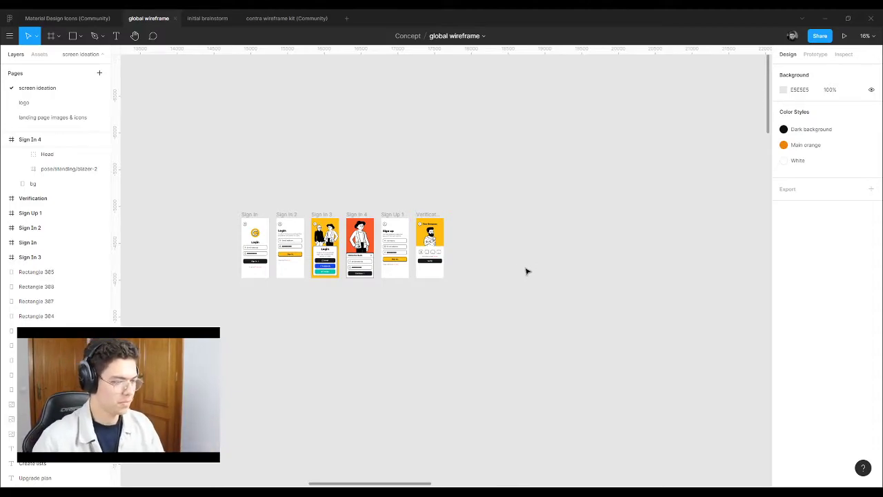
Step: Look over the screen groups on the screen ideation page and examine the two lower Edit profile info drafts
scroll(489, 241, "down", 3)
scroll(416, 225, "up", 3)
scroll(389, 216, "down", 2)
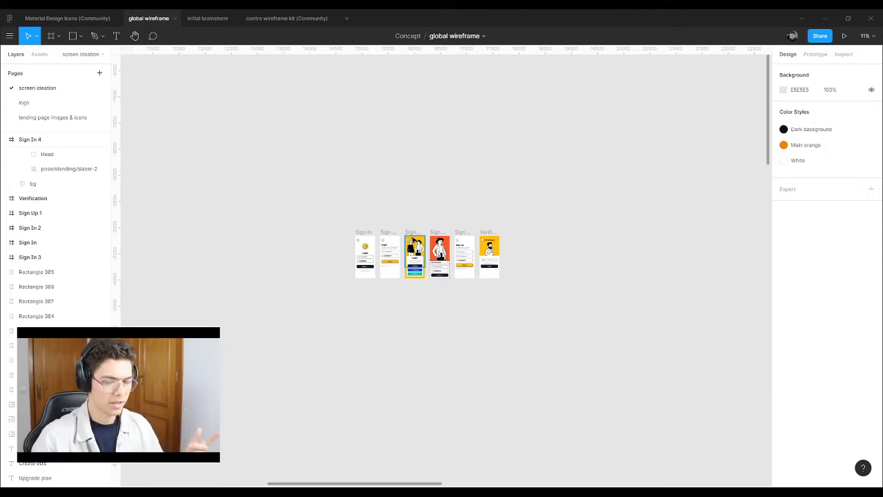
scroll(296, 200, "down", 5)
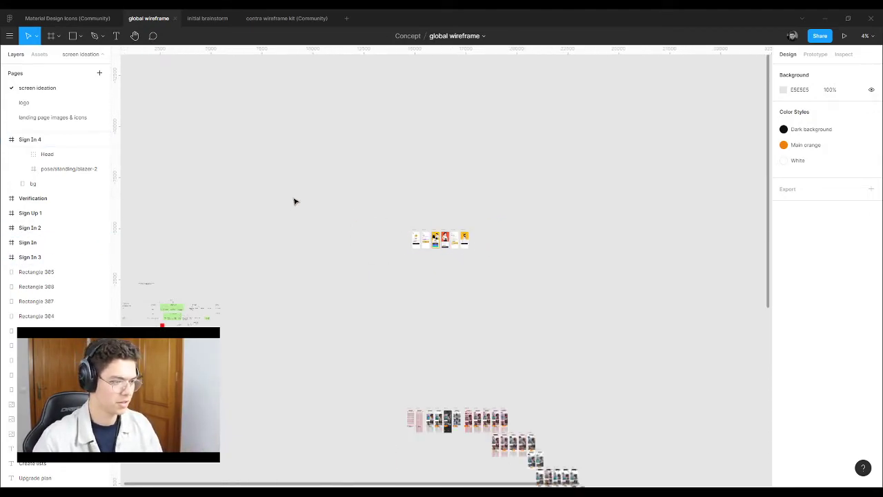
scroll(314, 204, "down", 3)
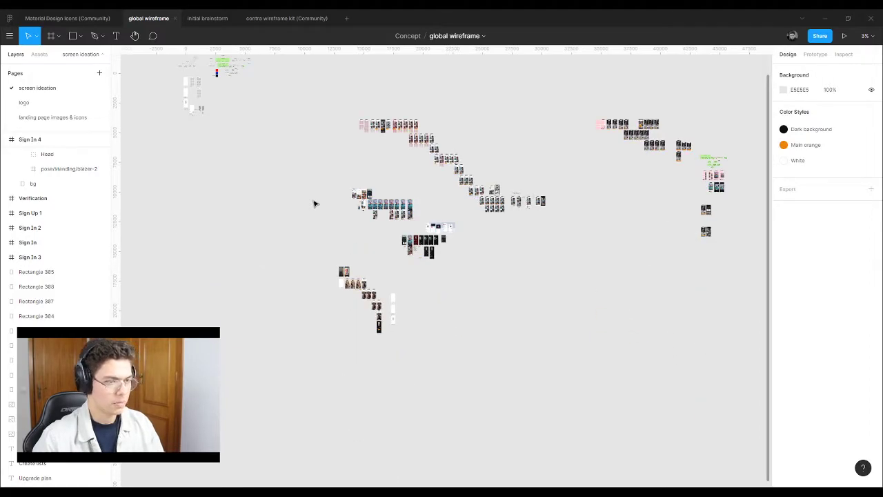
scroll(357, 212, "up", 1)
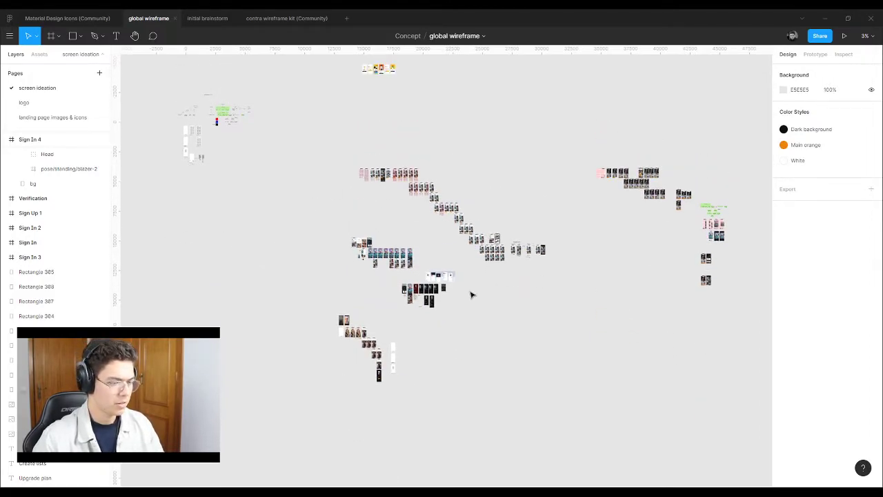
scroll(445, 303, "up", 3)
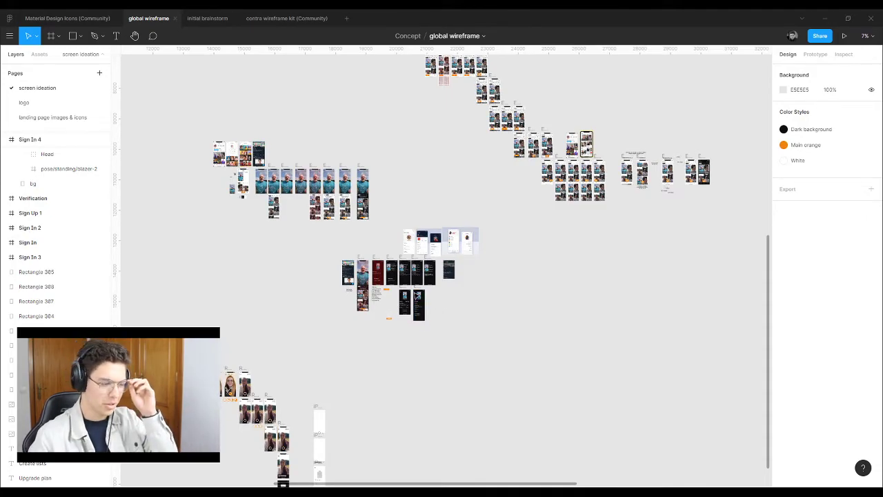
scroll(411, 331, "up", 10)
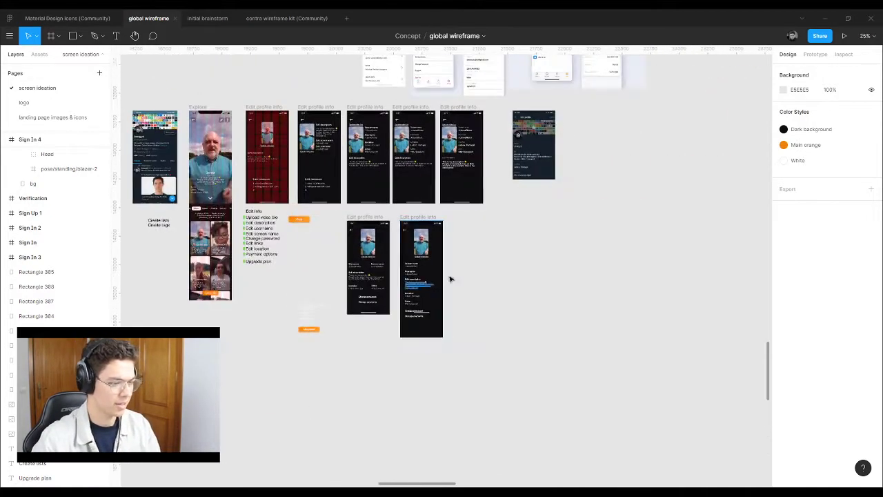
scroll(407, 264, "up", 2)
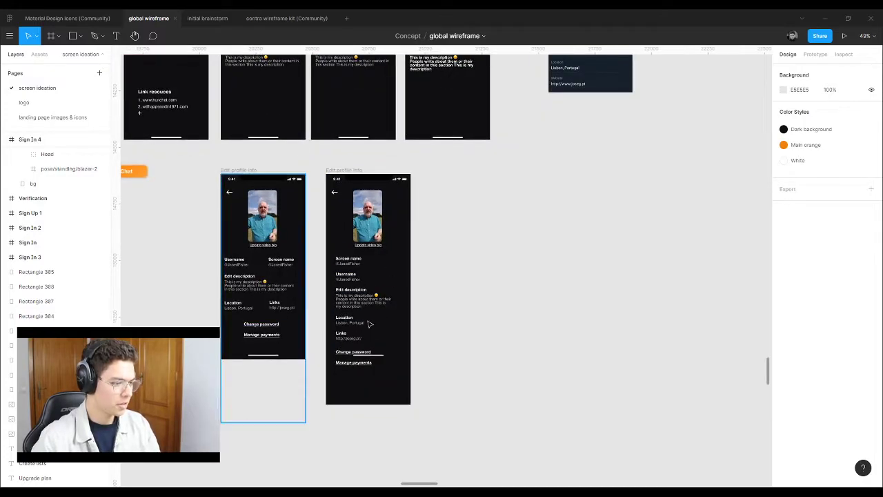
scroll(280, 338, "up", 3)
scroll(563, 310, "down", 2)
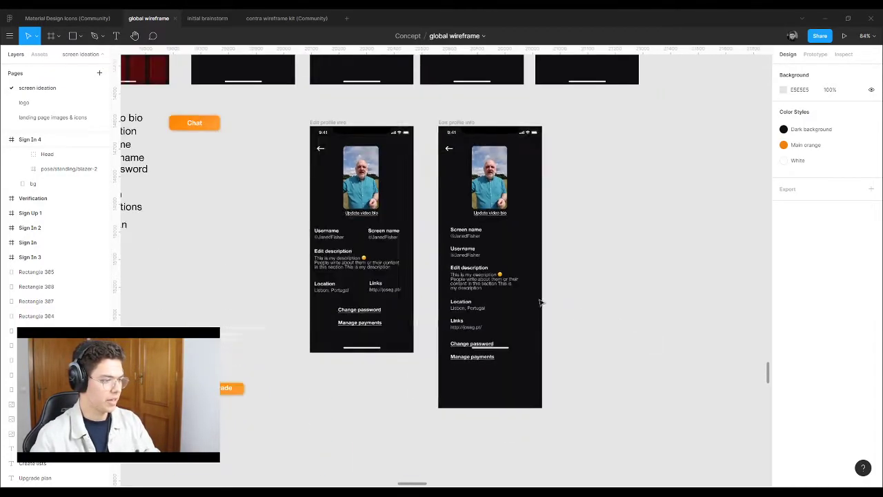
scroll(324, 166, "up", 3)
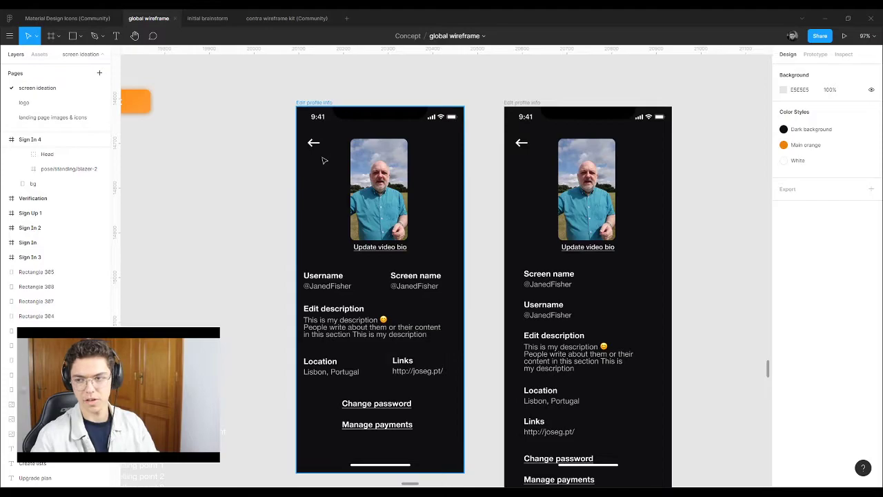
scroll(324, 214, "down", 5)
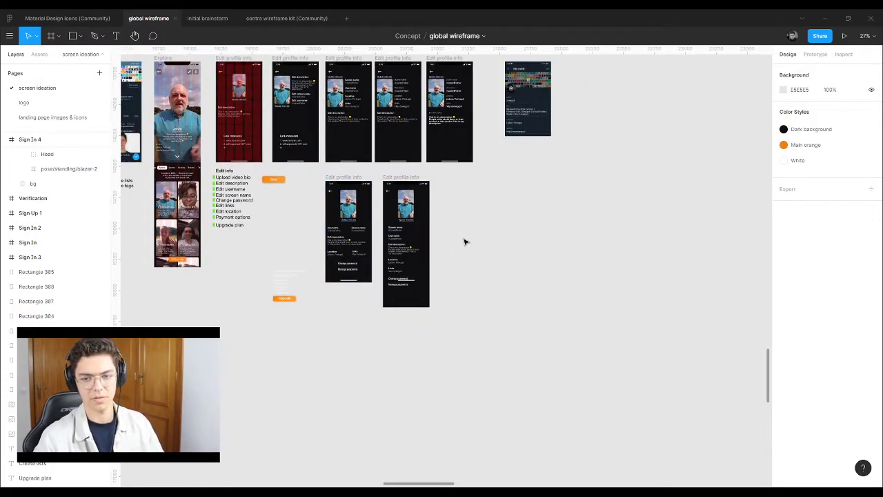
scroll(469, 272, "up", 2)
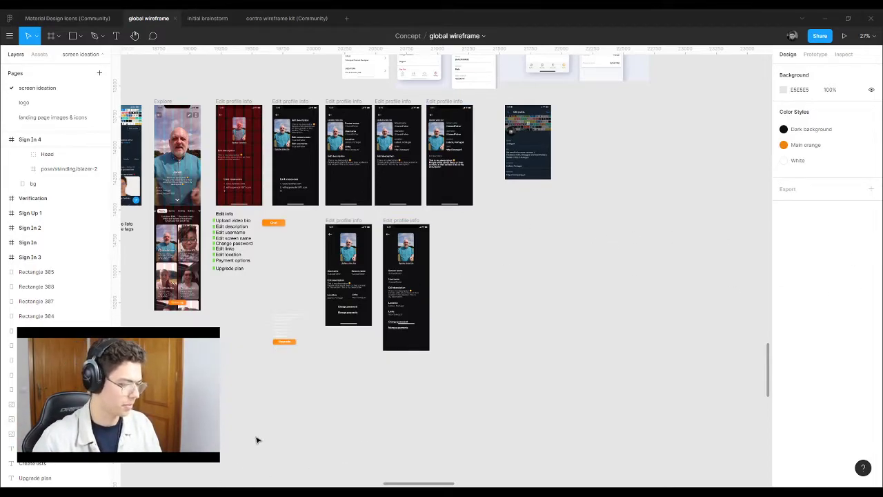
Step: Copy the highlighted View specific video flow diagram near the individual video screens and paste it beside the Home - all lists flow map
scroll(280, 214, "down", 10)
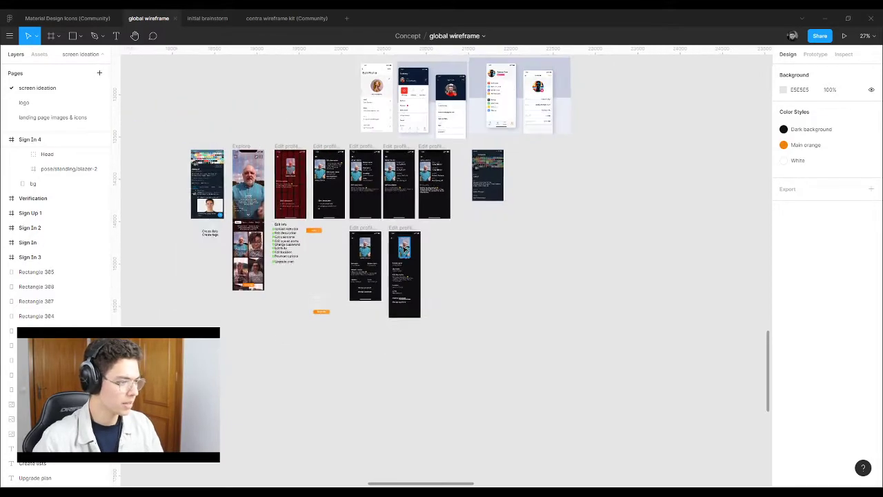
scroll(279, 215, "down", 10)
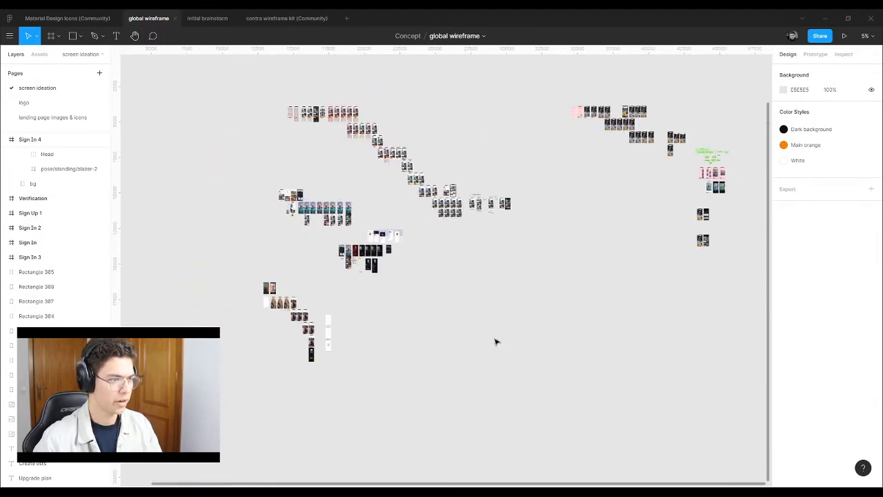
scroll(276, 163, "up", 10)
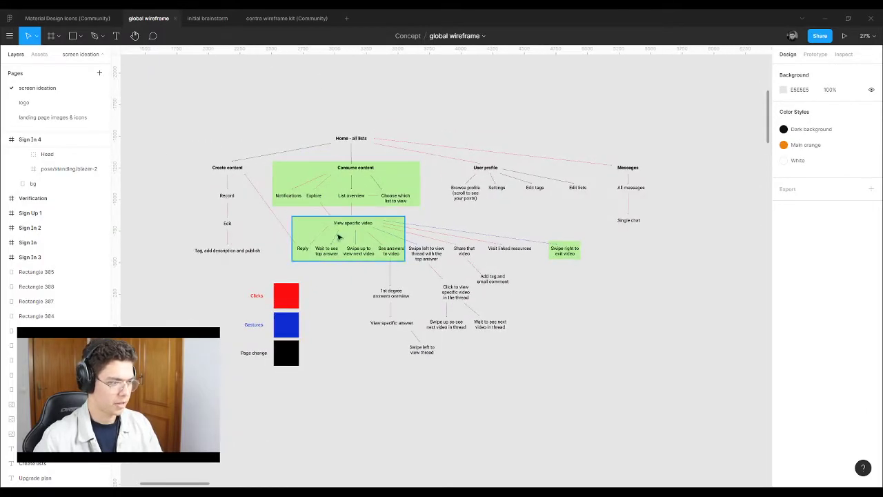
scroll(321, 241, "down", 5)
scroll(424, 246, "up", 6)
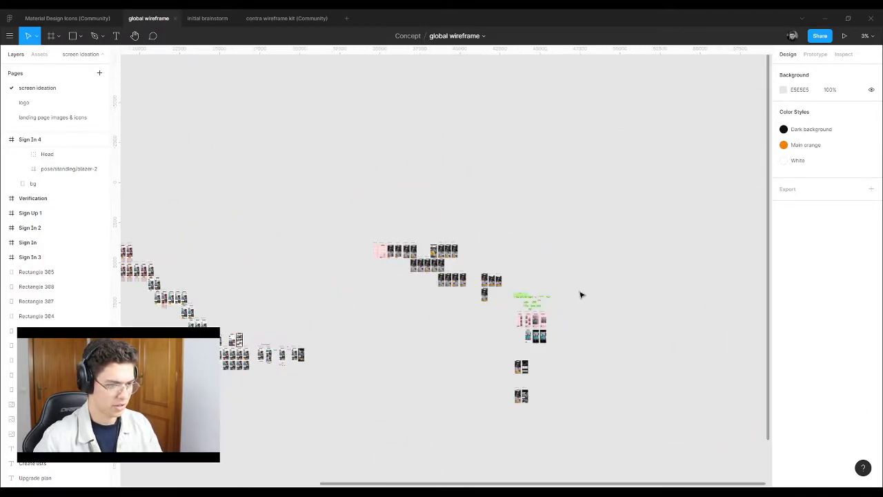
left_click_drag(588, 241, 321, 359)
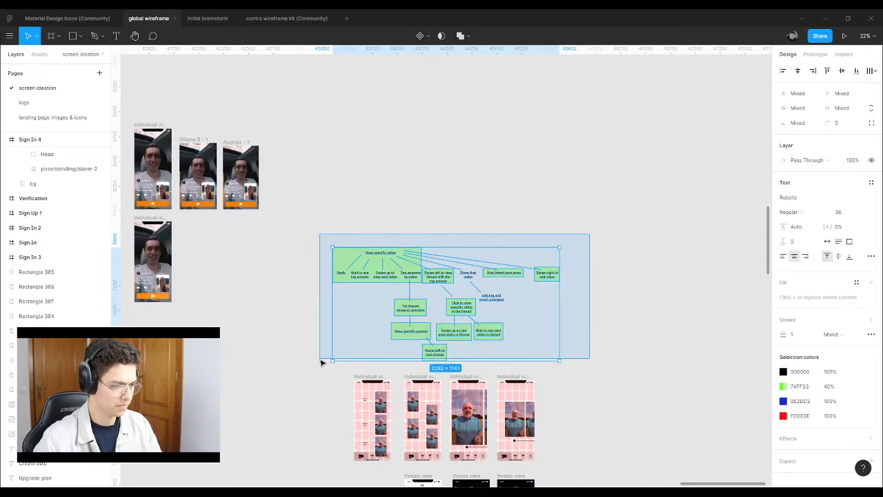
scroll(600, 310, "down", 6)
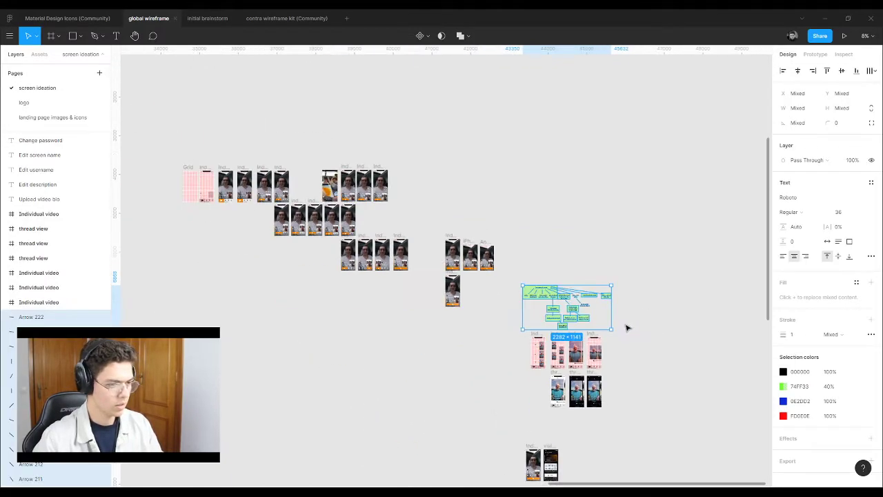
scroll(342, 262, "up", 5)
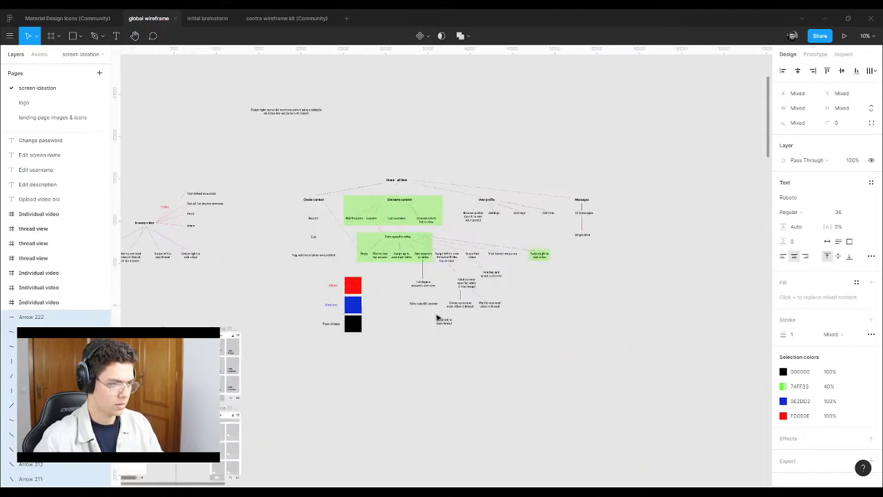
scroll(463, 324, "down", 2)
left_click(504, 343)
key("ctrl+v")
scroll(428, 309, "up", 2)
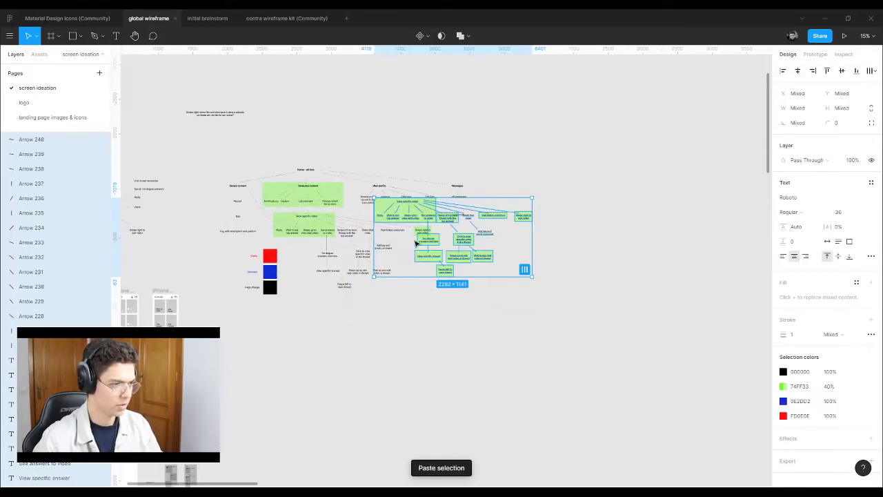
Step: Replace the old View specific video branch under Consume content with the pasted highlighted copy
left_click_drag(415, 212, 369, 350)
left_click_drag(452, 309, 279, 220)
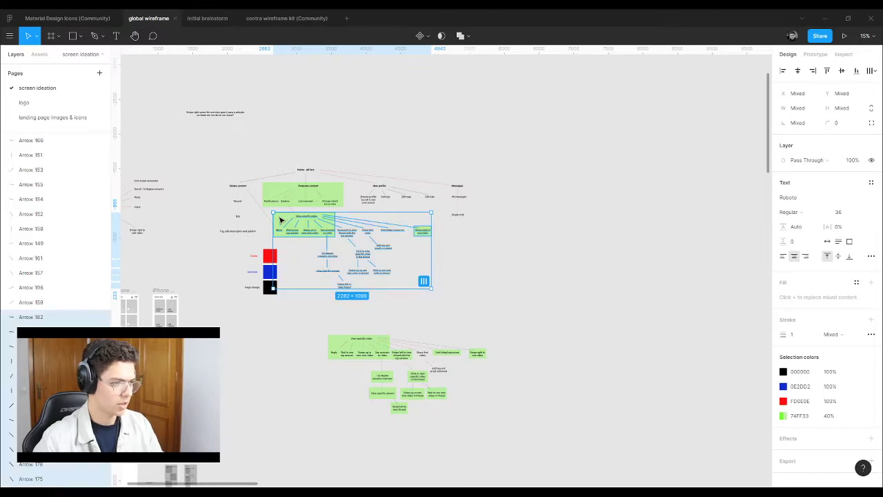
key("Delete")
left_click_drag(499, 432, 307, 232)
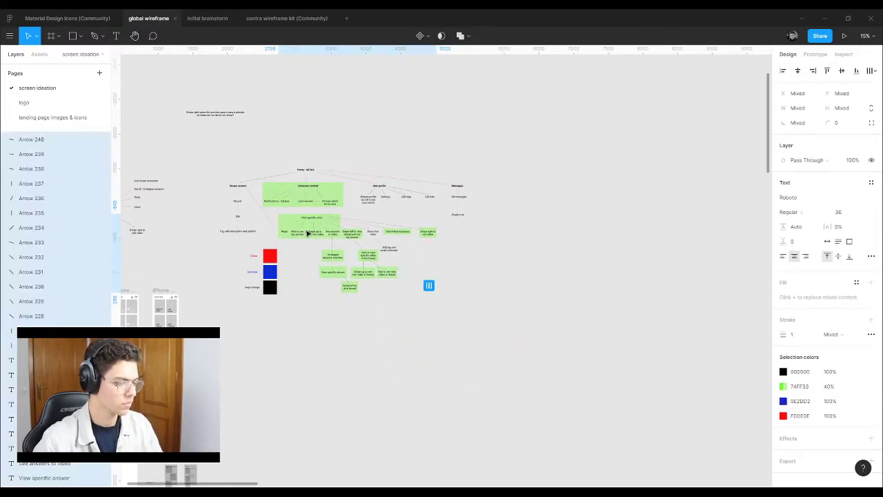
left_click(298, 209)
Step: Examine the Home - all lists flow map, including its content, user profile and messages branches and the interaction colour legend
scroll(276, 201, "up", 4)
scroll(324, 239, "up", 1)
scroll(280, 225, "down", 1)
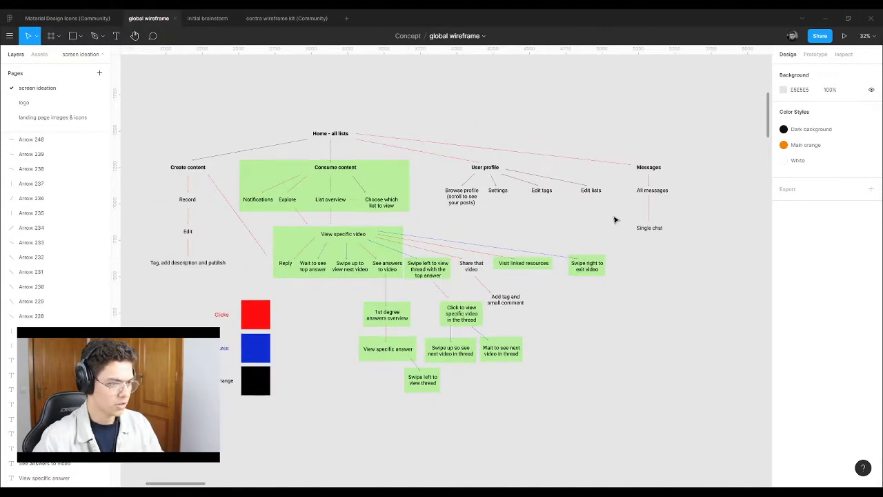
scroll(614, 219, "down", 1)
scroll(476, 157, "up", 1)
scroll(605, 203, "down", 1)
scroll(491, 140, "up", 1)
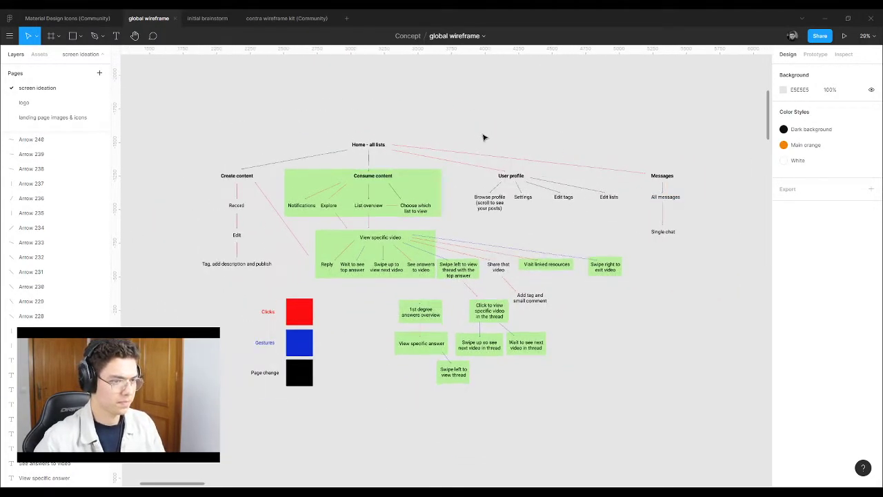
scroll(692, 198, "down", 1)
scroll(498, 176, "up", 1)
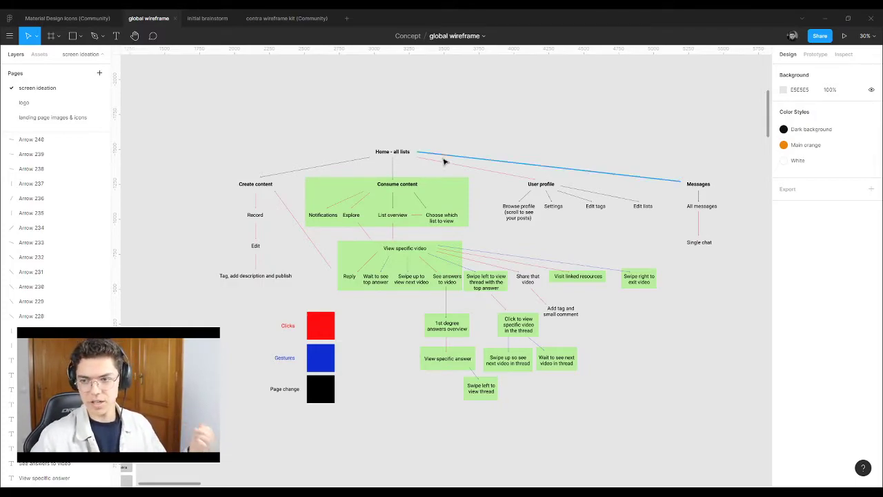
scroll(442, 152, "up", 1)
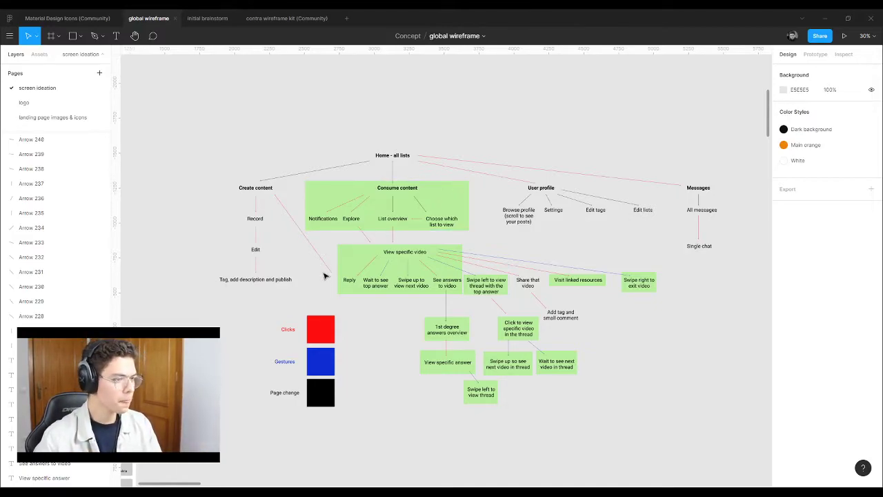
scroll(315, 233, "down", 5)
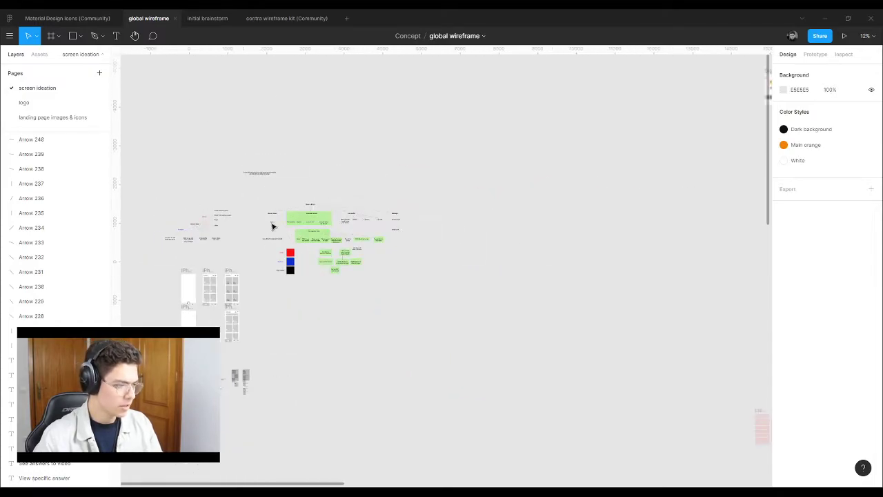
scroll(380, 222, "up", 4)
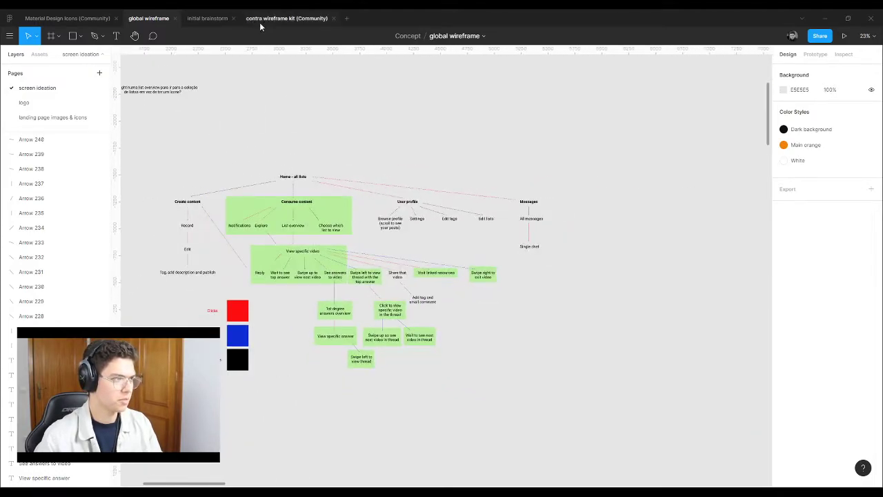
Step: Switch to the contra wireframe kit file and examine its cover and the login, signup and contact form screens
left_click(262, 19)
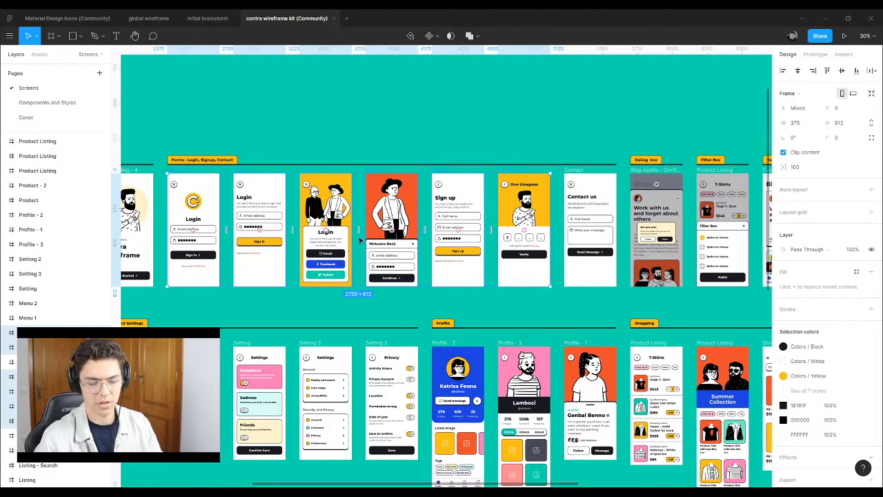
scroll(366, 242, "down", 5)
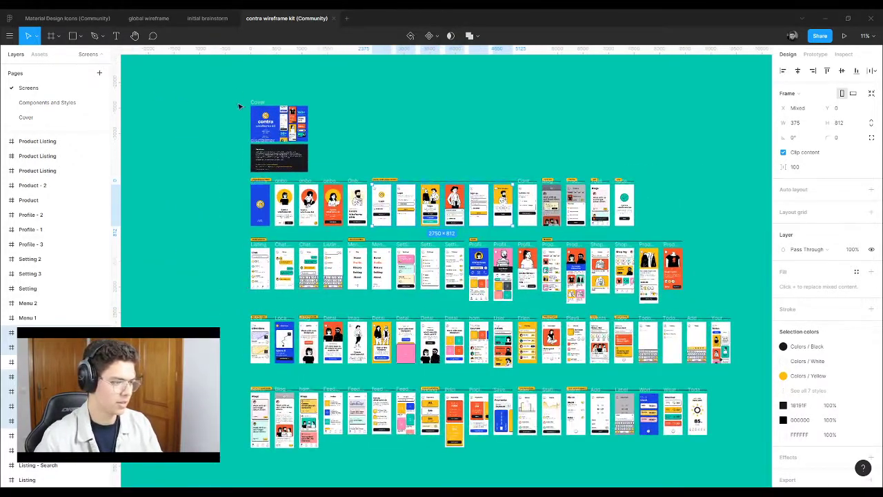
scroll(273, 120, "up", 10)
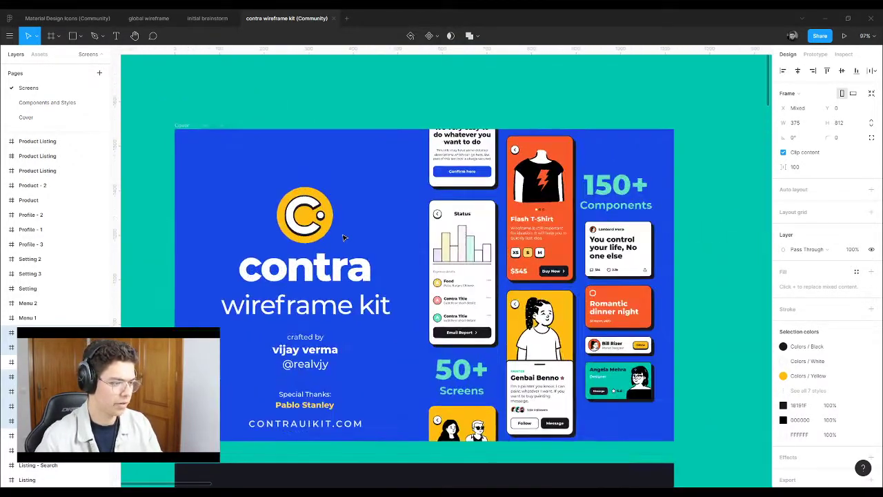
scroll(457, 285, "up", 1)
scroll(535, 324, "down", 1)
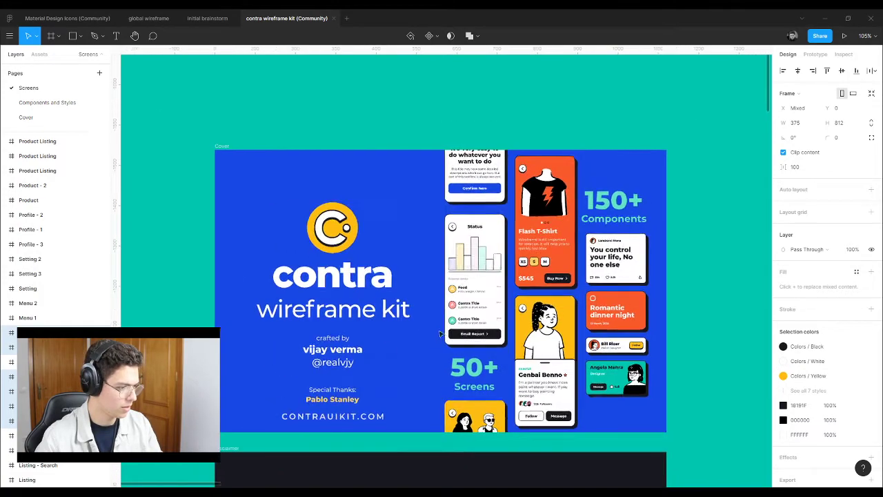
scroll(319, 366, "up", 5)
scroll(319, 366, "down", 4)
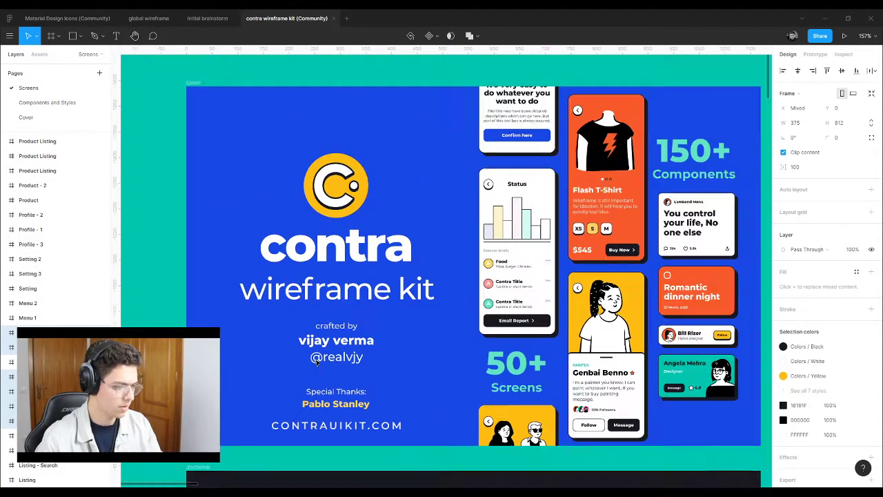
scroll(233, 343, "down", 1)
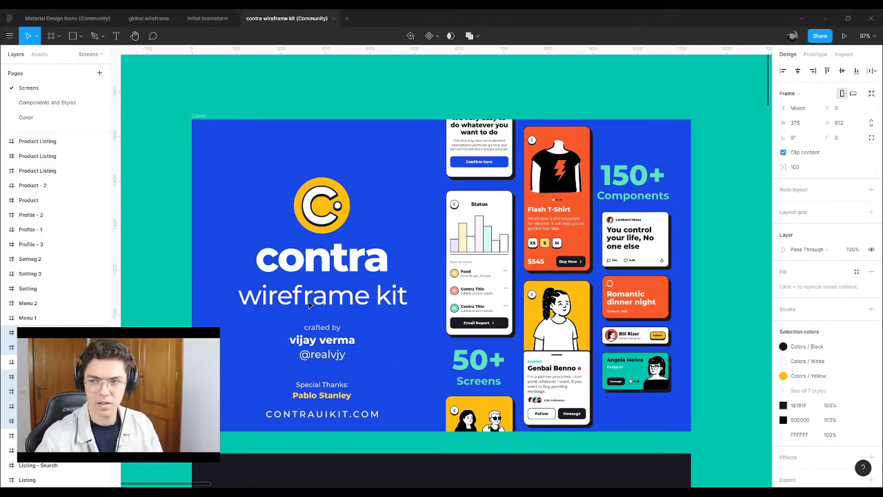
scroll(297, 298, "down", 8)
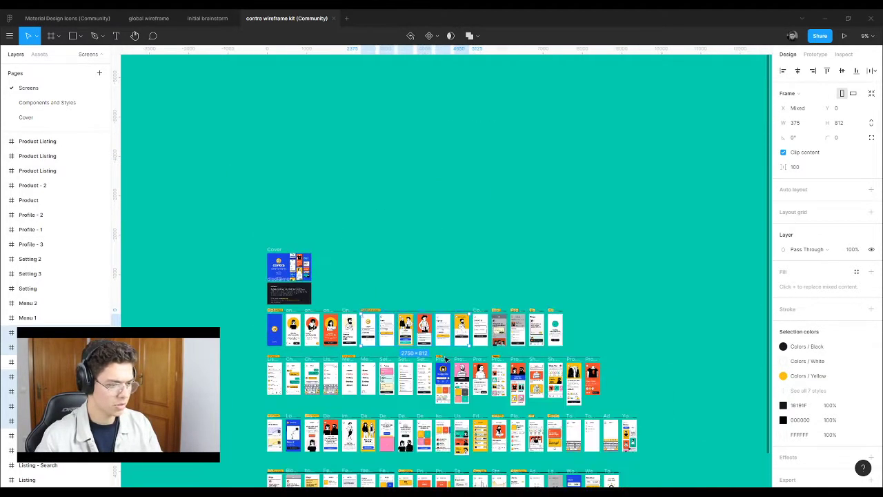
scroll(394, 330, "up", 3)
scroll(394, 329, "up", 2)
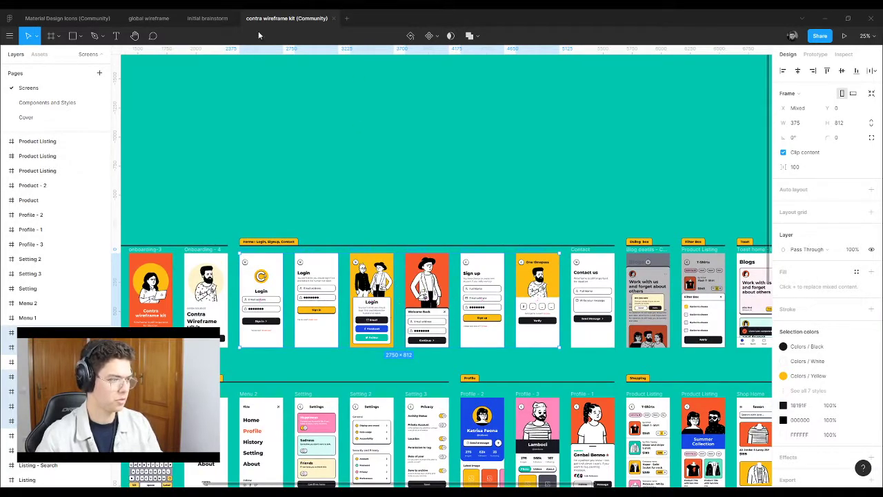
Step: Close the initial brainstorm file and paste the copied sign-in, sign-up and verification screens into an empty area of the global wireframe's screen ideation page
left_click(217, 19)
key("ctrl+shift+Tab")
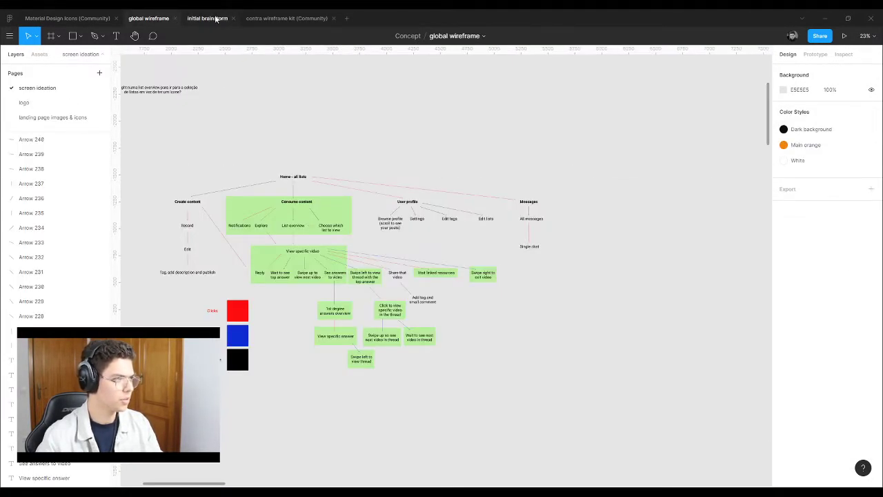
scroll(234, 142, "down", 10)
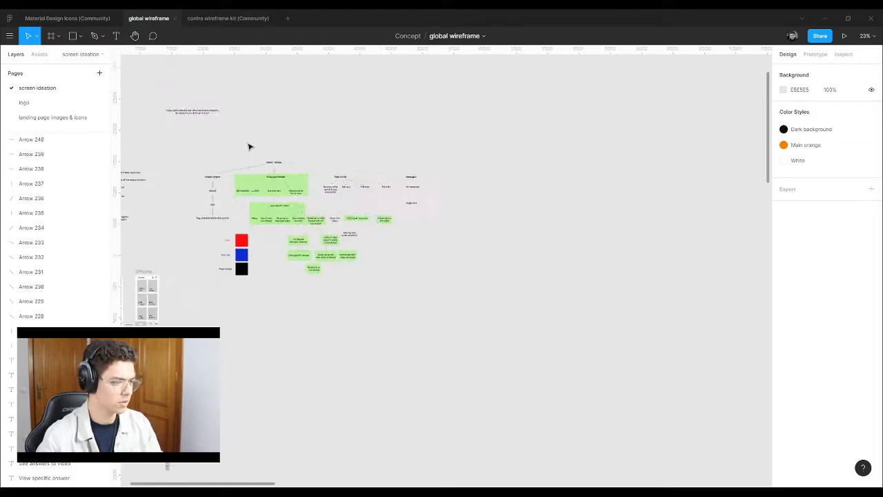
scroll(503, 59, "up", 6)
left_click_drag(228, 122, 659, 287)
left_click_drag(414, 183, 425, 228)
left_click(508, 148)
left_click_drag(240, 140, 630, 361)
left_click(490, 291)
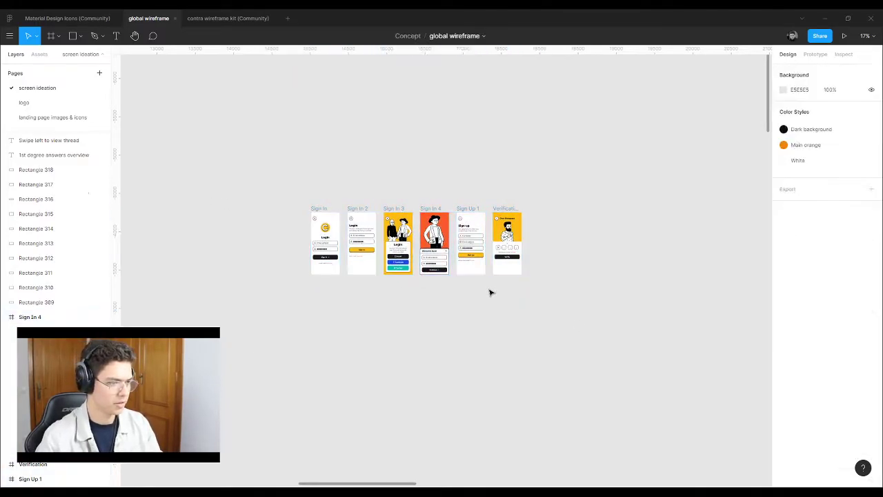
scroll(366, 210, "up", 4)
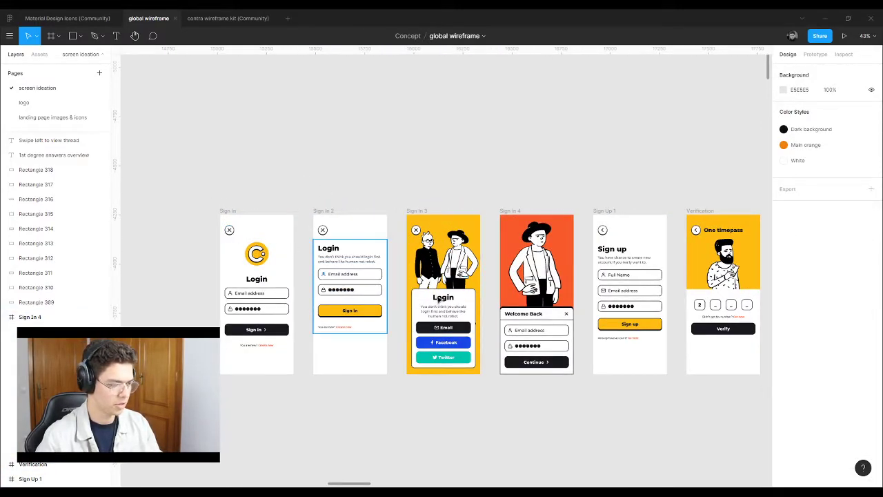
scroll(391, 257, "down", 2)
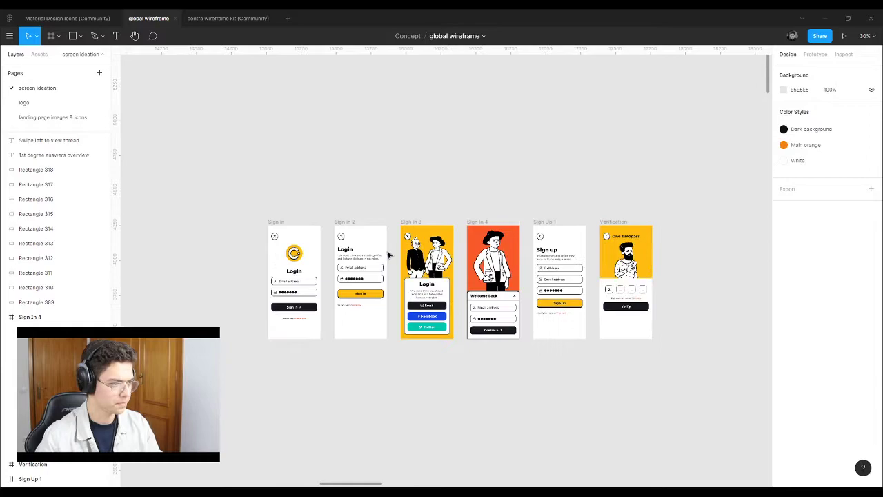
Step: Copy the orange camera-icon and black Hunchat splash frames, iPhone 11 Pro / X - 1 and 2, from the logo page
left_click(50, 101)
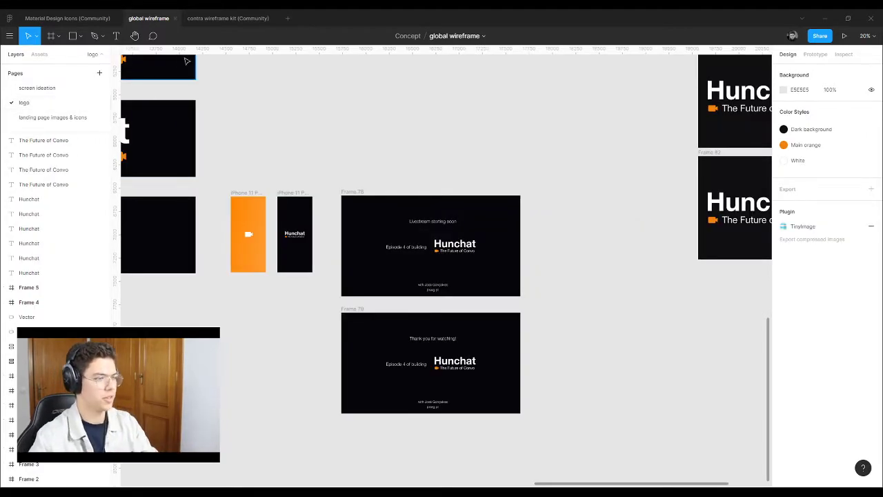
scroll(221, 192, "up", 1)
scroll(221, 193, "up", 3)
scroll(608, 279, "down", 4)
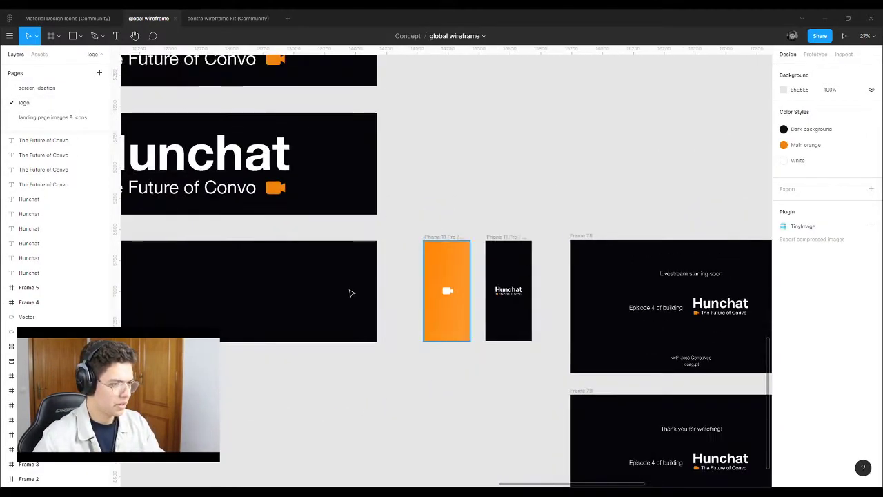
scroll(473, 325, "up", 5)
left_click_drag(298, 87, 666, 414)
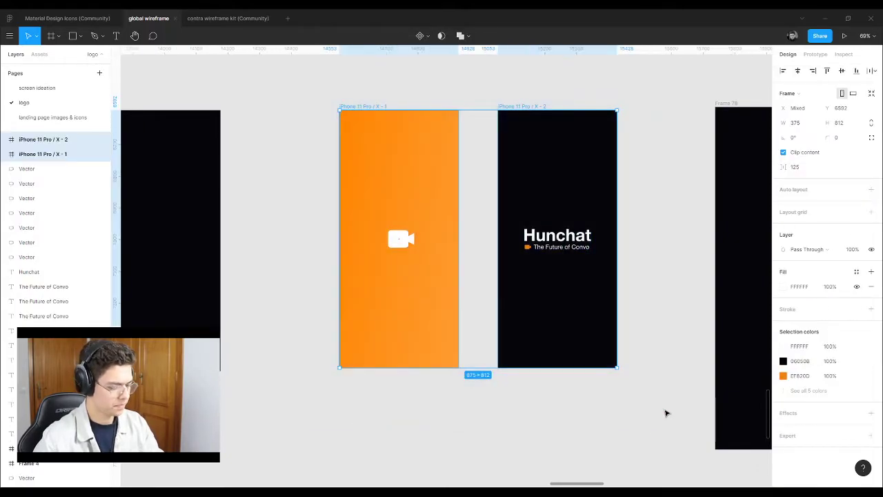
left_click(637, 128)
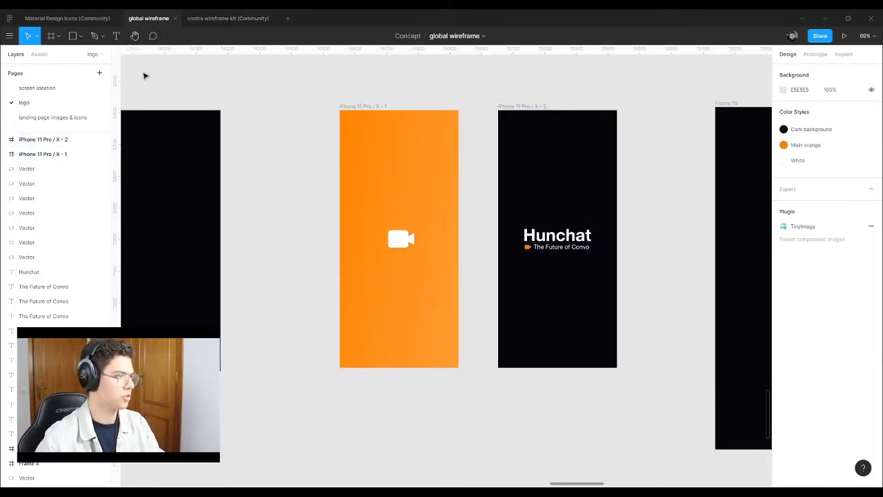
Step: Paste the two Hunchat splash frames on the screen ideation page and place them just below the start of the sign-in row
left_click(50, 89)
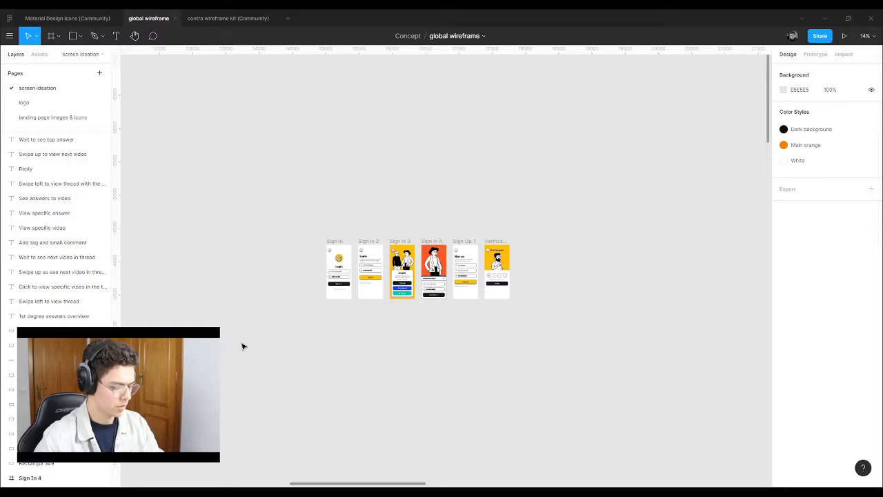
key("ctrl+v")
left_click_drag(224, 286, 217, 321)
left_click(285, 225)
left_click_drag(182, 274, 296, 380)
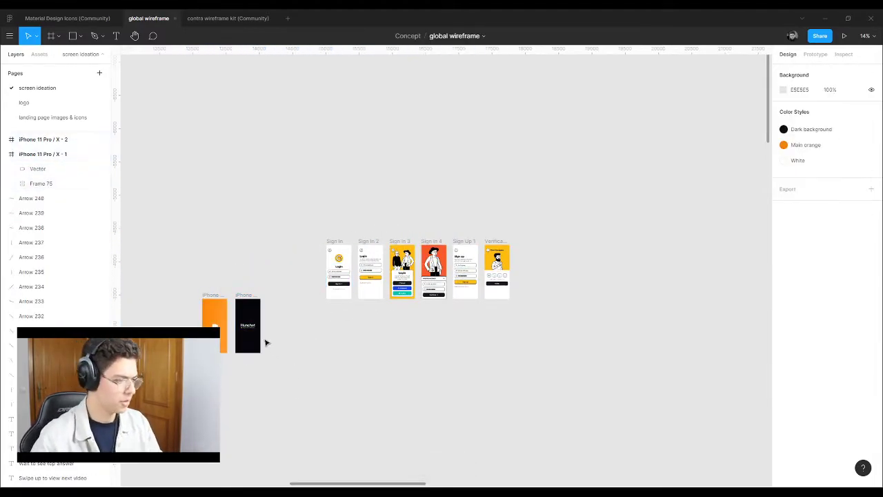
left_click_drag(176, 253, 282, 365)
left_click_drag(251, 317, 297, 352)
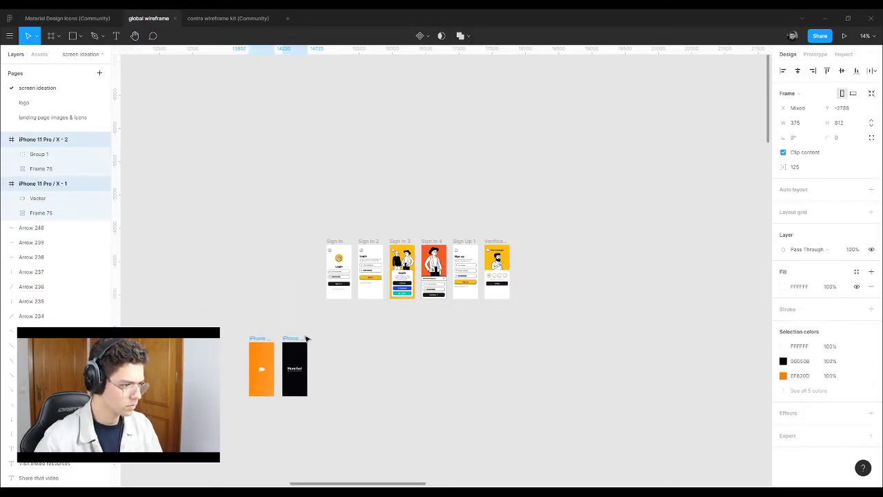
Step: Examine the layout of the first Sign In screen closely and compare it with the neighbouring login and signup screens
left_click(371, 286)
left_click(253, 284)
scroll(253, 277, "down", 2)
scroll(270, 287, "up", 12)
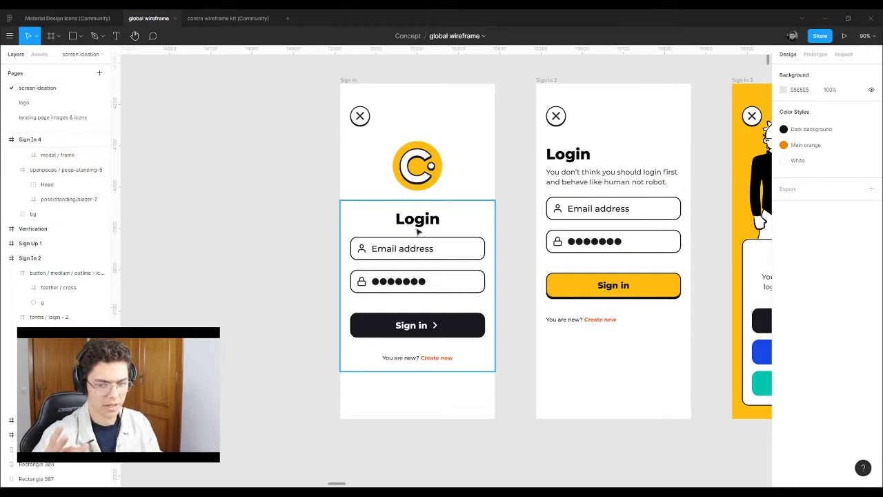
scroll(315, 219, "down", 5, "ctrl")
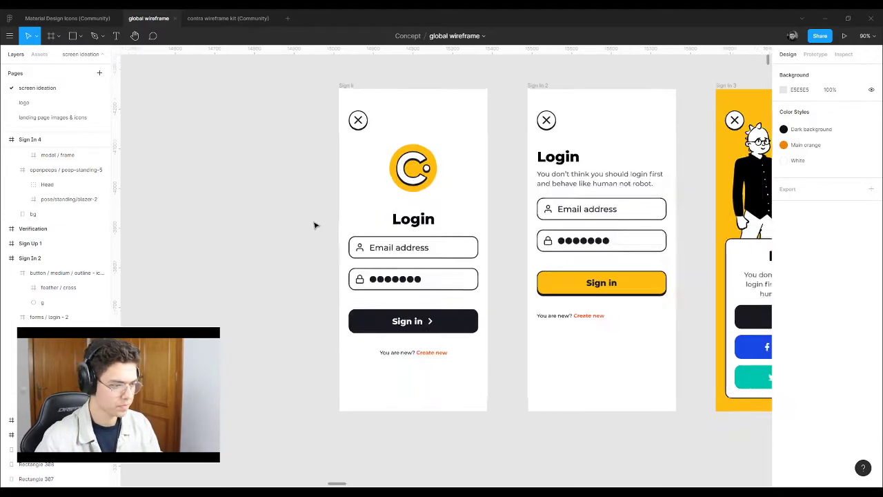
scroll(314, 218, "down", 2, "ctrl")
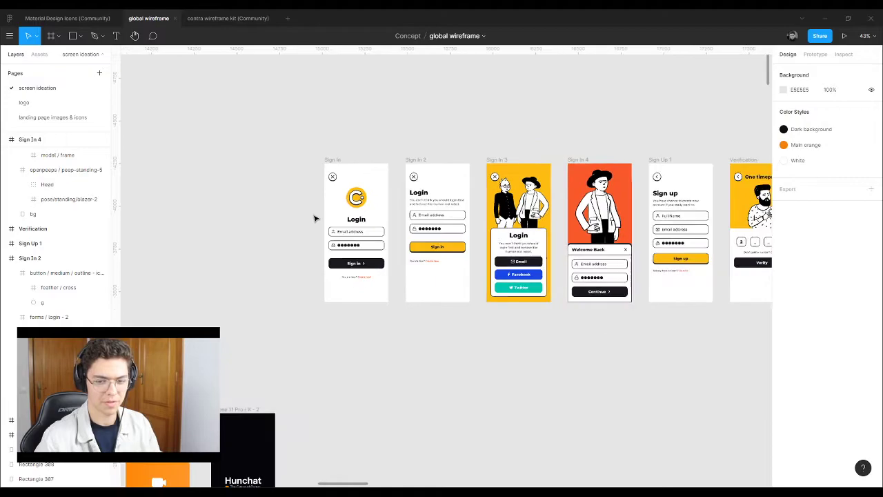
scroll(319, 233, "down", 1, "ctrl")
scroll(319, 232, "down", 4, "ctrl")
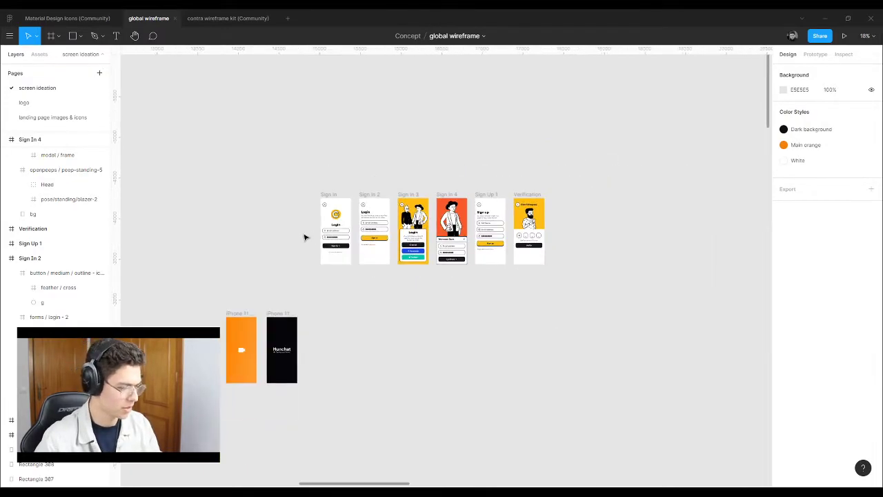
Step: Review the rows of Explore screen variants to find the version that suits as a base for the new screens
scroll(304, 239, "down", 10)
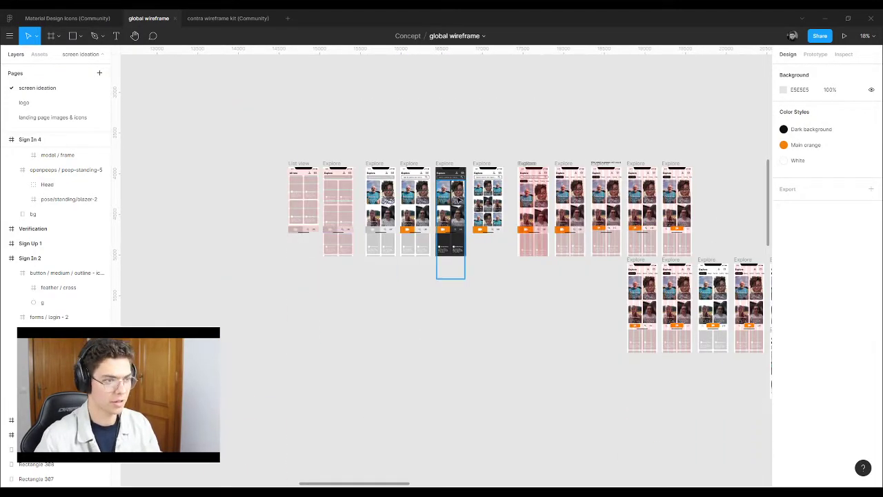
scroll(493, 175, "up", 5, "ctrl")
left_click(452, 153)
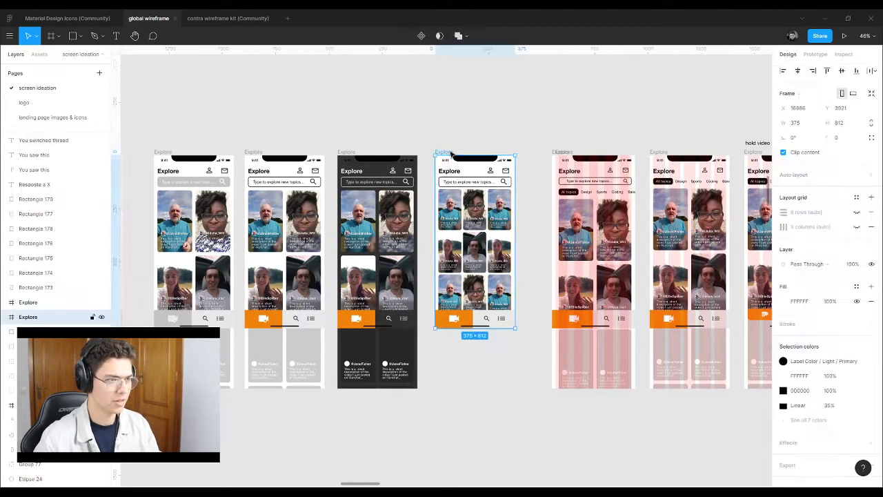
scroll(615, 313, "down", 5, "ctrl")
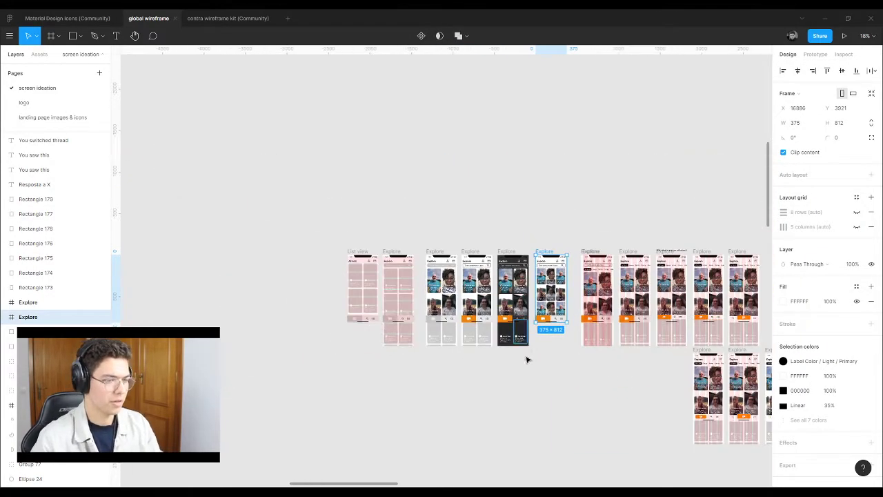
left_click(589, 210)
scroll(680, 293, "up", 1, "ctrl")
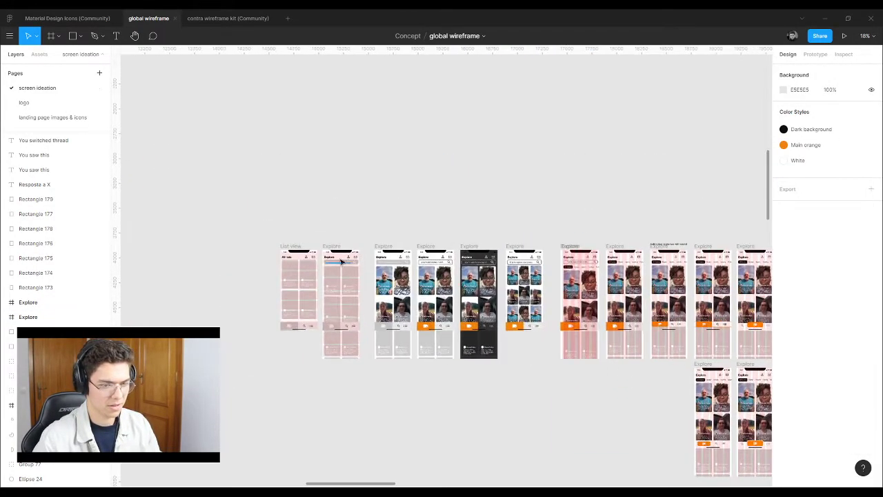
scroll(249, 244, "down", 3, "ctrl")
scroll(554, 316, "up", 2, "ctrl")
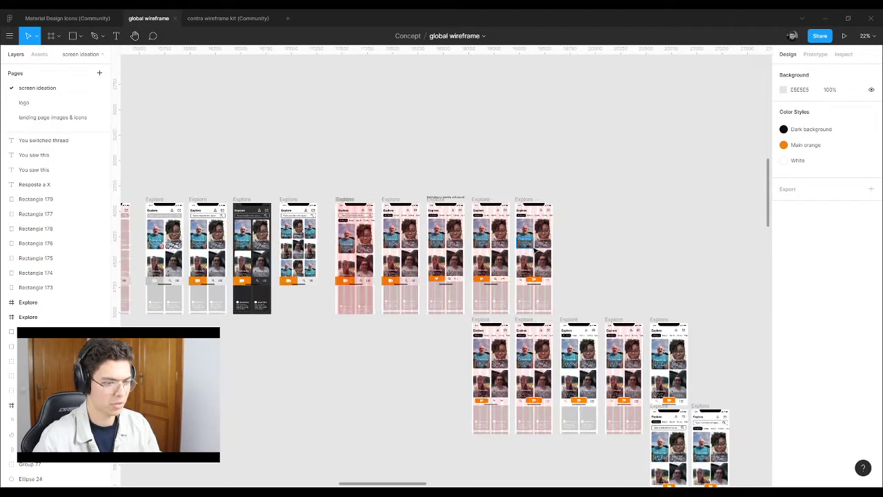
scroll(345, 304, "down", 5, "ctrl")
scroll(327, 307, "up", 5, "ctrl")
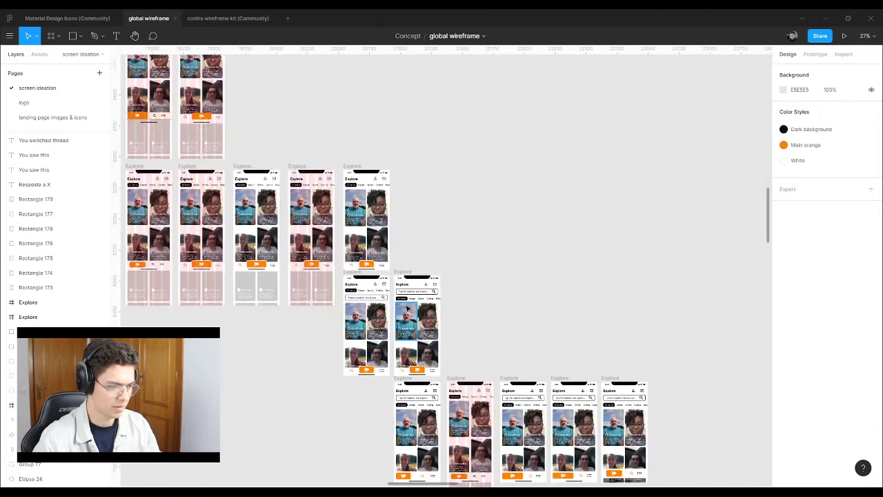
Step: Copy the Explore screen with the search field above the topic filters and paste it beside the black Hunchat splash frame
left_click(399, 268)
scroll(718, 329, "down", 6)
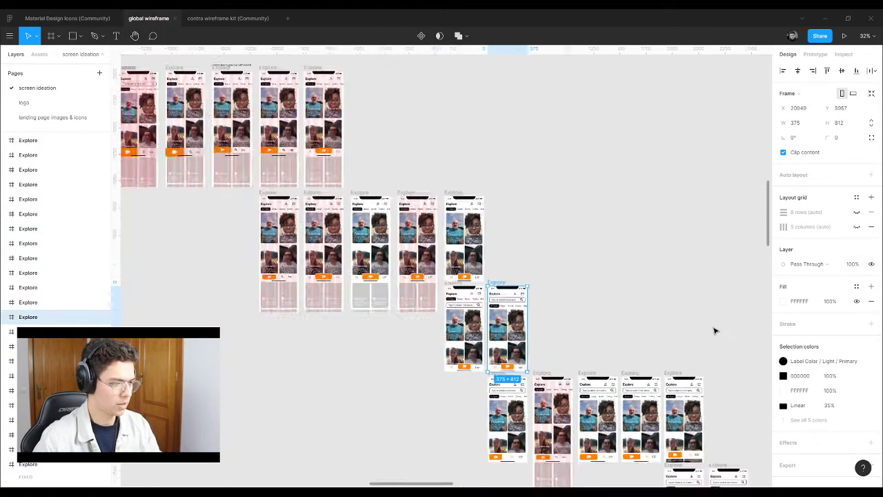
scroll(508, 273, "up", 1)
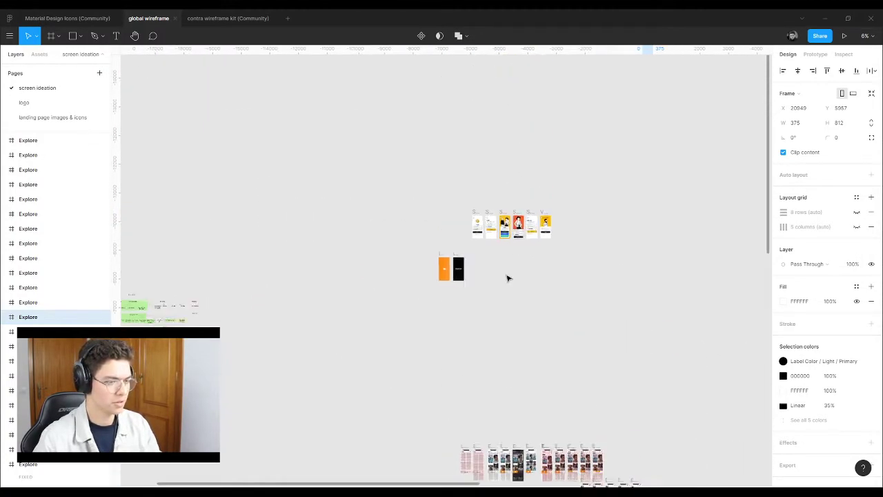
scroll(447, 276, "up", 8)
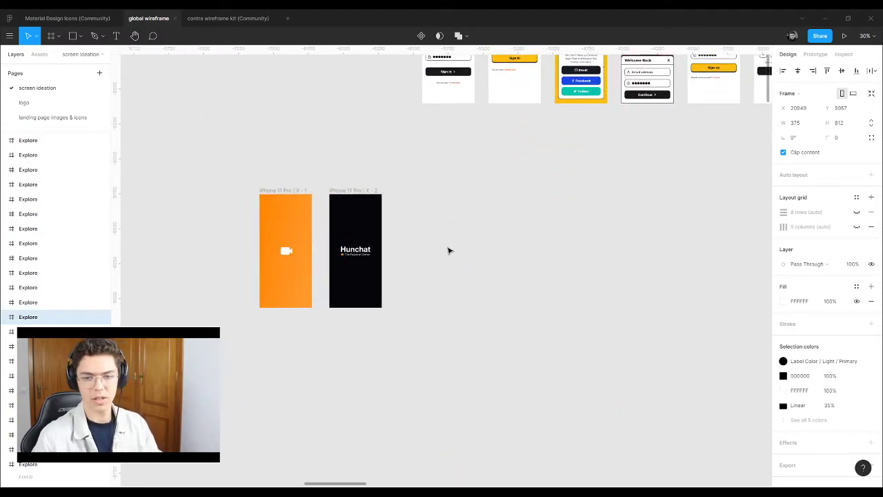
key("ctrl+v")
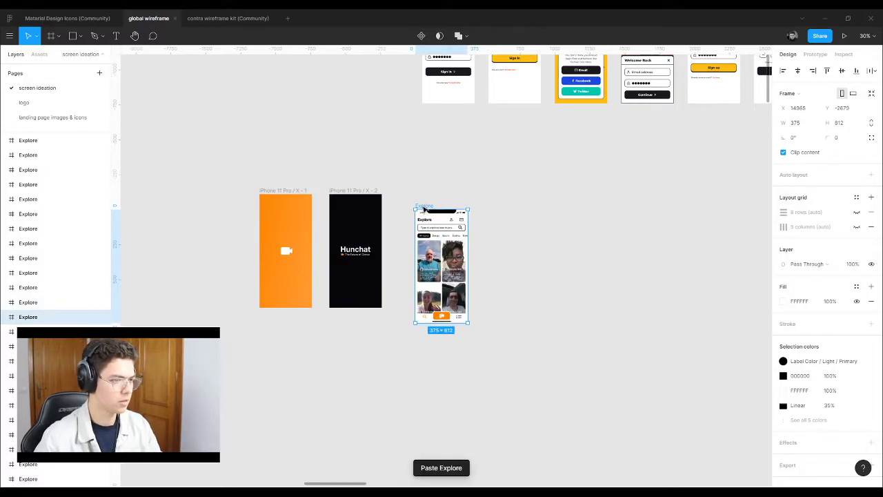
left_click(479, 168)
Step: Delete the search field, topic filters, video cards and bottom navigation from the pasted Explore screen, keeping only its header
scroll(439, 204, "up", 6)
scroll(439, 207, "down", 3)
scroll(524, 311, "up", 1)
scroll(554, 343, "down", 4)
left_click_drag(571, 369, 455, 191)
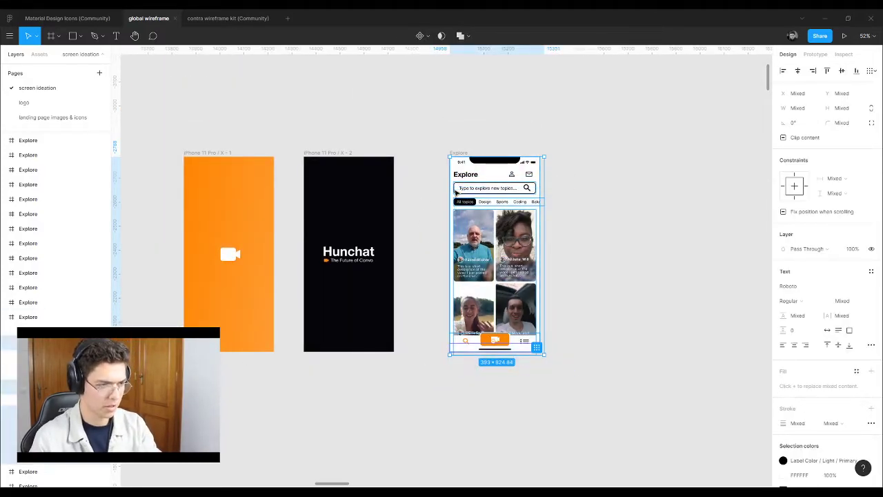
key("Delete")
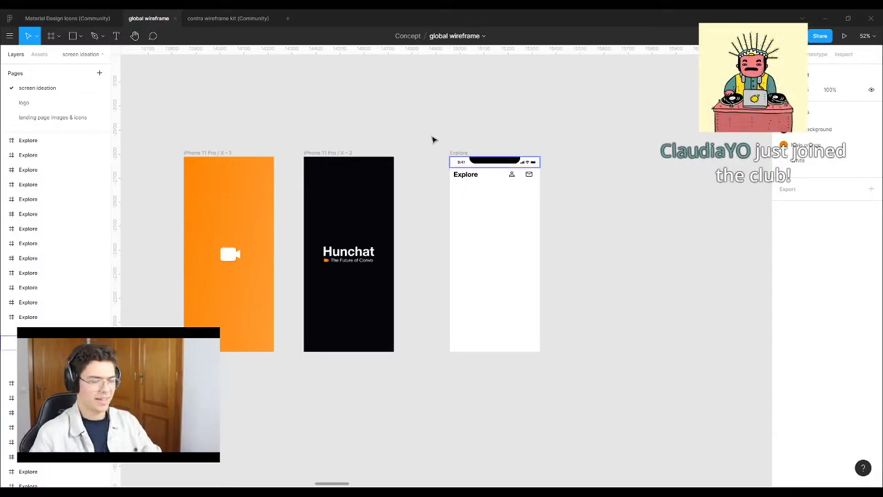
Step: Show both the row and column layout grids on the emptied Explore frame
left_click(459, 153)
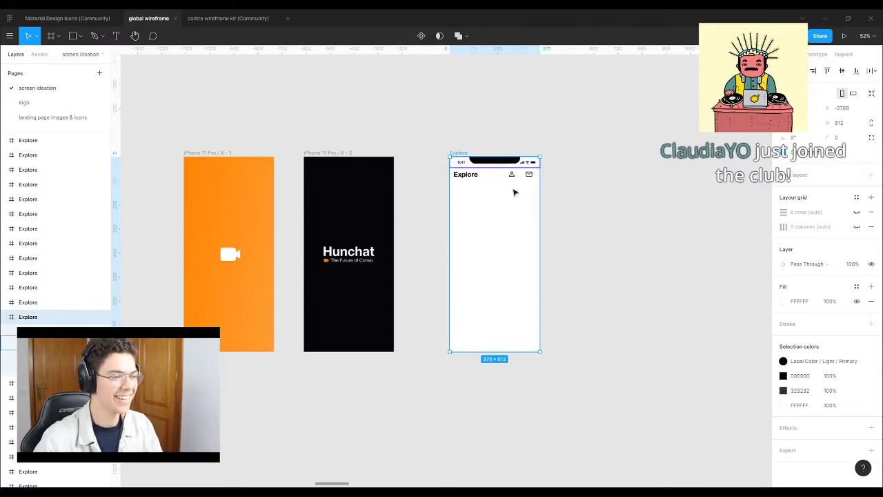
key("ctrl+shift+4")
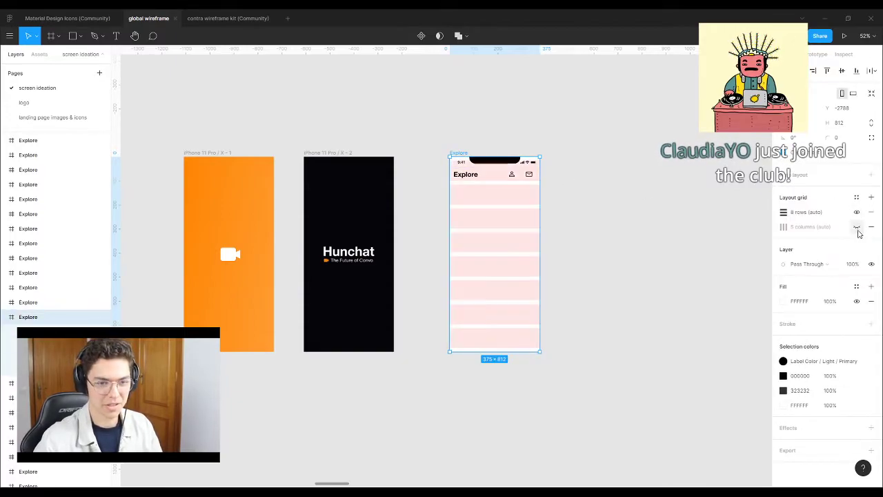
left_click(550, 199)
Step: Place a duplicate of the first Sign In screen beside the emptied Explore frame, level with the splash frames
scroll(548, 198, "down", 5)
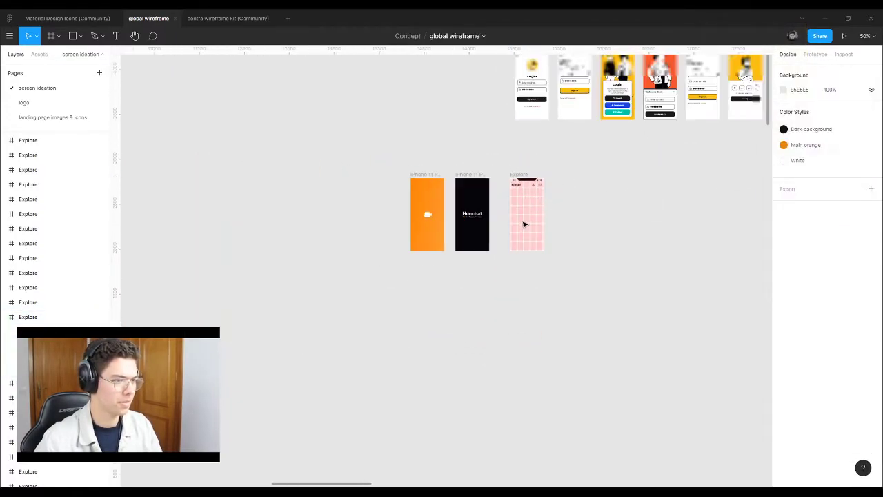
scroll(528, 219, "up", 2)
left_click_drag(523, 136, 564, 268)
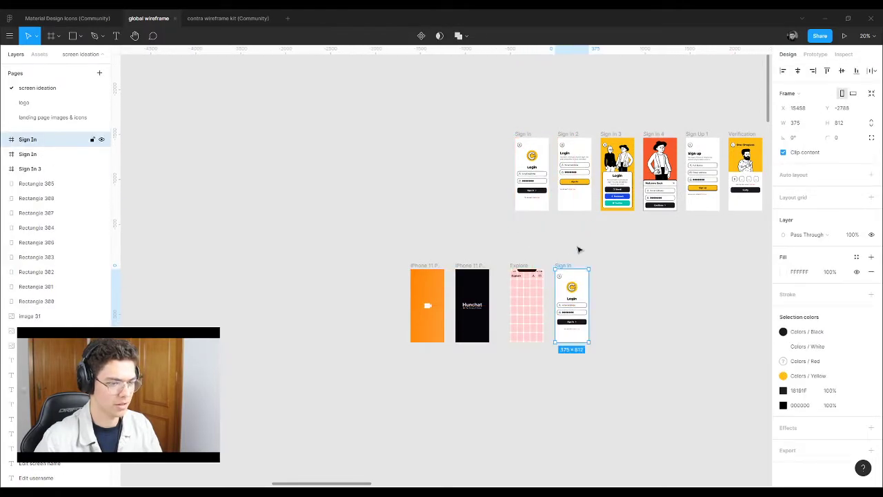
left_click(572, 257)
Step: Change the font of the Explore title in the emptied screen's header to another Helvetica Neue variant
scroll(566, 286, "up", 6)
left_click(379, 253)
left_click(380, 252)
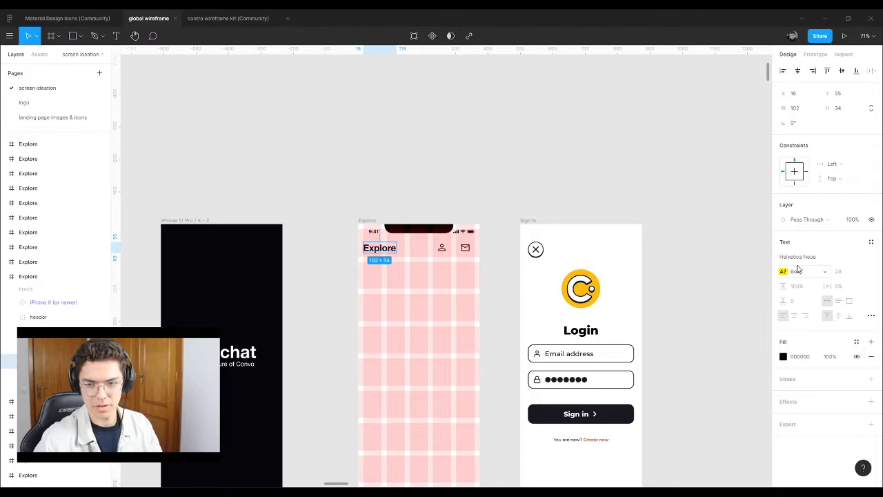
left_click(875, 258)
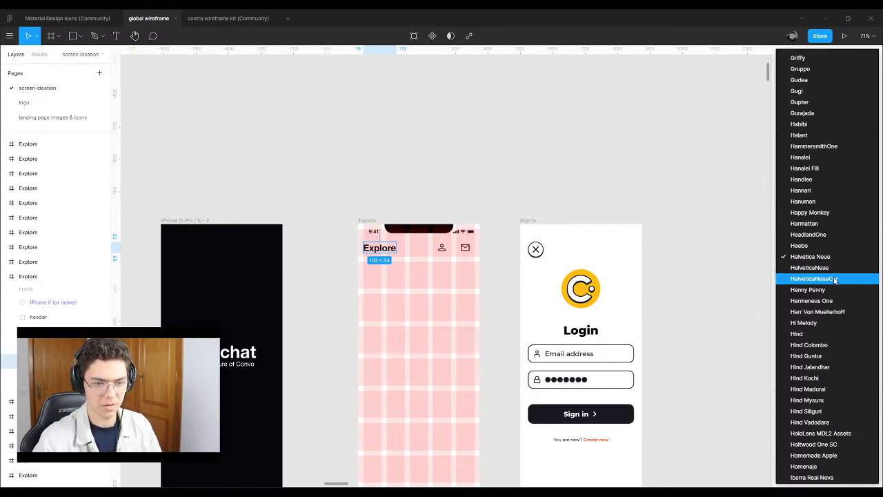
left_click(811, 281)
left_click(624, 149)
left_click(380, 247)
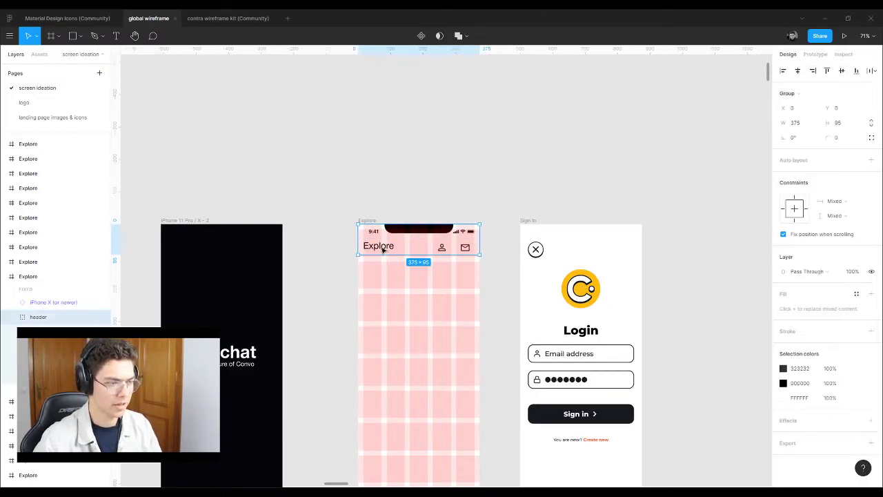
Step: Set the font weight of the Explore title in the emptied screen's header to Bold
left_click(381, 247)
left_click(823, 272)
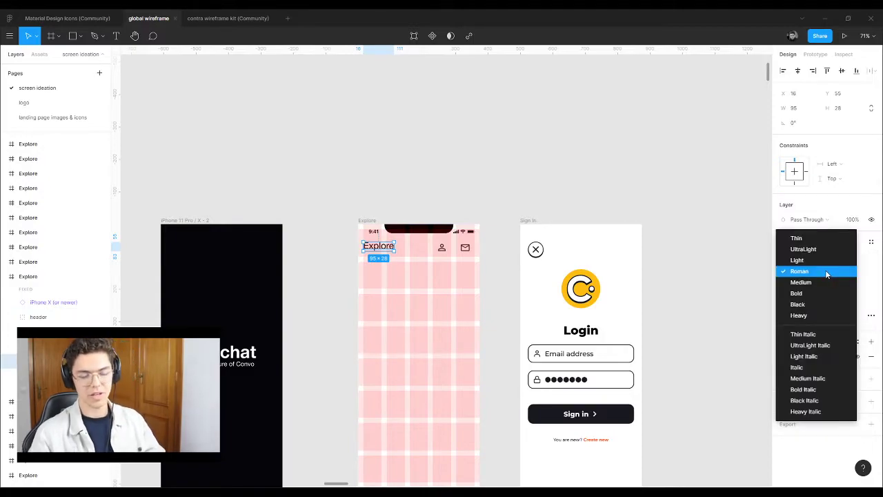
left_click(687, 202)
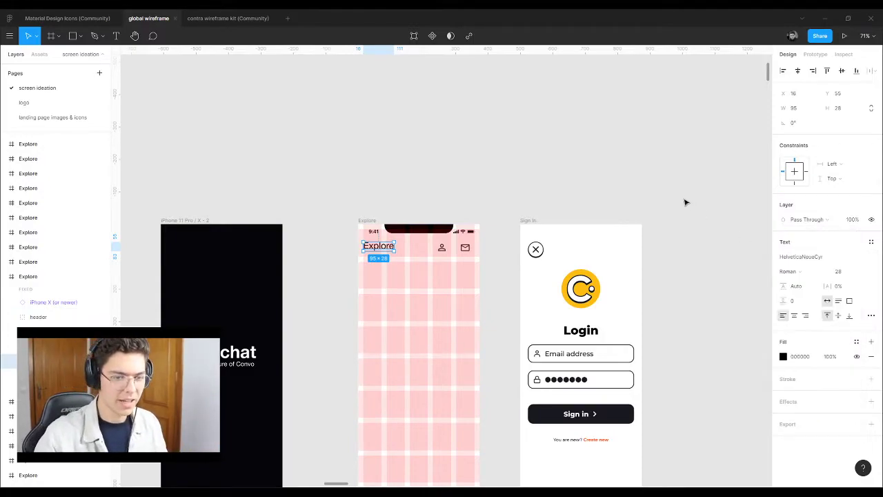
left_click(823, 271)
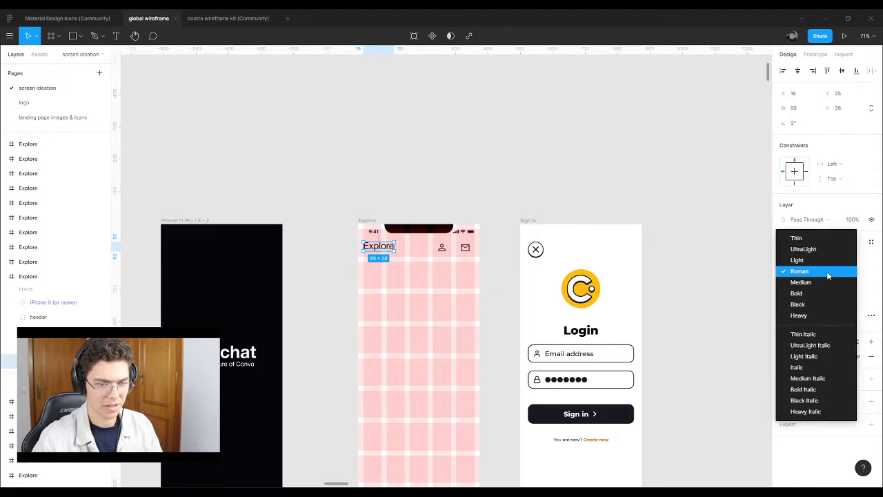
left_click(828, 292)
left_click(465, 260)
scroll(394, 254, "up", 5)
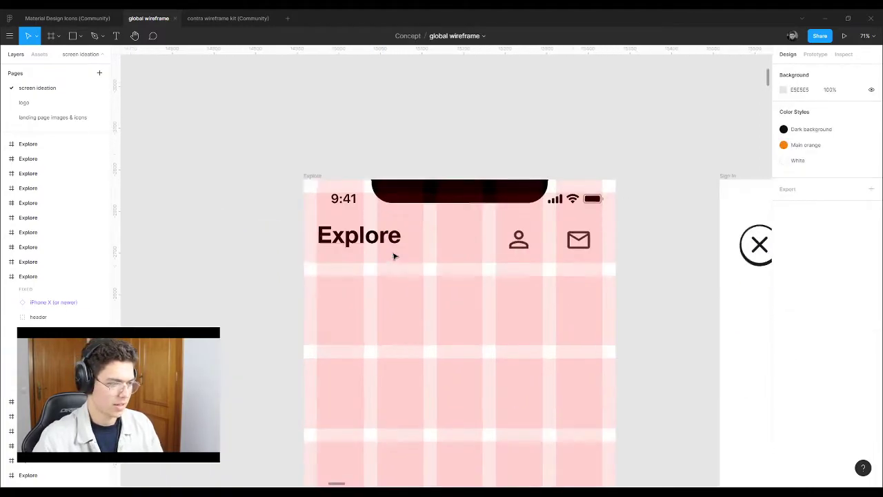
Step: Place two stacked copies of the Explore header above the emptied frame for a font comparison
scroll(391, 260, "down", 3)
left_click_drag(380, 241, 443, 143)
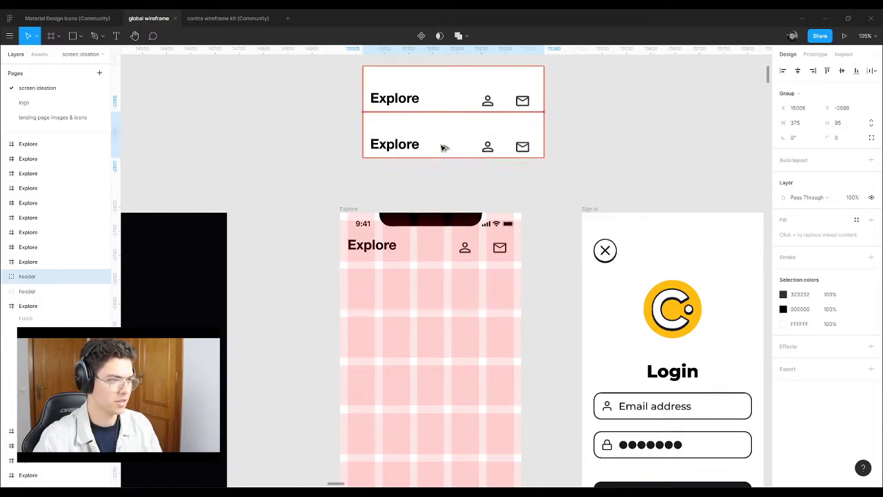
key("Escape")
scroll(515, 122, "up", 3)
scroll(414, 174, "up", 2)
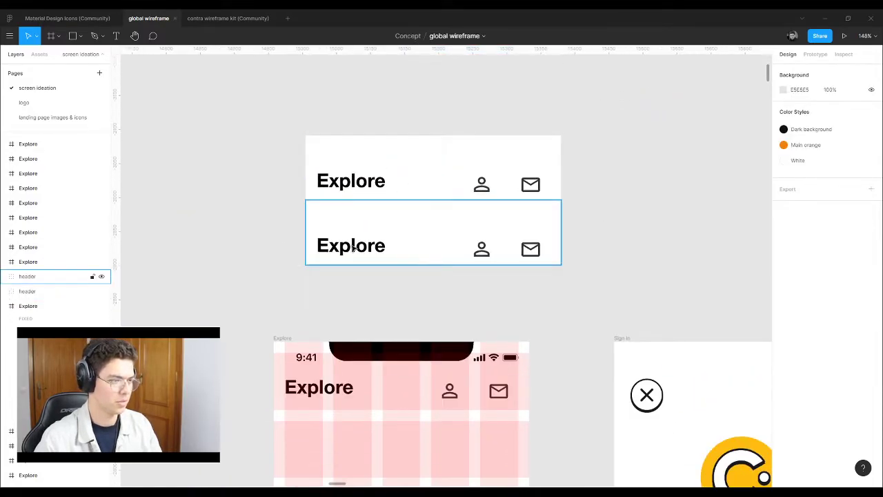
Step: Set the Explore title in the lower header copy to the Inter font and compare it with the title above
double_click(352, 249)
left_click(832, 199)
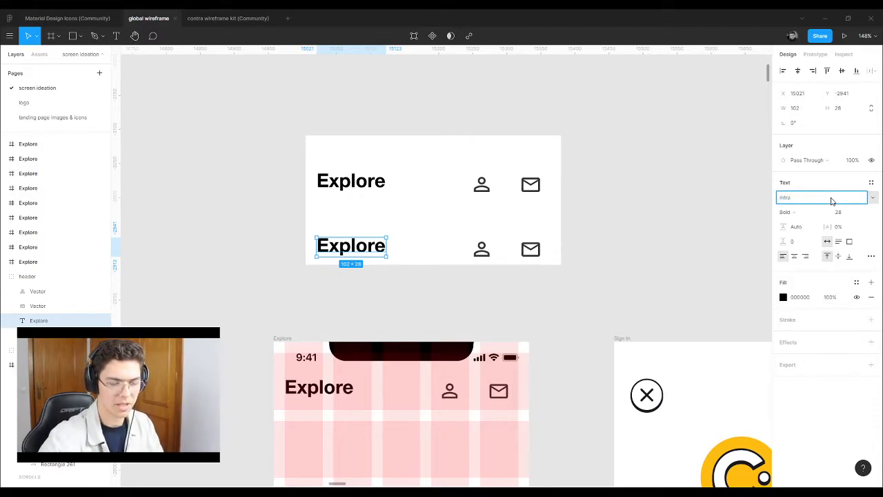
type("Intra")
left_click(872, 199)
key("Escape")
left_click(820, 200)
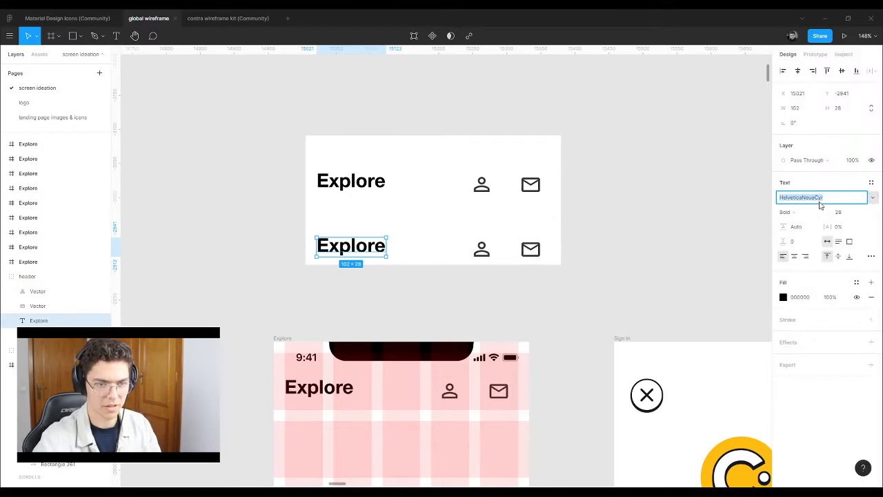
type("Inter")
key("Return")
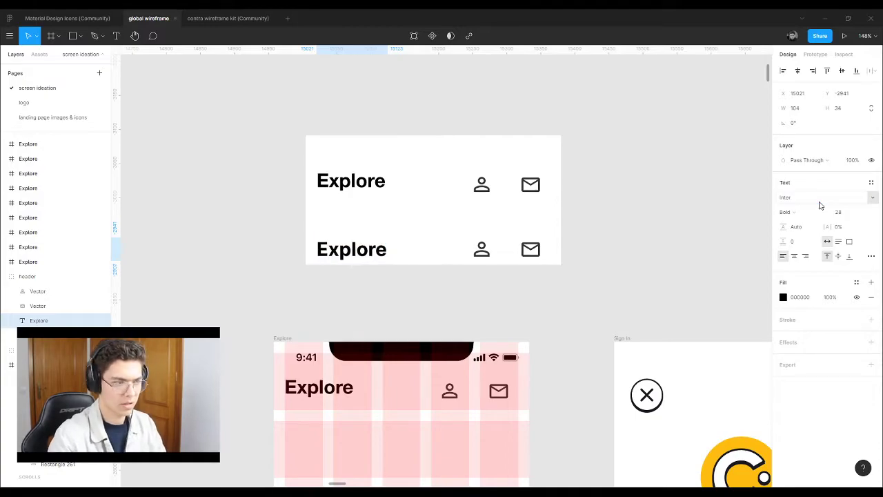
left_click(649, 195)
scroll(414, 220, "up", 7)
scroll(678, 230, "down", 3)
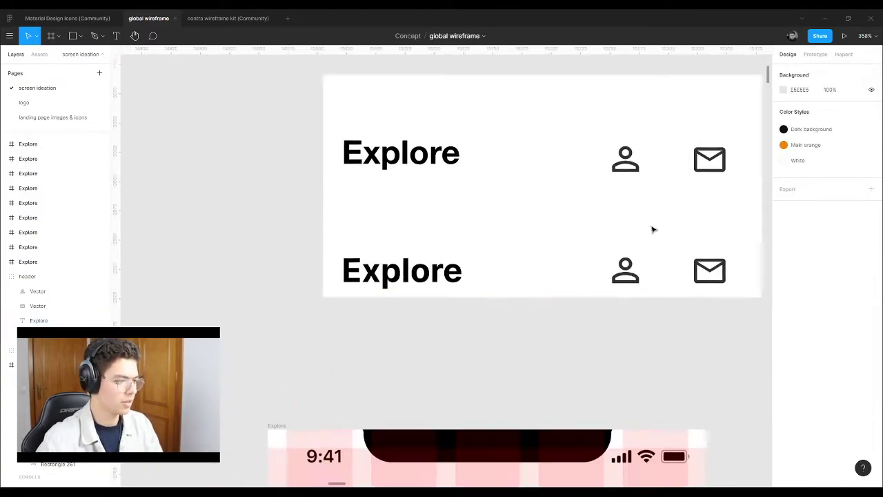
scroll(383, 156, "up", 3)
scroll(396, 172, "up", 3)
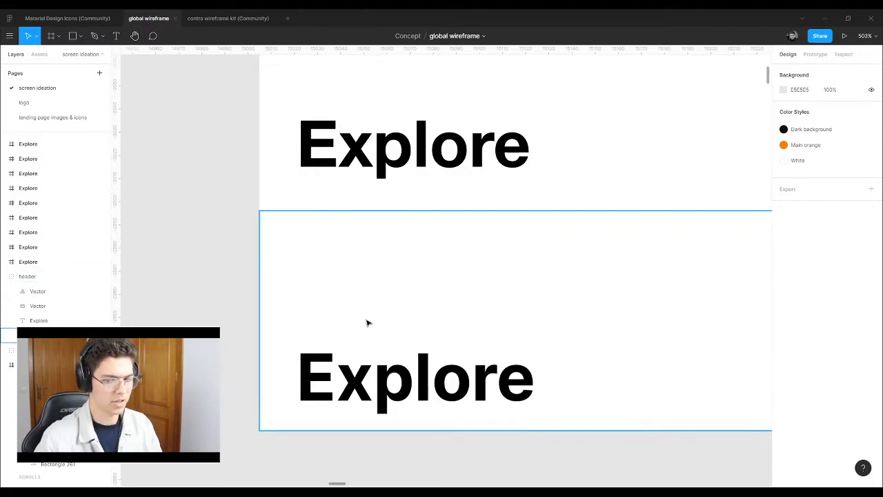
Step: Delete both comparison copies of the Explore header above the frame
scroll(368, 322, "down", 10)
left_click_drag(538, 350, 289, 311)
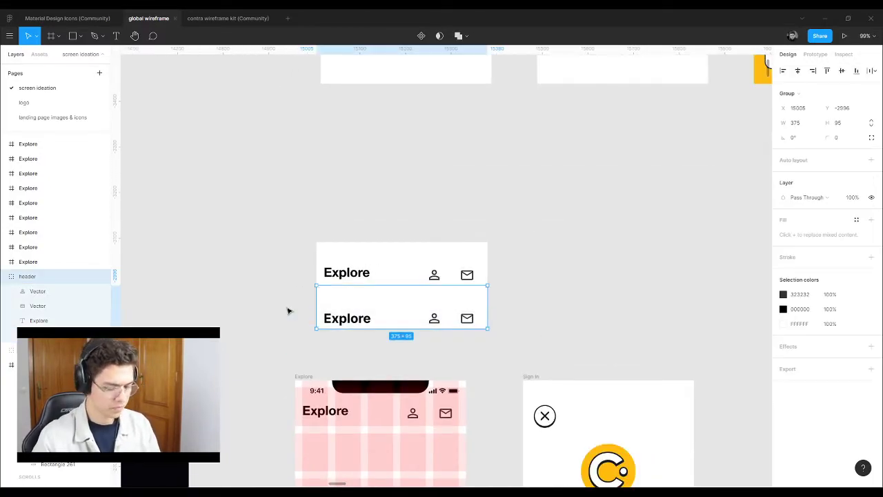
key("Delete")
left_click_drag(504, 325, 274, 207)
key("Delete")
Step: Place a duplicate of the header's Explore title lower down in the emptied Explore frame
scroll(483, 292, "down", 3)
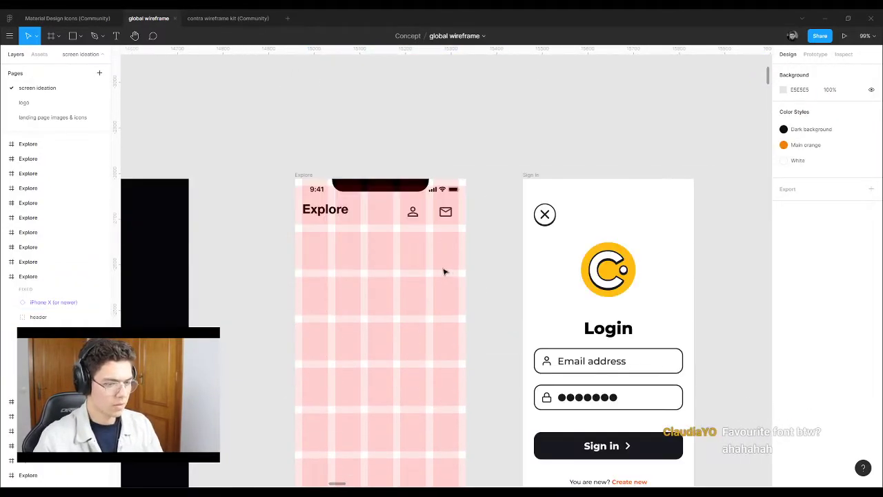
scroll(483, 259, "down", 5)
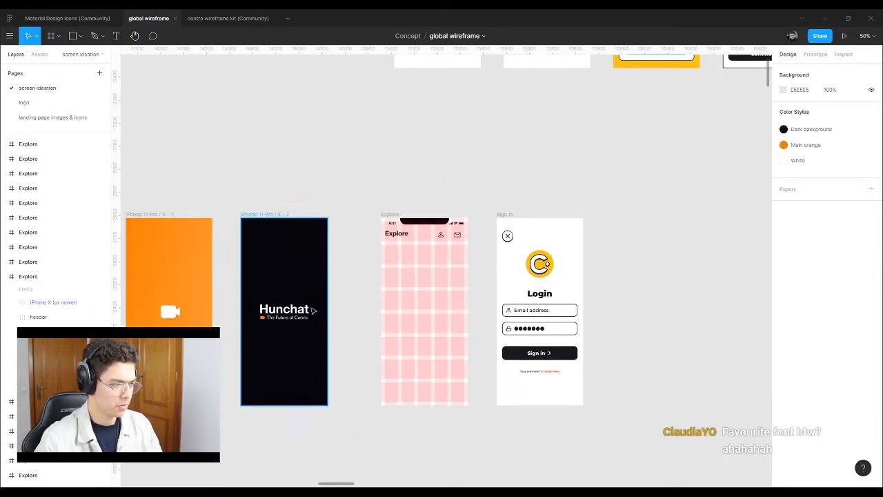
scroll(413, 314, "up", 5)
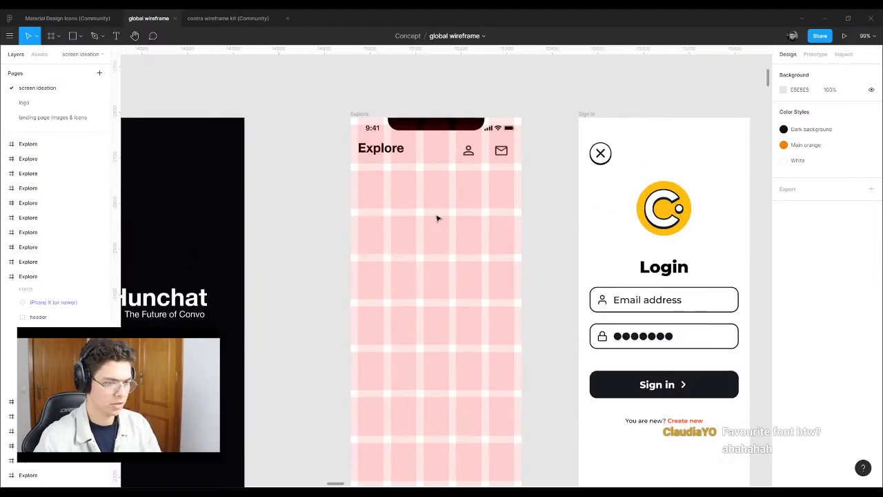
left_click(379, 148)
left_click(453, 173)
left_click(457, 148)
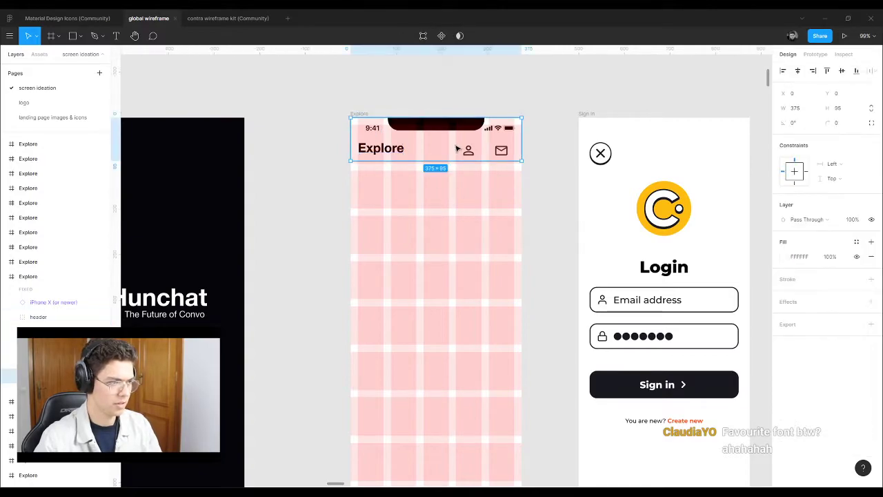
left_click(394, 164)
double_click(383, 151)
left_click_drag(390, 183, 408, 251)
Step: Remove the header's background, icons and original title from the Explore frame, keeping the duplicated title and the status bar
left_click_drag(492, 204, 387, 120)
left_click(439, 173)
left_click(439, 153)
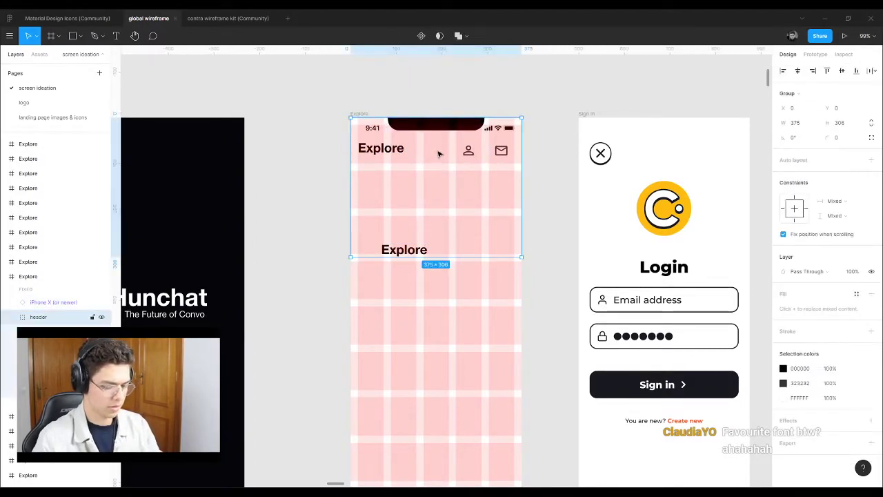
key("Delete")
key("ctrl+z")
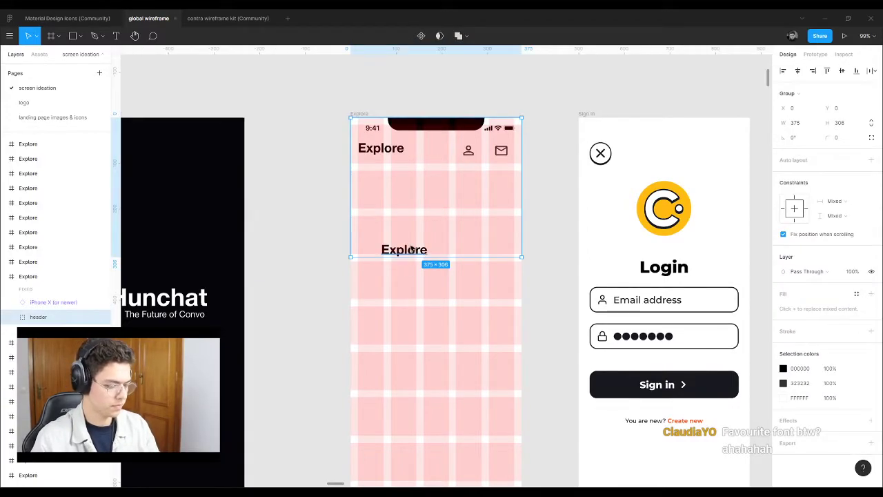
left_click(412, 250)
key("Escape")
left_click_drag(514, 185, 368, 154)
key("Delete")
Step: Retype the remaining Explore title as Login and place a duplicate of it below
double_click(413, 250)
type("Log")
key("Escape")
left_click(430, 246)
left_click_drag(405, 254, 402, 286)
Step: Draw a grey placeholder rectangle about 231 × 31 between the two Login labels
key("r")
left_click_drag(384, 243, 489, 256)
left_click(430, 260)
Step: Move the lower label closer to the placeholder, retype it as Password, and place a copy of the placeholder rectangle beneath it
left_click_drag(407, 285, 407, 278)
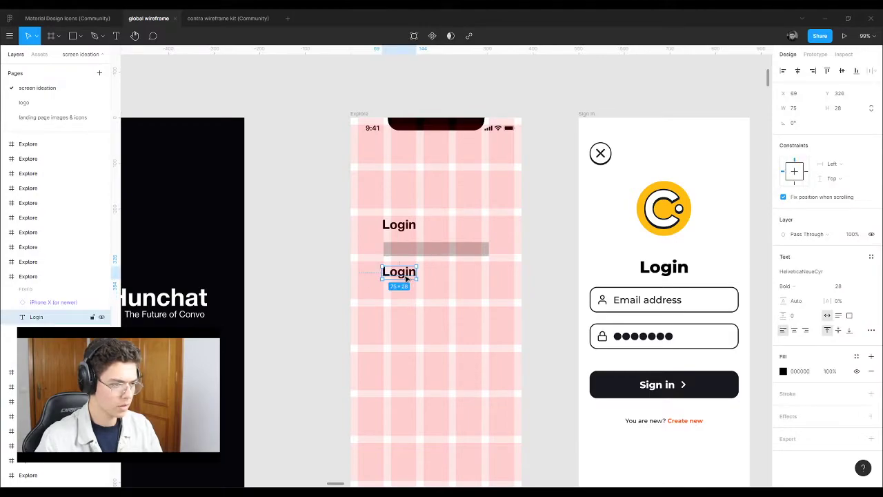
double_click(404, 275)
type("Password")
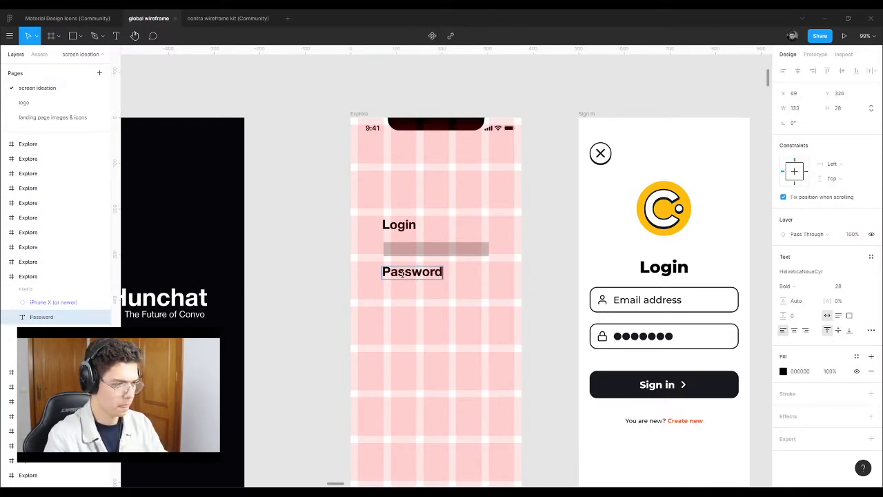
key("Escape")
left_click(448, 298)
left_click_drag(432, 253, 435, 293, "alt")
left_click(454, 191)
Step: Build a sign-in button below the Password field from copies of the placeholder rectangle and a label, retyped as Sign in
scroll(396, 247, "down", 5)
scroll(432, 297, "up", 5)
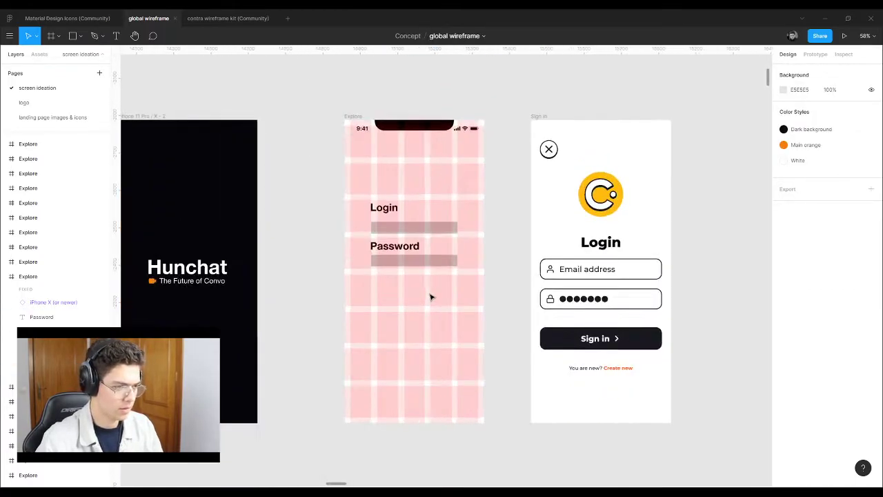
left_click_drag(402, 261, 403, 343, "alt")
left_click(402, 243)
left_click_drag(402, 243, 419, 345)
double_click(416, 343)
type("Sign i")
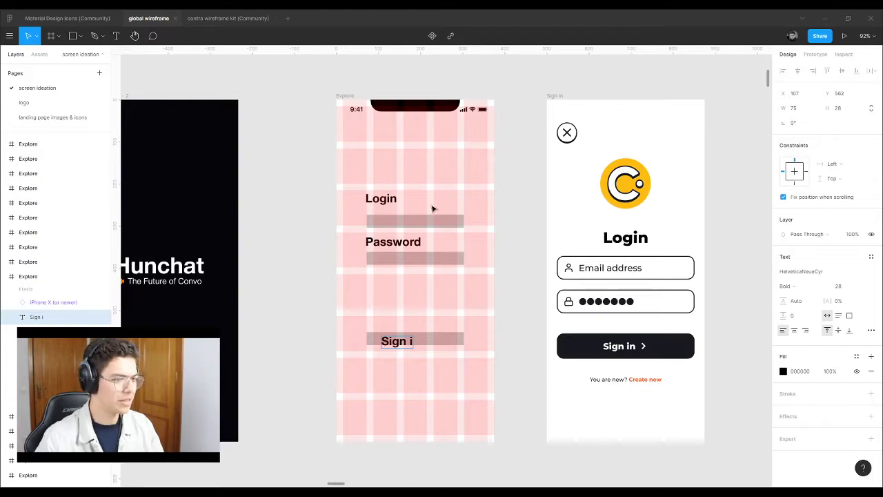
scroll(377, 316, "up", 4)
type("n")
Step: Center the Sign in label on its rectangle and move both up closer to the Password field
left_click(430, 387)
left_click_drag(414, 358, 432, 350)
left_click(423, 311)
left_click_drag(335, 316, 423, 342)
left_click(448, 238)
Step: Add a text line reading Create new account below the Sign in button by retyping a label copy
scroll(414, 297, "down", 1)
left_click(441, 317)
double_click(422, 341)
type("Create new account")
key("Escape")
Step: Duplicate the Create new account line further down the frame and retype the copy as Login with google
left_click_drag(444, 343, 399, 389)
double_click(399, 389)
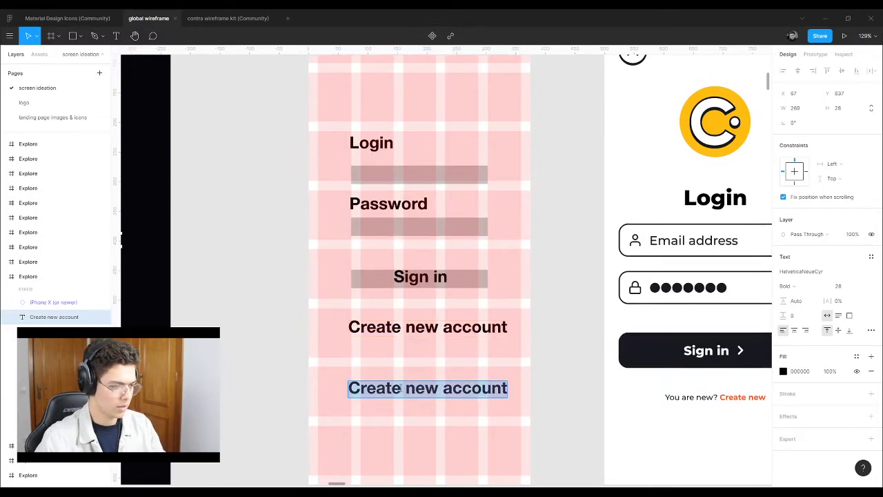
type("Lopg")
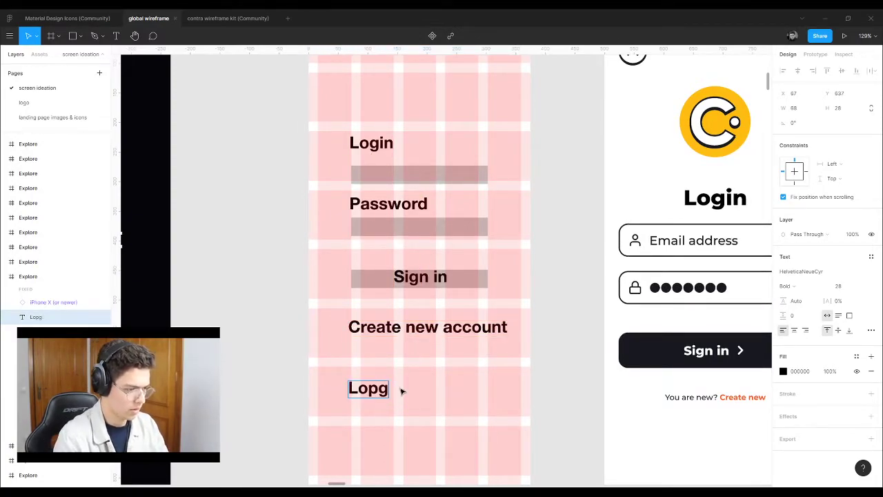
type("ingin with google")
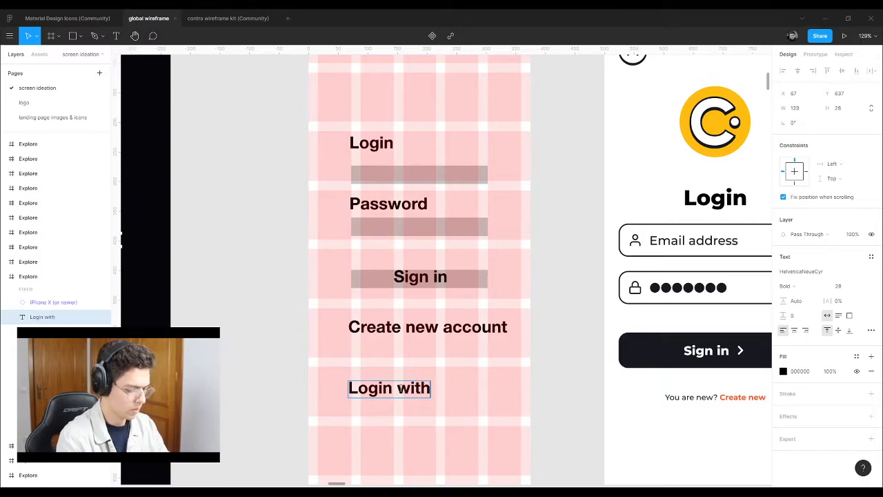
key("Escape")
Step: Duplicate the Login with google line directly below and change the copy to Login with facebook
left_click_drag(402, 391, 497, 419)
double_click(402, 414)
type("f")
key("Escape")
Step: Duplicate the Login with facebook line directly below and change the copy's text to Login with Apple
left_click_drag(461, 413, 462, 433)
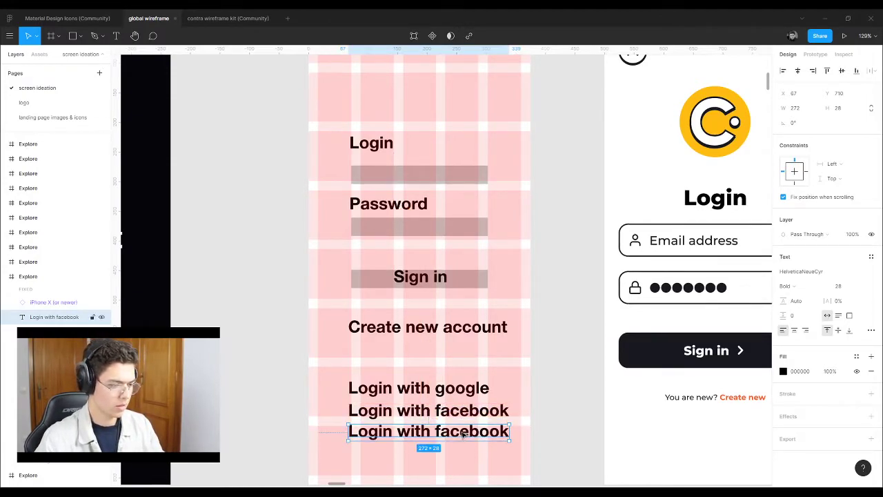
key("Return")
type("Apple")
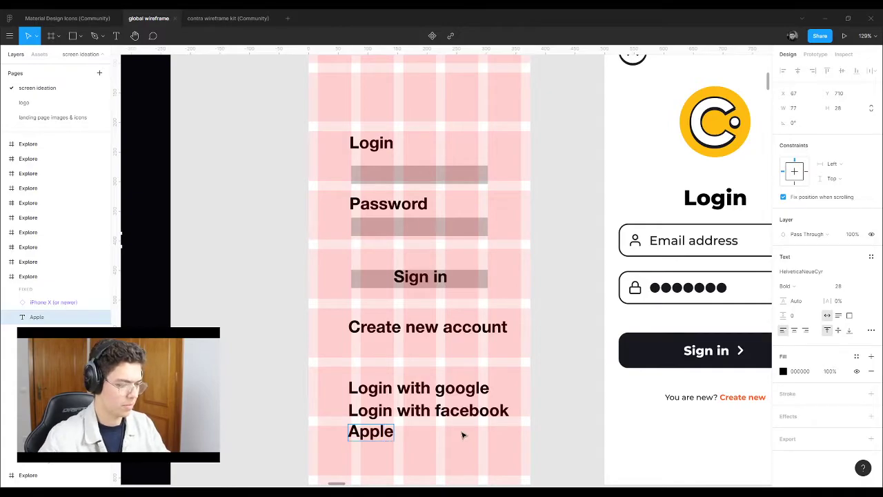
double_click(386, 411)
left_click(431, 411)
left_click_drag(432, 411, 293, 410)
key("ctrl+c")
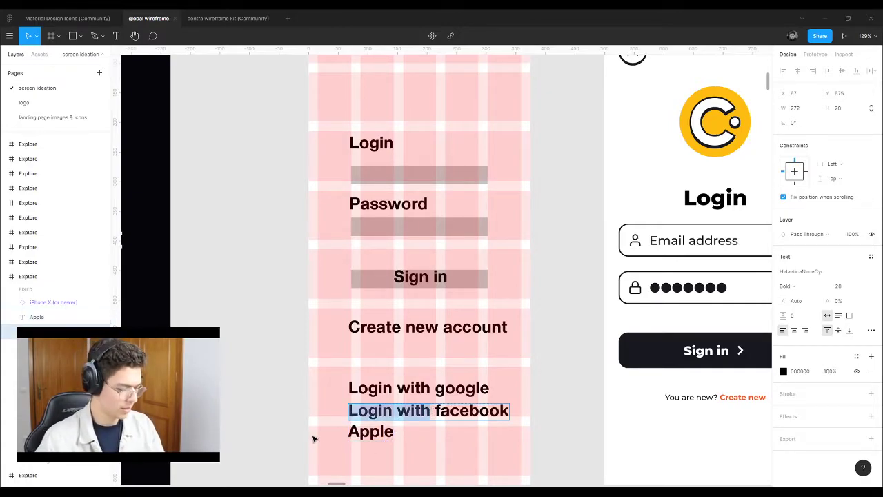
left_click(357, 435)
double_click(356, 434)
left_click(350, 431)
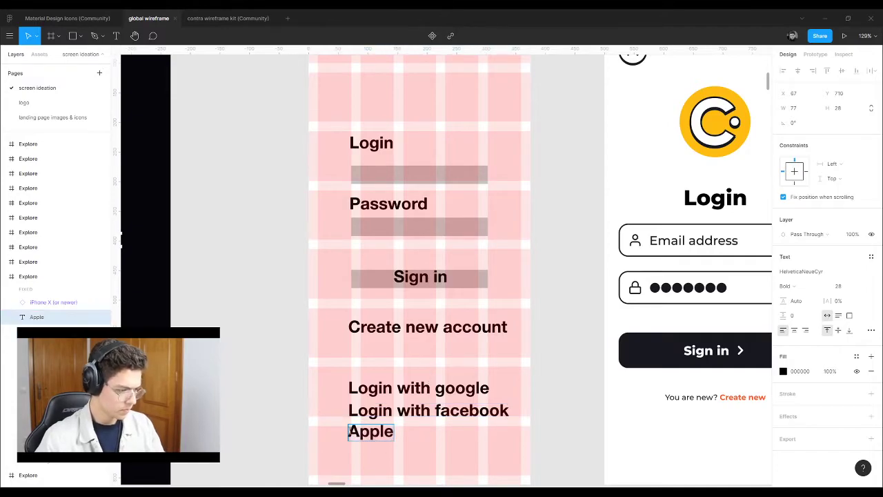
key("ctrl+v")
key("Escape")
Step: Examine the rough login layout alongside the Hunchat splash screens and the reference Sign In frame
left_click_drag(446, 465, 394, 377)
scroll(295, 277, "down", 6)
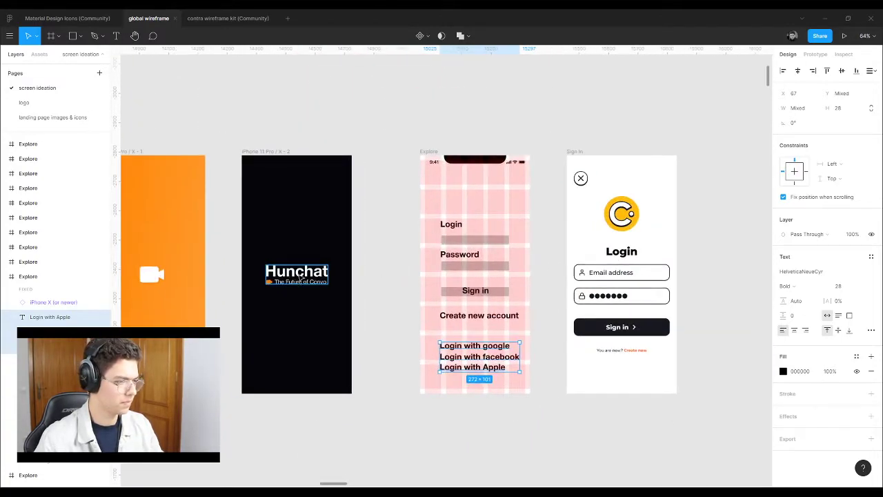
left_click(300, 275)
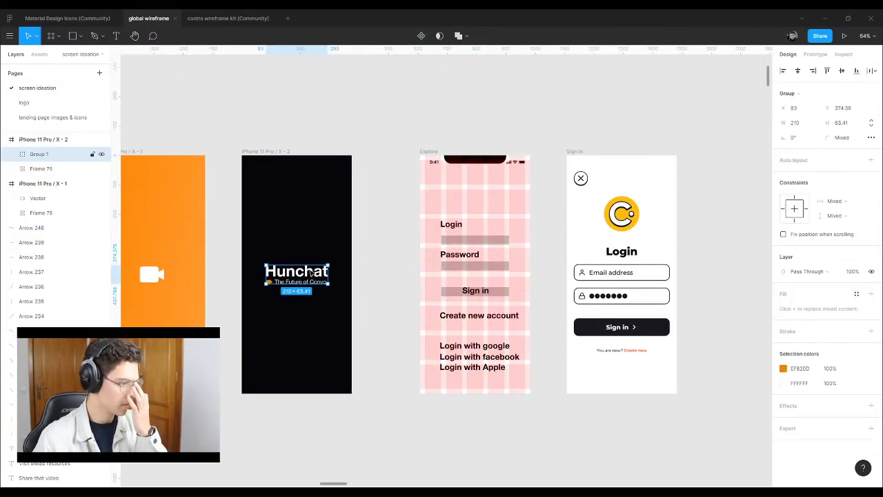
left_click(397, 211)
scroll(395, 271, "down", 3)
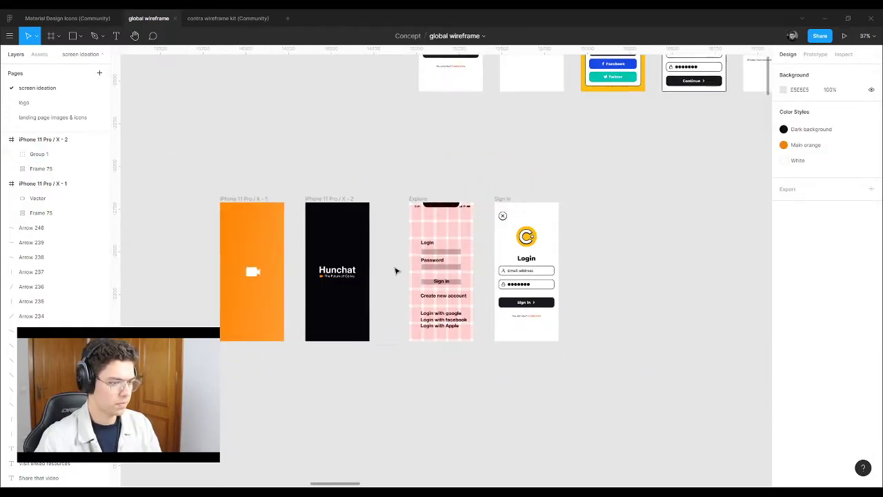
scroll(481, 281, "up", 5)
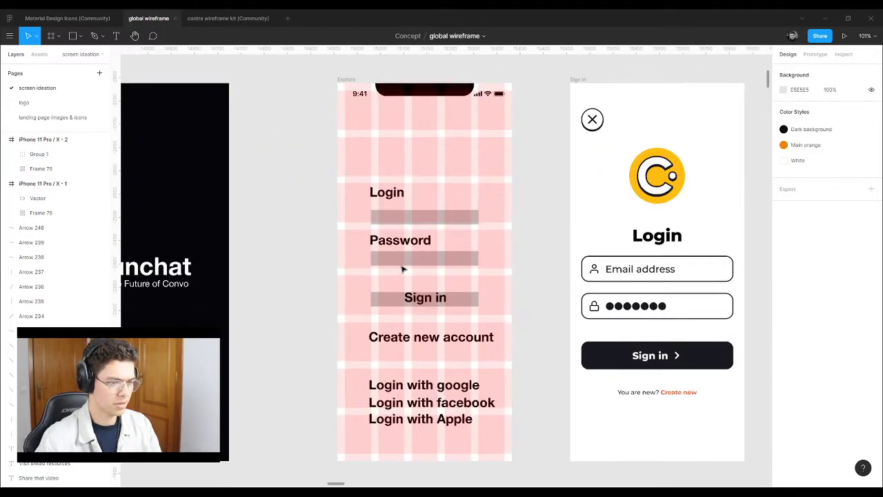
left_click(476, 311)
scroll(317, 300, "down", 3)
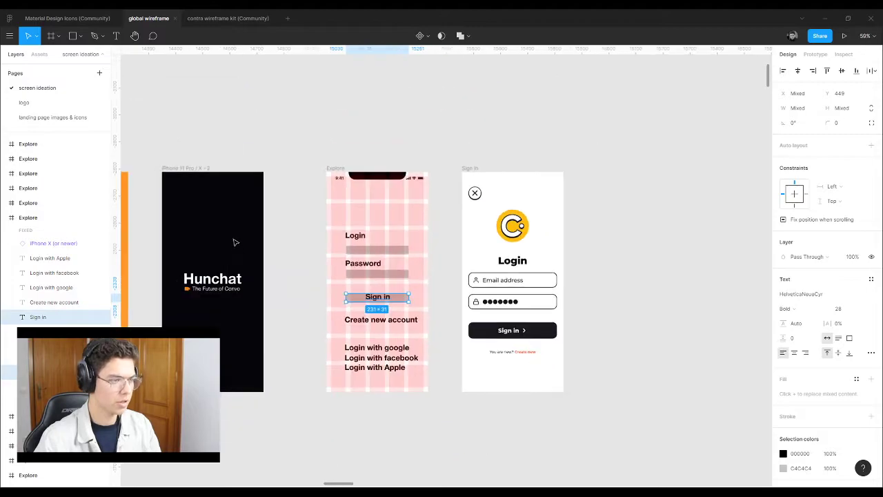
left_click(470, 169)
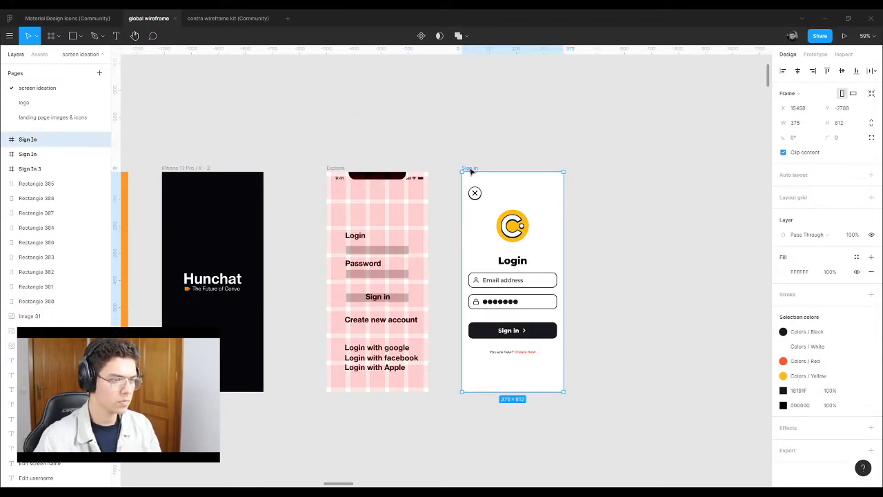
Step: Move the Sign In reference frame further right and duplicate the Explore login frame into the gap beside the original
left_click_drag(470, 170, 606, 171)
left_click_drag(336, 170, 492, 173)
left_click(477, 138)
scroll(378, 203, "down", 2)
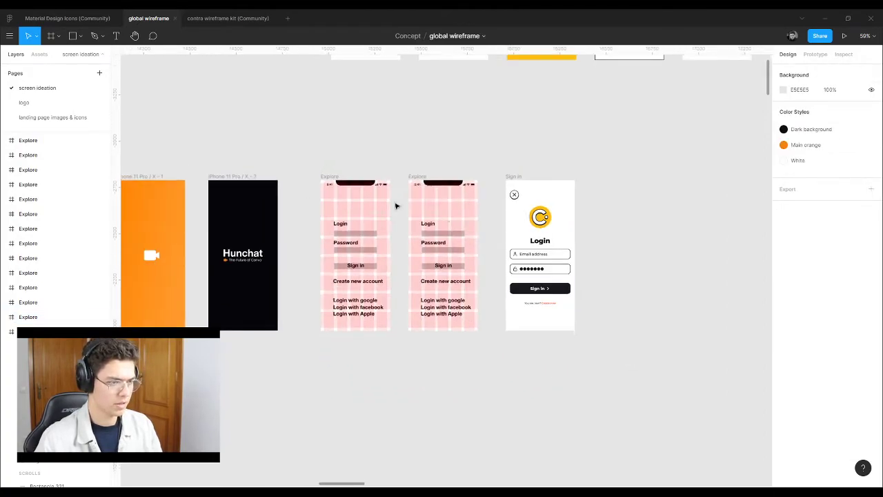
Step: Draw a 375 × 812 rectangle covering the whole duplicated Explore login frame
scroll(378, 203, "up", 3)
scroll(487, 200, "up", 2)
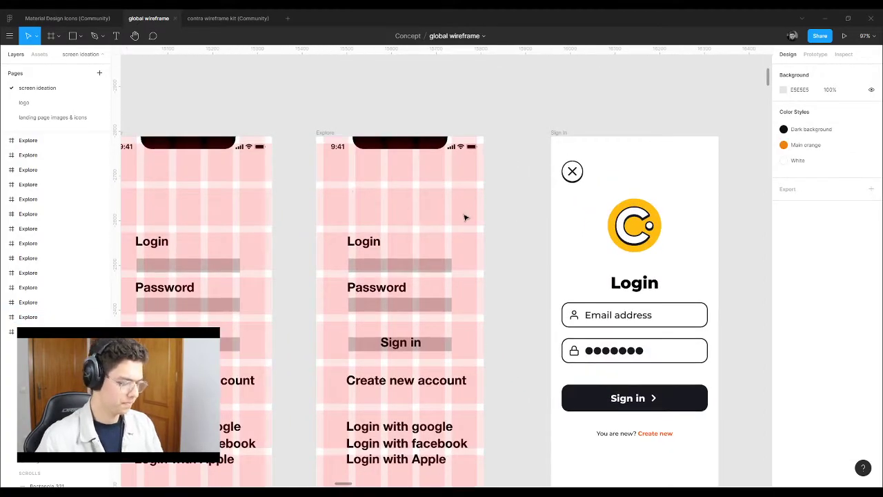
scroll(465, 218, "down", 1)
key("r")
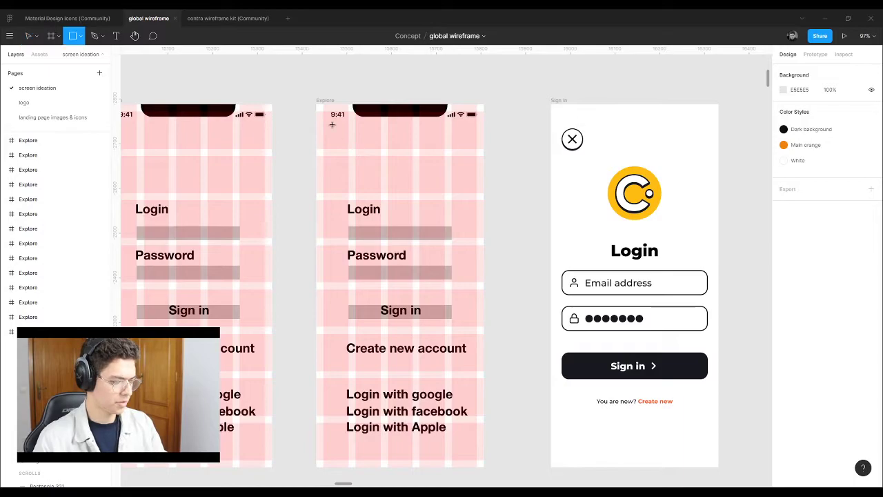
left_click_drag(319, 108, 485, 469)
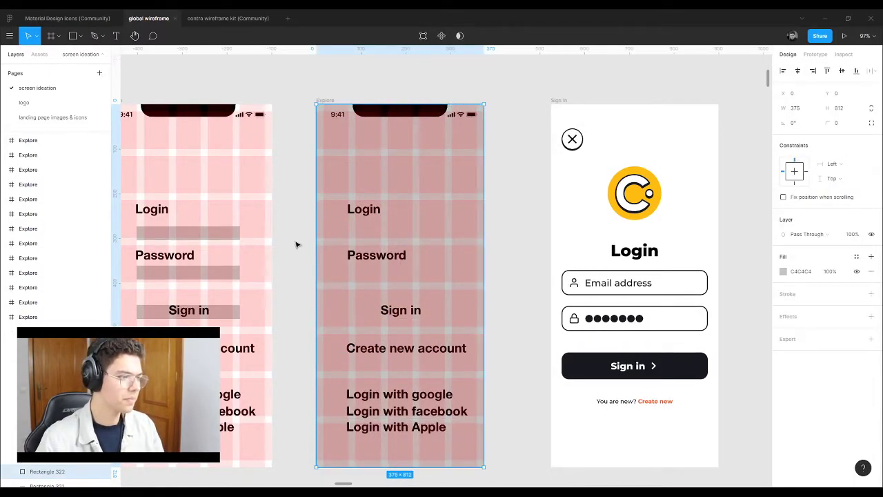
Step: Apply the Dark background colour style to the rectangle covering the duplicated login frame
left_click(784, 271)
left_click(784, 271)
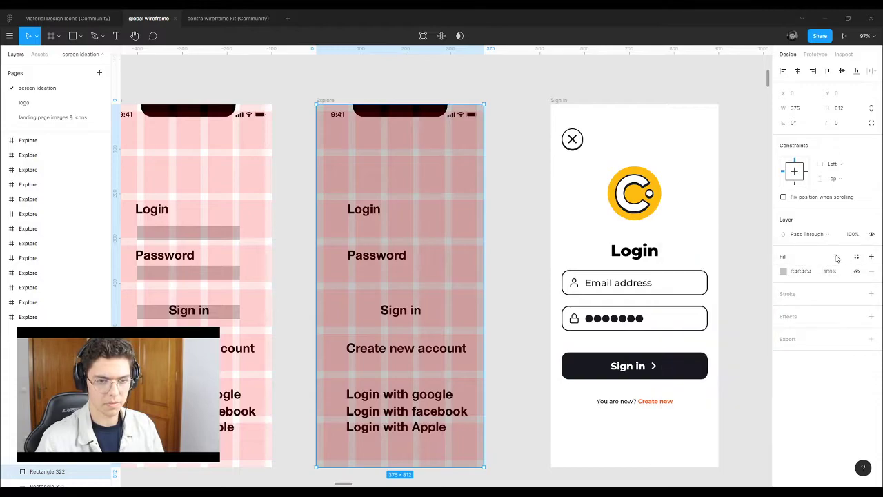
left_click(857, 257)
left_click(791, 313)
key("Escape")
Step: Hide the row and column layout grids of the duplicated Explore frame
left_click(355, 170)
left_click(301, 180)
left_click_drag(301, 180, 315, 95)
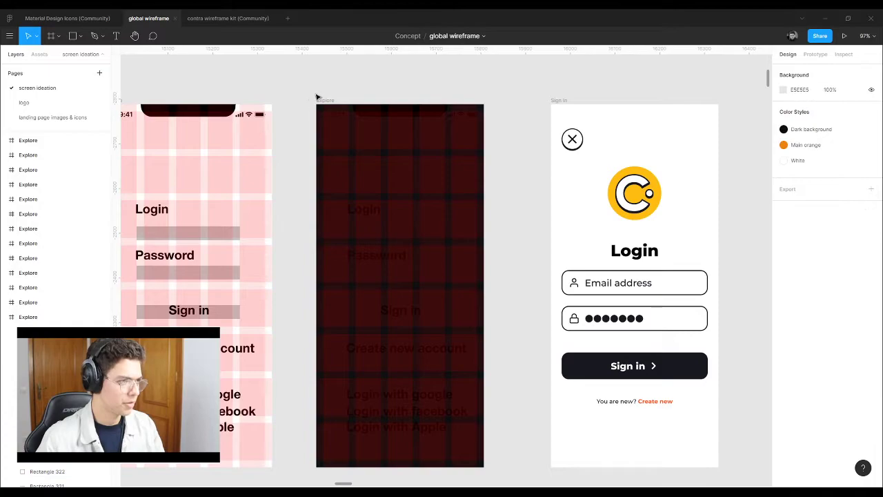
left_click(325, 100)
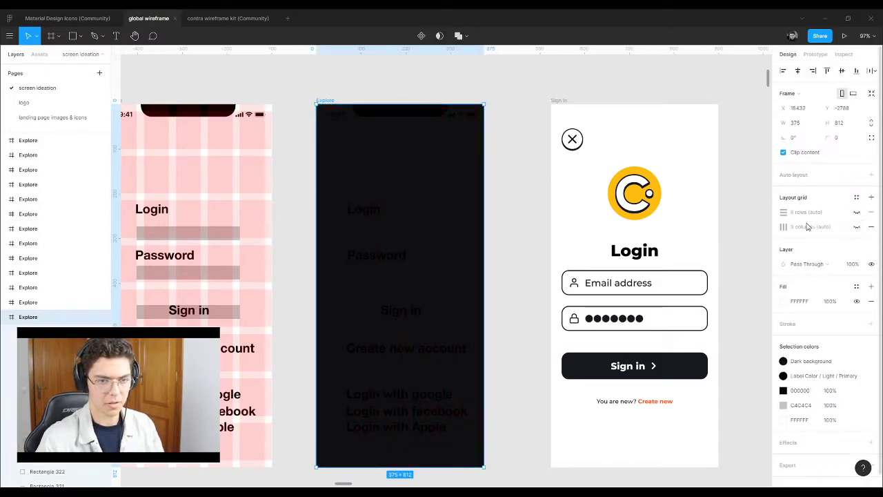
left_click(486, 183)
Step: Select the login texts and field bars without the dark rectangle and change their black colour to FFFFFF
left_click_drag(296, 184, 448, 432)
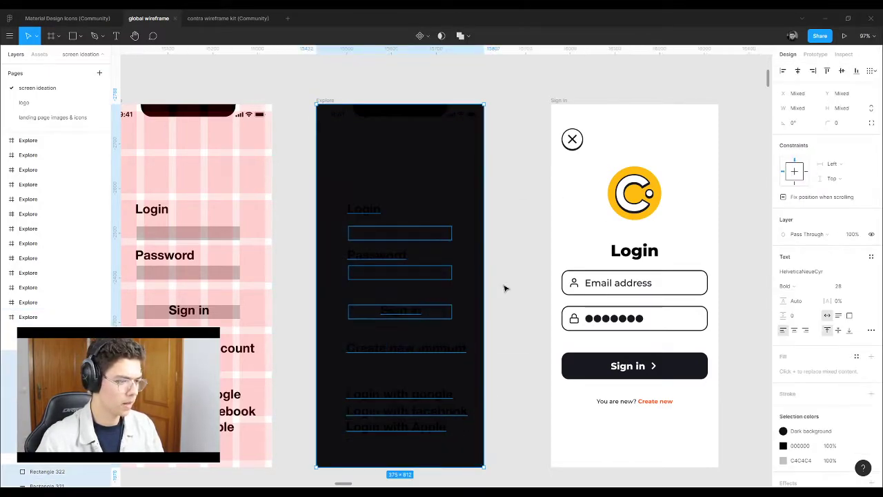
left_click(454, 187, "shift")
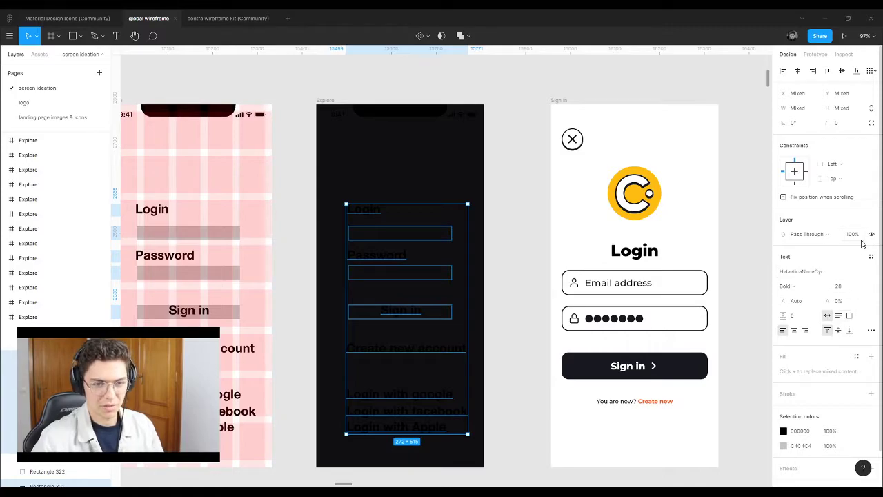
left_click(783, 430)
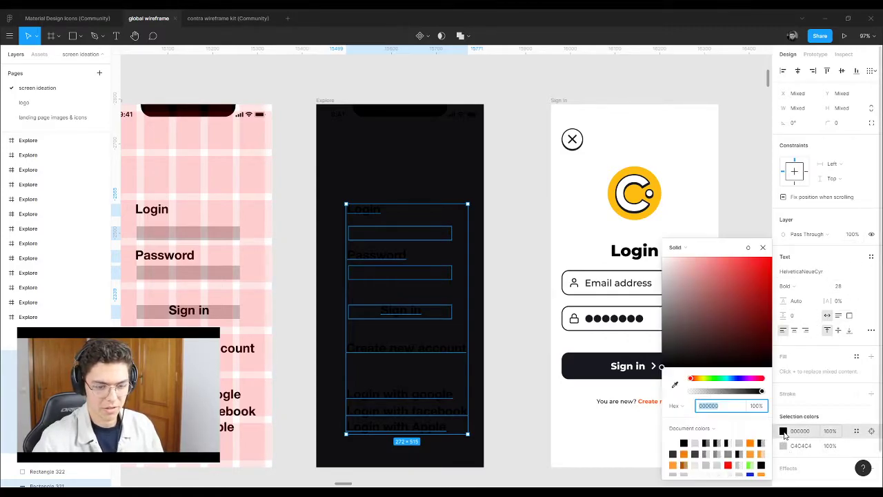
type("ffffff")
key("Return")
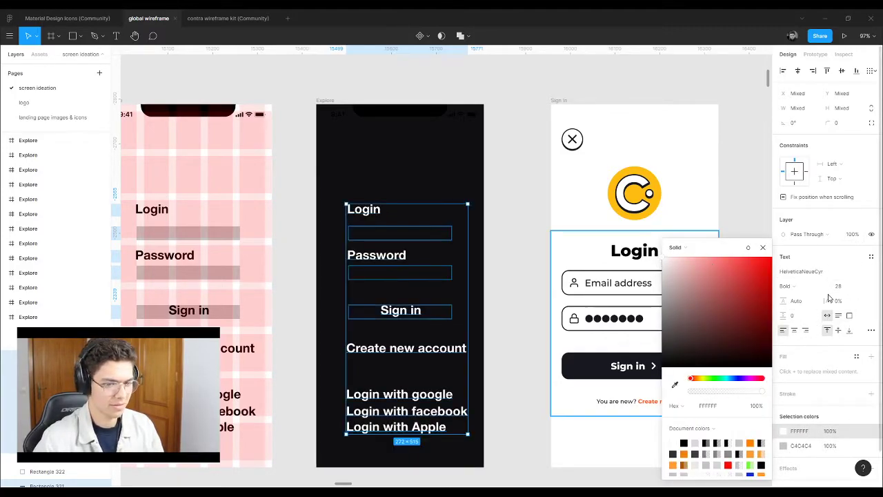
Step: Recolour the grey C4C4C4 field bars in the dark login frame to white
left_click(840, 415)
left_click(783, 446)
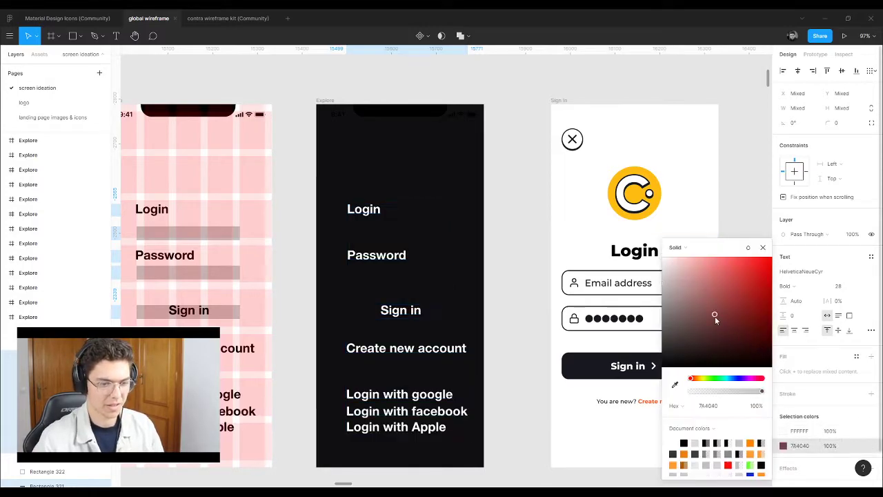
left_click(738, 194)
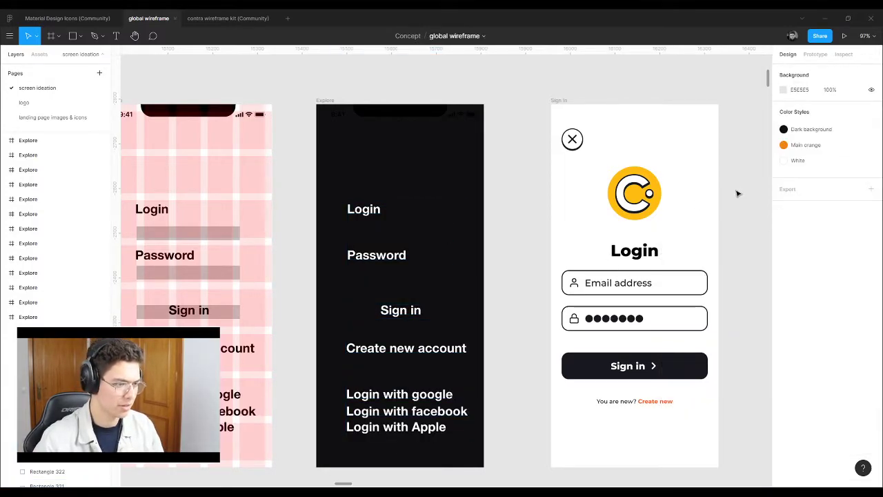
Step: Send the dark background rectangle to the back, behind the login fields and texts
left_click(410, 277)
right_click(426, 166)
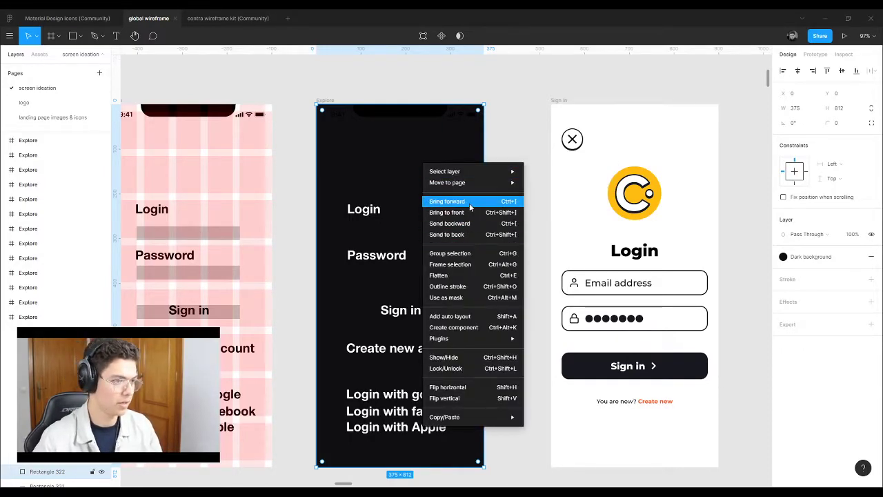
left_click(472, 234)
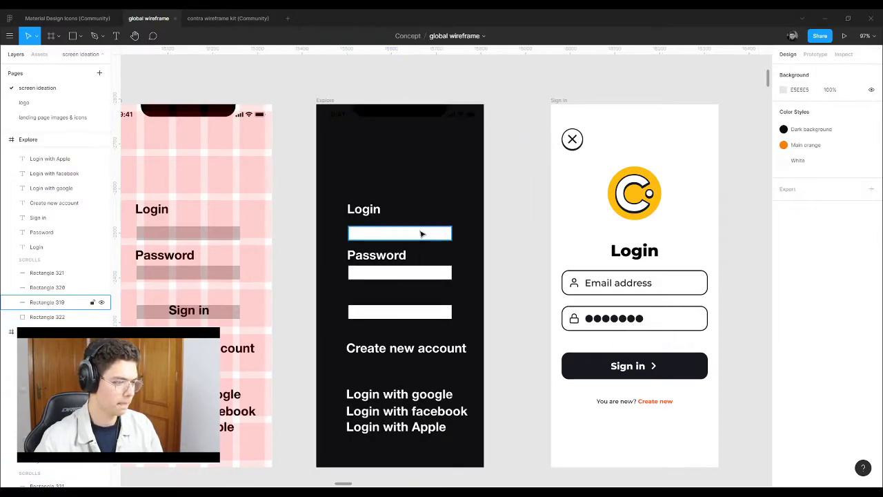
left_click(439, 174)
Step: Place a 180 × 812 rectangle over the right part of the dark login frame and fill it with pure black 000000
scroll(410, 191, "up", 3)
scroll(438, 174, "down", 4)
left_click(370, 180)
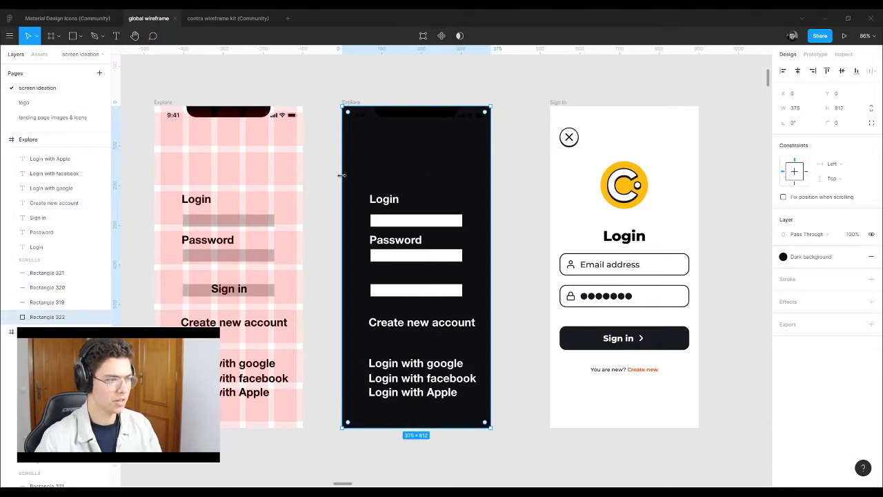
key("ctrl+v")
left_click_drag(343, 169, 423, 181)
left_click(790, 260)
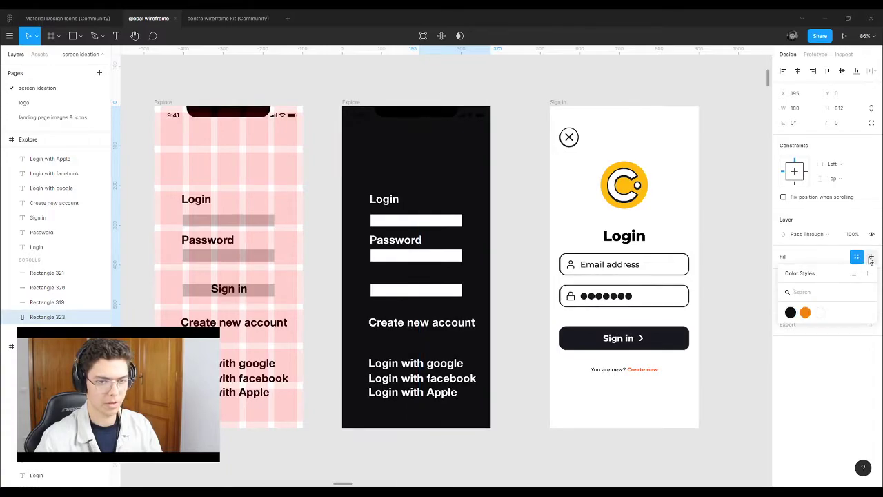
left_click(871, 258)
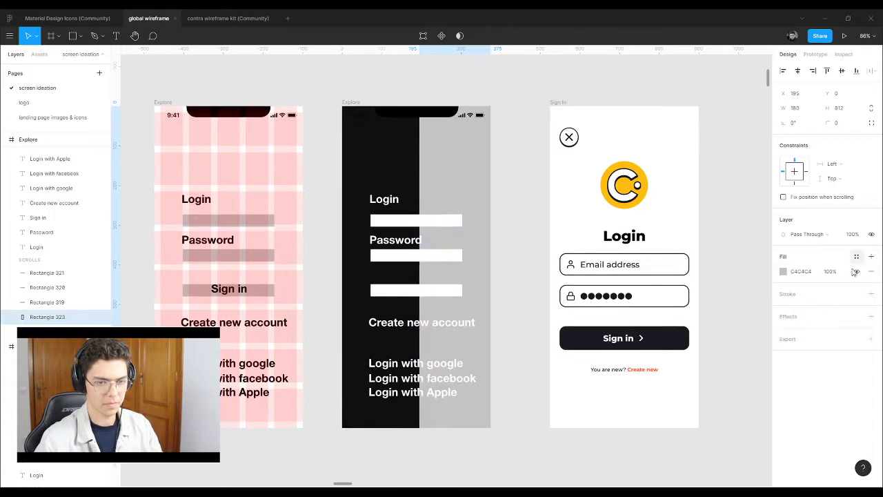
left_click(784, 272)
left_click_drag(696, 345, 668, 394)
left_click(523, 155)
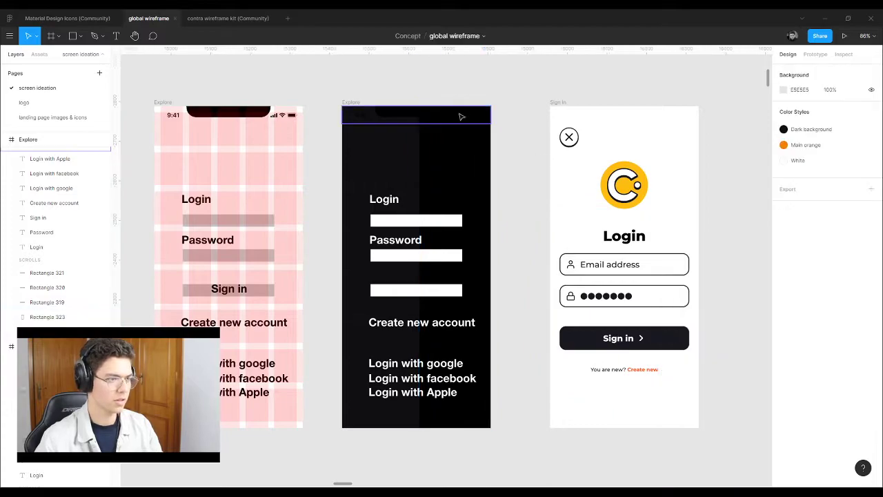
Step: Compare the Dark background shade with the pure black up close and remove the black comparison rectangle
scroll(417, 128, "up", 1)
scroll(414, 219, "up", 10)
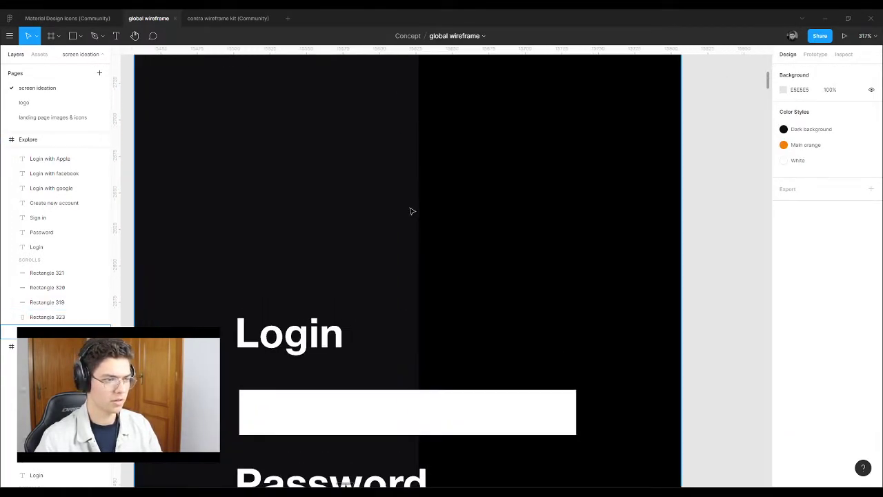
scroll(414, 210, "up", 2)
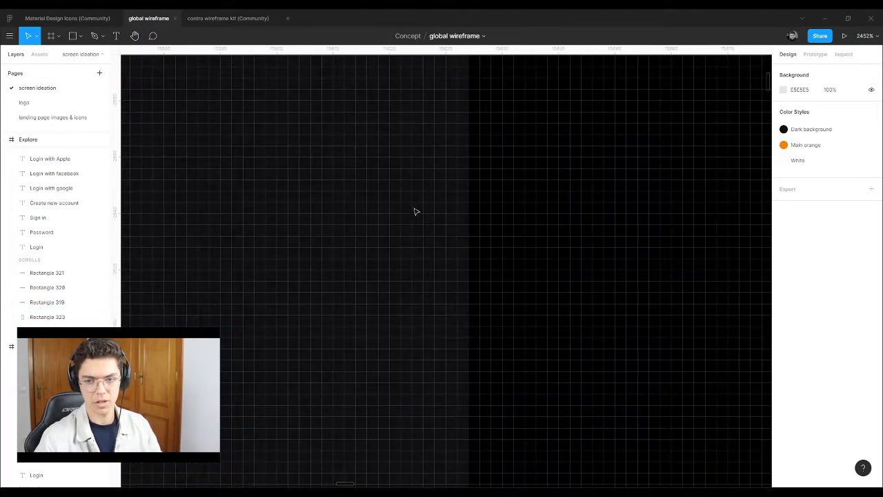
scroll(416, 210, "down", 6)
left_click(430, 259)
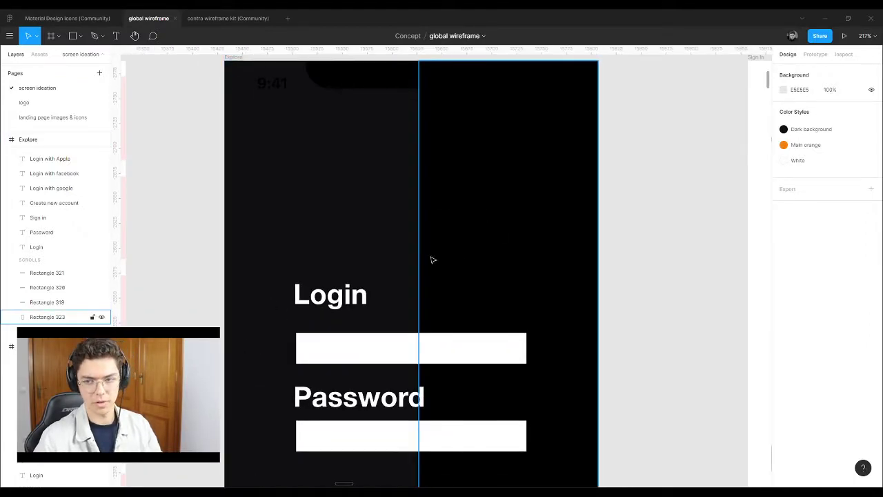
left_click(507, 219)
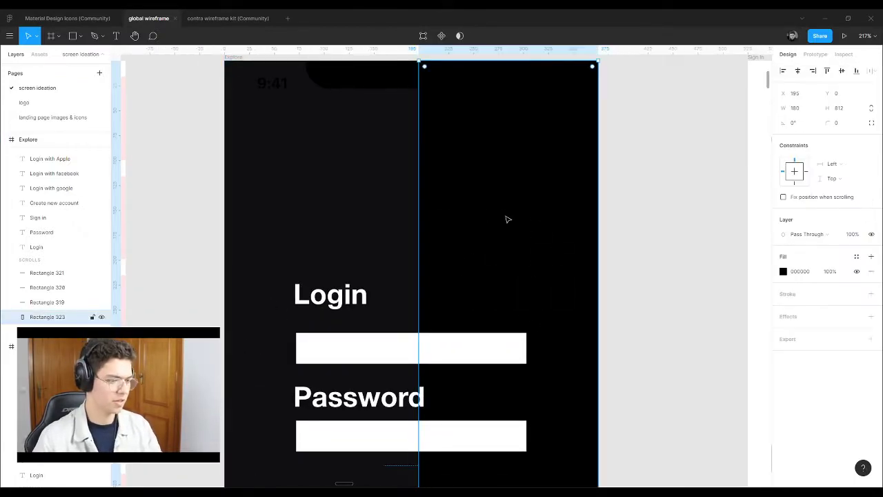
left_click(611, 227)
scroll(420, 326, "down", 5)
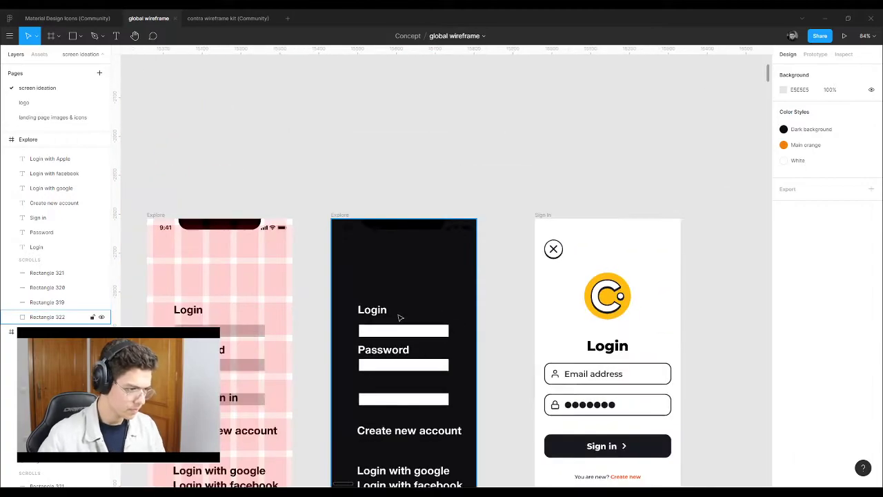
Step: Duplicate the Hunchat logo and tagline from the black splash screen and place the copy above the Login label in the dark frame
scroll(398, 311, "down", 2)
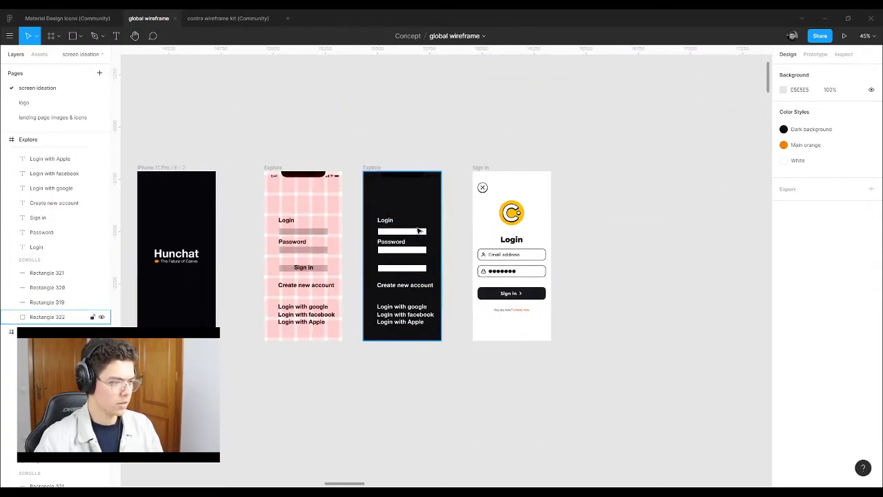
scroll(455, 236, "up", 3)
scroll(667, 264, "down", 5)
scroll(366, 283, "up", 4)
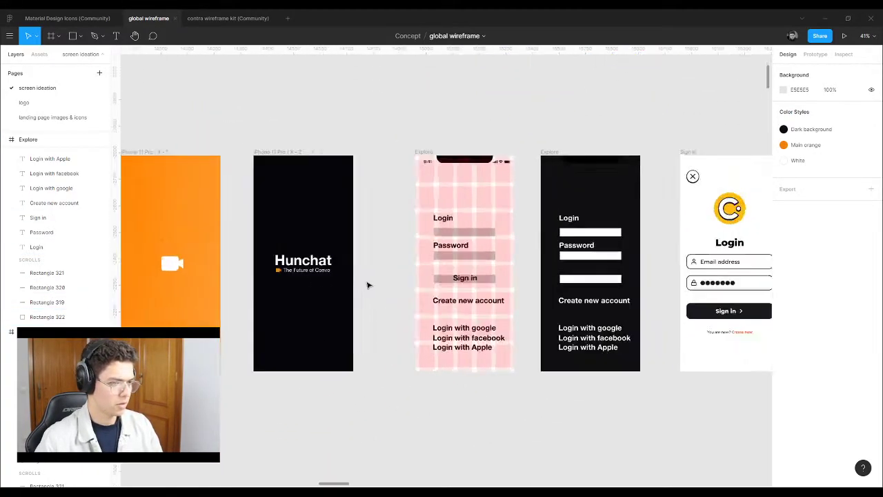
left_click_drag(283, 261, 715, 150, "alt")
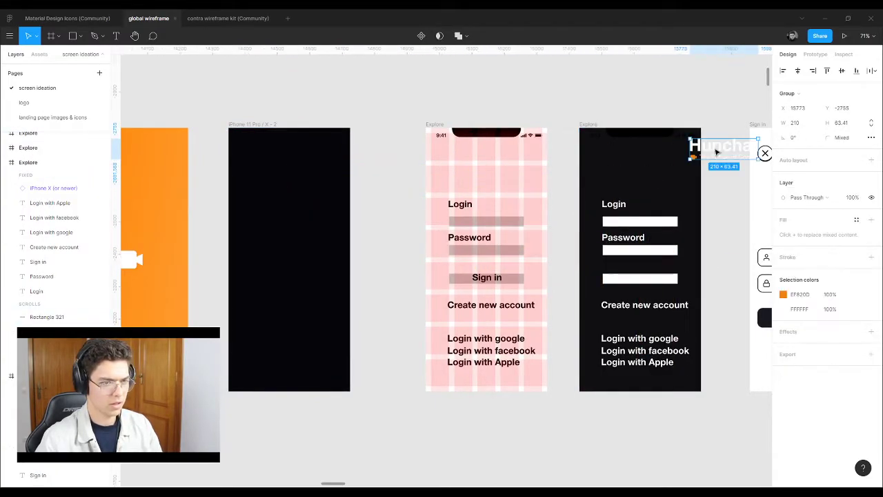
key("ctrl+z")
left_click_drag(294, 261, 651, 181, "alt")
left_click(723, 152)
Step: Delete the white field bar under the Password label and undo the removal of the Sign in text
scroll(315, 229, "down", 3)
scroll(518, 196, "up", 4)
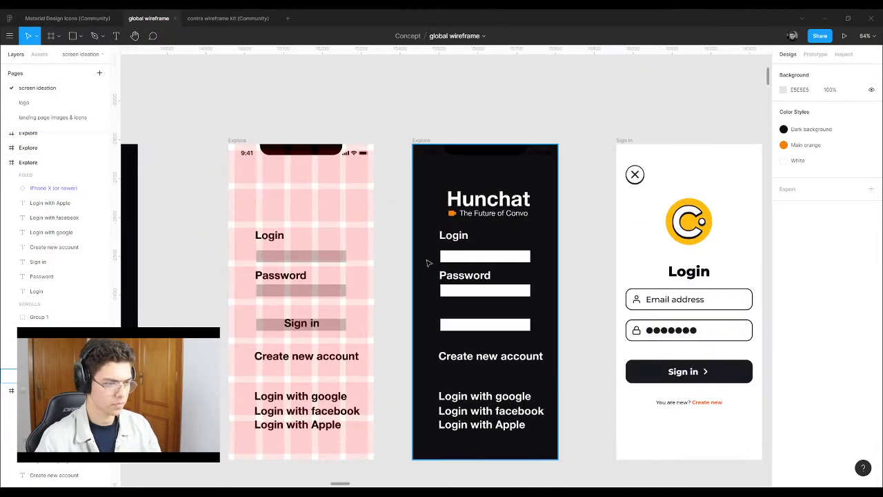
left_click(485, 259)
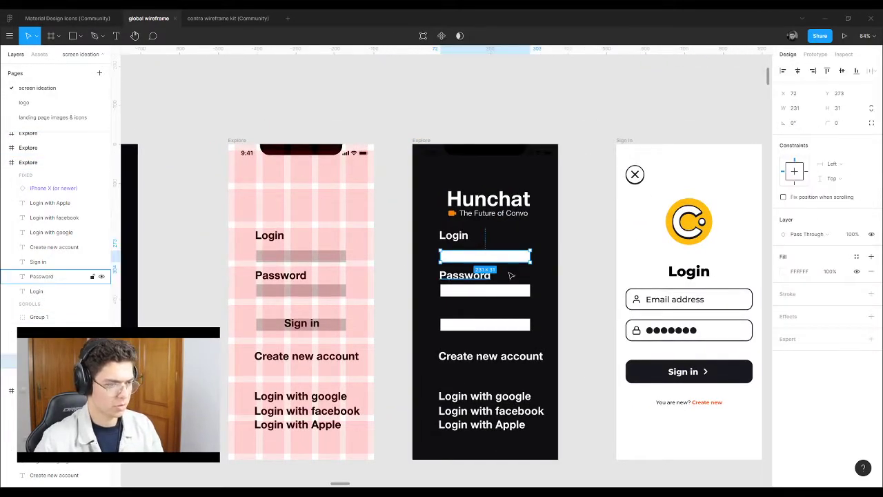
scroll(404, 251, "up", 3)
scroll(404, 249, "down", 3)
scroll(440, 240, "up", 3)
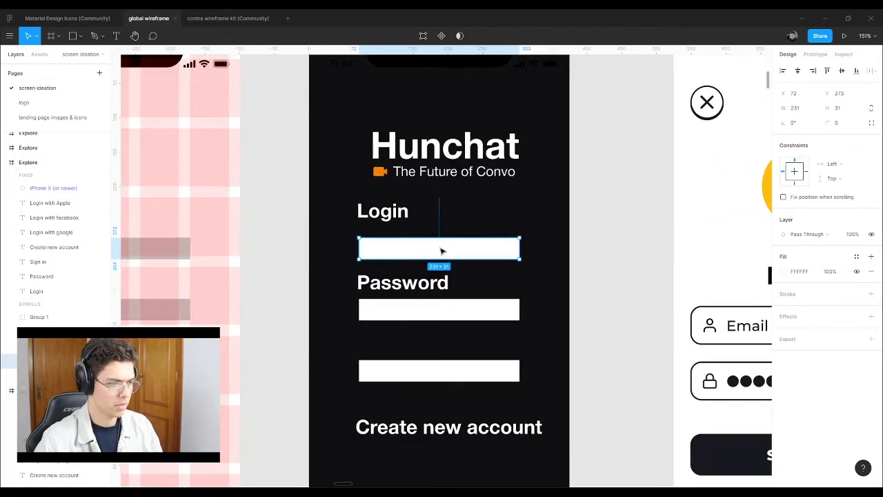
left_click(454, 309)
key("Delete")
left_click(446, 368)
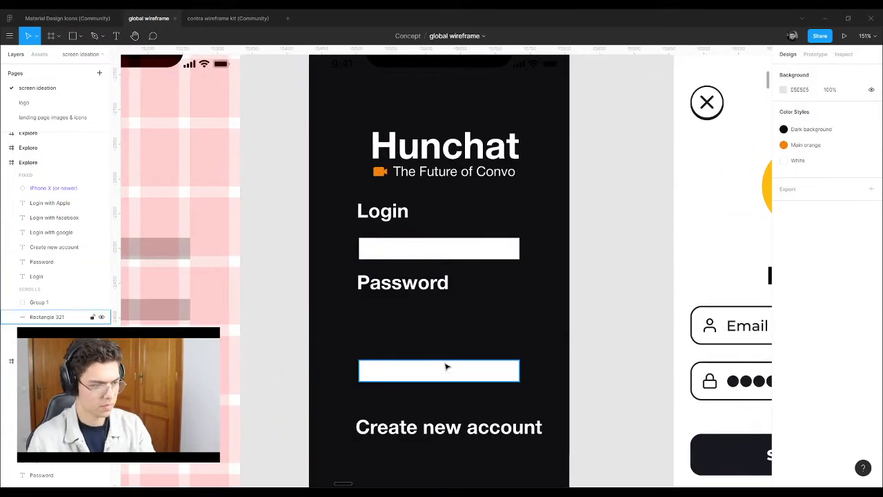
key("ctrl+z")
Step: Recolour the Sign in text on its white bar by sampling the frame's dark background with the eyedropper
left_click(642, 330)
scroll(586, 347, "down", 3)
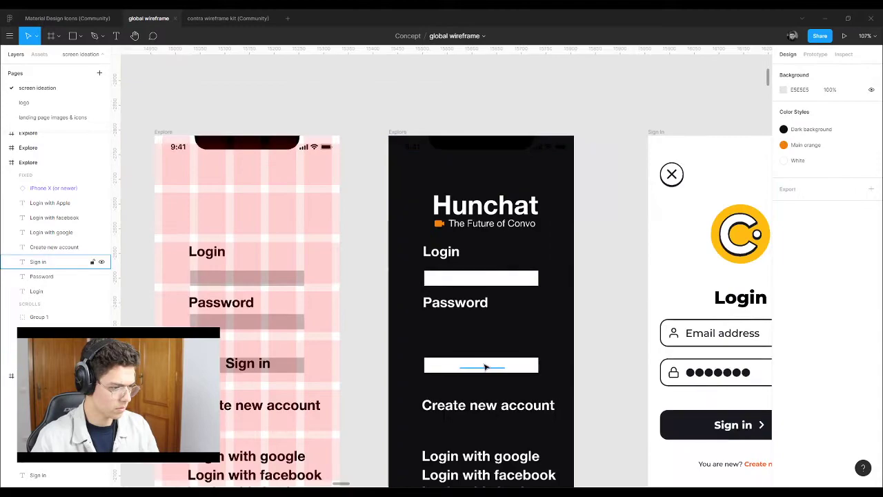
scroll(485, 365, "up", 3)
left_click(488, 368)
key("i")
left_click(510, 314)
left_click(695, 359)
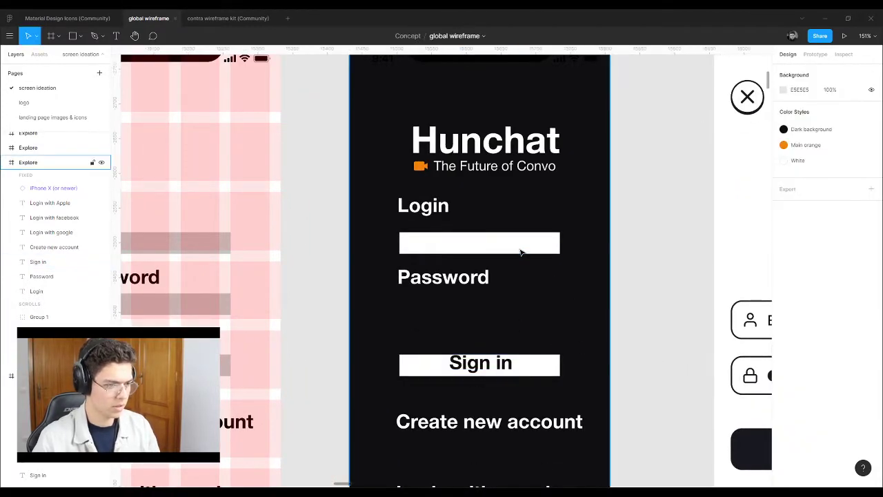
Step: Give the white field bar under the Login label a corner radius of 10 and a height of 32
left_click(521, 252)
scroll(407, 242, "down", 3)
scroll(414, 245, "up", 2)
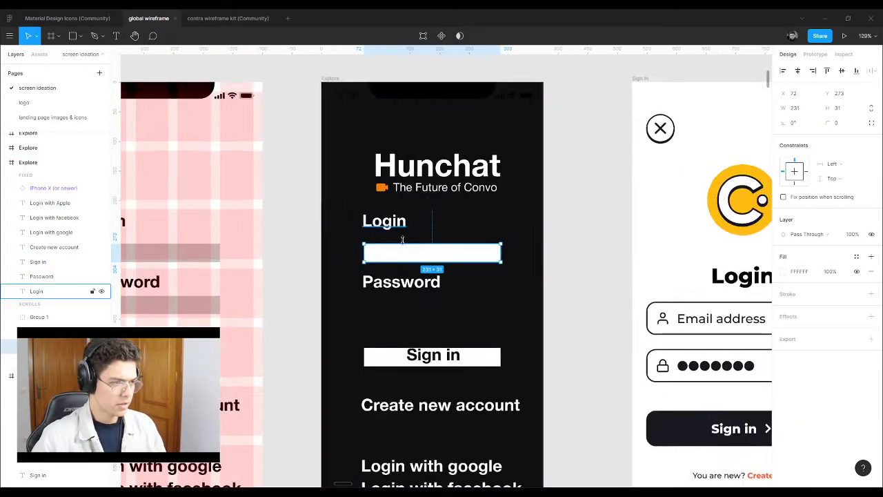
scroll(452, 250, "up", 2)
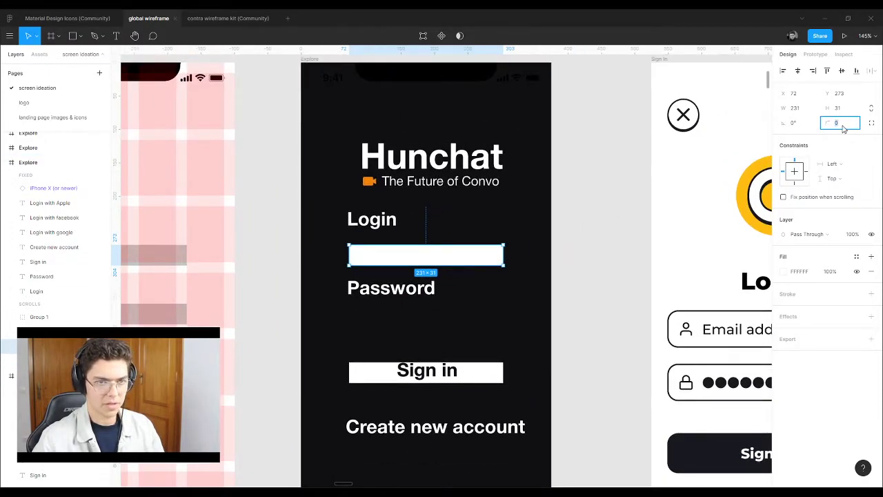
key("Return")
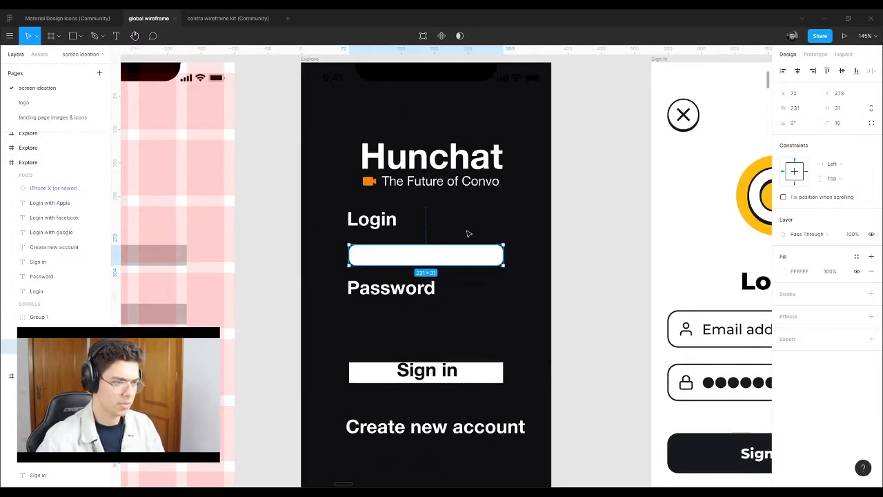
scroll(456, 248, "up", 3)
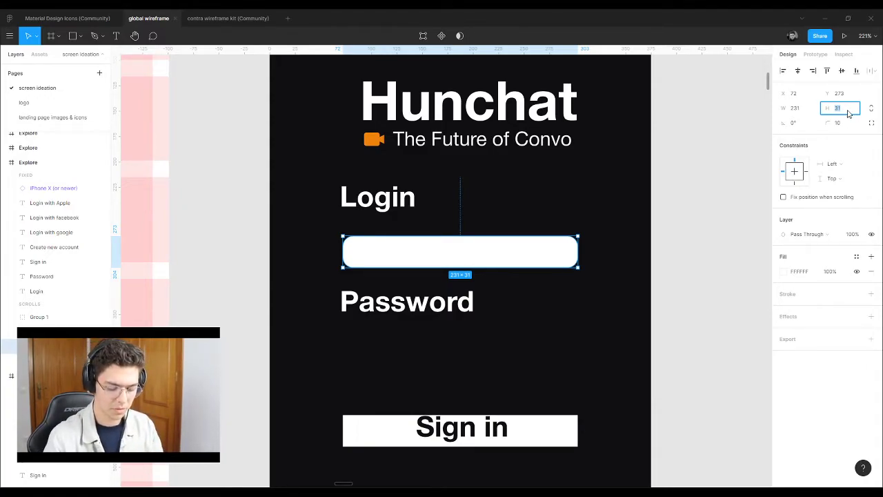
key("Return")
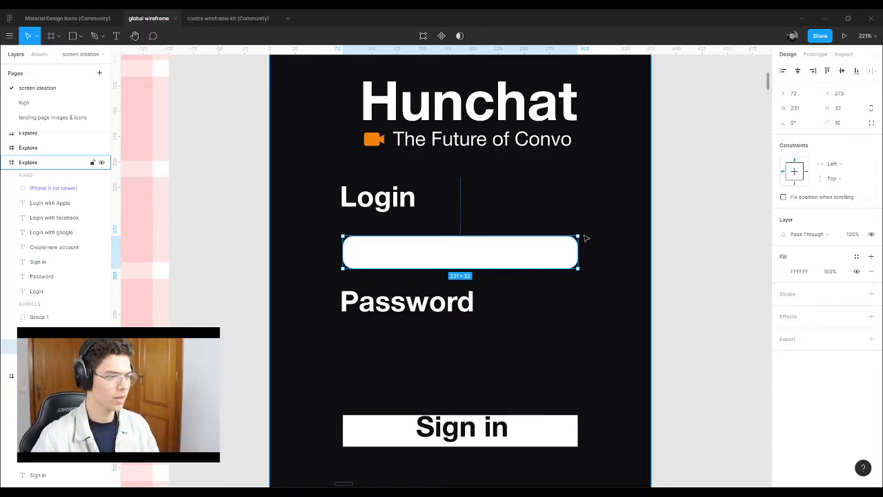
Step: Move the Login label down closer to its field bar and set its font size to 25
left_click_drag(381, 208, 383, 224)
left_click(646, 258)
scroll(646, 257, "down", 3)
scroll(530, 236, "up", 3)
left_click(38, 290)
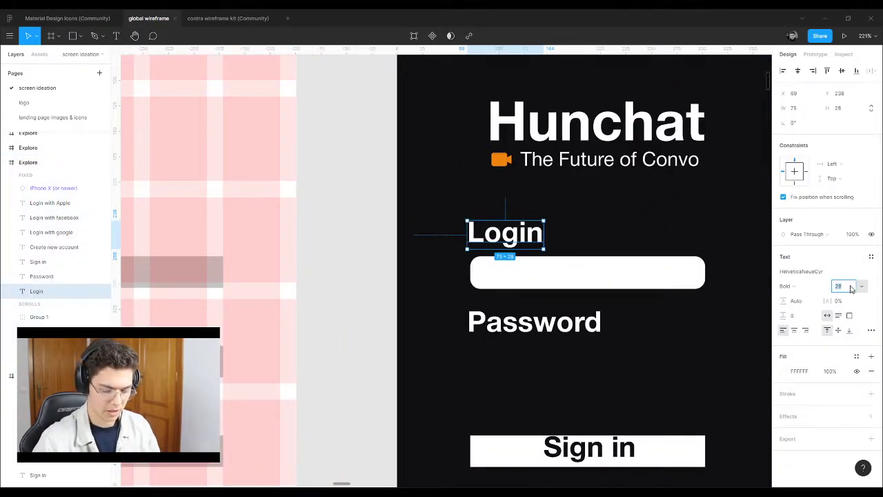
key("Escape")
scroll(332, 203, "down", 3)
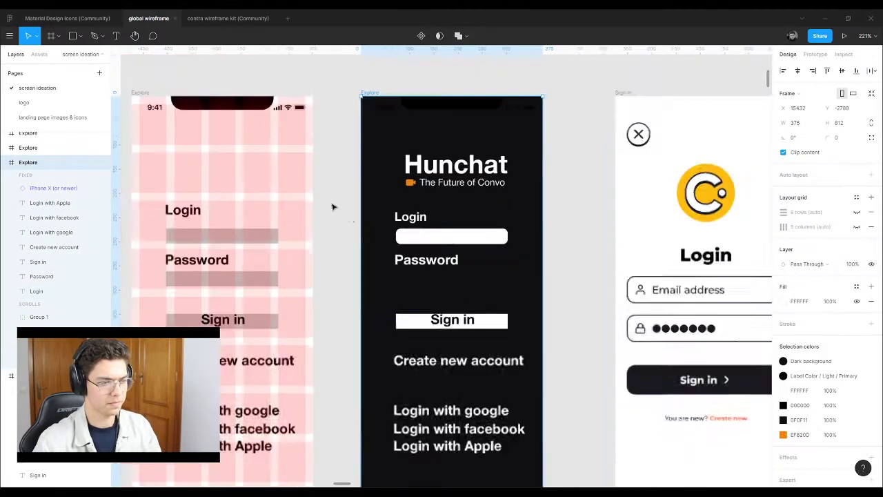
Step: Set the Password label's font size to 25, matching the Login label
left_click(439, 260)
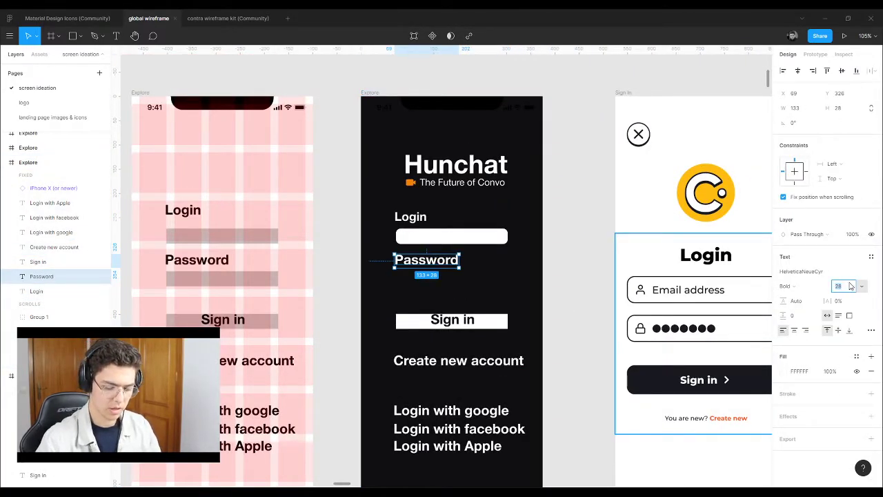
type("20")
key("Return")
left_click(550, 221)
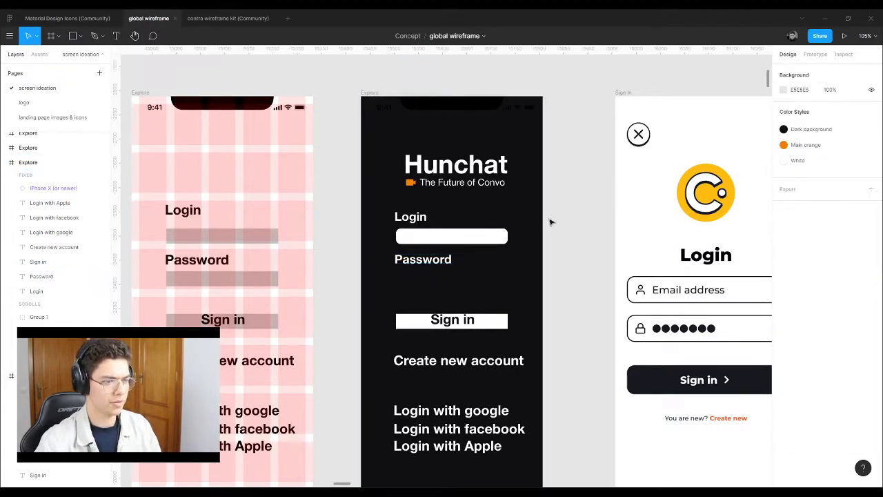
Step: Replace the fill of the rounded Login field with a white inside stroke of weight 3
left_click(439, 242)
scroll(438, 240, "up", 5)
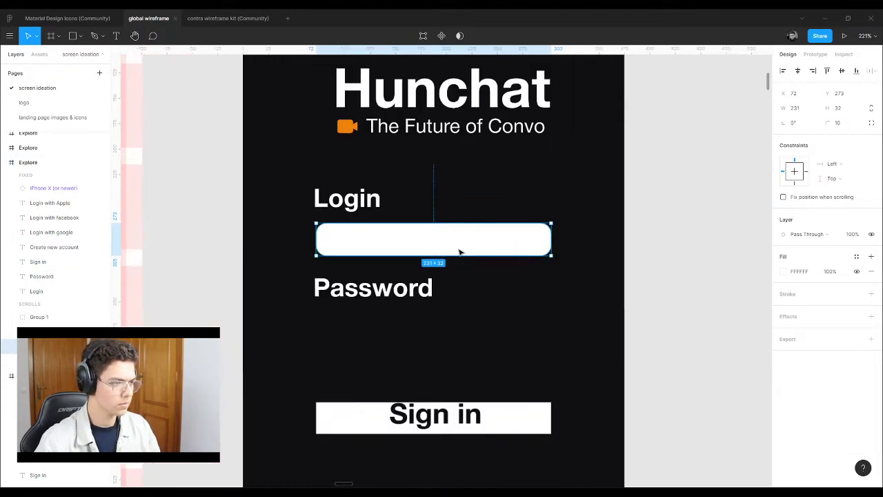
left_click(871, 296)
left_click(783, 309)
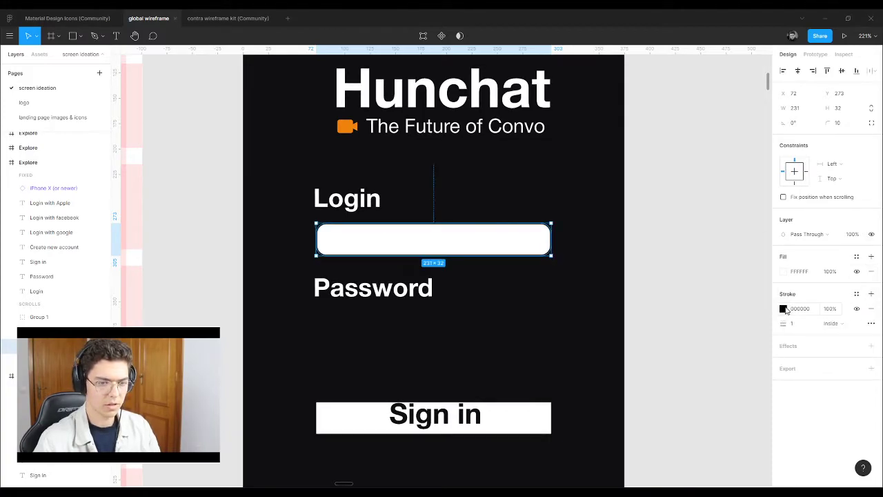
left_click(871, 272)
left_click_drag(784, 308, 781, 308)
type("3")
key("Return")
left_click(761, 250)
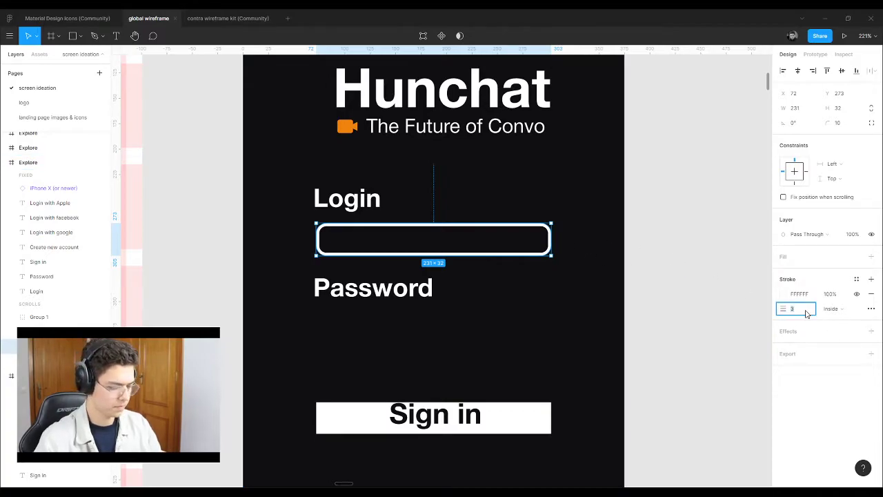
Step: Reduce the Login field's stroke weight to 2 and its stroke opacity to 50%
type("2")
key("Return")
left_click(690, 256)
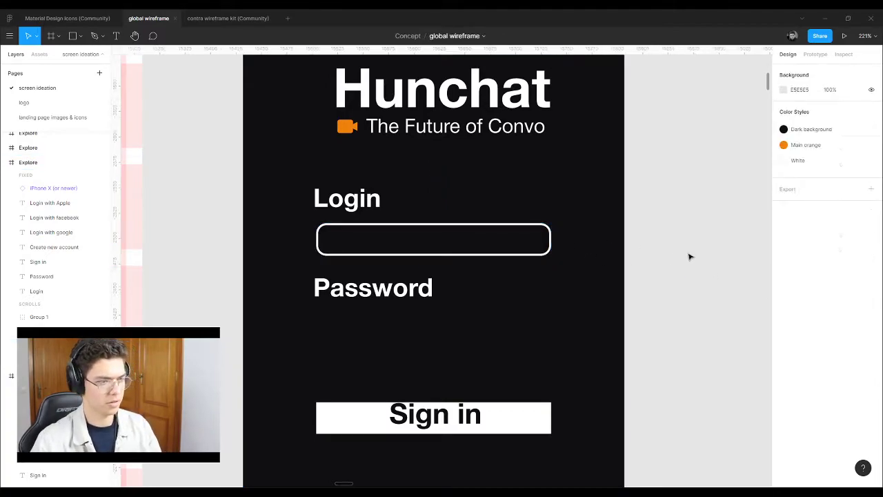
scroll(509, 232, "down", 3)
scroll(503, 233, "up", 1)
left_click(499, 229)
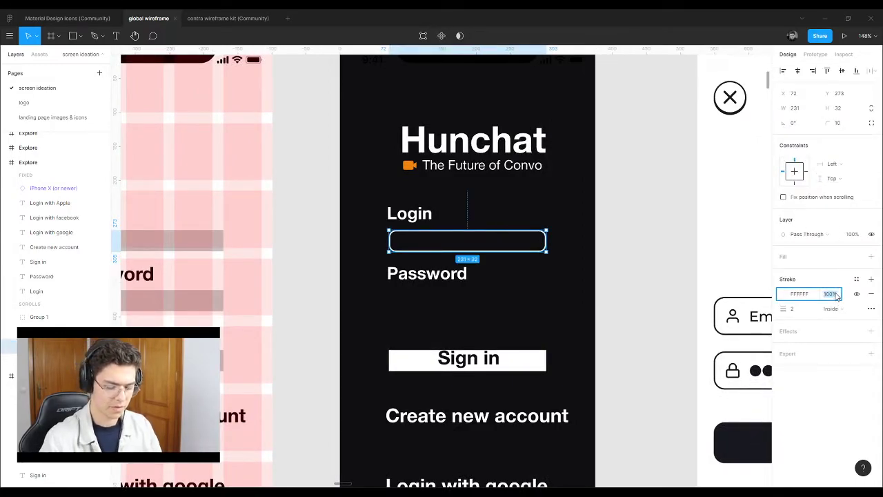
key("Return")
left_click(653, 227)
Step: Examine how the labels and their values are styled on the single-column Edit profile info screen
scroll(347, 193, "down", 5)
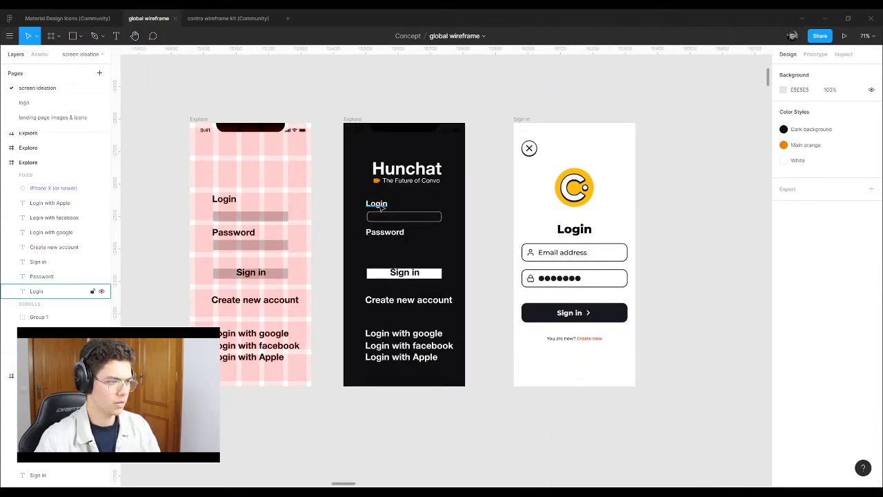
scroll(379, 207, "up", 2)
scroll(373, 204, "down", 5)
scroll(387, 210, "up", 2)
scroll(406, 226, "up", 3)
scroll(363, 203, "down", 6)
scroll(363, 186, "down", 5)
scroll(386, 193, "down", 6)
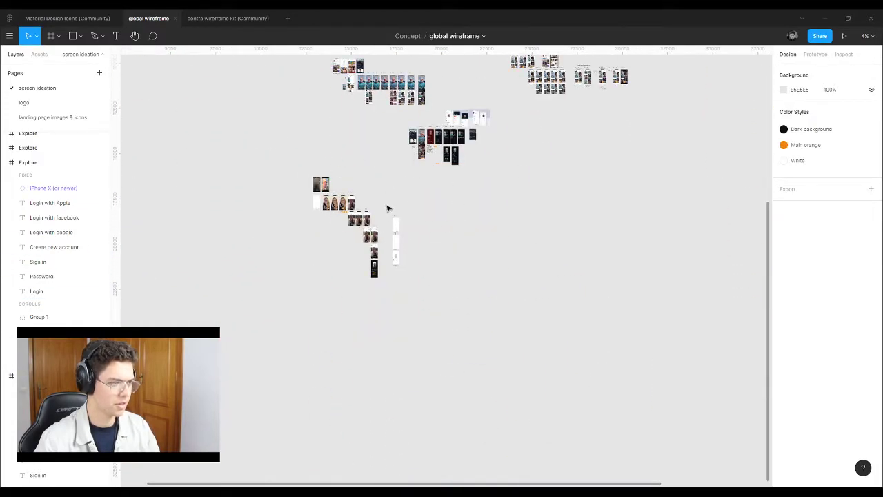
scroll(401, 227, "up", 4)
scroll(414, 207, "down", 2)
scroll(428, 131, "up", 6)
scroll(460, 105, "up", 5)
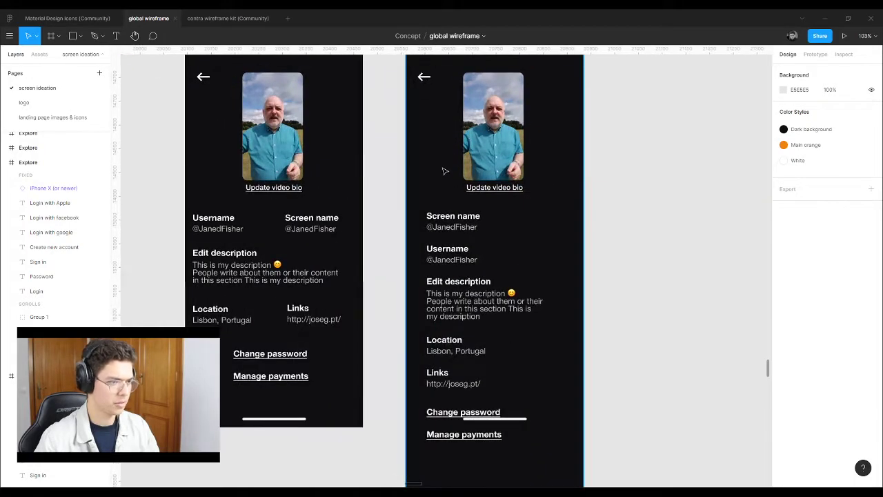
left_click(447, 228)
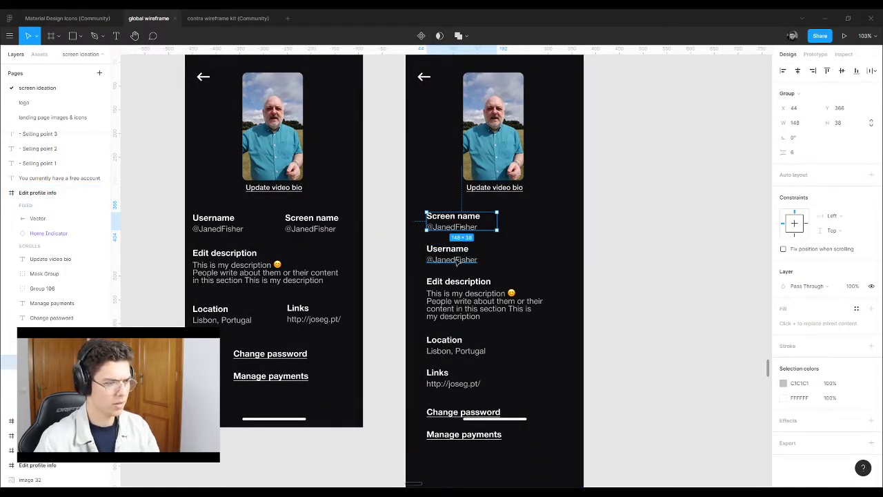
scroll(455, 263, "down", 15)
scroll(437, 90, "up", 15)
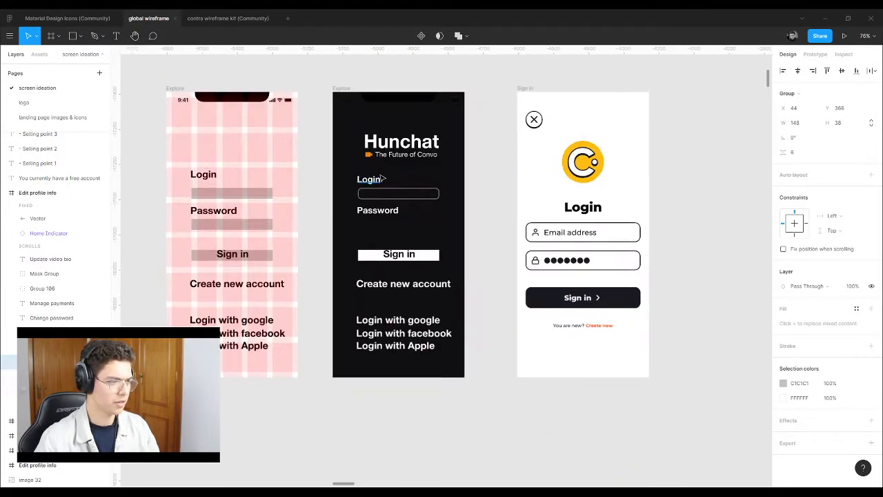
Step: Move the Password label down in the dark frame and shift the Login label together with its outlined field slightly down
scroll(383, 177, "up", 3)
scroll(340, 200, "down", 2)
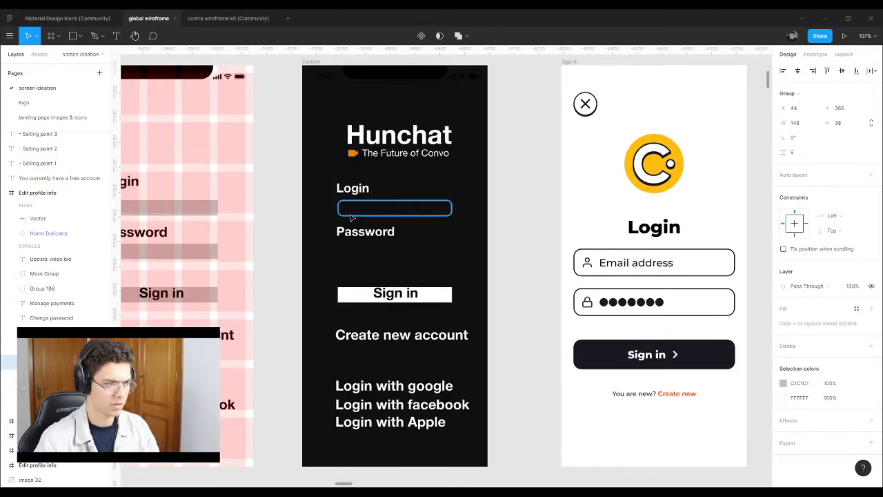
scroll(345, 245, "up", 1)
left_click_drag(360, 232, 363, 249)
left_click(362, 206)
left_click(352, 175)
left_click(530, 219)
left_click(361, 177)
left_click(391, 196, "shift")
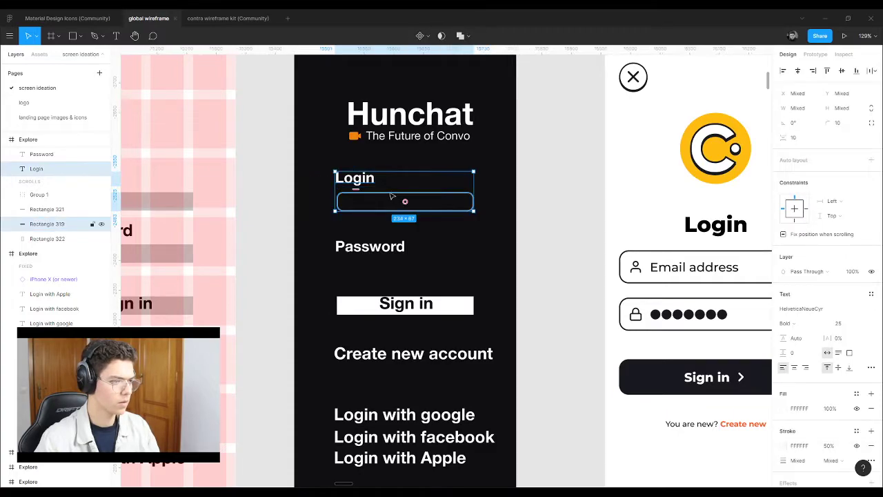
mouse_move(398, 193)
left_mouse_down()
mouse_move(399, 206)
mouse_move(388, 207)
left_mouse_up()
key("Escape")
left_click(552, 231)
Step: Delete the Password label and place a copy of the Login label and its outlined field in that spot
left_click(386, 246)
key("Delete")
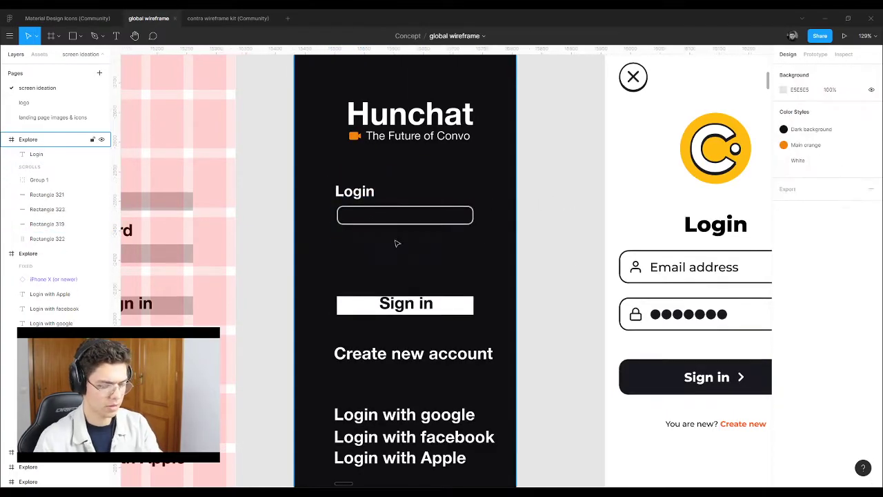
left_click(387, 212)
left_click(357, 194, "shift")
left_click_drag(367, 200, 369, 248)
scroll(370, 200, "up", 5)
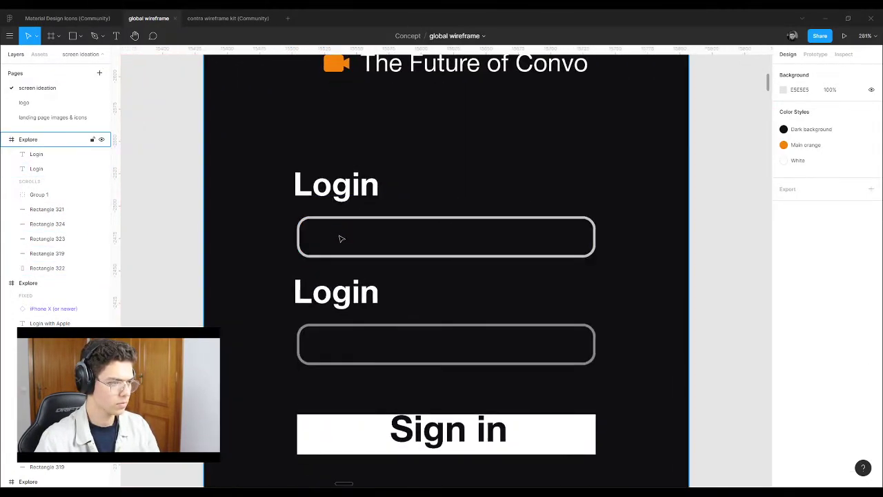
Step: Add the placeholder text "Enter you email" at the upper outlined field
left_click(336, 223)
key("t")
left_click(371, 234)
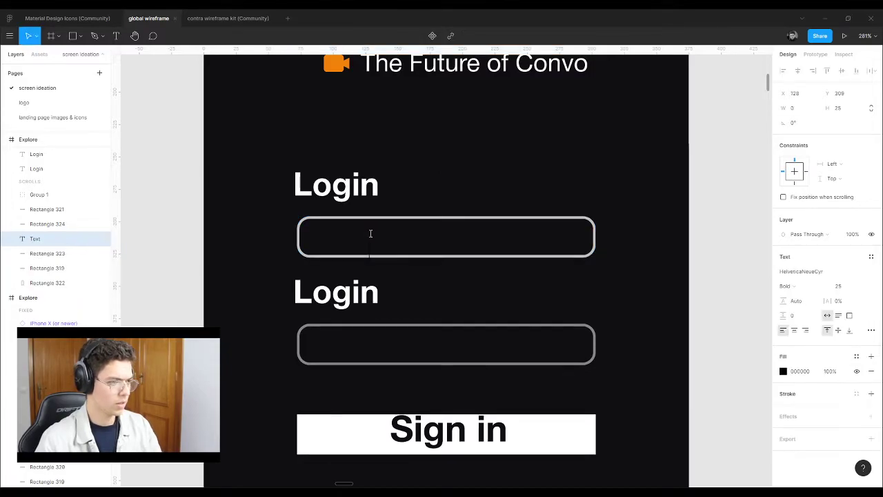
type("Enter you")
key("BackSpace")
key("BackSpace")
key("BackSpace")
type("you email")
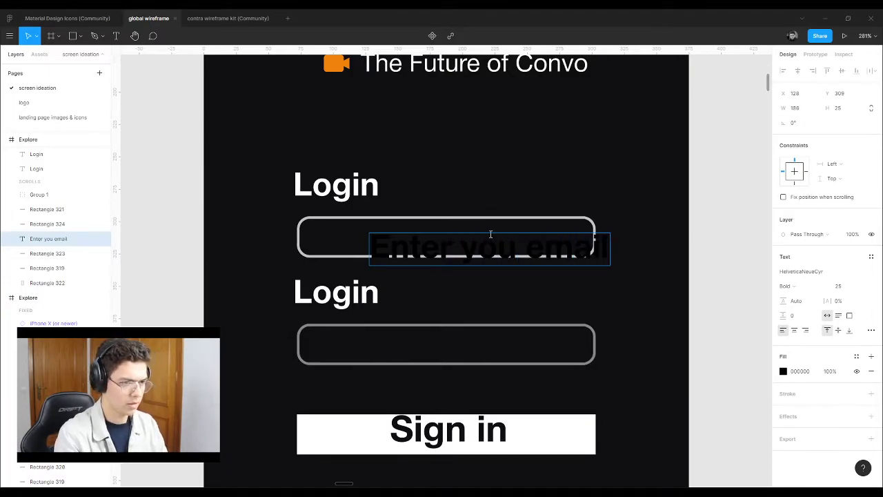
key("Escape")
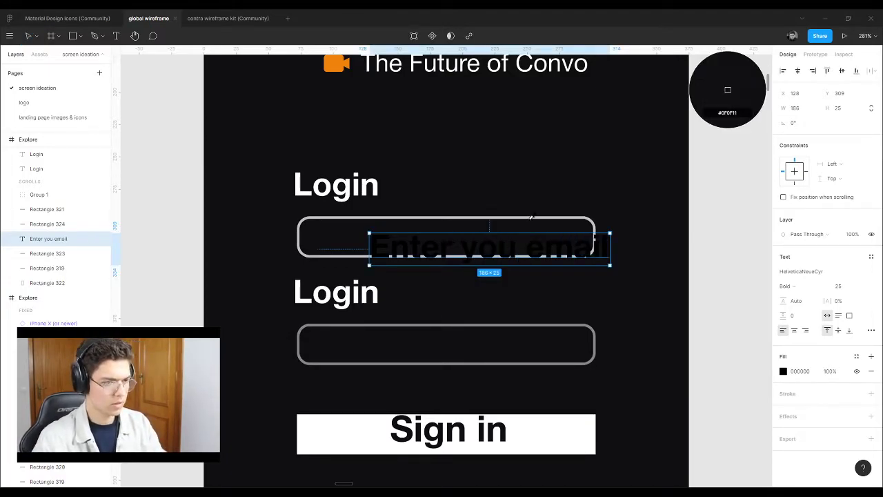
Step: Recolour the "Enter you email" placeholder to white FFFFFF with 50% fill opacity
left_click(783, 372)
left_click(665, 259)
left_click(831, 372)
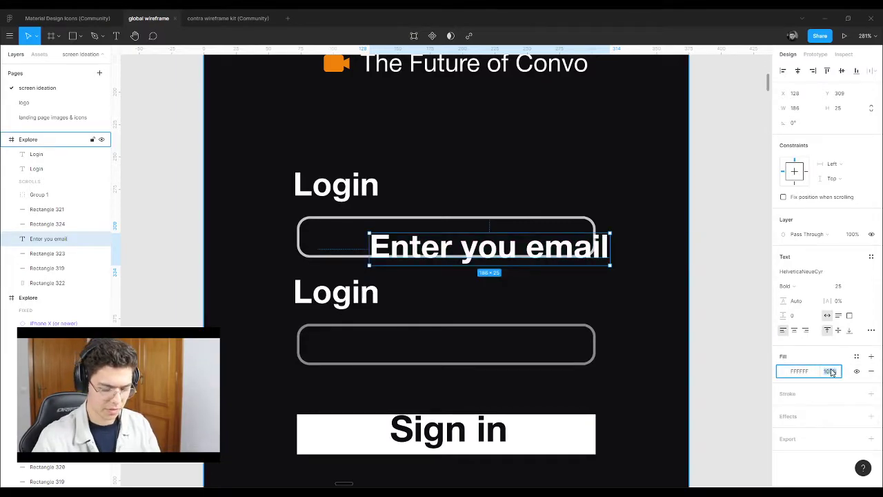
type("50")
key("Return")
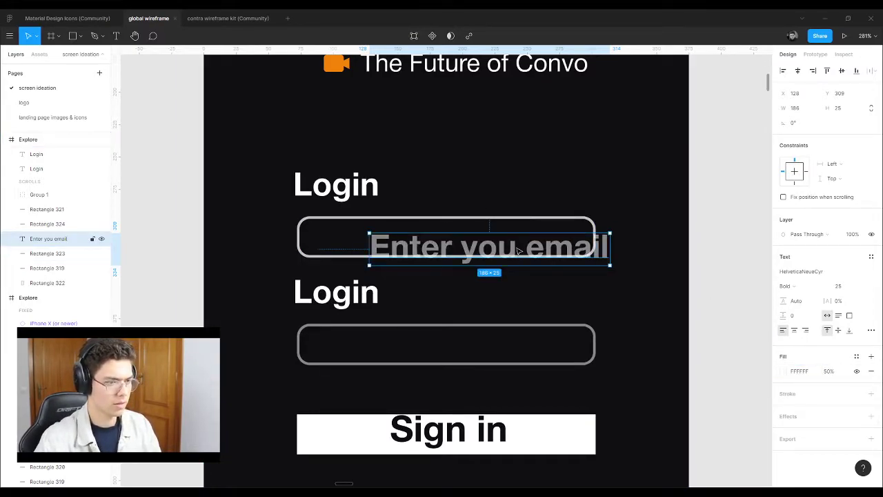
Step: Set the email placeholder to Roman weight at size 16 and place it vertically centred near the start of the upper field
left_click_drag(517, 251, 504, 240)
left_click(827, 288)
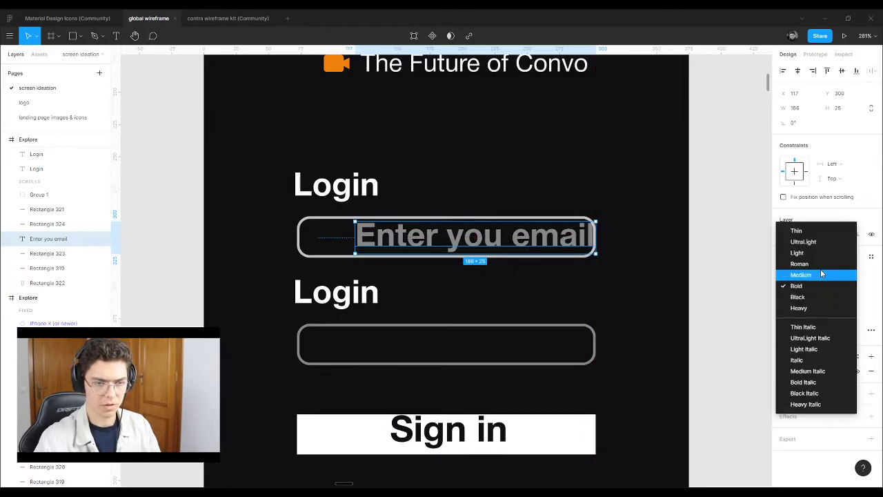
left_click(819, 260)
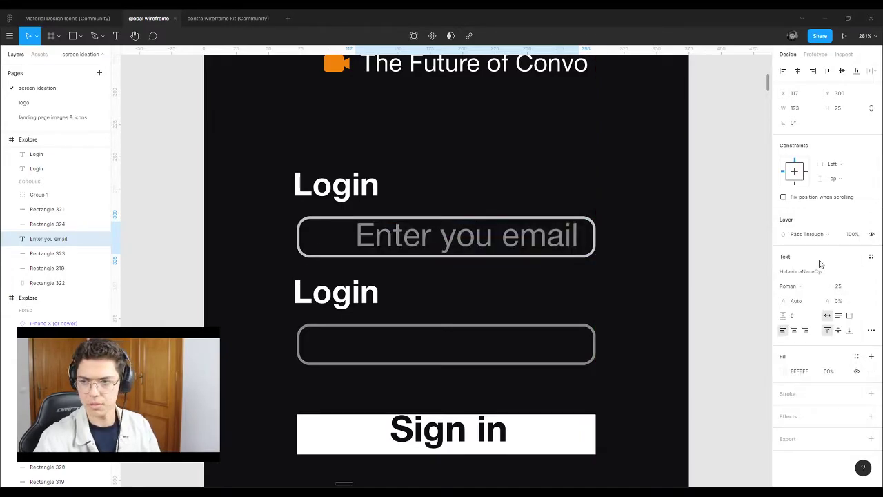
left_click(862, 287)
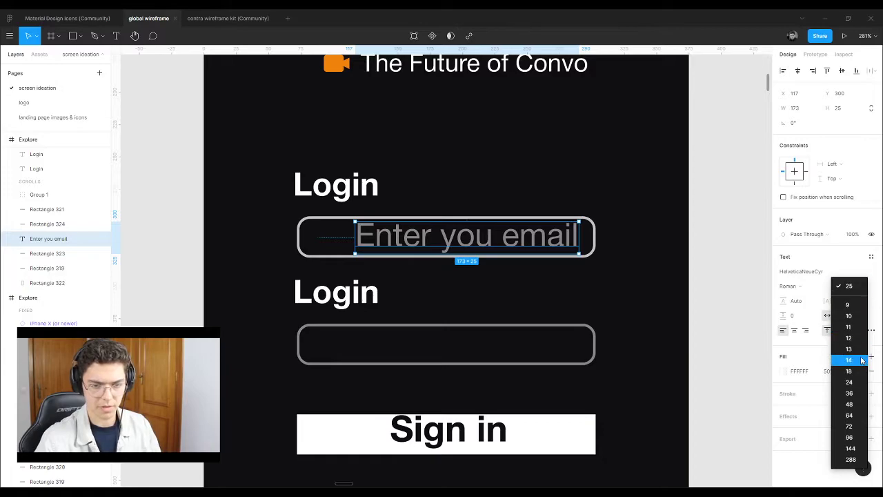
left_click(850, 360)
left_click(862, 288)
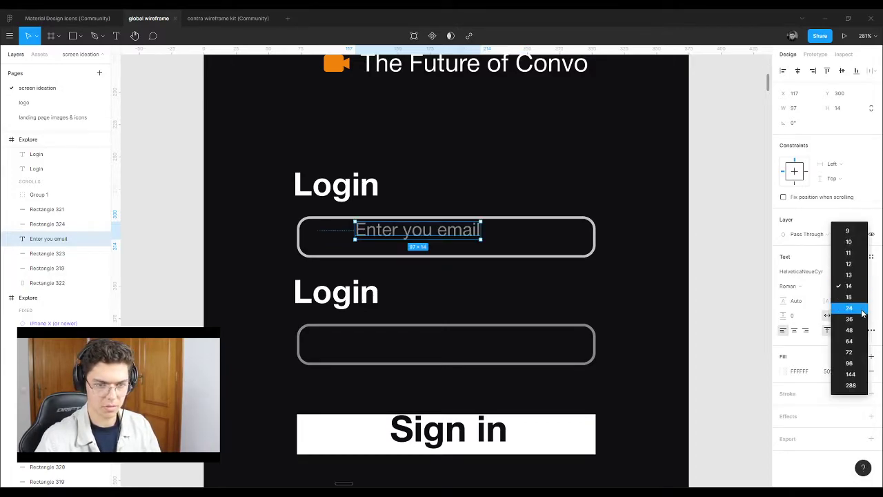
left_click(850, 347)
left_click(840, 286)
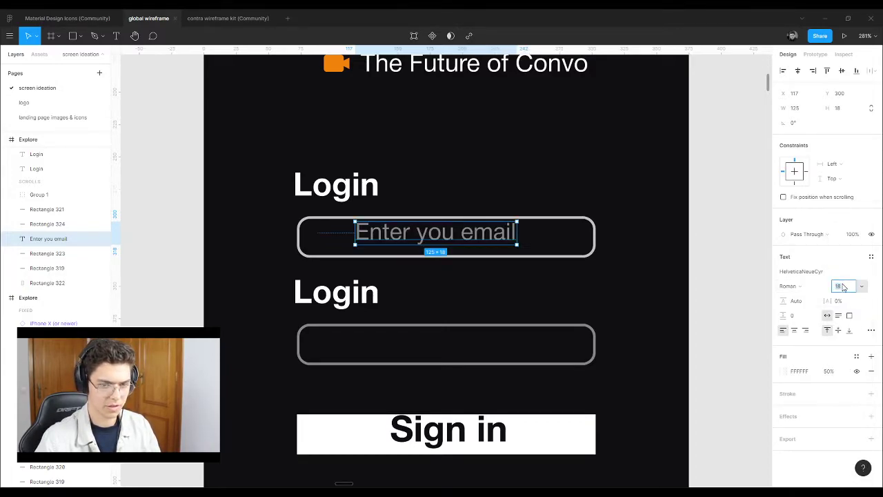
type("16")
key("Return")
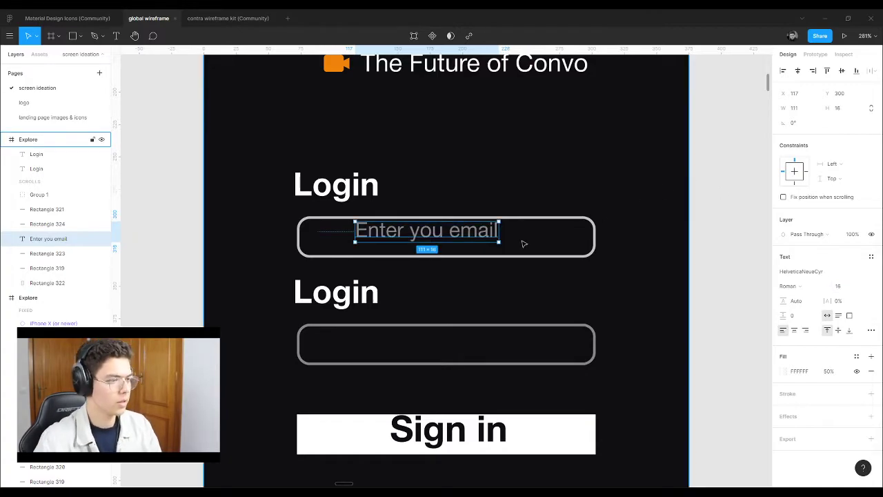
left_click_drag(455, 230, 410, 236)
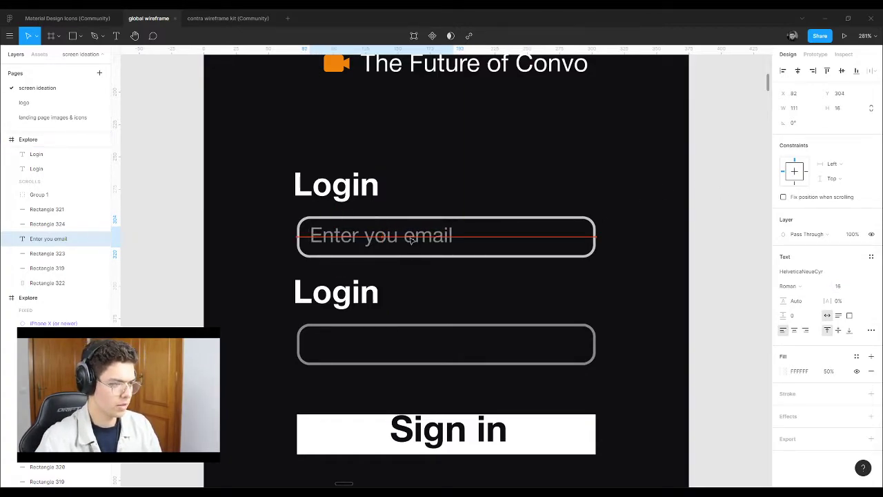
Step: Try to combine the email placeholder and the upper field outline into an auto layout frame
left_click(435, 259)
scroll(435, 260, "down", 5)
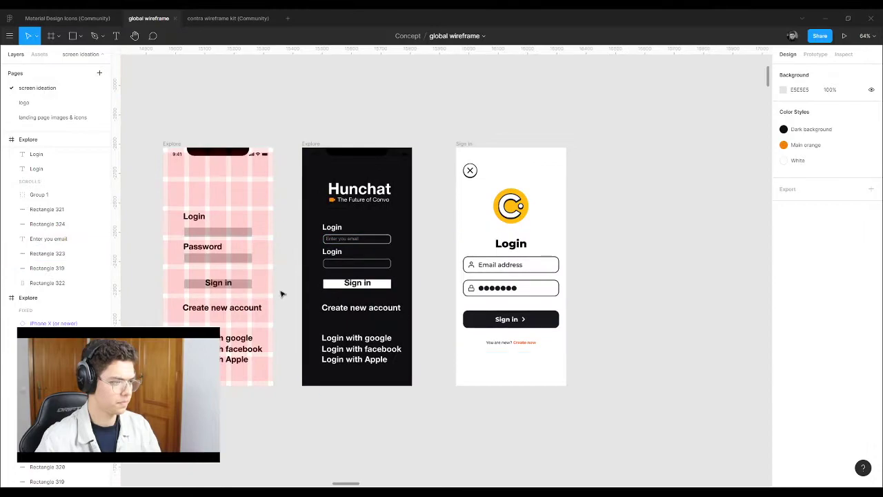
scroll(296, 292, "up", 5)
scroll(502, 199, "up", 1)
left_click(483, 170)
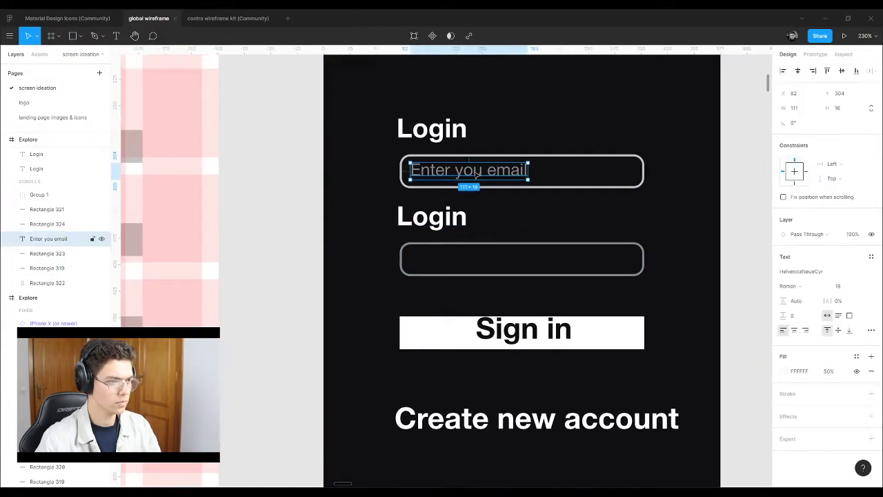
left_click(625, 178, "shift")
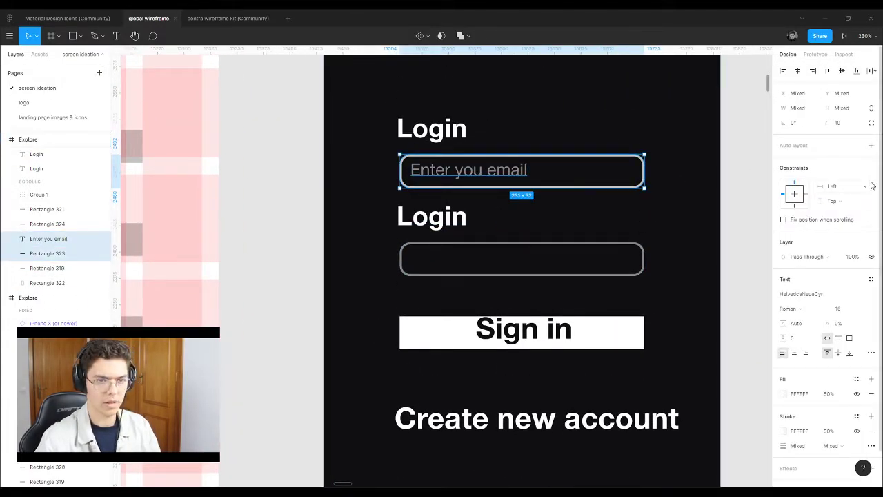
left_click(871, 145)
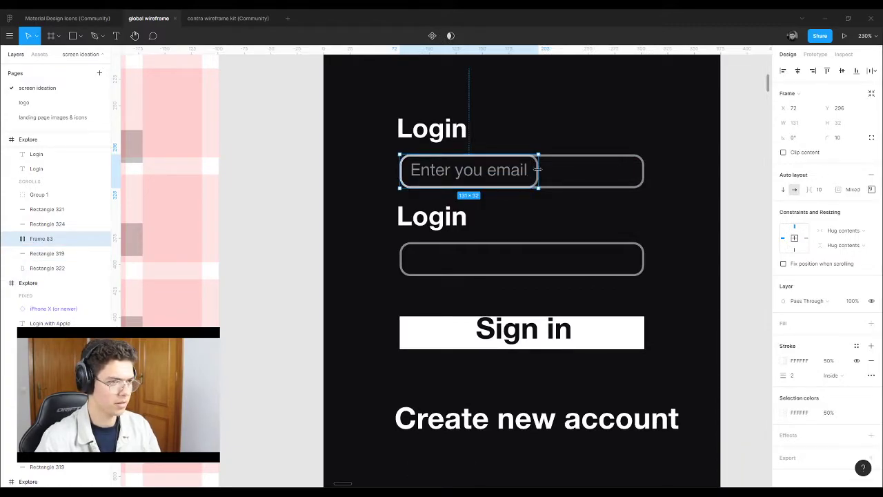
key("ctrl+z")
Step: Delete the duplicate outline rectangle stacked on the upper email field
left_click(572, 201)
left_click(581, 187)
key("Delete")
Step: Wrap the email placeholder and its field outline in an auto layout frame and widen it to 231
left_click(581, 189)
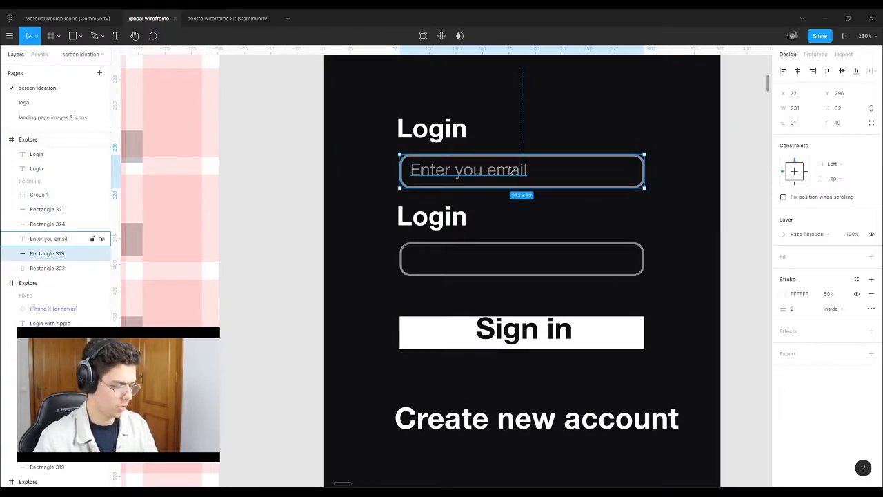
left_click(512, 171, "shift")
left_click(873, 145)
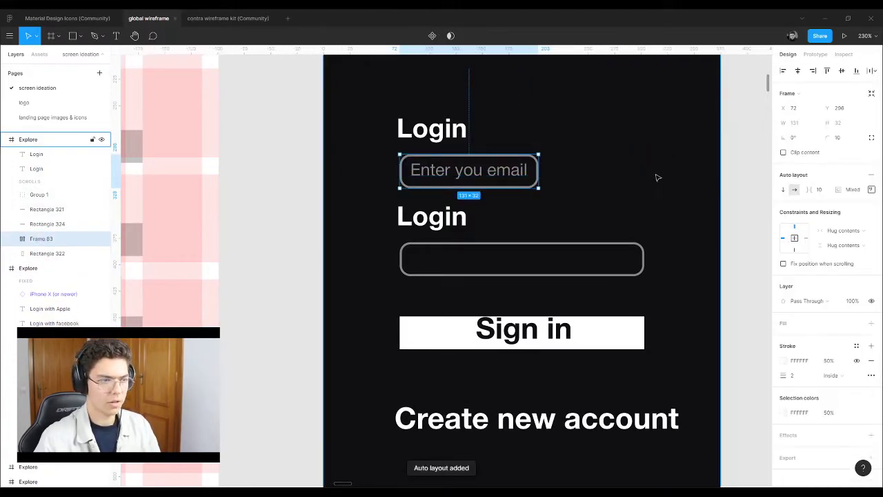
left_click_drag(539, 172, 645, 173)
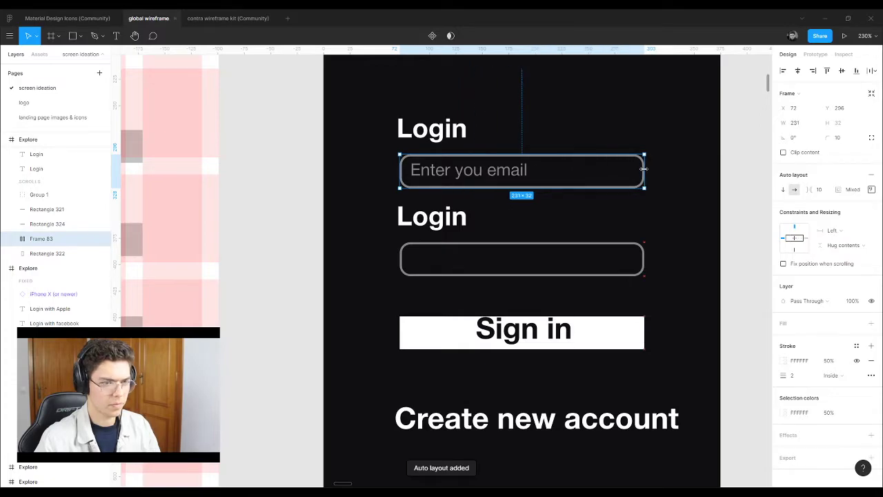
left_click(708, 147)
Step: Try to narrow the email field's auto layout frame from its left edge
left_click(481, 171)
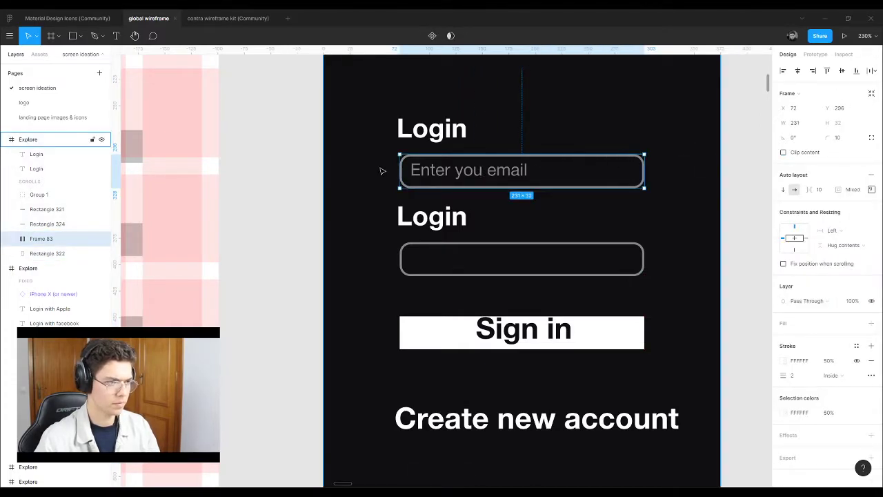
left_click_drag(399, 167, 487, 182)
key("ctrl+z")
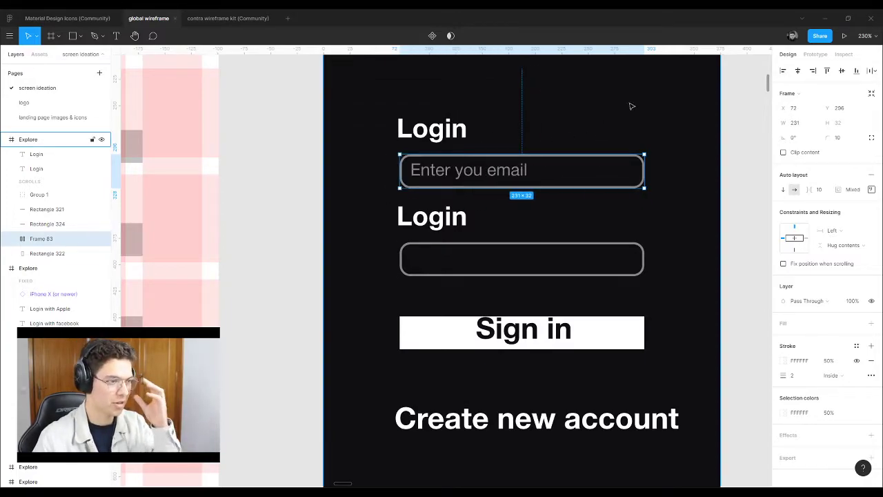
Step: Delete the empty lower field and the Login label above it
scroll(568, 220, "up", 2)
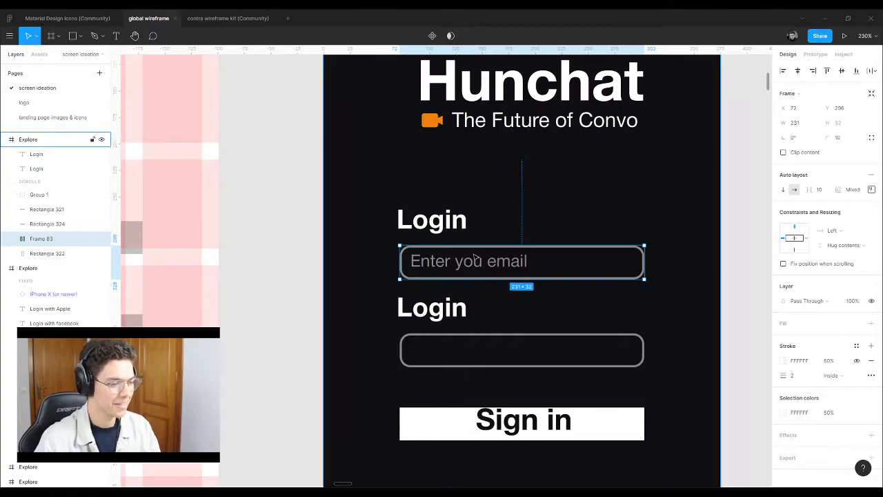
left_click(528, 424)
left_click(444, 340)
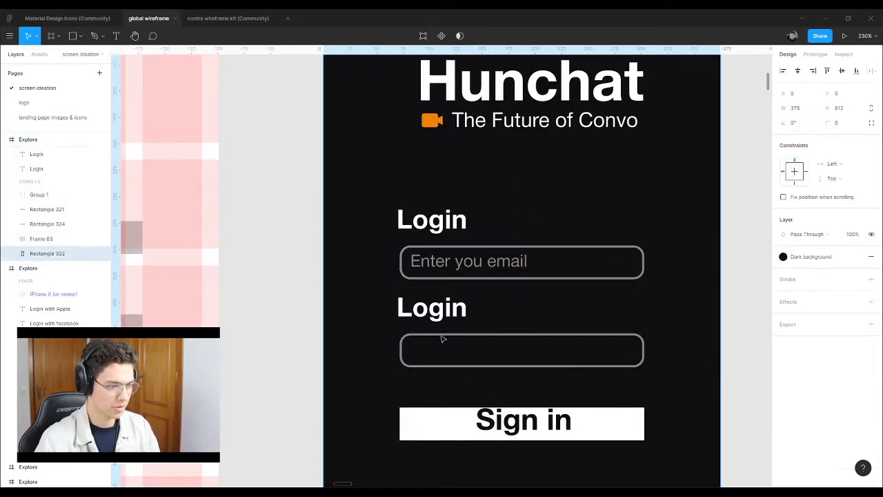
left_click(434, 314, "shift")
key("Delete")
Step: Duplicate the Login label with its email field and place the copy between the email field and Sign in
left_click(421, 262)
left_click(417, 221, "shift")
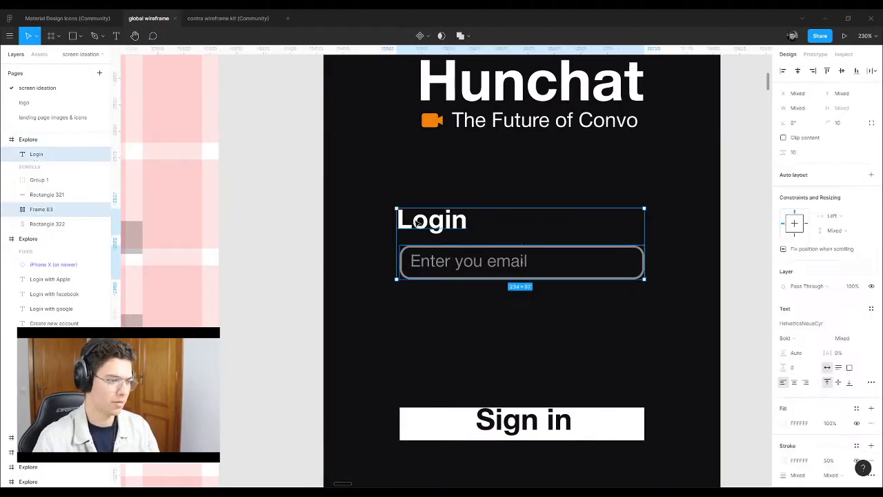
left_click_drag(429, 224, 430, 324)
key("Escape")
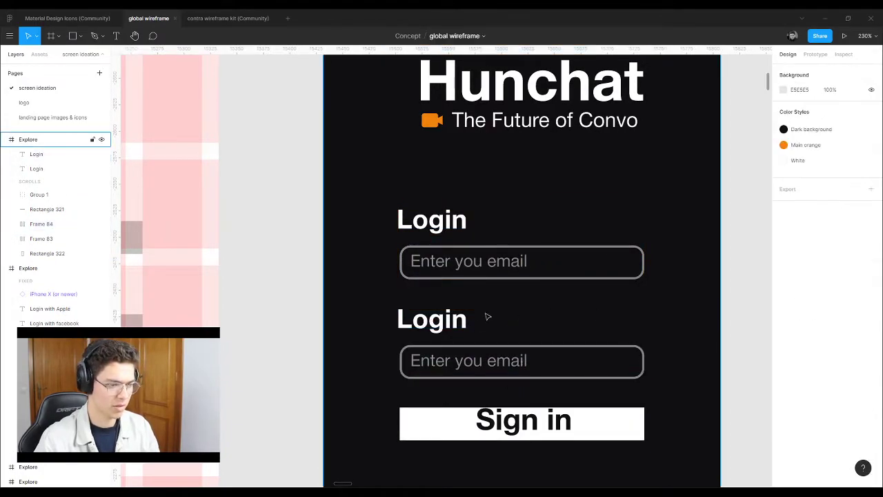
Step: Change the lower Login label's text to "Password"
double_click(439, 326)
type("Password")
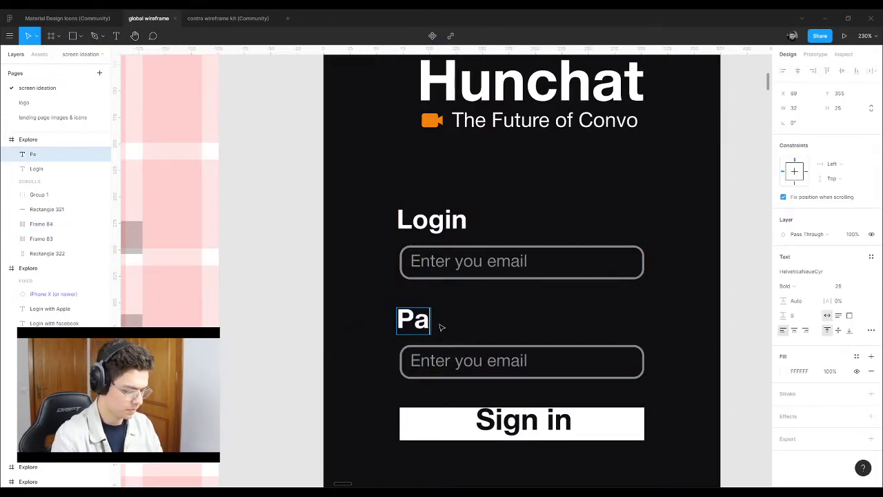
key("Escape")
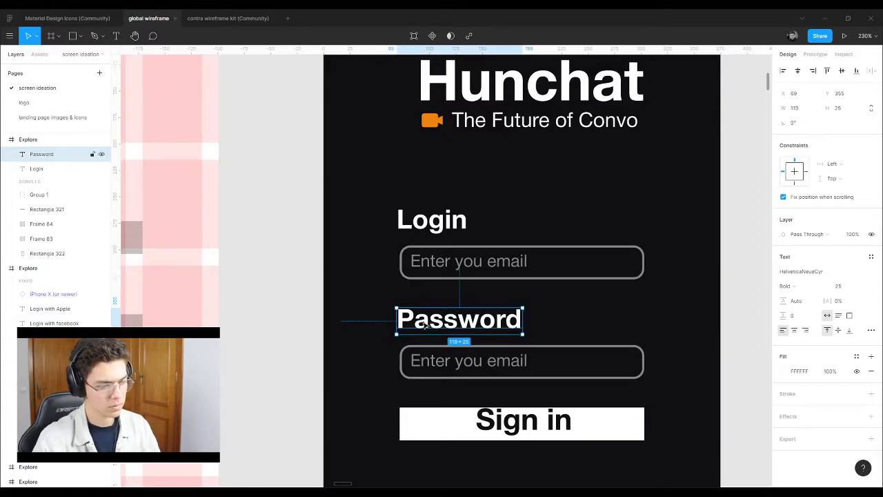
Step: Shift the Login and Password labels together to X 72, aligned with the left edge of their fields
left_click(446, 222, "shift")
scroll(457, 320, "up", 5)
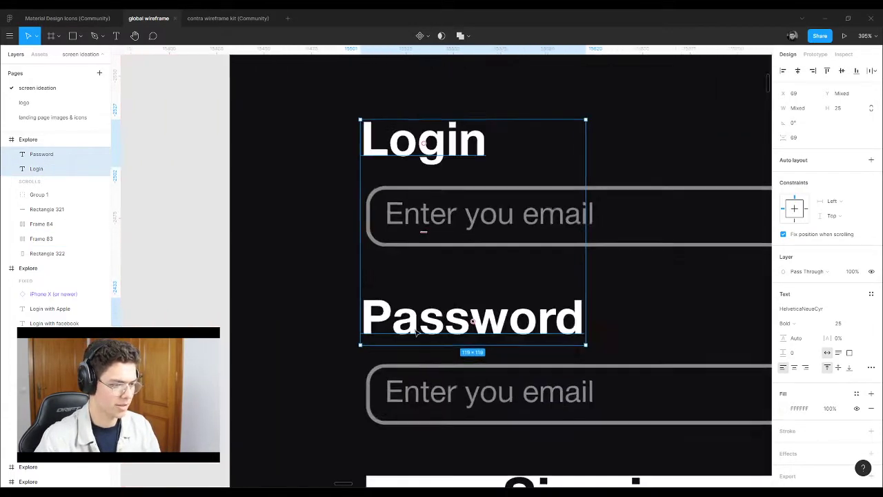
key("Right")
key("Right")
key("Right")
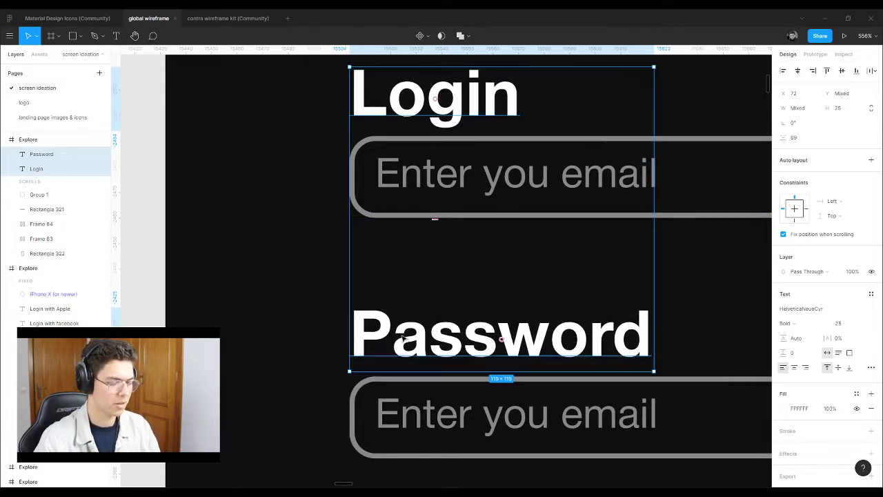
scroll(265, 280, "down", 4)
left_click(668, 269)
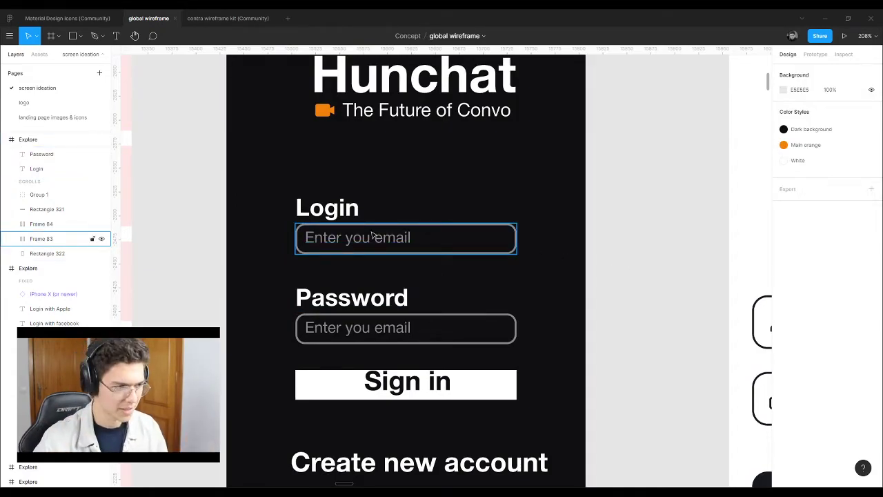
Step: Change the placeholder in the field below the Password label to "Enter your password"
scroll(373, 329, "up", 2)
double_click(371, 329)
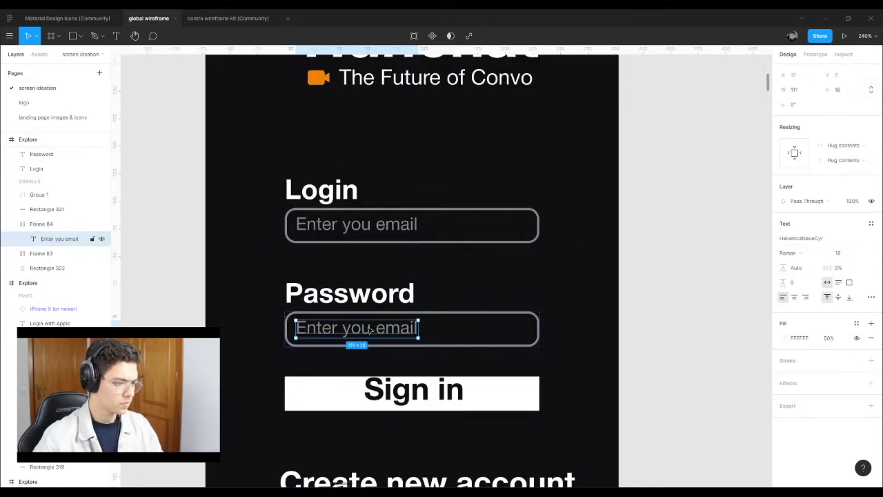
double_click(372, 329)
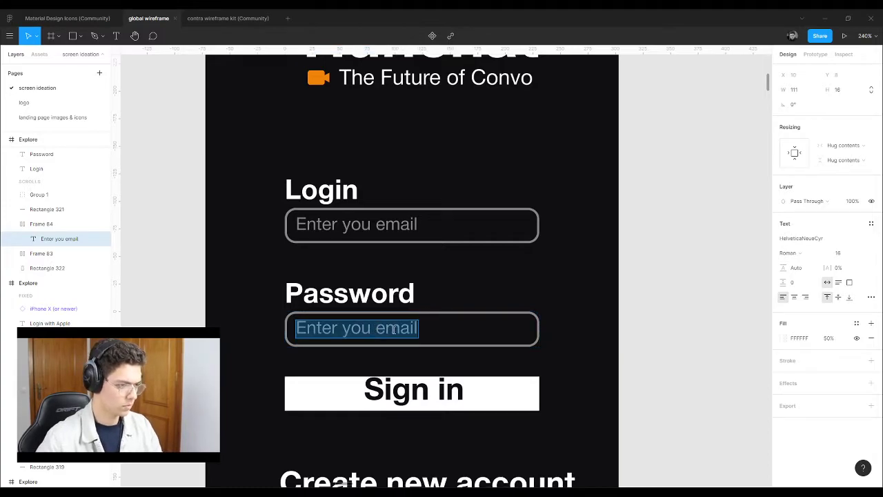
left_click_drag(394, 331, 386, 330)
left_click(373, 328)
type("r")
left_click_drag(382, 329, 450, 332)
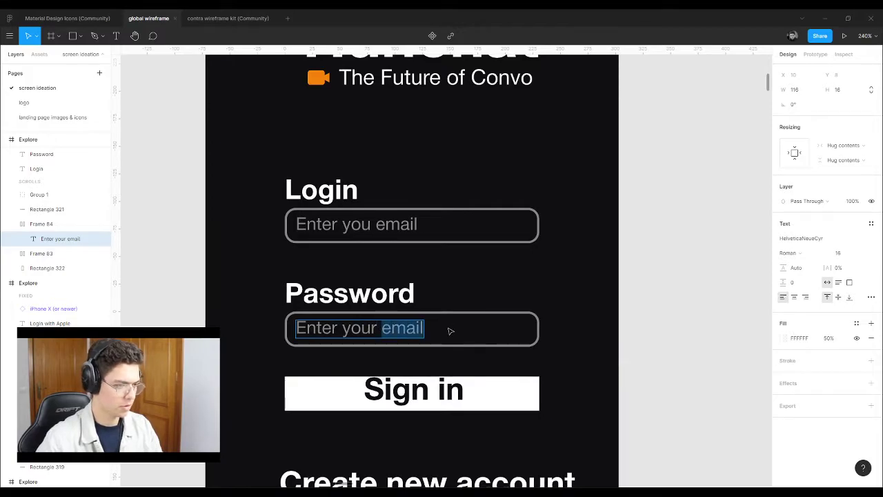
type("password")
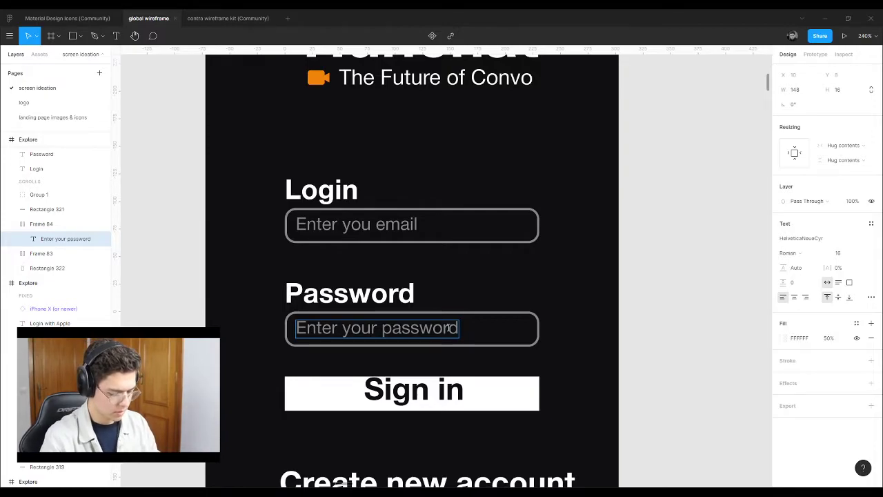
key("Escape")
key("Escape")
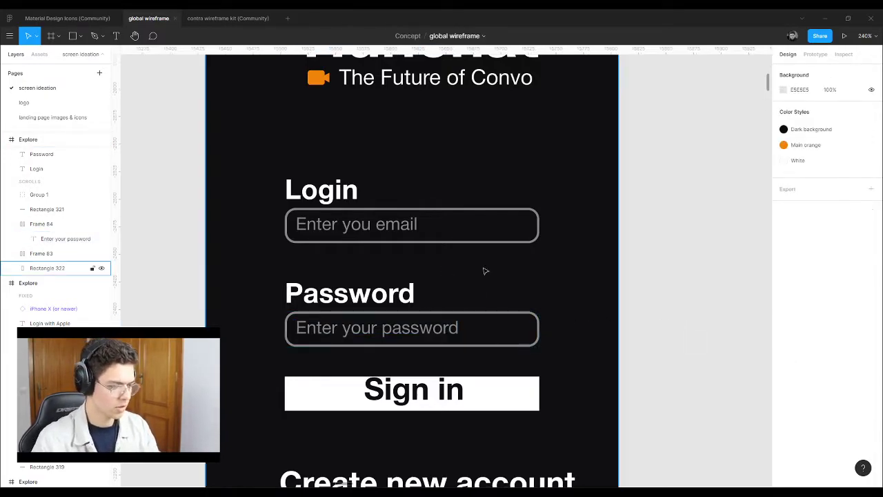
Step: Show the 5-column layout grid on the dark Hunchat login frame and check the fields' alignment against it
scroll(495, 231, "down", 5)
left_click_drag(471, 184, 472, 191)
left_click(409, 120)
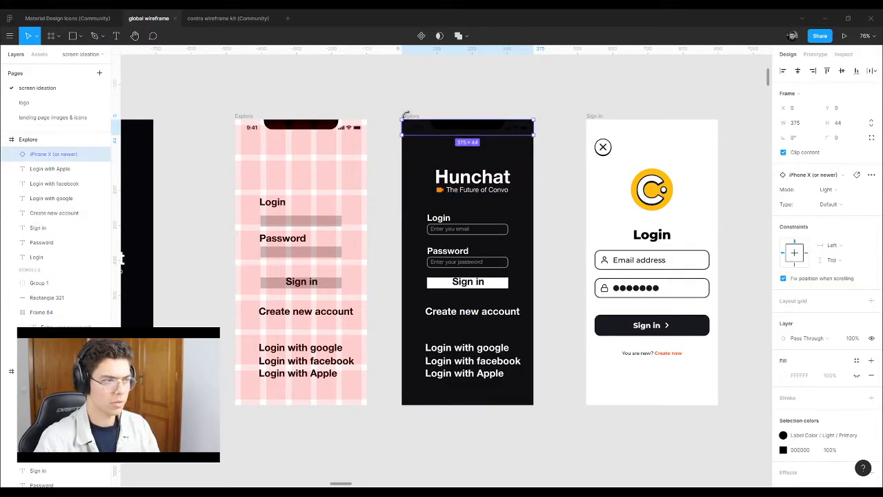
left_click(418, 108)
left_click(411, 116)
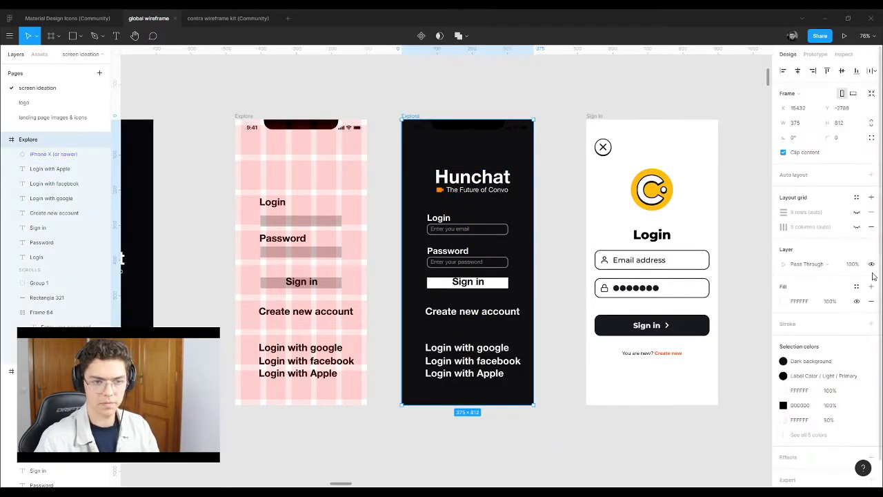
left_click(858, 227)
scroll(476, 237, "up", 3)
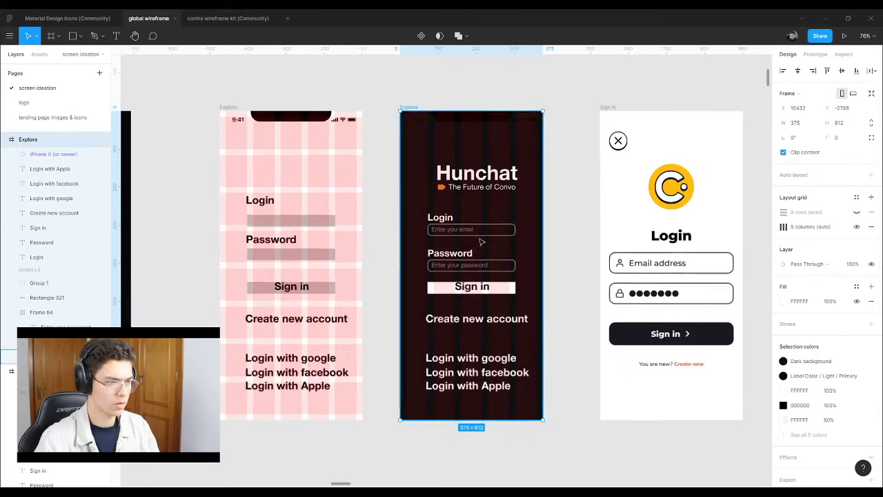
scroll(483, 242, "up", 8)
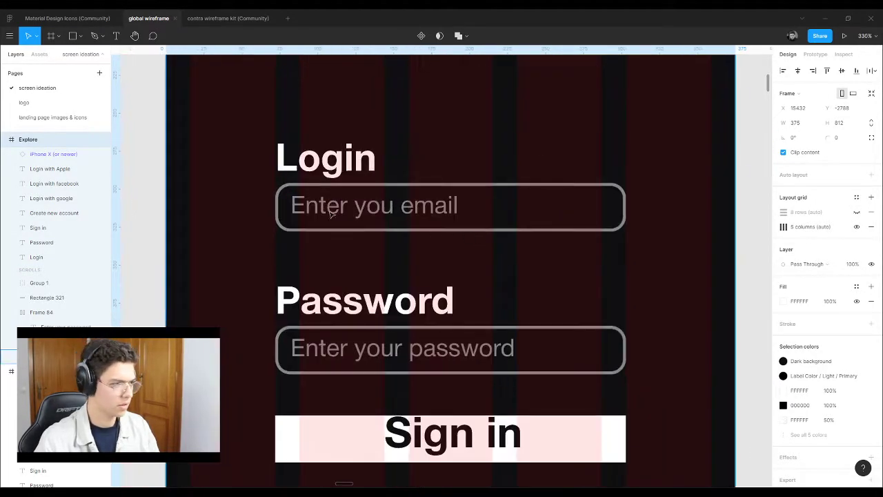
scroll(462, 262, "down", 5)
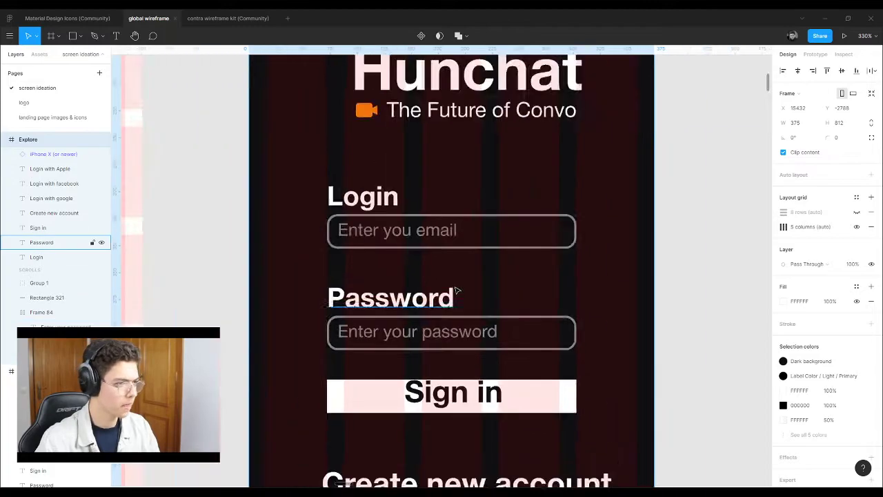
scroll(467, 257, "up", 1)
scroll(480, 319, "down", 1)
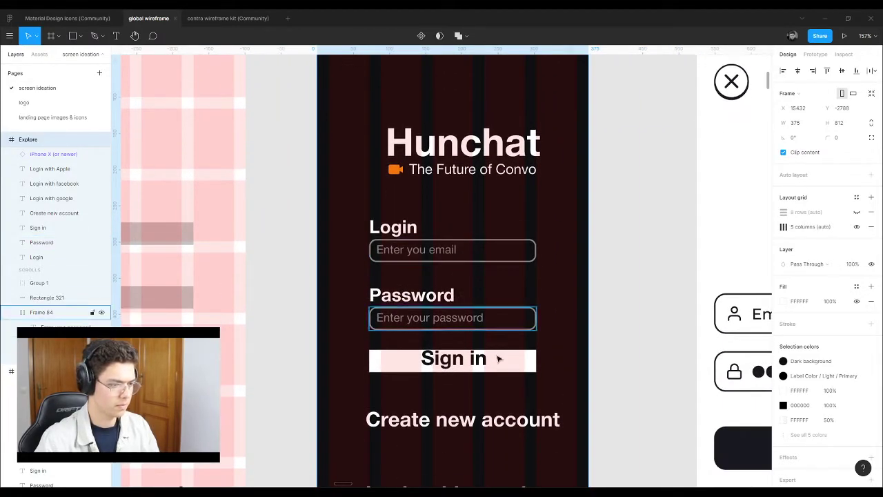
scroll(430, 365, "up", 3)
Step: Examine the orange video button on the lowest individual video screen as a style reference for the login screen
scroll(290, 248, "down", 10)
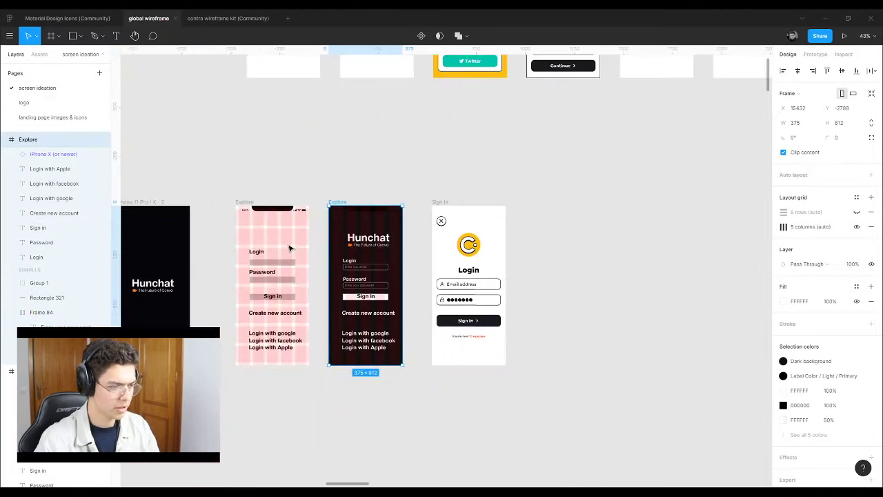
scroll(273, 214, "down", 5)
scroll(296, 246, "down", 3)
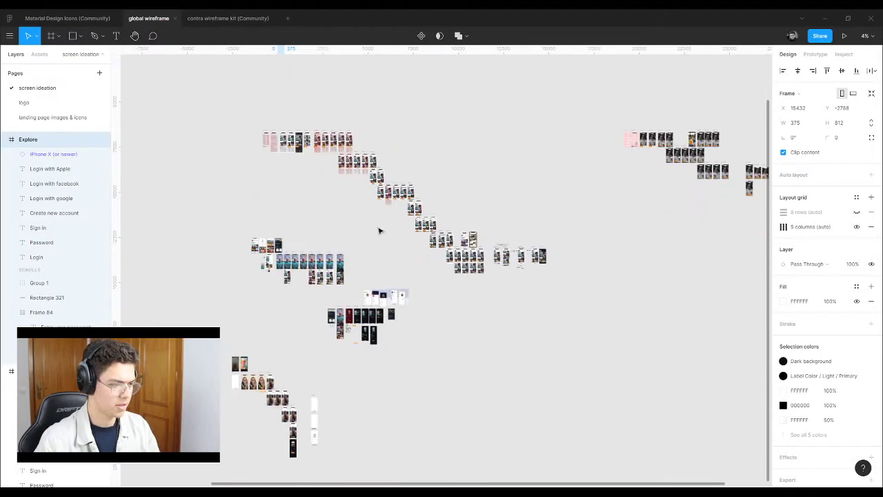
scroll(616, 180, "up", 1)
scroll(616, 179, "up", 15)
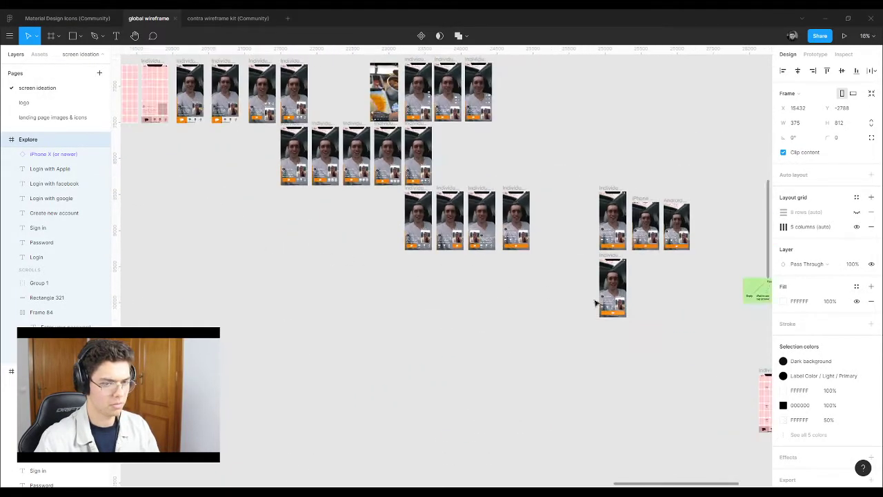
scroll(606, 315, "up", 3)
left_click(529, 273)
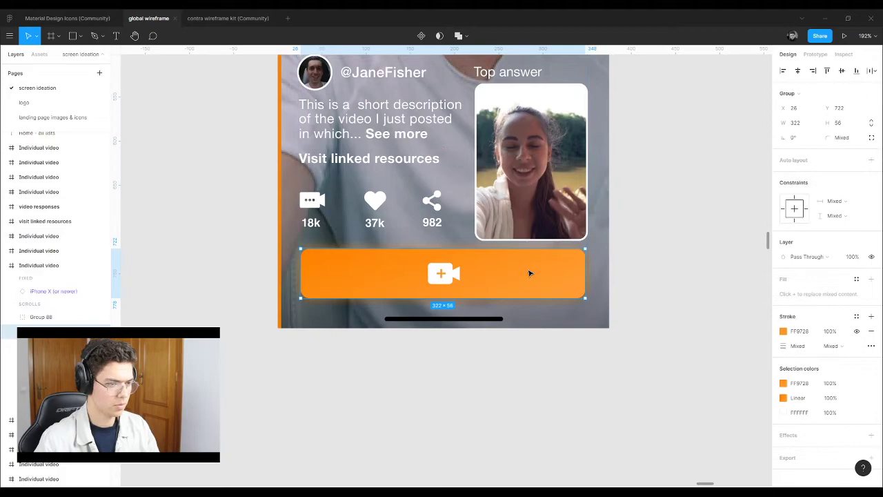
scroll(664, 310, "down", 10)
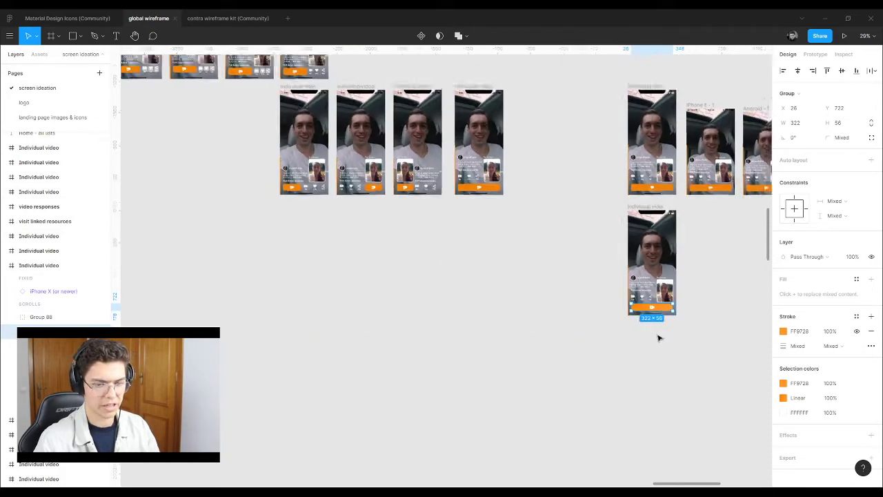
scroll(644, 348, "down", 3)
scroll(394, 261, "up", 10)
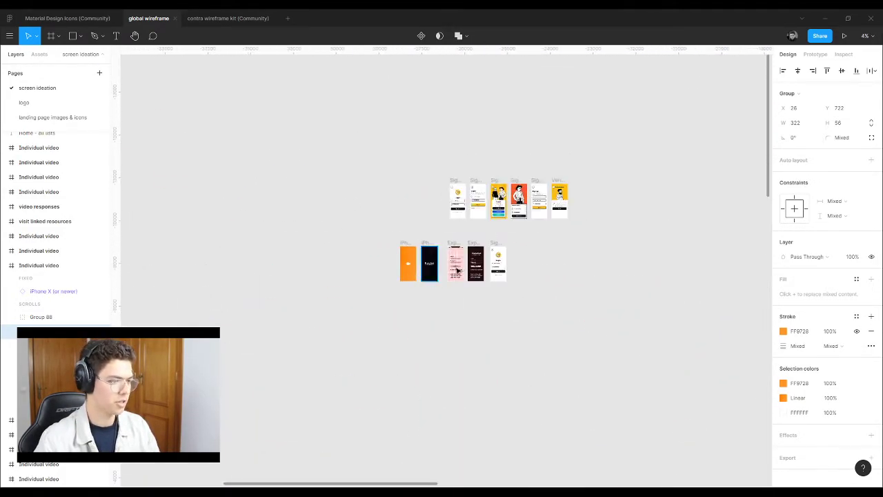
Step: Paste a copy of the orange video button into the dark Hunchat login frame and place it just below the white Sign in box
scroll(520, 303, "up", 8)
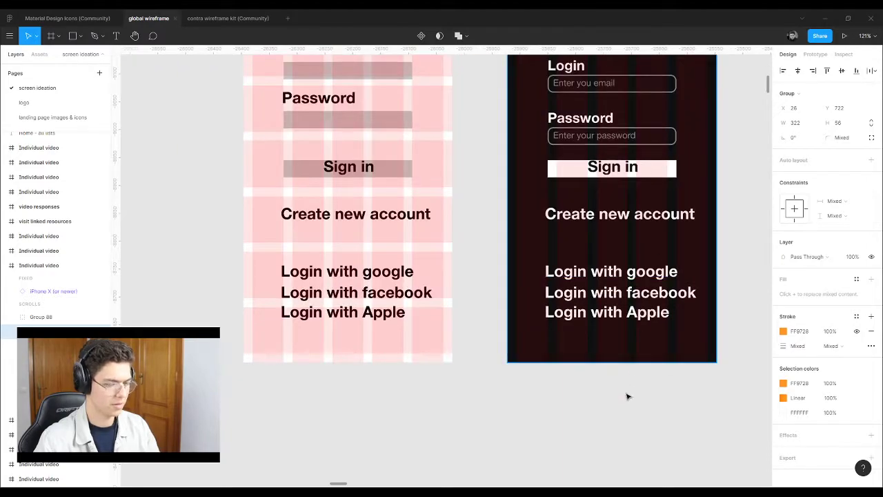
left_click(625, 409)
key("ctrl+v")
left_click_drag(485, 274, 651, 231)
scroll(389, 233, "up", 1)
scroll(388, 232, "down", 5)
scroll(474, 213, "up", 5)
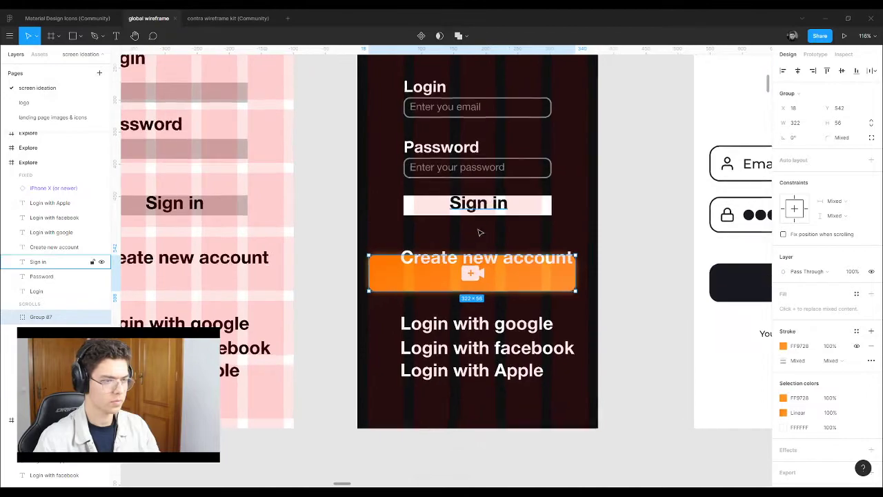
left_click_drag(478, 255, 490, 223)
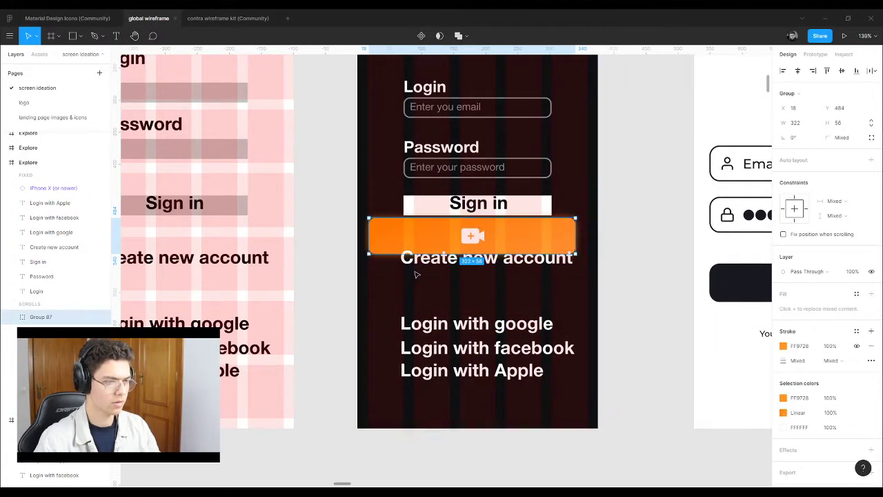
Step: Delete the old Sign in text and its white rectangle from the dark login frame
left_click(484, 203)
key("Delete")
left_click(503, 203)
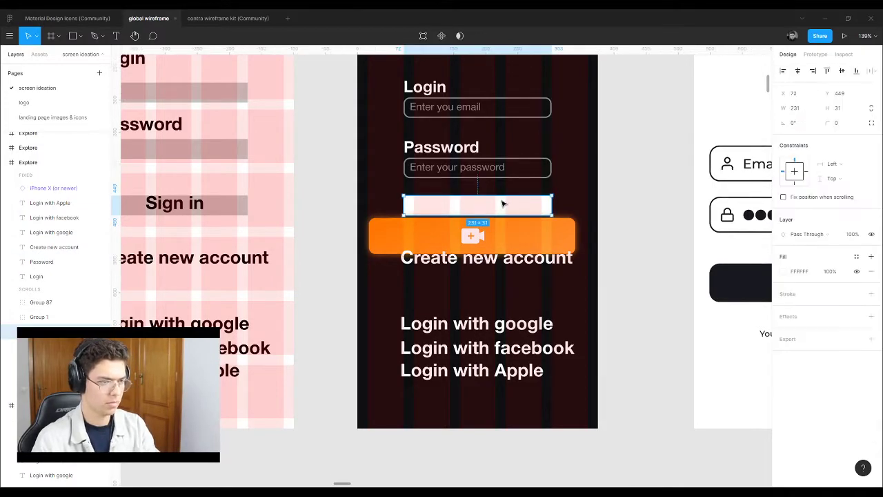
key("Delete")
Step: Replace the video camera icon in the orange button with the text "Sign in"
left_click(473, 237)
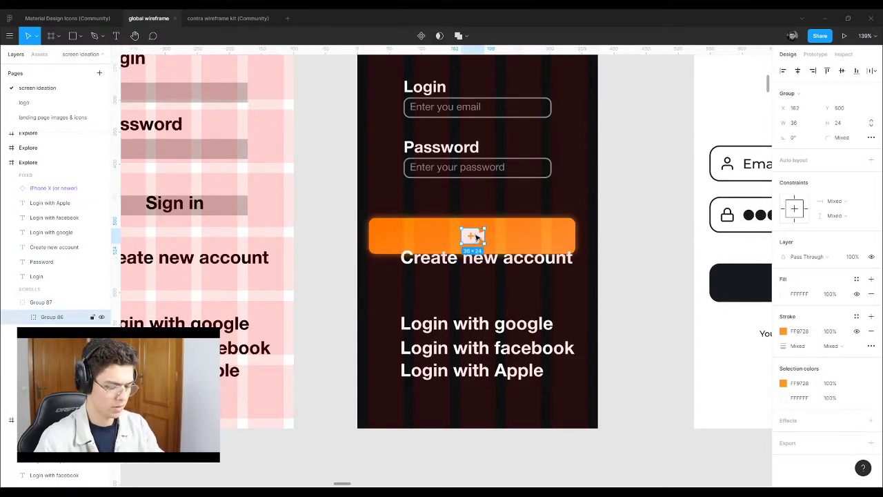
key("Delete")
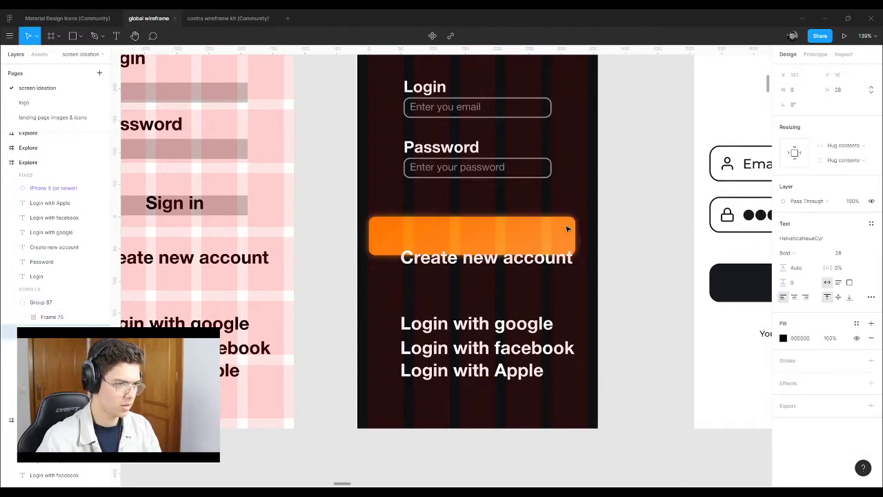
type("Sign in")
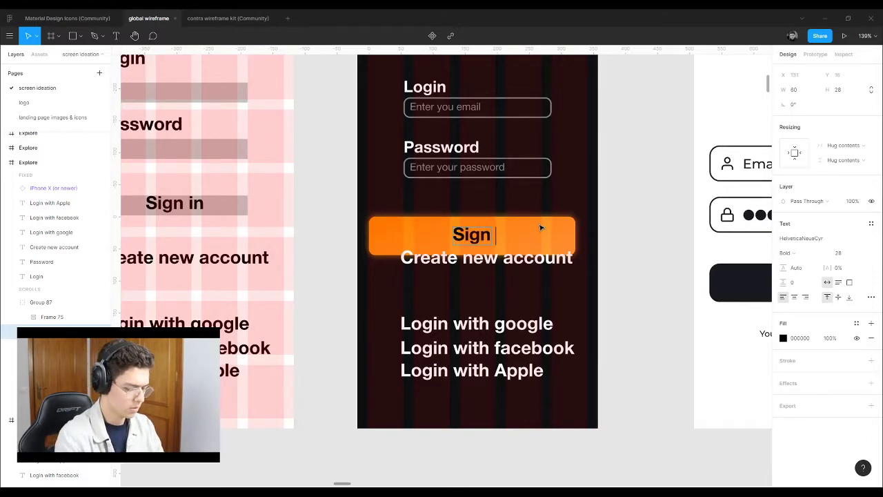
key("Escape")
key("Escape")
Step: Move the orange button up and resize it to 231 × 40 at X 72, Y 463, matching the input fields' edges
left_click_drag(537, 231, 538, 205)
scroll(491, 185, "down", 3, "ctrl")
scroll(492, 185, "up", 3, "ctrl")
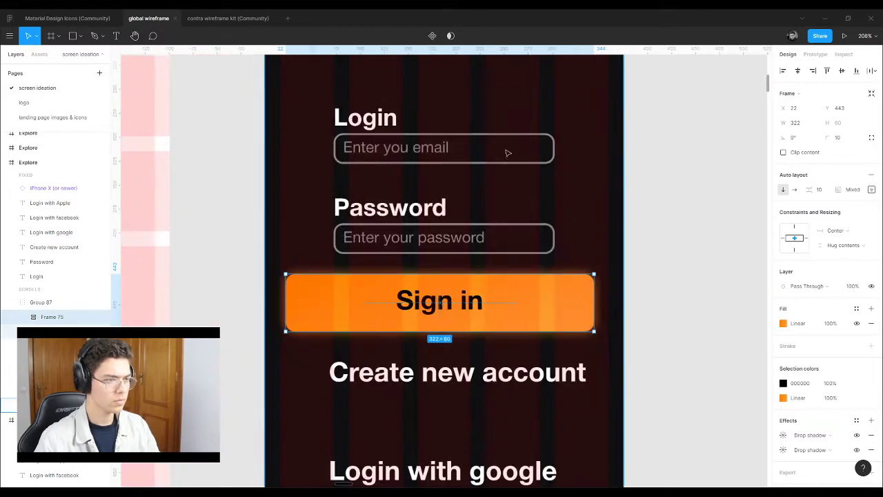
left_click_drag(287, 273, 334, 281)
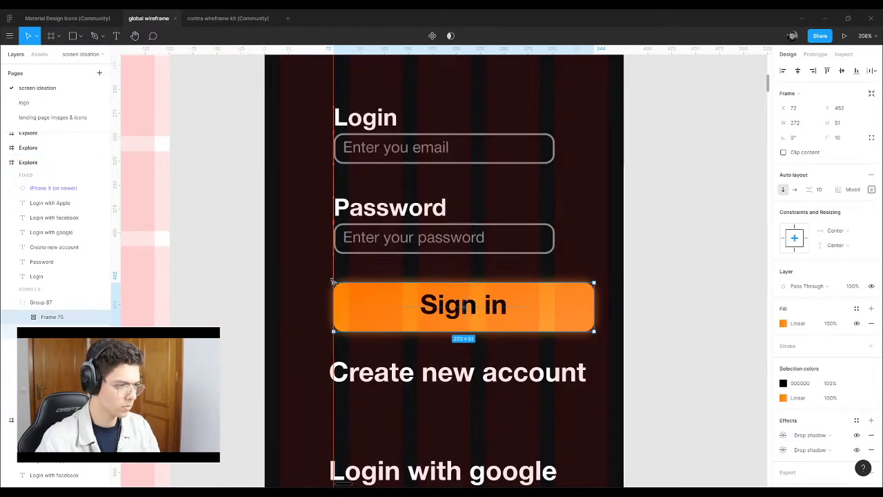
left_click_drag(595, 281, 556, 292)
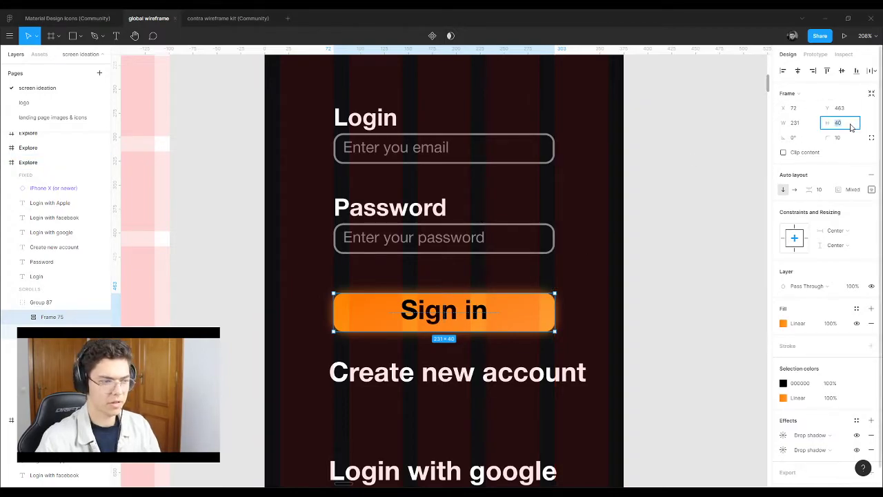
left_click(642, 272)
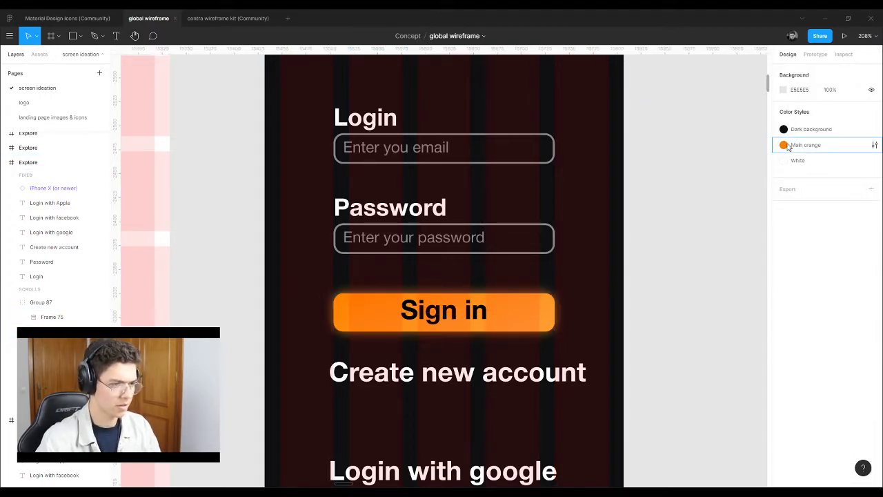
Step: Apply the White color style to the Sign in text on the orange button
scroll(447, 306, "down", 5)
left_click(445, 312)
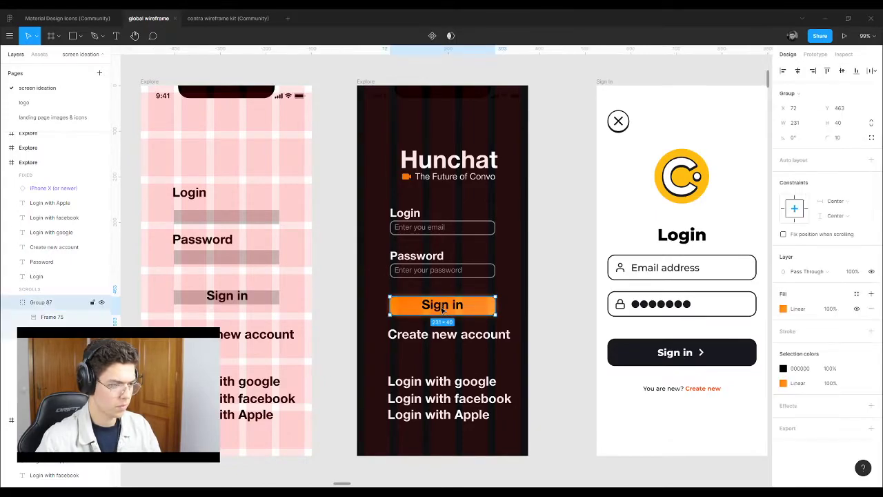
left_click(784, 369)
left_click(784, 369)
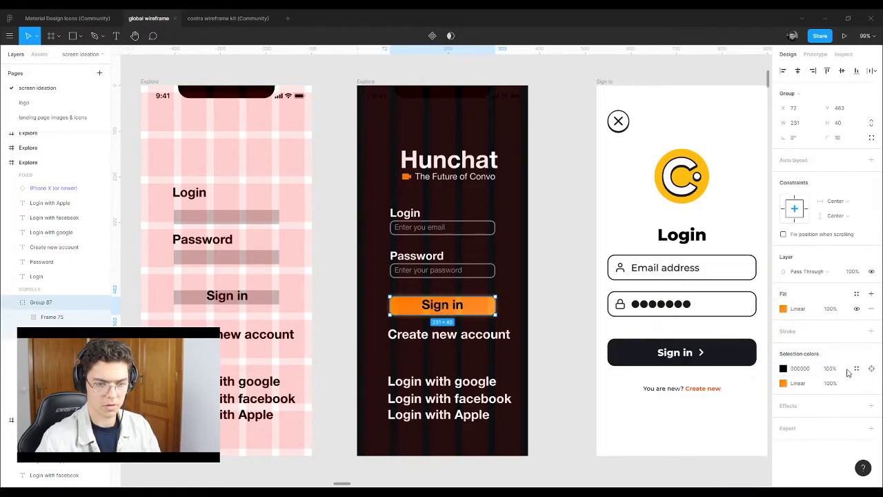
left_click(856, 370)
left_click(715, 410)
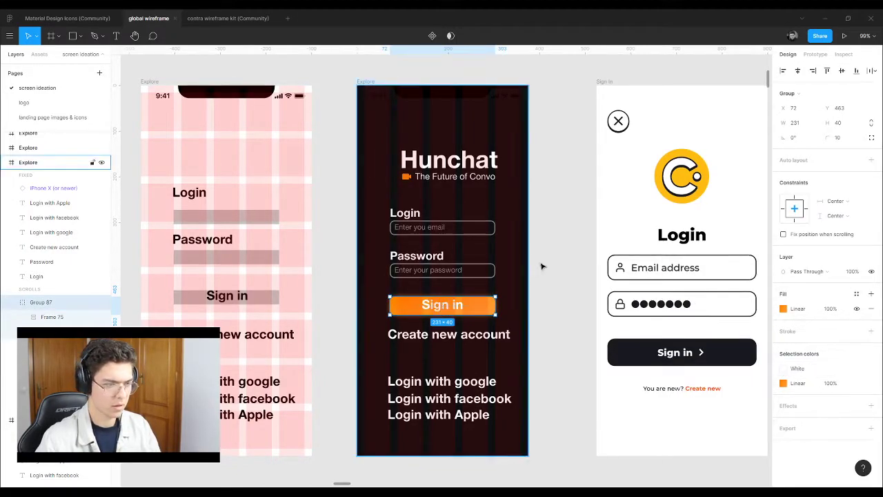
left_click(536, 266)
Step: Set the orange button's Sign in text to font size 25 and align it vertically to the middle
scroll(435, 307, "up", 5)
left_click(434, 308)
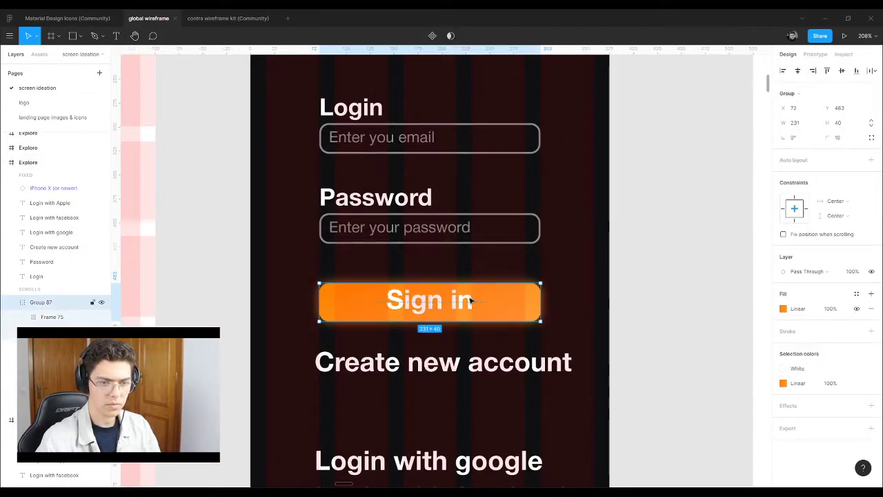
double_click(464, 310)
double_click(463, 310)
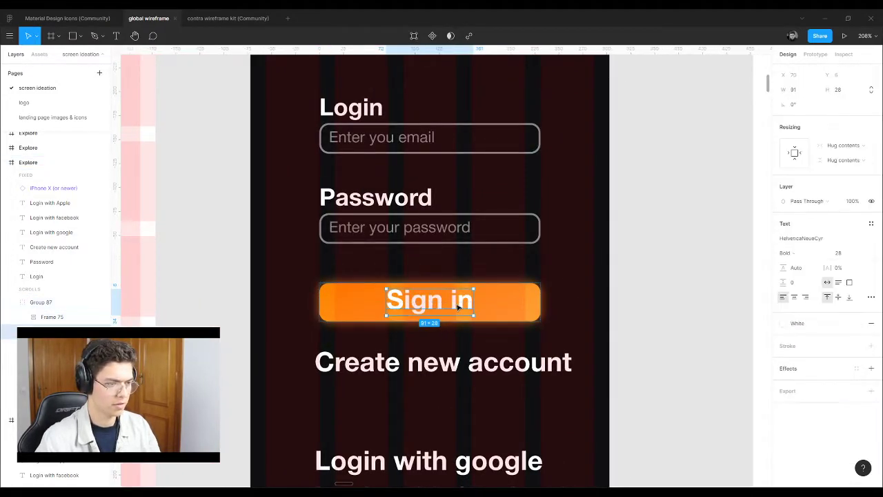
left_click(844, 253)
type("2")
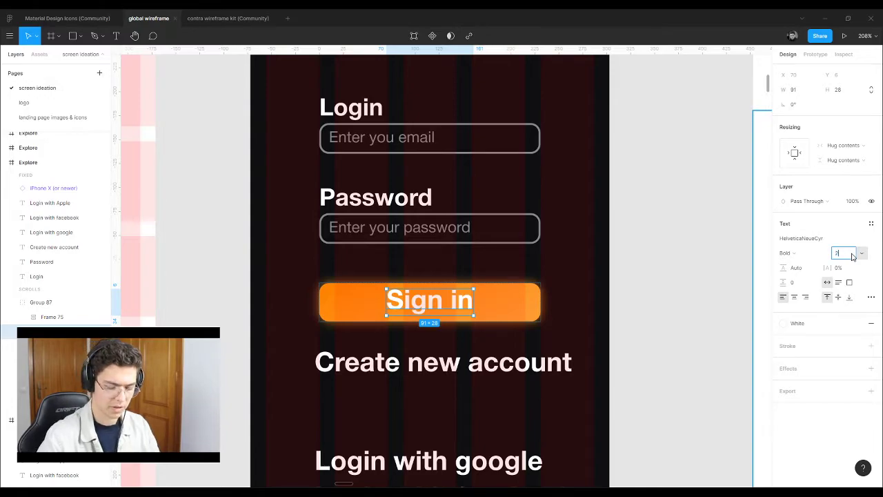
type("5")
key("Return")
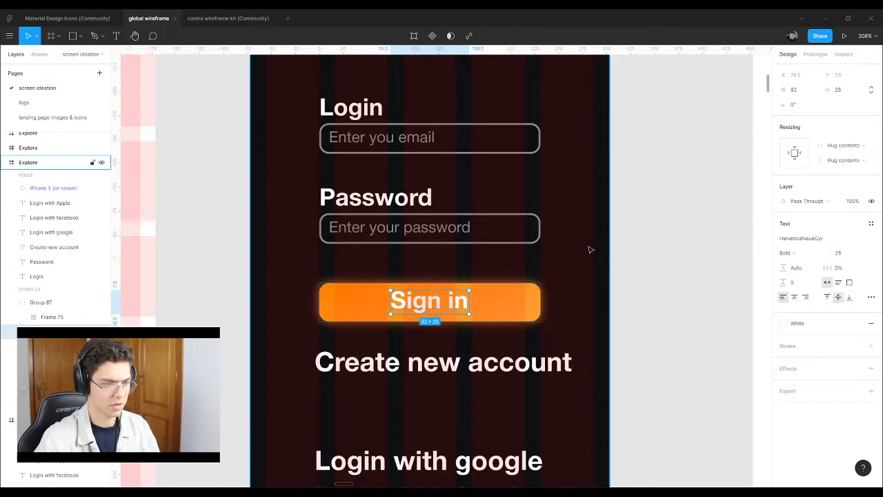
left_click(600, 243)
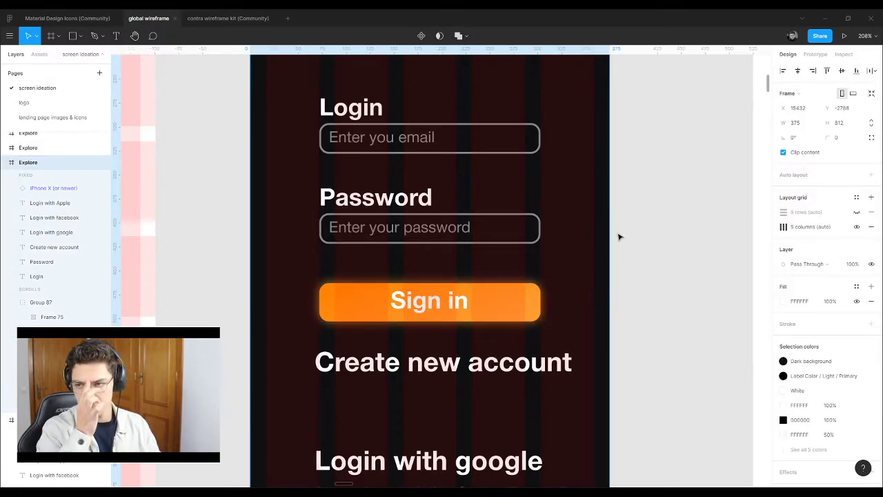
scroll(342, 161, "down", 5)
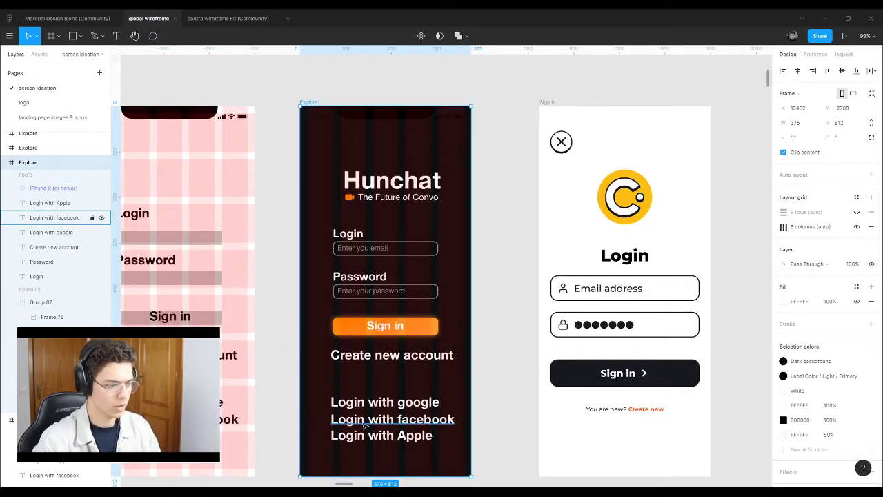
left_click(396, 406)
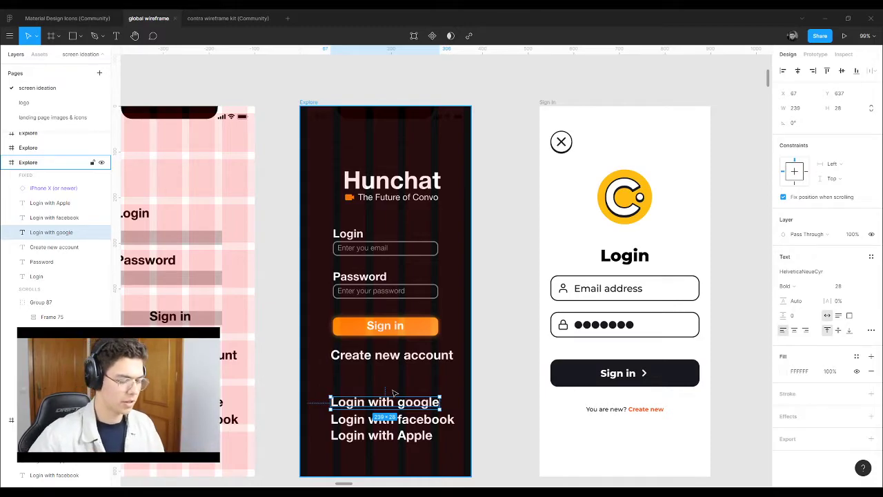
left_click(417, 432)
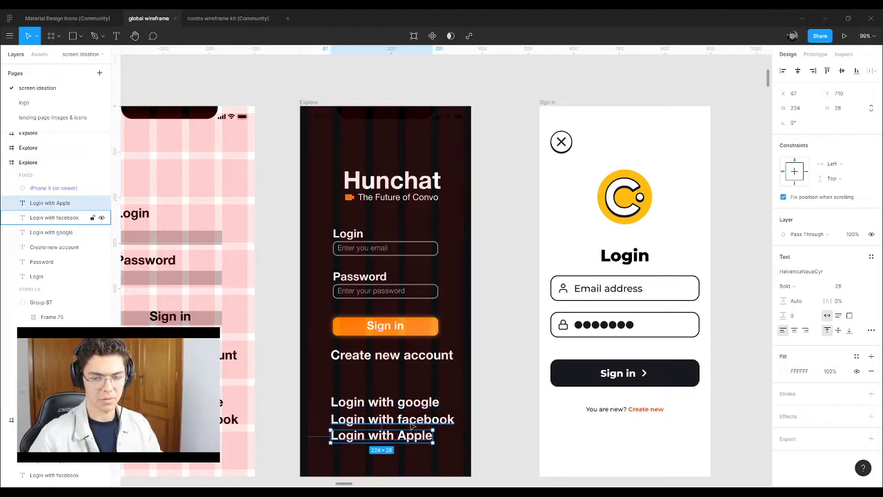
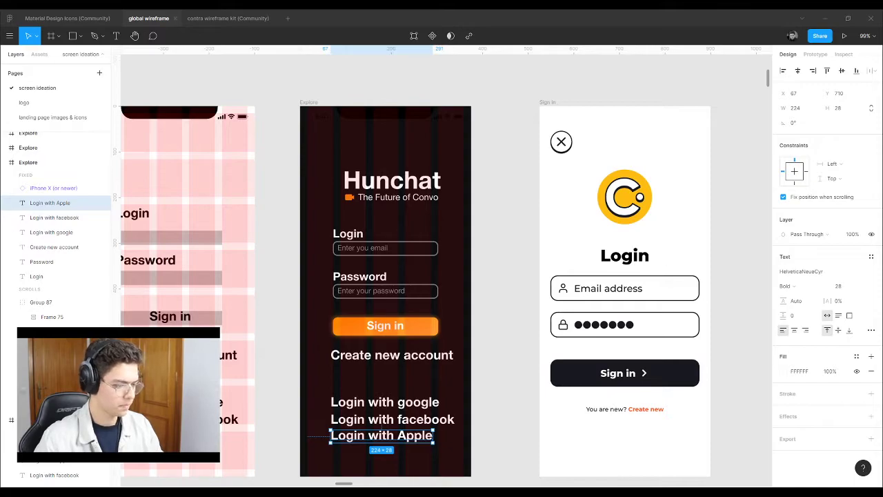
Step: Paste two reference images of Google sign-in buttons, the blue one and the white one, onto the canvas over the login screens
left_click(482, 373)
key("ctrl+v")
left_click_drag(469, 266, 426, 393)
left_click_drag(449, 379, 448, 376)
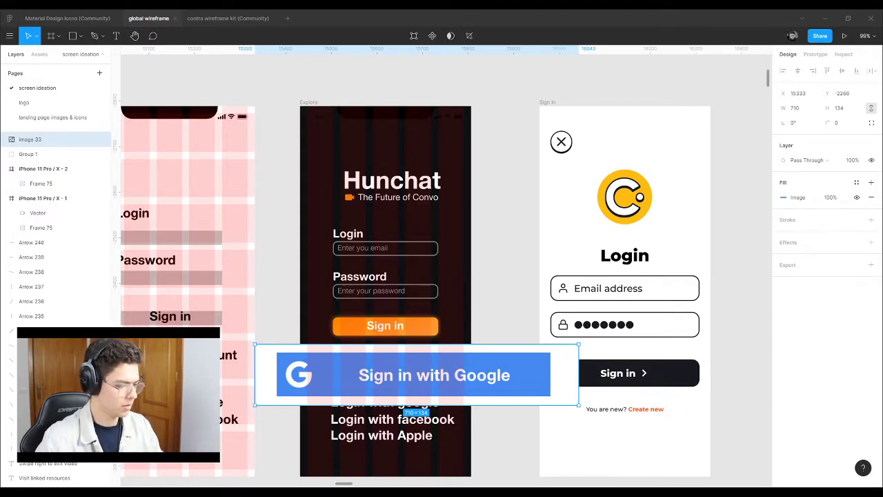
key("Escape")
key("ctrl+v")
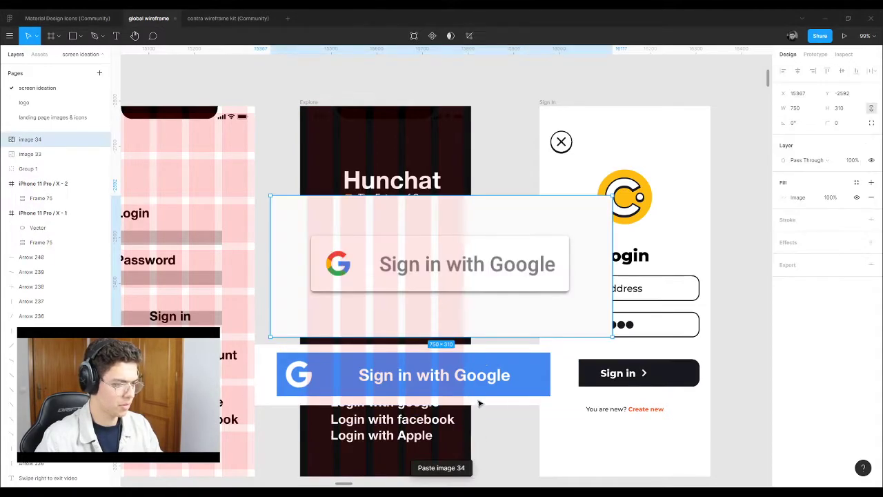
left_click_drag(464, 280, 463, 279)
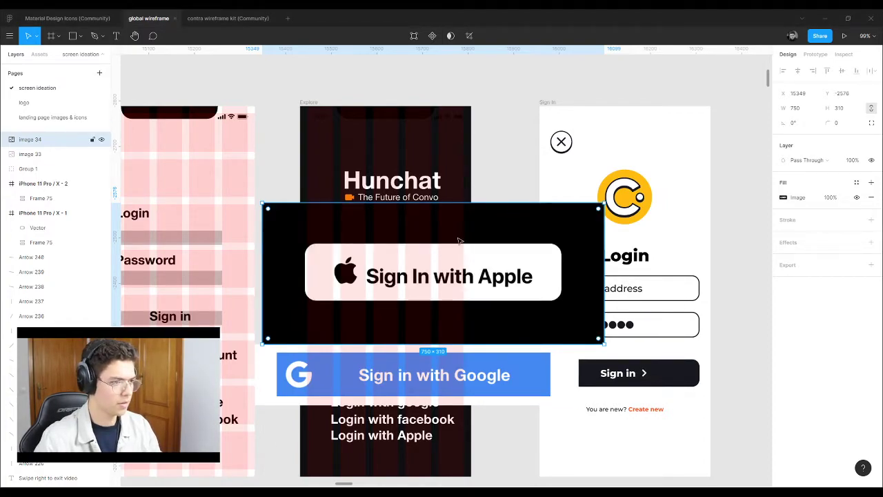
Step: Undo the Apple sign-in picture that replaced the white Google button image, together with its move
left_click_drag(454, 301, 447, 176)
key("ctrl+z")
key("ctrl+z")
left_click(504, 170)
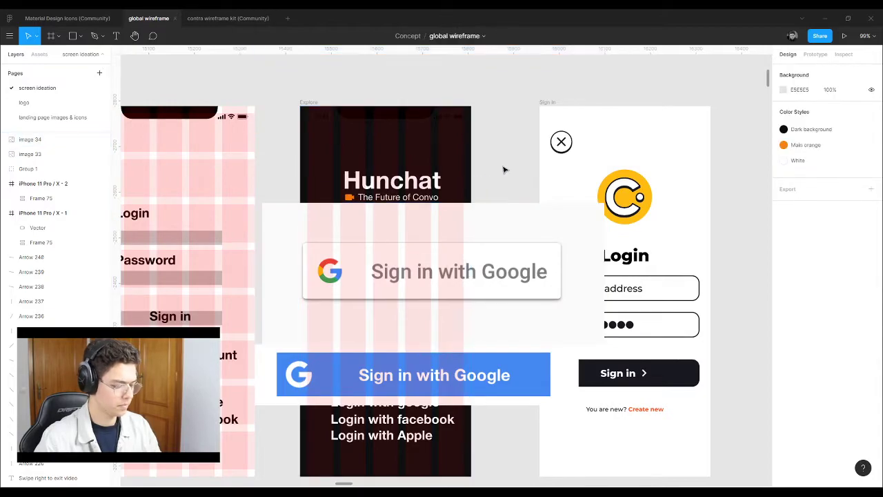
Step: Paste the Sign In with Apple and Continue with Facebook reference images onto the canvas as separate images
key("ctrl+v")
left_click_drag(473, 238, 474, 46)
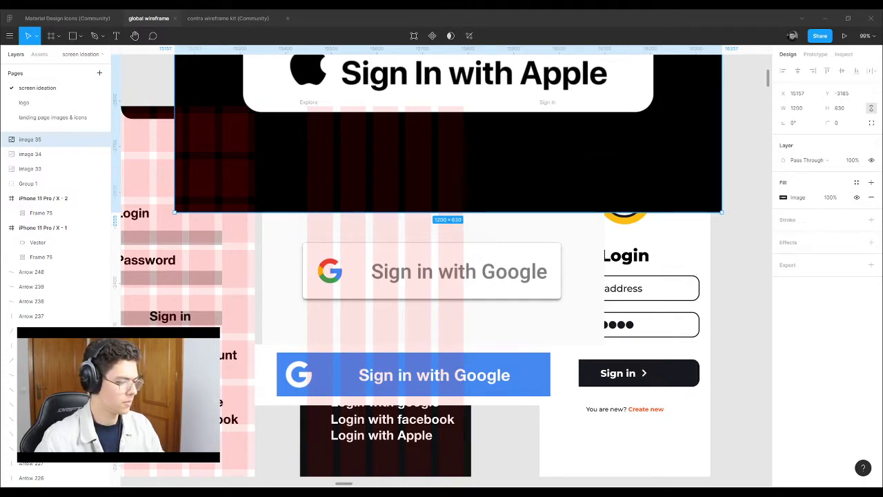
left_click(739, 262)
key("ctrl+v")
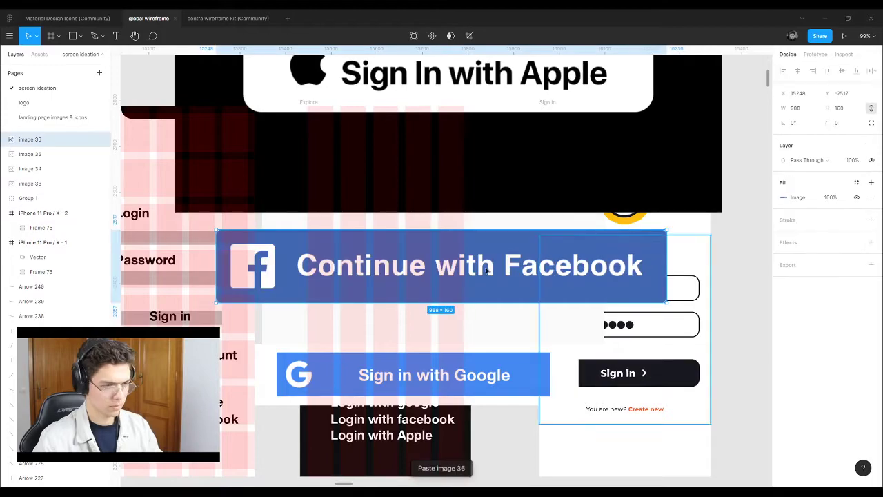
Step: Stack the Apple, Facebook and two Google sign-in images on the empty canvas to the right of the white Sign in frame
scroll(302, 249, "down", 5)
left_click_drag(373, 256, 660, 240)
left_click_drag(420, 171, 719, 149)
left_click_drag(290, 260, 563, 286)
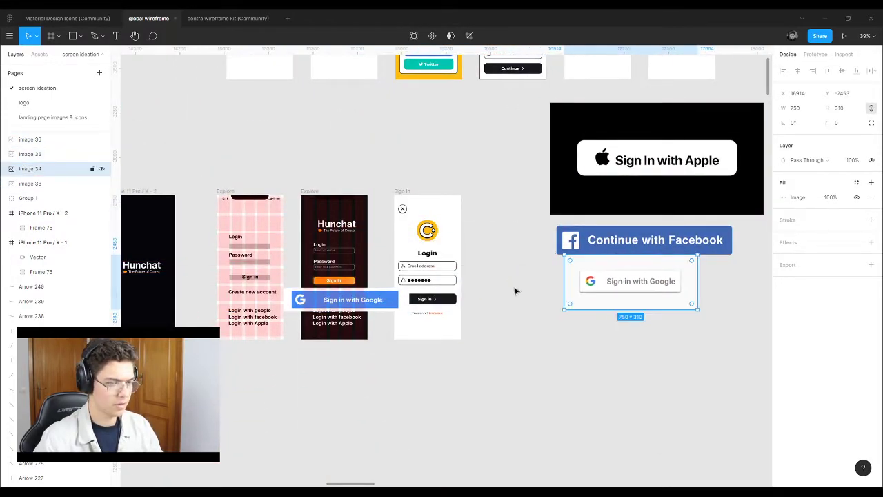
left_click_drag(387, 307, 612, 325)
left_click(642, 359)
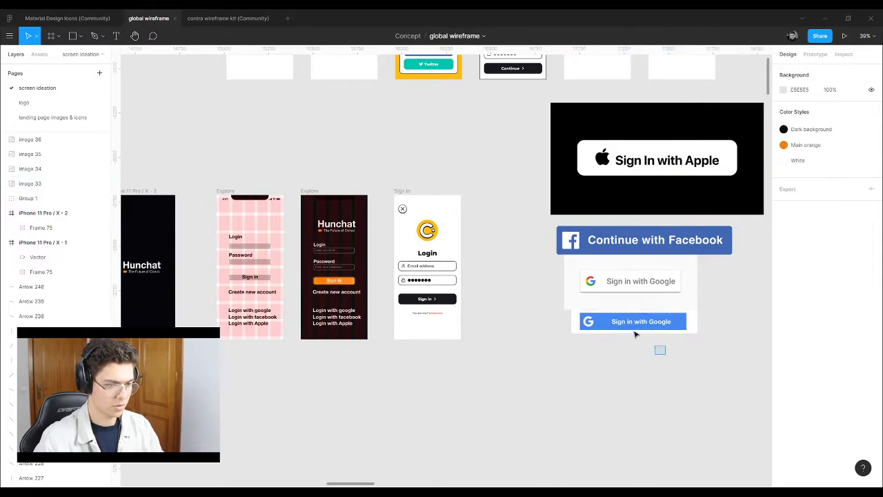
left_click(625, 323)
left_click(656, 371)
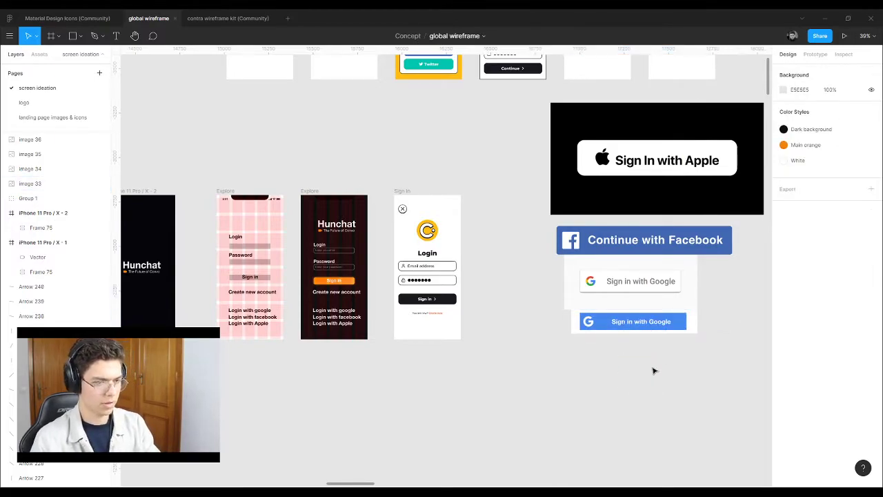
Step: Draw a rectangle about 386 × 94 and place it over the blue Google button, aligned with the button's upper-left corner
scroll(621, 294, "down", 2)
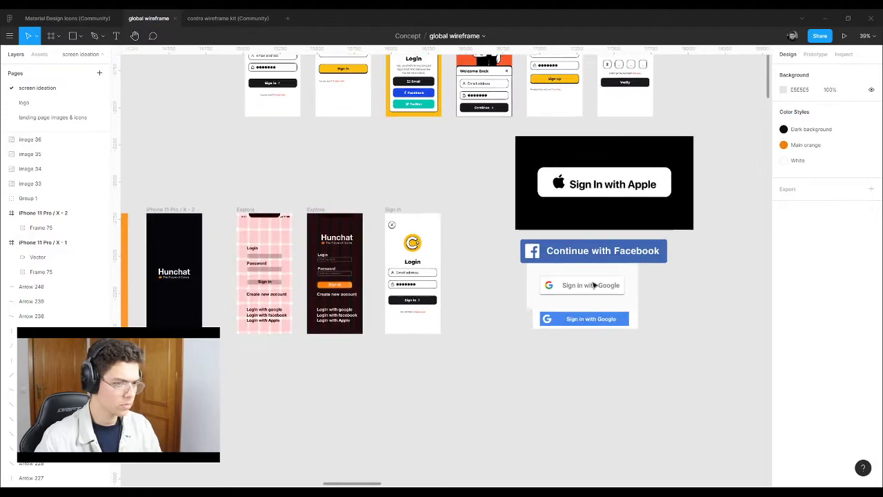
scroll(610, 297, "up", 6)
scroll(426, 357, "up", 4)
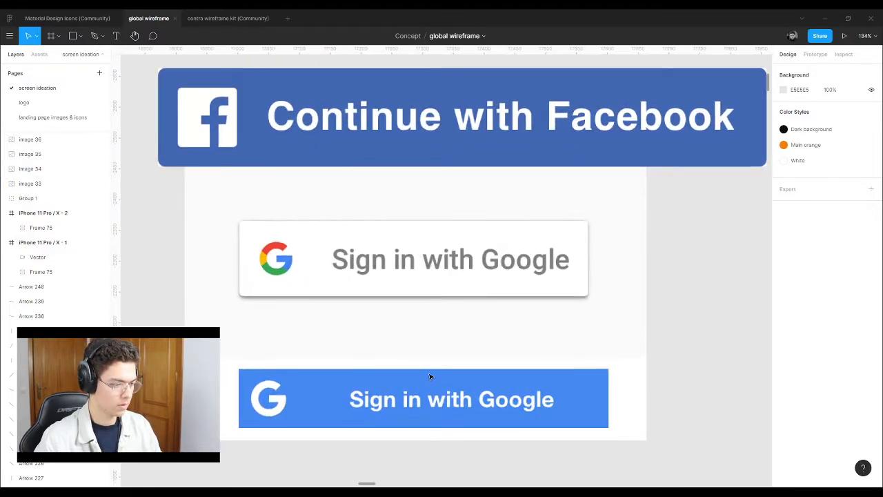
scroll(426, 380, "down", 1)
scroll(475, 327, "up", 2)
key("r")
mouse_move(268, 358)
left_mouse_down()
mouse_move(430, 405)
mouse_move(507, 415)
left_mouse_up()
left_click_drag(386, 399, 308, 316)
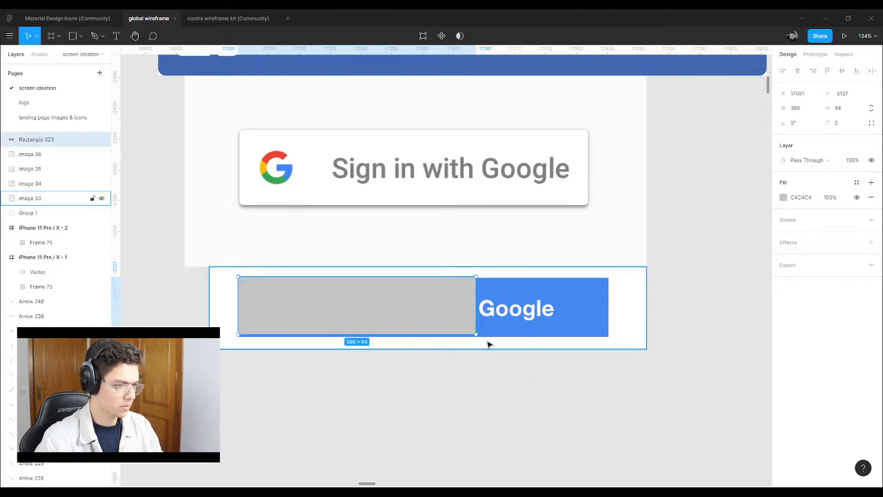
Step: Resize the grey rectangle to match the blue Google button, 600 × 97, and move it just below that button
left_click_drag(476, 337, 569, 316)
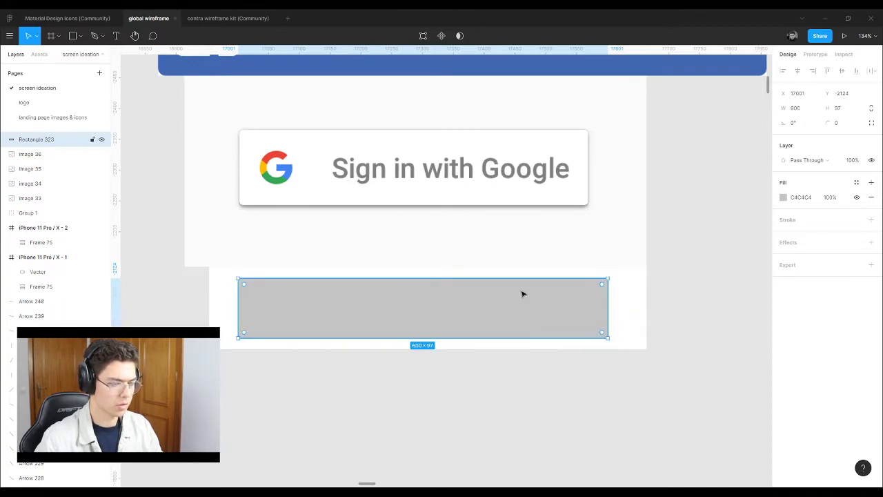
left_click_drag(522, 292, 517, 387)
left_click(506, 338)
left_click(406, 320)
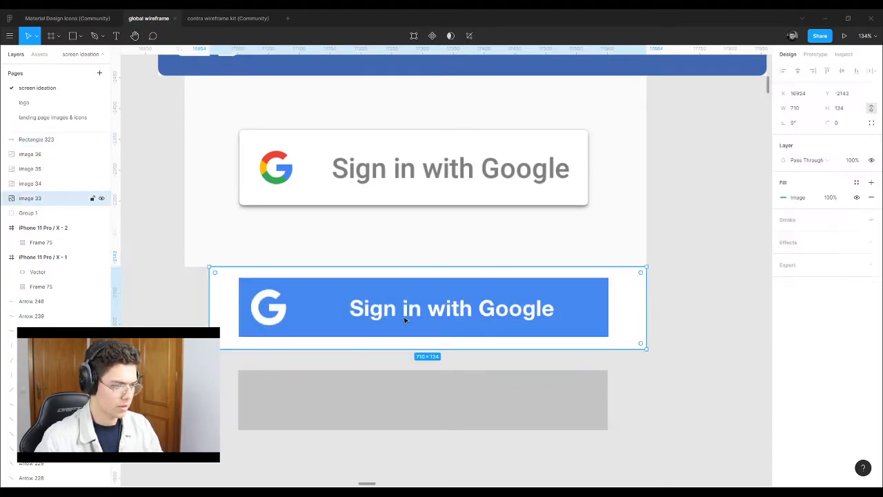
left_click(414, 403)
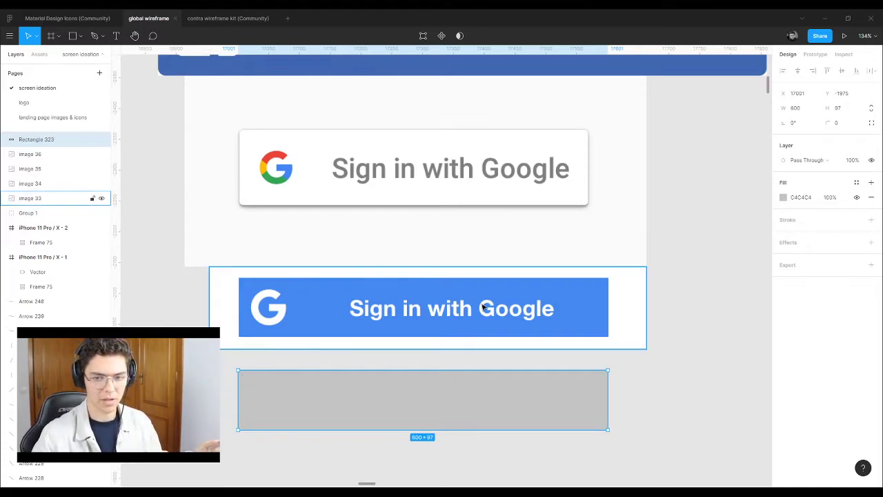
Step: Add the text "Sign in with Google" and place it over the label of the blue Google button
key("t")
left_click(376, 408)
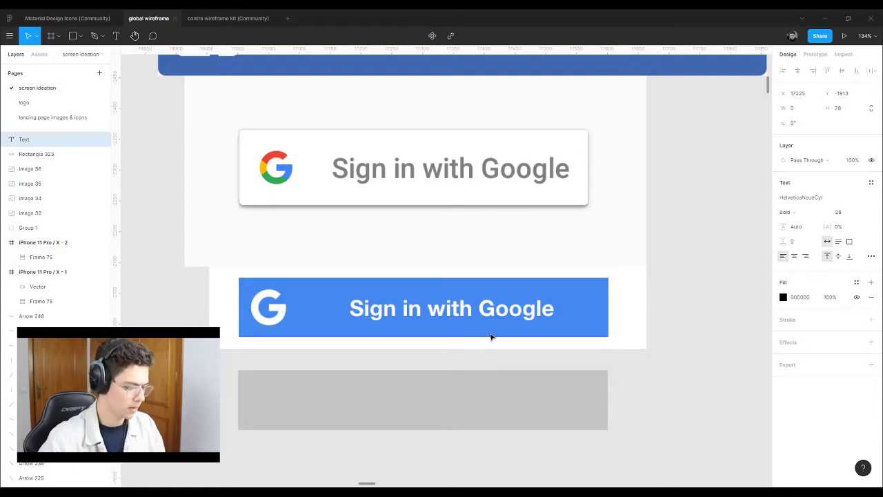
type("Sign in w")
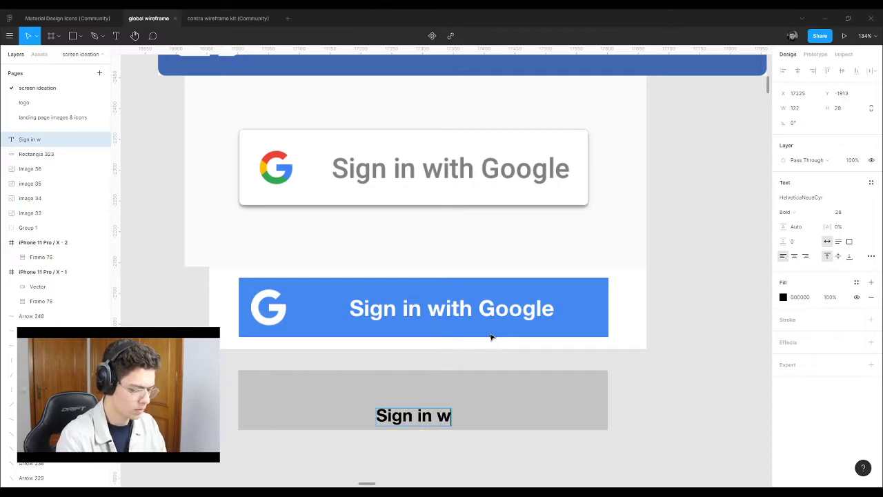
type("ith google")
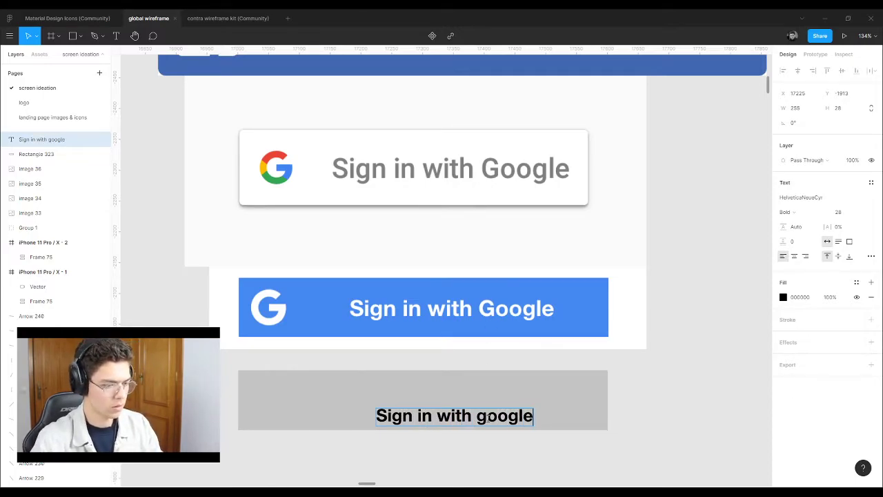
left_click_drag(487, 417, 439, 316)
type("G")
key("Escape")
key("Escape")
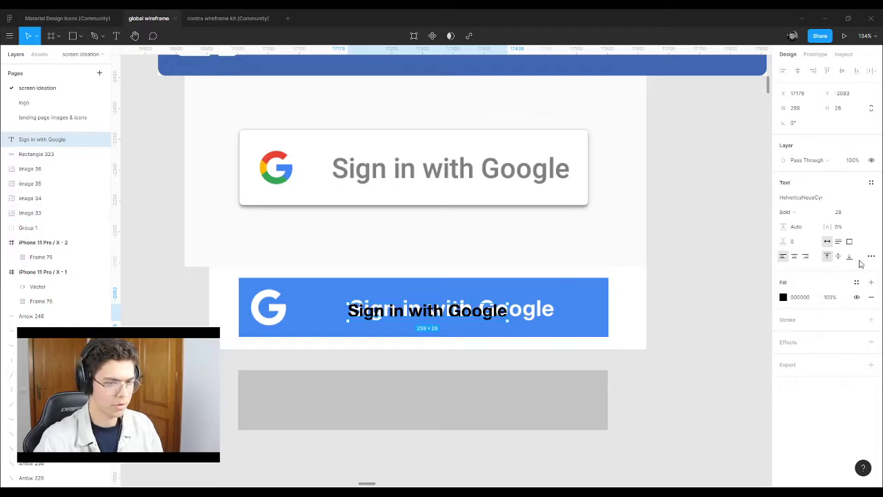
Step: Try the Roboto font on the new "Sign in with Google" text and shift it over the reference label
left_click(821, 198)
type("Roboto")
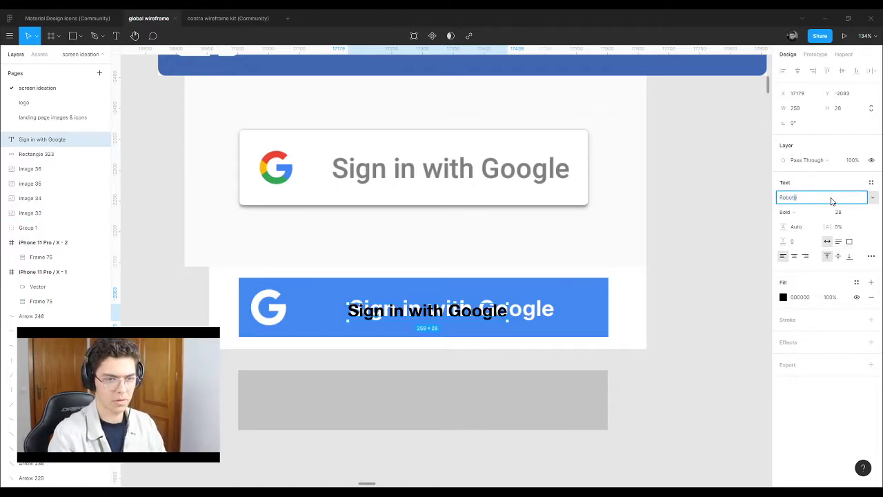
key("Return")
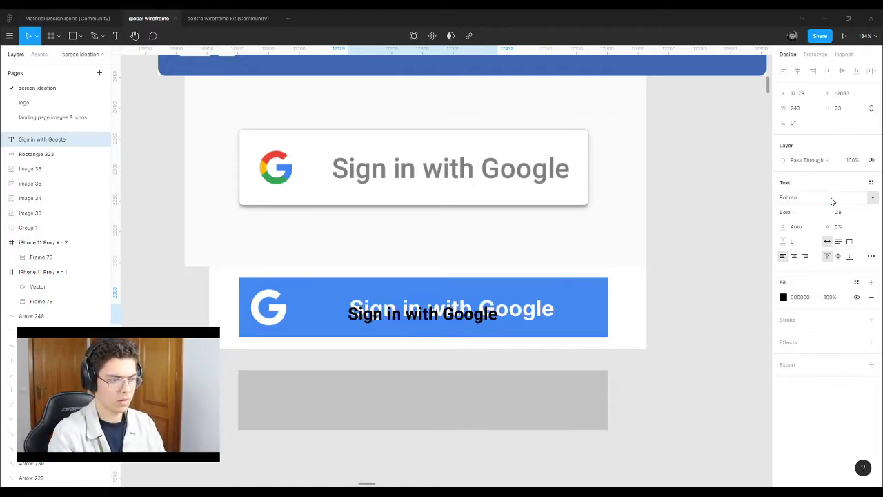
mouse_move(421, 318)
left_mouse_down()
mouse_move(447, 305)
mouse_move(432, 317)
left_mouse_up()
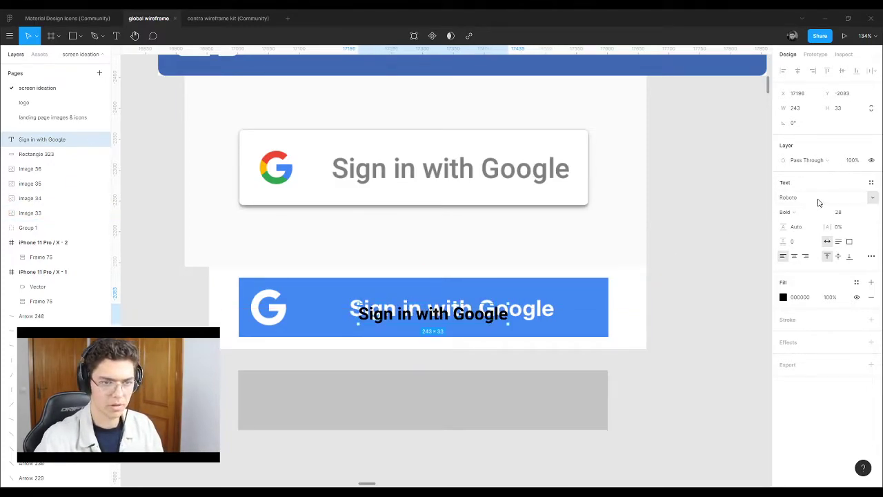
key("ctrl+z")
key("ctrl+z")
Step: Set the "Sign in with Google" text size to 36 and move it onto the grey rectangle, aligned under the blue button's label
left_click_drag(492, 312, 513, 321)
left_click(864, 213)
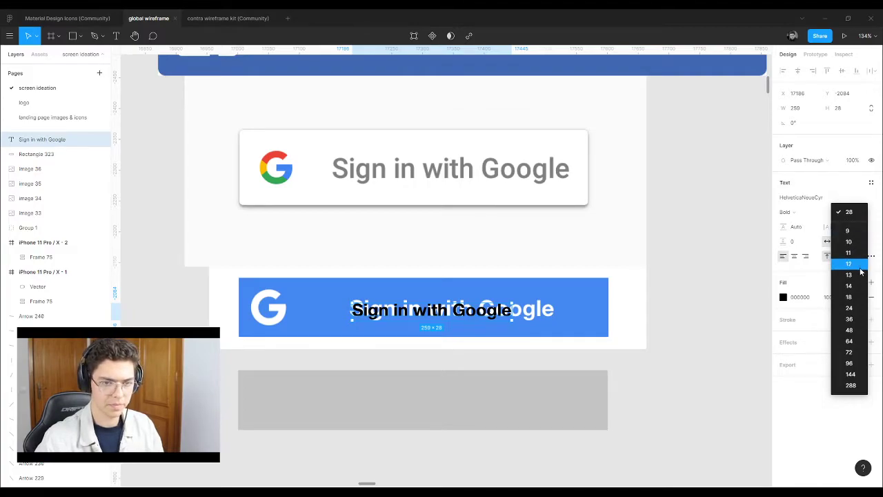
left_click(852, 321)
left_click_drag(488, 316, 489, 404)
left_click(704, 389)
scroll(309, 323, "down", 3)
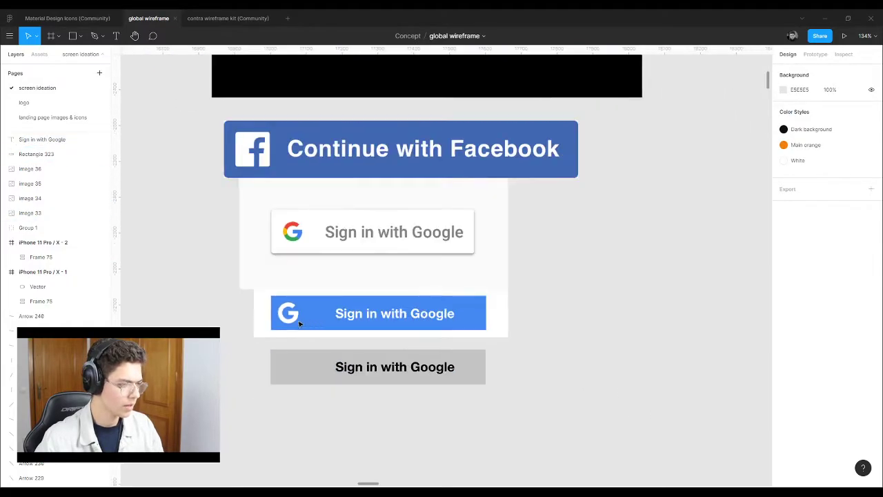
scroll(309, 323, "up", 5)
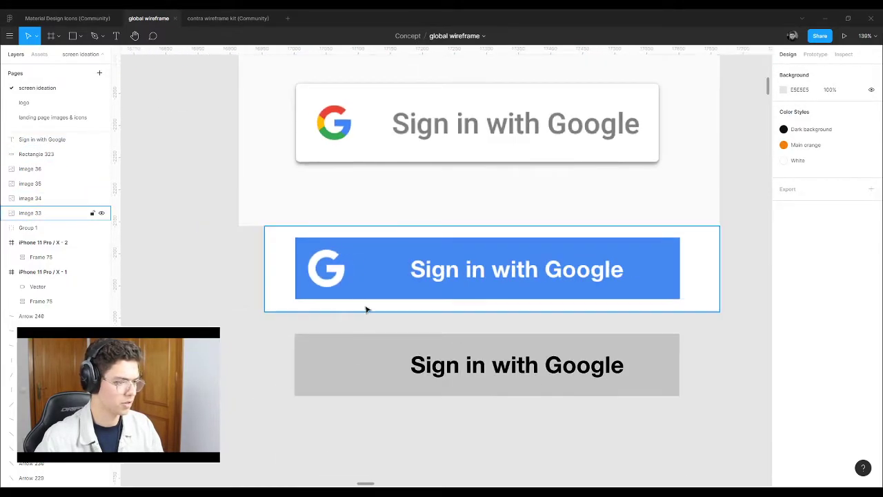
scroll(367, 307, "down", 5)
scroll(357, 334, "up", 10)
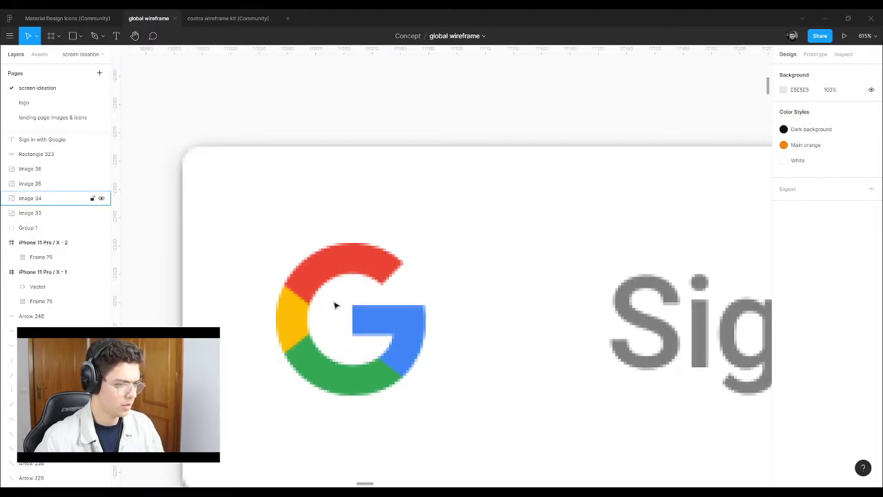
scroll(345, 308, "down", 5)
scroll(357, 297, "up", 6)
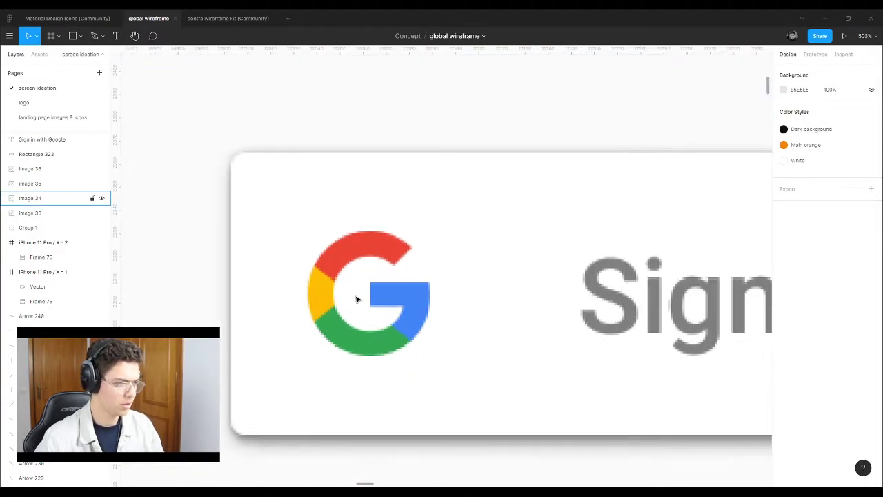
key("l")
left_click_drag(365, 283, 411, 309)
key("ctrl+z")
Step: Draw a 32 × 32 circle over the coloured Google logo's inner hole and a concentric 56 × 56 copy covering the whole logo
key("o")
mouse_move(359, 277)
left_mouse_down()
mouse_move(405, 324)
mouse_move(458, 358)
mouse_move(412, 328)
mouse_move(421, 315)
mouse_move(427, 321)
left_mouse_up()
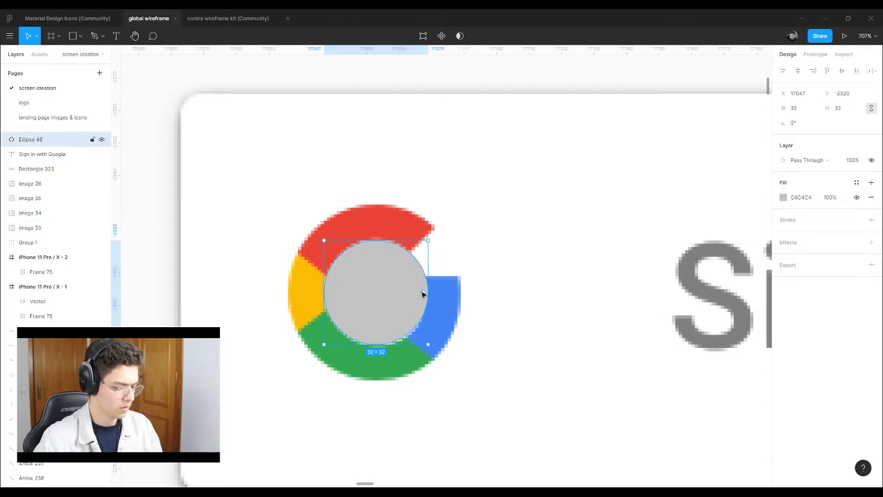
key("ctrl+v")
left_click_drag(427, 345, 458, 382)
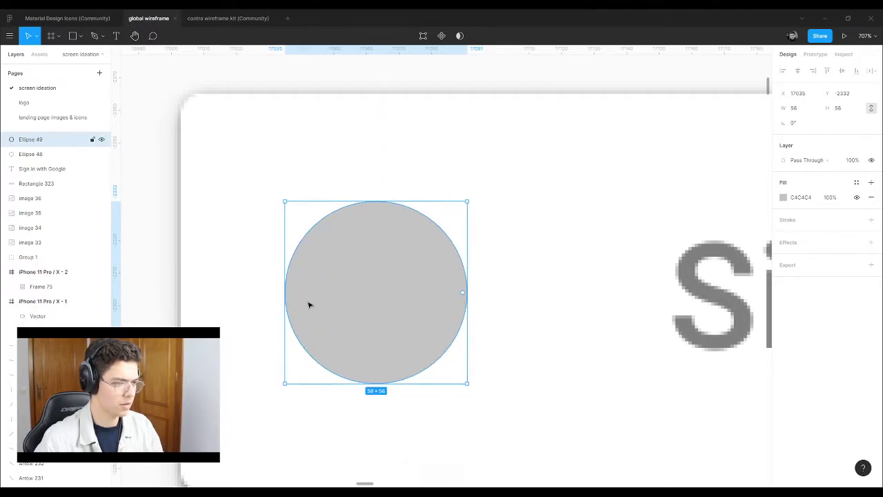
Step: Send the white Google button reference image to the back
scroll(307, 304, "down", 5)
right_click(466, 222)
left_click(530, 293)
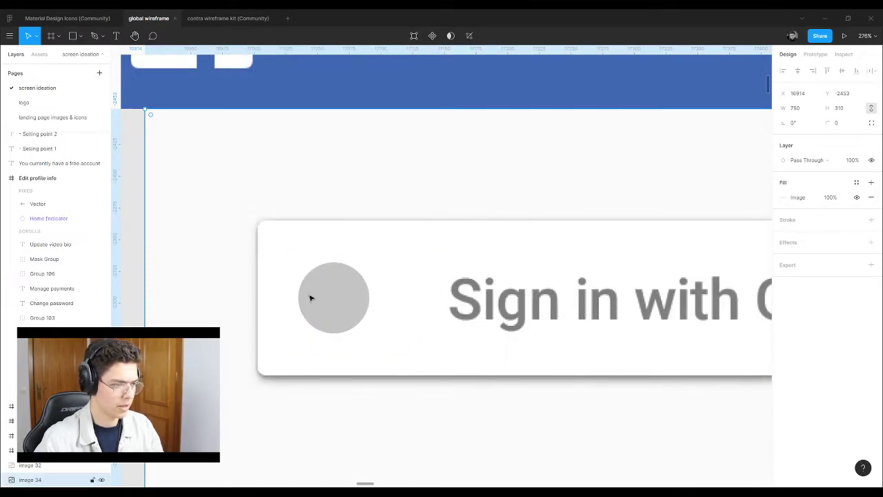
Step: Combine the 32 × 32 and 56 × 56 circles with Exclude to cut the inner circle out as a ring
left_click(339, 301)
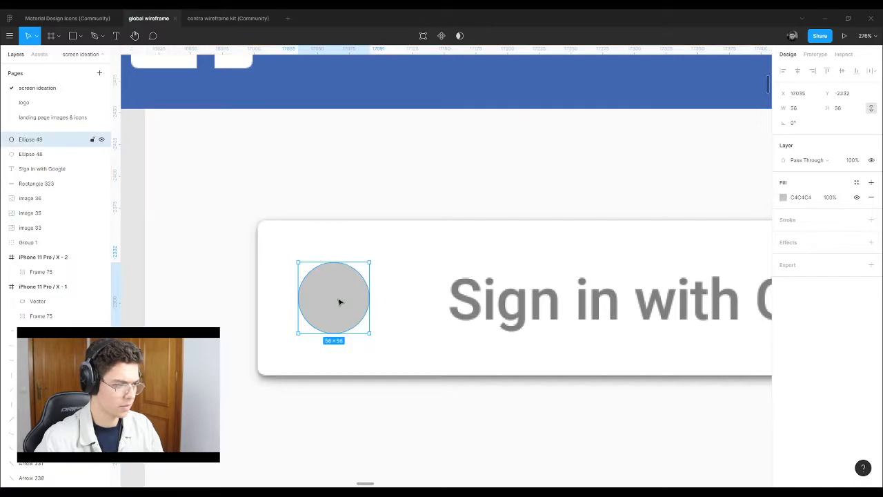
left_click(62, 152)
scroll(339, 315, "up", 2)
left_click(381, 288, "shift")
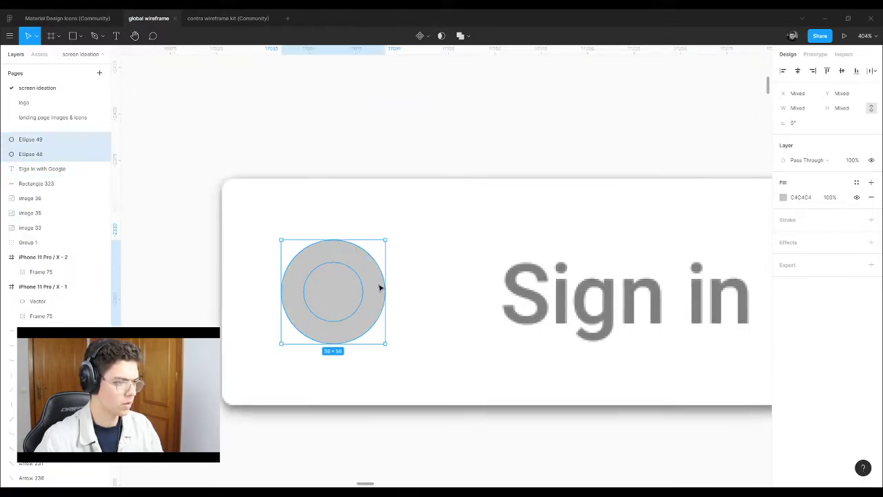
left_click(469, 36)
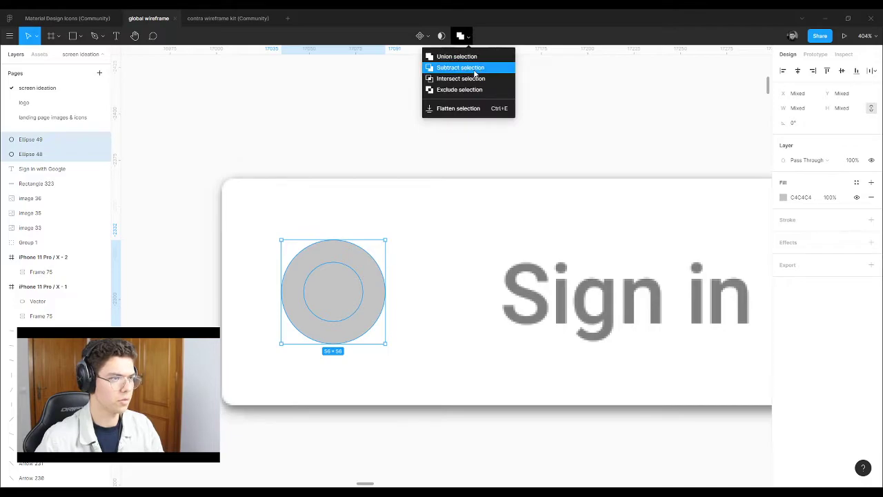
left_click(474, 66)
key("ctrl+z")
left_click(469, 36)
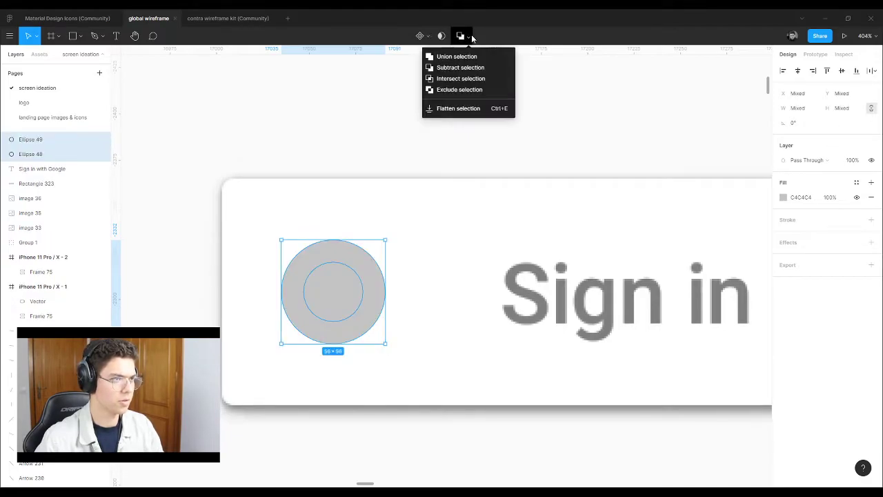
left_click(472, 94)
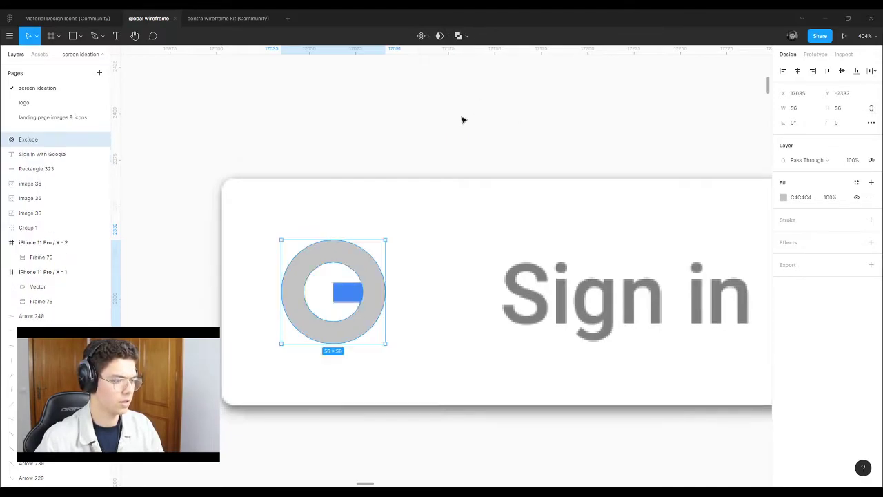
Step: Draw a rectangle about 37 × 38 from the ring's centre over its upper-right quarter and combine it with the ring using Exclude
scroll(347, 241, "down", 3)
scroll(351, 285, "up", 6)
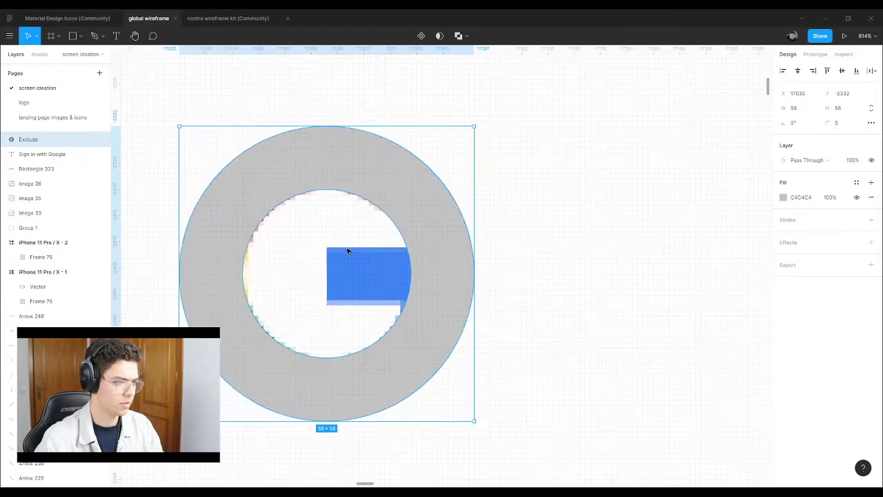
key("r")
left_click_drag(326, 300, 523, 100)
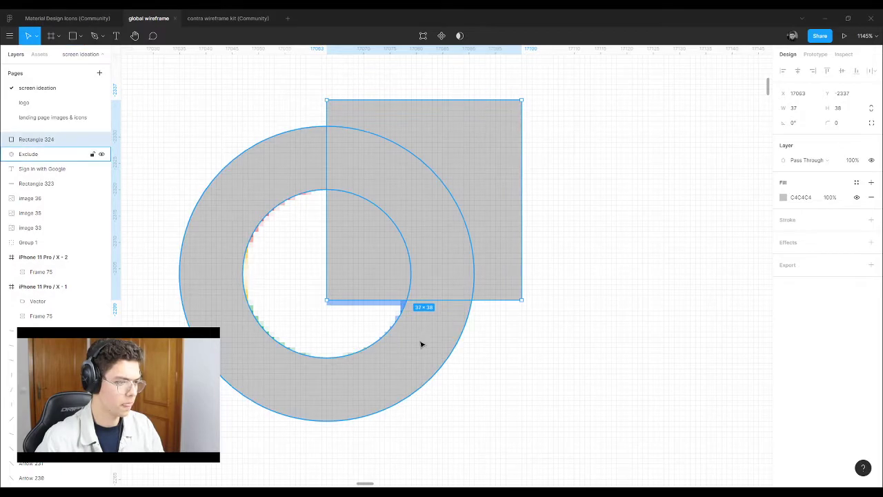
left_click(422, 344, "shift")
left_click(467, 35)
left_click(473, 91)
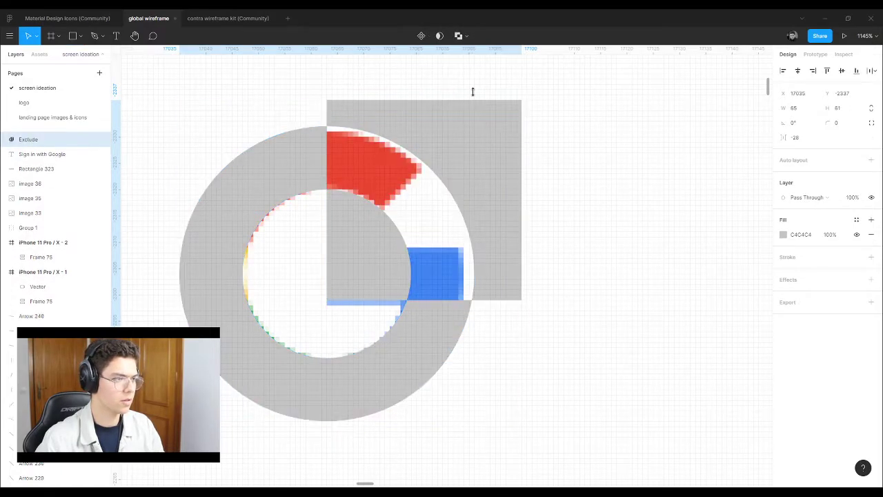
Step: Try deleting the rectangle nested in the excluded shape
double_click(476, 169)
key("Delete")
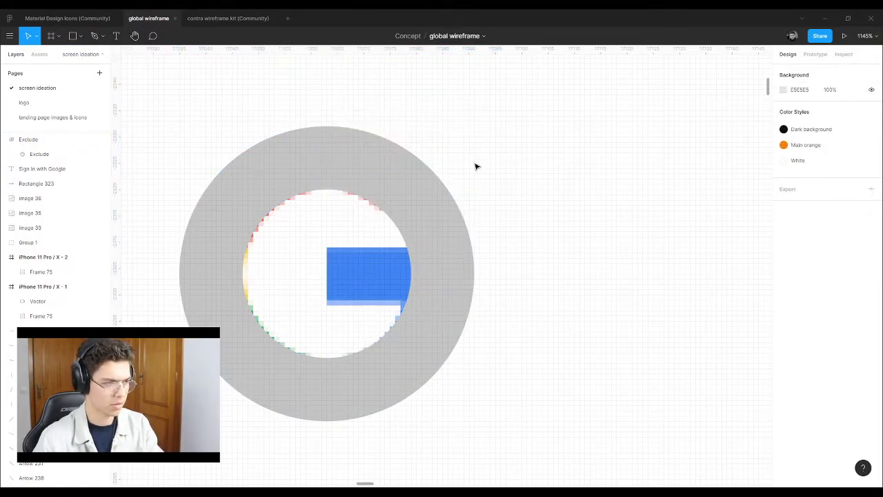
key("ctrl+z")
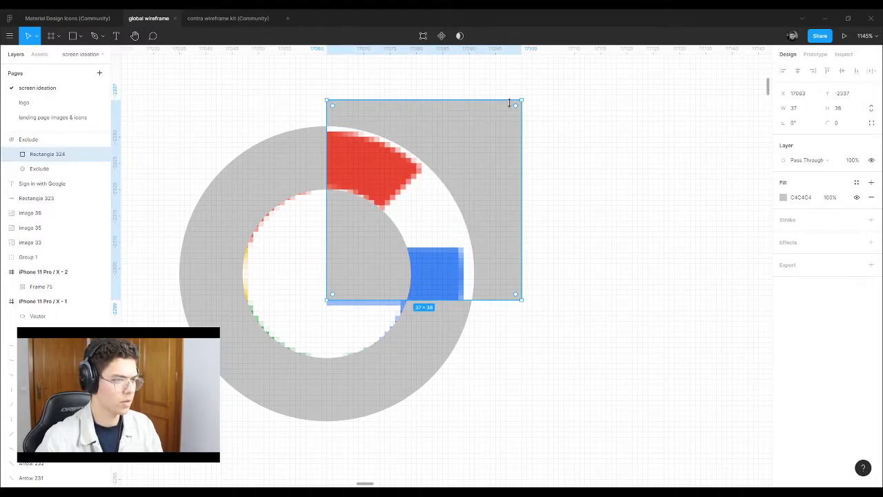
double_click(477, 133)
key("Escape")
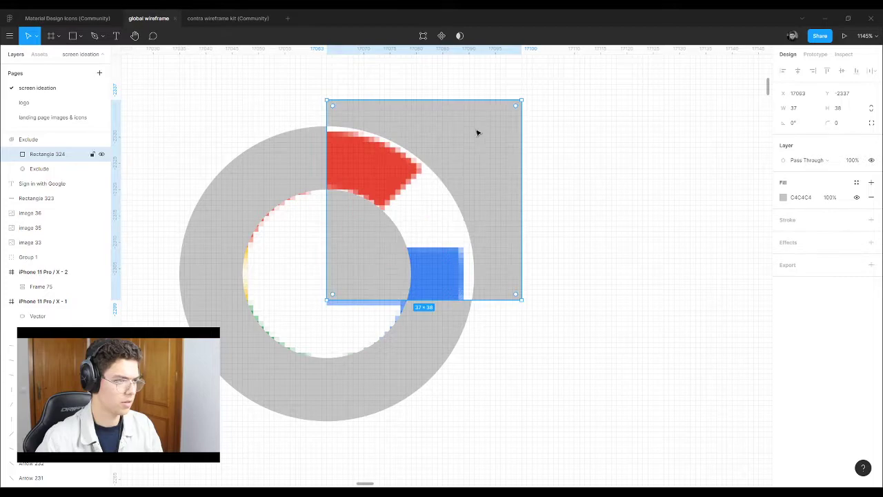
left_click(463, 51)
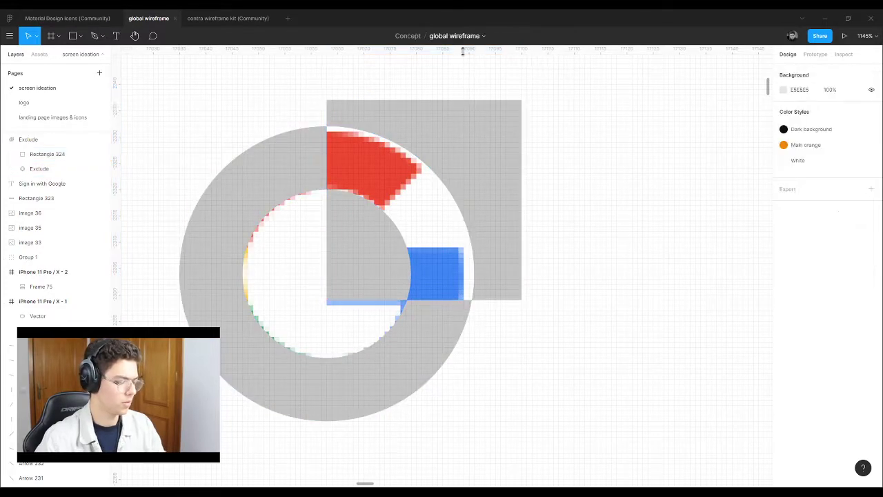
Step: Combine the ring and the nested rectangle as a Union instead
left_click(429, 169)
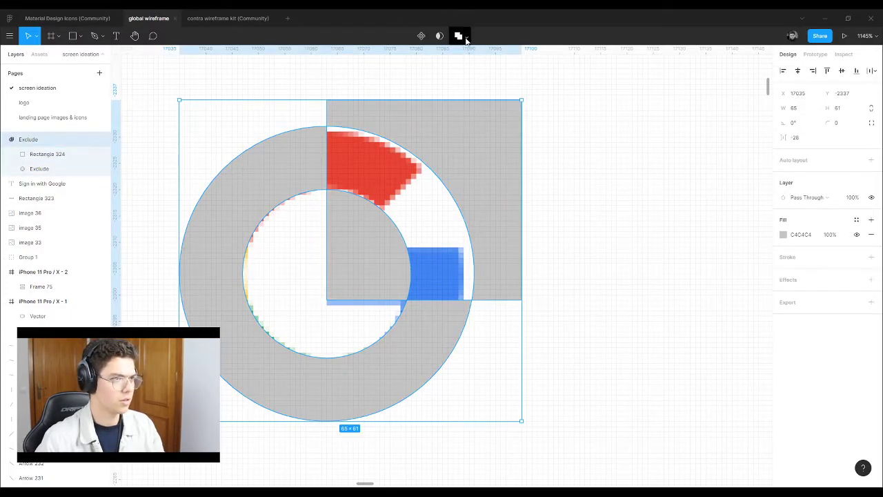
left_click(459, 37)
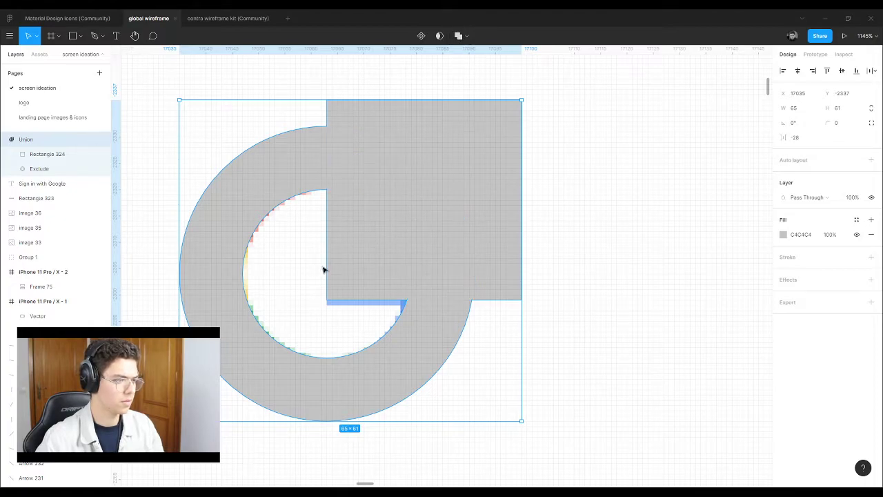
left_click(314, 288)
left_click(357, 263)
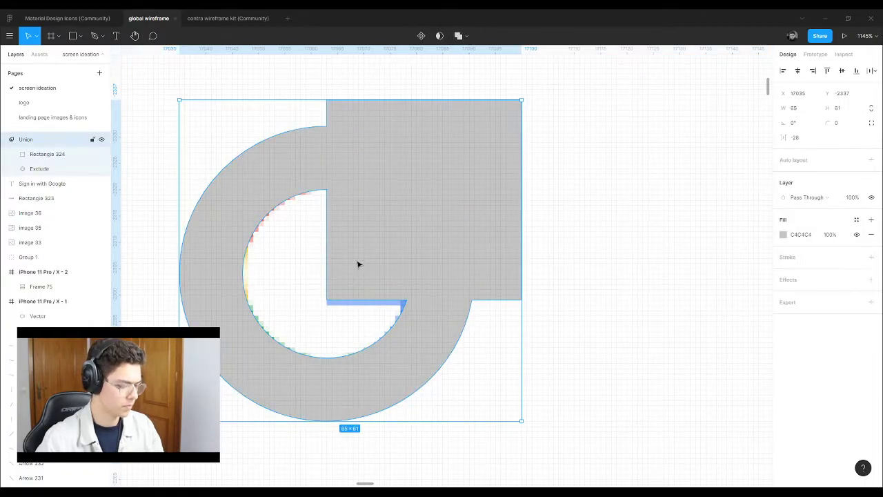
Step: Draw a second rectangle exactly over the union's square part and combine both with Exclude to cut that quarter out of the ring
key("r")
left_click_drag(327, 299, 523, 102)
left_click(420, 331, "shift")
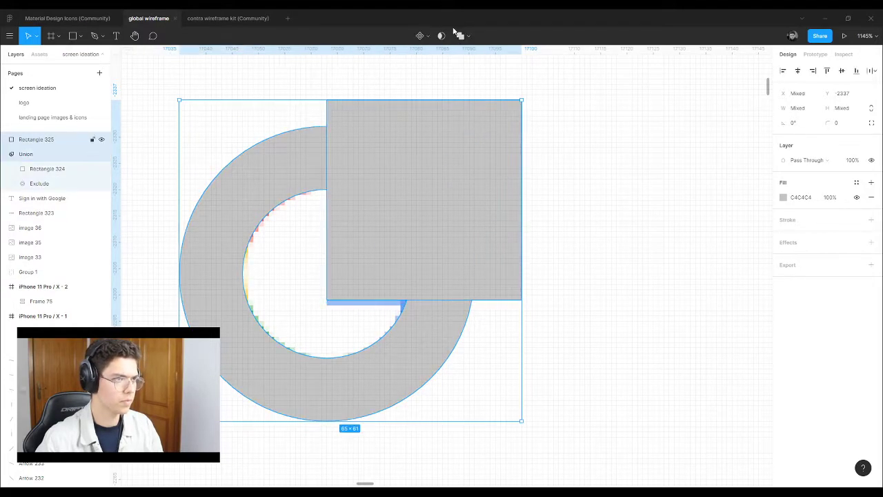
left_click(467, 36)
left_click(481, 92)
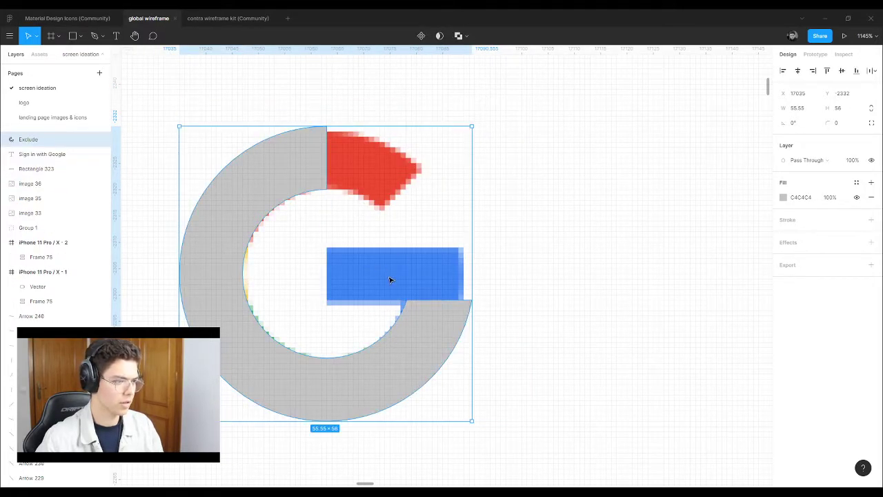
Step: Draw a 28 × 10 rectangle over the Google G's blue crossbar and combine it with the cut ring as a Union
left_click(360, 265)
key("r")
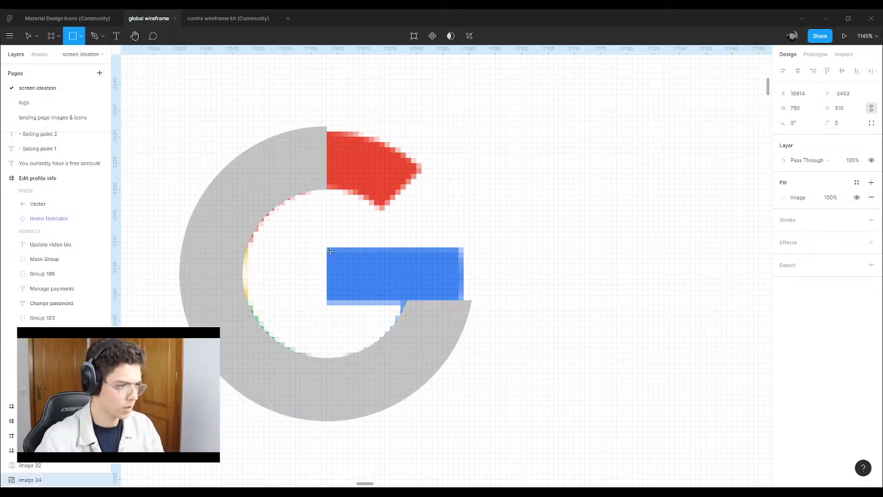
left_click_drag(327, 248, 474, 306)
scroll(474, 306, "up", 10, "ctrl")
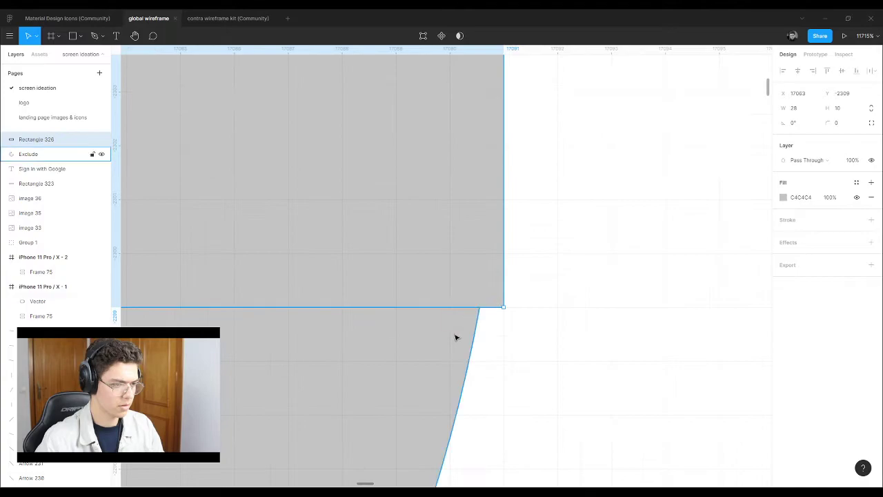
left_click_drag(446, 336, 488, 336)
key("ctrl+z")
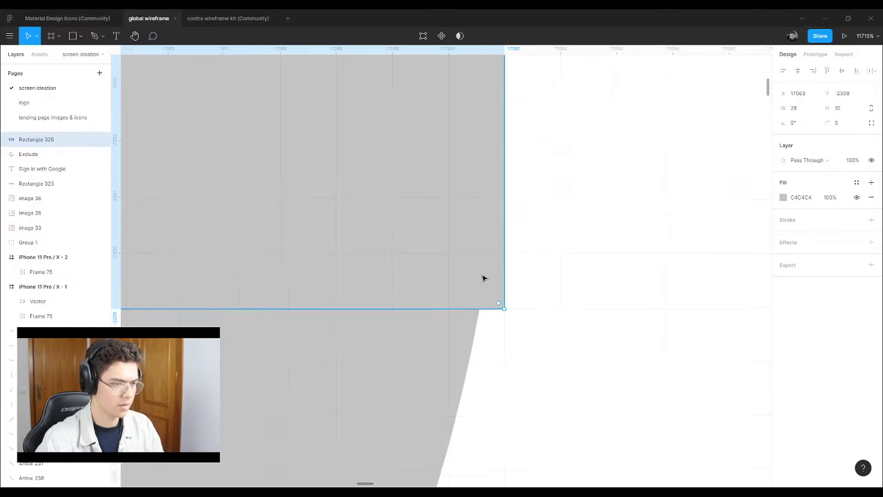
scroll(481, 276, "down", 12)
left_click(449, 318, "shift")
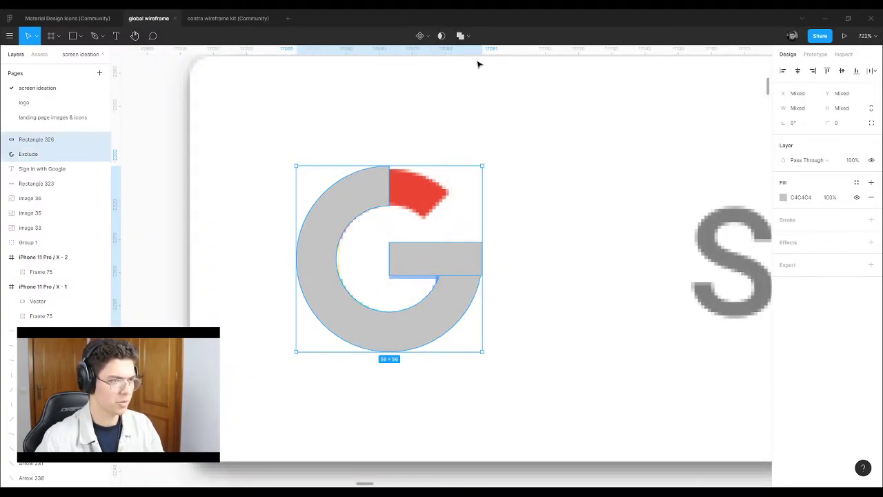
left_click(460, 35)
scroll(185, 265, "down", 4)
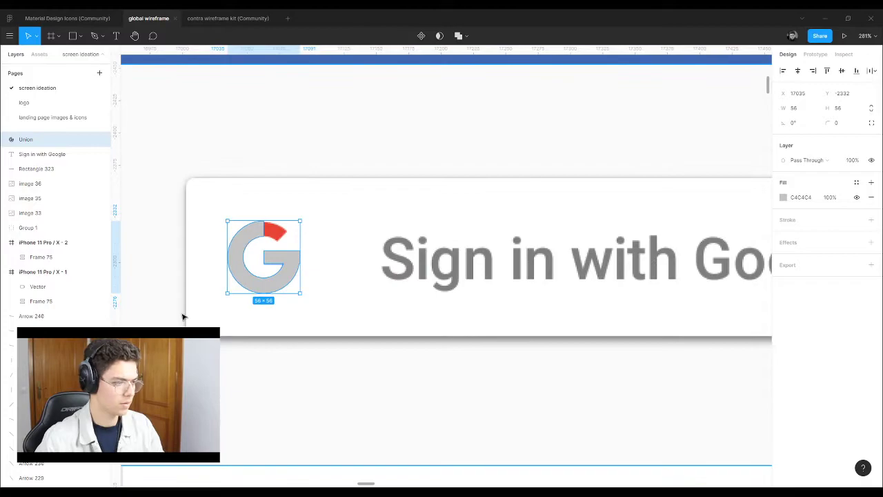
left_click(183, 317)
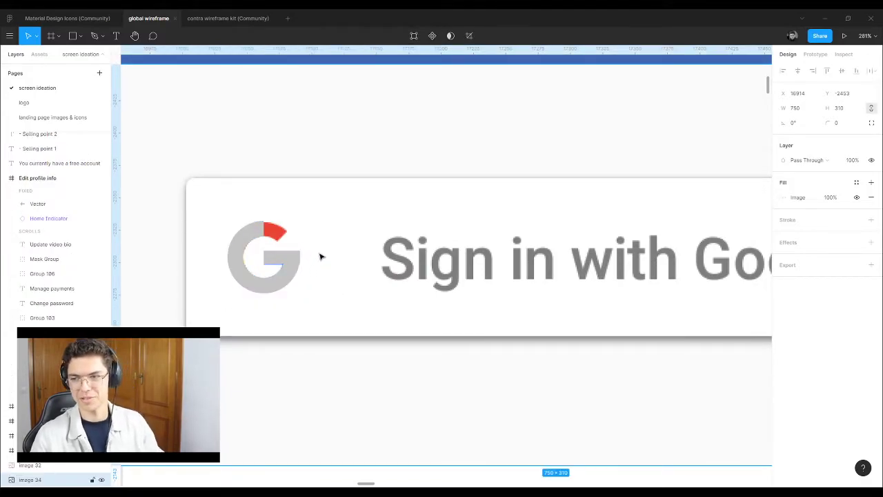
Step: Compare the grey G shape with the reference logo, move it off the logo and delete it
scroll(417, 262, "down", 3)
scroll(345, 235, "up", 8)
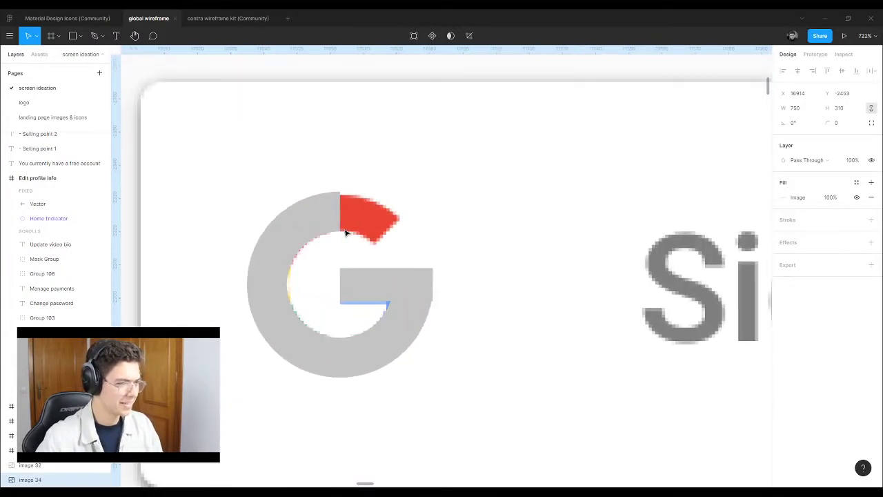
scroll(335, 212, "down", 1)
scroll(333, 214, "up", 3)
scroll(334, 215, "down", 4)
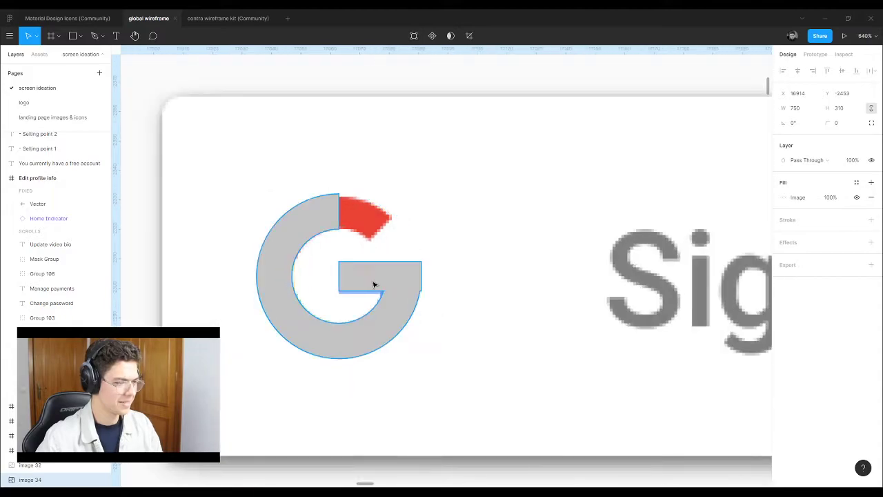
left_click(410, 289)
scroll(410, 289, "down", 5)
left_click_drag(373, 296, 374, 339)
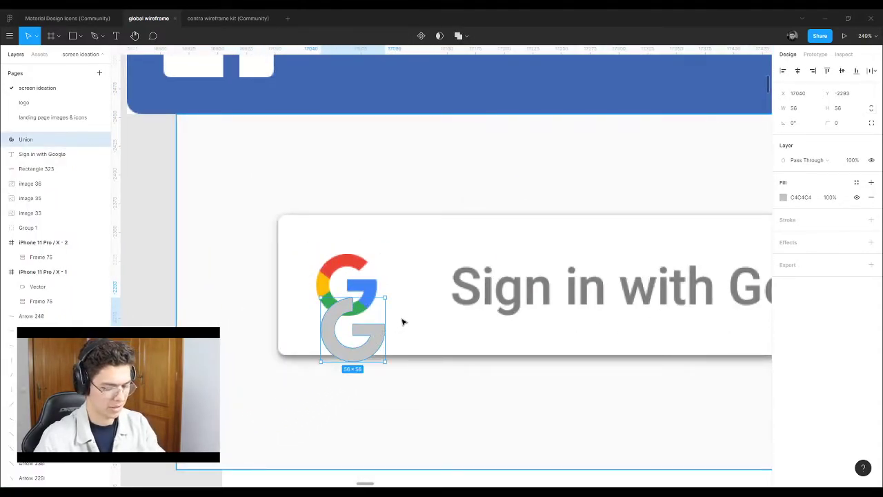
key("Delete")
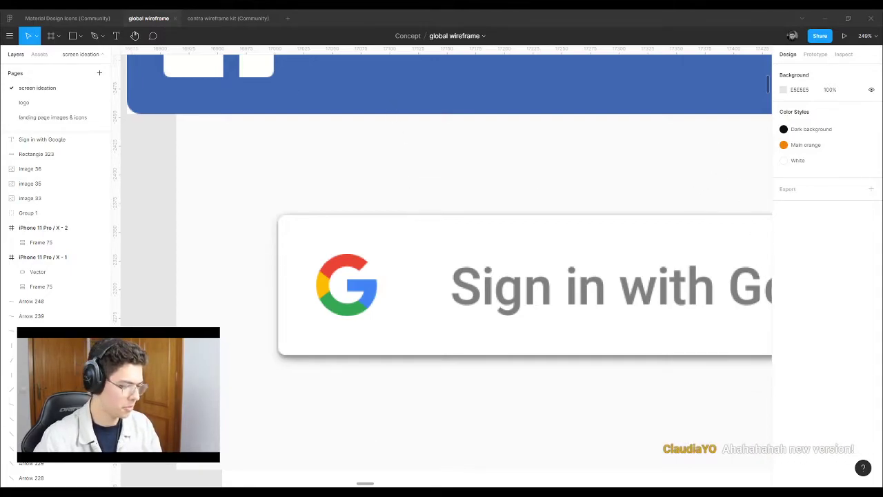
Step: Paste the copied white Google G logo image onto the canvas near the button references
left_click(371, 334)
scroll(428, 288, "down", 5)
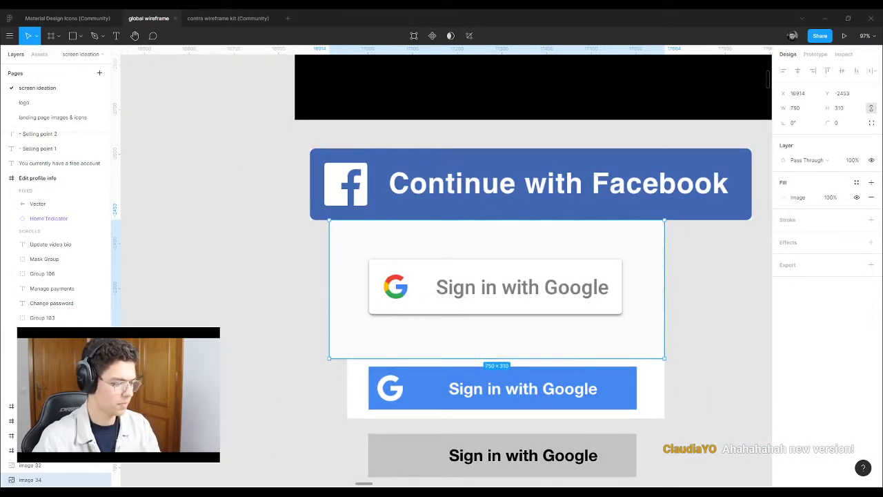
left_click(232, 316)
key("ctrl+v")
key("ctrl+z")
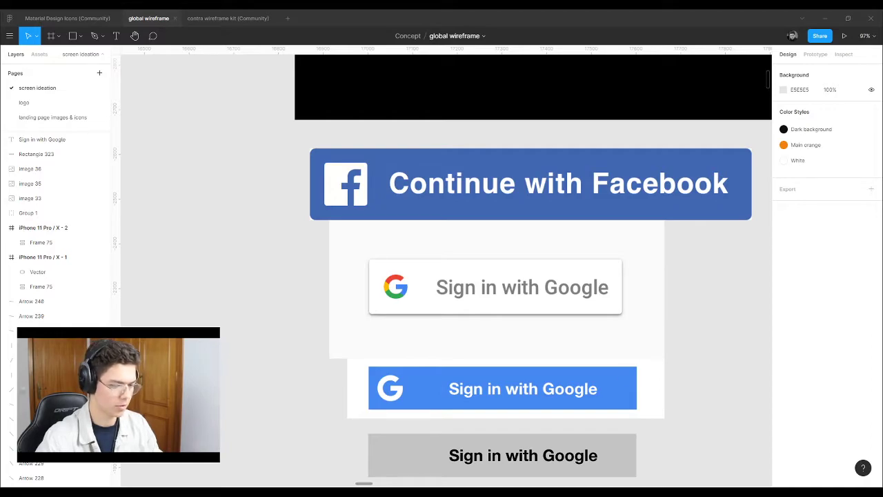
key("ctrl+v")
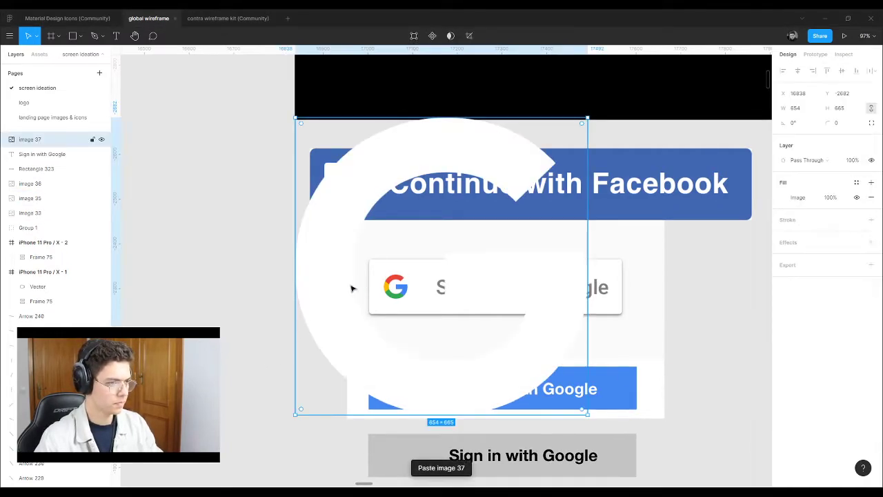
Step: Scale the white G logo down to about 51 high and place it on the grey Sign in with Google button
left_click_drag(360, 286, 222, 395)
scroll(432, 317, "down", 3)
left_click_drag(446, 175, 416, 263)
scroll(417, 263, "up", 10)
left_click_drag(462, 226, 375, 258)
scroll(376, 258, "down", 15)
Step: Move the grey Google button with its logo and label below the dark login screen and narrow it to about 534
left_click_drag(580, 307, 422, 298)
scroll(415, 296, "up", 10)
left_click_drag(291, 340, 317, 338)
left_click_drag(420, 347, 399, 343)
Step: Delete the three Login with google, facebook and Apple text lines and move the Google button into their place
left_click(411, 242)
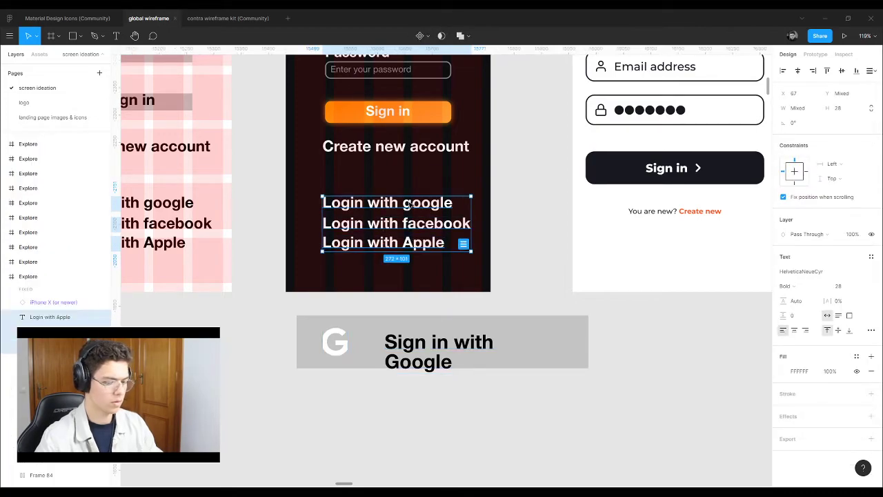
key("Delete")
left_click(442, 367)
left_click_drag(369, 325, 364, 232)
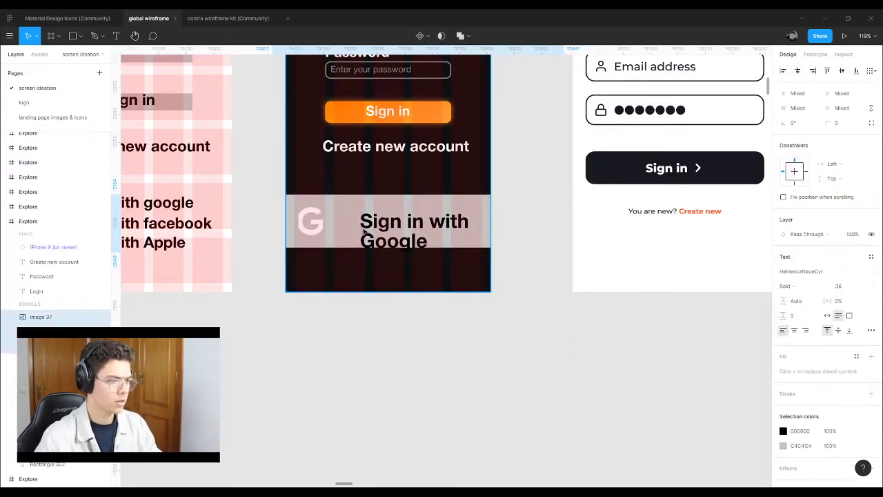
Step: Narrow the Google button with its logo and label to 231, matching the edges of the Sign in button above
scroll(312, 236, "up", 5)
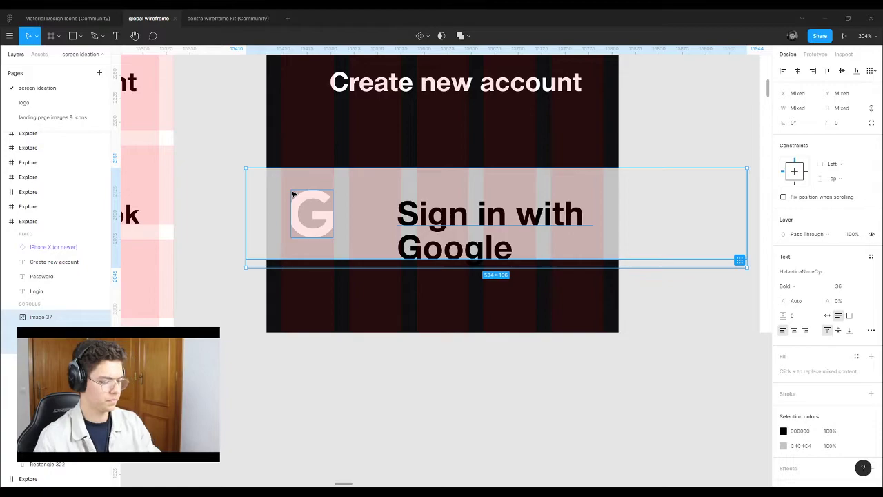
left_click_drag(251, 194, 334, 208)
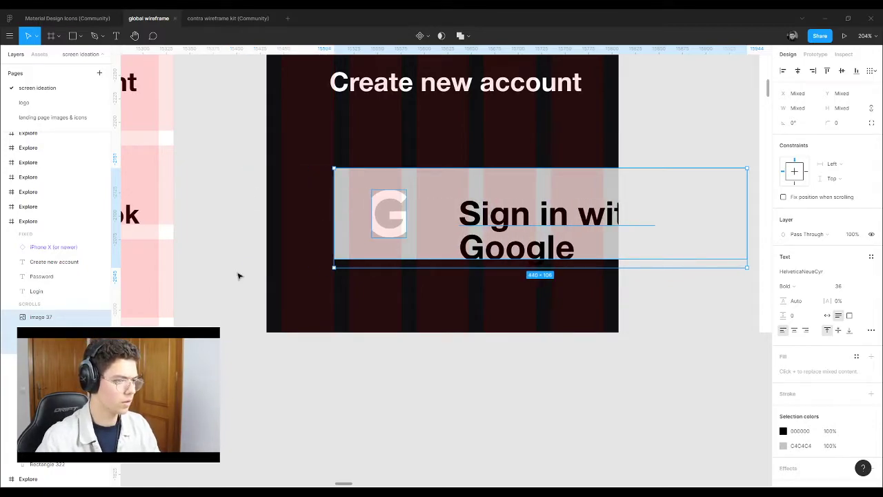
scroll(238, 274, "down", 8)
scroll(338, 161, "up", 3)
left_click_drag(472, 276, 368, 285)
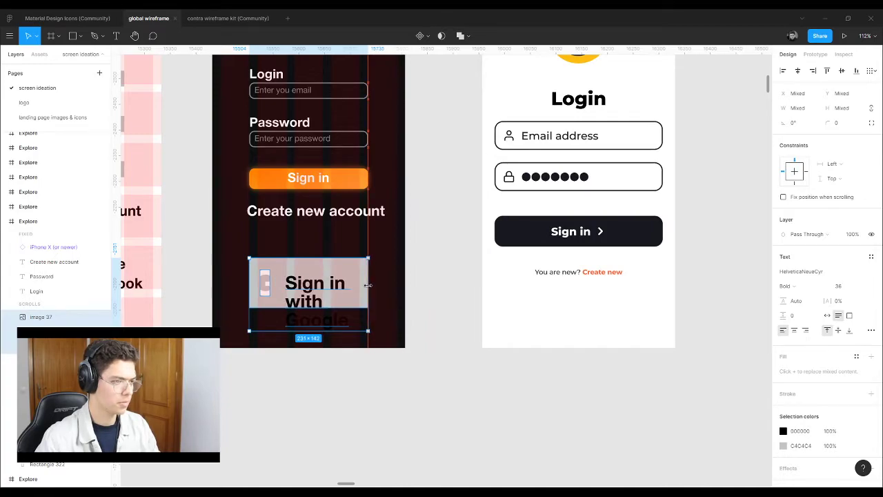
key("Escape")
Step: Try to set the squashed G logo's width to 51 with its proportions locked
scroll(235, 247, "down", 4)
scroll(244, 257, "up", 10)
left_click(268, 284)
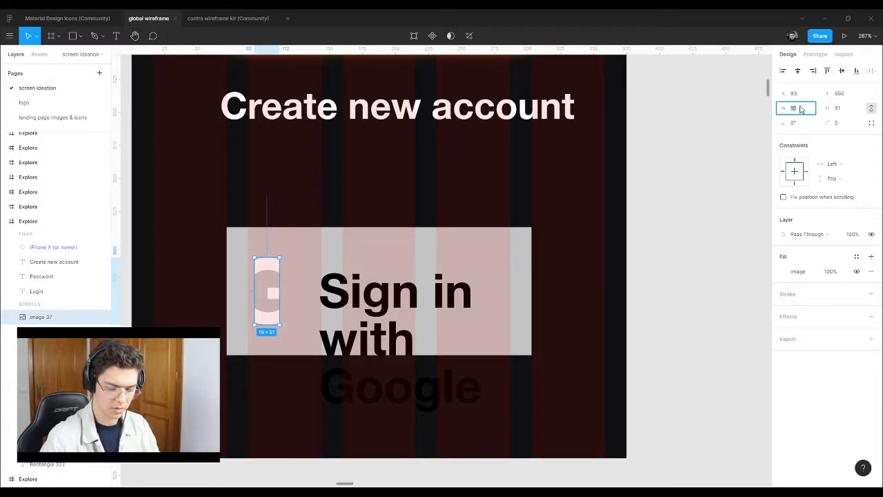
type("1")
key("Return")
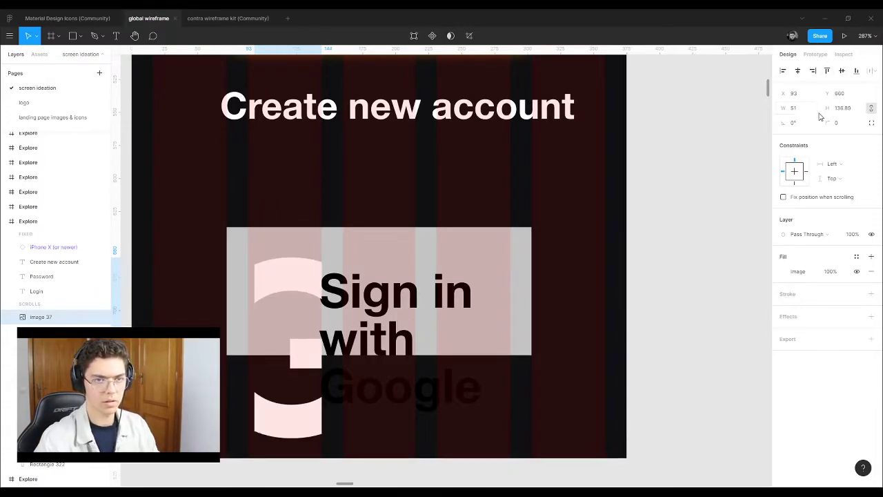
key("ctrl+z")
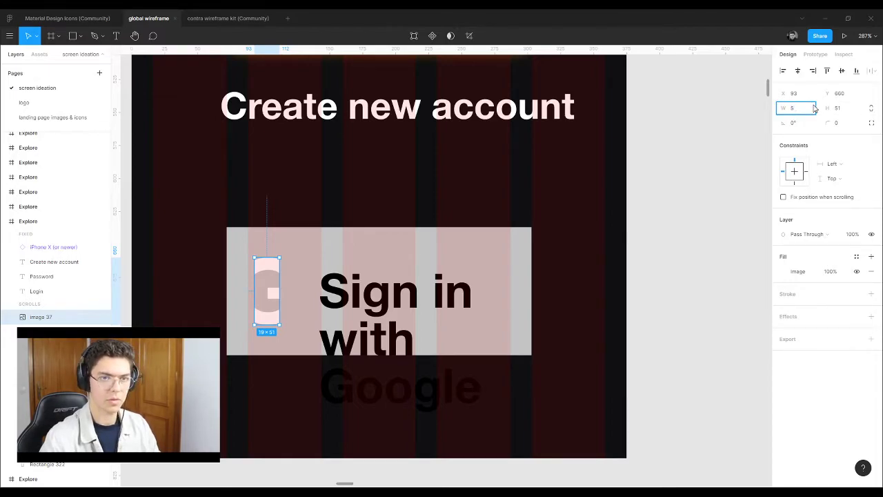
Step: Unlock the G logo's proportions and set its width to 51
key("Return")
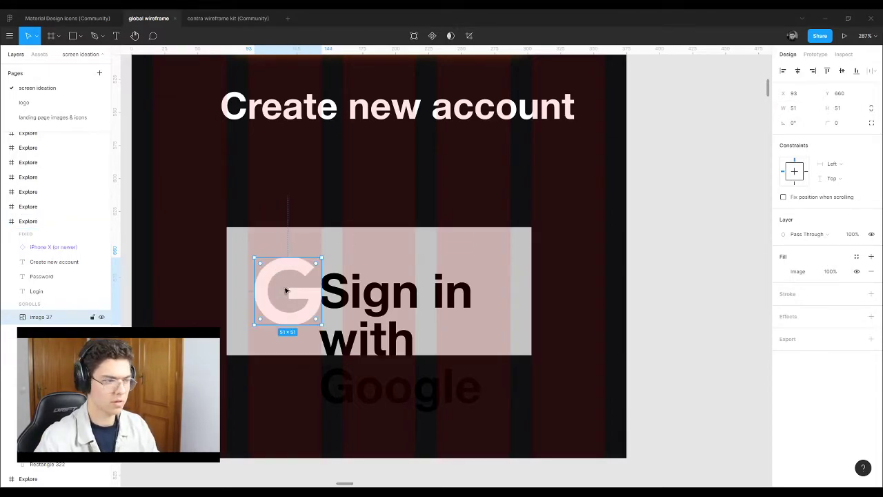
mouse_move(288, 325)
left_mouse_down()
mouse_move(290, 333)
mouse_move(287, 325)
left_mouse_up()
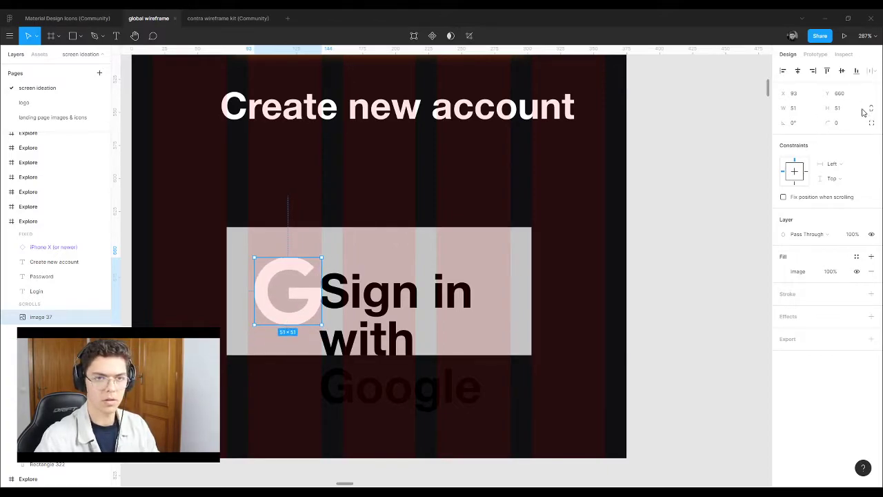
scroll(247, 276, "up", 3)
scroll(339, 263, "down", 3)
Step: Set the Sign in with Google label's font size to 20 and widen its text box to 188 for a single line
left_click(381, 247)
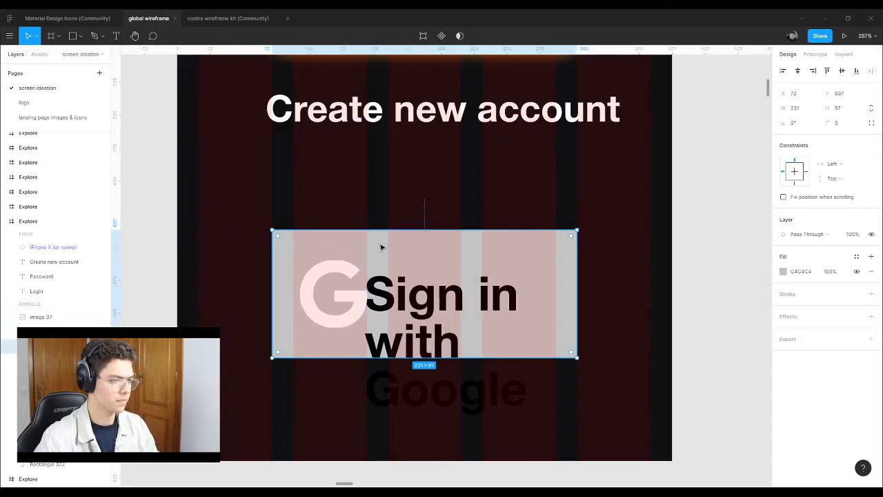
left_click(424, 302)
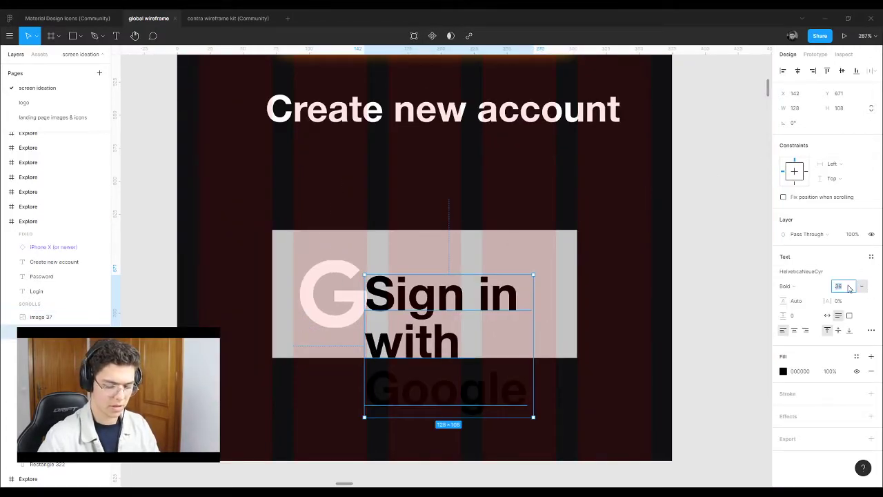
key("Return")
left_click_drag(537, 298, 577, 297)
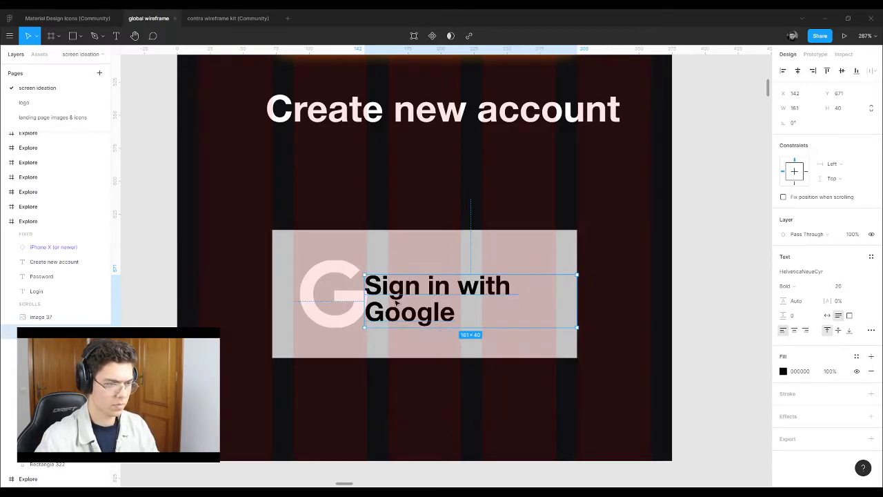
left_click_drag(363, 297, 327, 298)
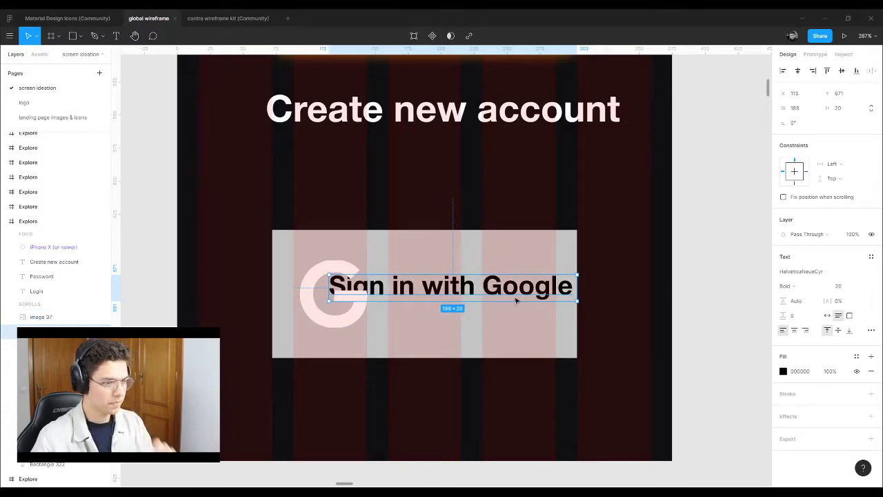
Step: Set the Sign in with Google label's font size to 18 and move it to X 139, Y 674
left_click(845, 290)
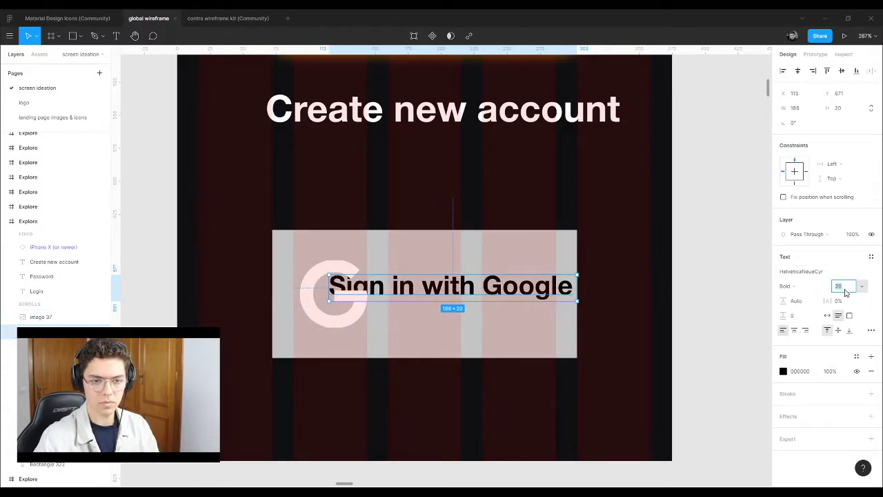
type("18")
key("Return")
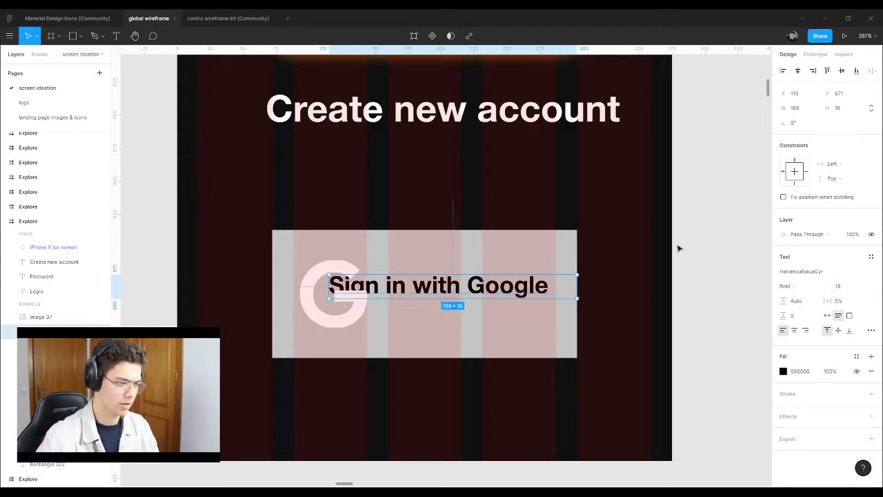
scroll(426, 291, "up", 3)
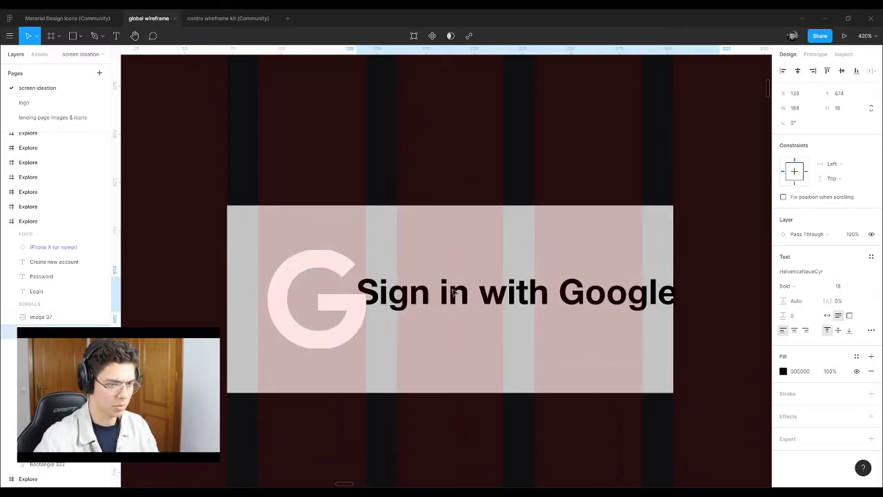
Step: Shrink the G logo to 25 × 25 and place it before the label at X 94, Y 671
left_click(312, 297)
scroll(320, 349, "up", 4)
mouse_move(330, 330)
left_mouse_down()
mouse_move(330, 343)
mouse_move(336, 327)
left_mouse_up()
left_click(430, 122)
left_click(376, 172)
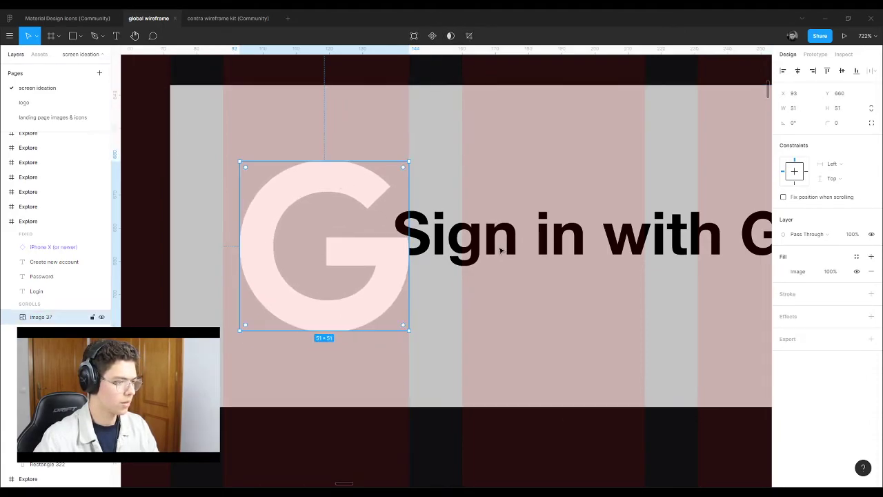
scroll(394, 230, "down", 2)
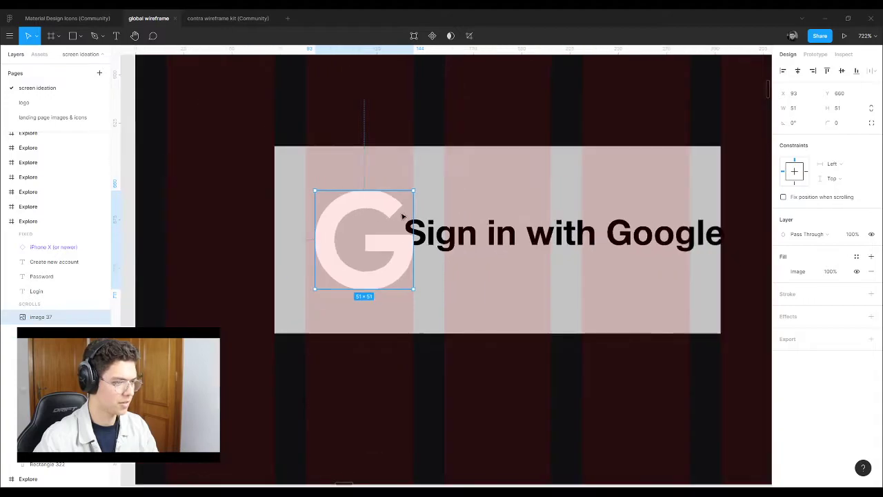
scroll(394, 230, "up", 2)
left_click_drag(432, 276, 318, 287)
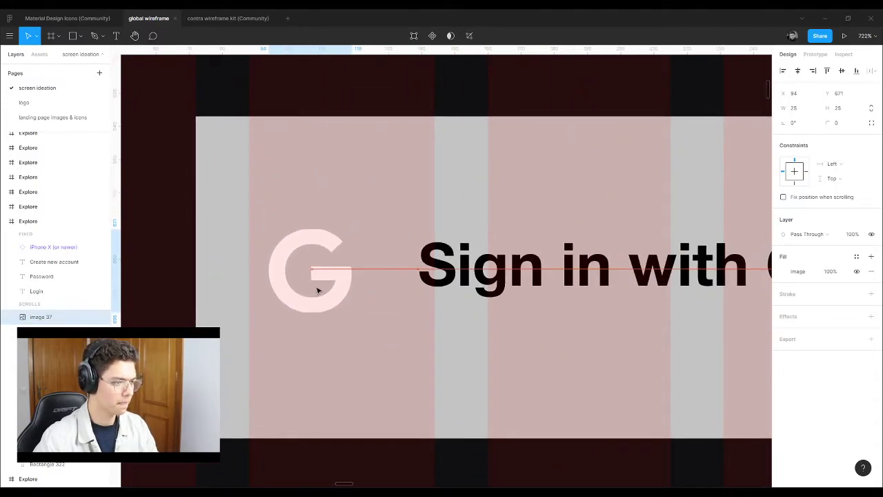
Step: Reduce the grey button rectangle's height to 38 from both edges so it fits closely around the logo and label
left_click(412, 311)
scroll(423, 340, "down", 3)
left_click_drag(423, 339, 422, 302)
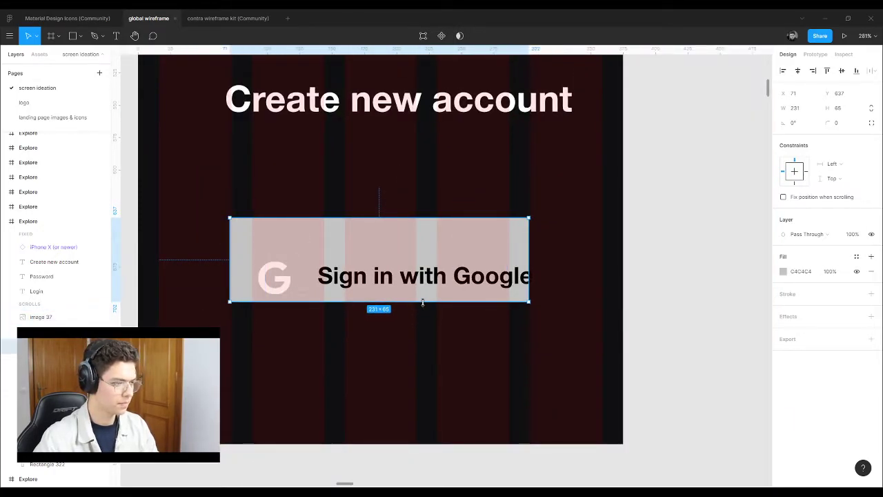
left_click_drag(384, 218, 387, 252)
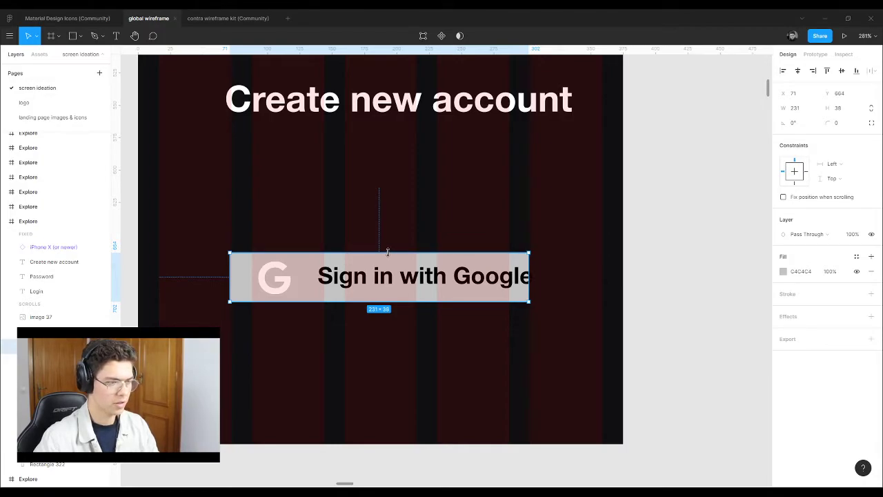
Step: Widen the grey button rectangle to 245 and set its height to 32
left_click_drag(529, 280, 548, 280)
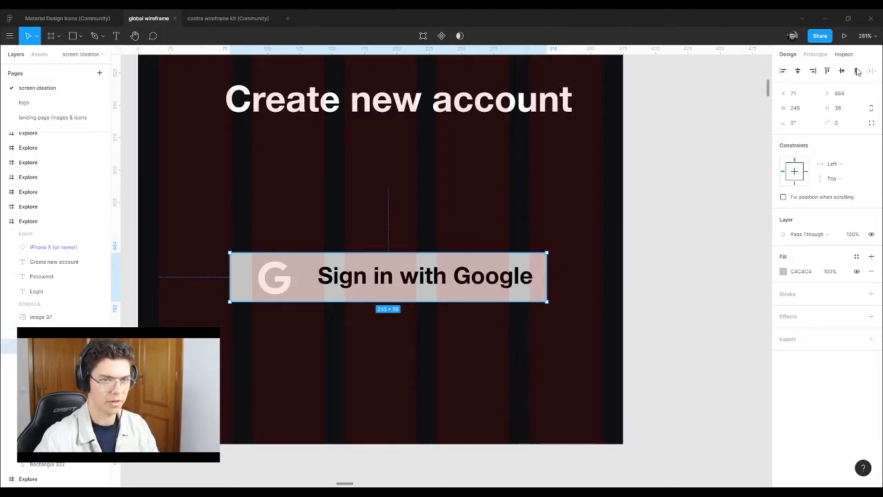
left_click(851, 110)
type("32")
key("Return")
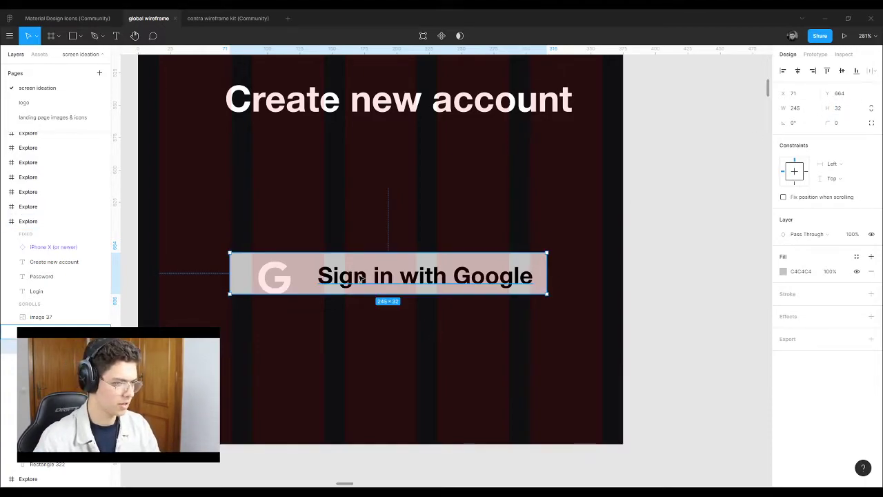
Step: Align the vertical centres of the G logo, the Sign in with Google label and the grey rectangle
left_click(283, 285)
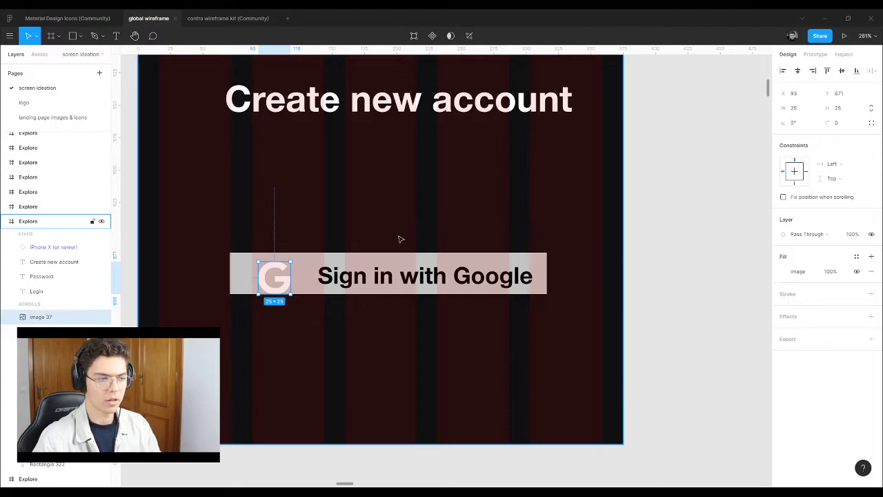
left_click(403, 264, "shift")
left_click(366, 259, "shift")
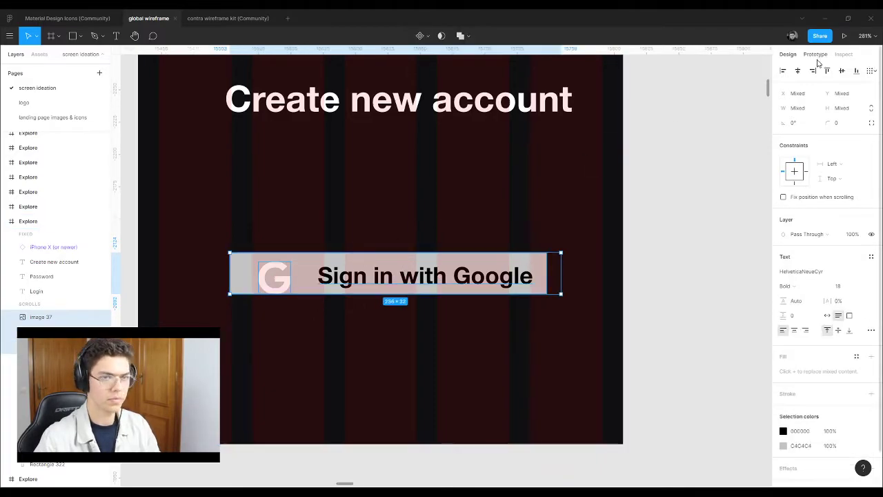
left_click(842, 71)
left_click(681, 245)
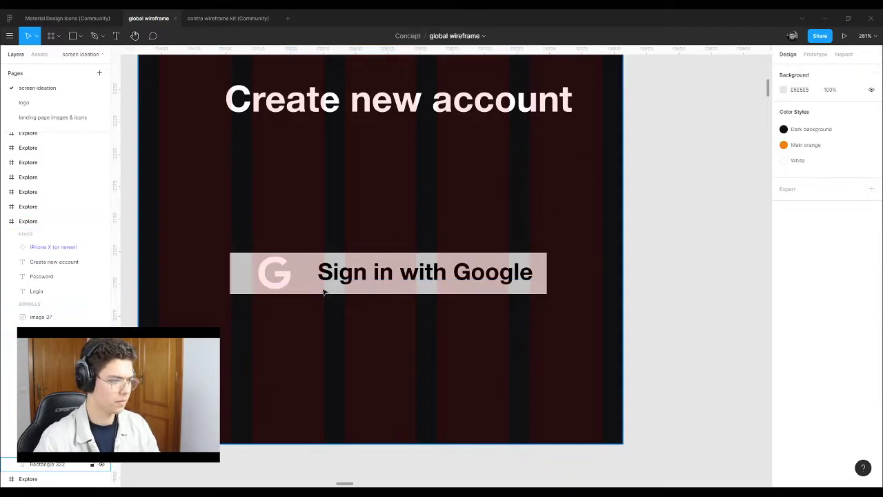
Step: Narrow the grey button rectangle to a width of 232 from its right edge
scroll(414, 283, "up", 3)
left_click(573, 277)
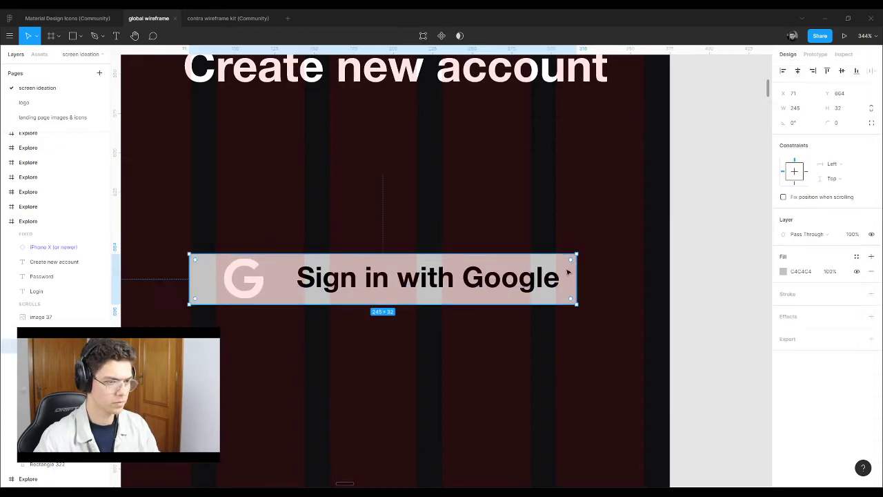
scroll(574, 277, "down", 3)
scroll(576, 277, "up", 2)
left_click_drag(575, 277, 559, 278)
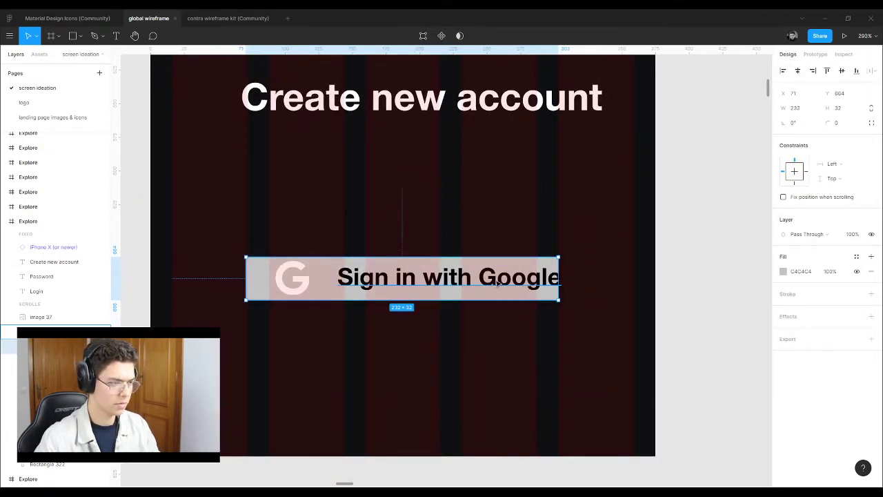
Step: Trim the Sign in with Google text box to a width of 168 and move it to X 119
left_click(516, 284)
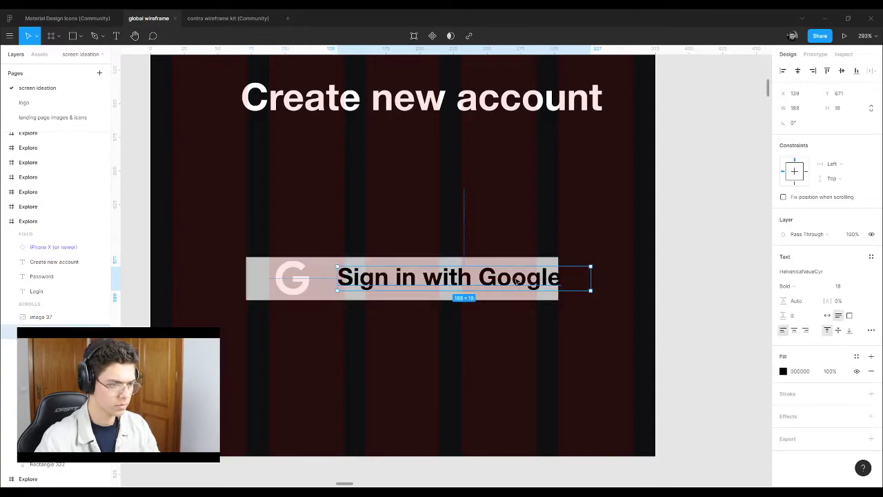
left_click_drag(591, 277, 564, 281)
left_click_drag(339, 274, 312, 273)
Step: Move the G logo to X 83, Y 668 inside the grey button
left_click(304, 277)
scroll(311, 275, "up", 5)
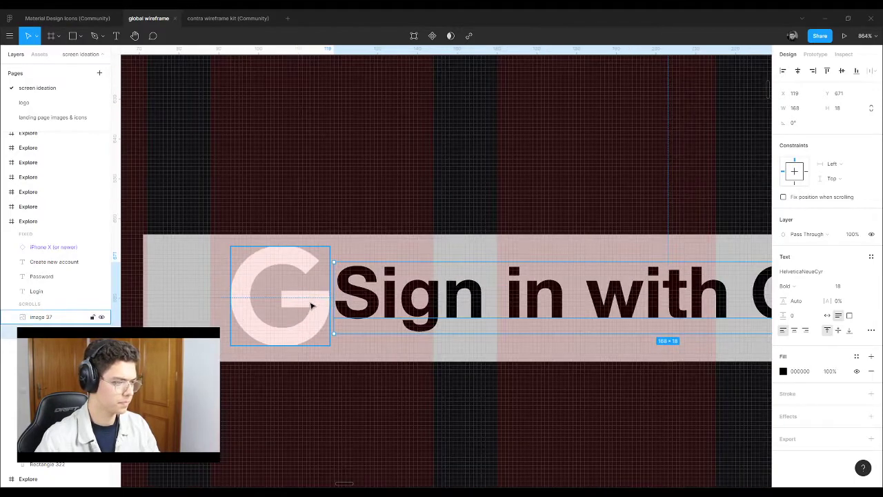
left_click_drag(285, 306, 274, 308)
scroll(241, 302, "down", 6)
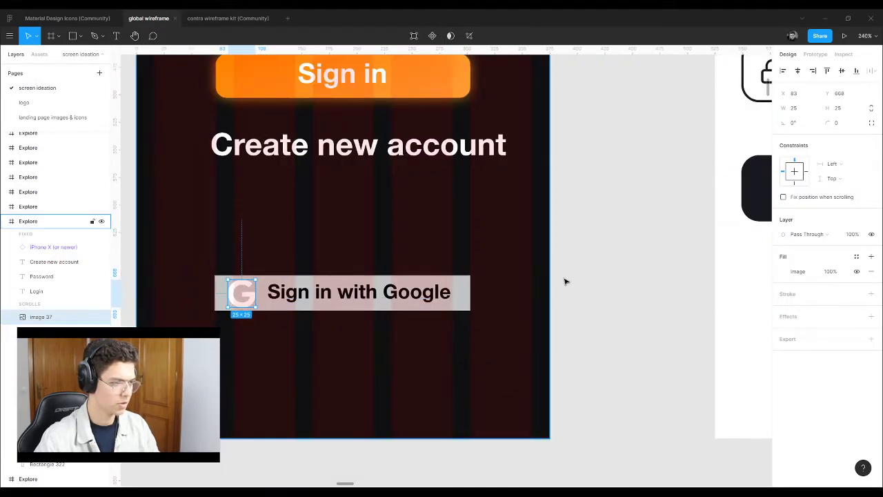
left_click(557, 283)
Step: Set the grey button rectangle's corner radius to 10
left_click(472, 302)
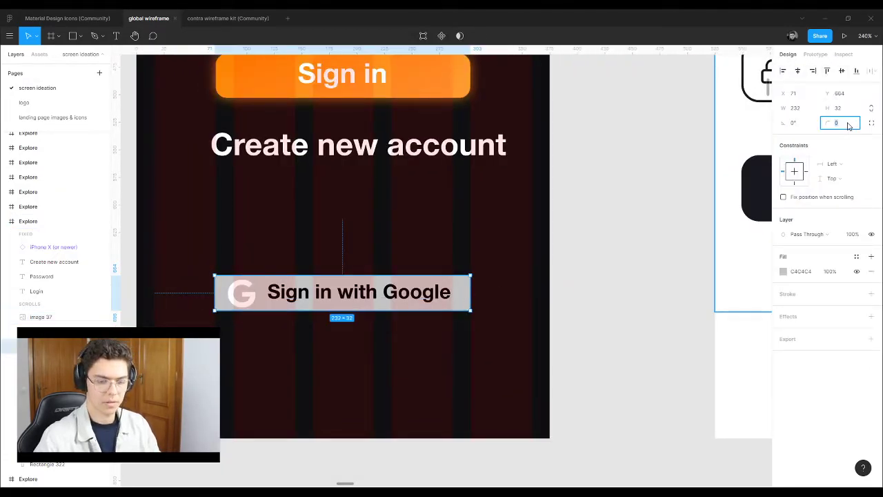
type("10")
key("Return")
left_click(597, 239)
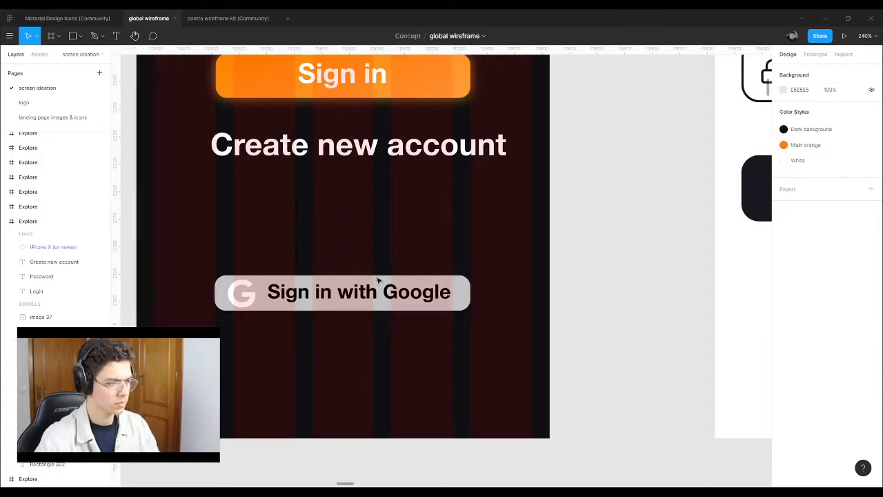
Step: Set the Sign in with Google label's vertical text alignment to middle and nudge it down to Y 672
scroll(269, 290, "up", 1)
scroll(270, 289, "up", 1)
left_click(334, 308)
left_click(349, 327, "shift")
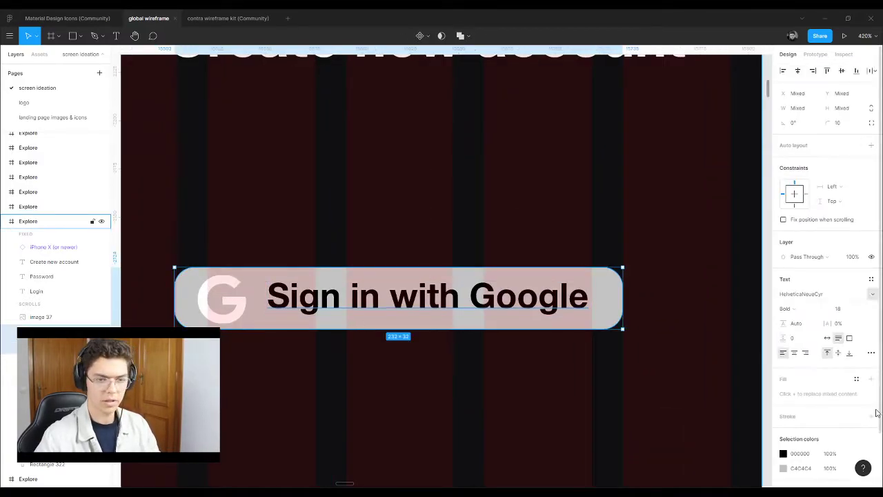
left_click(838, 353)
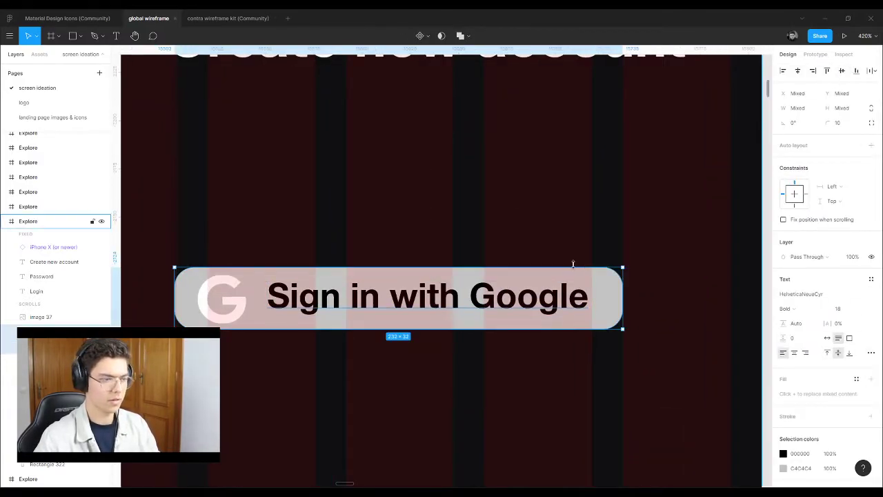
left_click(31, 221)
left_click(463, 302)
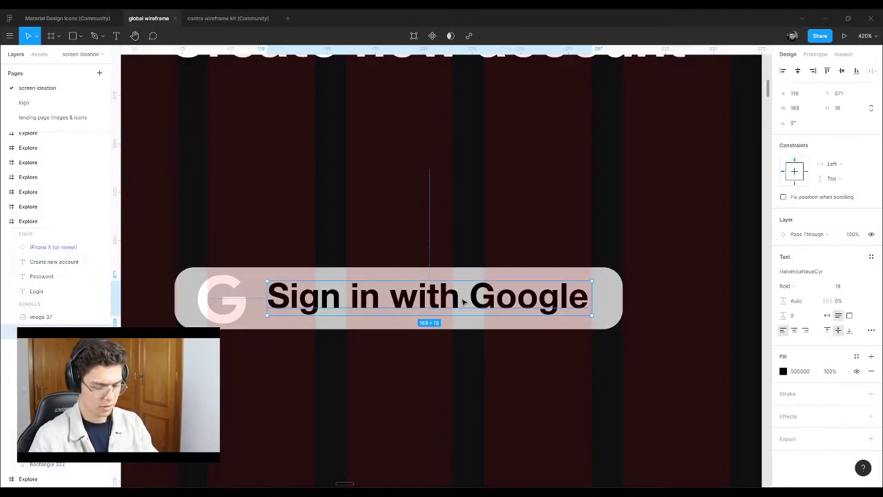
key("Down")
key("Down")
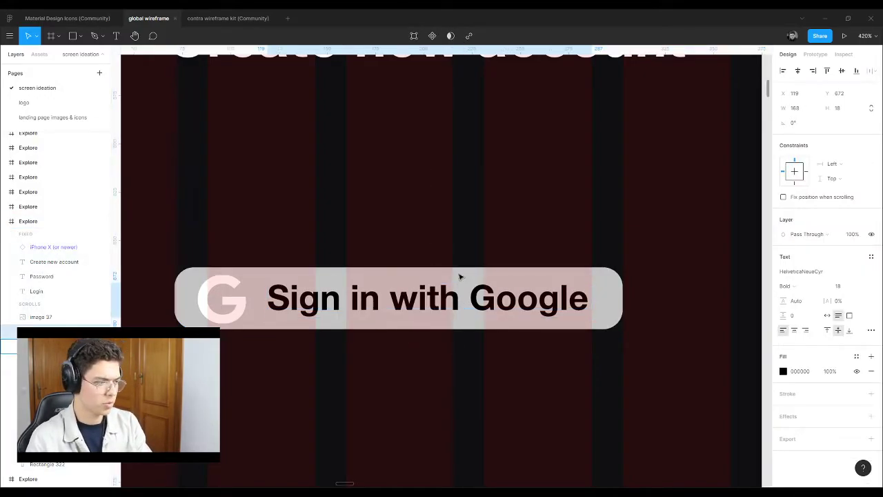
key("Escape")
Step: Bring the white Sign in with Google reference image directly below the dark login frame at X 15333, Y -1976
left_click(207, 294)
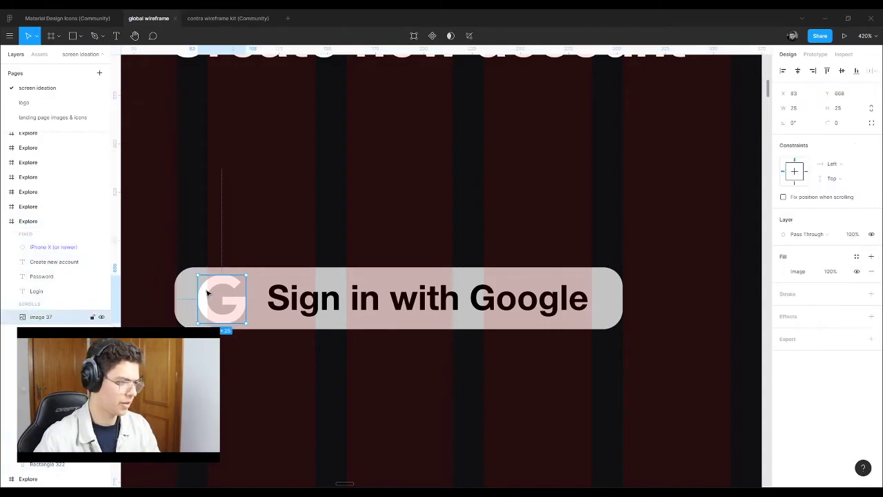
scroll(219, 295, "down", 3)
scroll(295, 274, "up", 3)
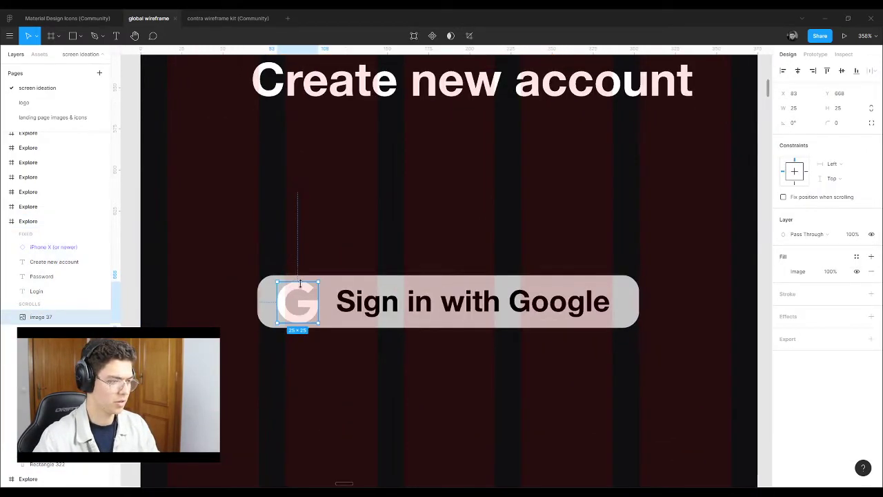
scroll(367, 290, "down", 4)
scroll(275, 294, "down", 5)
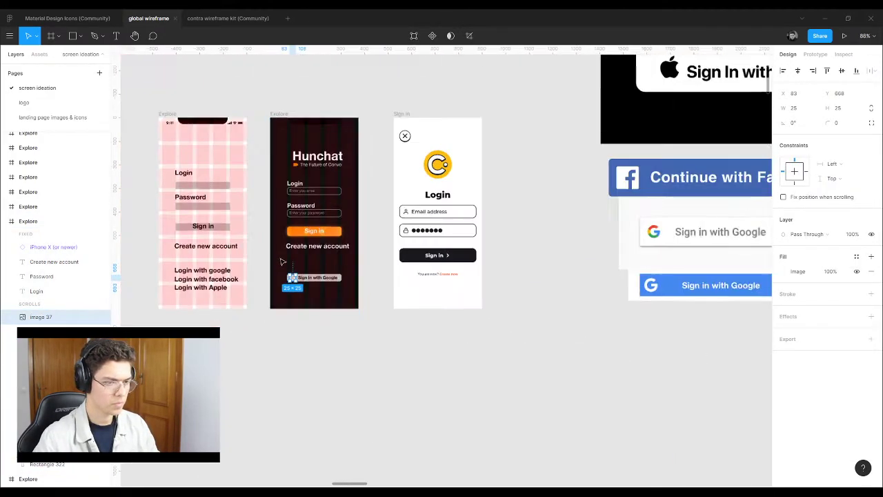
scroll(529, 248, "up", 4)
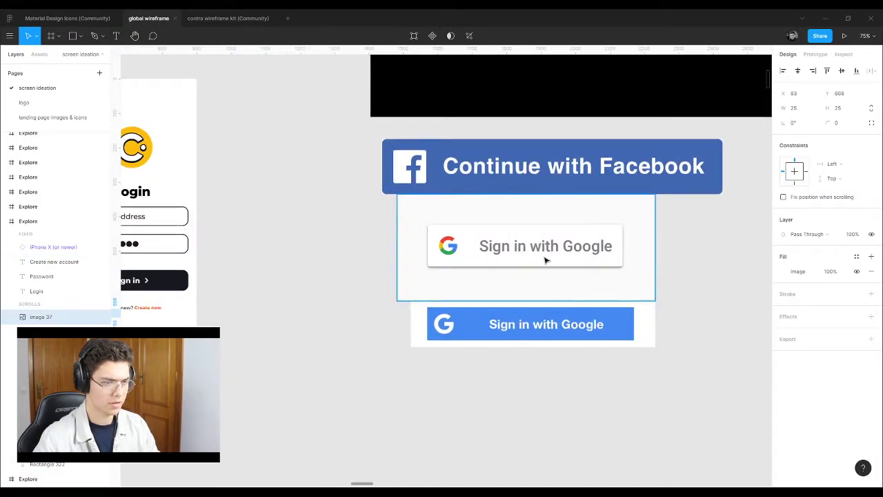
scroll(673, 269, "down", 3)
left_click_drag(597, 256, 283, 355)
scroll(203, 306, "up", 5)
scroll(272, 310, "down", 3)
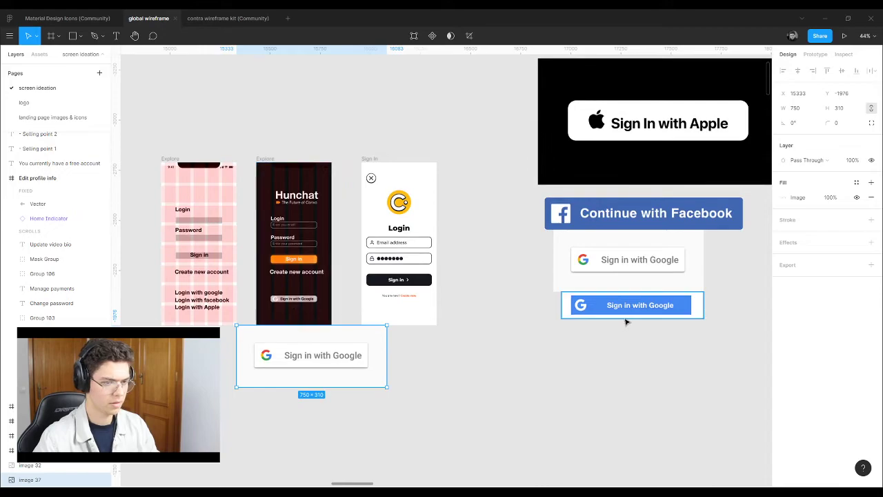
scroll(227, 342, "up", 5)
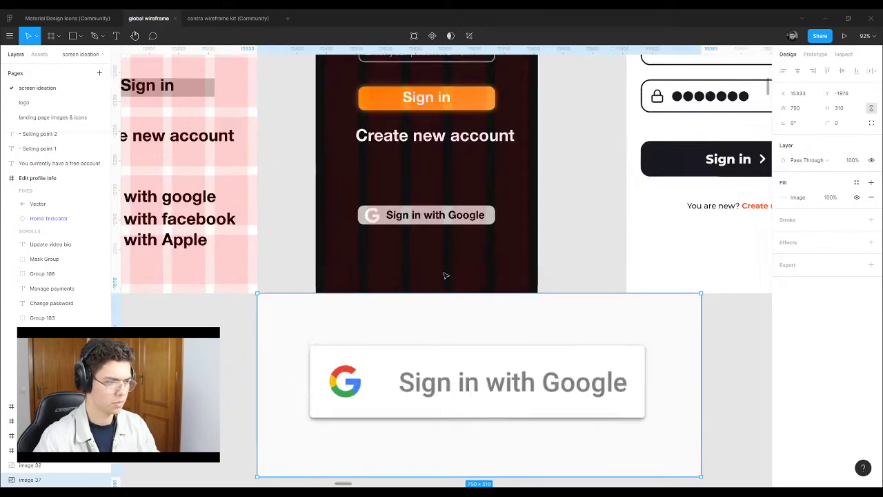
Step: Recolour the button's Sign in with Google label with grey 7F7F7F sampled from the reference image's text
left_click(459, 215)
key("i")
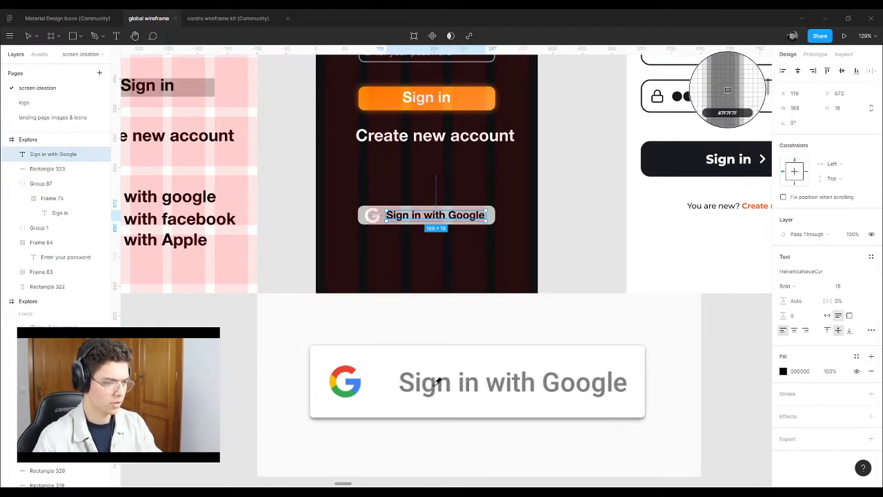
left_click(437, 382)
left_click(516, 209)
Step: Fill the button rectangle with white FFFFFF sampled from the reference image's button
left_click(491, 215)
key("i")
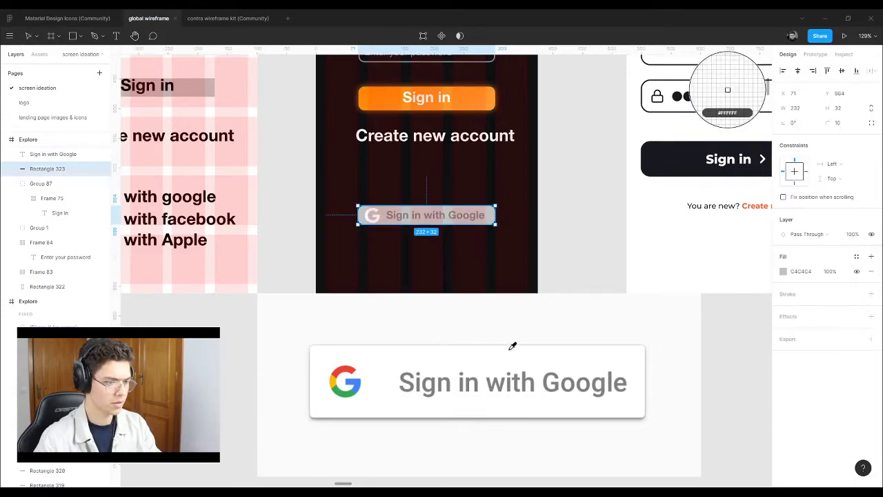
left_click(513, 345)
left_click(553, 279)
key("ctrl+v")
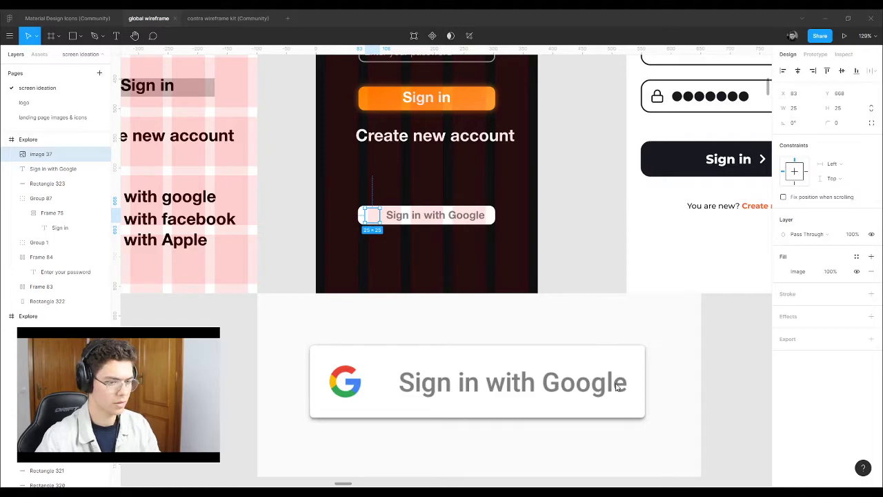
left_click(375, 332)
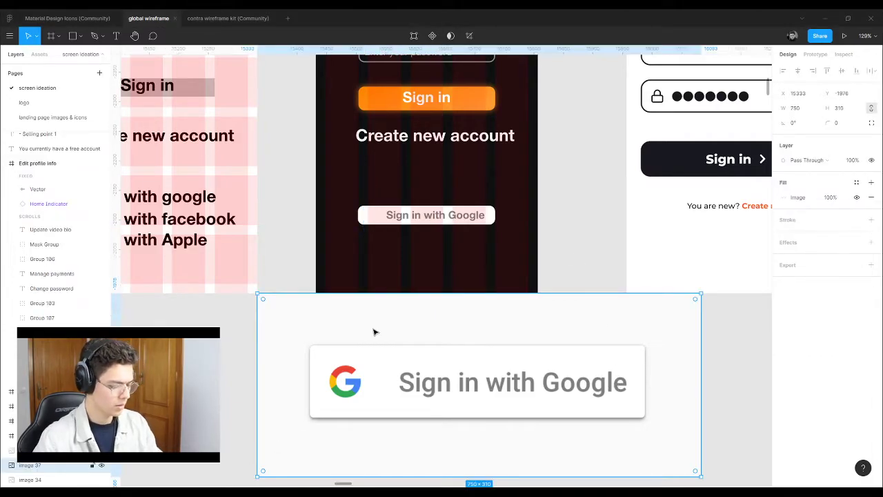
key("ctrl+alt+v")
key("ctrl+z")
key("ctrl+z")
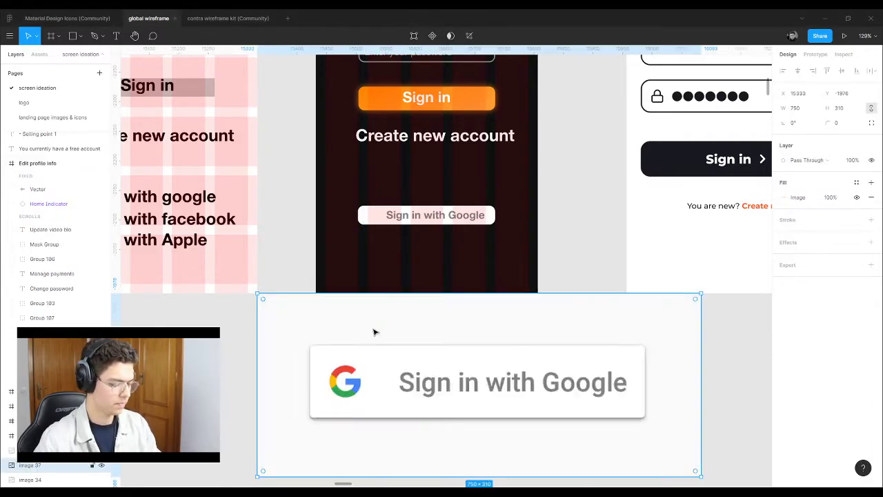
Step: Paste the coloured Google G logo and move it to the left end of the white button
key("ctrl+v")
left_click_drag(738, 251, 453, 269)
scroll(452, 244, "up", 5)
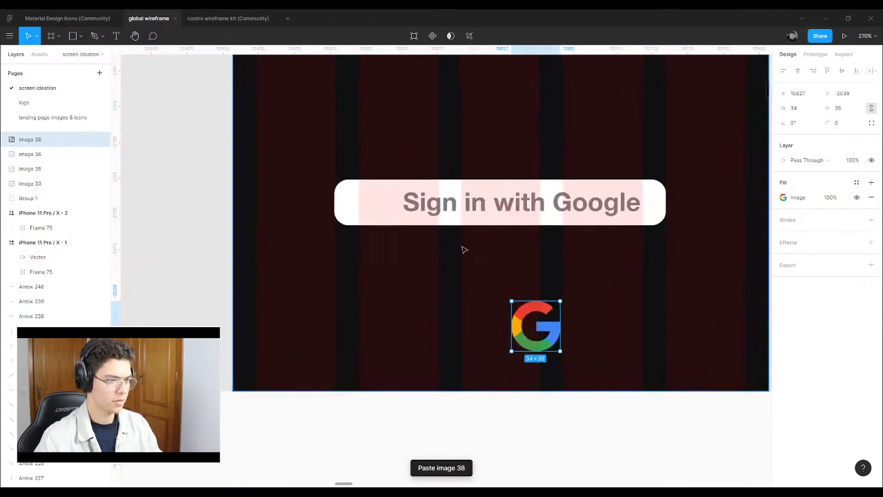
left_click_drag(528, 311, 357, 228)
scroll(355, 221, "up", 5)
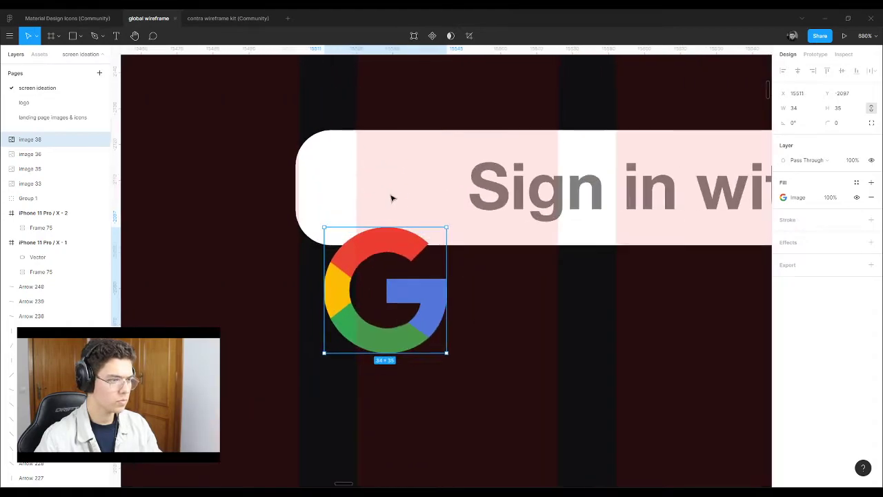
Step: Delete the old white G logo and fit the coloured one in its place, shrunk to 16 × 17
left_click(392, 177)
key("Delete")
left_click_drag(423, 295, 428, 190)
left_click_drag(399, 248, 391, 213)
left_click_drag(386, 118, 389, 152)
Step: Align the vertical centres of the white rectangle, the Sign in with Google label and the coloured G logo
left_click(335, 173)
left_click(528, 188, "shift")
left_click(389, 181, "shift")
left_click(842, 70)
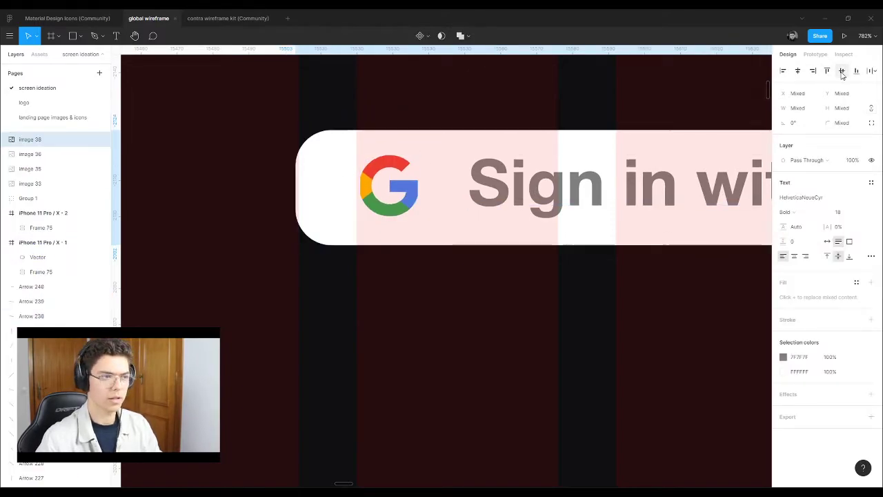
left_click(476, 252)
left_click(400, 193)
scroll(375, 190, "up", 3)
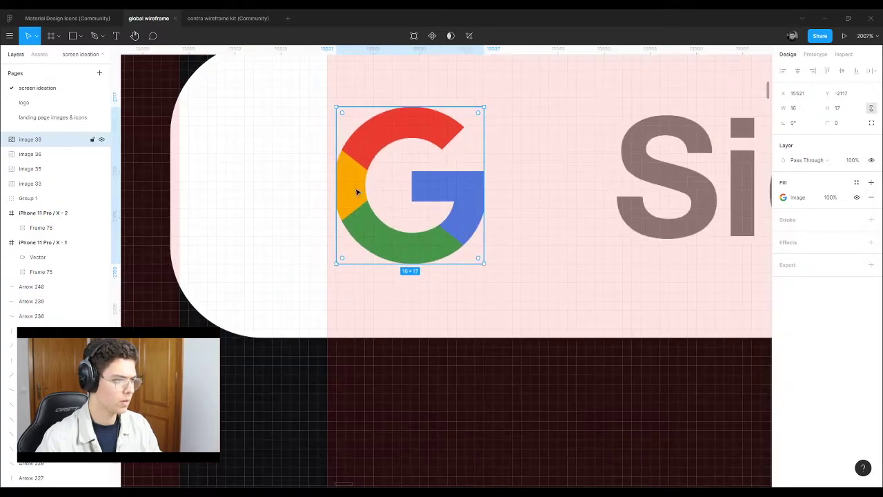
double_click(345, 172)
left_click_drag(332, 176, 269, 180)
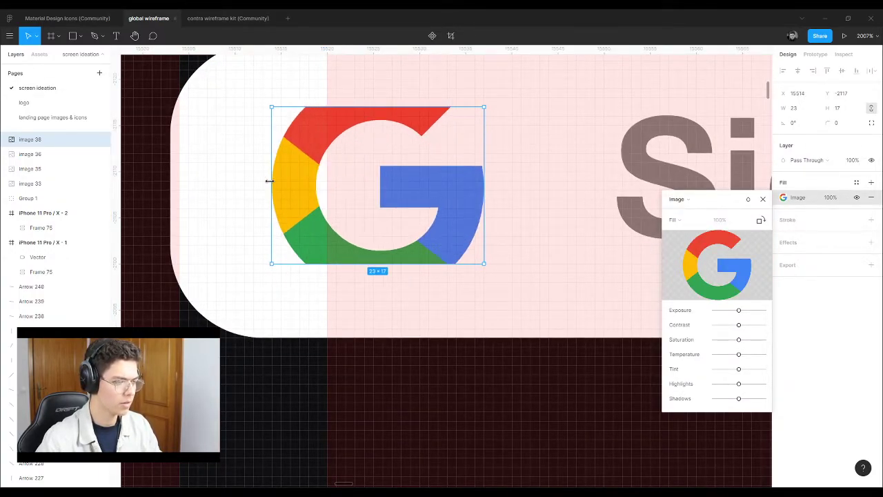
key("ctrl+z")
left_click_drag(337, 266, 272, 298)
key("ctrl+z")
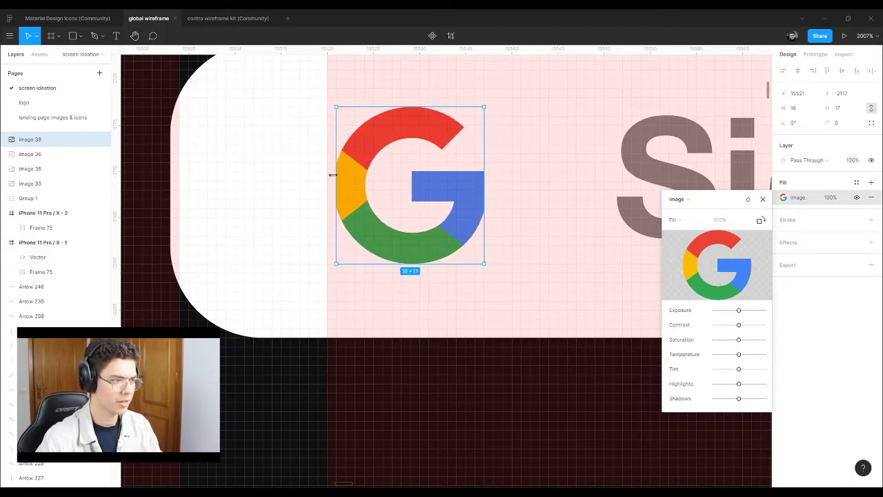
left_click_drag(333, 176, 321, 176)
left_click_drag(390, 266, 392, 310)
key("ctrl+z")
key("ctrl+z")
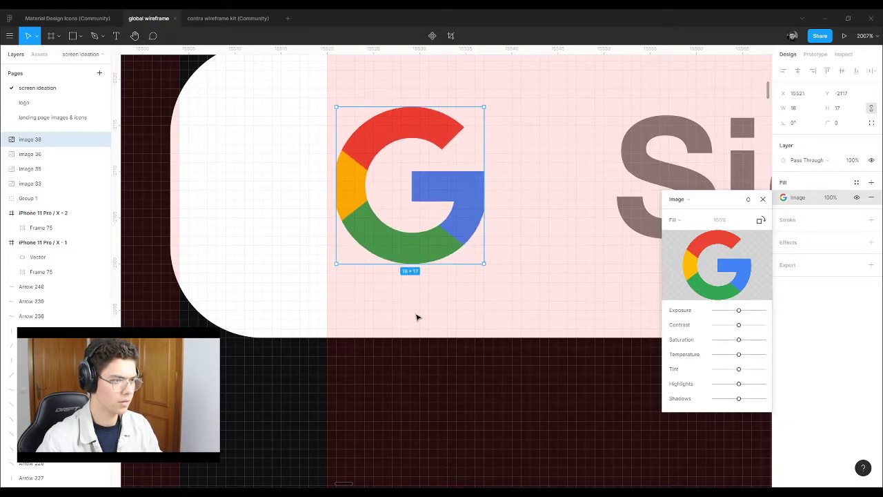
left_click(762, 199)
left_click(518, 209)
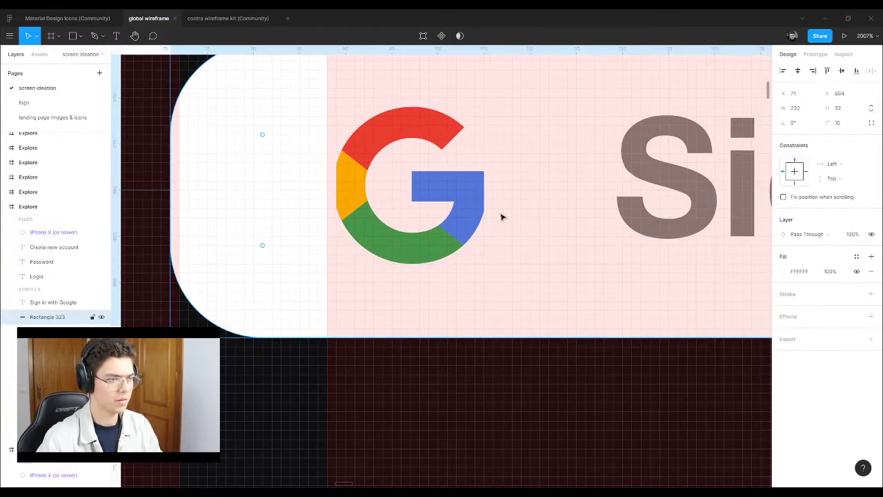
Step: Set the Sign in with Google label's font size to 16 and align its text to the right
scroll(213, 220, "down", 5)
scroll(291, 194, "down", 4)
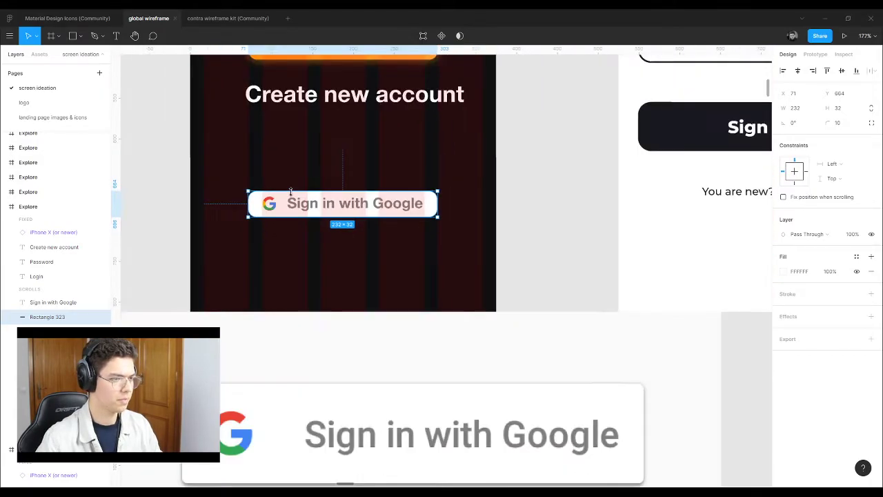
left_click(456, 215)
scroll(287, 182, "up", 1)
scroll(287, 182, "up", 3)
left_click(348, 218)
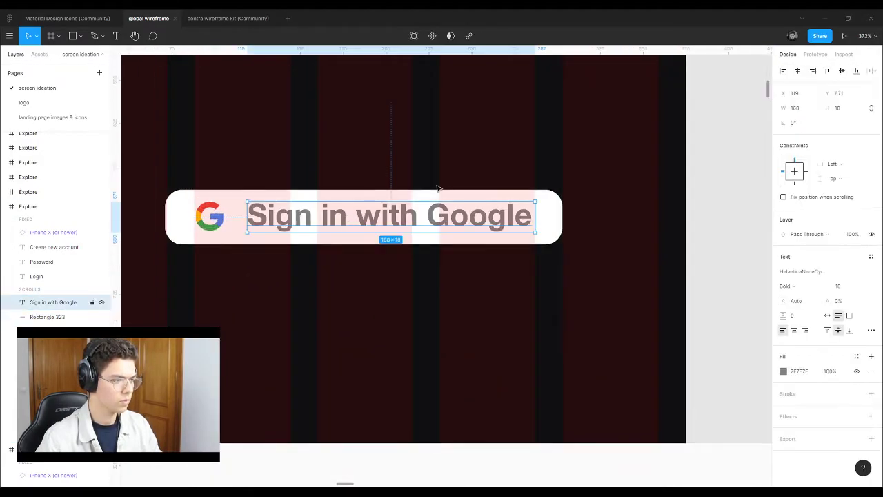
left_click(850, 289)
type("16")
key("Return")
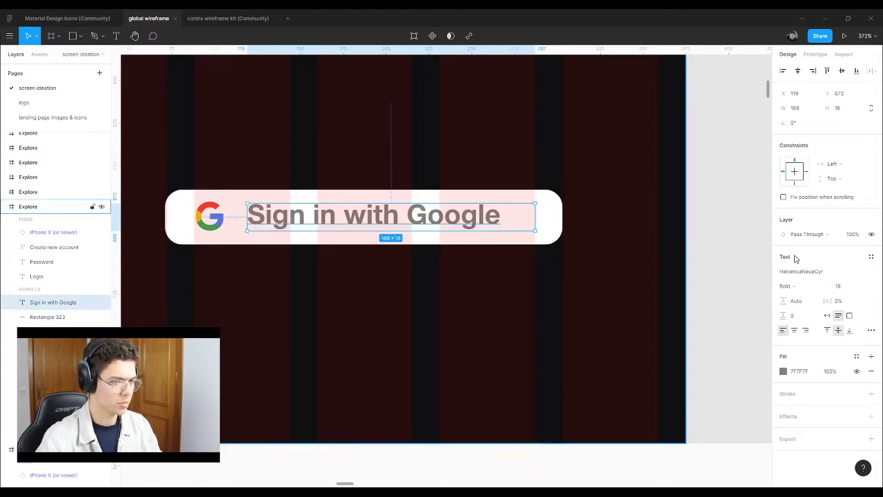
left_click(805, 331)
Step: Nudge the Sign in with Google label down to Y 674 and move the coloured G logo closer to the text
left_click_drag(400, 221, 400, 225)
mouse_move(216, 222)
left_mouse_down()
mouse_move(245, 229)
mouse_move(232, 219)
left_mouse_up()
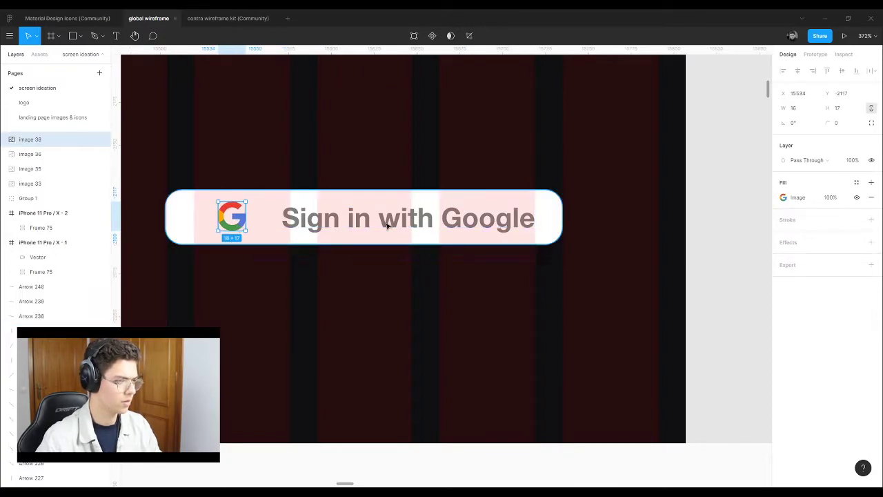
left_click(686, 236)
scroll(418, 222, "down", 5)
scroll(417, 222, "down", 3)
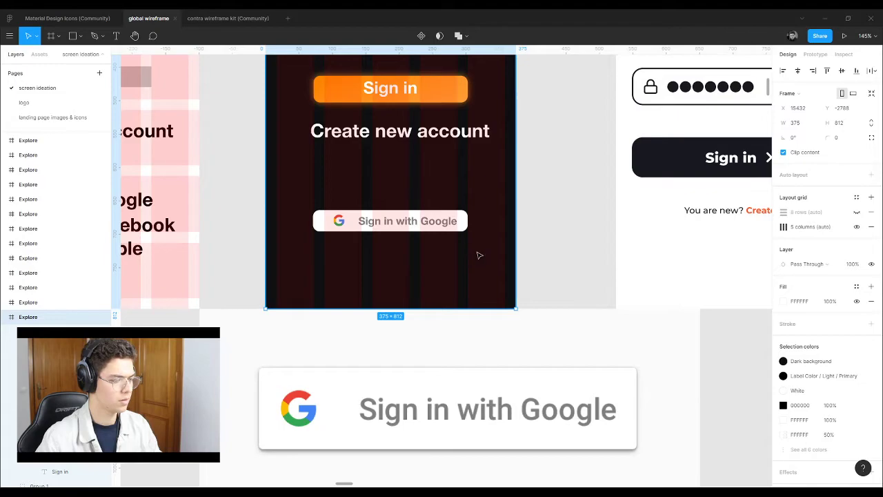
Step: Narrow the white button rectangle from both ends to 199 wide, spanning the three middle grid columns
scroll(361, 223, "up", 5)
left_click(158, 226)
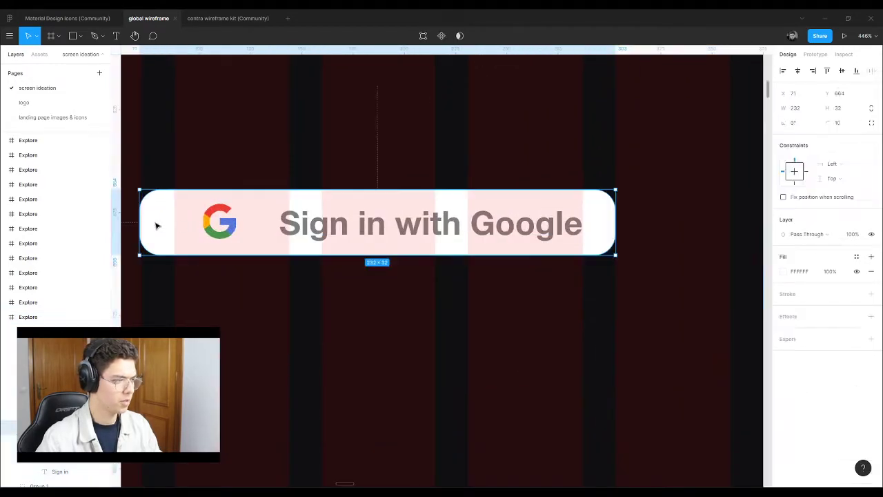
left_click_drag(140, 220, 175, 221)
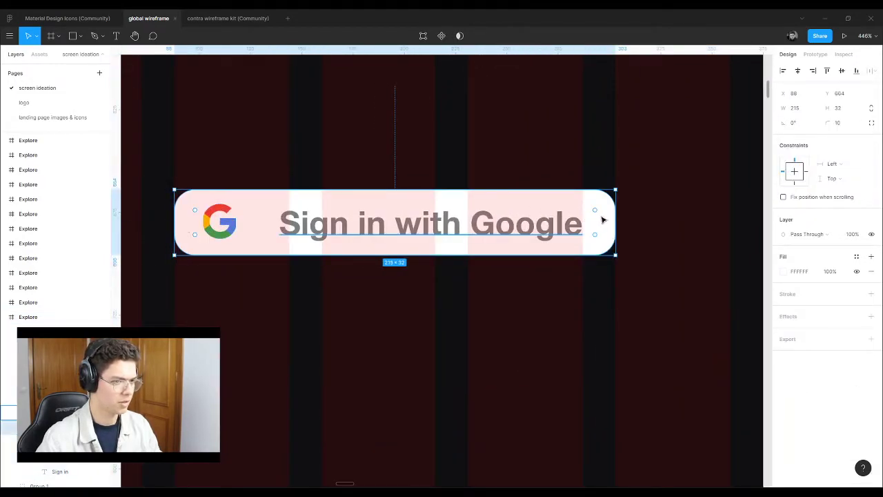
left_click_drag(616, 221, 584, 221)
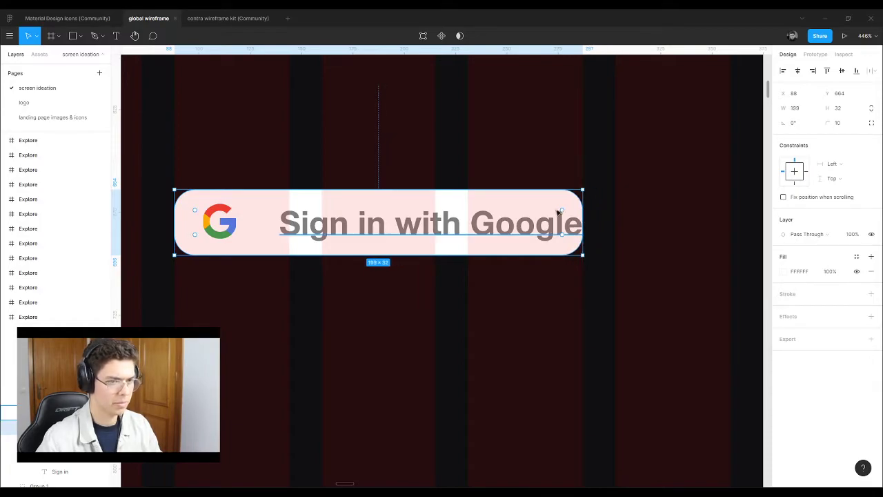
Step: Narrow the Sign in with Google text box to 157 wide, pulling its right edge in from the button's end
left_click(459, 229)
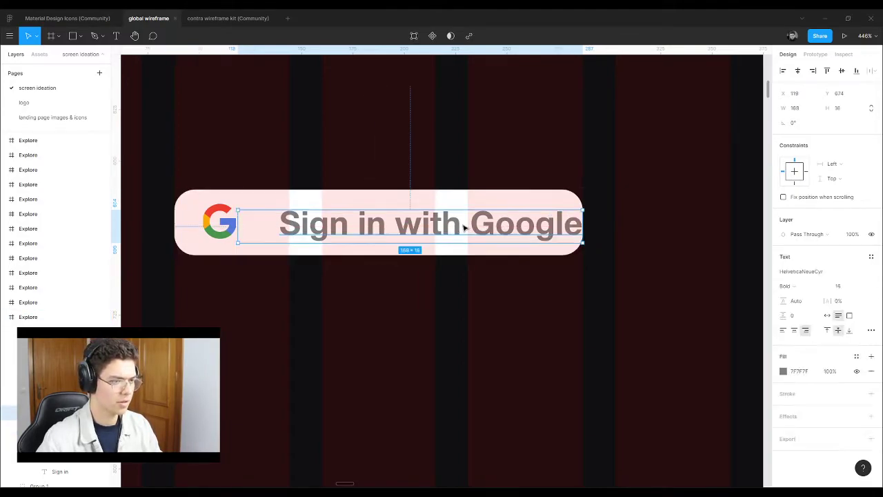
left_click_drag(584, 222, 561, 221)
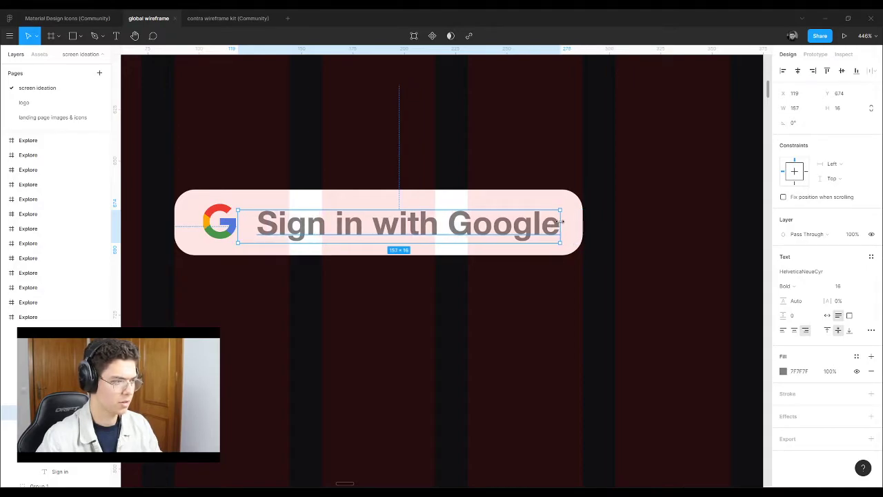
key("Escape")
scroll(339, 174, "down", 5)
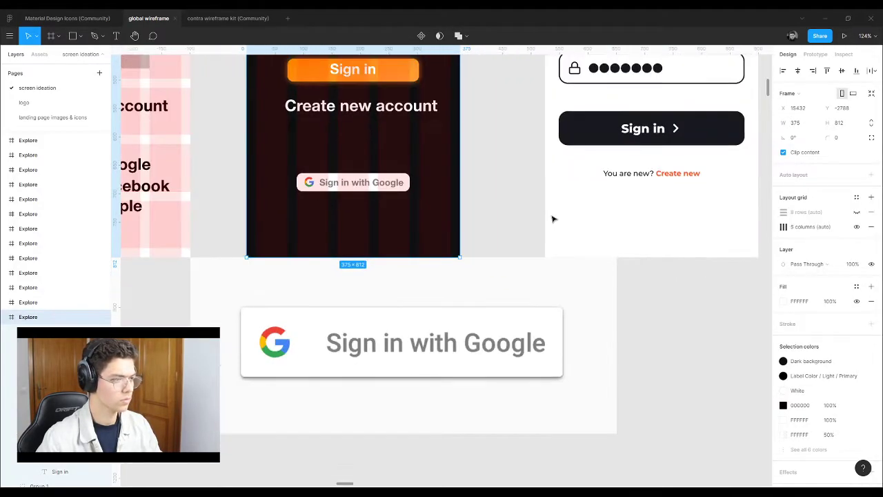
left_click(509, 227)
scroll(419, 249, "down", 3)
scroll(418, 250, "up", 3)
scroll(407, 280, "down", 1)
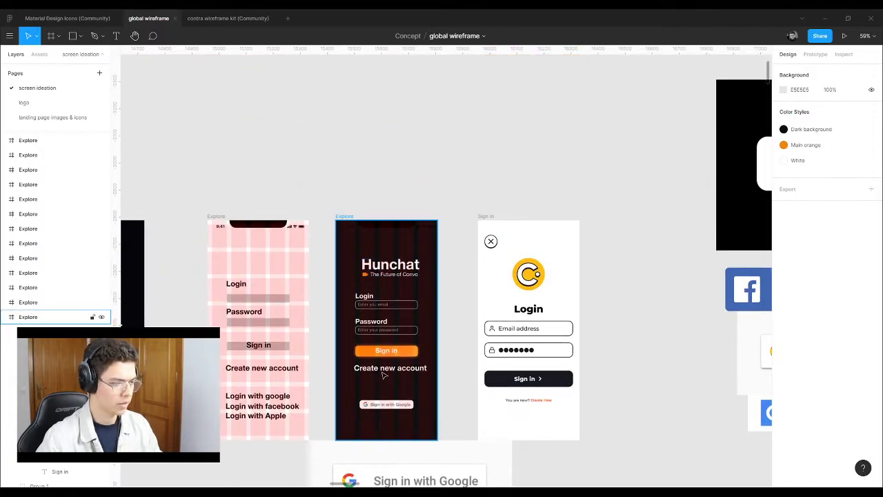
Step: Move the white Google sign-in reference image from beneath the dark login screen to below the other sign-in button references
scroll(284, 361, "down", 5)
left_click_drag(373, 414, 540, 425)
scroll(288, 404, "up", 4)
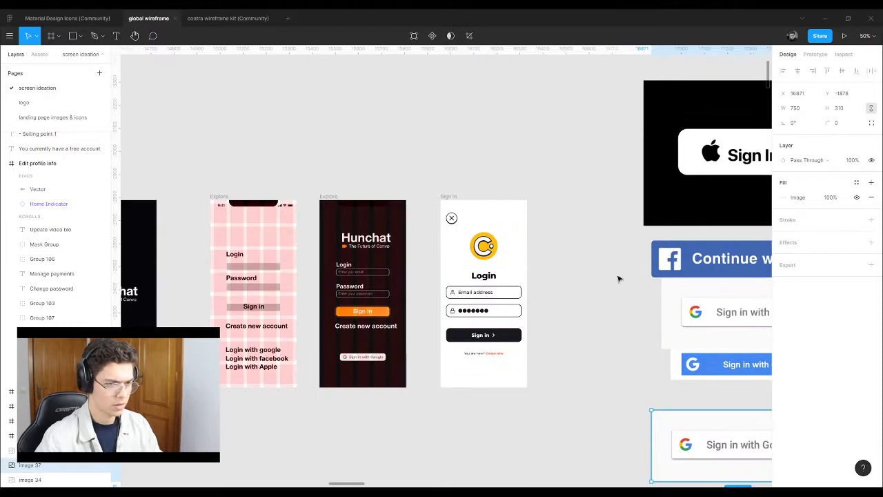
Step: Duplicate the complete "Sign in with Google" button twice on the dark login screen, stacking the copies below the original at equal spacing
scroll(532, 279, "down", 3)
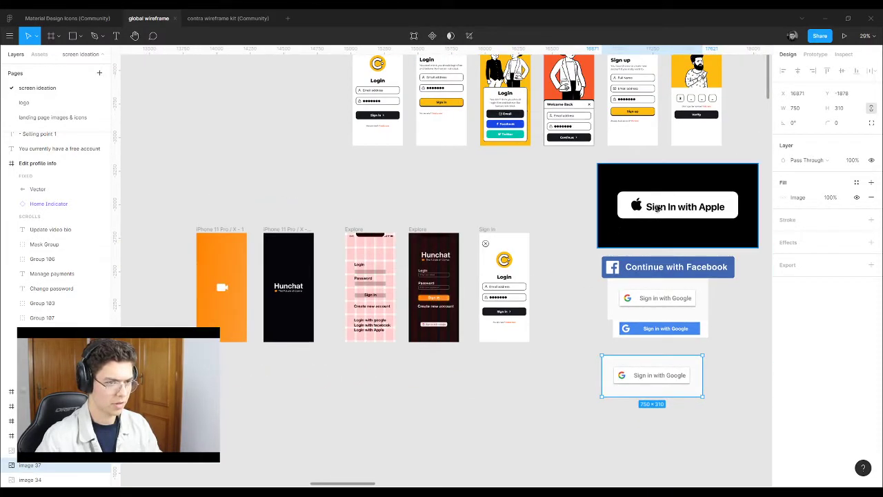
scroll(446, 365, "up", 10)
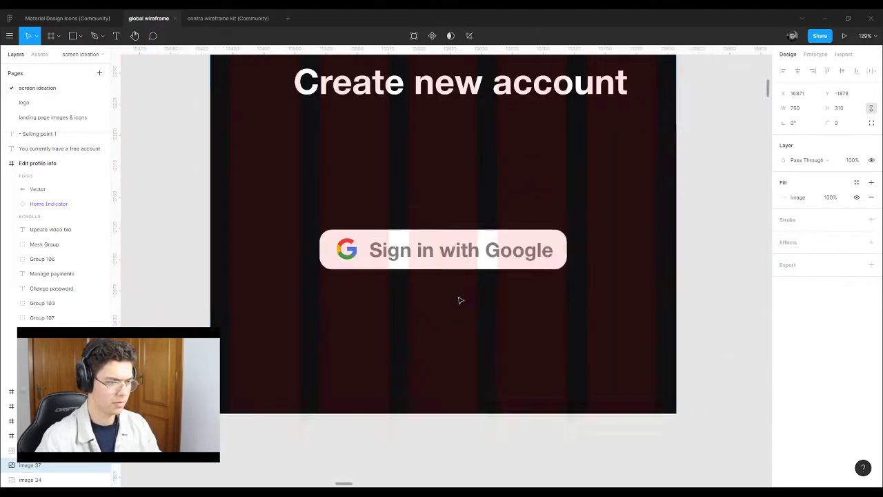
left_click(442, 250)
scroll(412, 264, "up", 5)
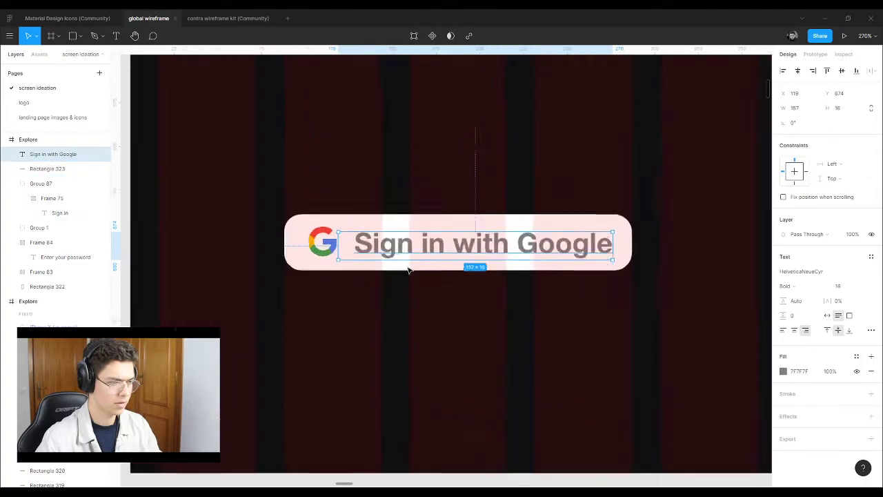
left_click(315, 257, "shift")
left_click(316, 266, "shift")
left_click_drag(449, 242, 452, 320, "alt")
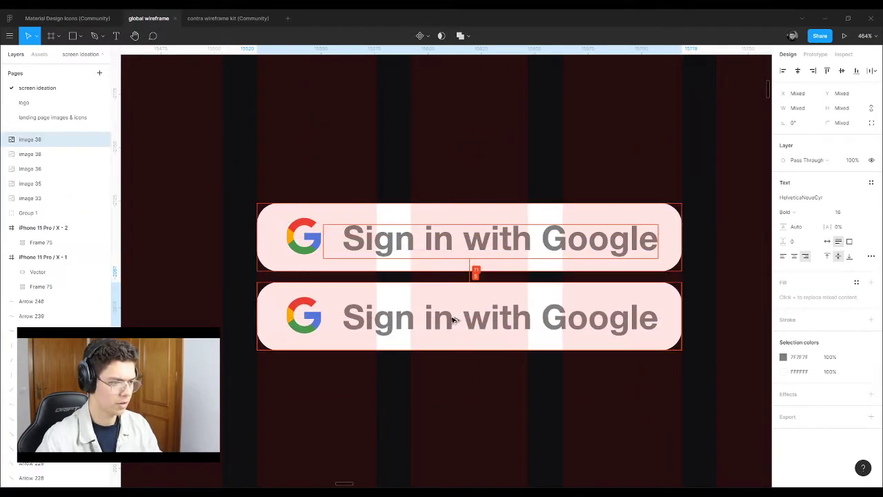
key("ctrl+d")
scroll(442, 316, "down", 5)
scroll(423, 316, "up", 5)
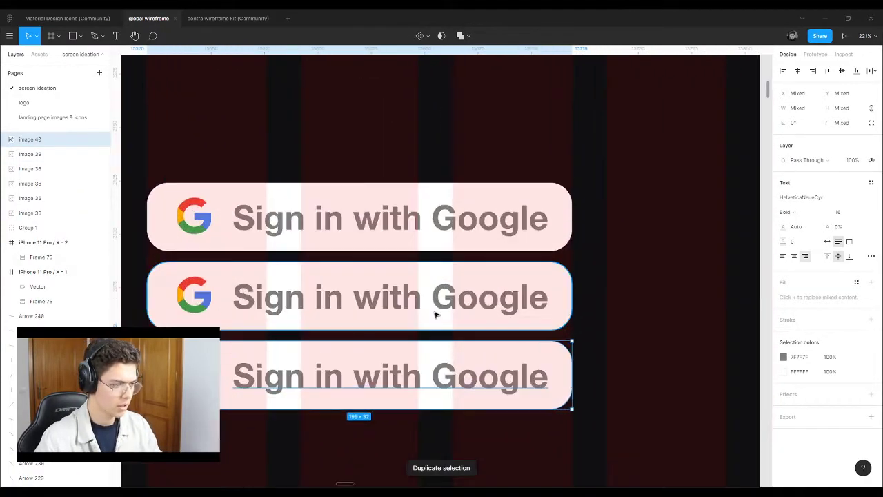
Step: Change the middle button's label to "Sign in with Apple"
double_click(450, 307)
double_click(452, 306)
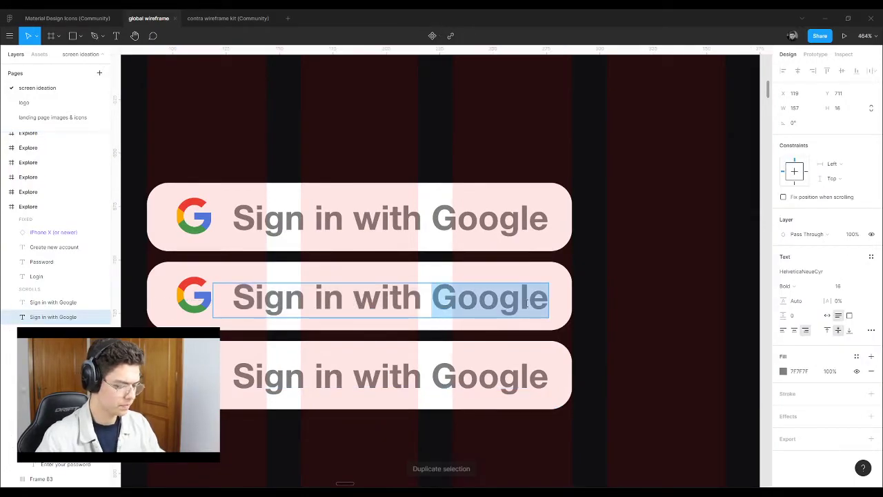
type("Apple")
key("Escape")
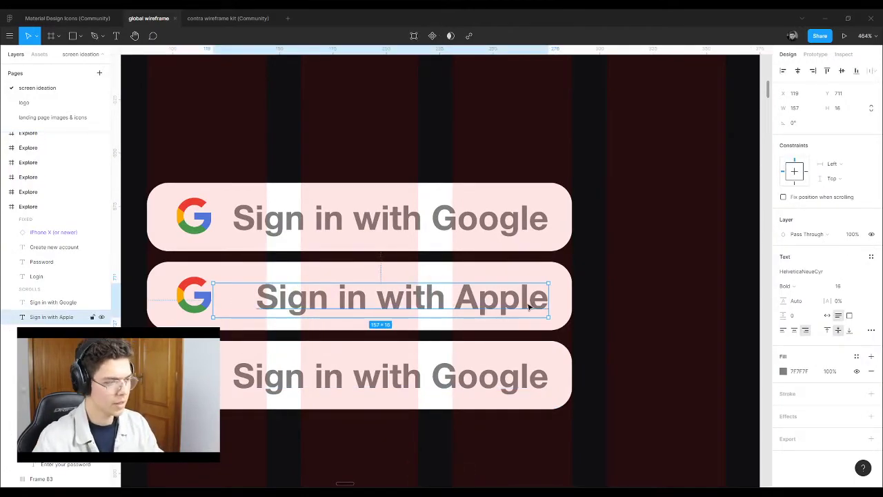
Step: Move the black "Sign In with Apple" reference image to the empty canvas below the dark login screen
scroll(344, 308, "down", 10)
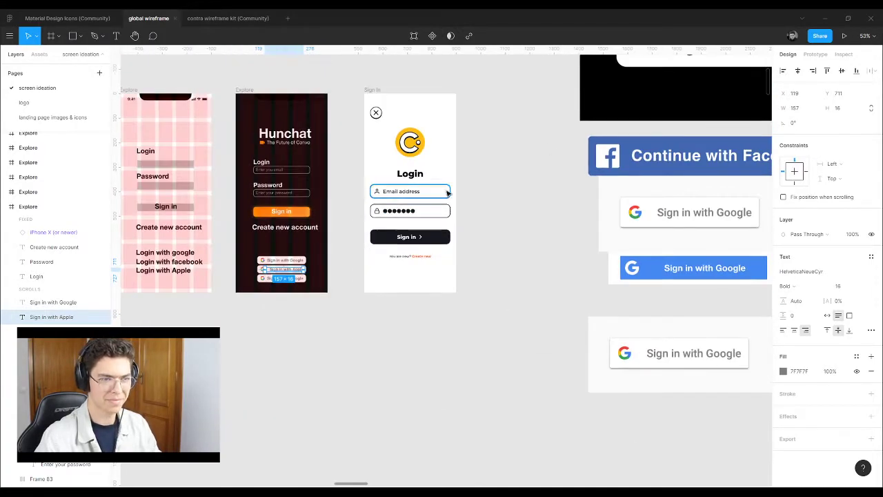
scroll(448, 193, "down", 2)
left_click_drag(627, 111, 279, 346)
scroll(280, 347, "up", 5)
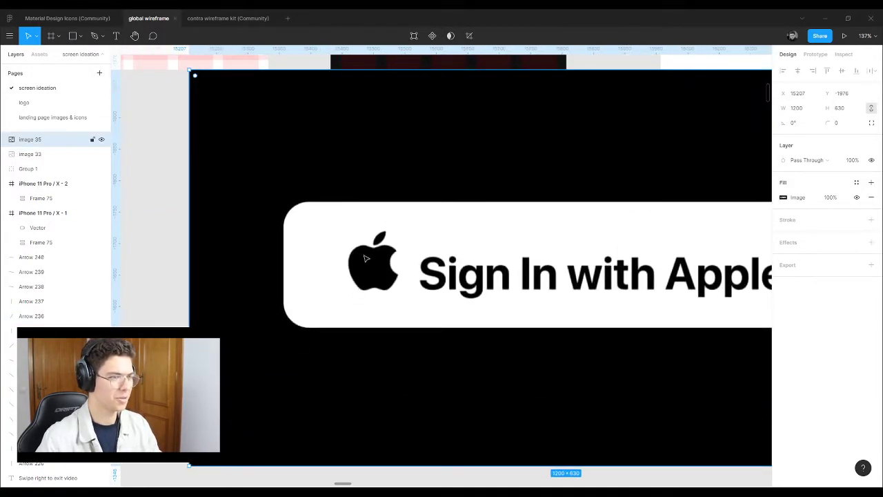
scroll(367, 253, "up", 1)
left_click_drag(453, 212, 448, 297)
Step: Crop the "Sign In with Apple" reference image to just the Apple logo, about 96 × 104
left_click(470, 36)
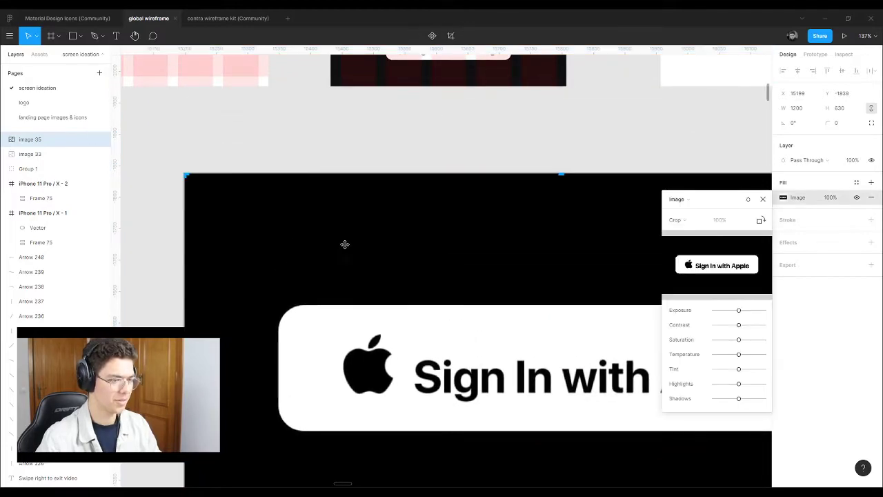
scroll(343, 245, "down", 2)
left_click_drag(231, 195, 337, 299)
scroll(221, 317, "down", 4)
left_click_drag(473, 382, 296, 333)
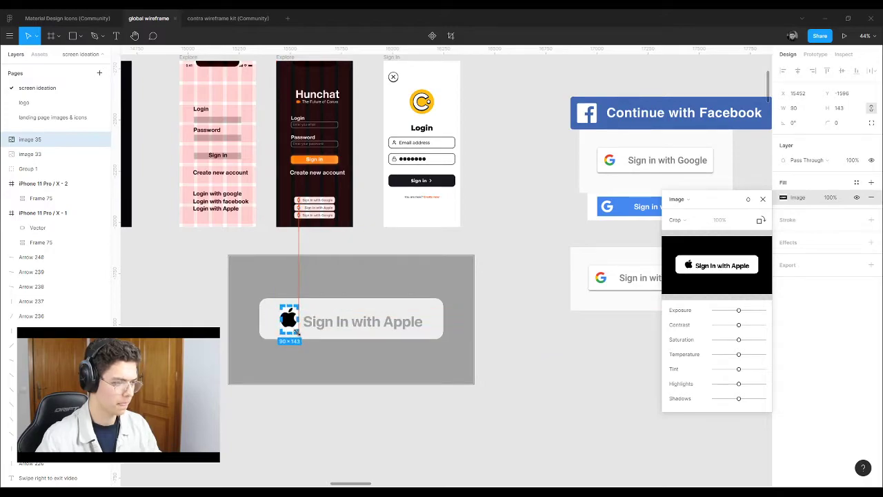
scroll(295, 333, "up", 9)
left_click_drag(228, 279, 203, 279)
left_click_drag(302, 411, 316, 358)
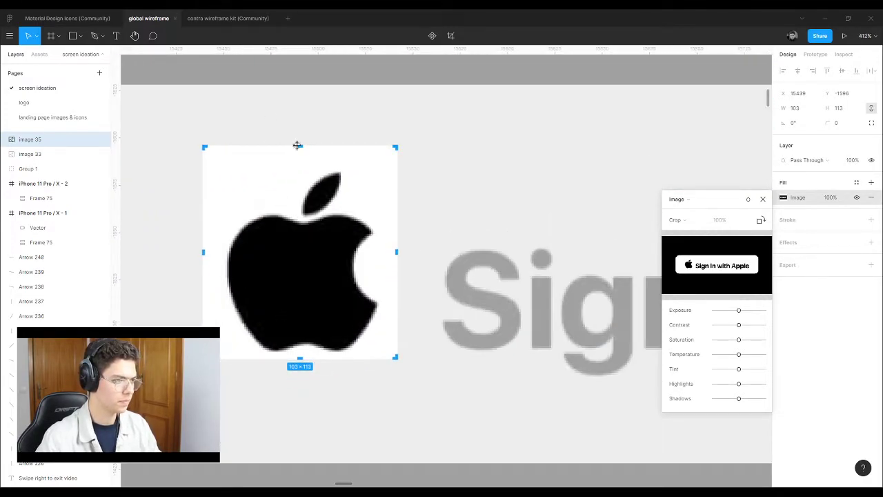
left_click_drag(205, 148, 216, 163)
key("Return")
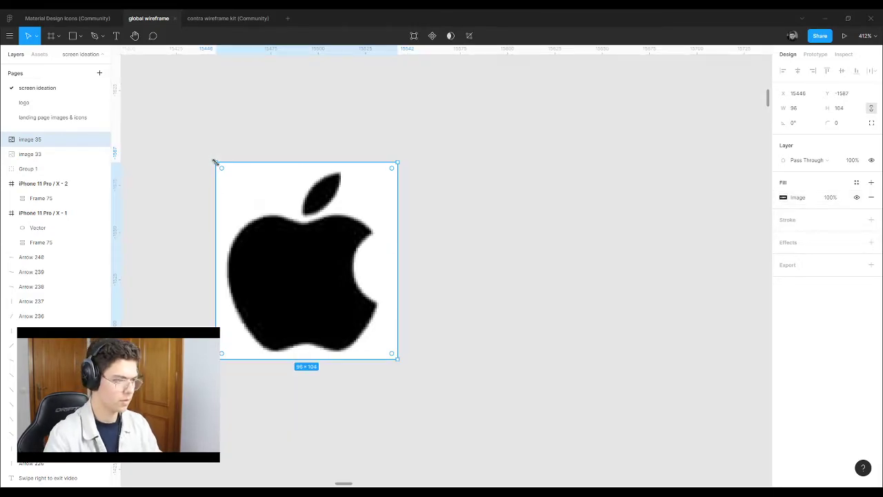
Step: Place the Apple logo over the middle button's Google icon on the dark login screen, scaled down to about 19 × 20
scroll(368, 221, "down", 8)
left_click_drag(333, 367, 331, 148)
scroll(331, 148, "up", 7)
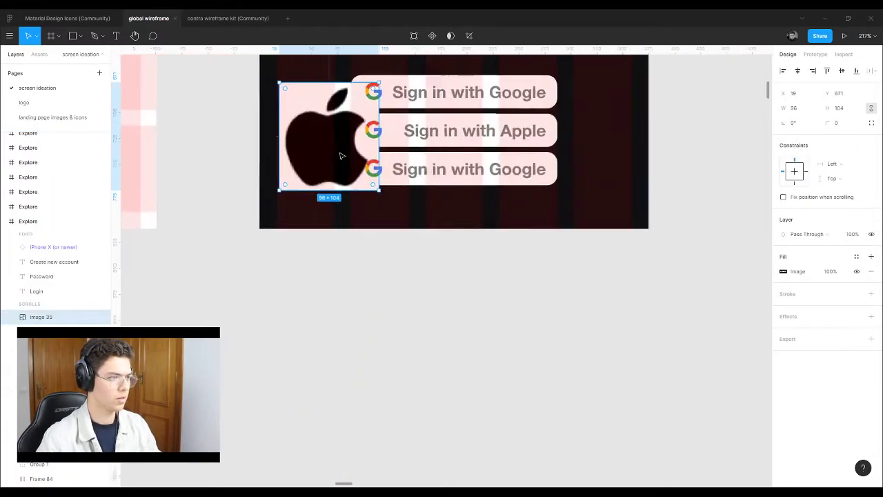
left_click_drag(271, 130, 349, 139)
key("ctrl+z")
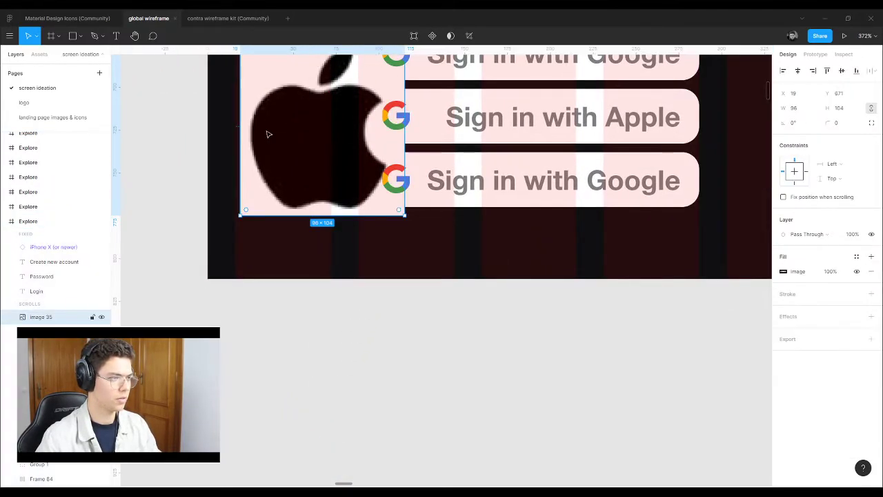
left_click_drag(239, 131, 407, 128)
scroll(371, 120, "up", 5)
left_click_drag(385, 171, 349, 185)
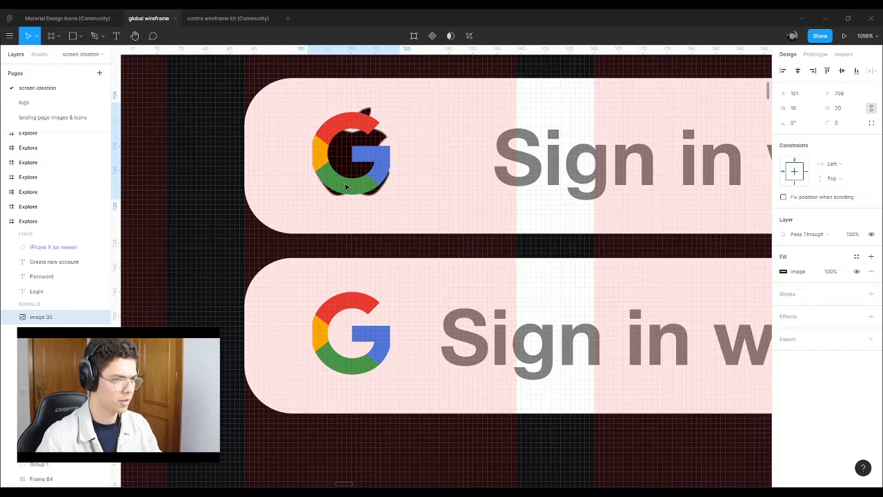
Step: Delete the Google icon covering the Apple logo in the "Sign in with Apple" button
left_click(346, 186)
key("Delete")
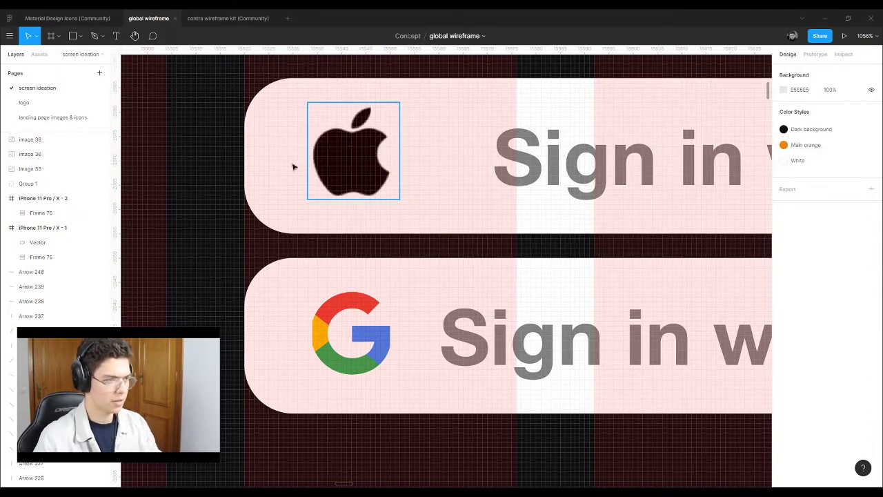
left_click(331, 154)
scroll(216, 122, "down", 4)
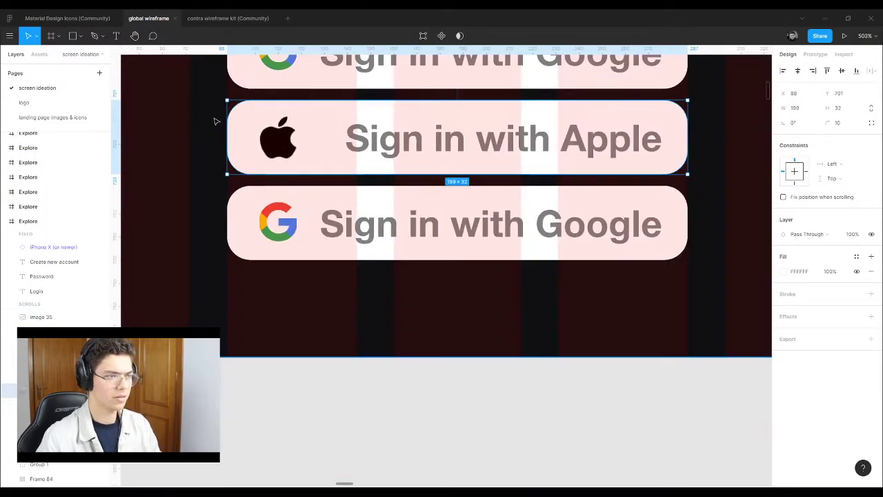
scroll(216, 122, "down", 8)
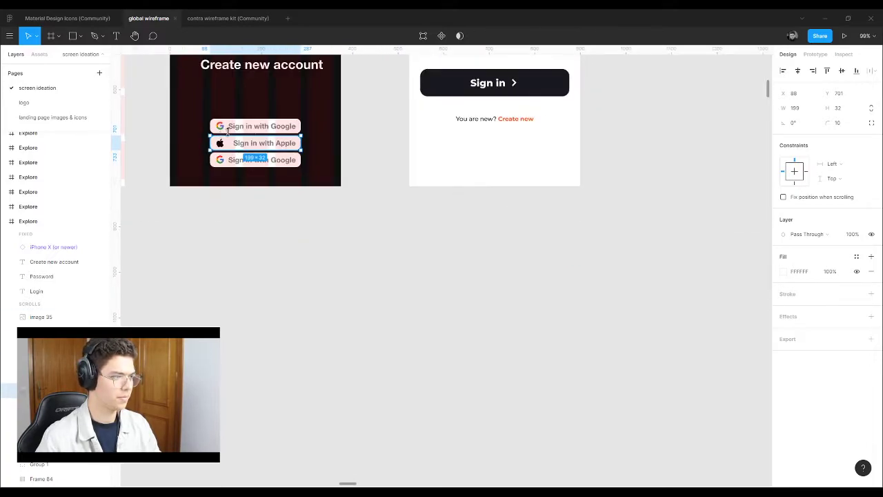
scroll(207, 173, "up", 3)
scroll(201, 196, "down", 5)
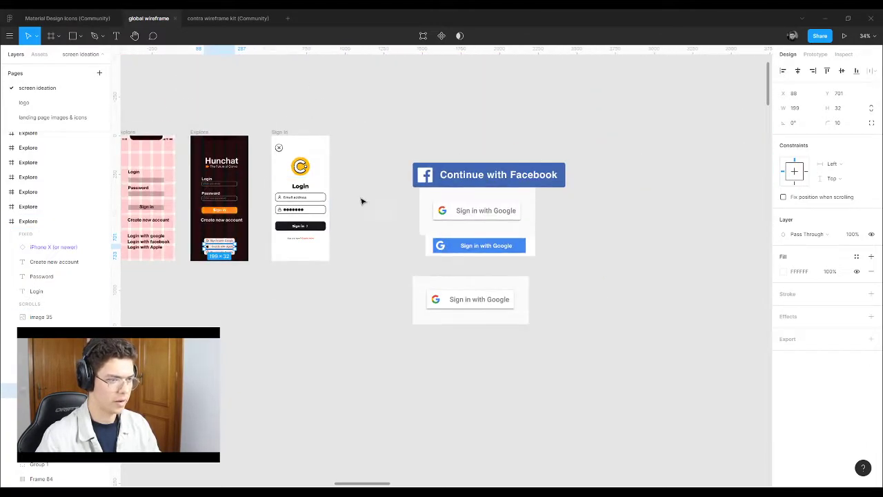
Step: Paste the Facebook logo image and place it by the third sign-in button on the dark login screen, scaled to about 85 × 64
scroll(484, 207, "up", 1)
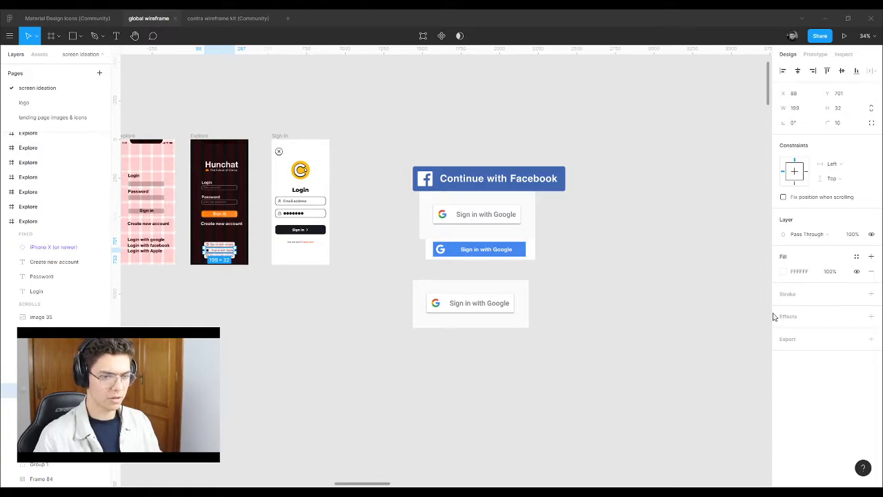
left_click(402, 332)
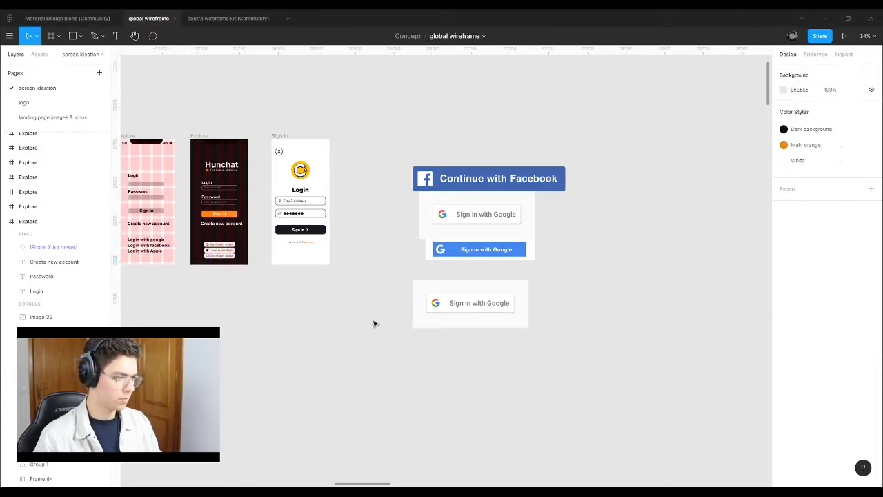
key("ctrl+v")
left_click_drag(427, 207, 225, 238)
scroll(224, 238, "up", 5)
left_click_drag(379, 321, 221, 322)
left_click_drag(181, 273, 223, 298)
scroll(223, 298, "up", 5)
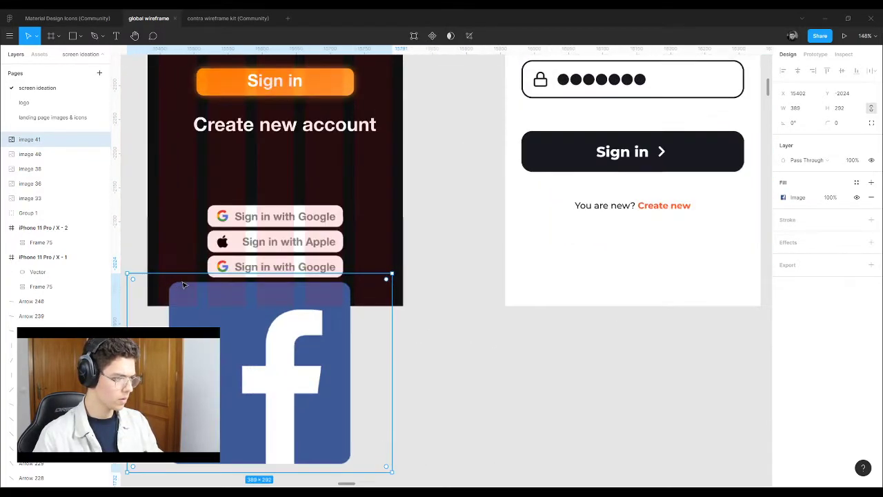
left_click_drag(418, 345, 230, 270)
Step: Scale the Facebook logo down to about 21 × 16 and position it over the third button's Google icon
scroll(230, 270, "up", 4)
scroll(437, 320, "down", 5)
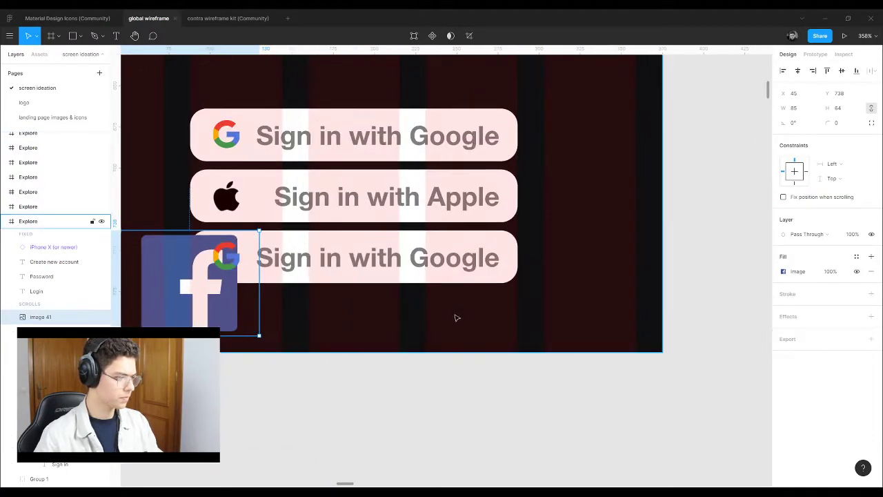
scroll(284, 302, "up", 8)
left_click_drag(218, 311, 363, 302)
scroll(402, 283, "up", 5)
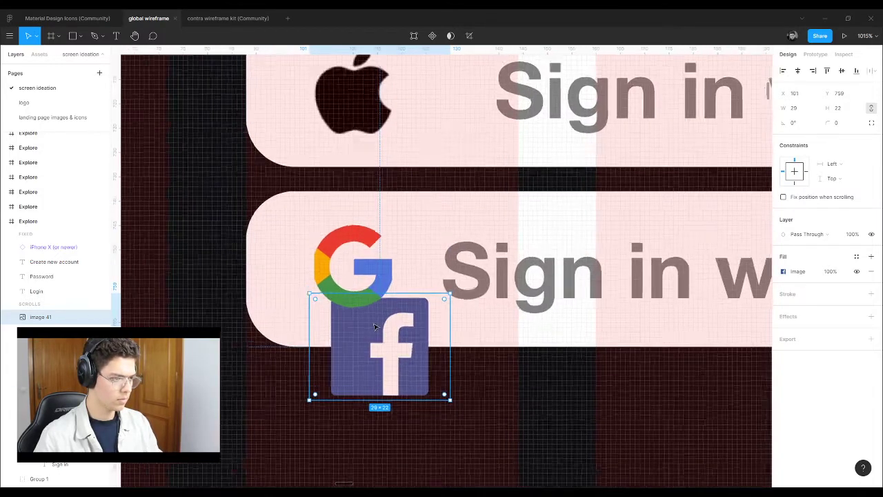
left_click_drag(388, 355, 364, 274)
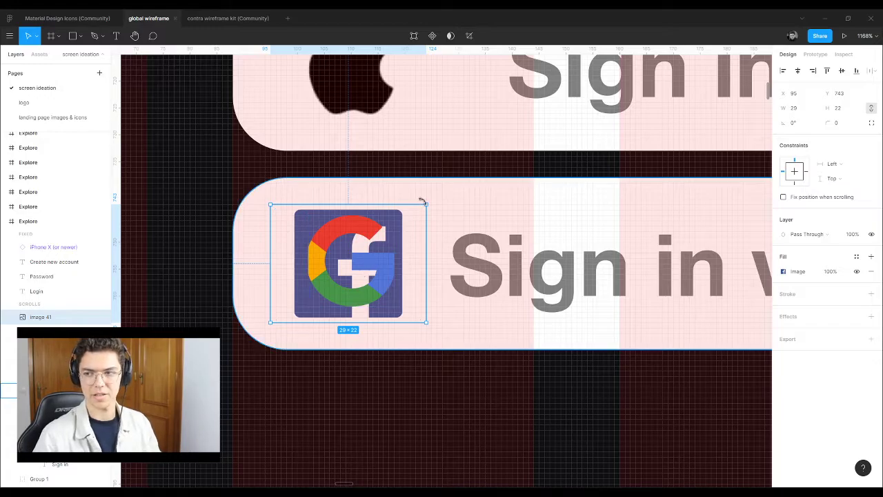
left_click_drag(269, 252, 313, 252)
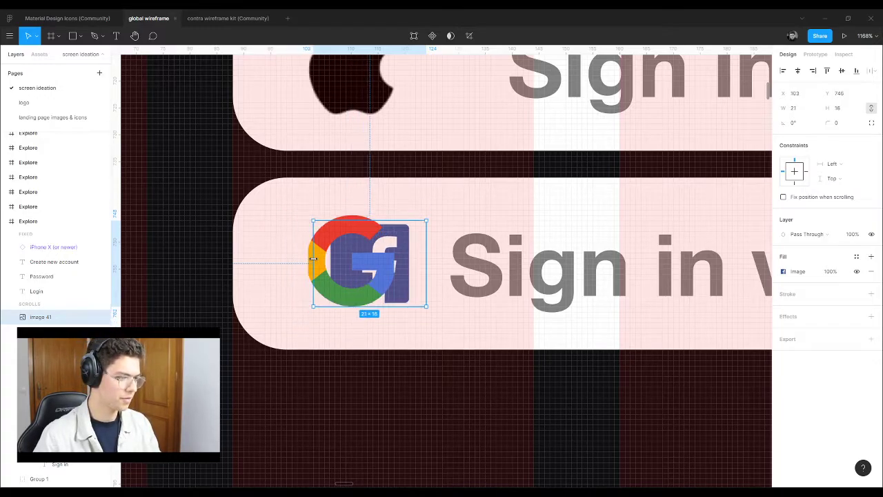
Step: Delete the third button's Google icon and center the Facebook logo vertically in that button
left_click(380, 274)
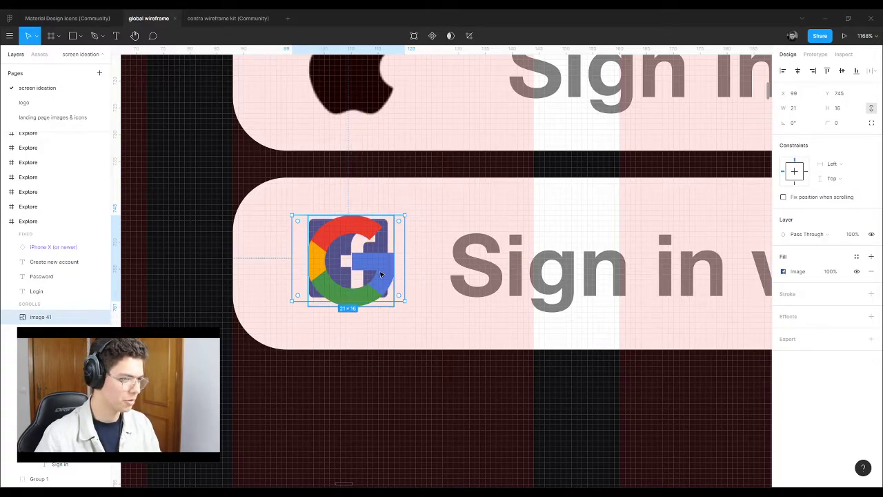
key("Delete")
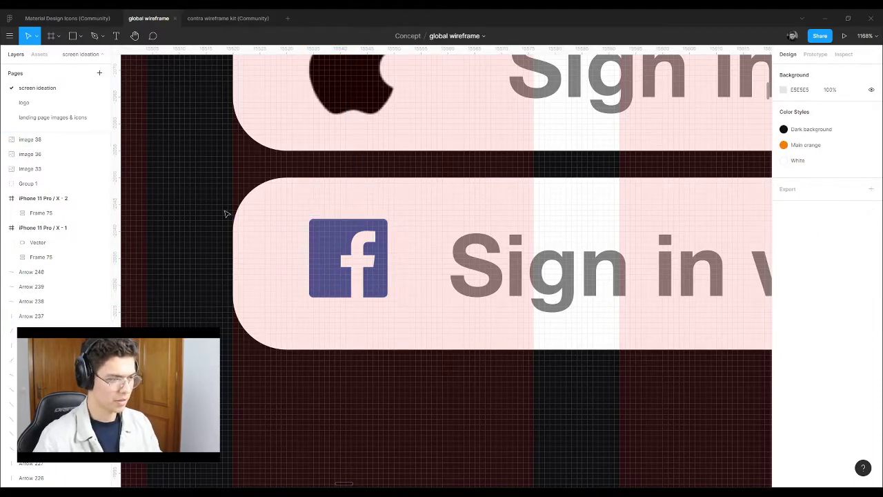
left_click(349, 253)
left_click_drag(349, 254, 349, 262)
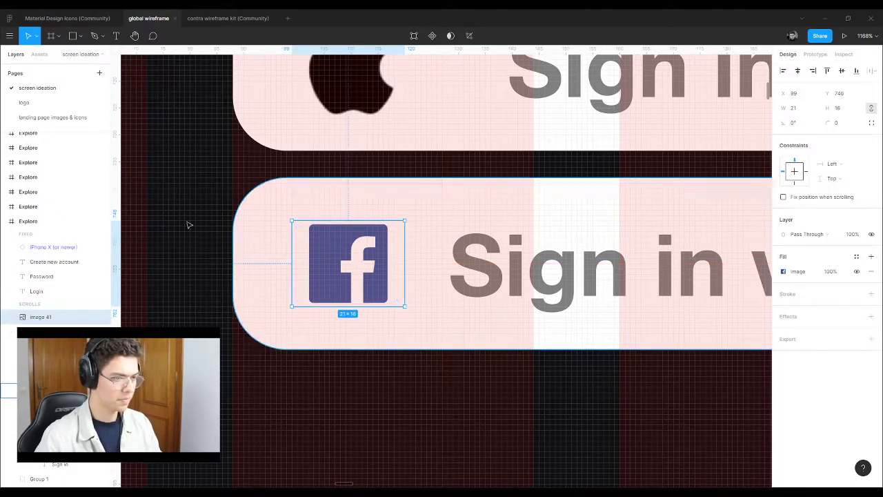
Step: Hide the layout grid on the dark Hunchat login screen
scroll(187, 223, "down", 10)
scroll(467, 262, "down", 2)
scroll(534, 264, "down", 4)
scroll(427, 220, "up", 9)
scroll(329, 196, "down", 1)
left_click(342, 231)
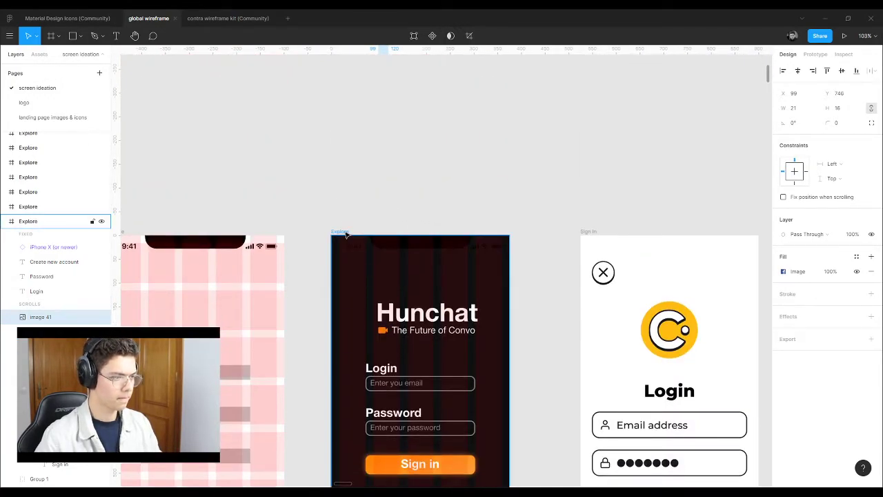
left_click(438, 152)
scroll(438, 152, "down", 3)
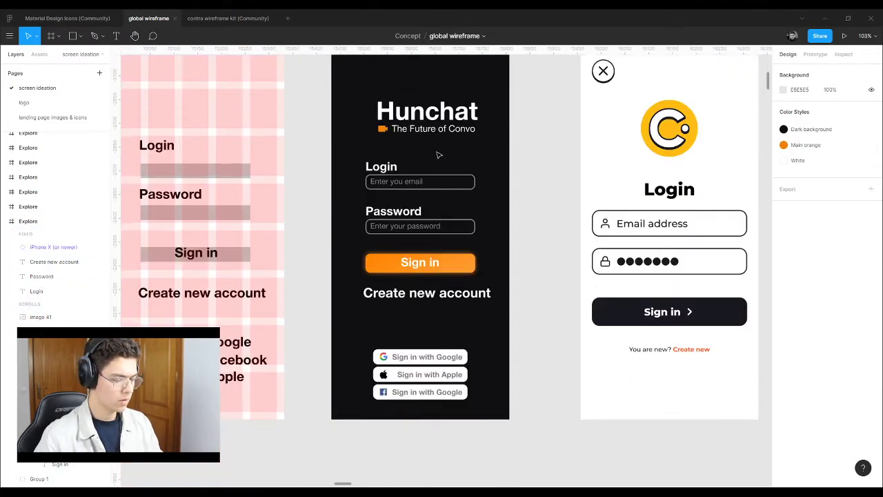
Step: Center-align the text of the "Sign in with Apple" label
scroll(417, 414, "up", 10)
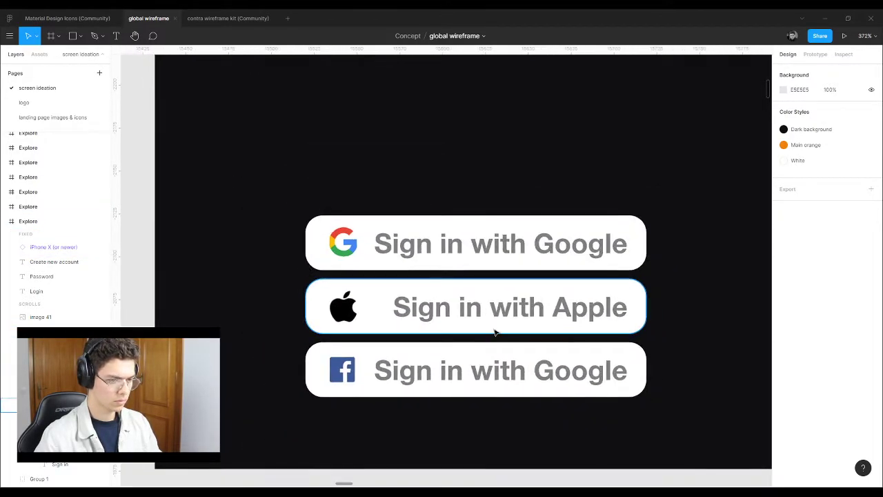
left_click(490, 316)
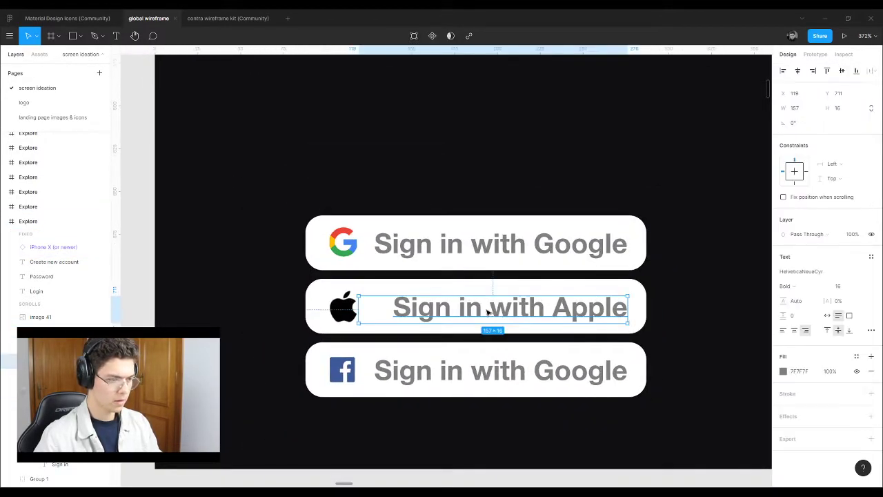
left_click(794, 330)
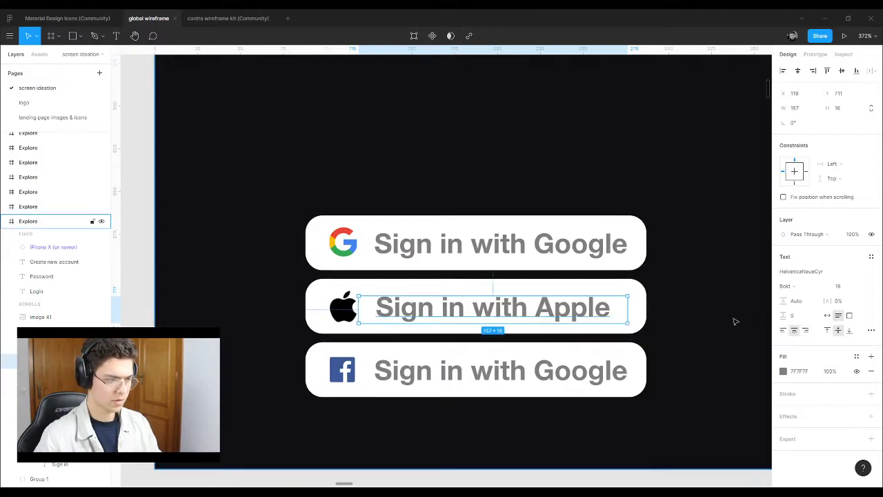
Step: Narrow the text box of the first button's "Sign in with Google" label to 148 × 16, keeping its text right-aligned
left_click(462, 249)
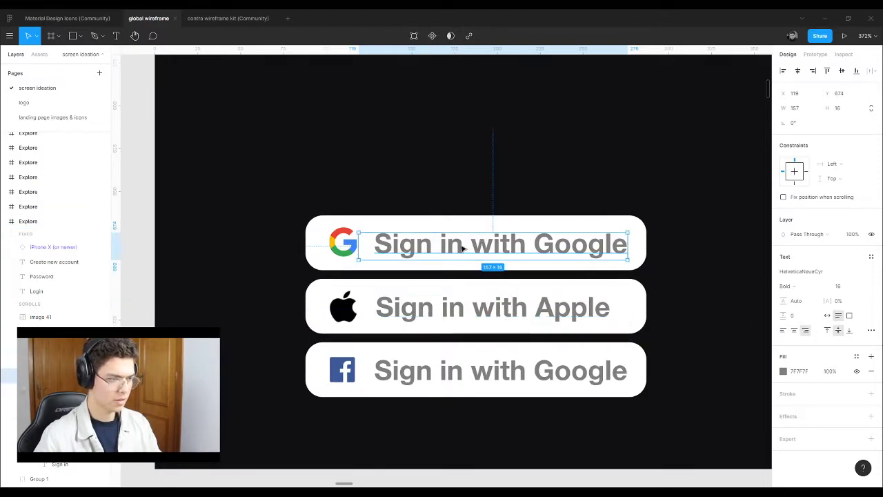
left_click(795, 331)
left_click(805, 330)
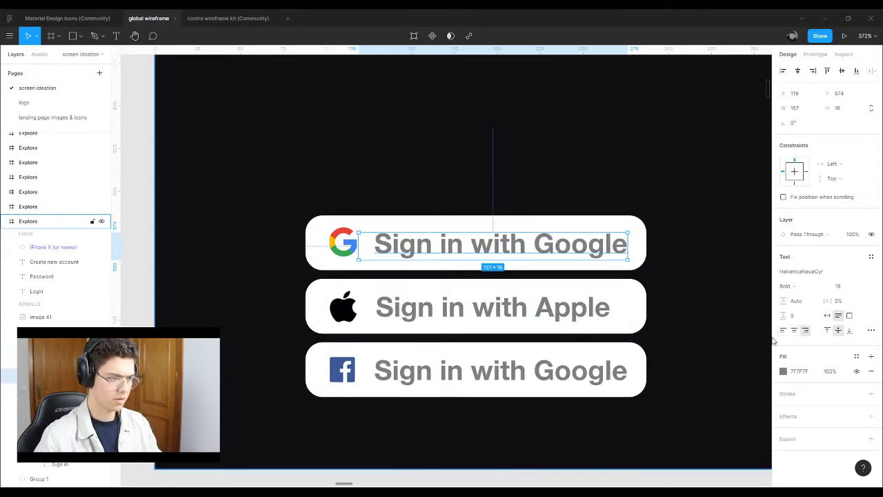
mouse_move(360, 241)
left_mouse_down()
mouse_move(414, 243)
mouse_move(373, 243)
left_mouse_up()
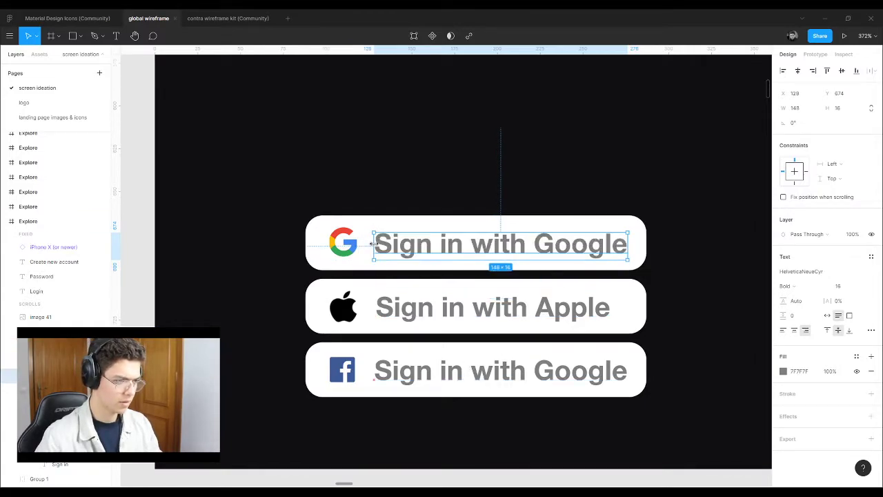
Step: Move the Facebook button's background, logo and label down together to Y 742 and group them
left_click(426, 455)
scroll(414, 412, "down", 5)
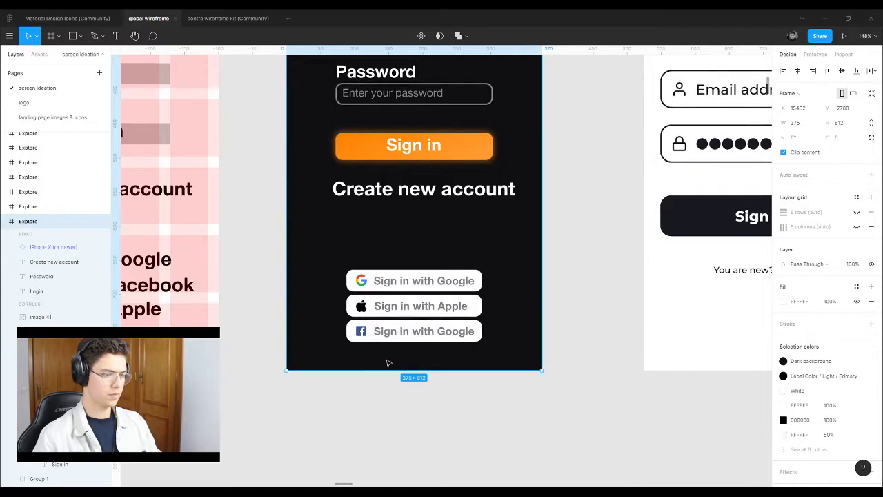
scroll(397, 329, "up", 5)
scroll(483, 367, "up", 1)
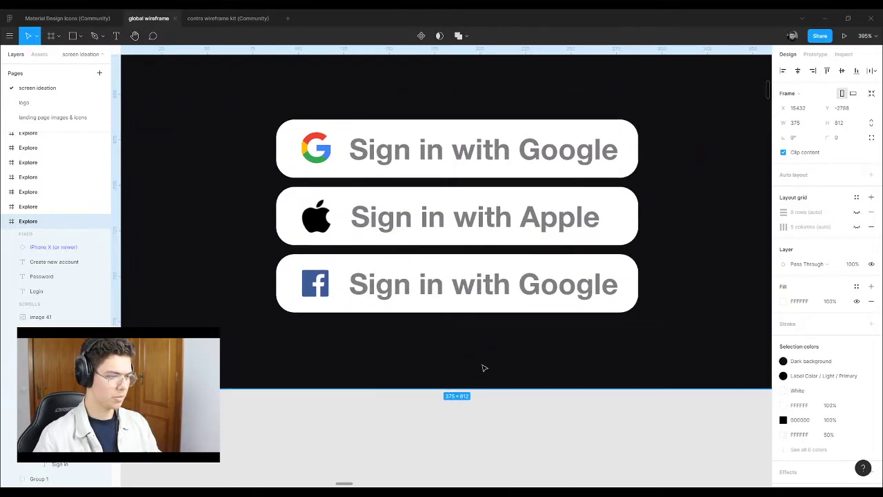
left_click(539, 408)
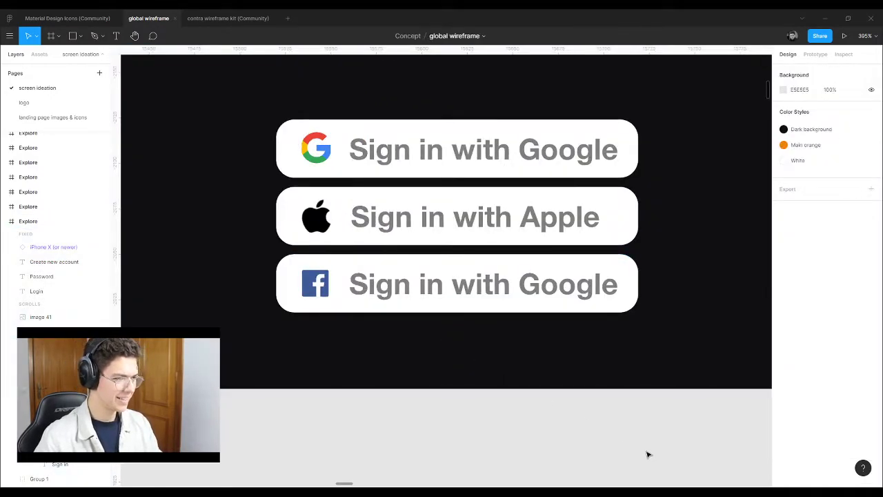
left_click_drag(660, 443, 295, 265)
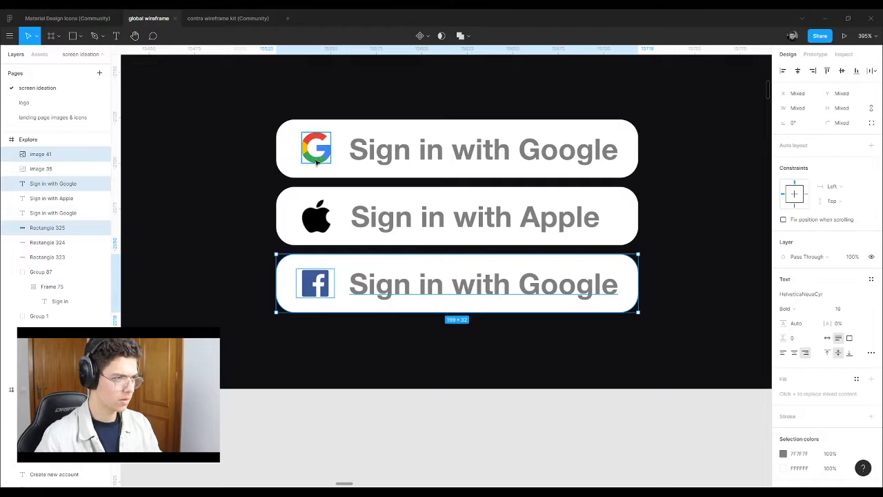
left_click_drag(432, 286, 436, 293)
key("ctrl+g")
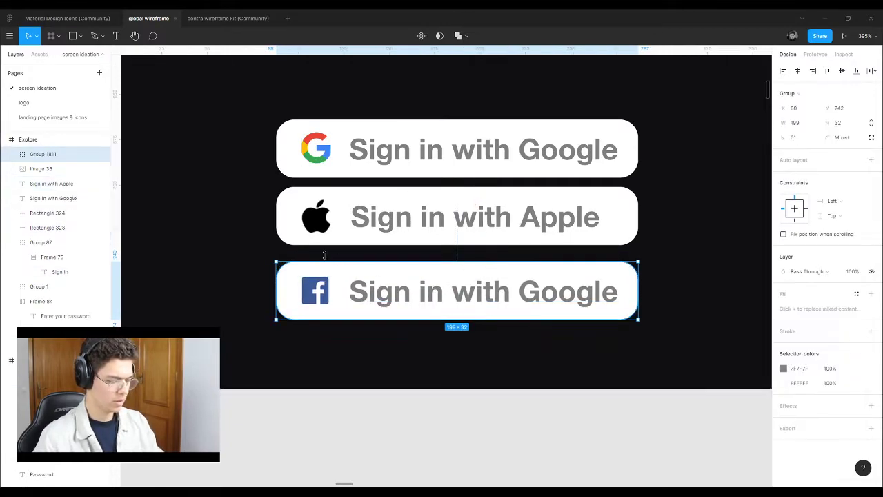
Step: Group the Apple button's logo, label and background, and group the Google button's parts the same way
left_click(323, 220)
left_click(362, 214, "shift")
left_click(358, 190, "shift")
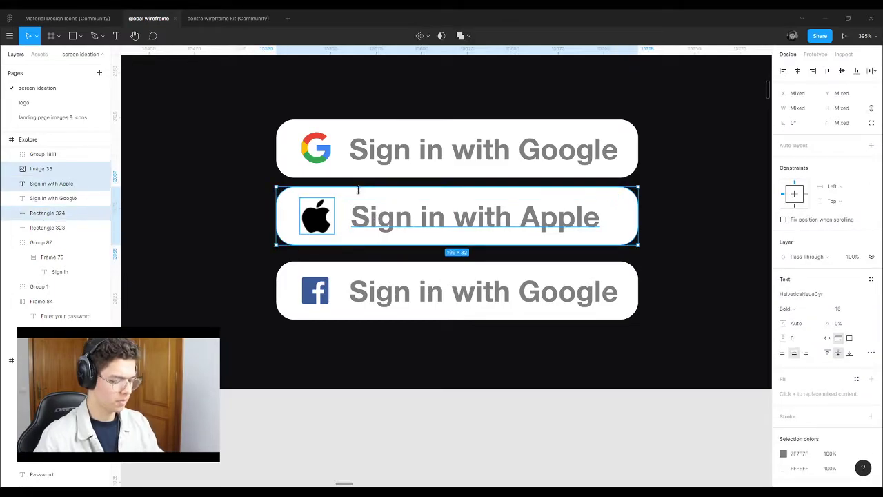
key("ctrl+g")
left_click(362, 152)
left_click(329, 160, "shift")
left_click(340, 178, "shift")
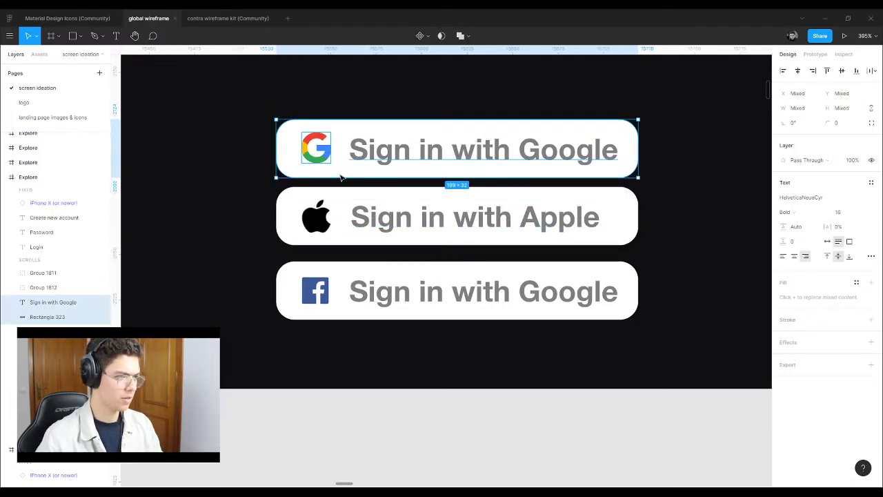
key("ctrl+g")
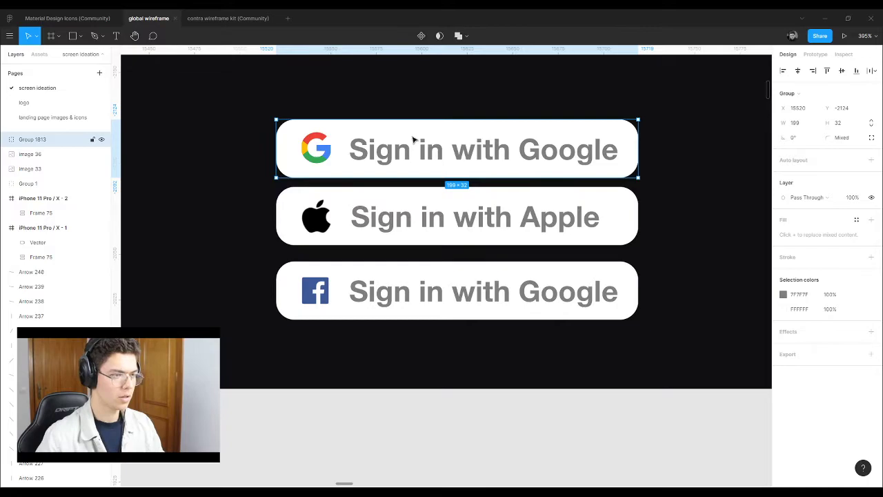
Step: Nudge the Google button group upward to widen its gap to the Apple button
scroll(414, 141, "up", 5)
key("Up")
left_click_drag(455, 168, 450, 203)
key("Up")
key("Up")
key("Up")
key("Up")
key("Up")
key("Up")
key("Up")
key("Up")
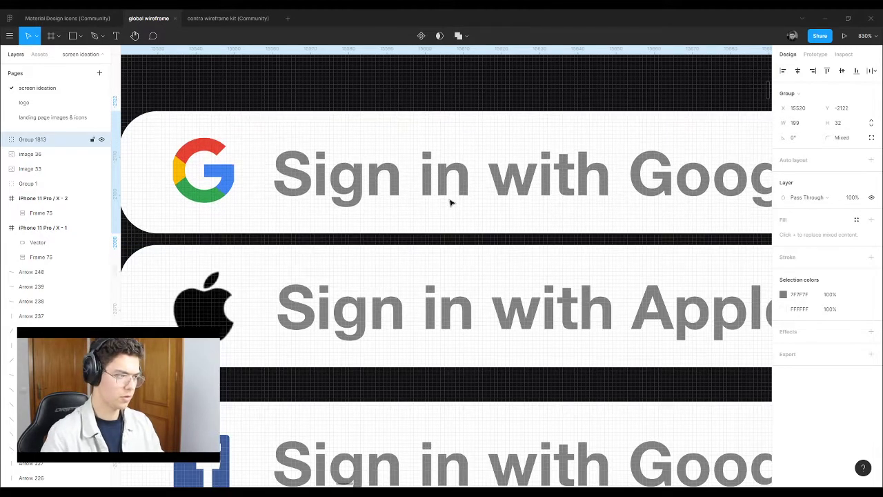
Step: Reposition the Facebook button group at Y 741 so its gap to the Apple button matches the gap above
left_click(517, 430)
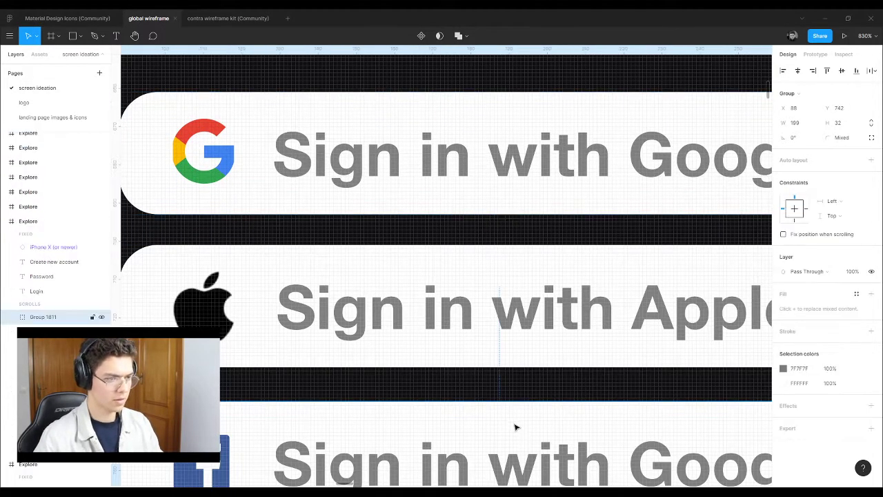
scroll(517, 430, "down", 5)
left_click_drag(455, 391, 450, 354)
scroll(451, 374, "up", 5)
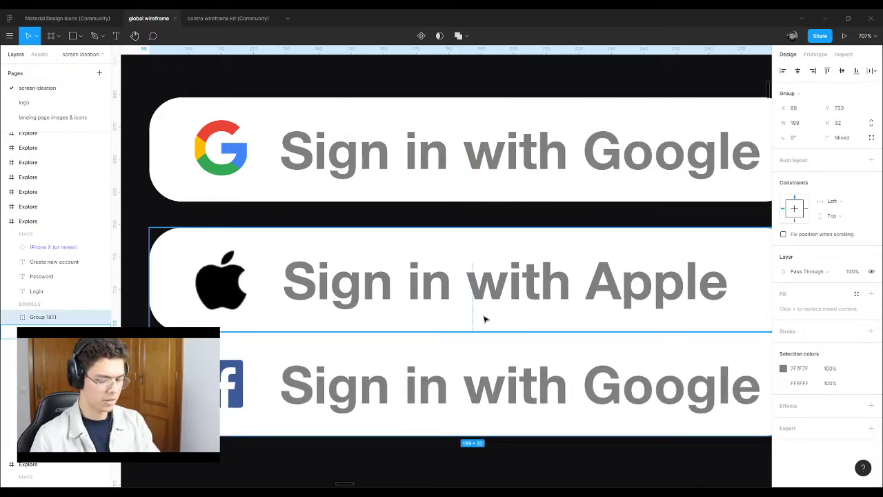
key("Down")
key("Down")
key("Down")
key("Down")
key("Down")
key("Down")
key("Down")
key("Down")
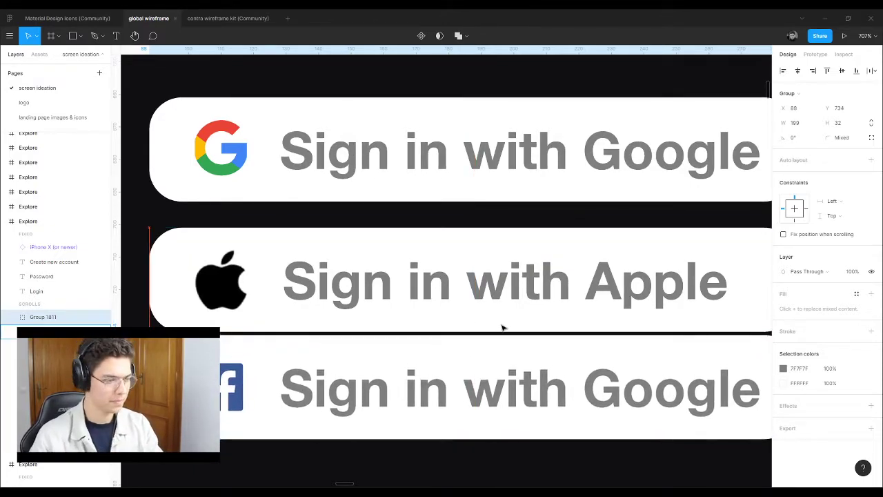
Step: Move the three sign-in buttons up together, leaving a 90 px gap beneath the "Create new account" text
scroll(491, 333, "down", 10)
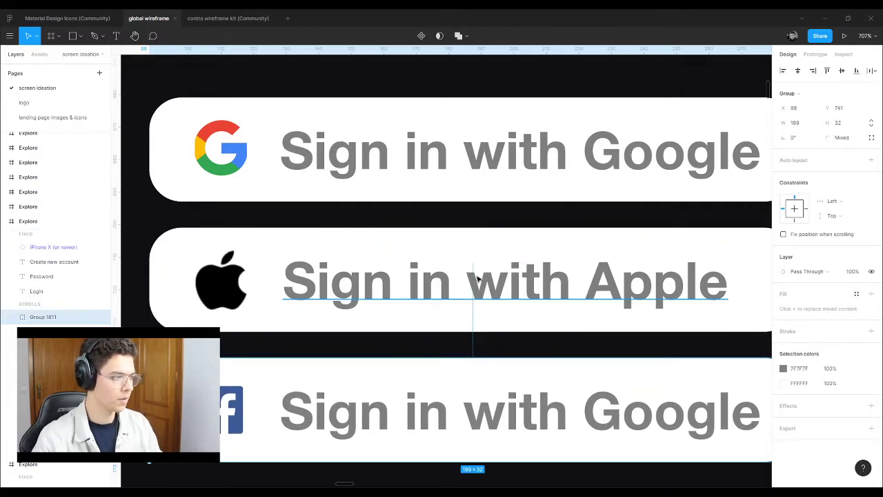
left_click(424, 363)
scroll(424, 363, "down", 3)
scroll(415, 359, "up", 3)
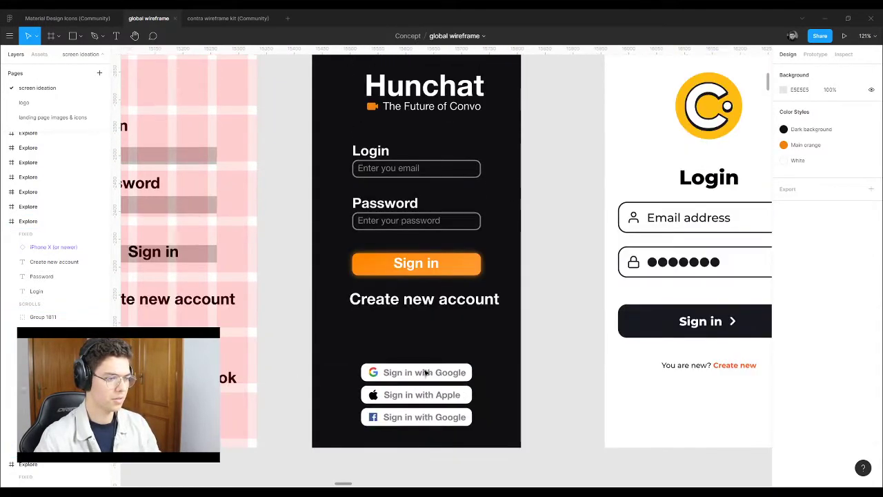
left_click(371, 371)
left_click(487, 343)
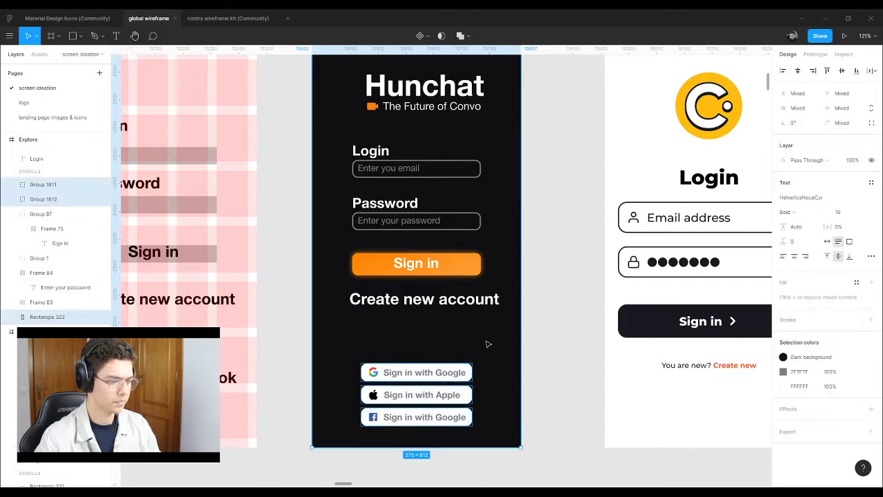
left_click(419, 371)
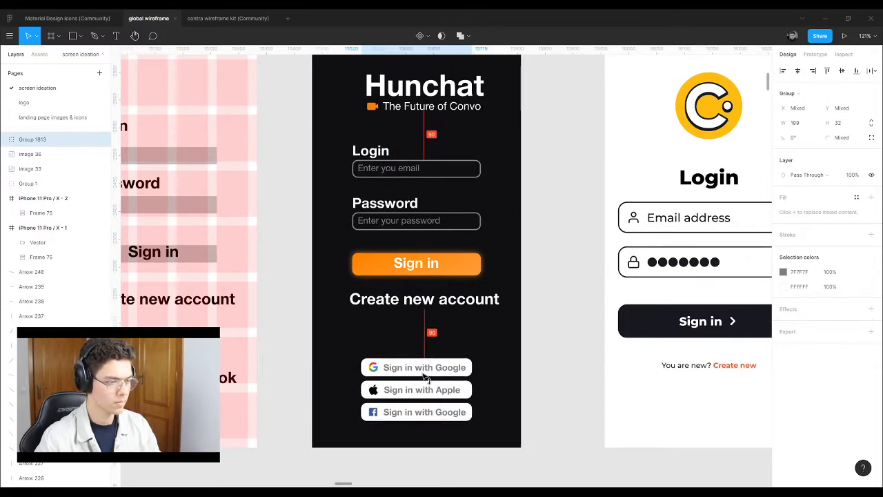
left_click(528, 339)
scroll(334, 247, "down", 5)
scroll(380, 221, "up", 5)
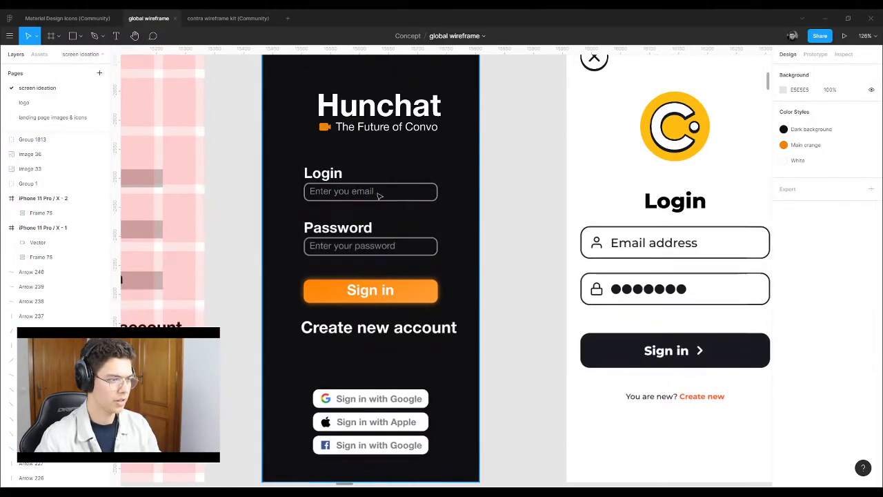
Step: Move the white Sign In reference frame farther away from the dark Hunchat login screen
scroll(304, 249, "down", 3)
left_click(438, 136)
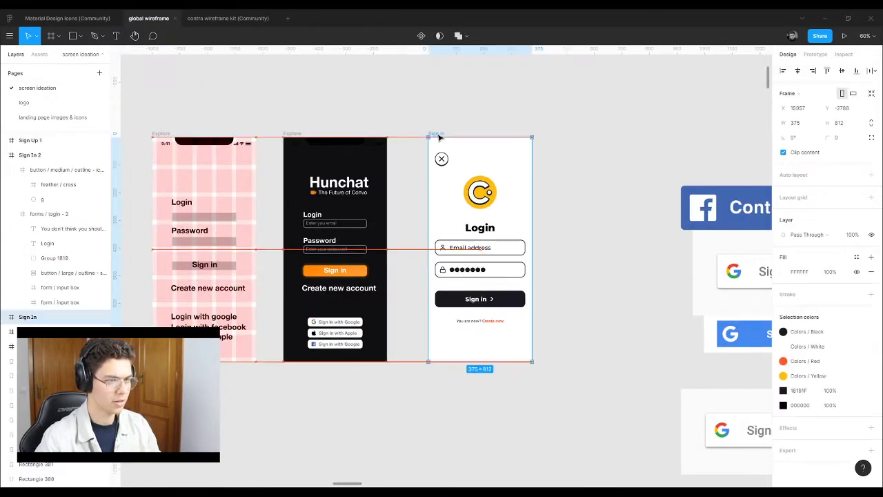
left_click_drag(439, 138, 518, 154)
Step: Delete the pasted Facebook and Google sign-in reference images beside the Sign In frame
scroll(428, 191, "down", 3)
left_click_drag(682, 140, 545, 341)
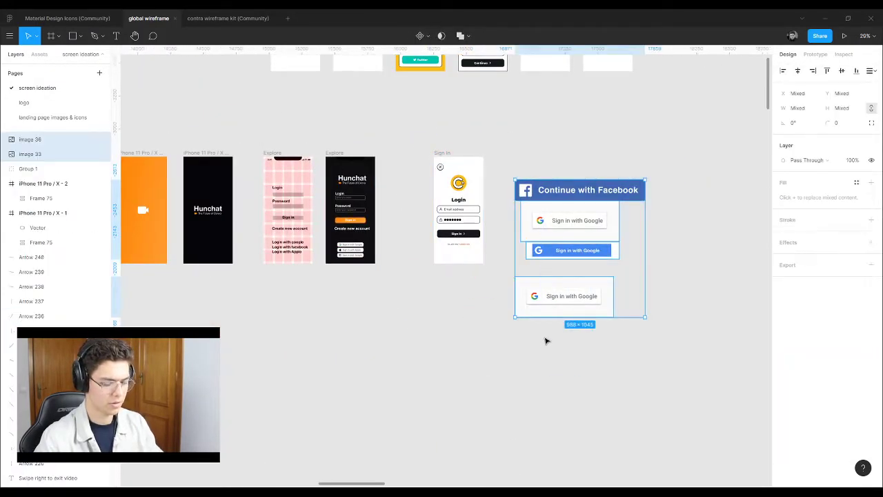
key("Delete")
Step: Underline the "Create new account" text on the dark login screen
scroll(357, 154, "up", 8)
scroll(379, 194, "up", 1)
scroll(311, 173, "down", 3)
left_click(306, 281)
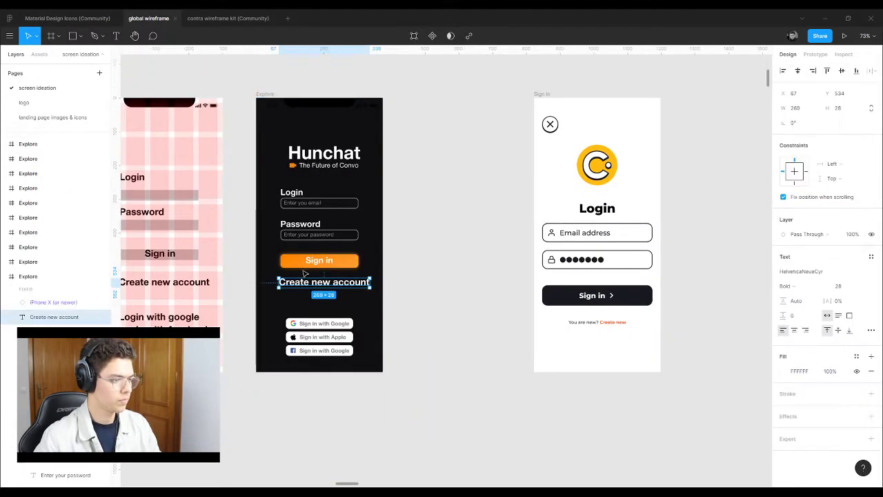
scroll(306, 275, "up", 5)
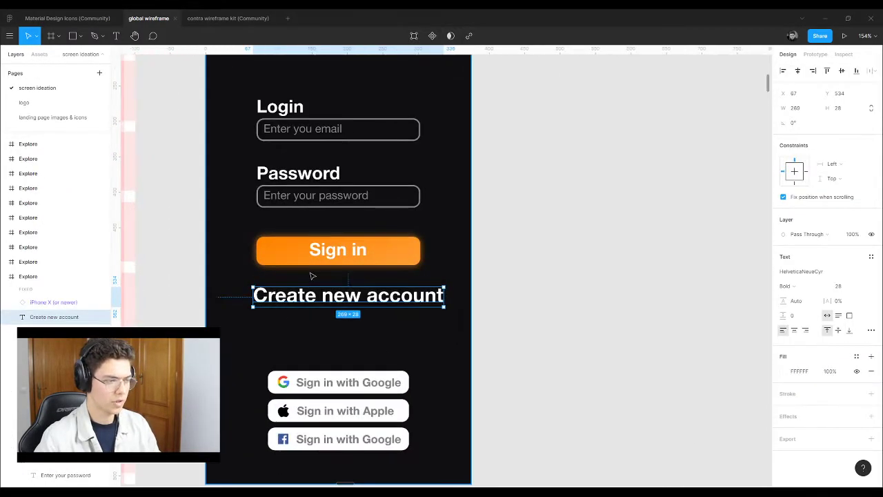
left_click(872, 331)
left_click(751, 341)
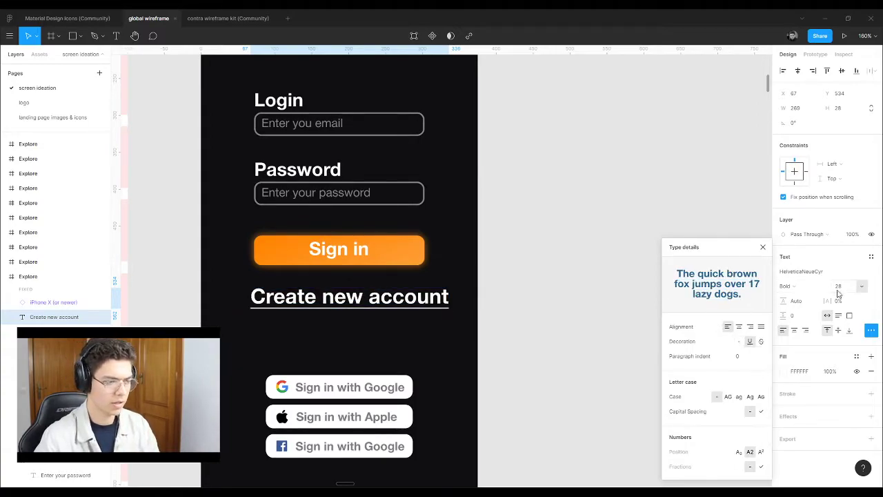
Step: Set the "Create new account" text to font size 18 and the Roman weight
left_click(864, 285)
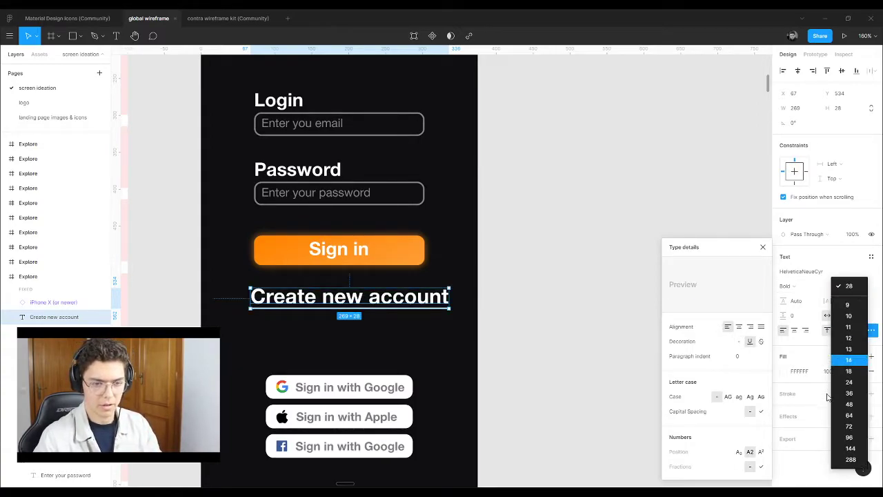
left_click(856, 372)
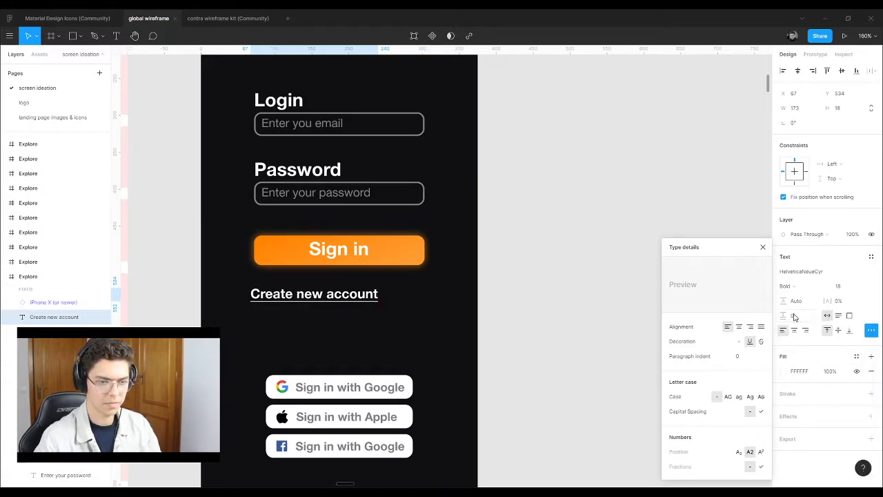
left_click(787, 285)
left_click(794, 263)
left_click(502, 290)
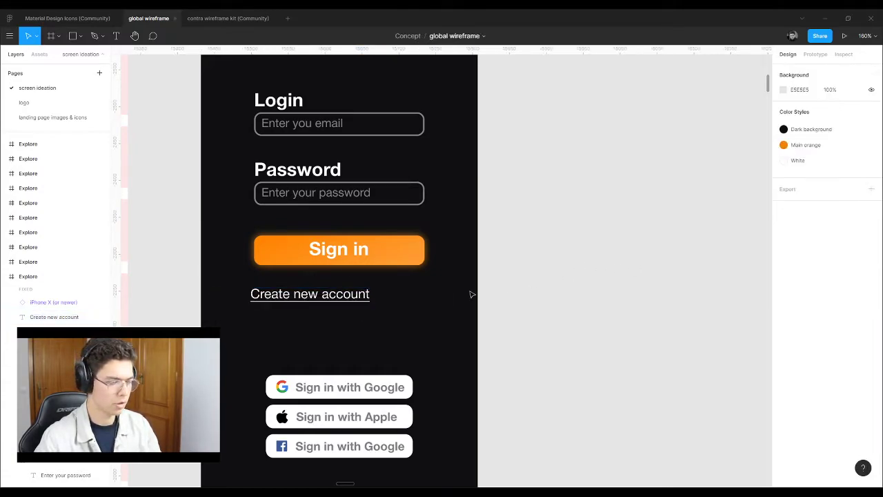
Step: Move the "Create new account" text close beneath the orange Sign in button at Y 512 and set its font size to 14
left_click_drag(326, 299, 358, 281)
left_click(843, 286)
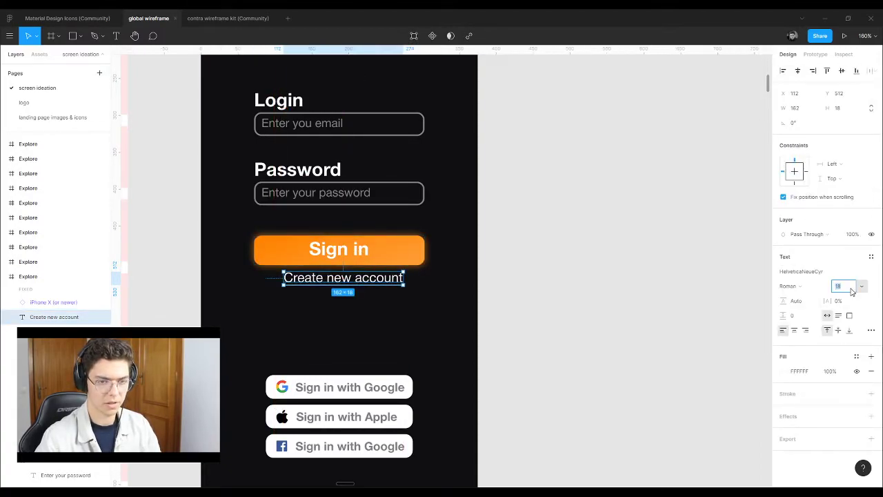
left_click(863, 289)
left_click(849, 276)
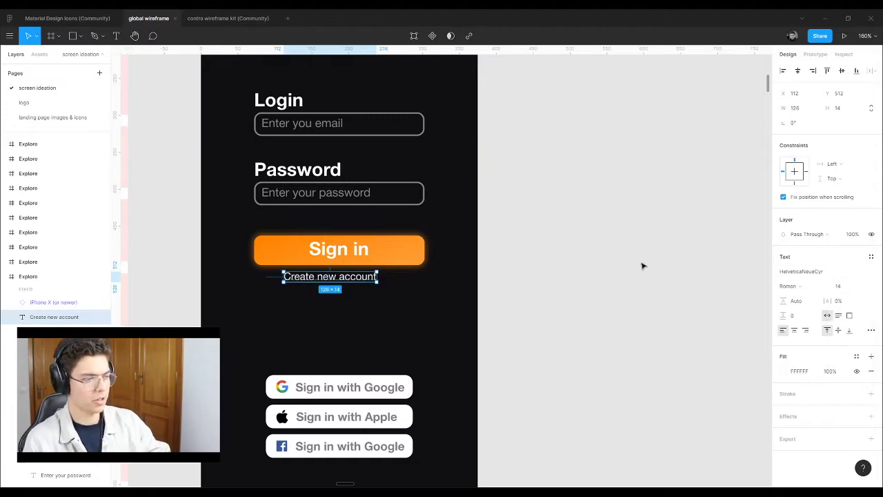
Step: Center the "Create new account" text horizontally on the dark login screen
left_click(798, 70)
left_click(663, 193)
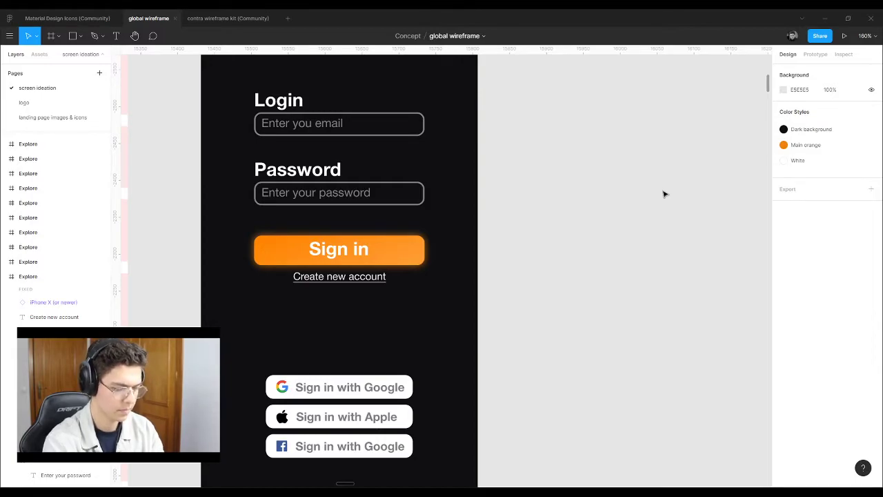
scroll(361, 251, "up", 5)
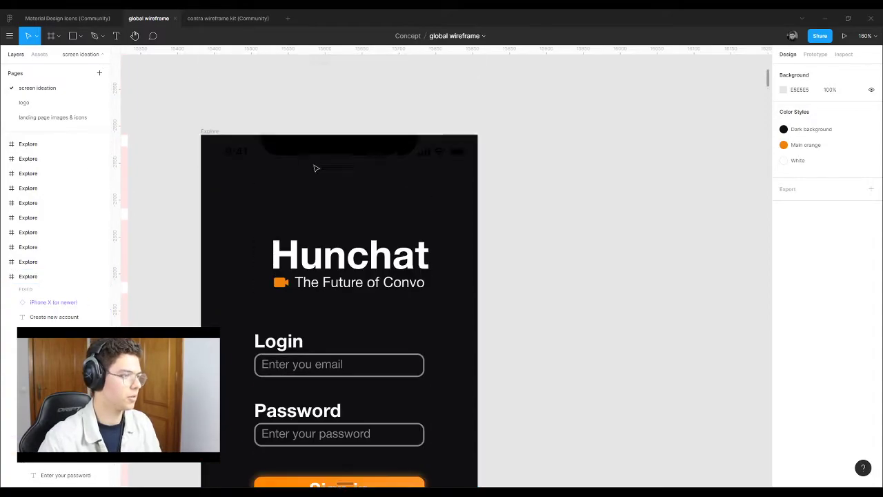
Step: Move the "Sign in with Google" button up to Y 637, away from the Apple and Facebook buttons
left_click(215, 133)
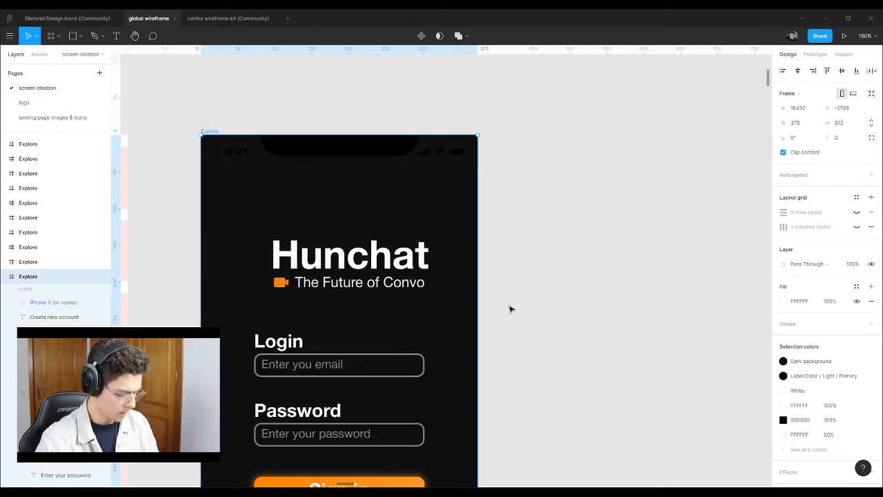
scroll(458, 308, "down", 8)
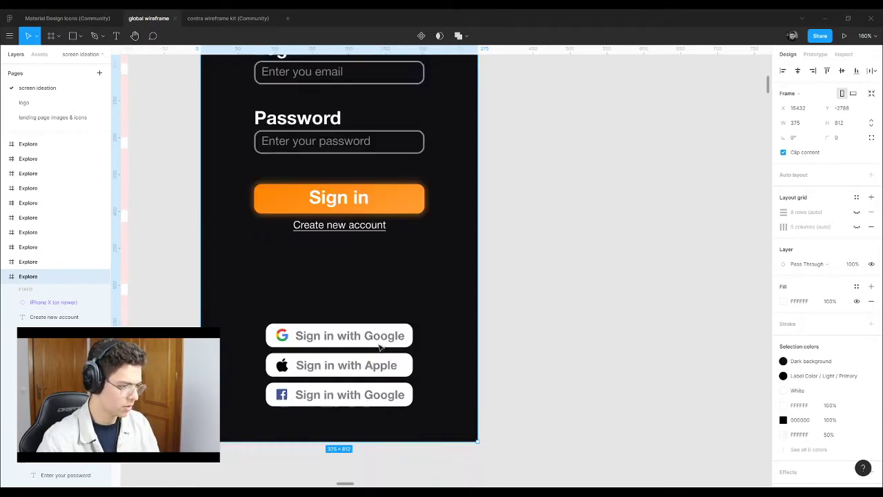
left_click(336, 327)
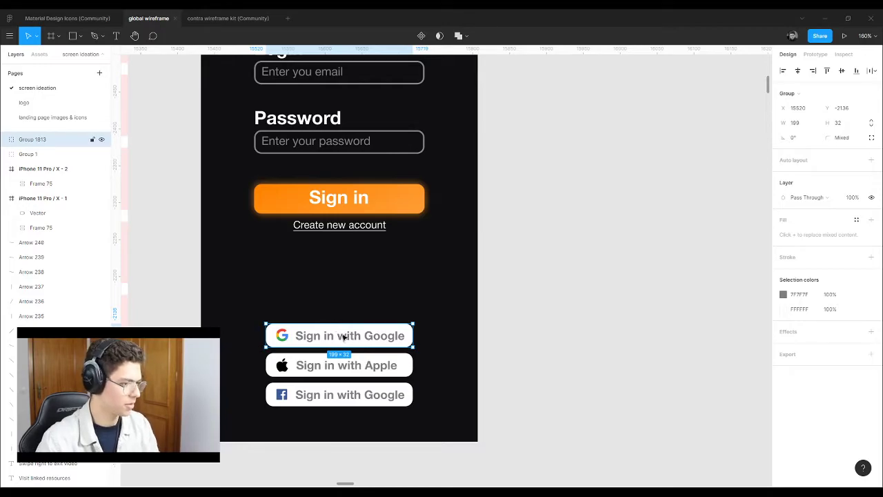
mouse_move(343, 334)
left_mouse_down()
mouse_move(341, 321)
mouse_move(597, 325)
mouse_move(317, 328)
mouse_move(370, 329)
mouse_move(341, 326)
left_mouse_up()
left_click(546, 260)
left_click(605, 325)
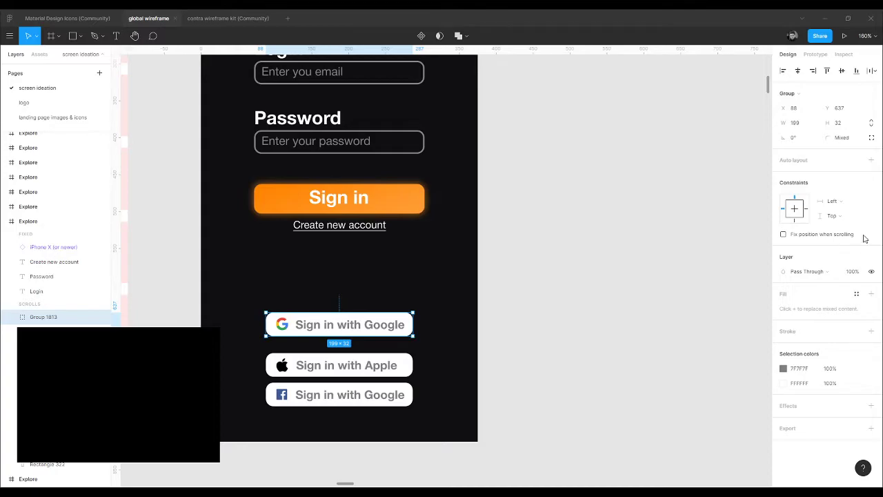
left_click(599, 73)
Step: Place the Google button's label text on the empty canvas beside the login screen and change it to "I'll be back"
scroll(316, 328, "up", 2)
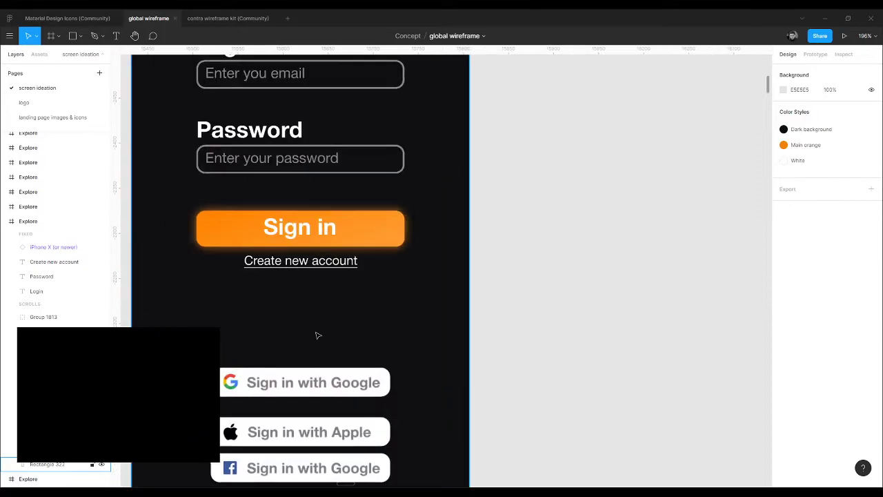
double_click(322, 381)
left_click_drag(320, 387, 644, 245)
key("shift+2")
key("Return")
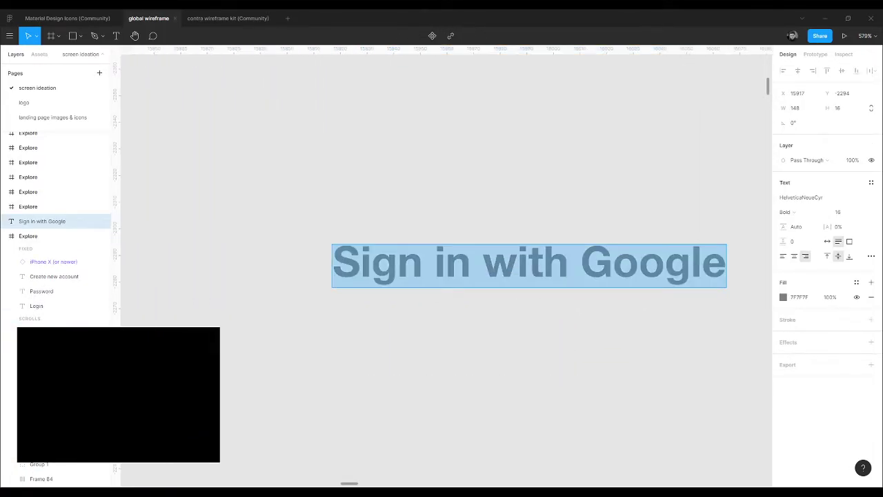
type("I'll be back")
key("Escape")
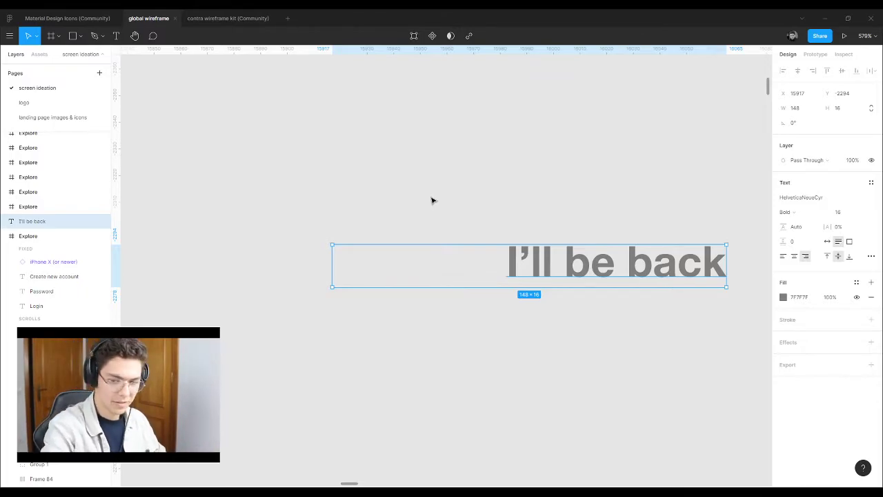
Step: Delete the "I'll be back" text from the canvas beside the login screen
scroll(557, 231, "down", 5)
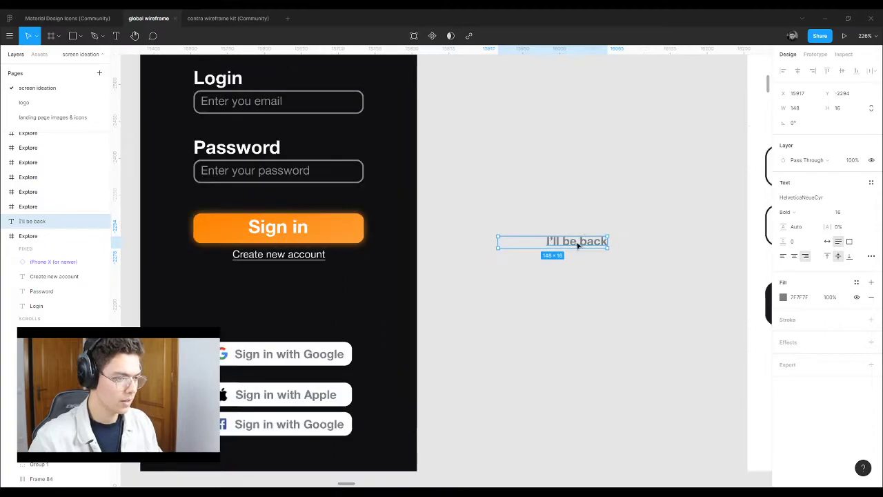
key("Delete")
scroll(586, 252, "down", 2)
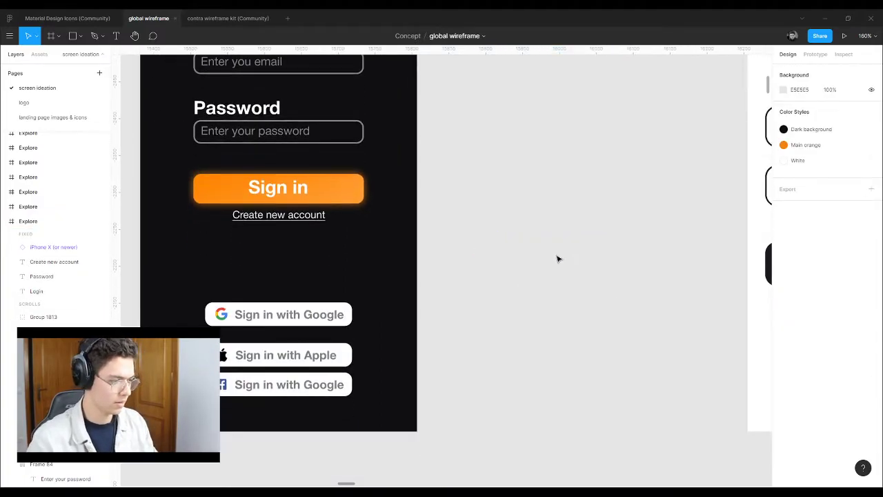
Step: Move the "Sign in with Google" button down to Y 652 so the three social buttons are evenly spaced
scroll(231, 314, "up", 3)
left_click_drag(321, 308, 327, 331)
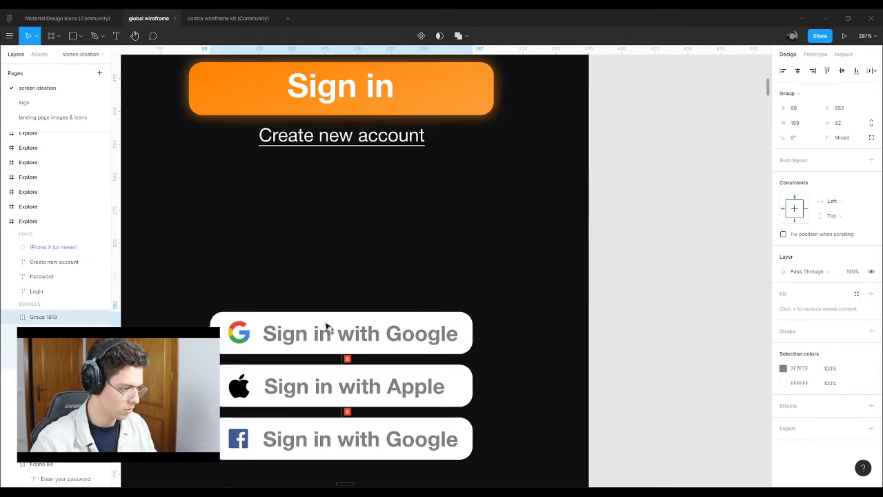
left_click(647, 290)
scroll(394, 260, "down", 3)
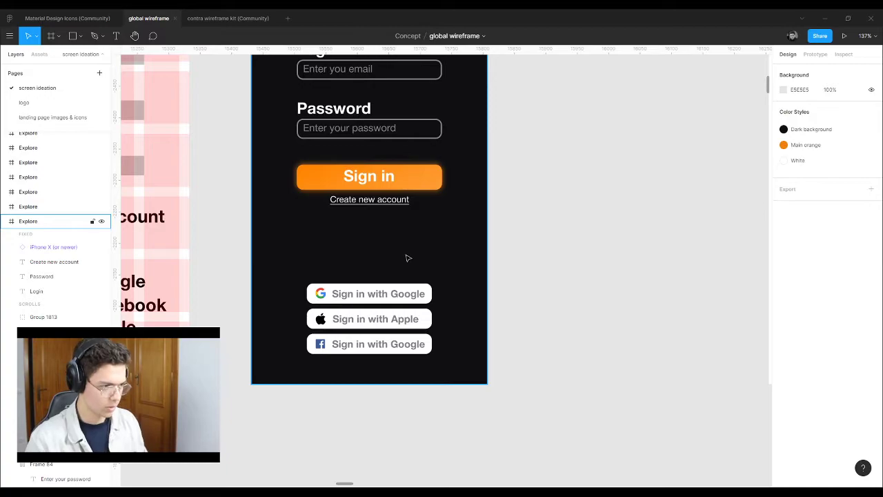
Step: Move the Google, Apple and Facebook sign-in buttons up together, closer to the "Create new account" link
scroll(407, 258, "up", 5)
left_click(261, 75)
key("Escape")
scroll(475, 233, "down", 2)
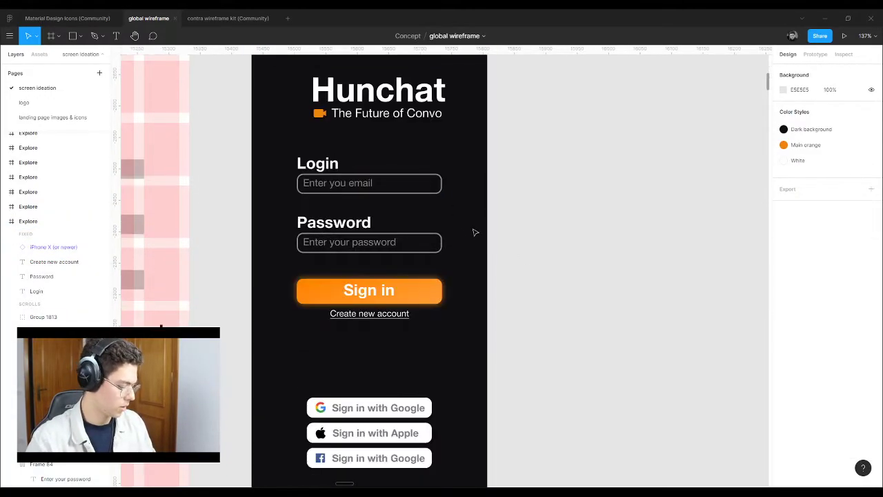
scroll(494, 313, "down", 1)
left_click_drag(516, 461, 299, 351)
left_click_drag(395, 398, 389, 377)
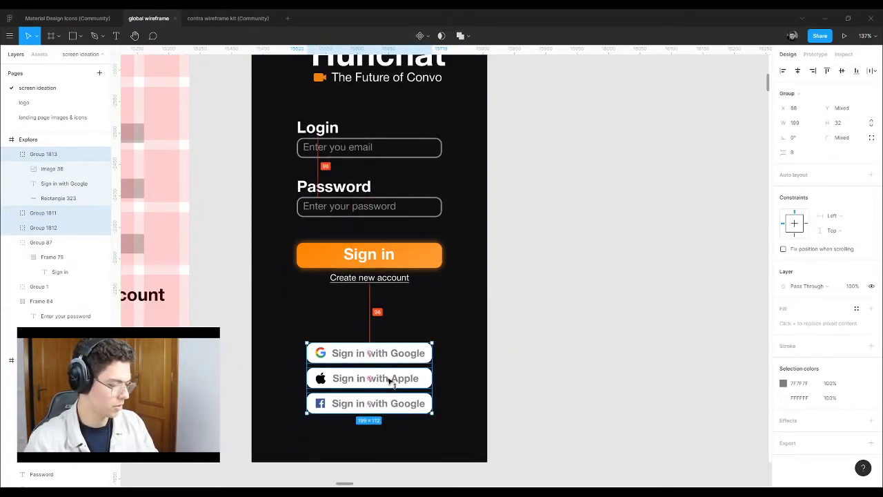
Step: Move the Hunchat logo and tagline group to Y 137 and center it horizontally on the login screen
scroll(355, 246, "up", 4)
left_click_drag(359, 210, 350, 206)
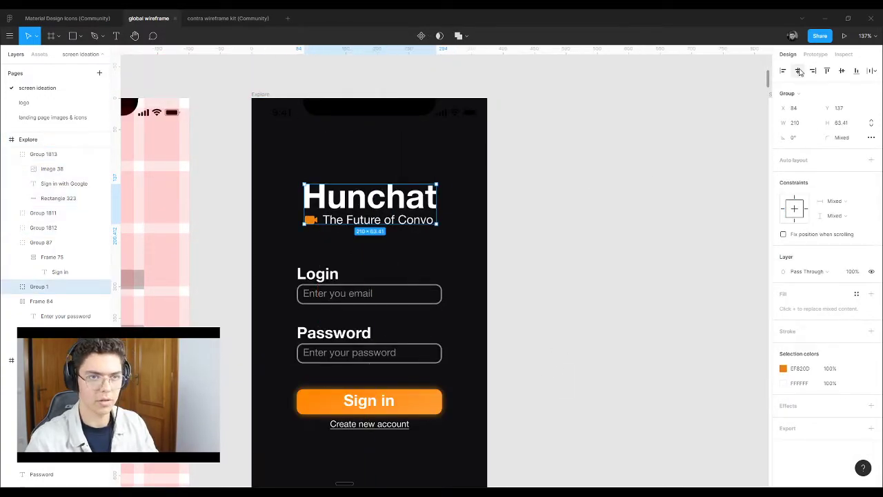
left_click(798, 71)
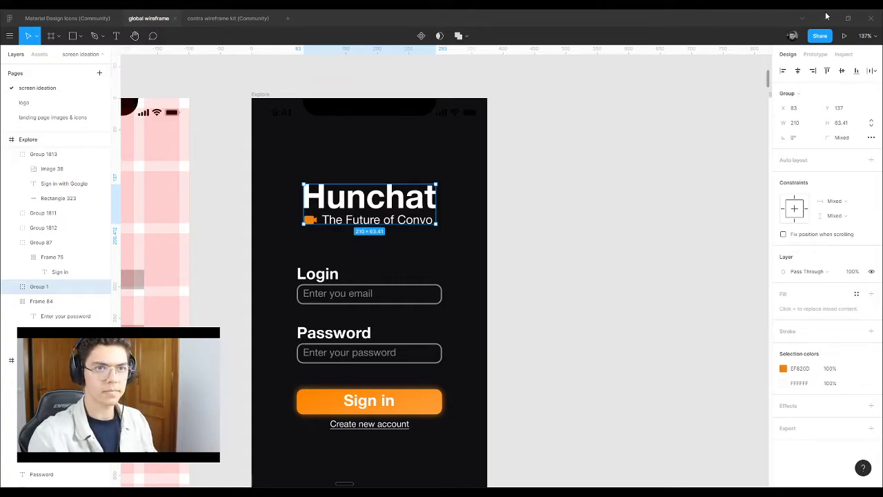
left_click(552, 237)
Step: Duplicate the dark Hunchat login screen beside the original and shift the white Sign in reference screen farther away from it
scroll(359, 289, "down", 6)
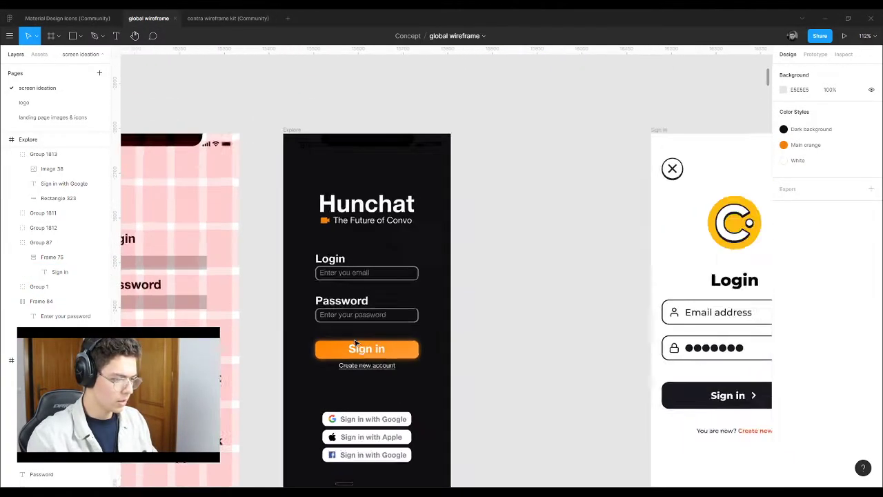
scroll(359, 290, "up", 3)
left_click_drag(321, 185, 458, 185)
left_click(635, 161)
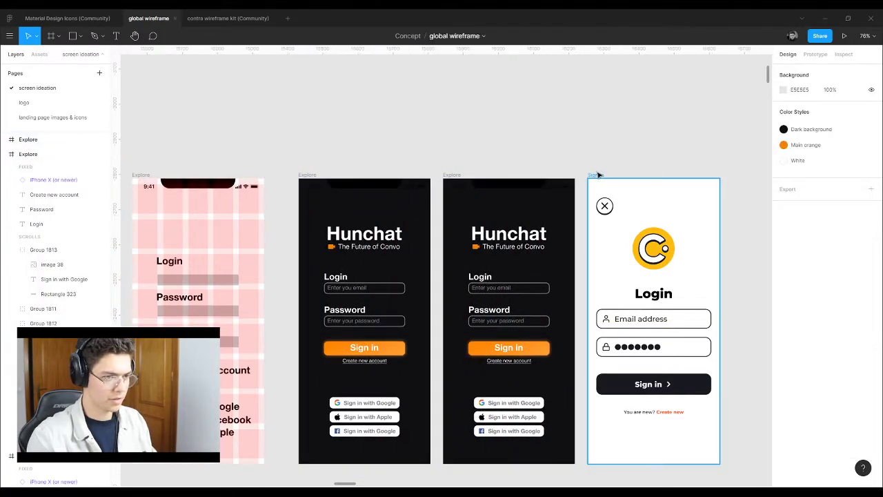
left_click_drag(598, 175, 647, 174)
Step: Set the iPhone status bar components on both dark login screens to Dark mode
left_click(519, 192)
left_click(384, 187, "shift")
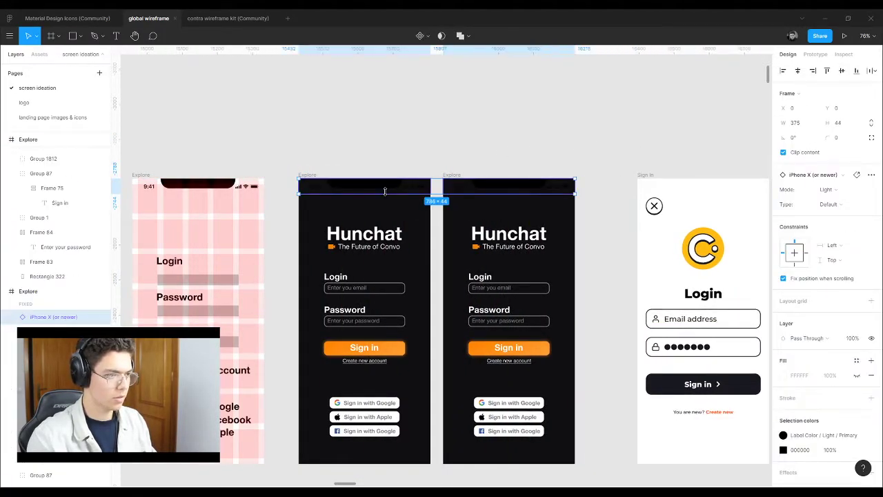
left_click(849, 193)
left_click(837, 199)
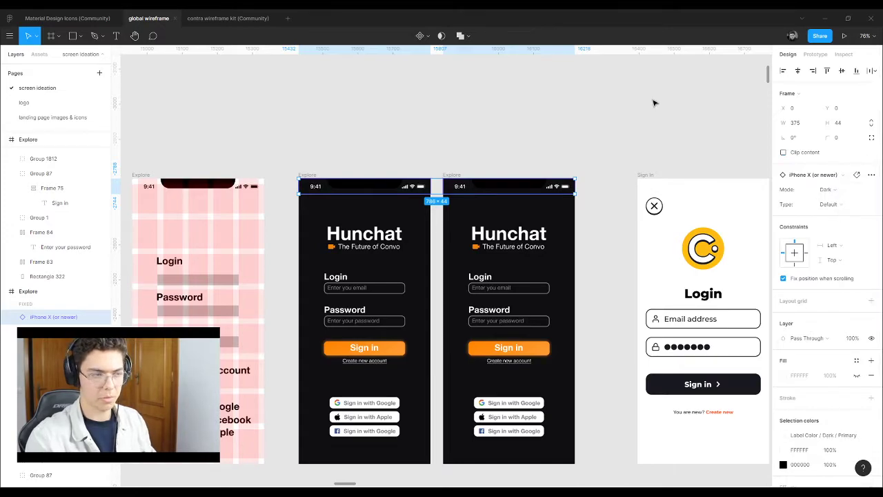
left_click(278, 195)
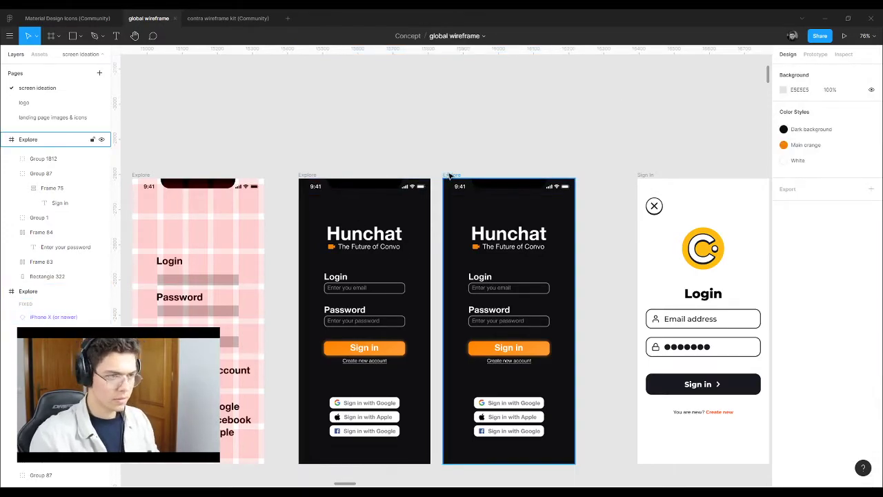
Step: Set the "Create new account" text on the duplicated login screen to font size 16
left_click(482, 206)
scroll(486, 207, "up", 3)
scroll(485, 207, "up", 5)
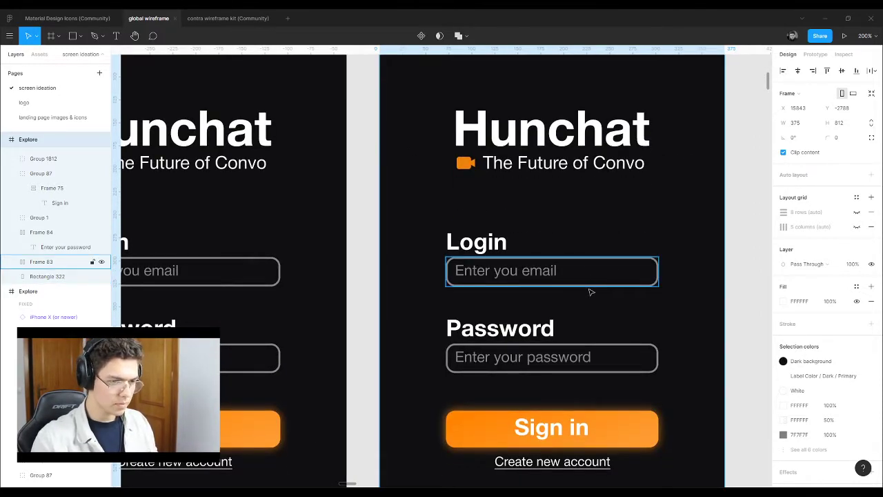
left_click(590, 291)
scroll(510, 325, "down", 5)
scroll(496, 322, "up", 4)
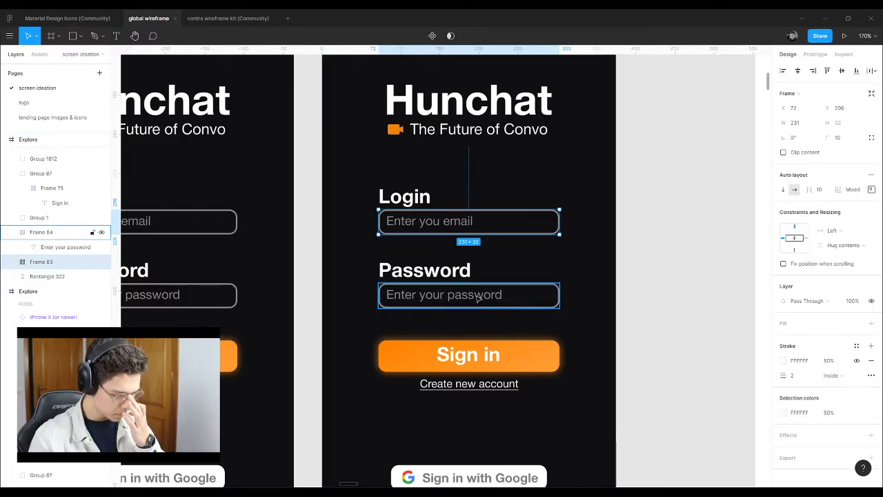
left_click(492, 382)
left_click(868, 287)
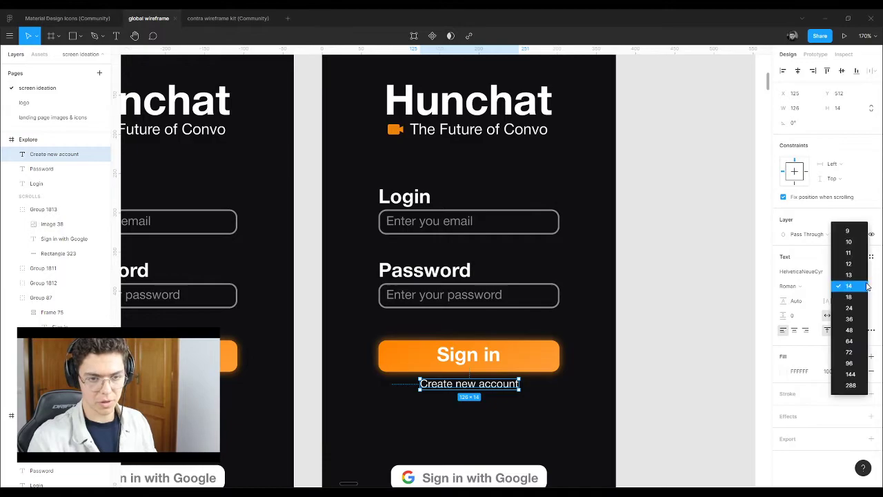
left_click(848, 286)
left_click(848, 289)
type("16")
key("Return")
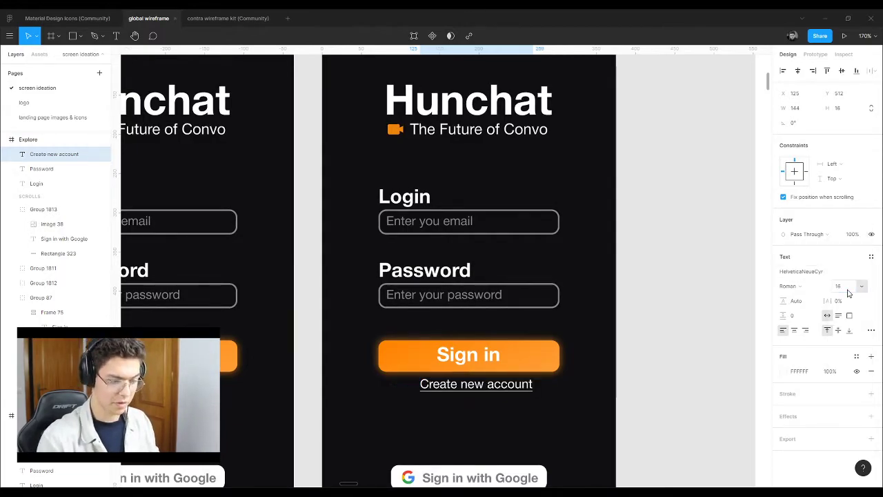
left_click(657, 249)
Step: Center the "Create new account" text horizontally on the duplicated login screen
left_click(478, 383)
left_click(796, 332)
left_click(798, 71)
left_click(690, 245)
Step: Move the three social sign-in buttons on the duplicated screen down together, closer to the screen's lower edge
scroll(466, 393, "up", 2, "ctrl")
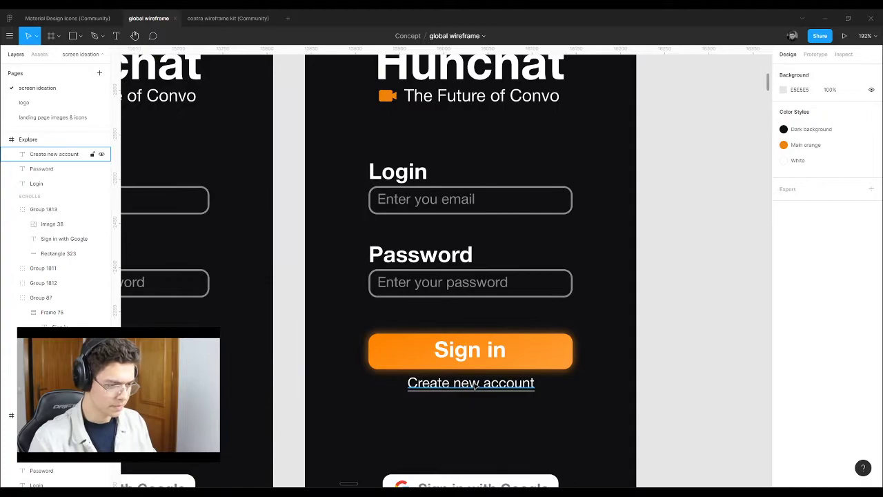
scroll(481, 350, "down", 2, "ctrl")
scroll(469, 341, "down", 3)
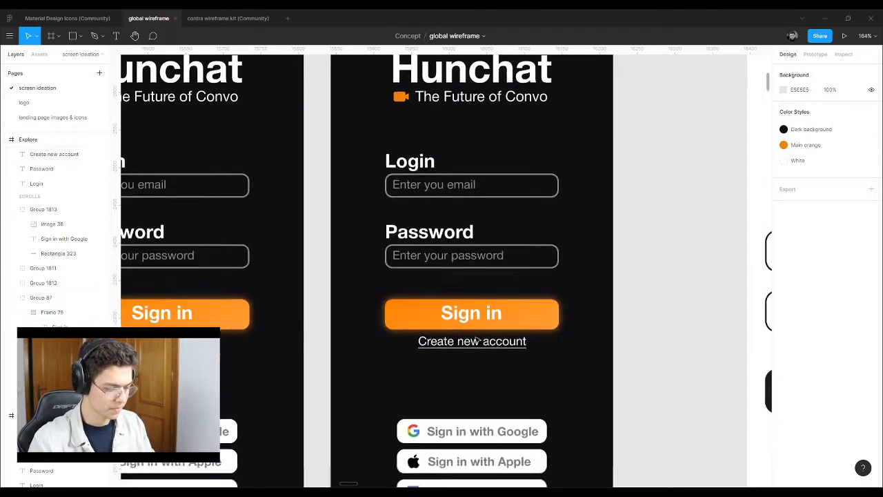
scroll(470, 436, "up", 2, "ctrl")
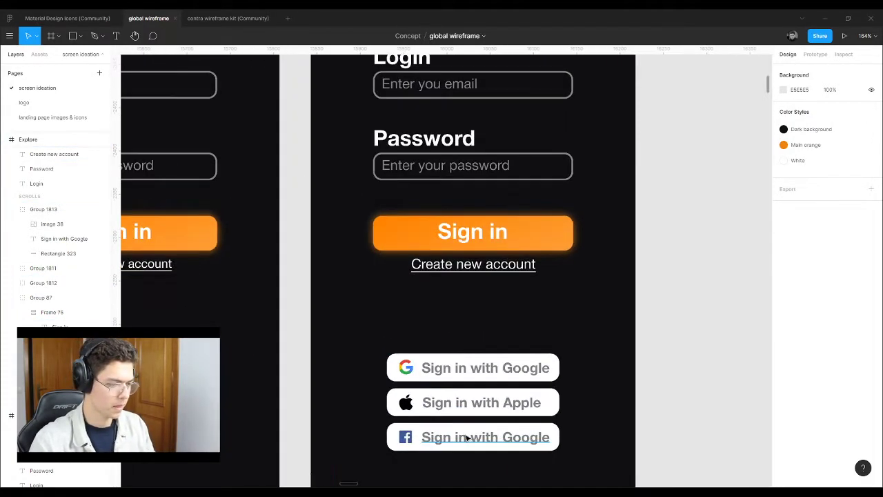
scroll(467, 438, "up", 3, "ctrl")
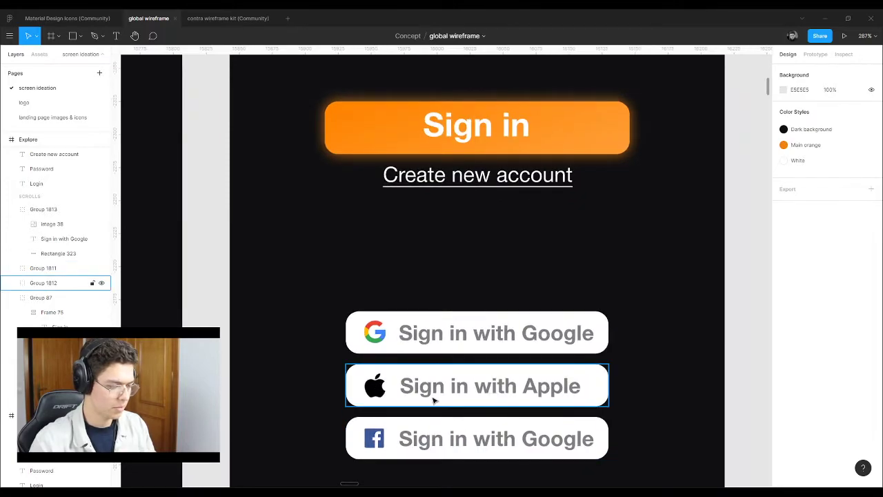
scroll(456, 396, "down", 1)
scroll(503, 317, "down", 8, "ctrl")
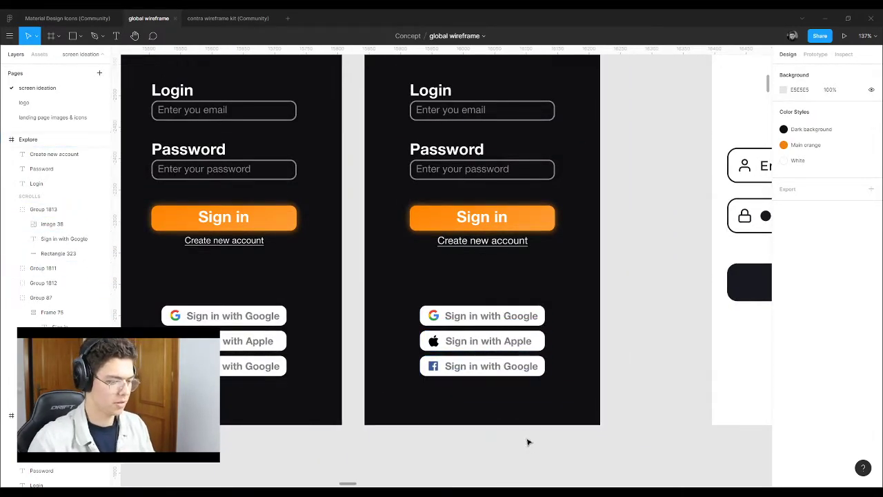
left_click_drag(528, 439, 464, 310)
left_click_drag(493, 345, 499, 366)
key("Up")
left_click(477, 277)
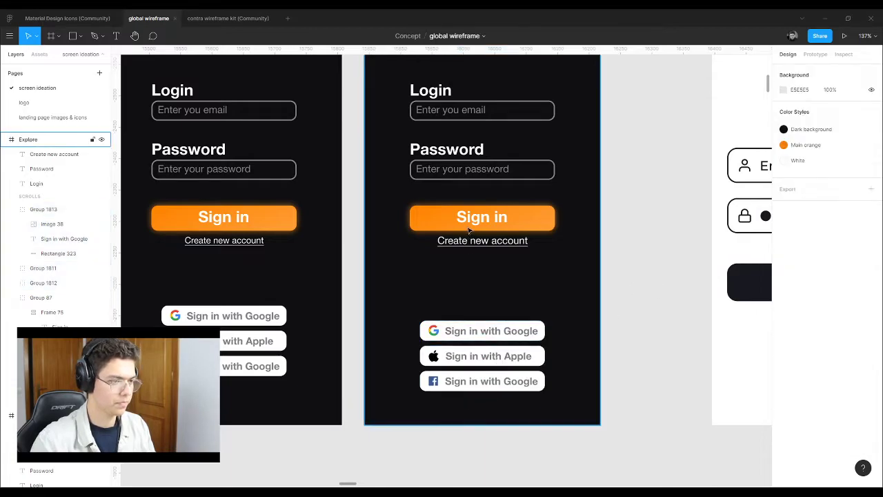
Step: Move the "Create new account" text slightly down from the Sign in button on the duplicated screen
scroll(472, 229, "up", 2)
left_click_drag(481, 251, 485, 257)
left_click(653, 199)
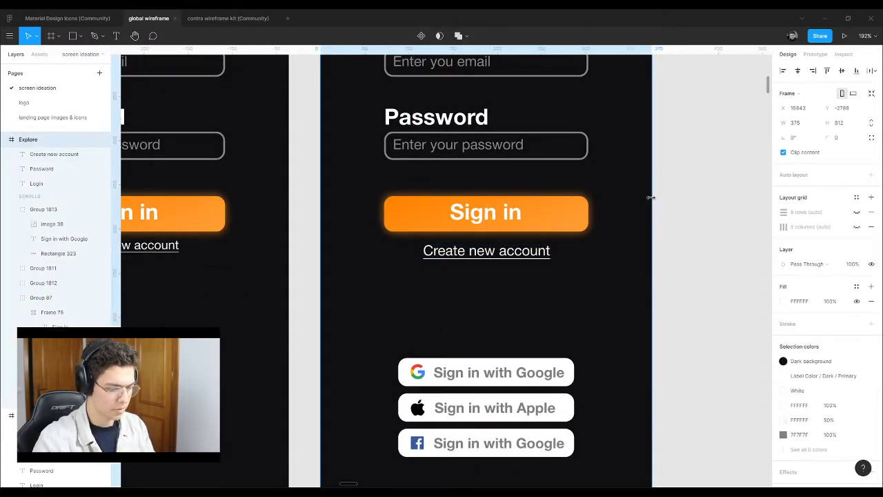
Step: Move the orange Sign in button and the "Create new account" text down together, farther from the password field
left_click_drag(706, 274, 368, 178)
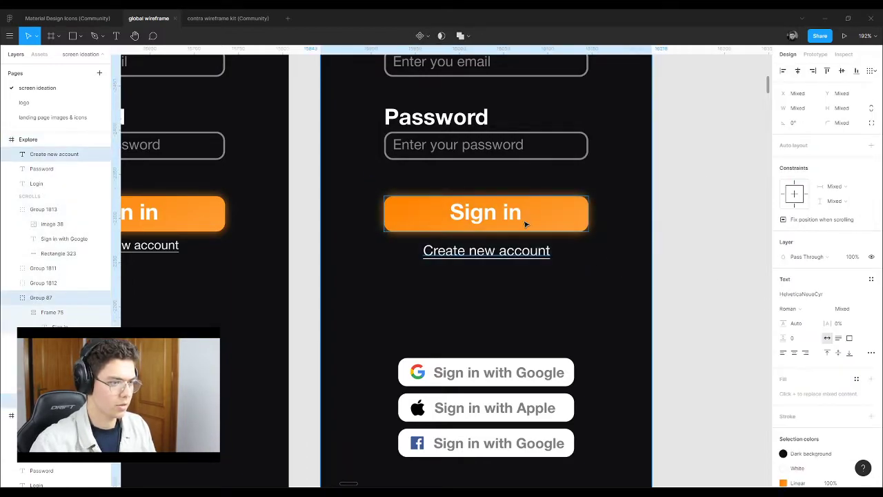
left_click_drag(532, 217, 536, 239)
left_click(690, 203)
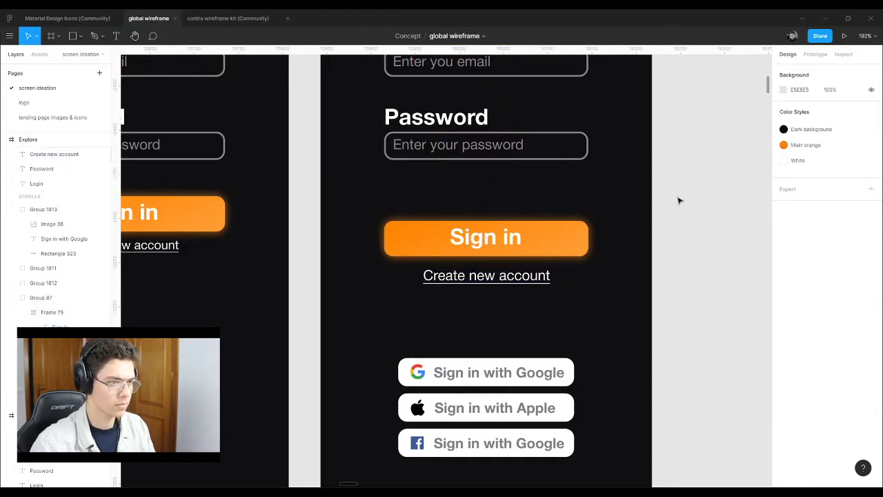
scroll(552, 149, "up", 3)
left_click(489, 249)
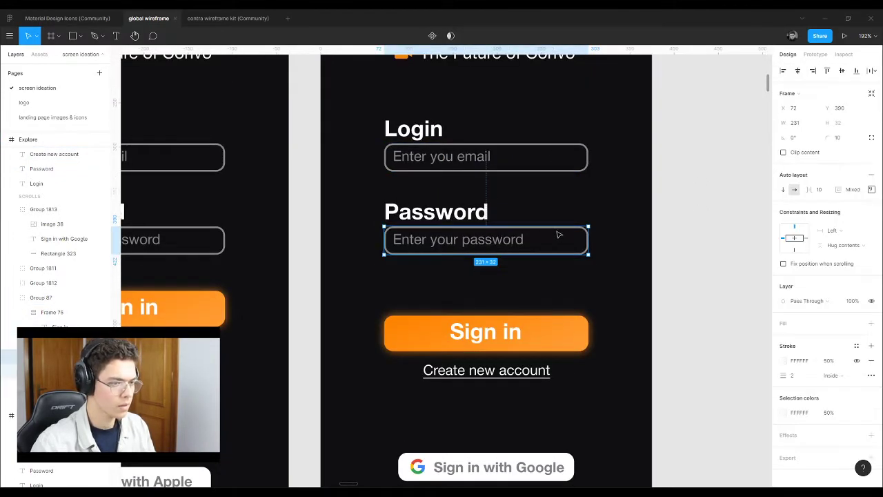
left_click(492, 156)
left_click(670, 169)
scroll(645, 230, "up", 5)
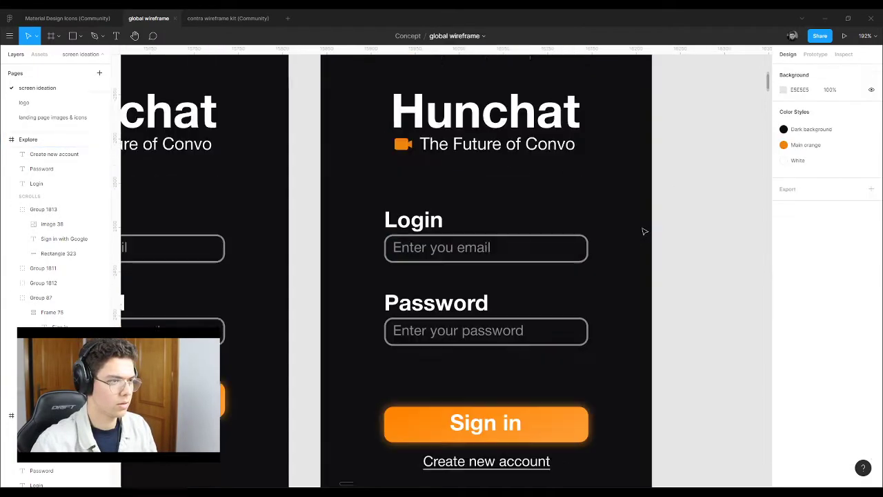
Step: Set the outline stroke weight of the email and password fields on the duplicated login screen to 1
left_click(639, 243)
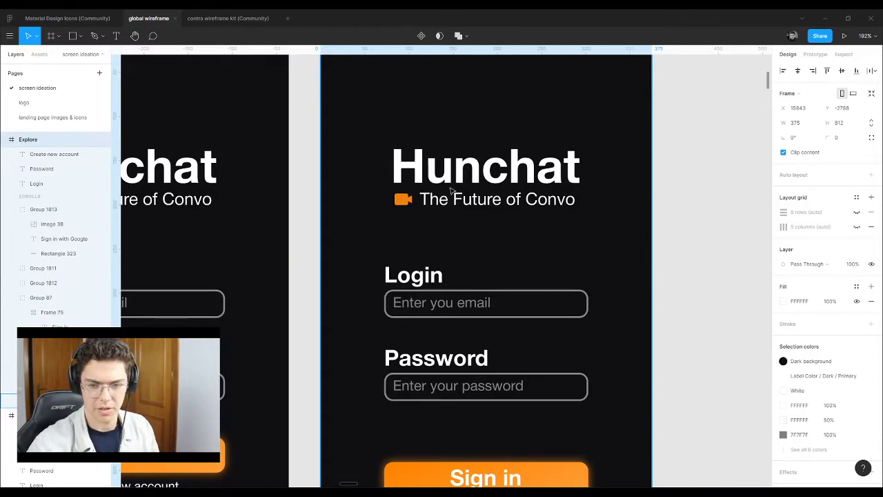
scroll(522, 271, "down", 5)
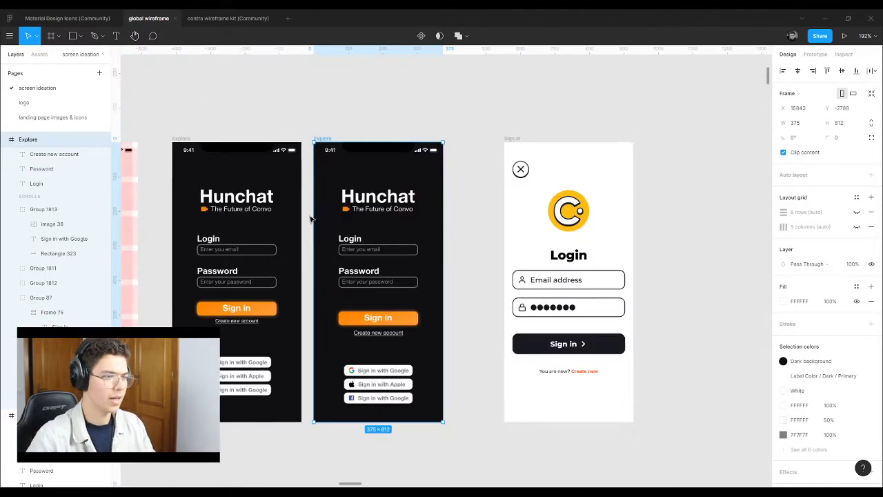
scroll(522, 272, "down", 1)
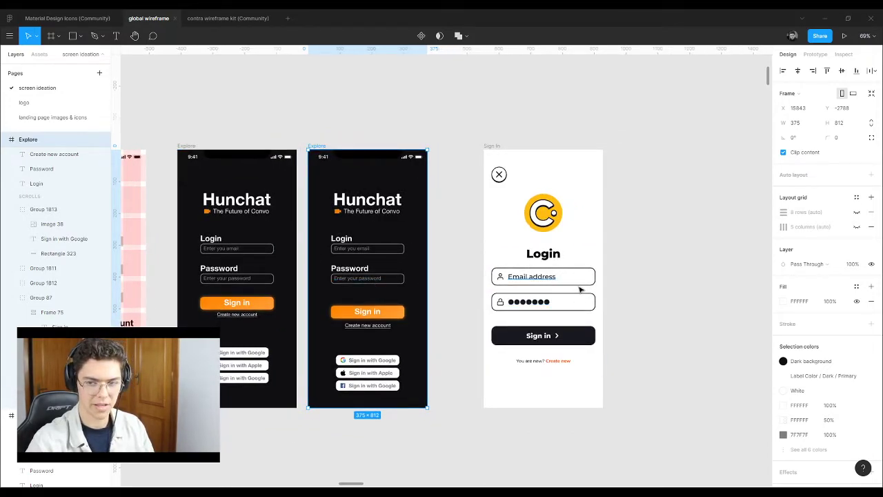
scroll(575, 286, "up", 2)
scroll(573, 285, "down", 3)
scroll(403, 261, "up", 4)
scroll(403, 262, "up", 5)
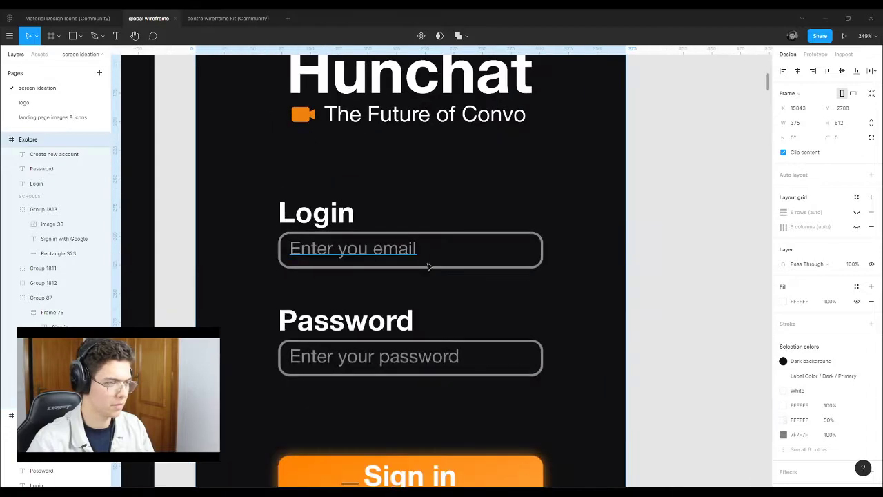
left_click(424, 260)
left_click(793, 376)
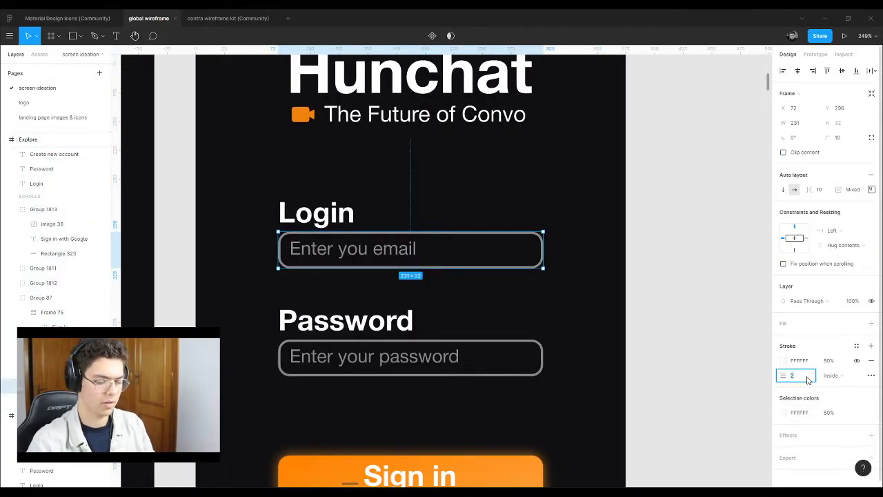
type("1")
left_click(617, 356)
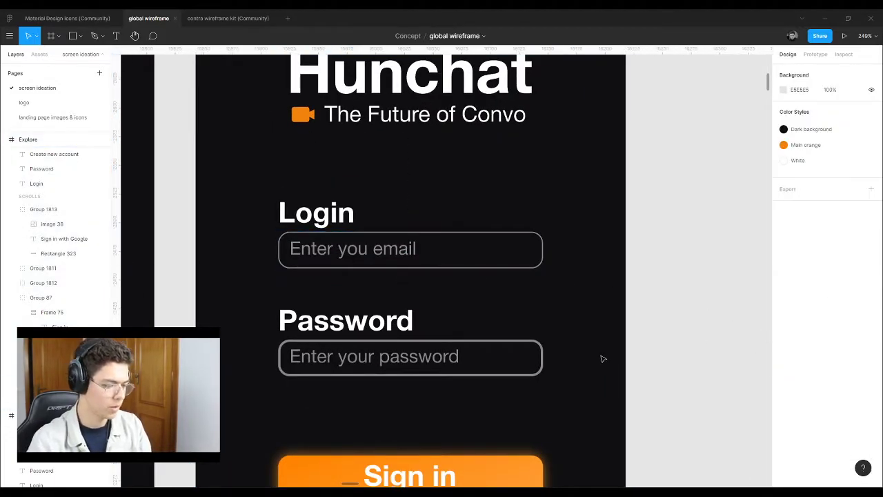
left_click(531, 367)
left_click(800, 377)
left_click(759, 369)
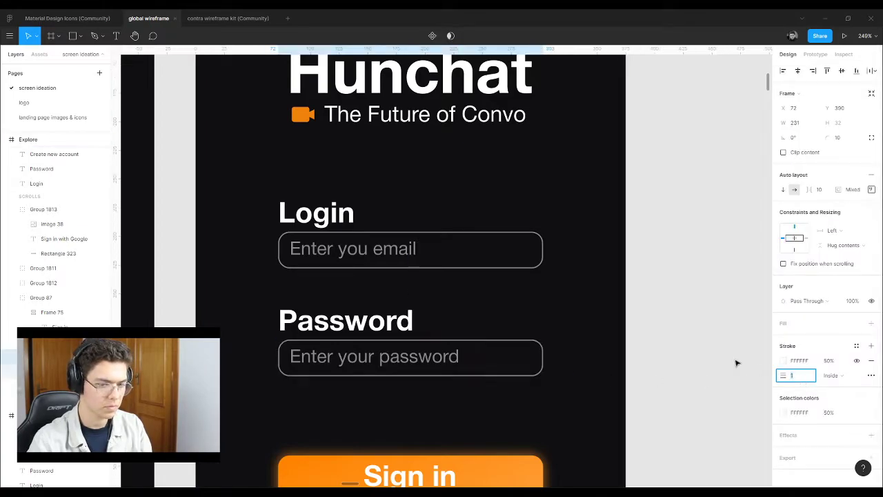
Step: Move the "Login" and "Password" labels up together, slightly farther from their input fields
left_click(352, 314)
left_click(339, 216, "shift")
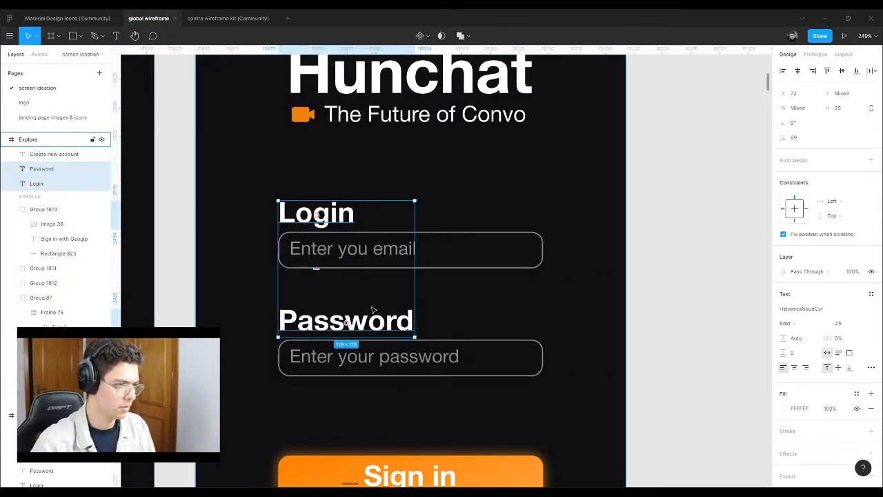
left_click_drag(371, 326, 371, 321)
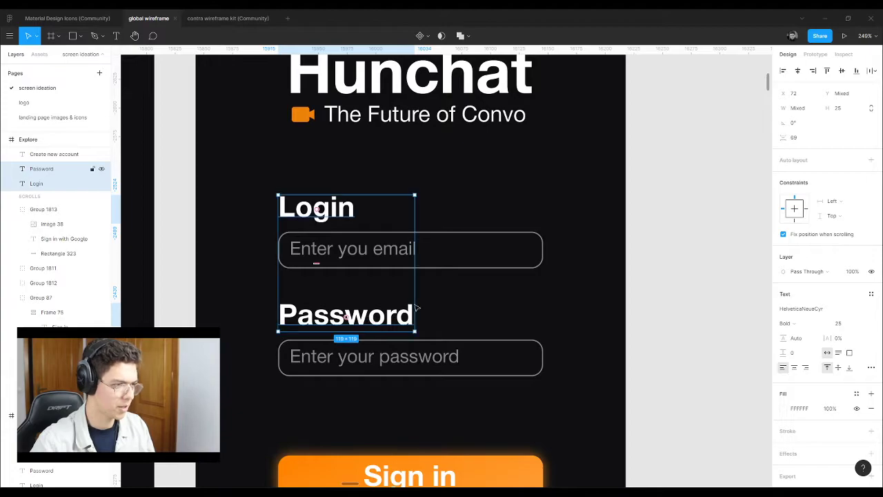
left_click(658, 298)
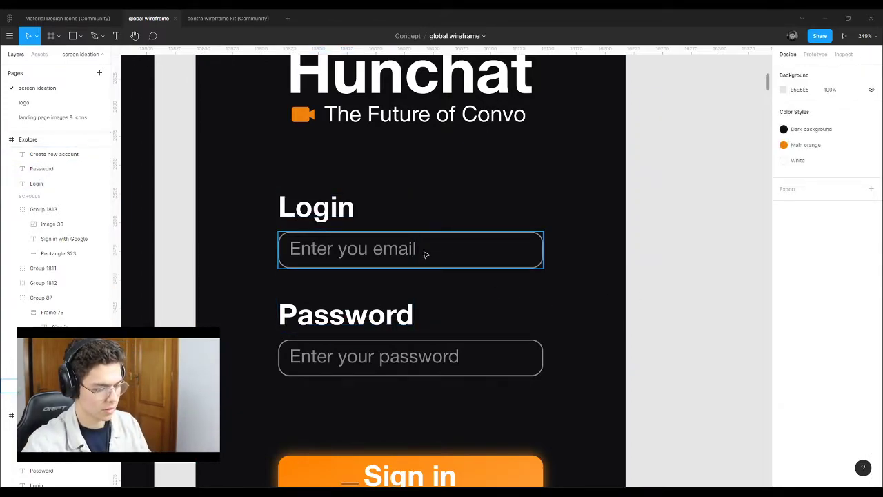
Step: Move the white Sign in reference frame aside and place a copy of the refined login screen in the gap
scroll(584, 296, "down", 3)
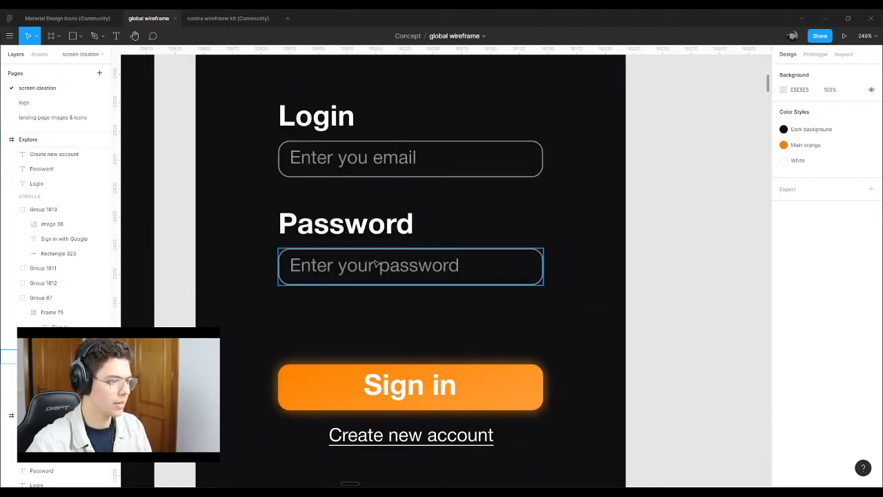
scroll(272, 277, "down", 5)
left_click(304, 290)
scroll(323, 244, "down", 5)
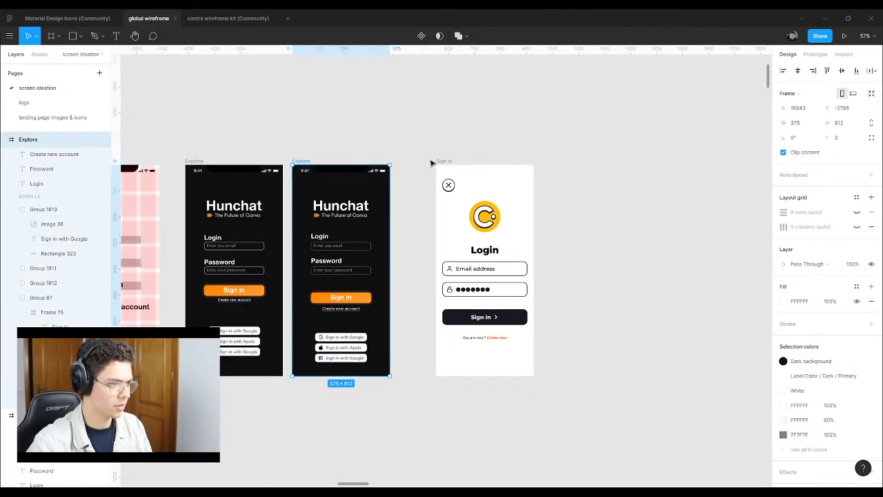
left_click_drag(446, 161, 517, 156)
left_click(297, 149)
left_click_drag(299, 165, 407, 171)
left_click(407, 120)
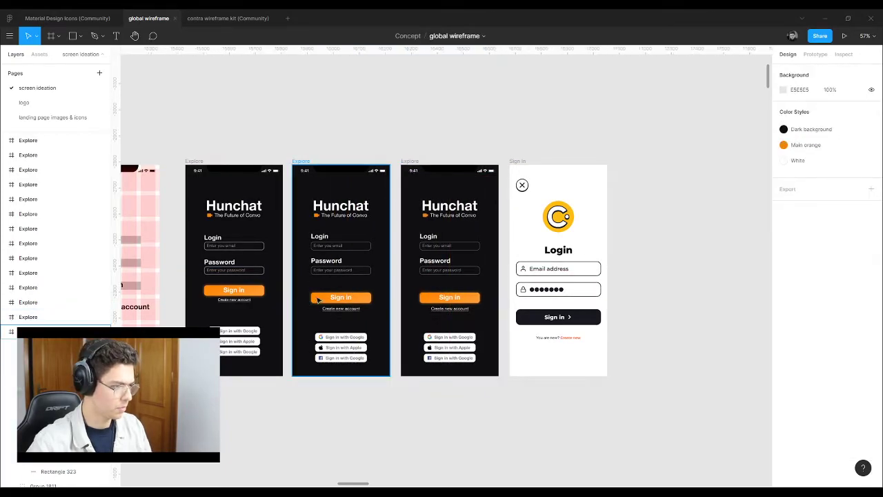
Step: Ungroup the password and email field frames on the new copy, keeping only their placeholder texts without outlines
scroll(469, 262, "up", 10)
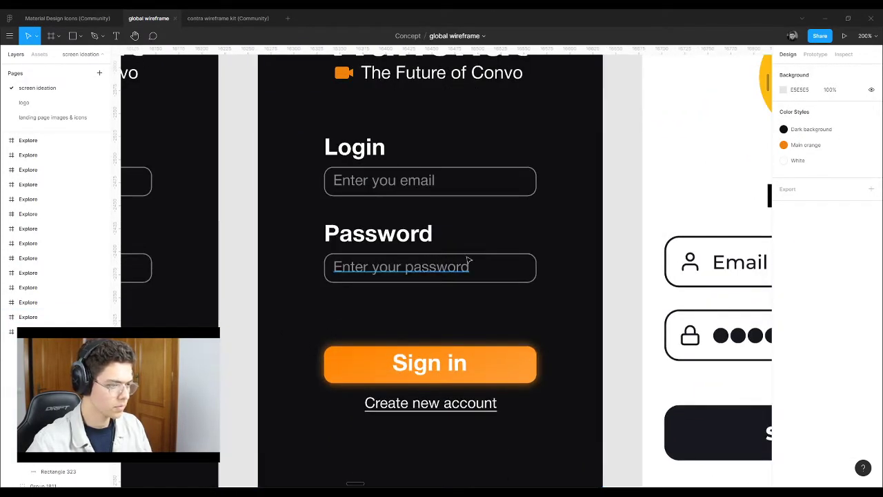
left_click(470, 260)
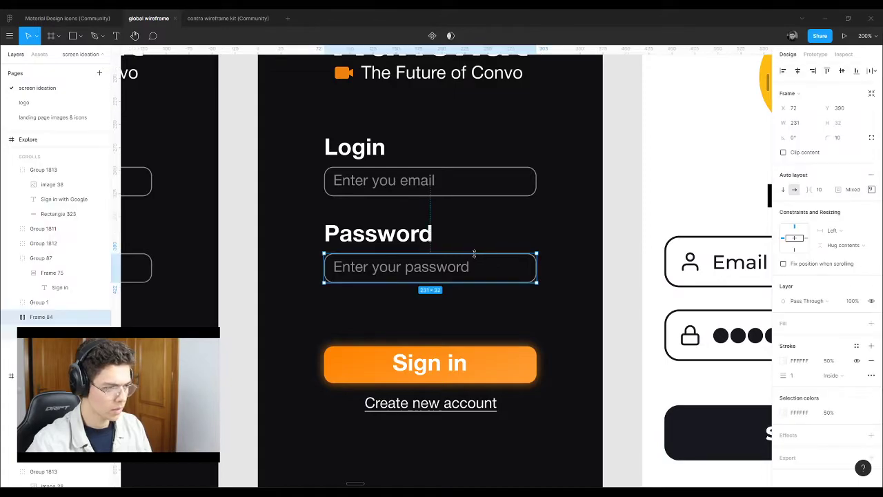
key("Escape")
left_click(477, 257)
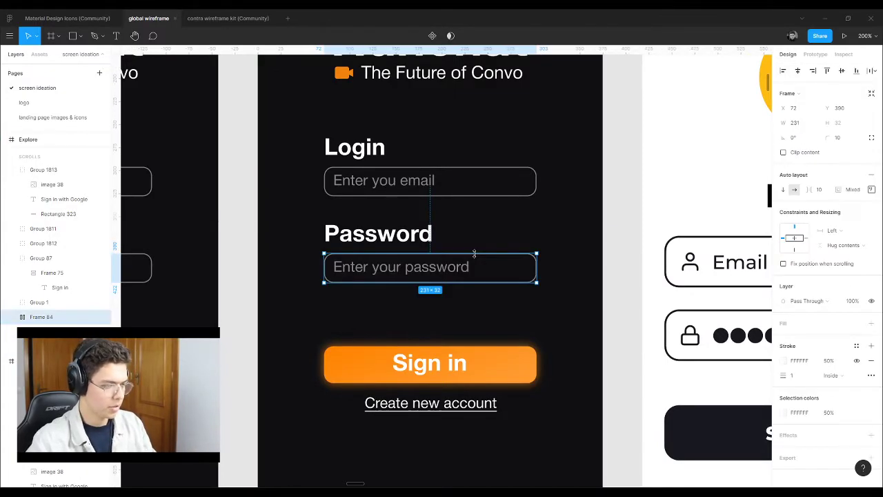
key("Return")
key("Escape")
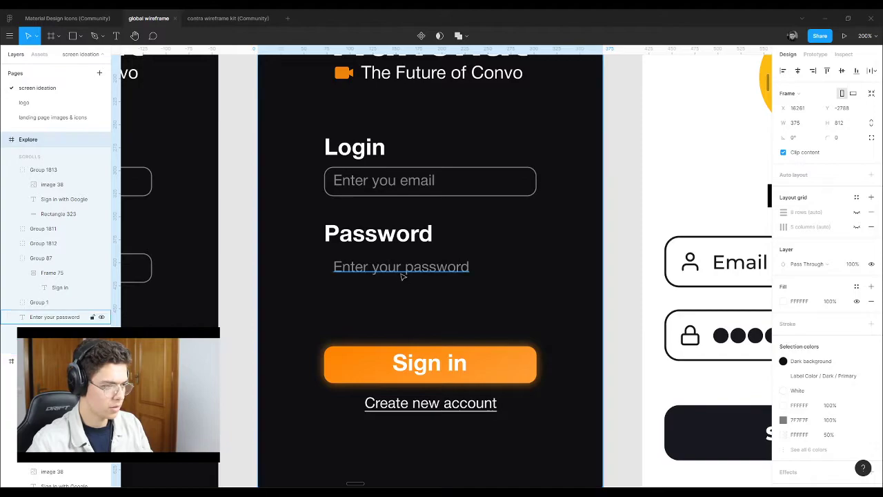
scroll(405, 270, "up", 3)
left_click(323, 275)
left_click(59, 332)
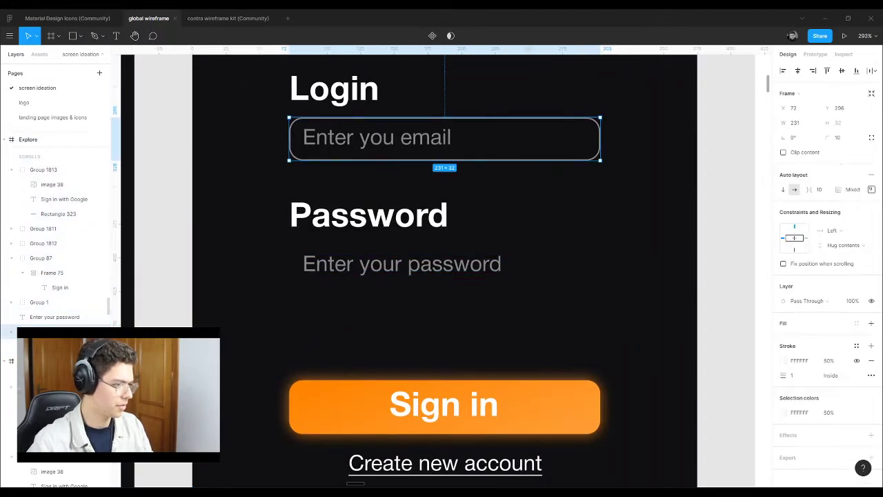
key("ctrl+shift+g")
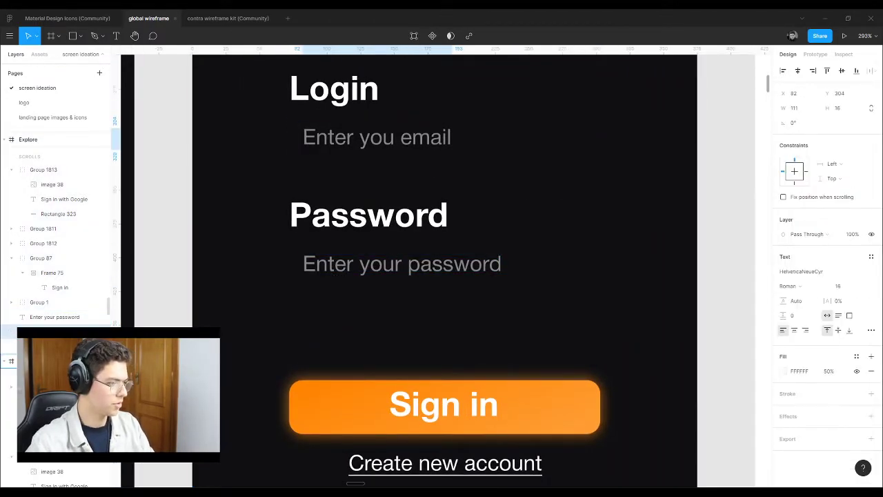
Step: Align the "Enter you email" and "Enter your password" placeholders with the left edge of their labels
left_click(380, 122)
double_click(291, 155)
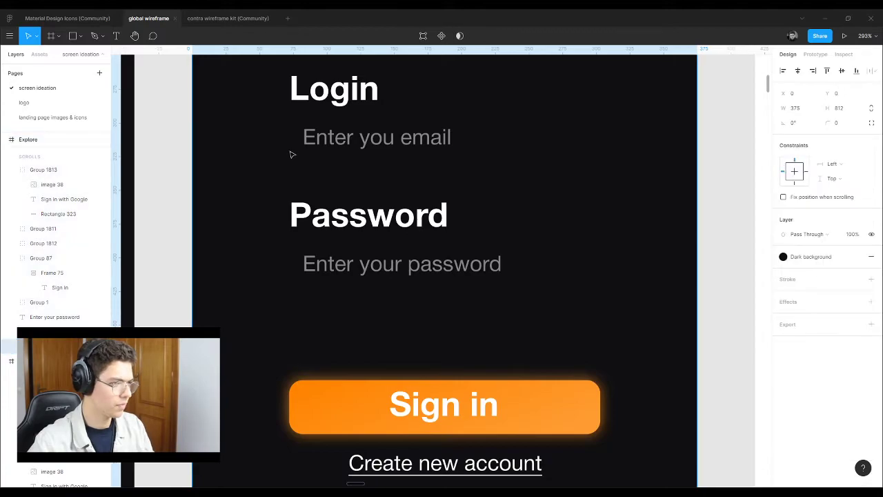
left_click(327, 131)
mouse_move(328, 142)
left_mouse_down()
mouse_move(306, 144)
mouse_move(316, 145)
left_mouse_up()
left_click_drag(349, 270, 334, 271)
key("Escape")
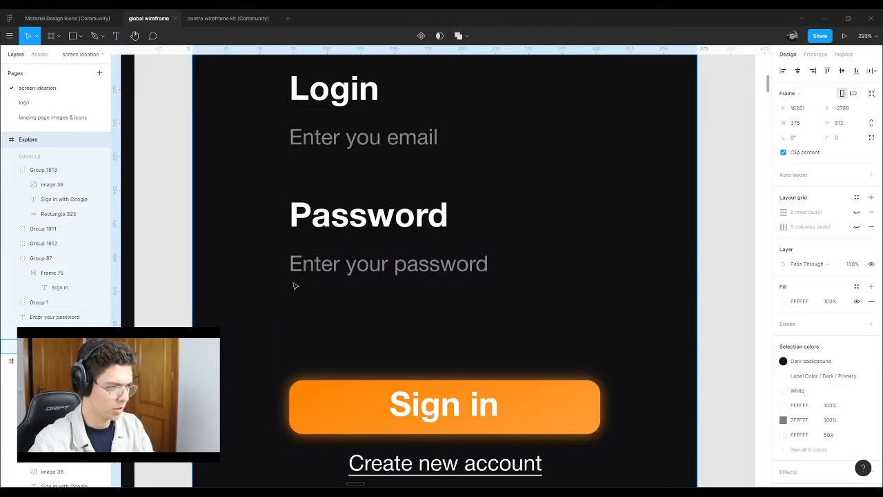
Step: Draw a straight horizontal line about 230.5 wide beneath the "Enter your password" placeholder with the Pen tool
key("p")
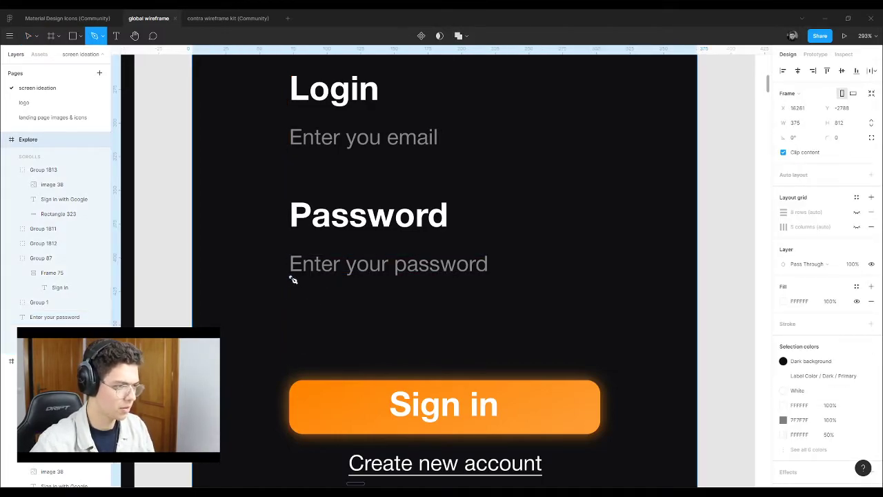
left_click(290, 277)
left_click(604, 277)
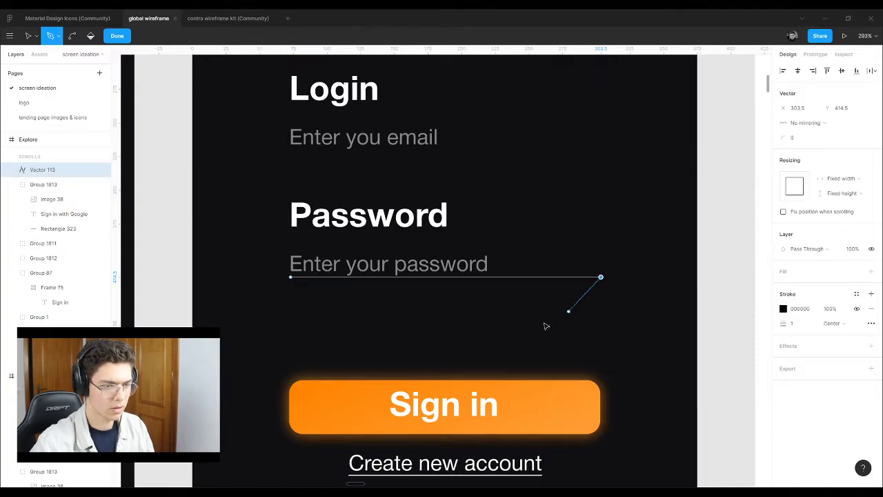
key("Escape")
scroll(534, 330, "down", 1)
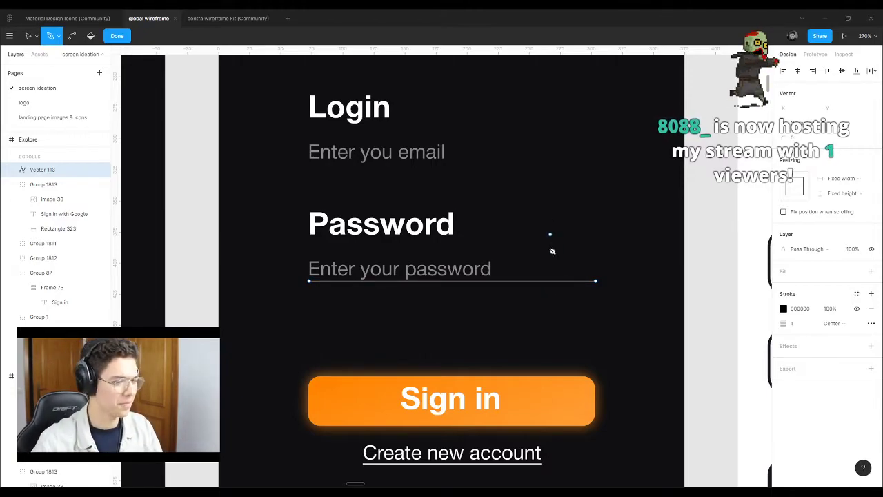
key("Escape")
key("Escape")
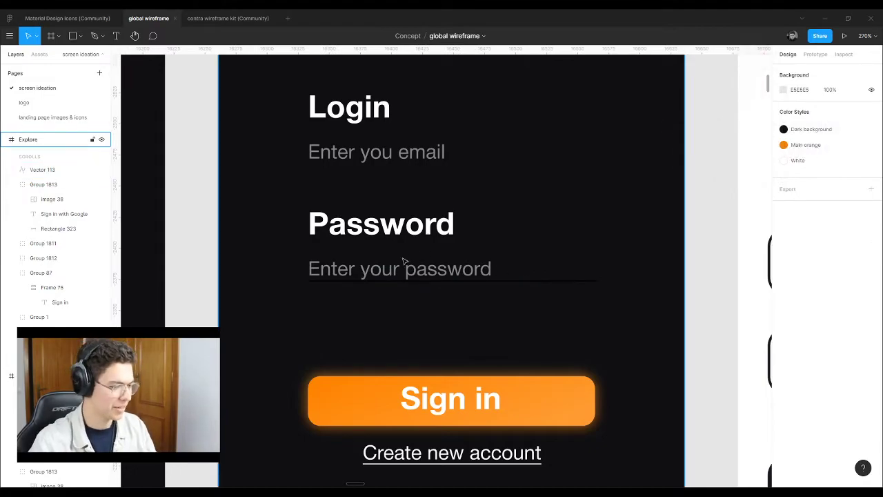
Step: Set the password underline's stroke to color FFFFFF at 50% opacity
left_click(518, 282)
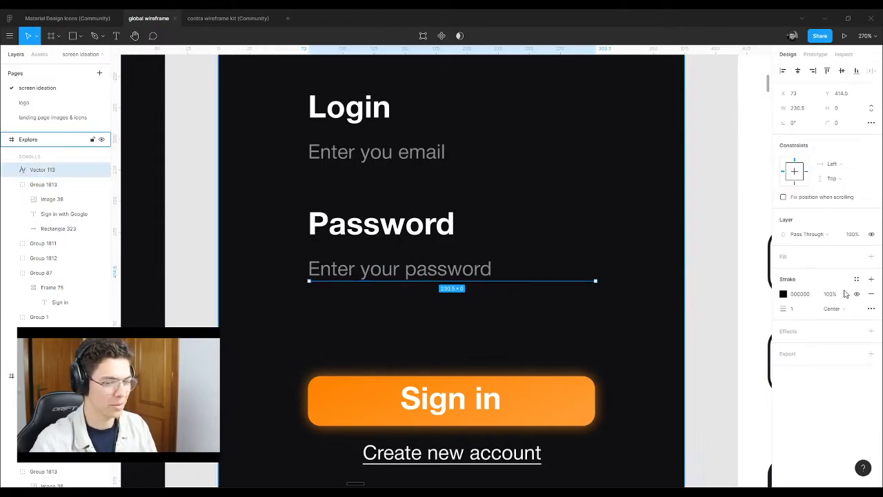
left_click(783, 293)
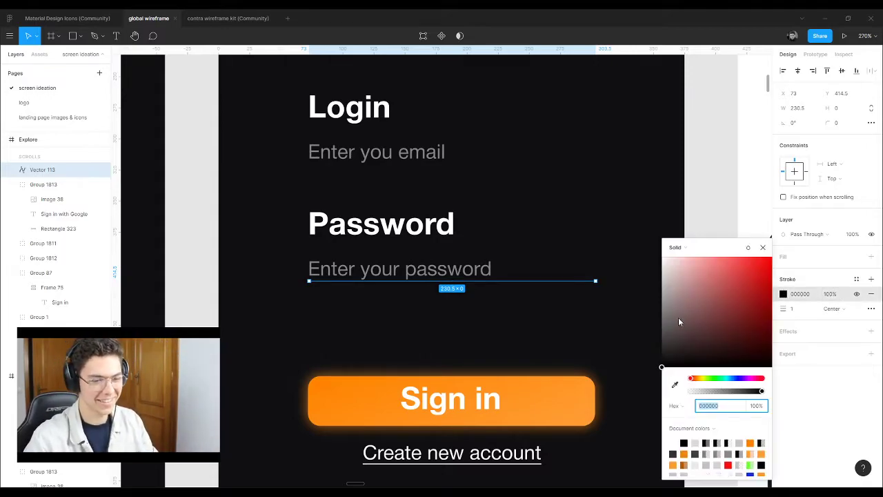
type("ffffff")
key("Return")
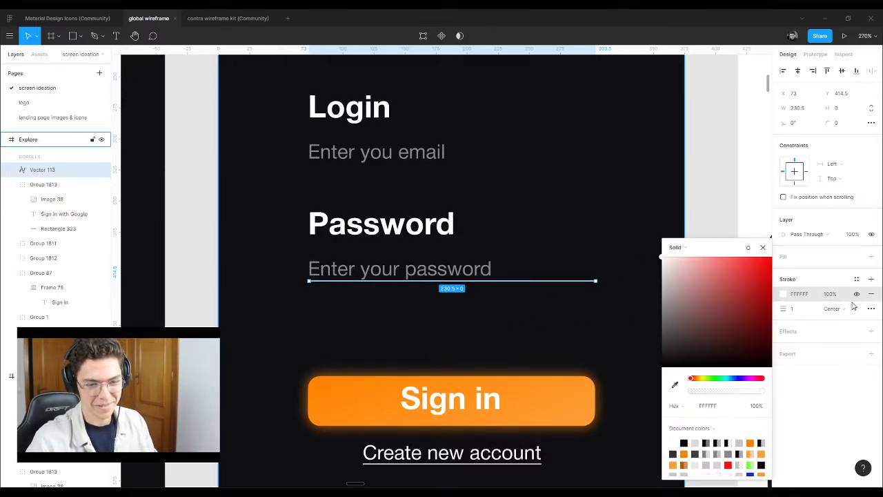
left_click(830, 294)
type("50")
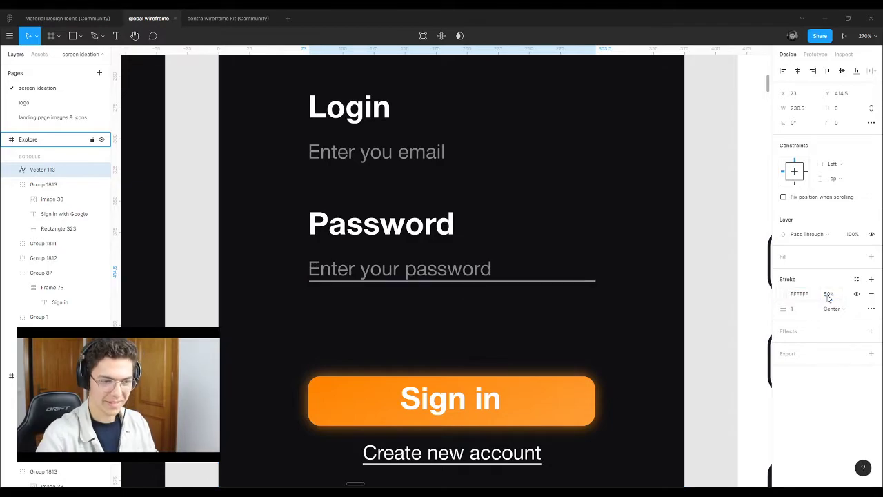
left_click(692, 280)
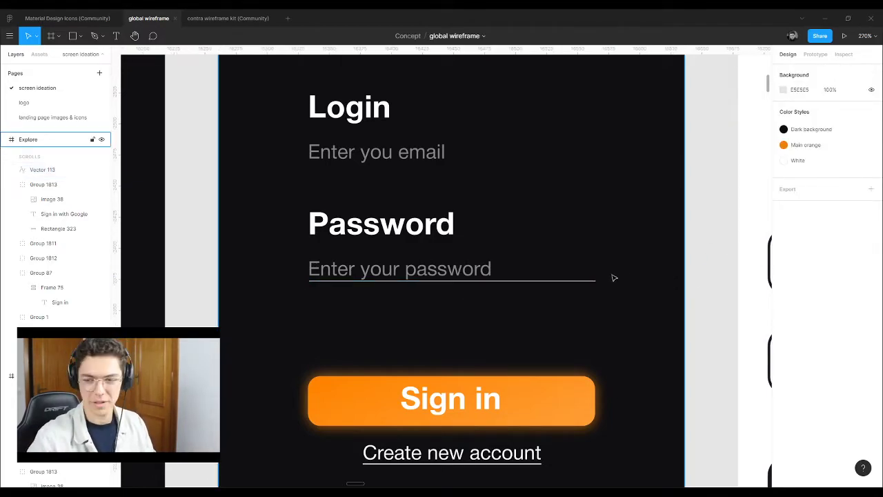
Step: Lower the password underline to Y 420 and shift it together with the placeholder farther down from the "Password" label
scroll(413, 264, "up", 5)
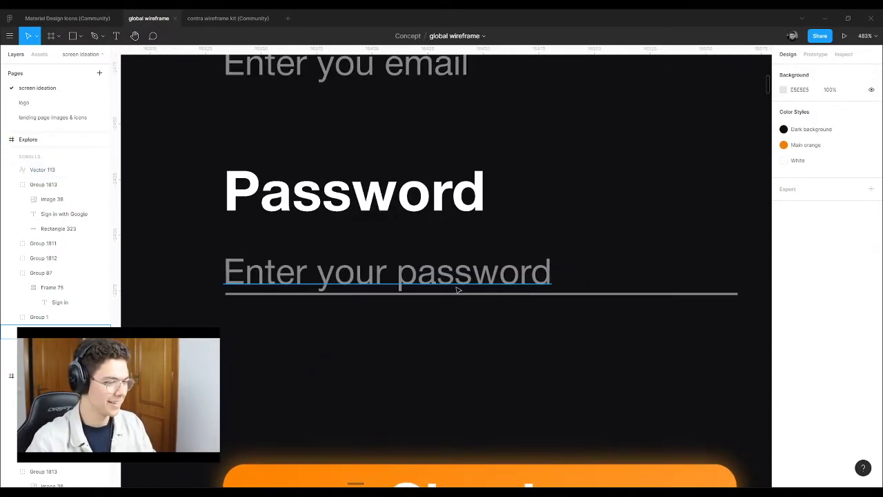
left_click_drag(467, 299, 470, 314)
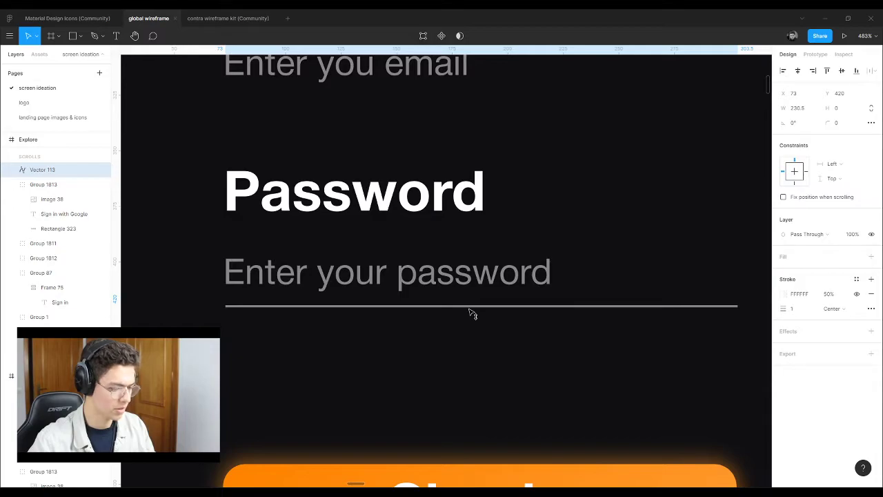
left_click(456, 300, "shift")
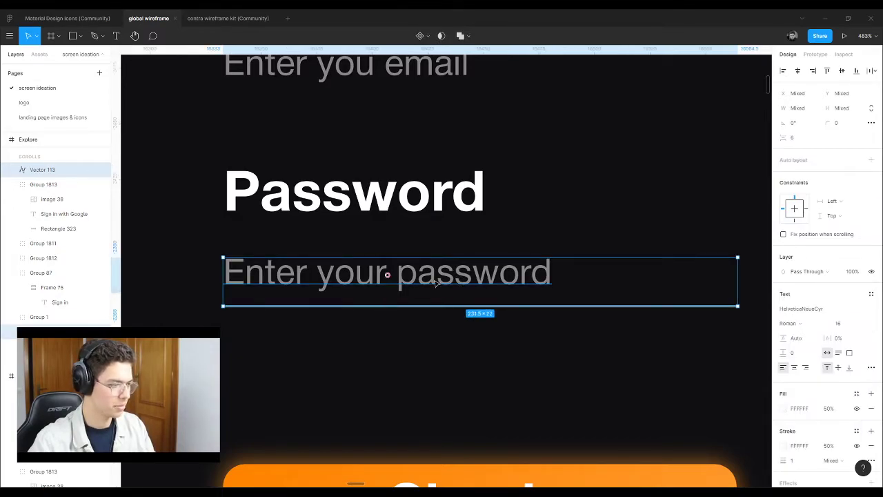
left_click_drag(435, 282, 443, 306)
left_click(425, 274)
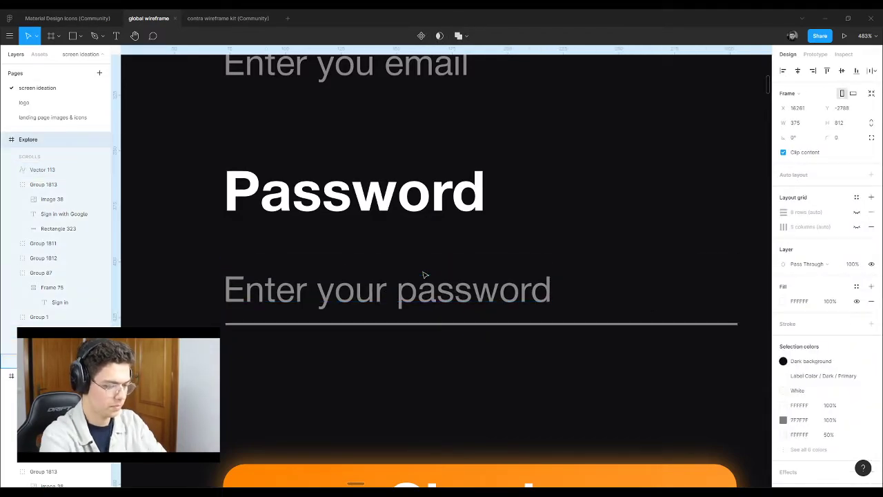
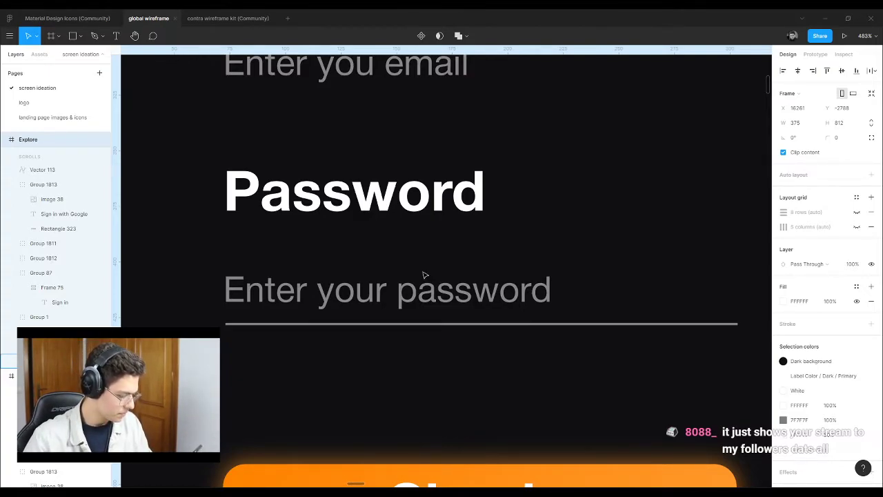
Step: Set the font size of the "Enter your password" placeholder to 18
left_click(426, 284)
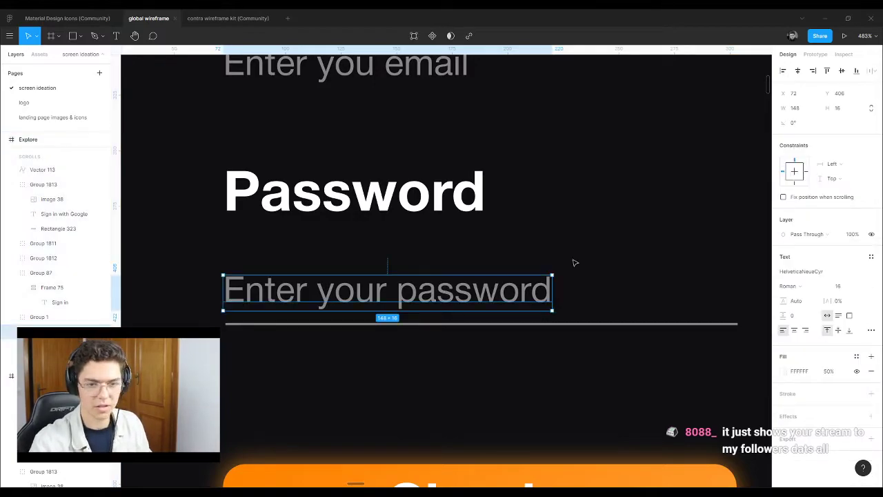
left_click(862, 289)
left_click(851, 371)
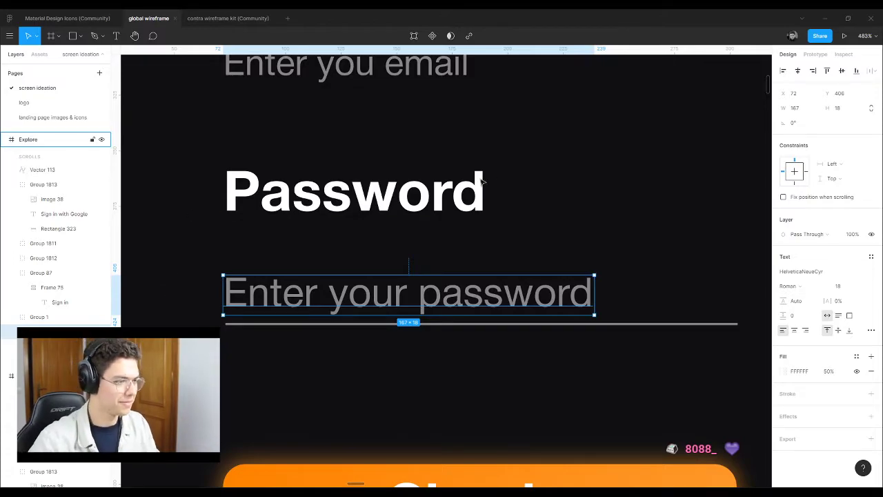
Step: Delete the "Enter you email" placeholder and the "Login" label above the password field
scroll(486, 179, "down", 5, "ctrl")
left_click(384, 144)
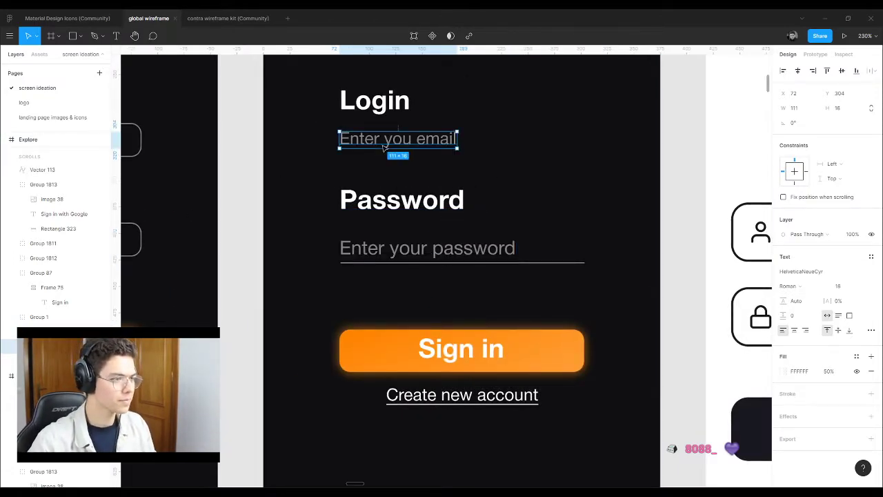
key("Delete")
left_click(375, 101)
key("Delete")
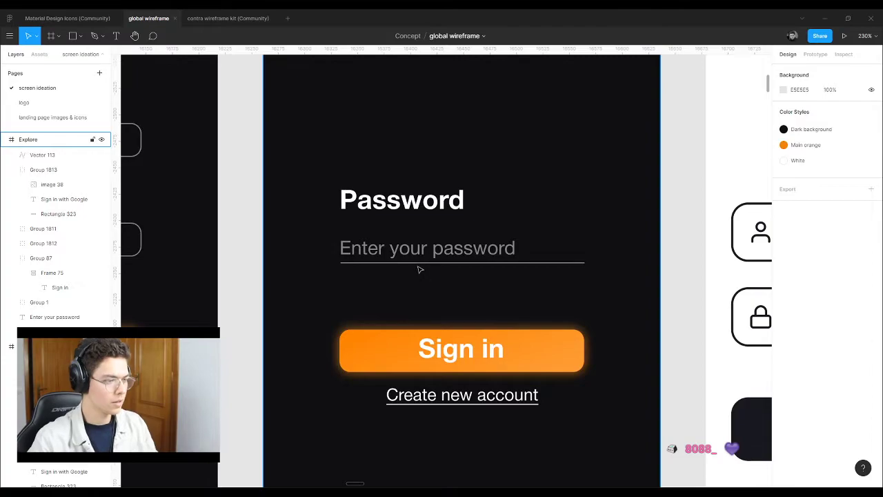
Step: Set the stroke thickness of the password underline to 2
left_click(417, 263)
scroll(418, 267, "up", 2, "ctrl")
left_click(798, 310)
type("2")
key("Return")
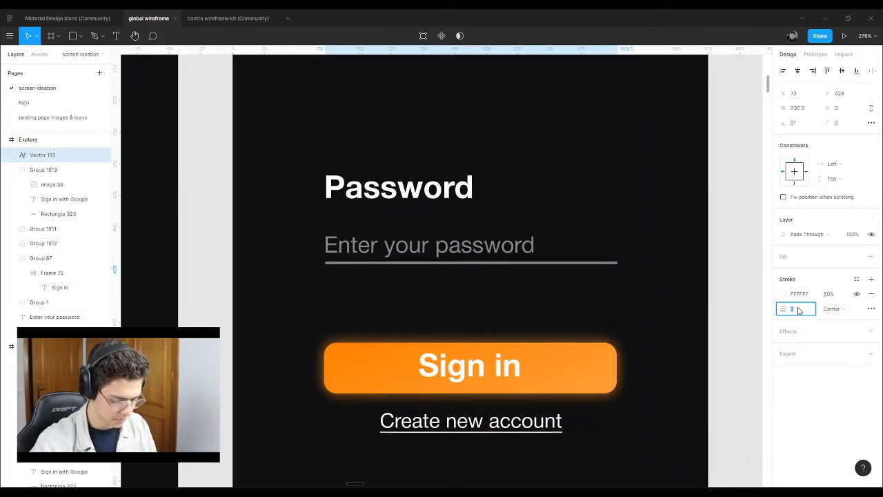
left_click(426, 198)
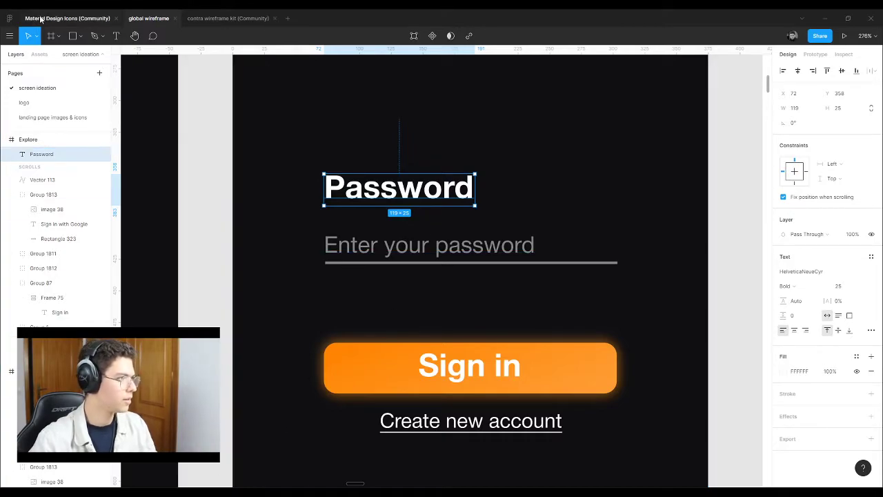
Step: Switch to the Material Design Icons file and search its assets for "password" and for "secu"
left_click(66, 18)
left_click(39, 54)
type("password")
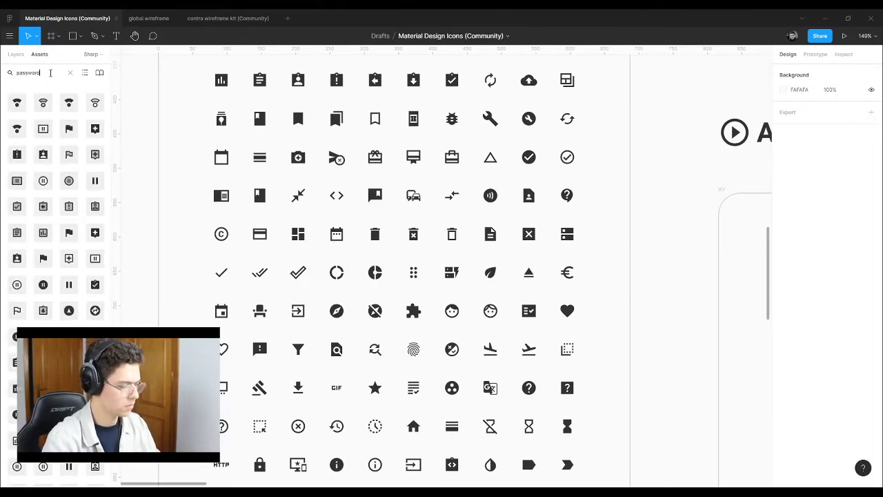
key("BackSpace")
key("BackSpace")
key("BackSpace")
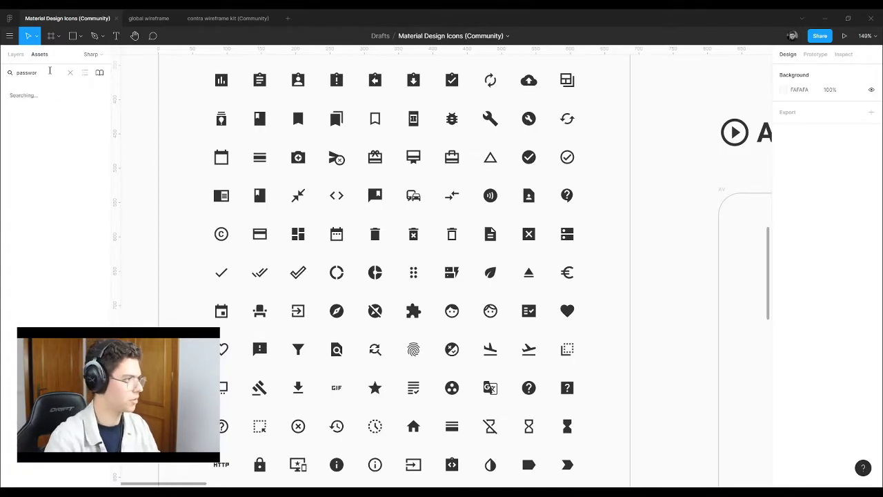
key("BackSpace")
type("secu")
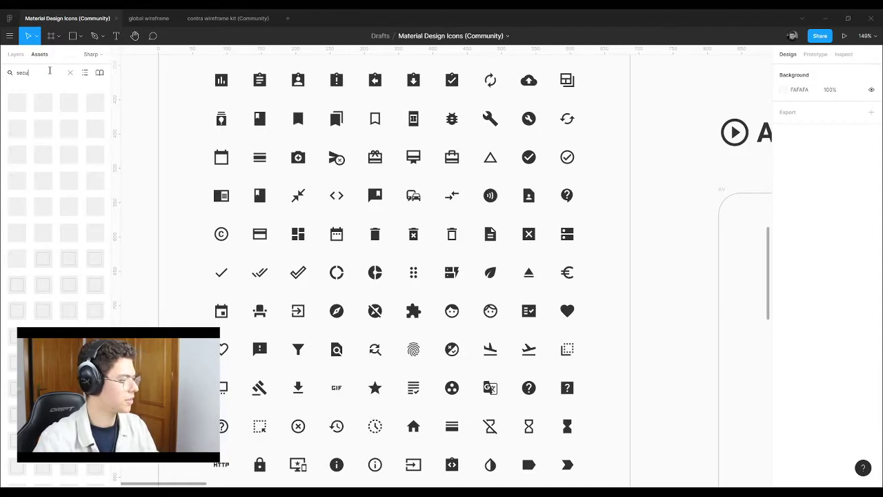
type("r")
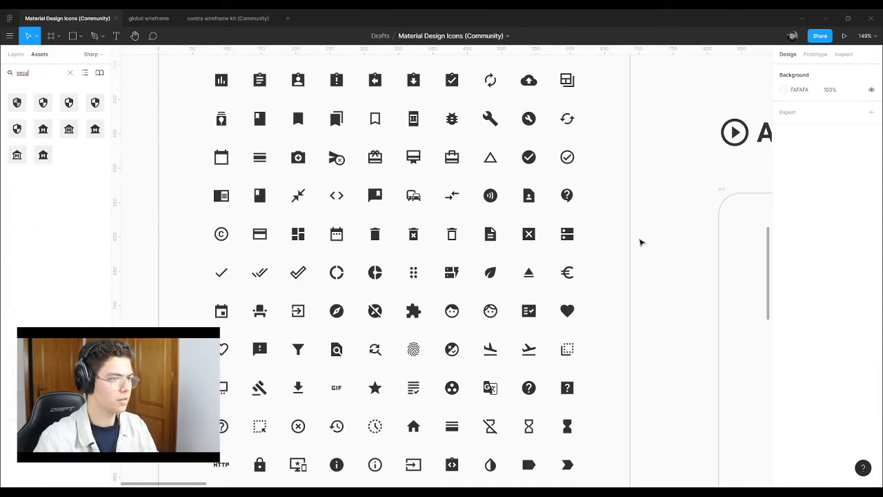
Step: Look through the Action, Alert, Audio & Video, Content and Communication icon sets for an icon suited to a password field
scroll(612, 246, "down", 8, "ctrl")
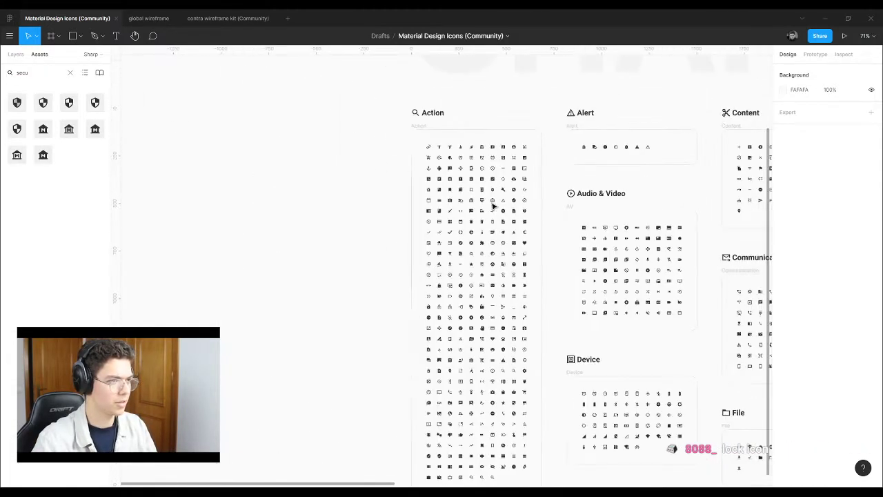
scroll(375, 120, "up", 2, "ctrl")
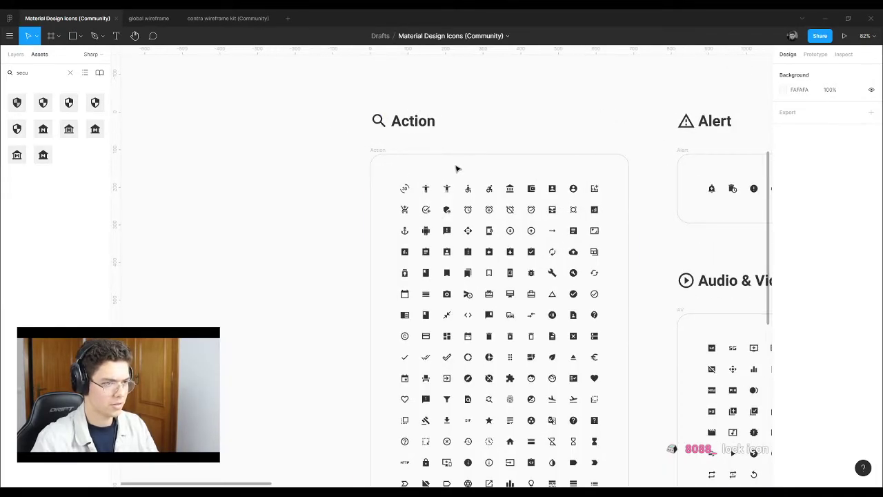
scroll(429, 180, "down", 3, "ctrl")
scroll(426, 174, "down", 1, "ctrl")
scroll(628, 189, "up", 5, "ctrl")
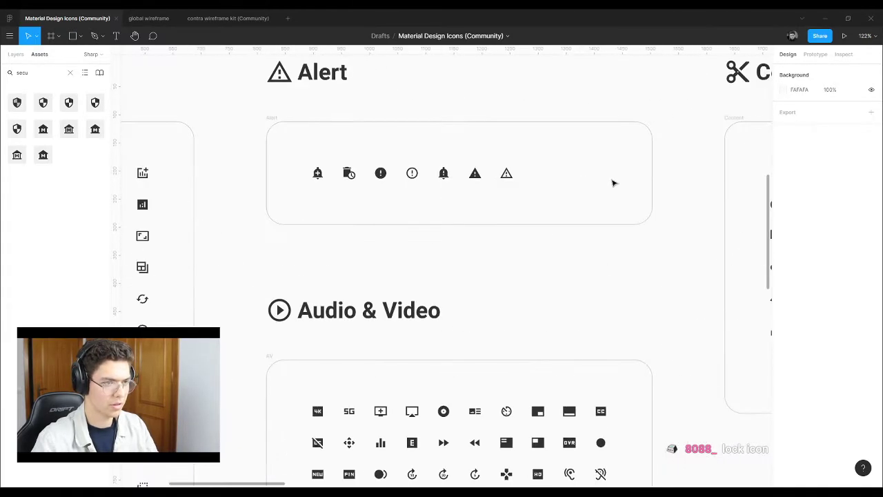
scroll(414, 207, "down", 4, "ctrl")
scroll(414, 256, "down", 3)
scroll(449, 246, "down", 5, "ctrl")
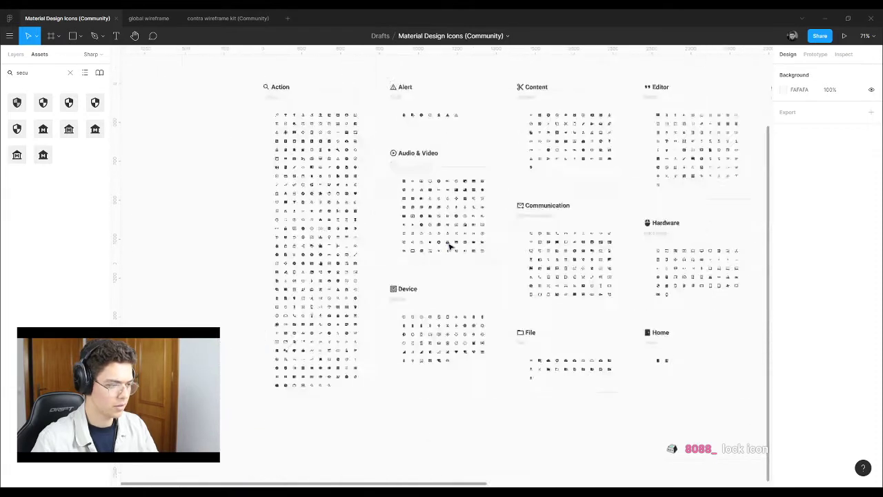
scroll(570, 334, "up", 4, "ctrl")
scroll(604, 345, "up", 2)
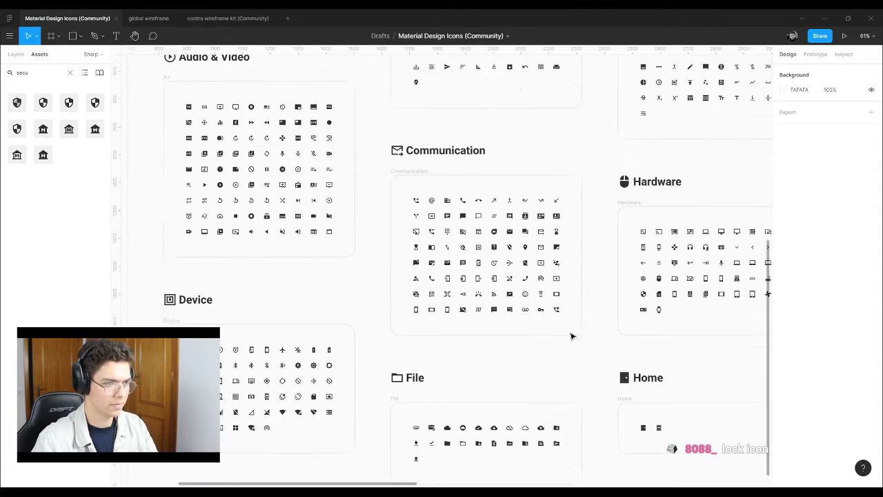
scroll(572, 337, "up", 5)
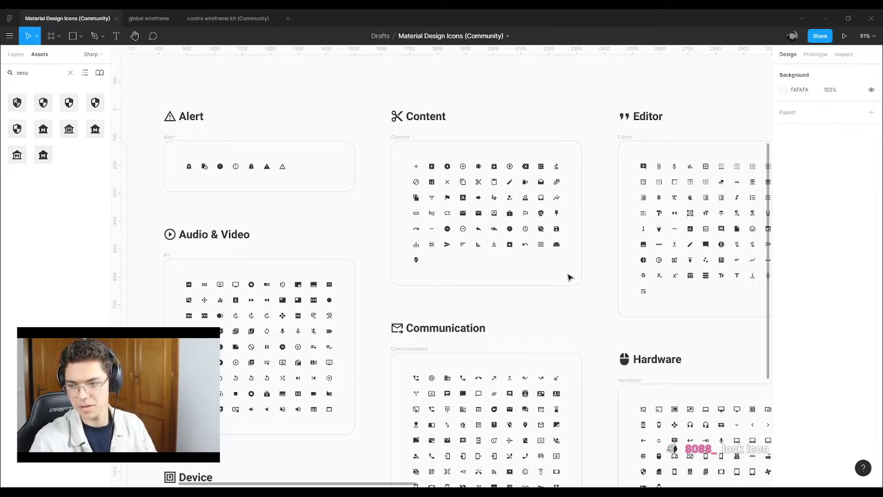
Step: Search the icon assets for "lock" and copy the filled lock icon from the Action set
left_click_drag(31, 73, 2, 72)
type("loc")
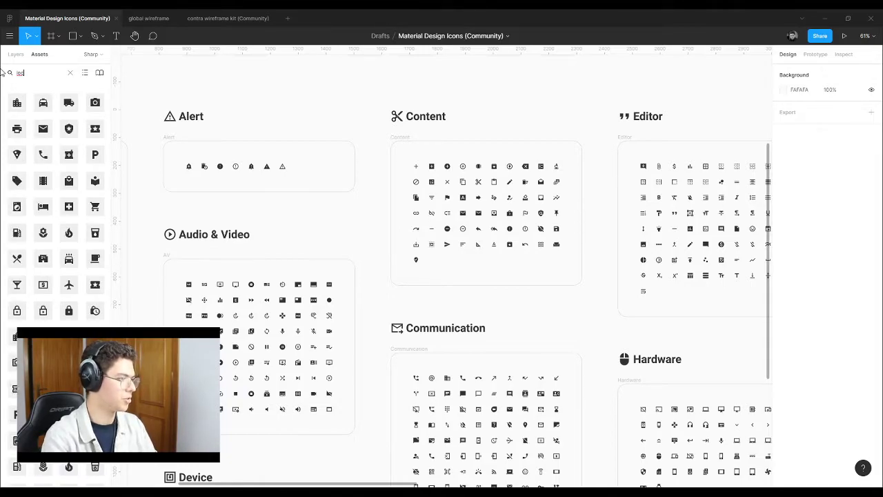
type("k")
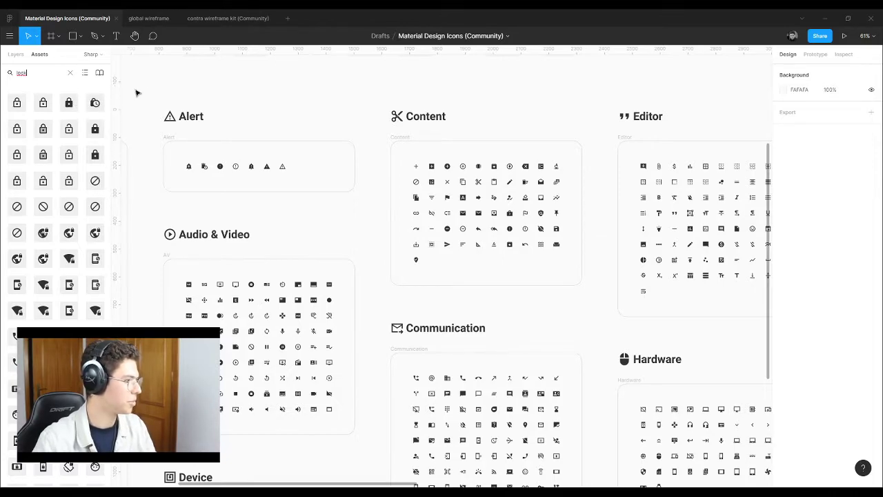
left_click(68, 102)
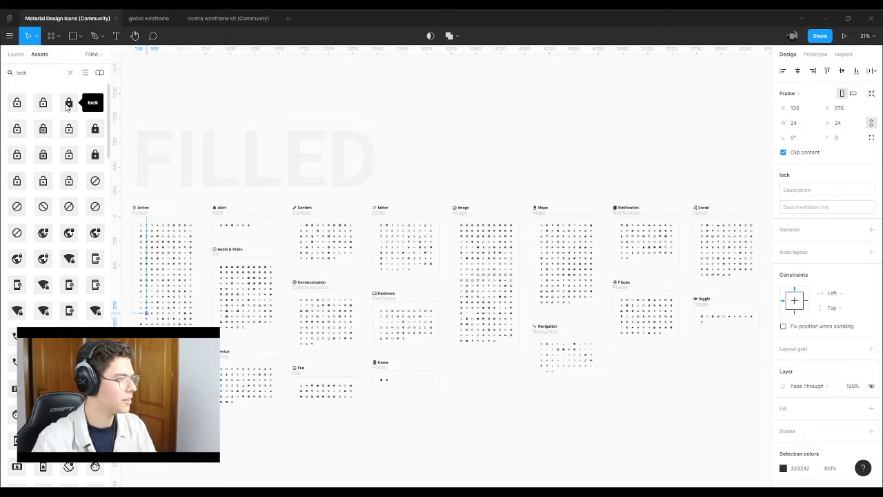
scroll(331, 310, "up", 15)
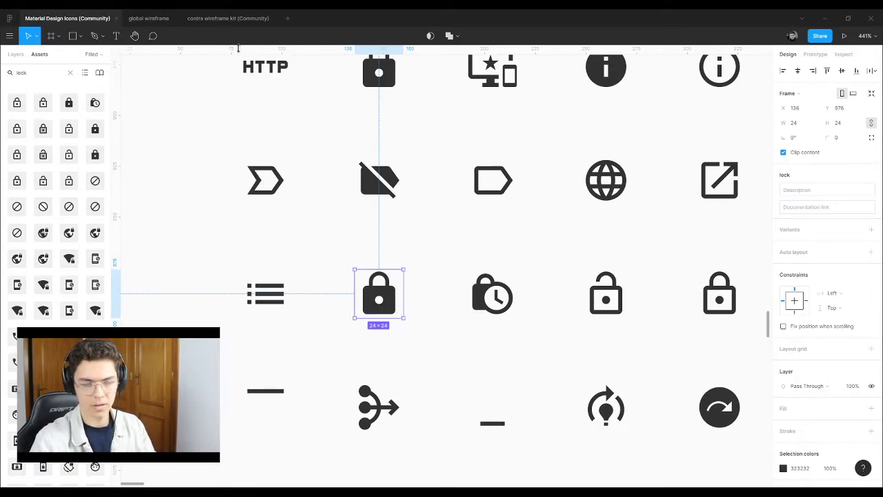
Step: Paste the lock icon into the login frame of the global wireframe file, just before the "Enter your password" placeholder
left_click(148, 18)
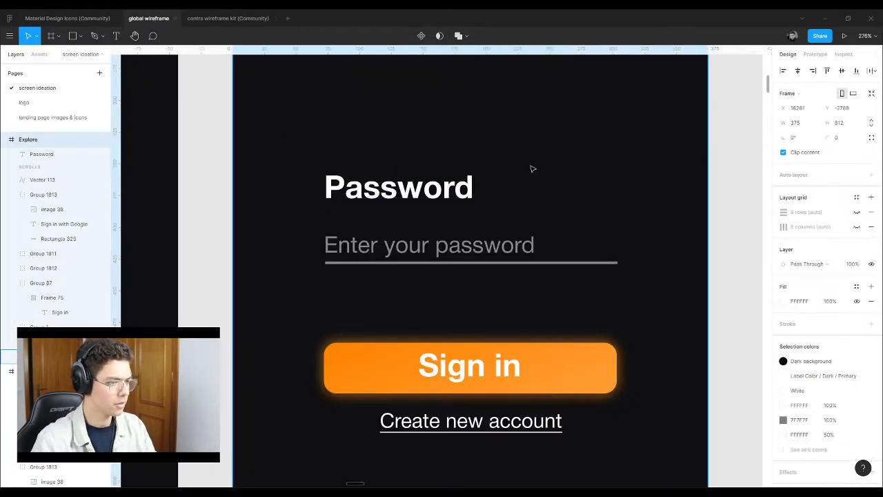
key("ctrl+v")
left_click_drag(421, 242, 306, 253)
Step: Recolor the lock shape with 69696A sampled from the password underline, leaving the icon's background unfilled
key("i")
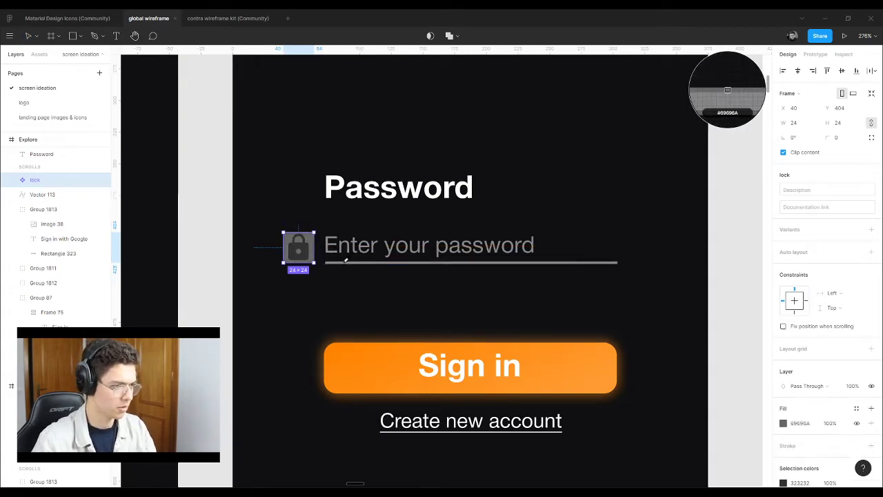
left_click(346, 263)
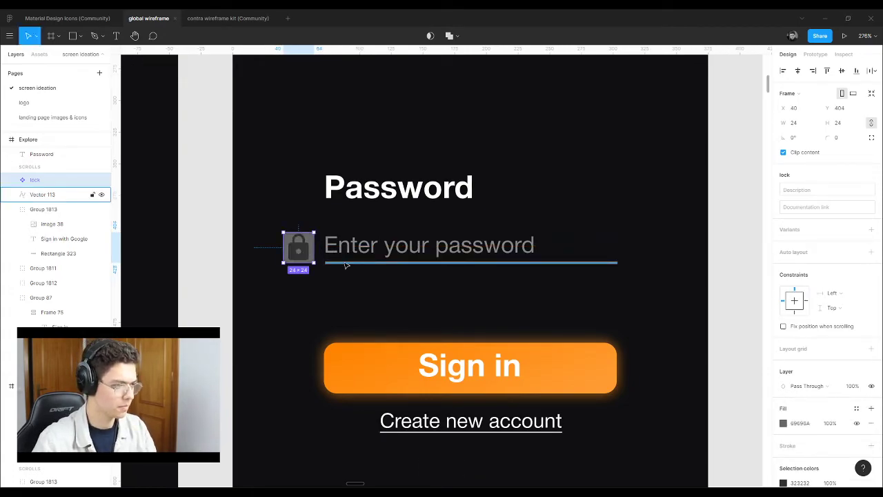
double_click(304, 249)
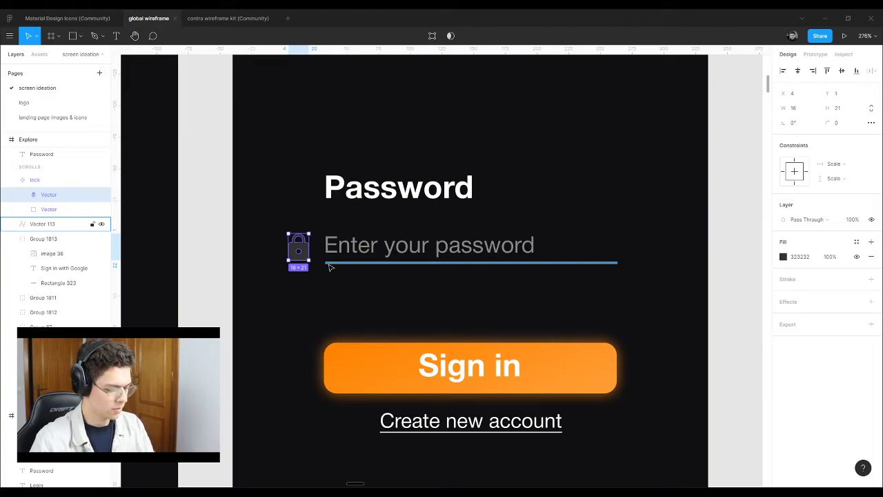
left_click(181, 247)
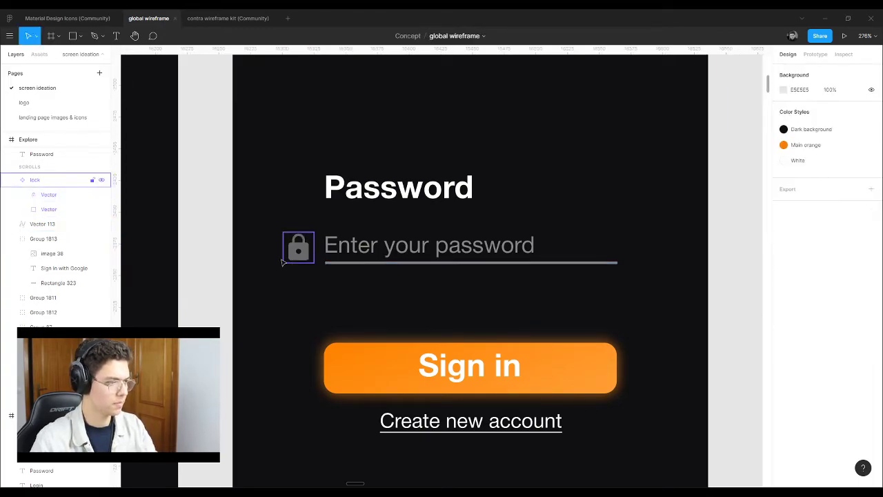
Step: Move the lock component outside the login frame, detach a duplicate instance of it, and delete the original component
scroll(181, 247, "down", 2)
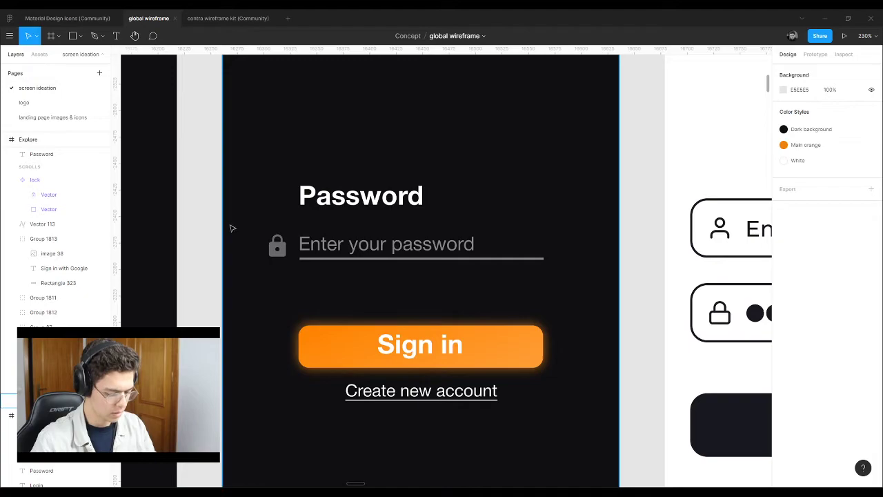
left_click(286, 247)
left_click_drag(285, 247, 204, 267)
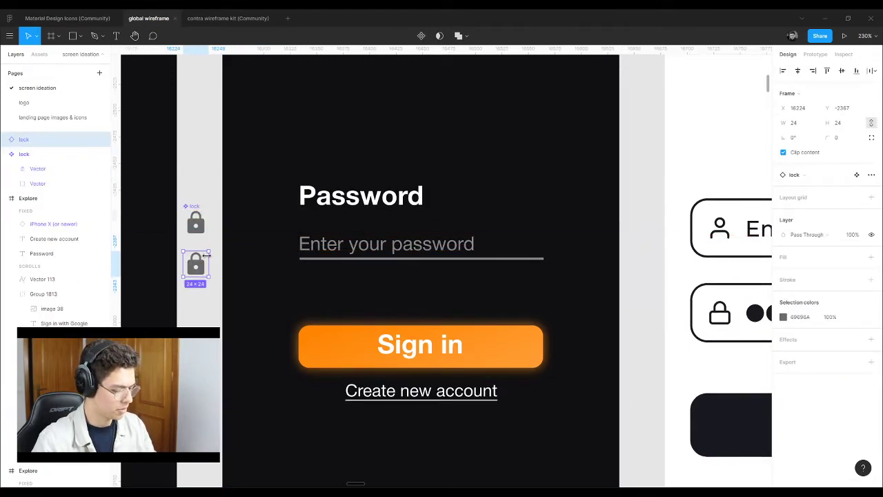
key("ctrl+alt+b")
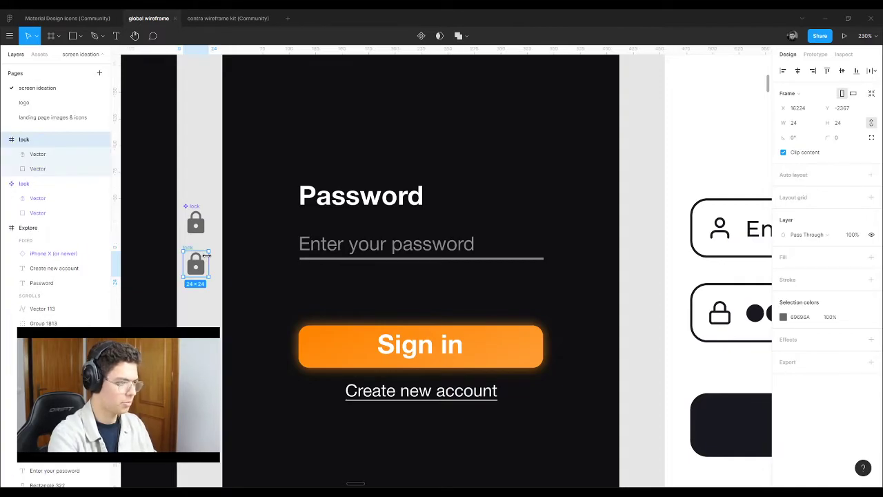
key("Escape")
left_click(194, 227)
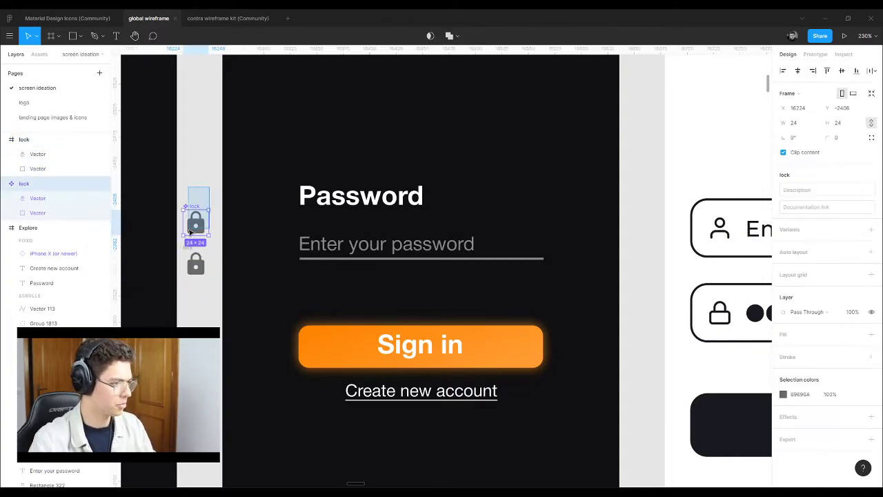
key("Delete")
Step: Place the detached lock icon at the start of the password underline and shift the "Enter your password" placeholder to X 102
left_click(188, 251)
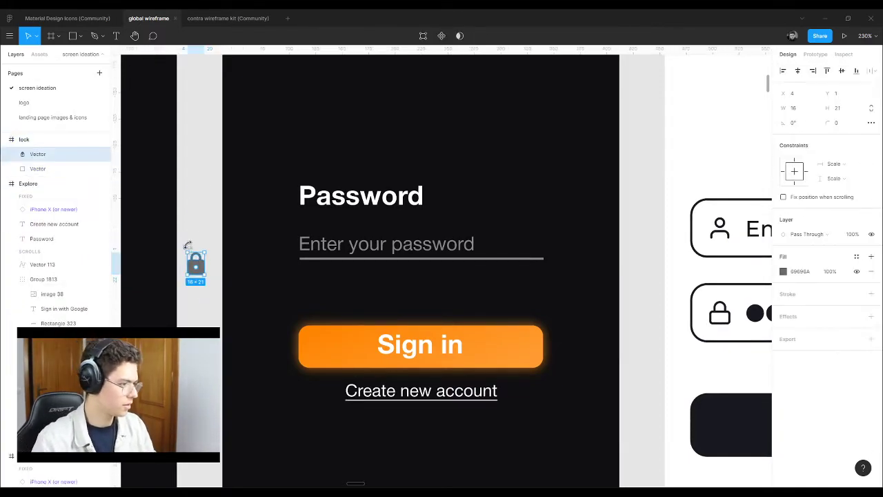
left_click_drag(187, 250, 300, 228)
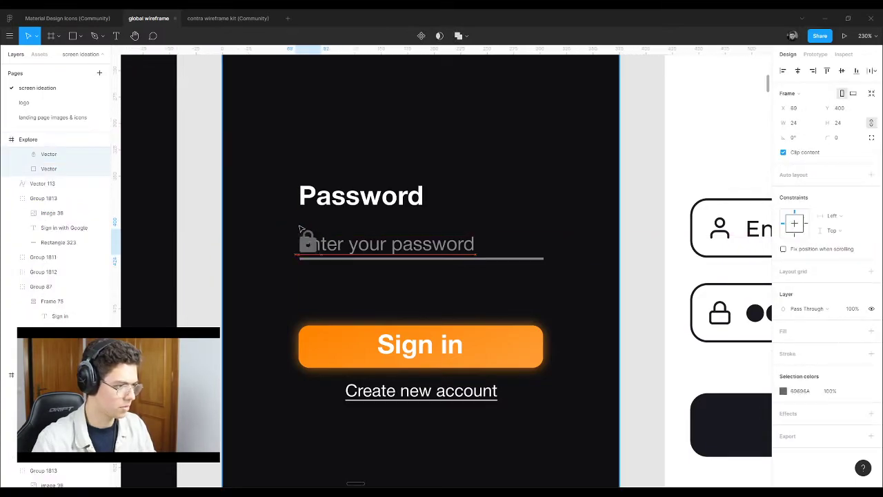
left_click(346, 245)
scroll(347, 245, "up", 5)
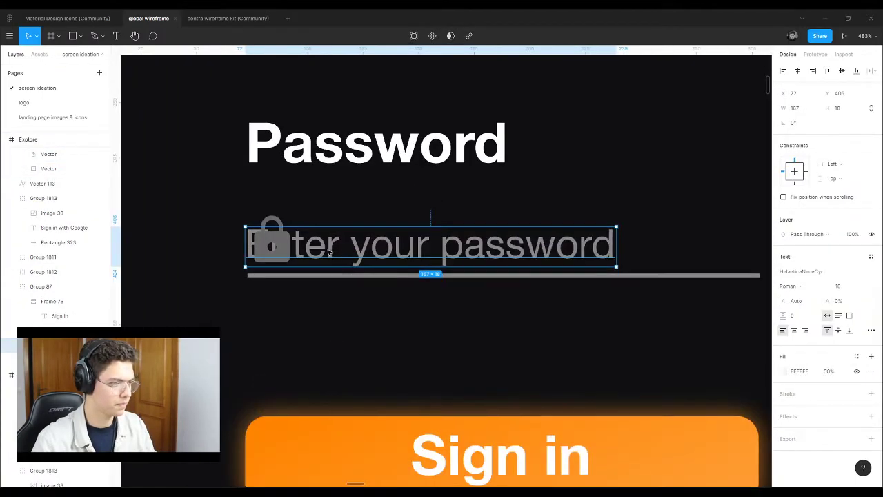
key("Right")
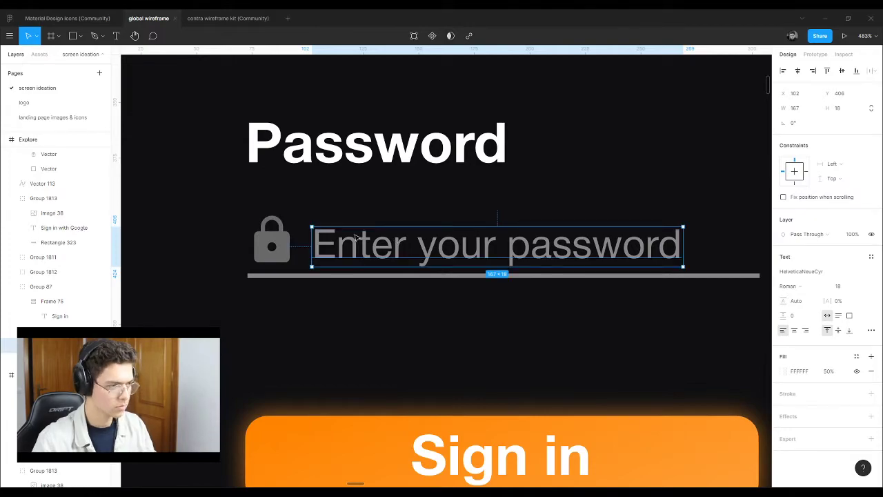
scroll(358, 239, "down", 5)
scroll(355, 239, "up", 3)
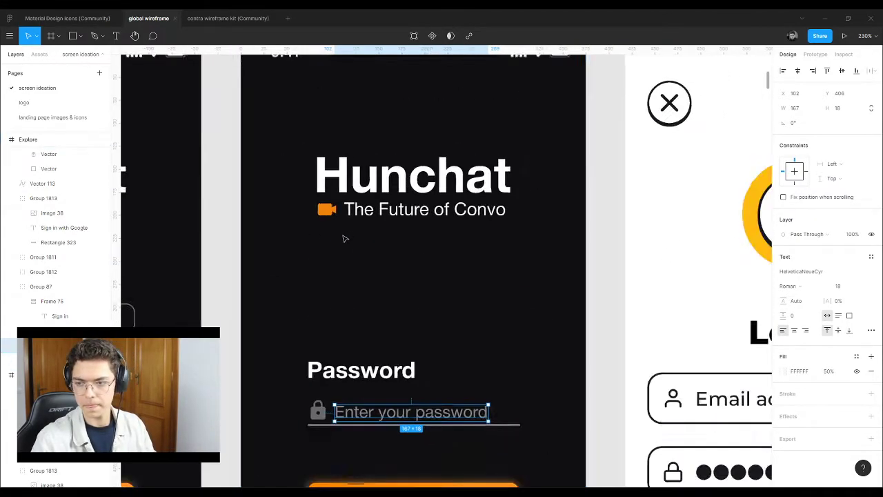
scroll(345, 238, "down", 2)
key("Escape")
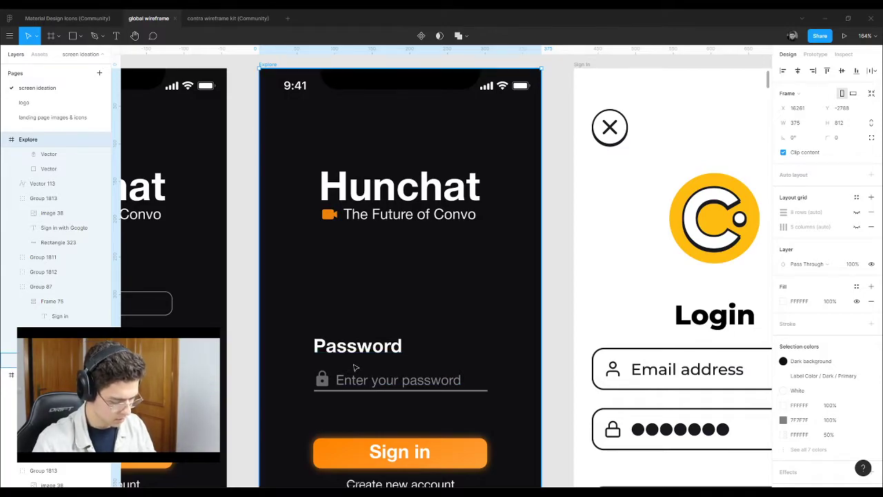
Step: Move the white Sign In reference frame farther from the login variant, to X 16934, keeping Y at -2788
scroll(354, 367, "up", 4)
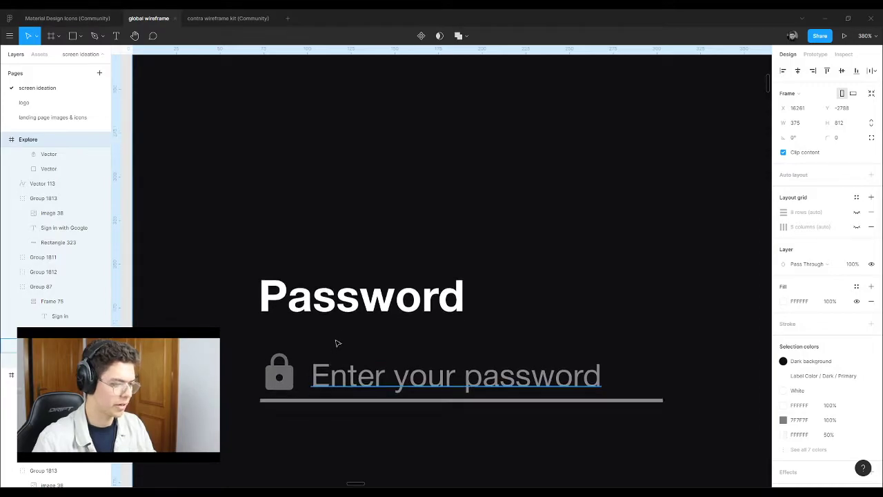
scroll(338, 343, "down", 5)
scroll(306, 308, "down", 1)
left_click_drag(405, 170, 479, 170)
scroll(303, 263, "up", 5)
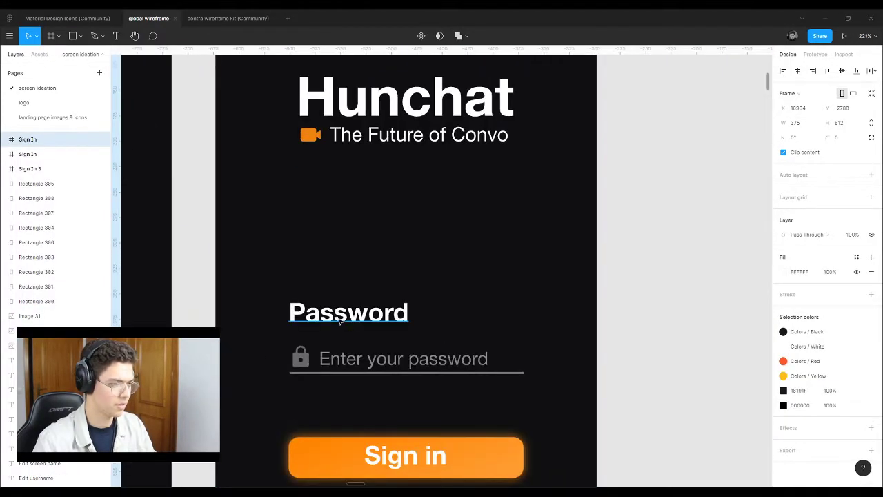
Step: Delete the bold "Password" heading above the underlined password field
left_click(349, 312)
left_click(321, 359)
left_click(302, 362)
left_click(349, 311)
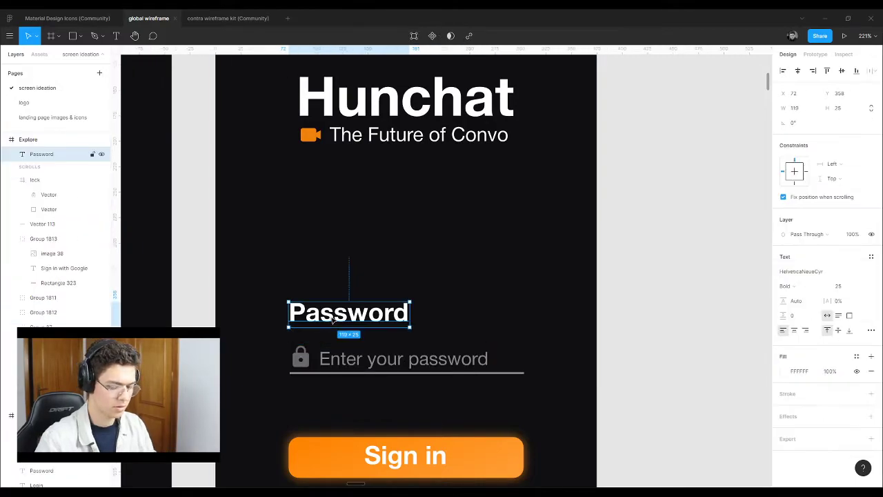
left_click(333, 319)
Step: Duplicate the lock icon, "Enter your password" placeholder and underline together straight above the originals, with the copied placeholder at Y 338
left_click(340, 362)
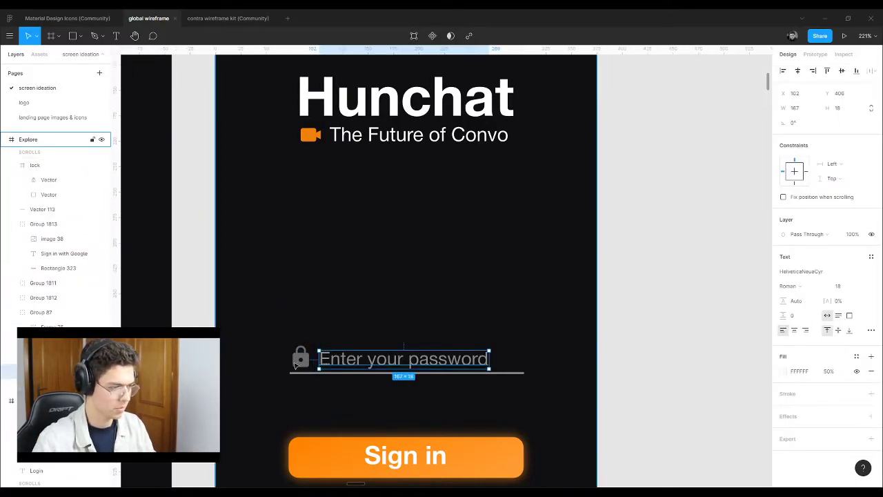
left_click(301, 365, "shift")
left_click(333, 374, "shift")
left_click_drag(340, 366, 342, 297)
key("Escape")
Step: Change the upper field's placeholder text to "Enter your email"
left_click(447, 288)
double_click(449, 289)
double_click(477, 290)
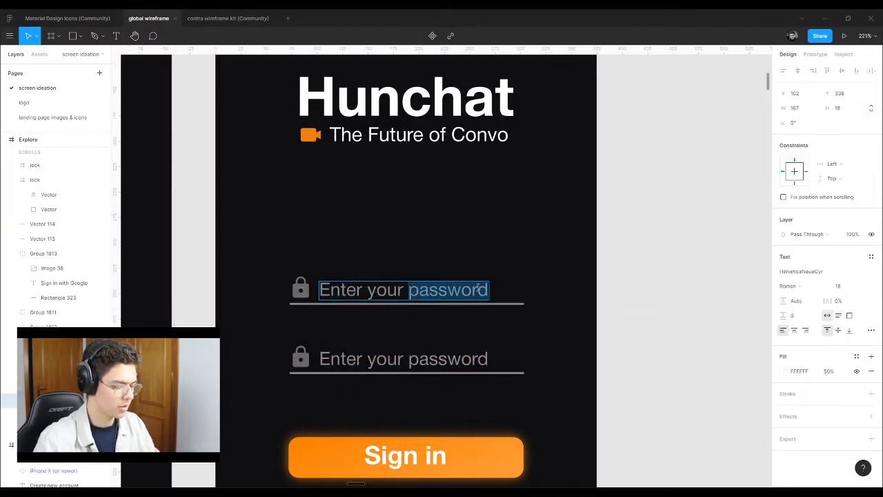
type("email")
key("Escape")
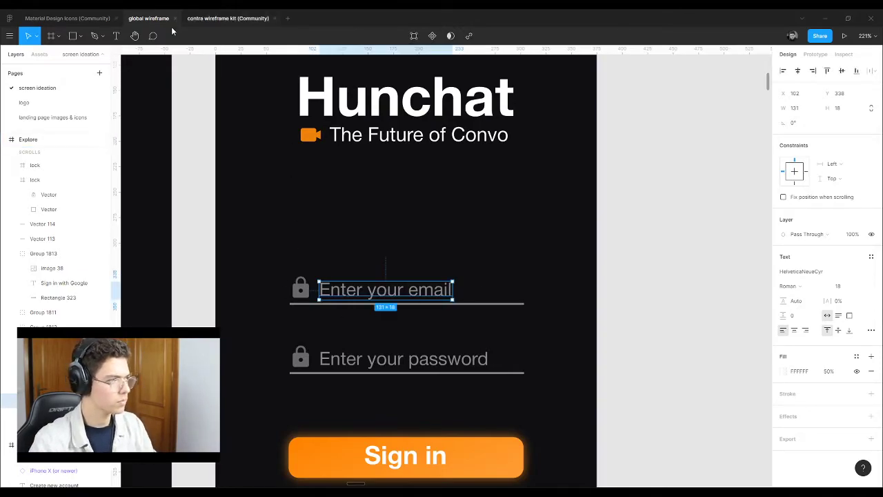
Step: Switch to the Material Design Icons file and search its assets for a profile or "user" icon
left_click(69, 16)
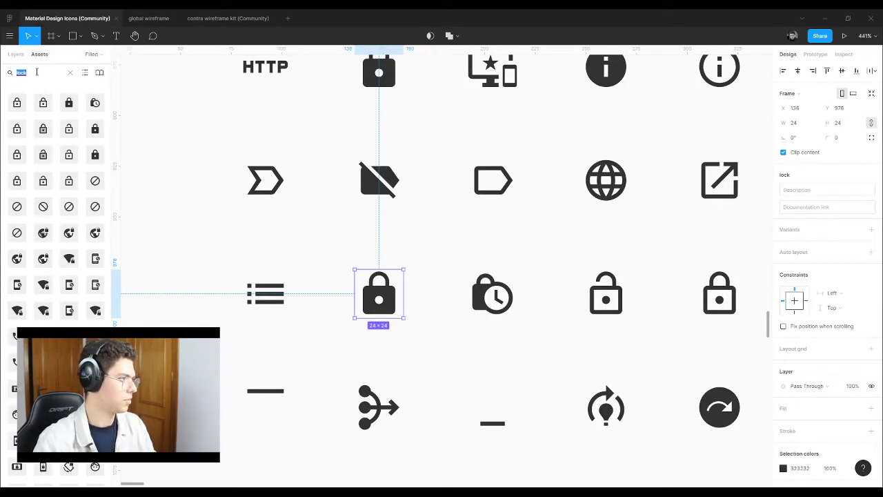
left_click(37, 71)
type("profile")
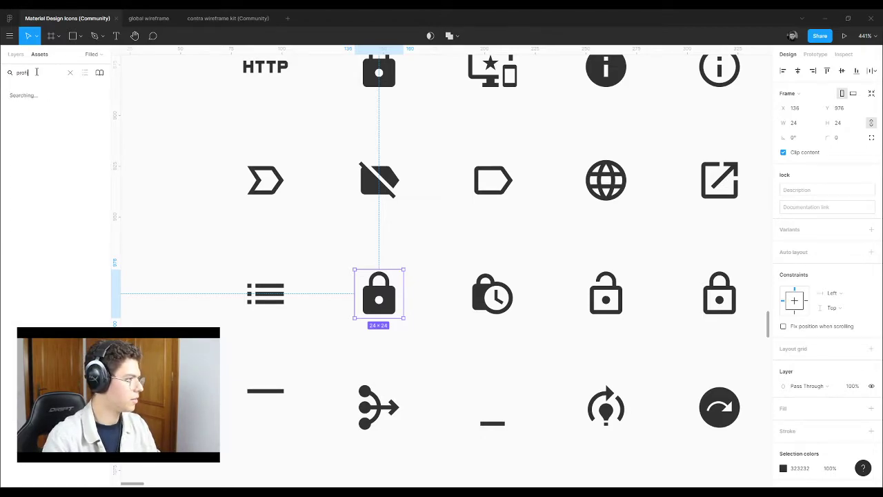
key("BackSpace")
key("BackSpace")
type("user")
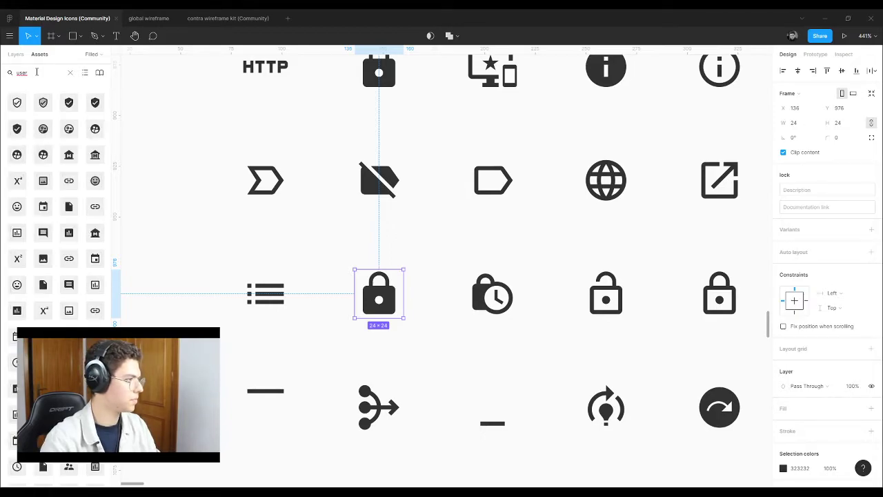
scroll(75, 270, "down", 5)
scroll(75, 274, "down", 5)
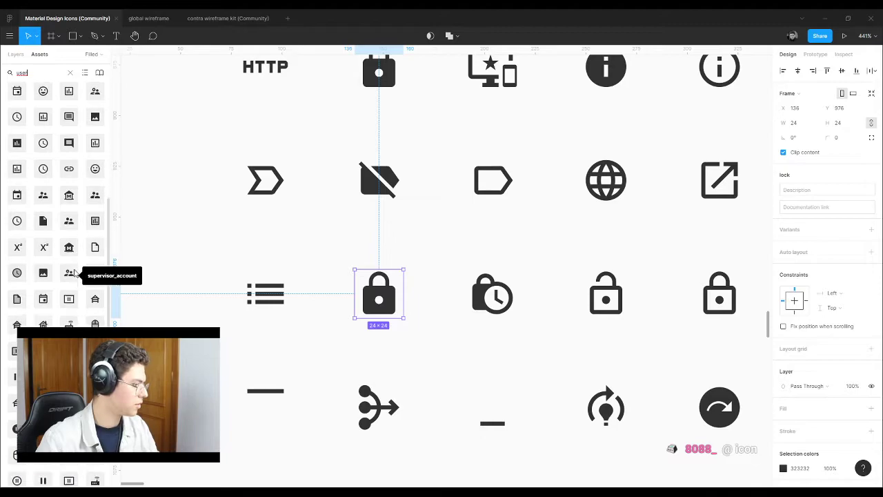
Step: Find the filled single-person icon in the Social group of the icon sheet and copy it
left_click(159, 265)
scroll(179, 262, "down", 5)
scroll(199, 260, "down", 10)
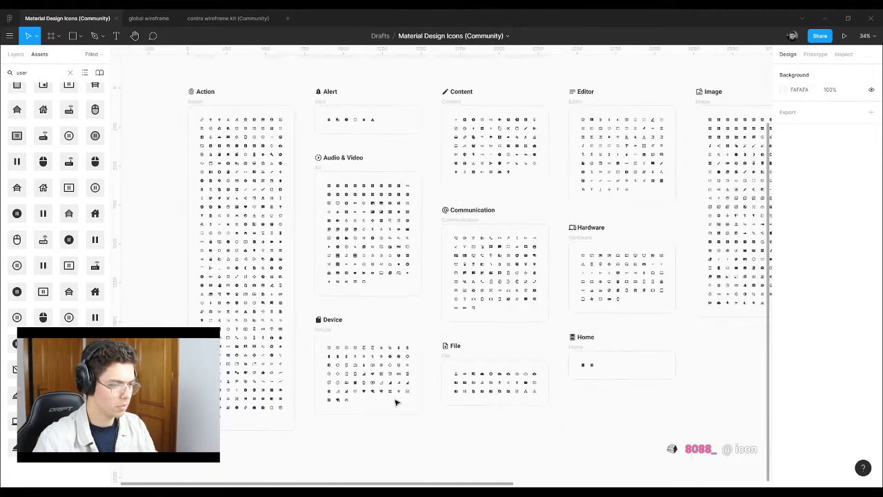
scroll(325, 227, "down", 2)
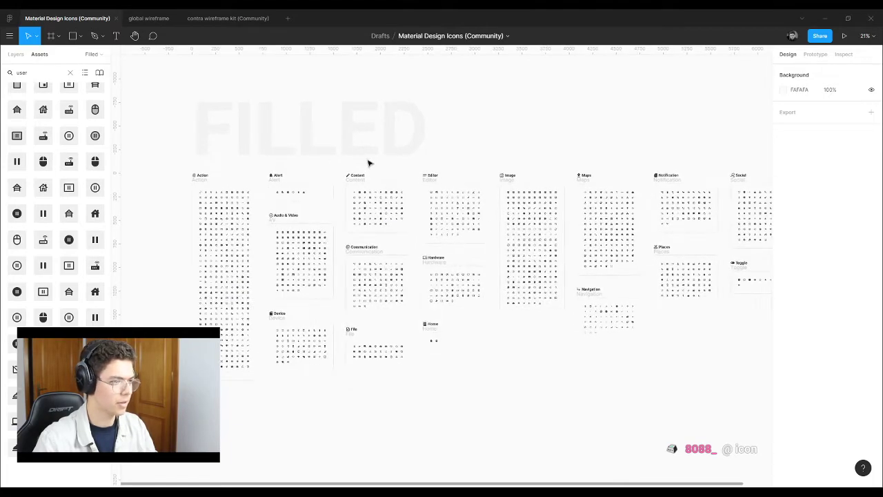
scroll(702, 209, "up", 5)
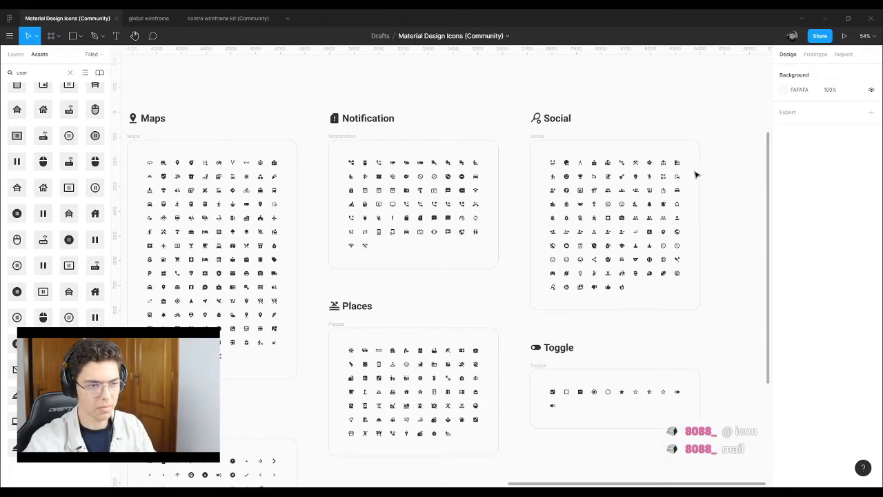
scroll(693, 240, "up", 3)
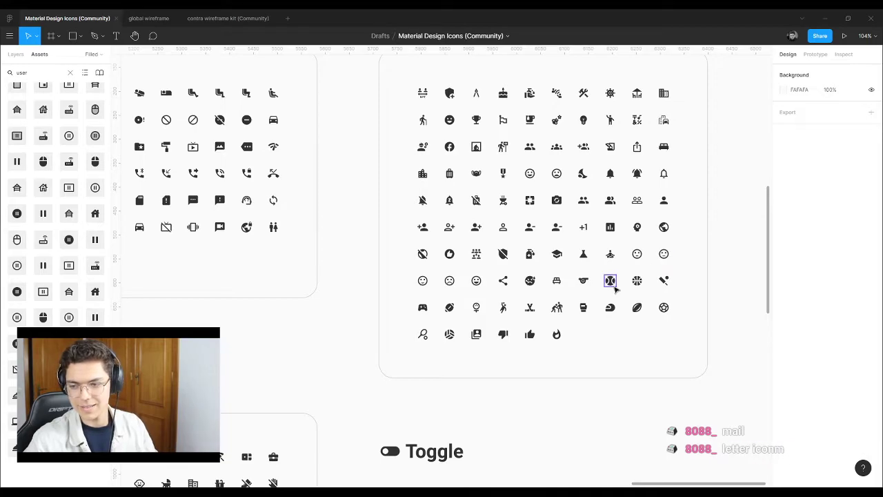
scroll(615, 290, "up", 1)
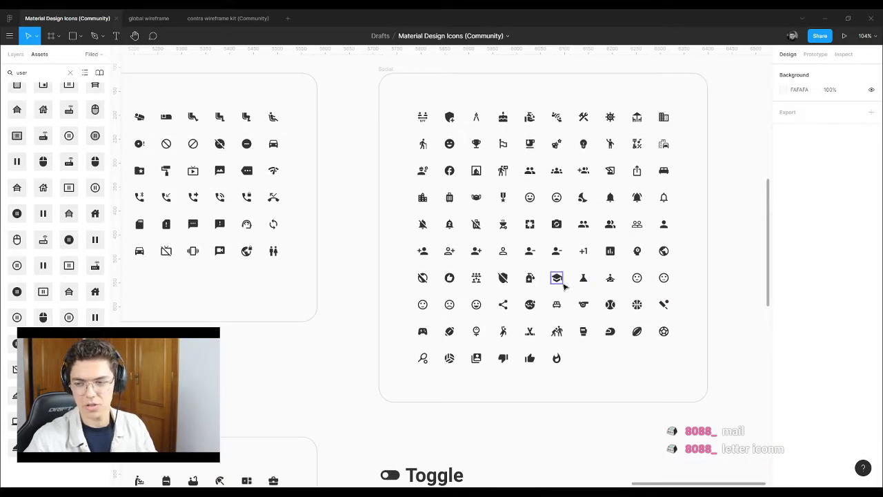
scroll(559, 283, "up", 2)
scroll(559, 280, "up", 3)
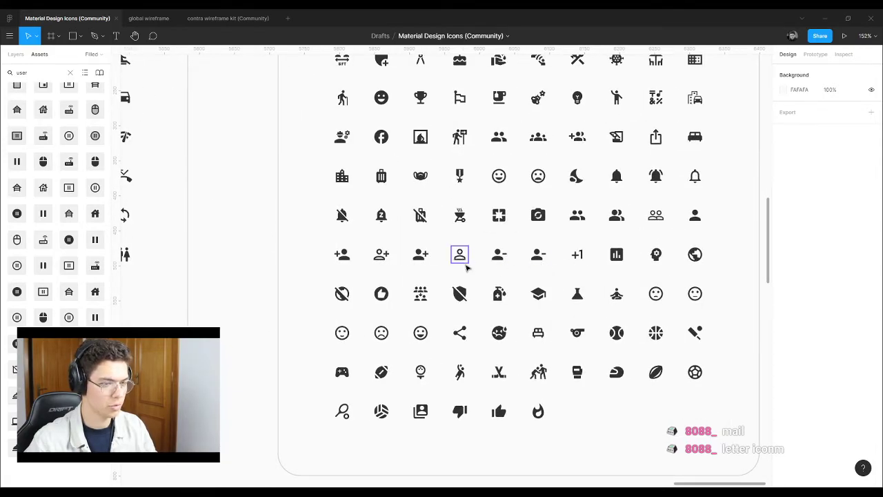
left_click(500, 257)
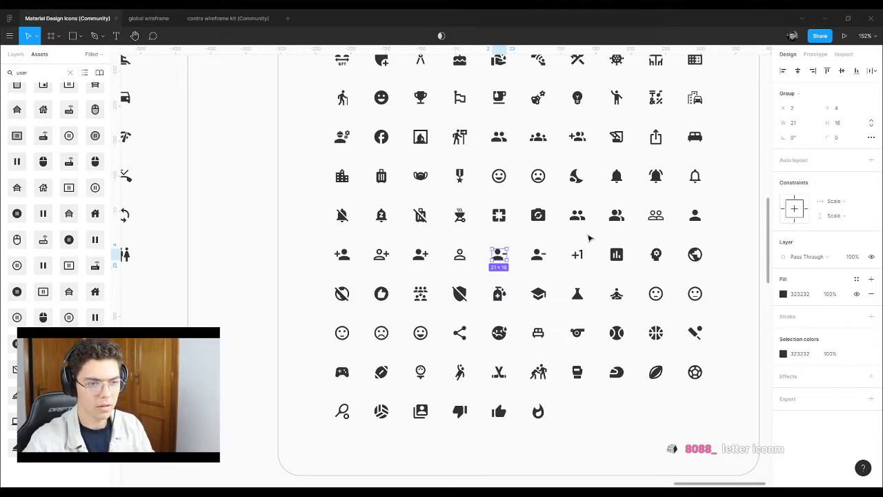
left_click(692, 216)
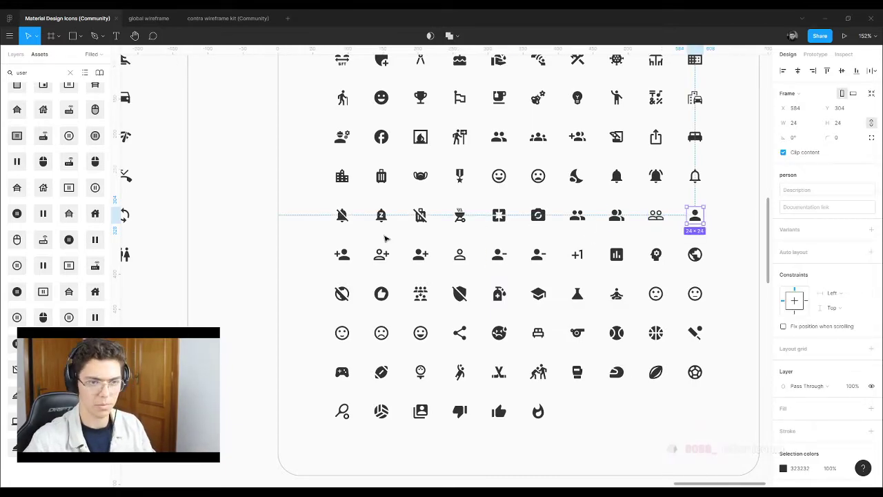
Step: Paste the person icon into the global wireframe file, on the empty canvas beside the login variant
left_click(159, 20)
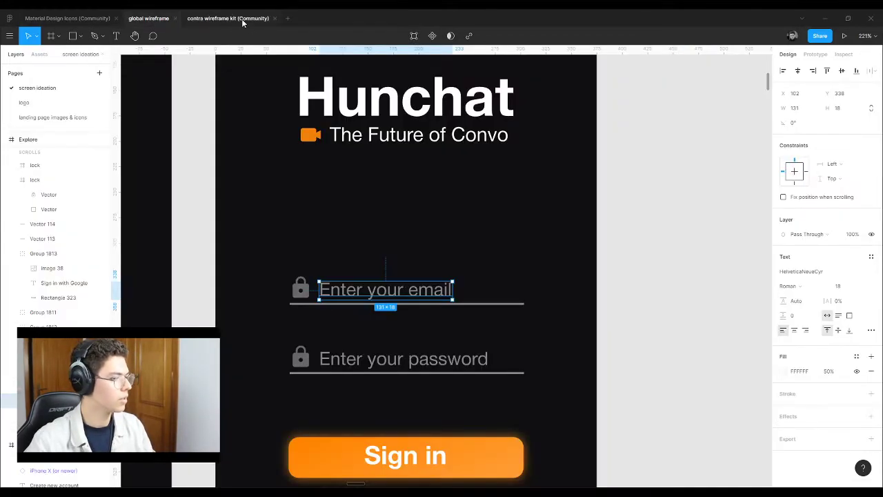
left_click(675, 216)
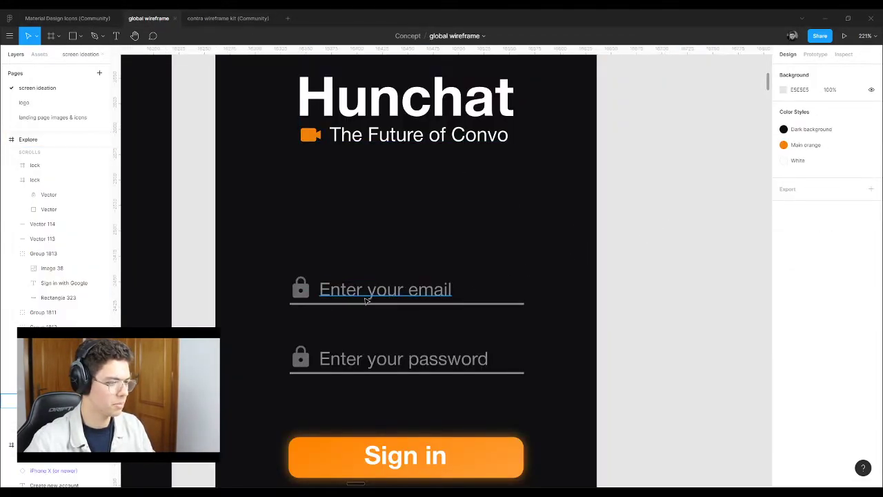
scroll(414, 273, "down", 5)
scroll(559, 266, "up", 4)
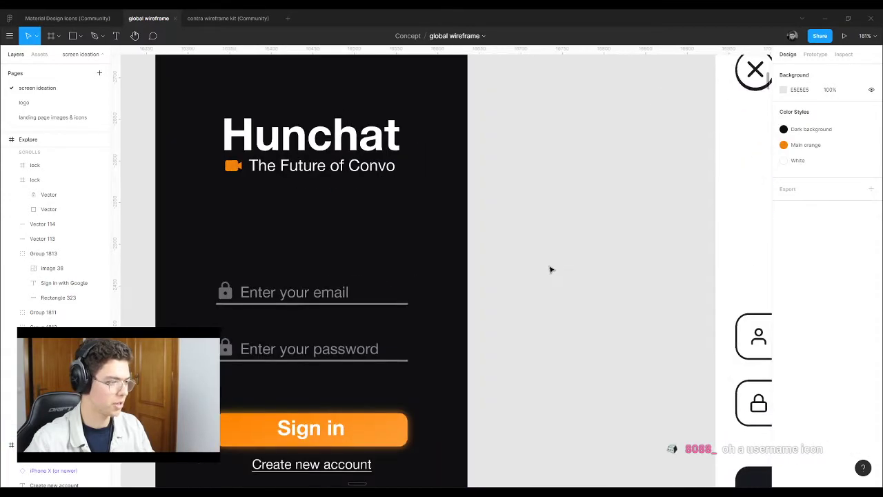
key("ctrl+v")
left_click_drag(445, 274, 513, 291)
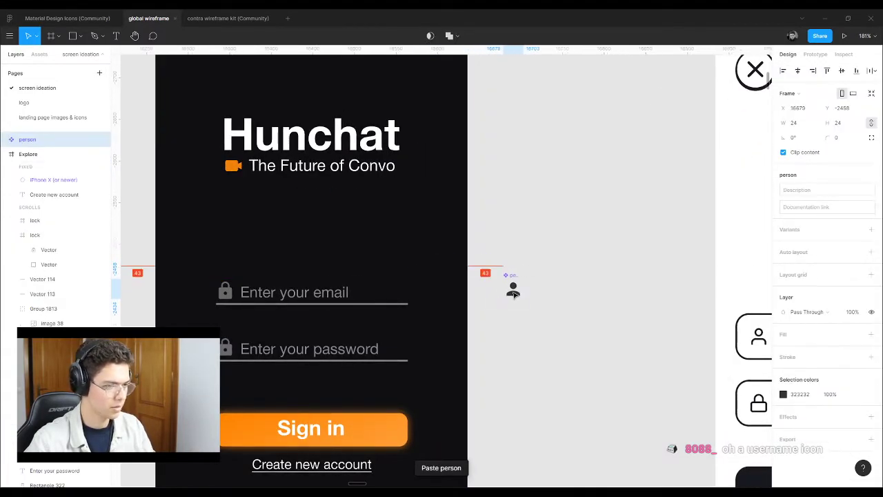
Step: Duplicate the person icon just below itself, detach the copy from its component, and delete the original component
double_click(513, 292)
left_click_drag(571, 244, 483, 321)
left_click_drag(513, 290, 513, 340)
left_click(571, 325)
left_click_drag(571, 325, 497, 366)
key("ctrl+alt+b")
key("Escape")
left_click_drag(555, 251, 497, 309)
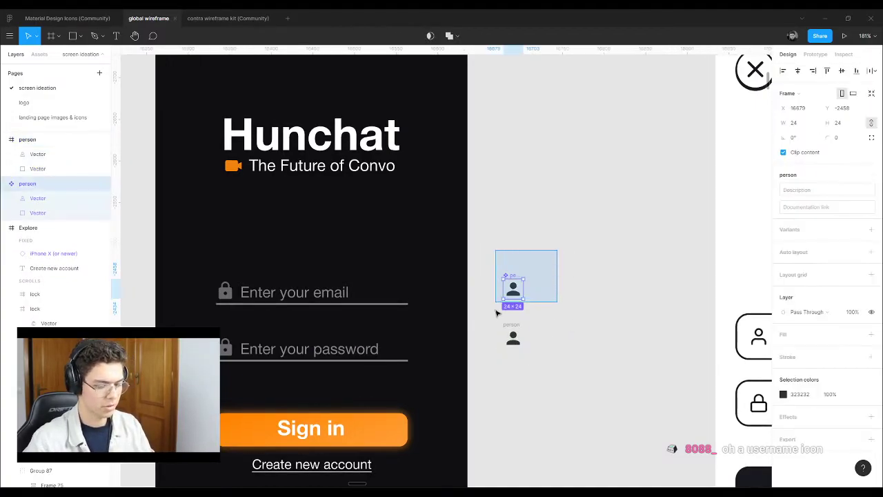
key("Delete")
Step: Recolor the detached person shape with 69696A sampled from the lock icon
left_click_drag(555, 299, 497, 370)
key("Escape")
left_click(514, 341)
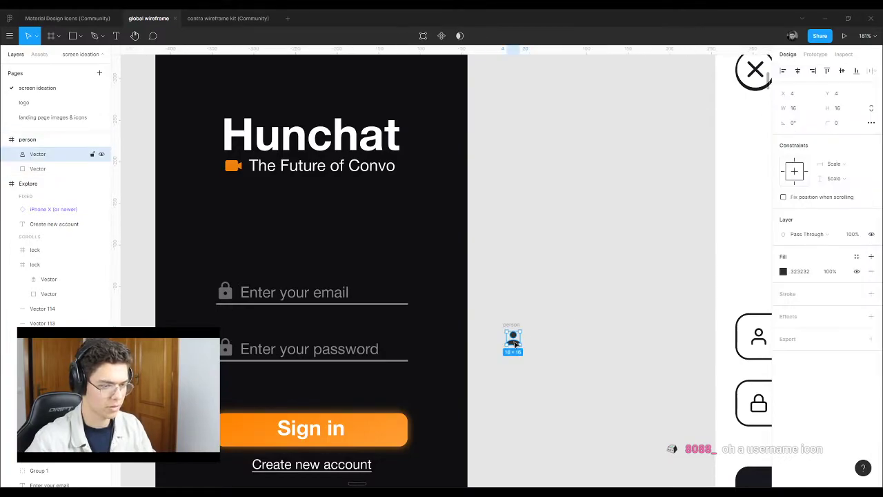
key("o")
key("i")
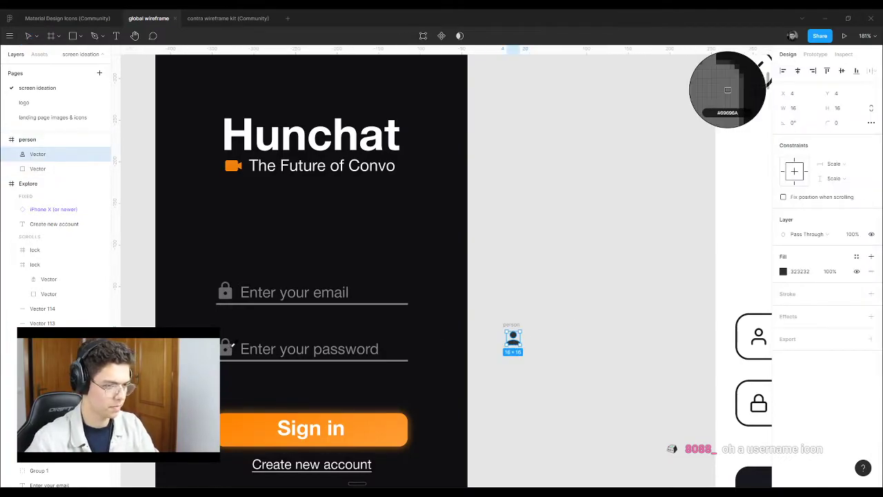
left_click(229, 349)
left_click(520, 252)
Step: Replace the lock in the email field with the person icon, placed at the start of the underline
left_click_drag(511, 335, 203, 281)
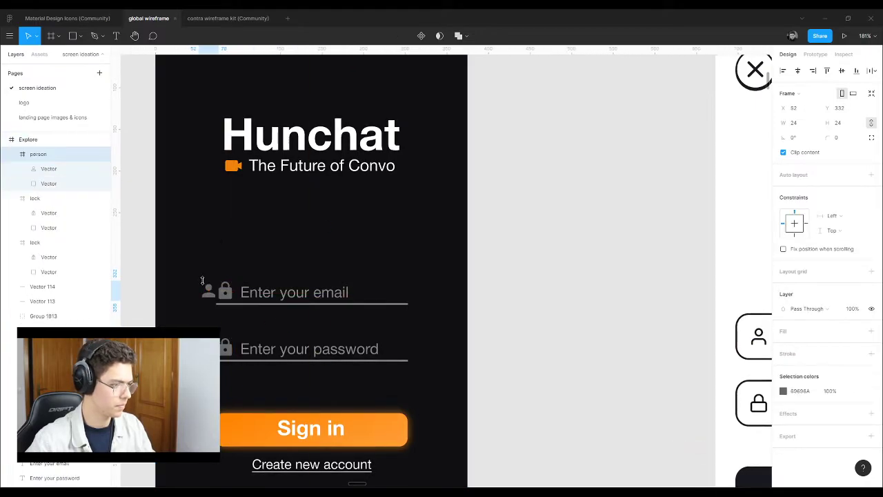
scroll(207, 283, "up", 5)
left_click(251, 280)
key("Delete")
left_click(201, 292)
left_click_drag(201, 292, 270, 298)
Step: Examine the underlined login variant alongside the boxed version and the white reference login screen
scroll(269, 297, "down", 5)
scroll(379, 283, "down", 3)
left_click(558, 253)
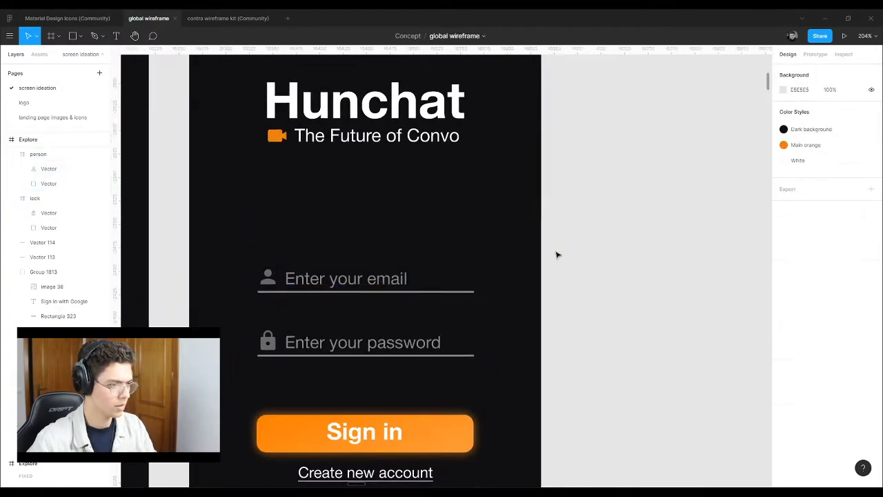
scroll(559, 253, "down", 3)
scroll(371, 281, "up", 5)
scroll(390, 277, "down", 5)
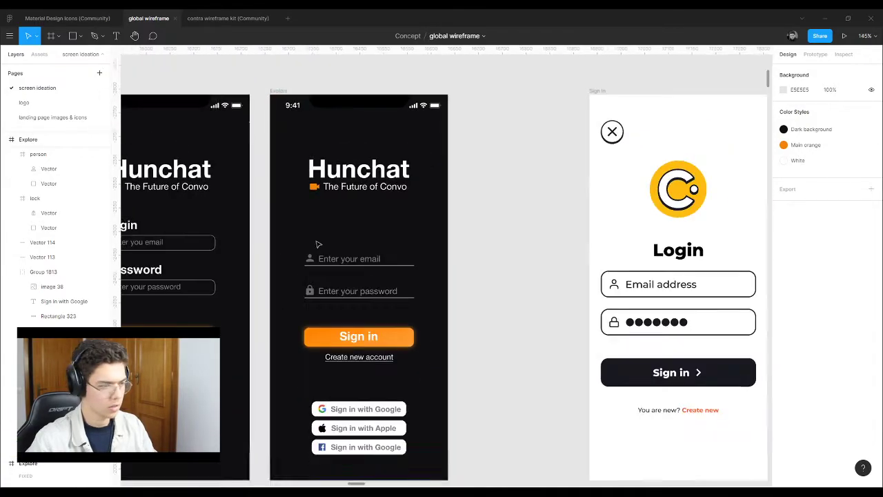
scroll(320, 242, "down", 3)
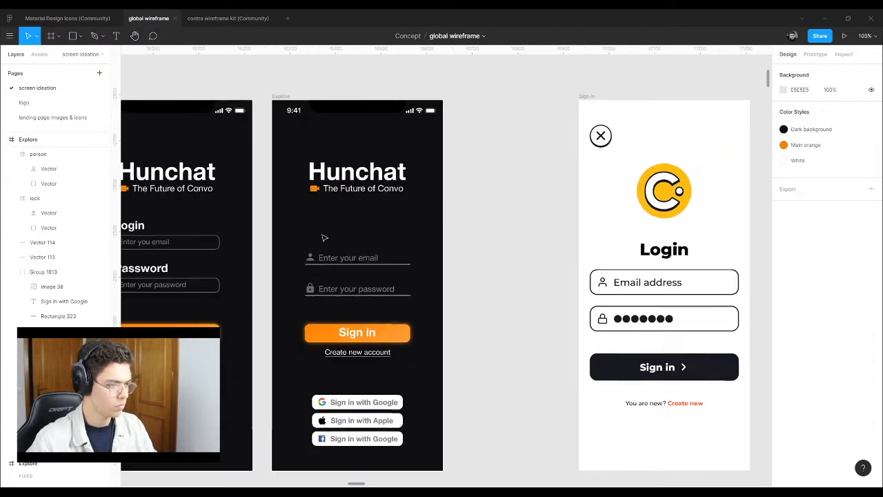
left_click(282, 96)
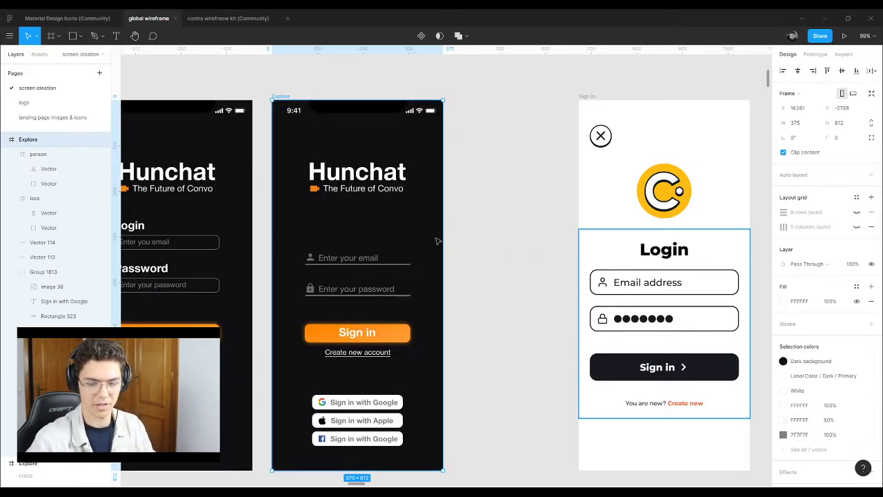
scroll(483, 245, "down", 2)
scroll(404, 307, "up", 4)
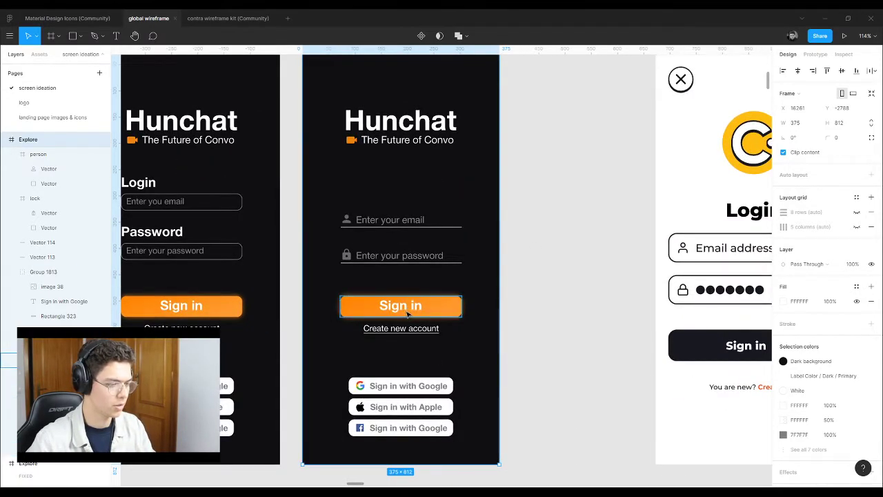
Step: Place a copy of the button's "Sign in" text as a heading above the email field, aligned with the underline's start
left_click(401, 309)
double_click(399, 308)
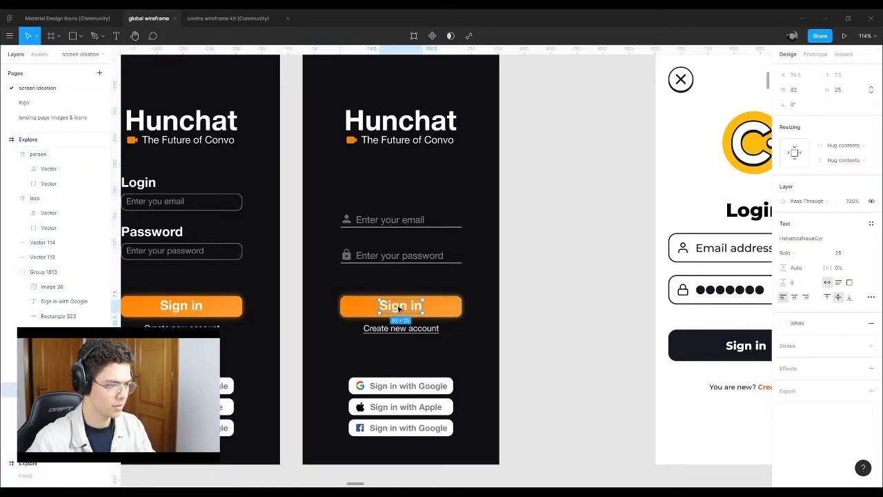
left_click_drag(400, 309, 368, 198)
left_click(518, 164)
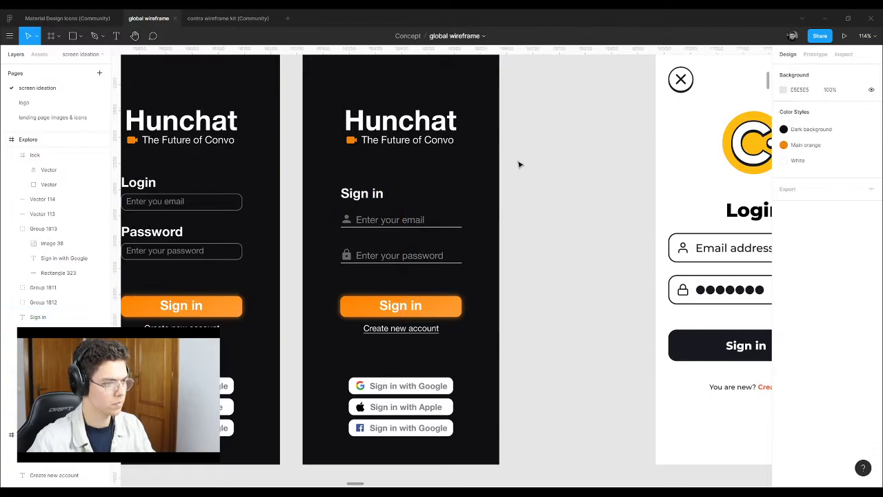
Step: Compare the underlined "Sign in" login variant with the boxed variants and the white reference login screen
scroll(468, 202, "down", 2)
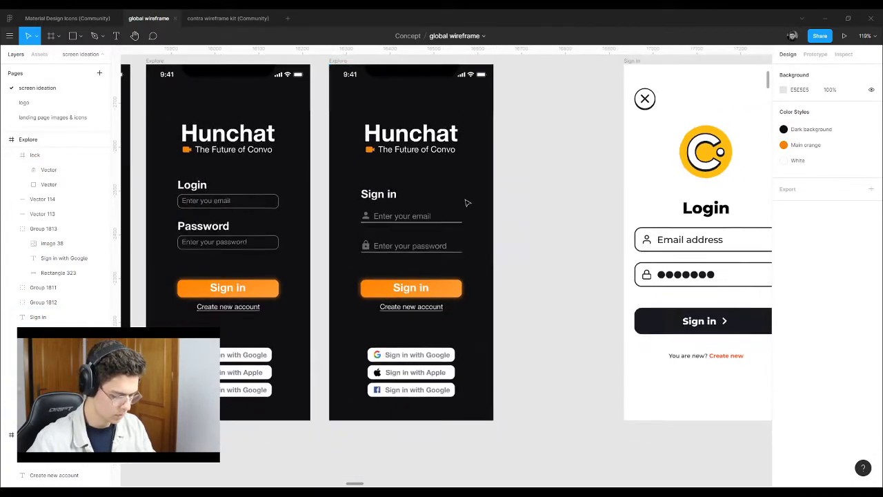
scroll(414, 159, "up", 1)
left_click(336, 81)
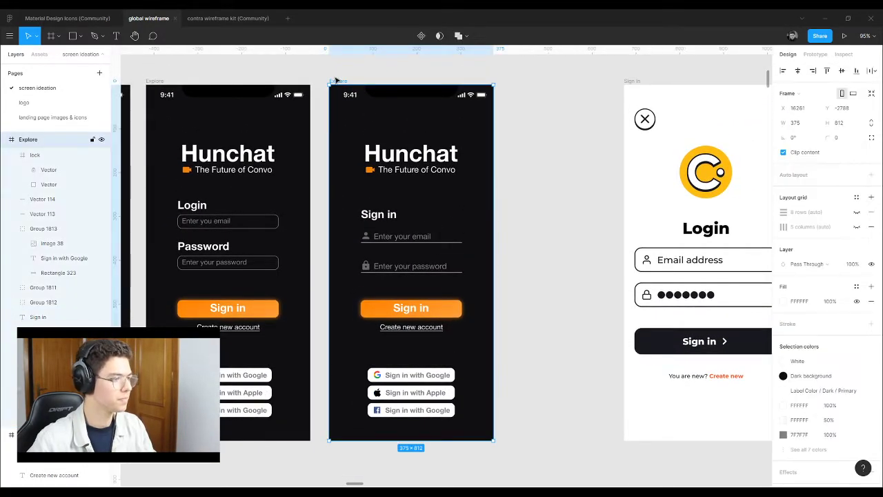
scroll(536, 199, "down", 3)
scroll(332, 211, "up", 4)
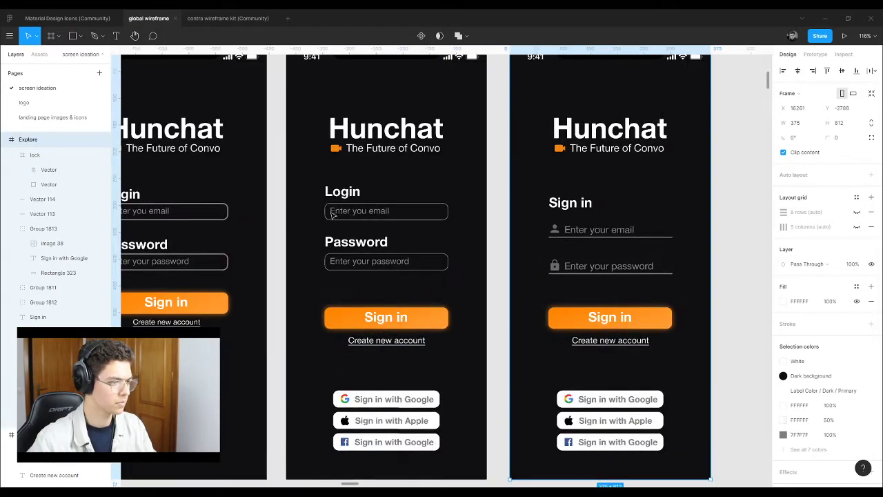
scroll(675, 235, "down", 2)
scroll(386, 223, "up", 2)
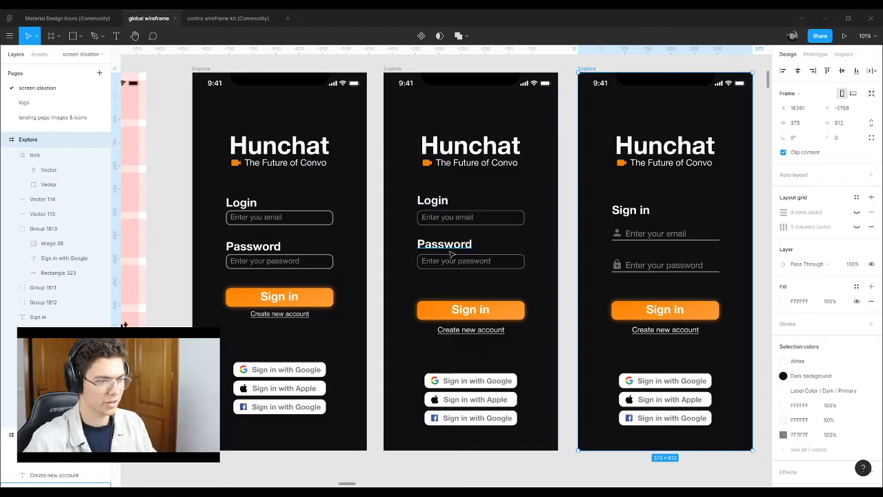
scroll(484, 235, "down", 3)
scroll(428, 256, "up", 4)
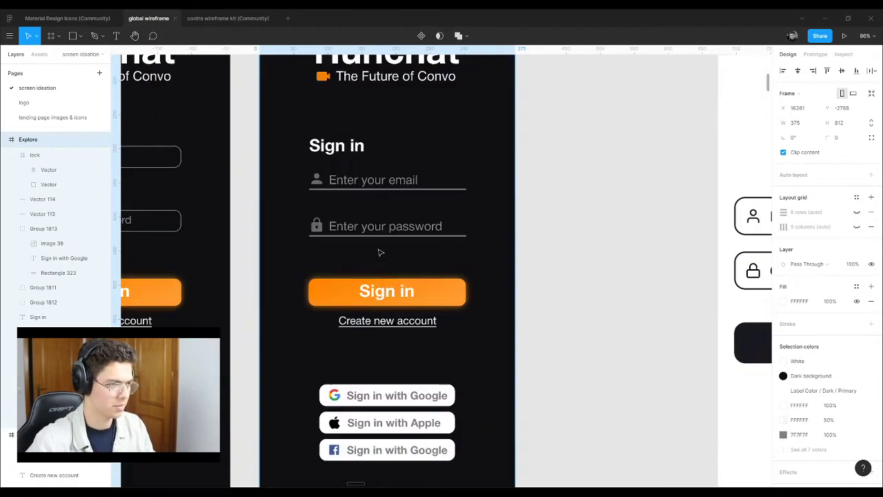
scroll(379, 252, "down", 2)
left_click(479, 151)
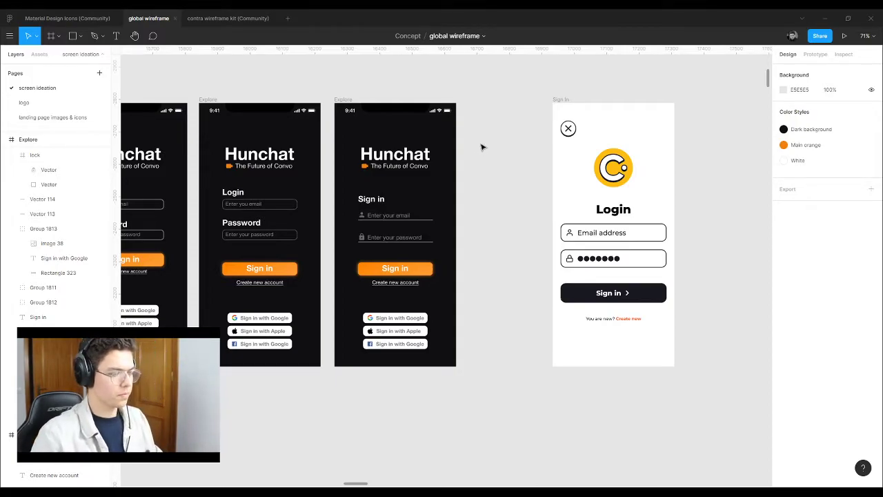
Step: Move the white reference login screen further right and duplicate the underlined "Sign in" frame into the space before it
scroll(562, 180, "down", 4)
scroll(424, 182, "up", 4)
scroll(565, 237, "up", 4)
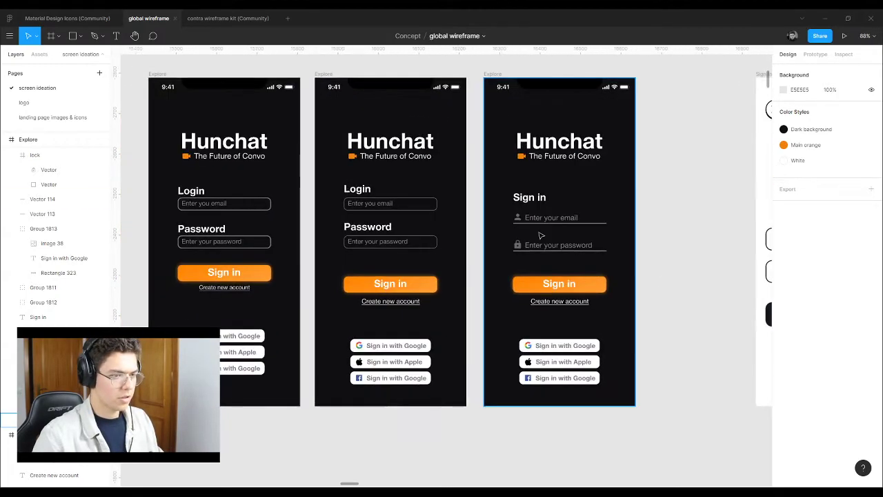
scroll(341, 210, "down", 5)
left_click_drag(583, 124, 633, 124)
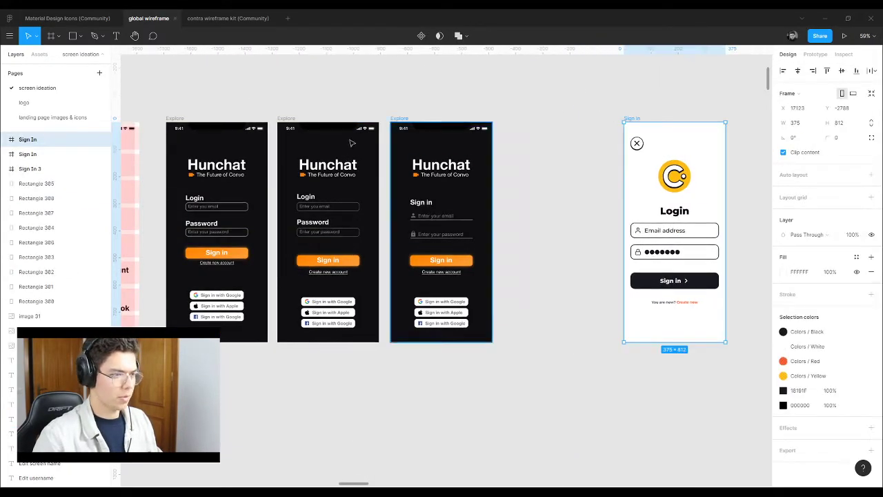
left_click_drag(401, 122, 518, 123)
Step: Try a white fill on the person and lock icons of the duplicated underlined login screen
scroll(635, 210, "up", 10)
left_click(280, 237)
left_click(289, 392, "shift")
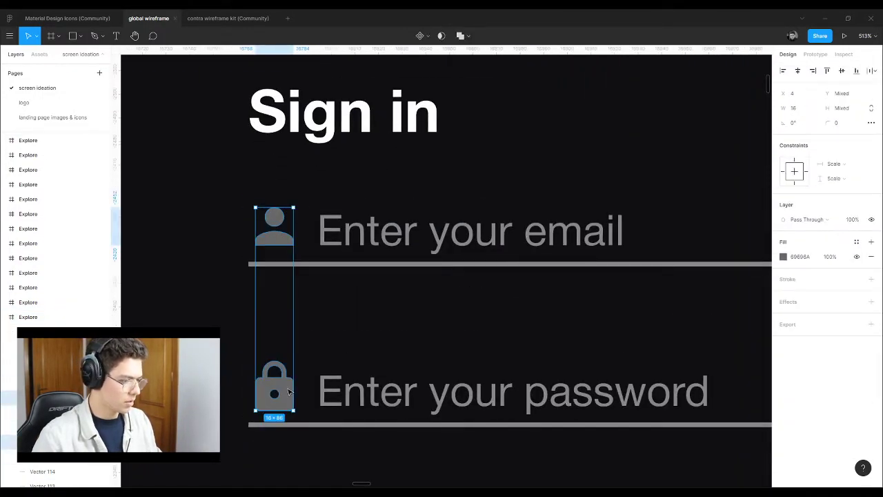
left_click(784, 257)
left_click_drag(675, 276, 639, 252)
left_click(609, 145)
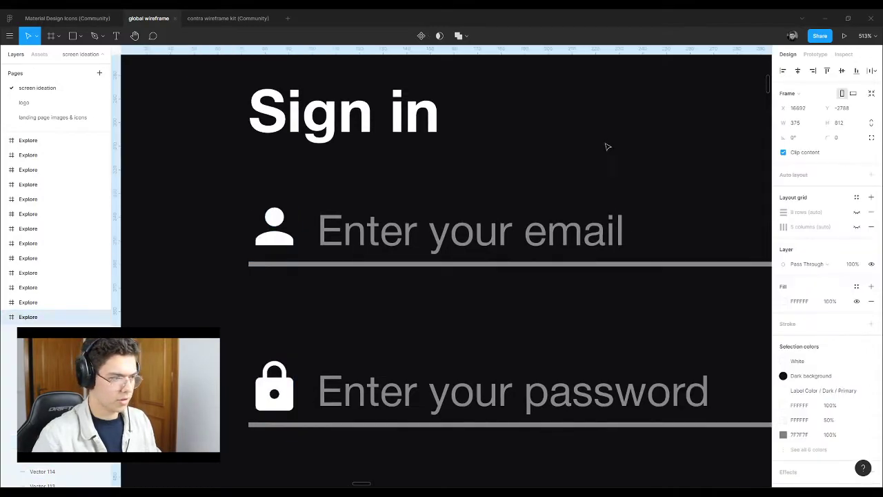
scroll(402, 208, "down", 3)
scroll(401, 210, "down", 8)
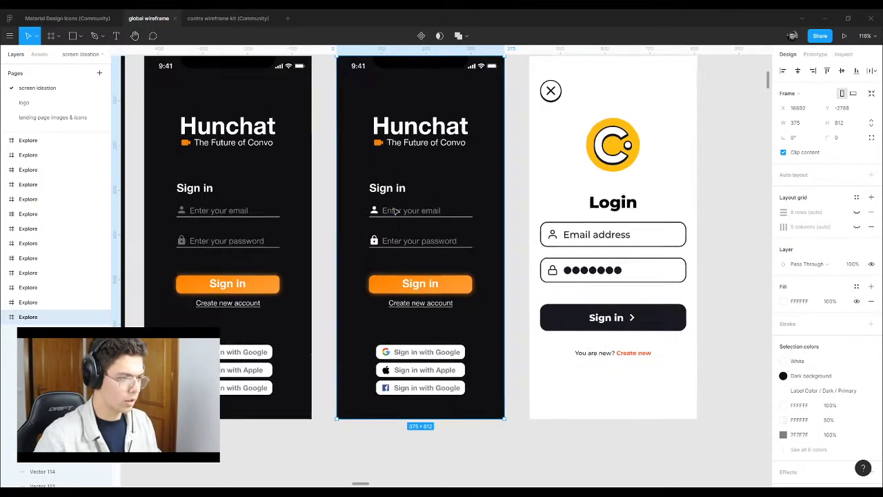
scroll(445, 252, "down", 3)
scroll(452, 249, "up", 1)
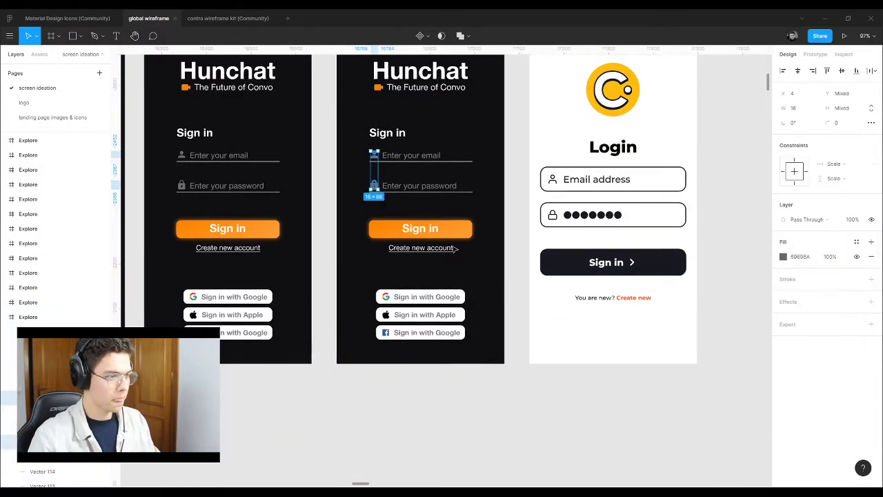
left_click(474, 371)
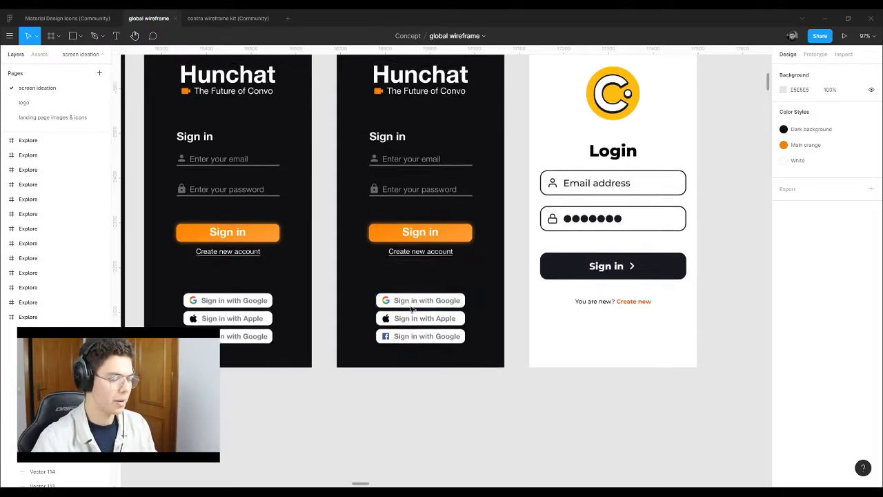
Step: Shift the three social sign-in buttons together slightly upward in the duplicated login frame
scroll(407, 277, "up", 3)
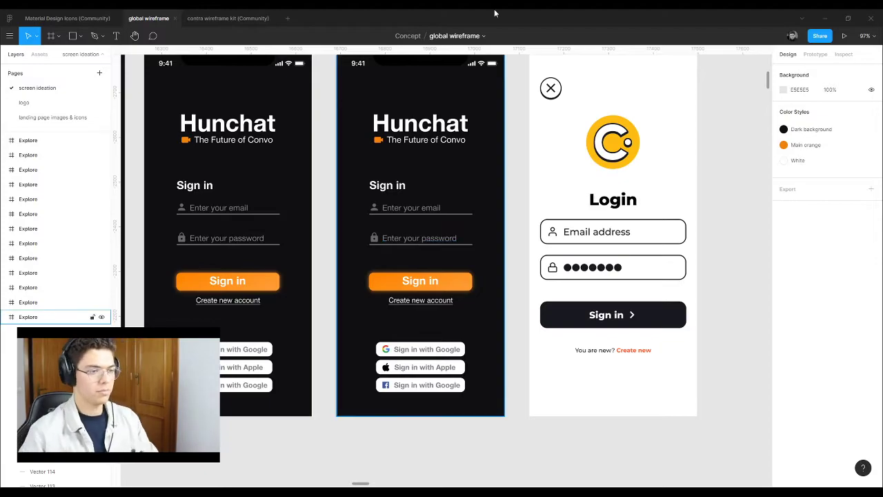
scroll(418, 210, "up", 2)
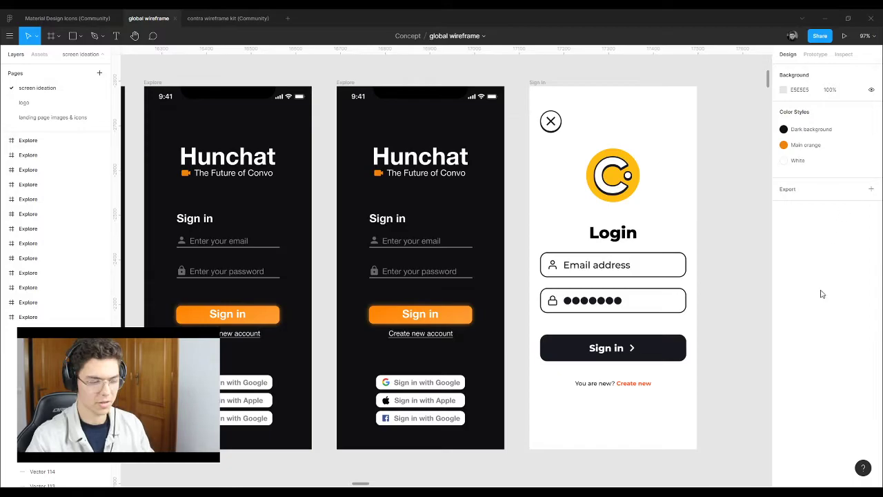
scroll(408, 424, "up", 10)
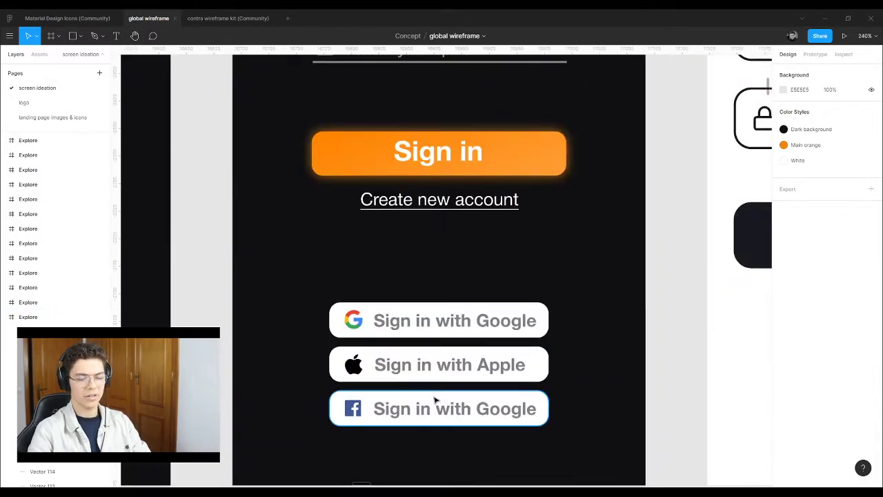
left_click(436, 399)
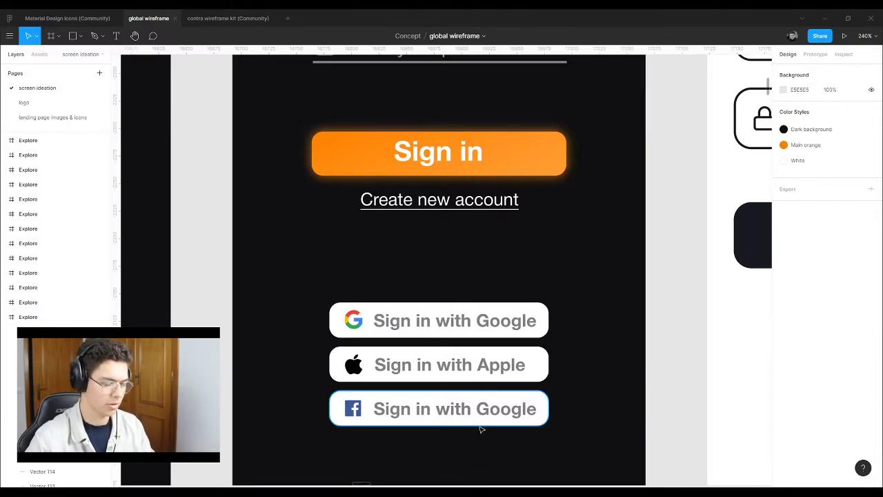
scroll(483, 403, "down", 3)
left_click(482, 402)
left_click(463, 378, "shift")
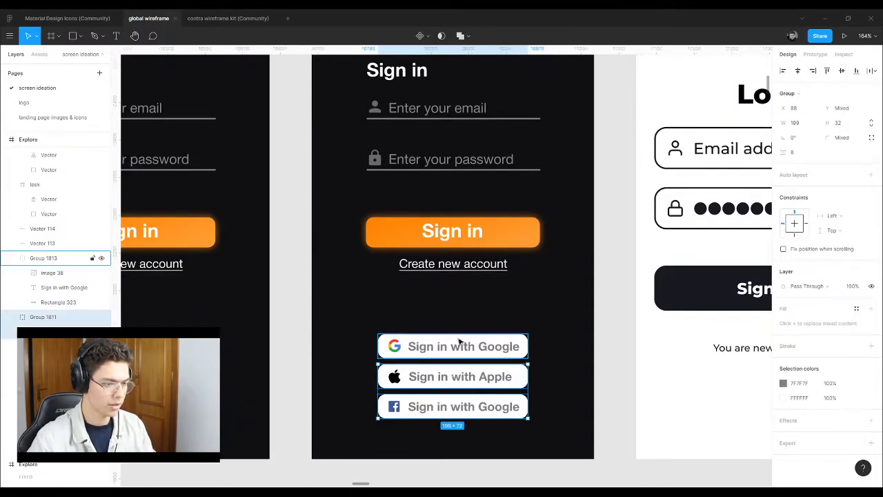
left_click(461, 345, "shift")
left_click_drag(470, 376, 473, 371)
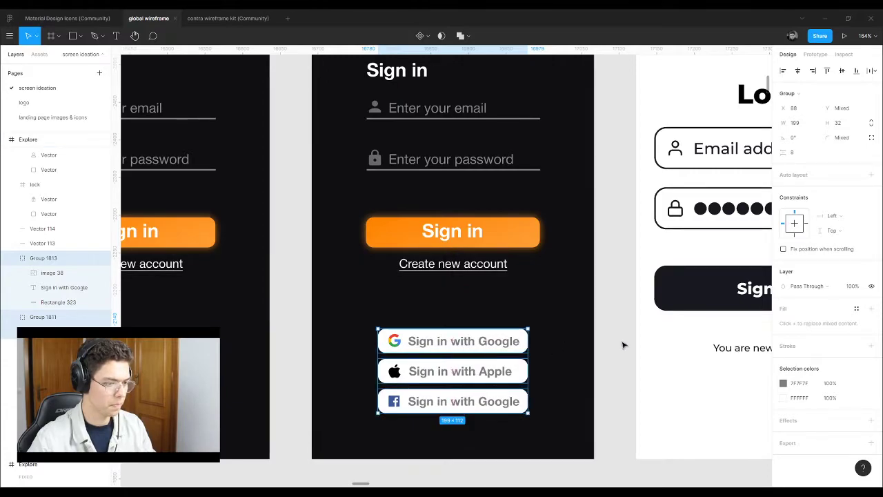
left_click(623, 345)
Step: Move the white reference login screen further right to make room for another login variant
scroll(460, 228, "down", 5)
scroll(460, 156, "up", 2)
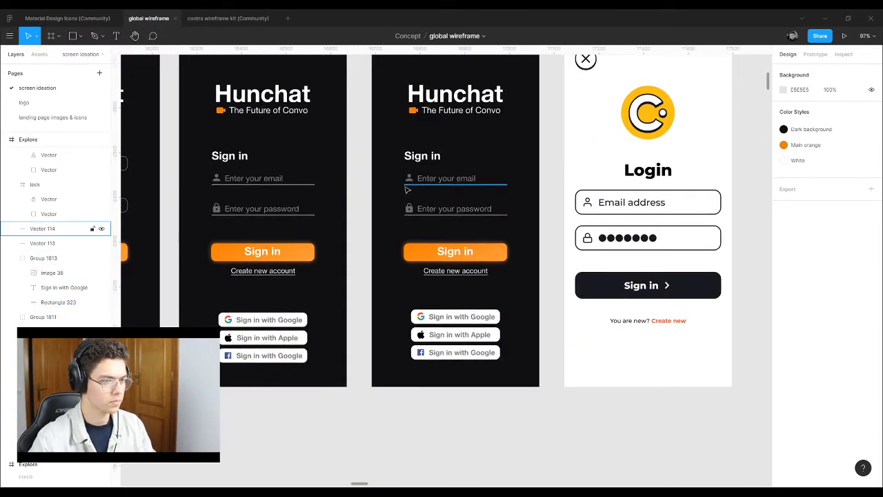
scroll(497, 173, "down", 4)
left_click_drag(500, 128, 597, 138)
scroll(468, 188, "down", 1)
scroll(443, 178, "up", 3)
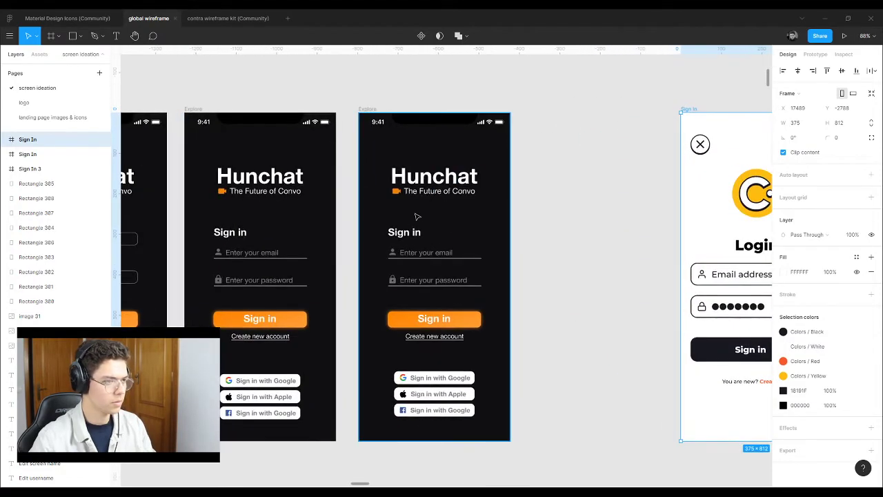
Step: Duplicate the underlined login frame with the raised social buttons, placing the copy between it and the white reference screen
left_click(364, 109)
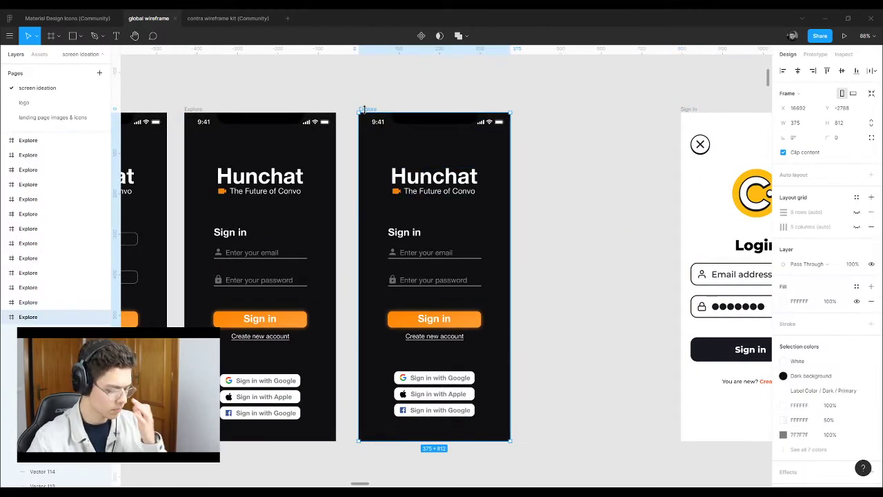
left_click(494, 128)
left_click(451, 86)
left_click_drag(362, 110, 653, 122)
key("Escape")
scroll(583, 128, "down", 2)
scroll(584, 125, "up", 2)
left_click(608, 169)
scroll(545, 229, "down", 4)
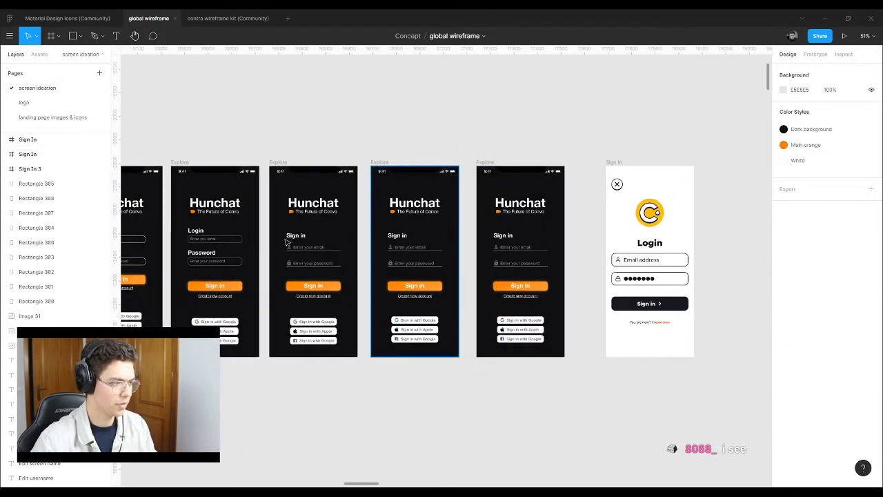
Step: Copy the "Login" and "Password" labels from the boxed variant onto the newest underlined login frame
left_click(196, 231)
left_click(200, 253, "shift")
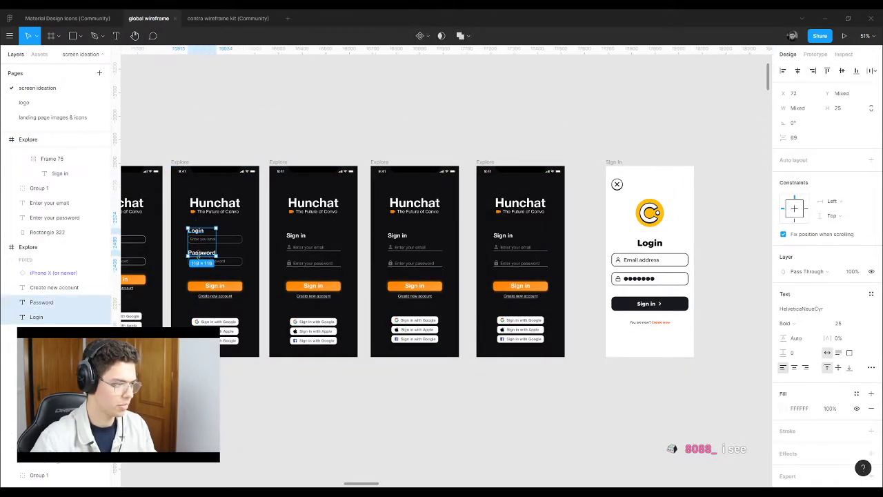
left_click_drag(202, 254, 506, 254, "alt")
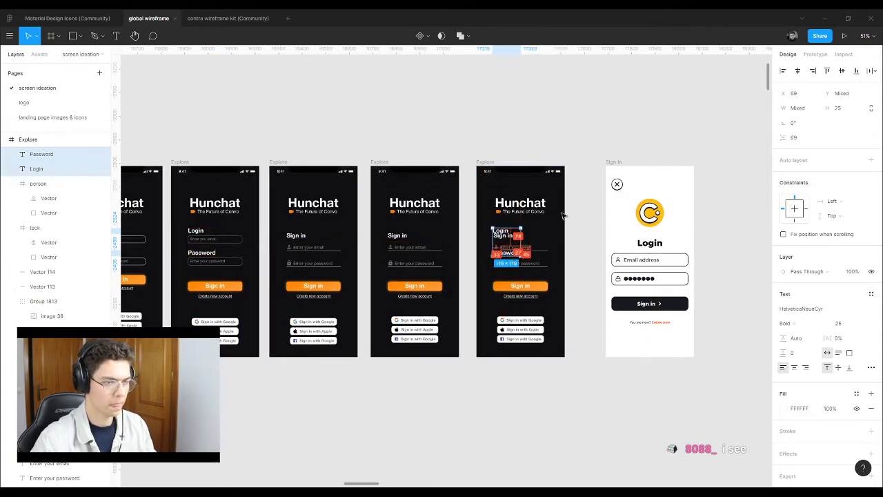
left_click(595, 183)
Step: Delete the overlapping "Sign in" heading in the newest frame and change the "Login" label to "Email"
scroll(517, 230, "up", 5, "ctrl")
left_click(506, 238)
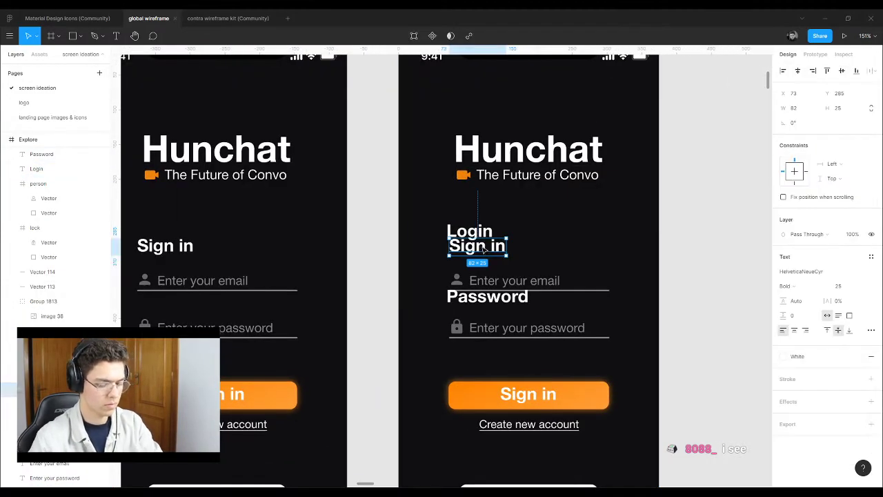
key("Delete")
left_click(469, 232)
double_click(469, 232)
type("Email")
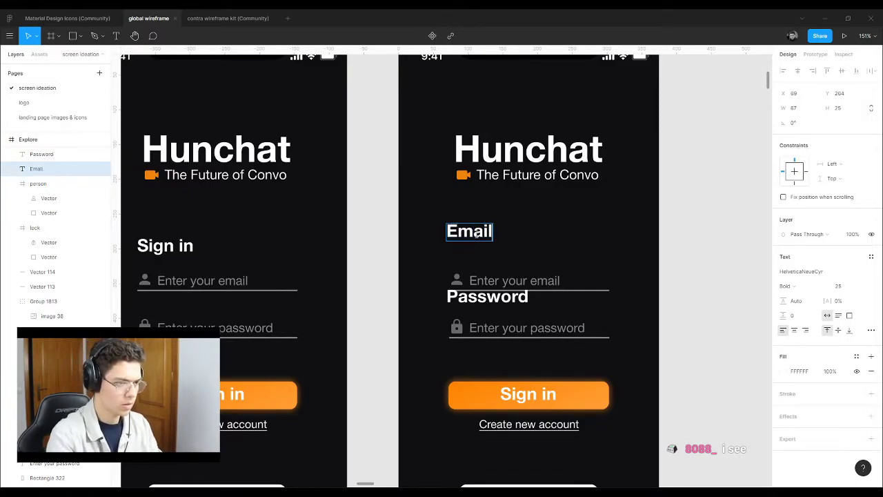
key("Escape")
Step: Move the email placeholder, person icon and underline up together so they sit directly beneath the "Email" label
left_click_drag(379, 258, 524, 258)
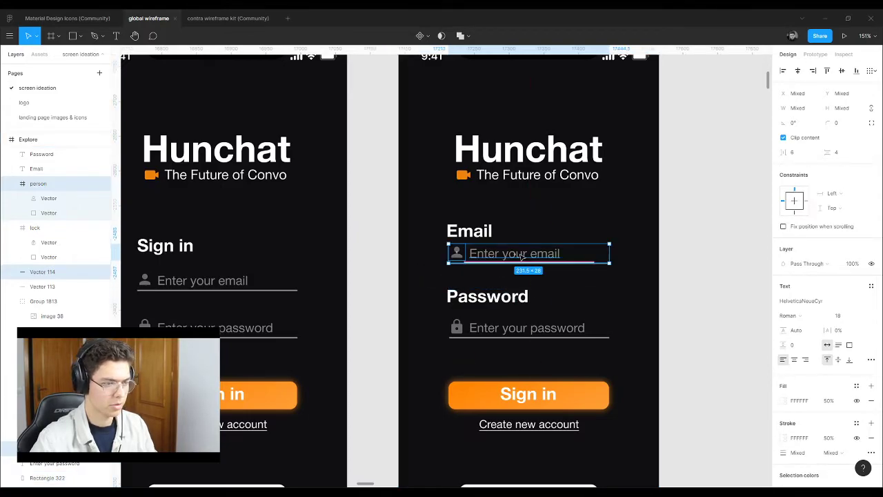
left_click(686, 265)
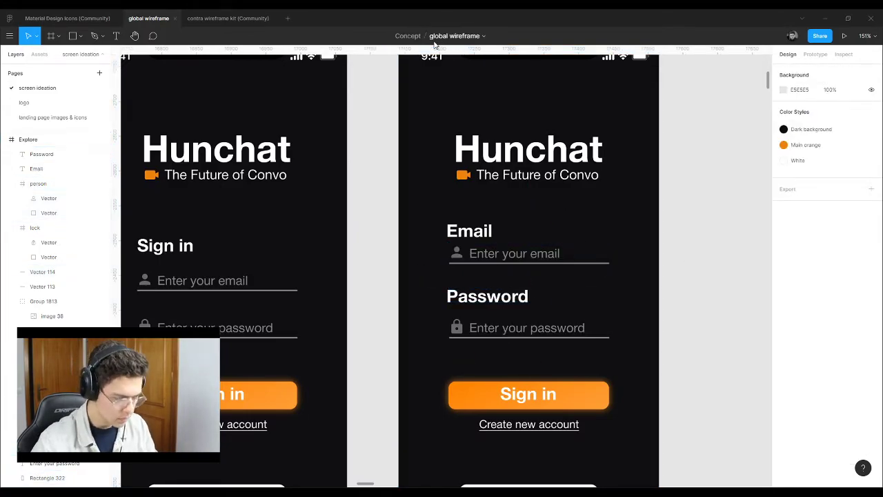
scroll(428, 156, "down", 3)
scroll(428, 156, "down", 1)
scroll(424, 151, "up", 1)
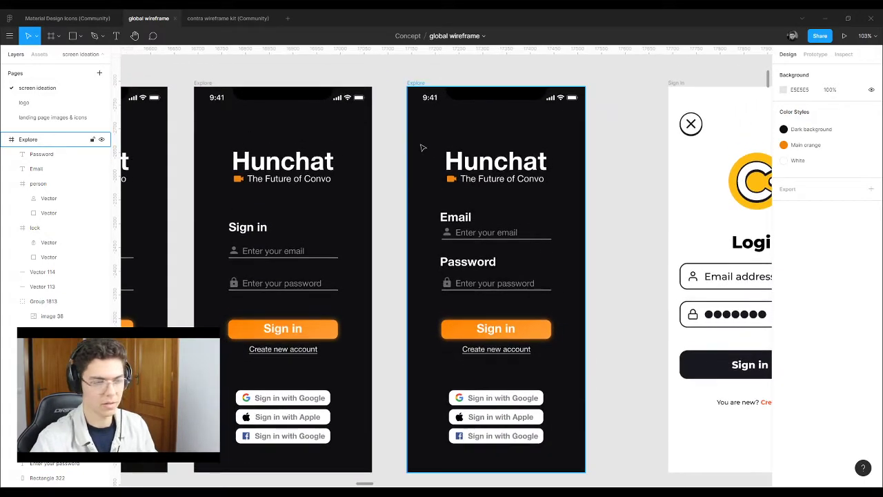
Step: Place a copy of the underlined "Sign in" login frame in the empty canvas area below the row of variants
left_click(416, 82)
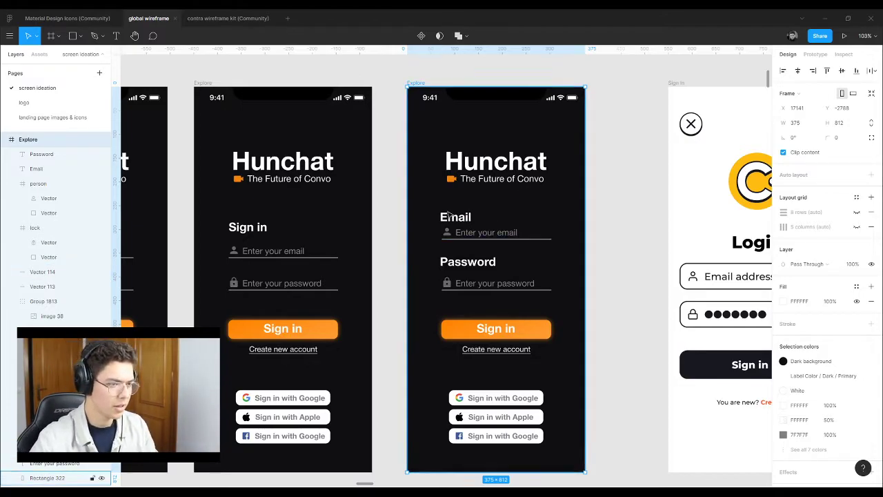
scroll(456, 174, "down", 3)
left_click(510, 147)
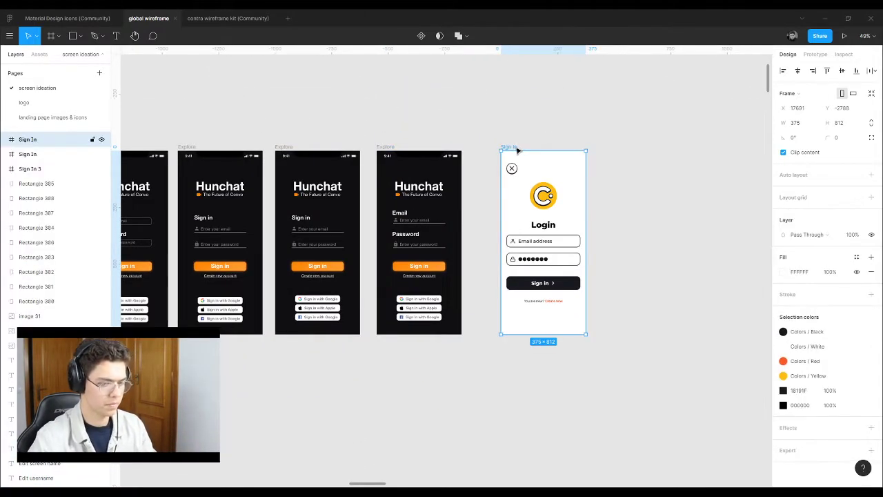
scroll(535, 243, "down", 3)
mouse_move(522, 190)
left_mouse_down()
mouse_move(501, 159)
mouse_move(504, 85)
mouse_move(531, 195)
mouse_move(514, 197)
left_mouse_up()
left_click(435, 297)
scroll(434, 296, "up", 5)
left_click_drag(332, 79, 332, 316)
scroll(369, 329, "down", 1)
scroll(368, 330, "down", 3)
scroll(361, 239, "up", 5)
Step: Shorten the password and email underlines in the lower "Sign in" frame so both start after the icons, beneath the placeholder text
left_click(339, 279)
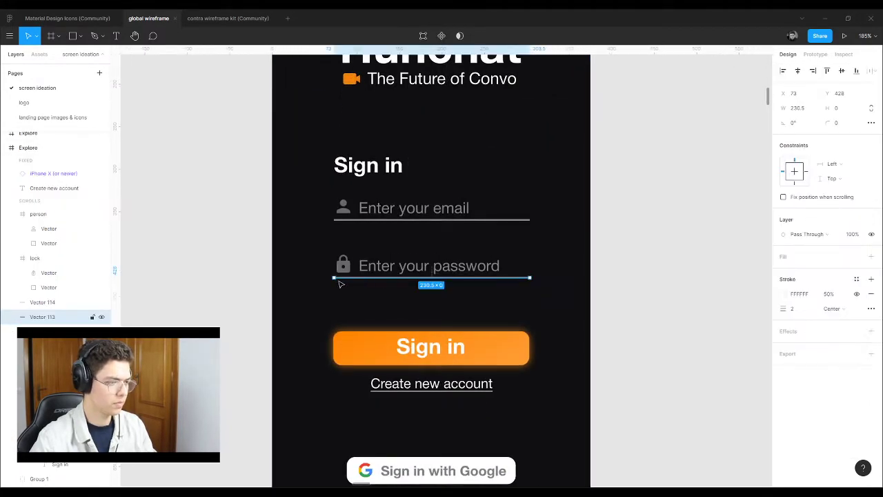
scroll(339, 283, "up", 5)
left_click_drag(326, 277, 392, 278)
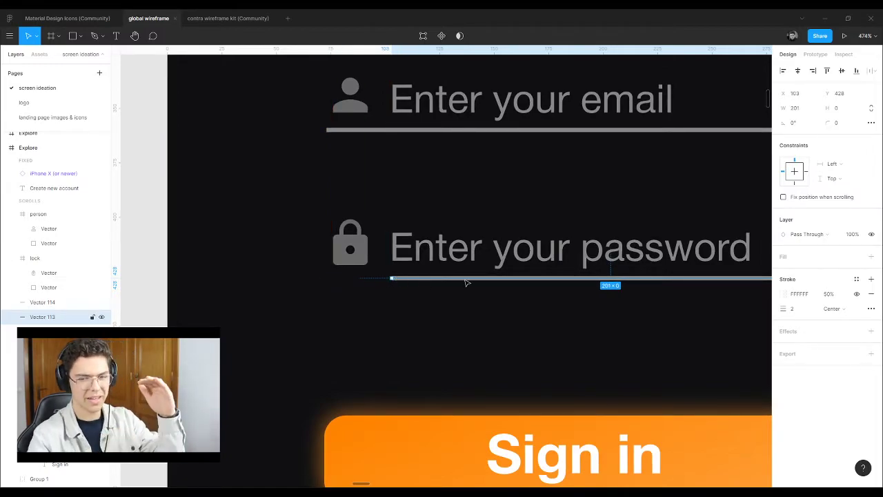
scroll(467, 283, "up", 3)
left_click(341, 278)
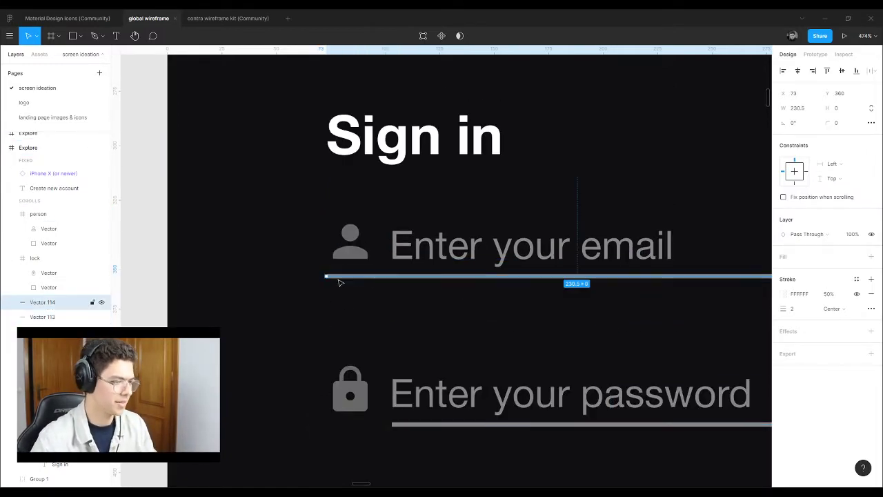
left_click_drag(326, 277, 359, 269)
Step: Enlarge the person icon beside the email field and resize the lock icon to 32 × 32
left_click(349, 245)
scroll(447, 339, "down", 3)
left_click(353, 303)
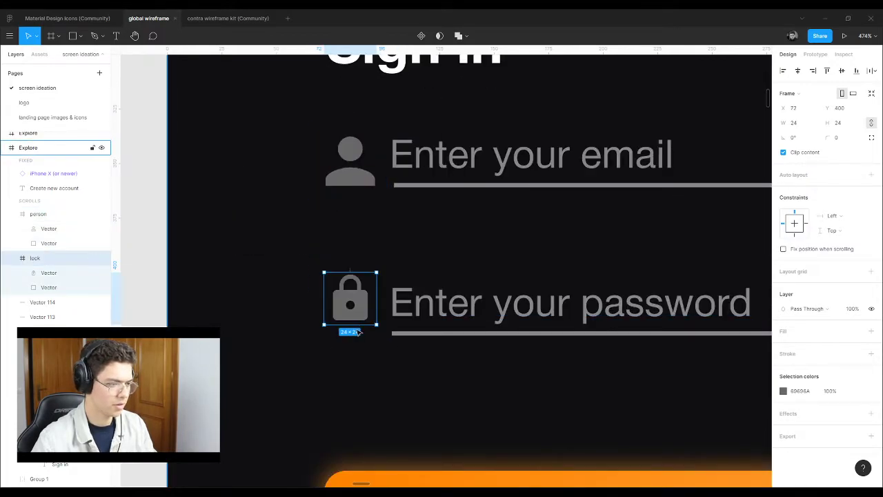
key("Escape")
left_click(358, 322)
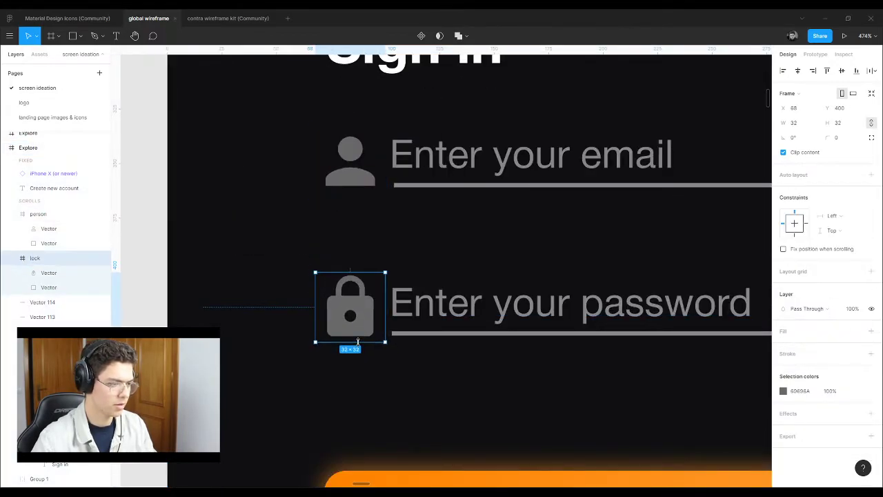
scroll(271, 284, "down", 5)
left_click(668, 283)
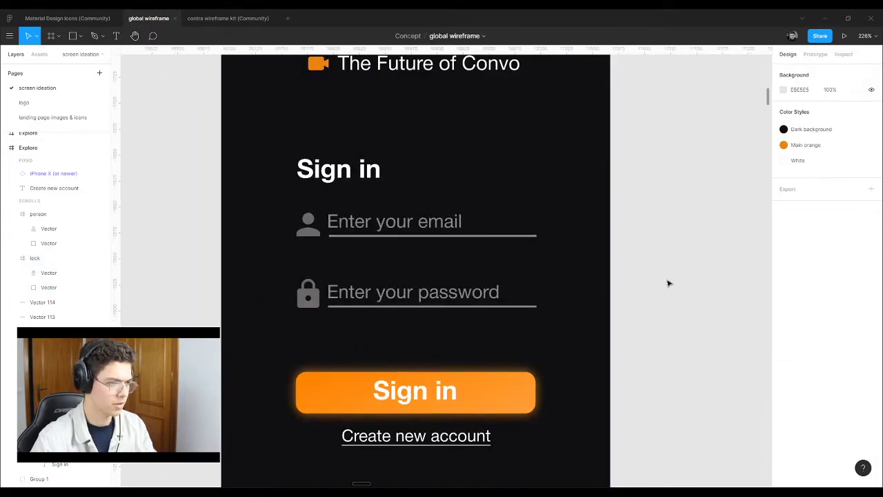
Step: Shorten the far ends of the password and email underlines by about the same small amount
left_click(439, 298)
scroll(385, 310, "up", 3)
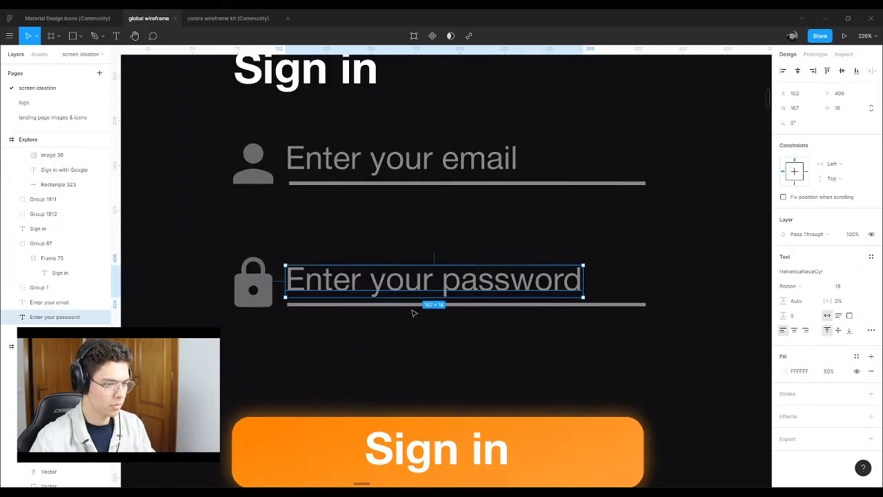
left_click(594, 305)
left_click_drag(646, 304, 636, 307)
key("l")
left_click_drag(288, 184, 640, 184)
Step: Shift both placeholder texts and their underlines together slightly to the right, away from the enlarged icons
left_click(402, 163, "shift")
left_click(441, 280, "shift")
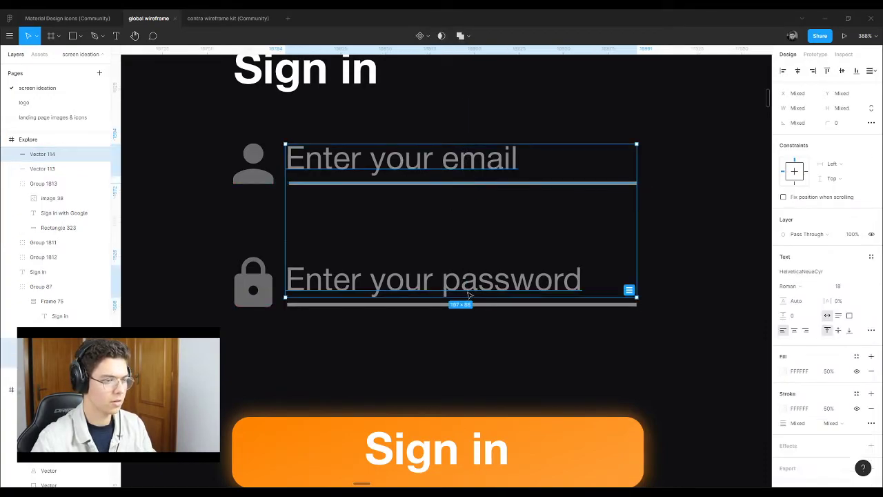
left_click(467, 305, "shift")
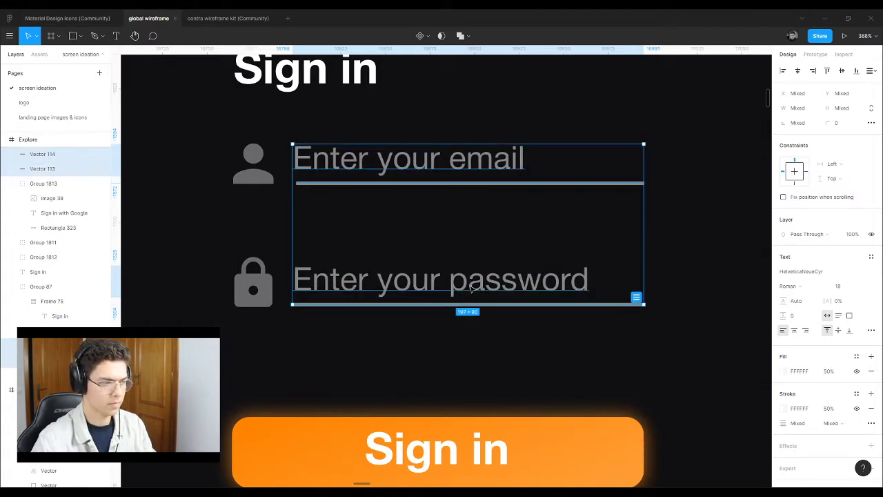
scroll(464, 287, "down", 5, "ctrl")
left_click(594, 245)
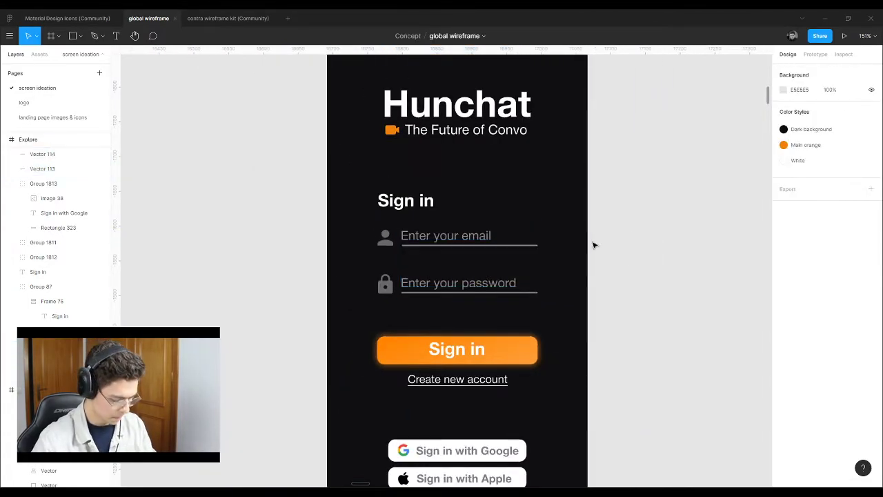
Step: Delete the duplicate underlined "Sign in" frame from the upper row and move the Email/Password frame into its place
scroll(400, 286, "down", 5, "ctrl")
scroll(414, 297, "up", 3)
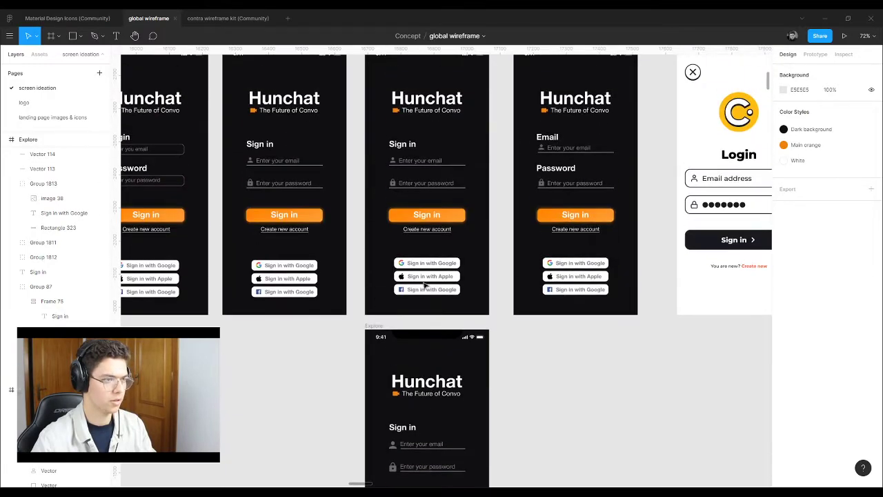
scroll(486, 314, "down", 4, "ctrl")
scroll(483, 298, "up", 4, "ctrl")
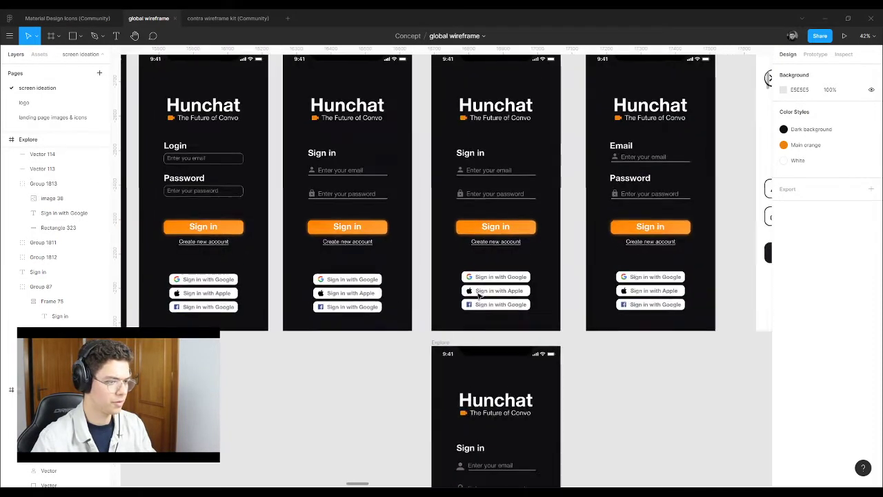
scroll(479, 296, "up", 3, "ctrl")
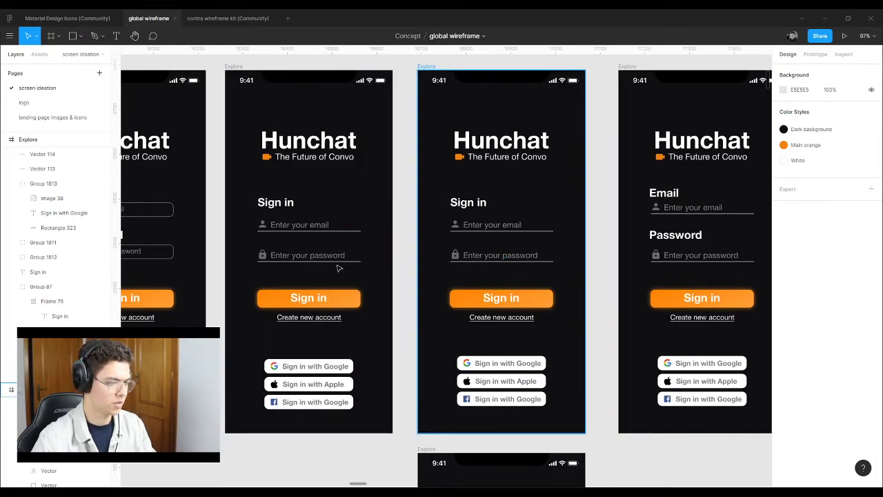
left_click(430, 72)
left_click(429, 67)
key("Delete")
left_click_drag(628, 67, 431, 82)
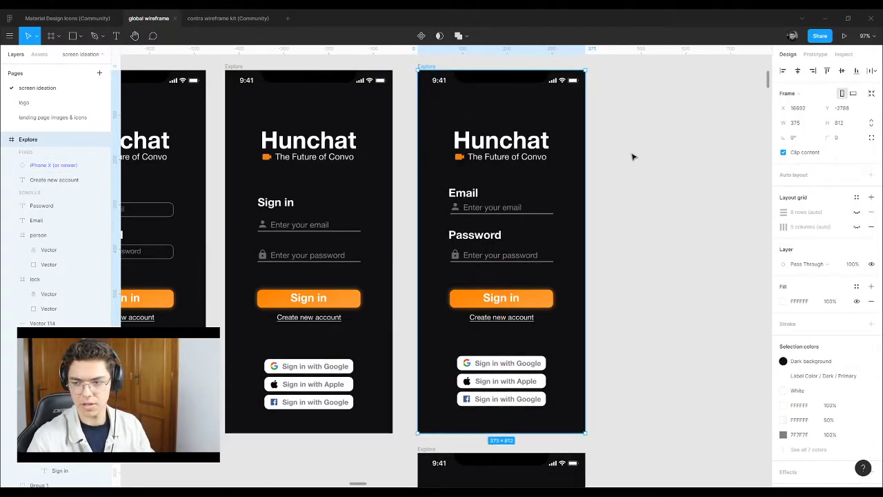
left_click(655, 203)
Step: Delete the white "Sign In" wireframe copy standing beside the row of Hunchat login variants
scroll(627, 253, "down", 3)
scroll(409, 218, "up", 5)
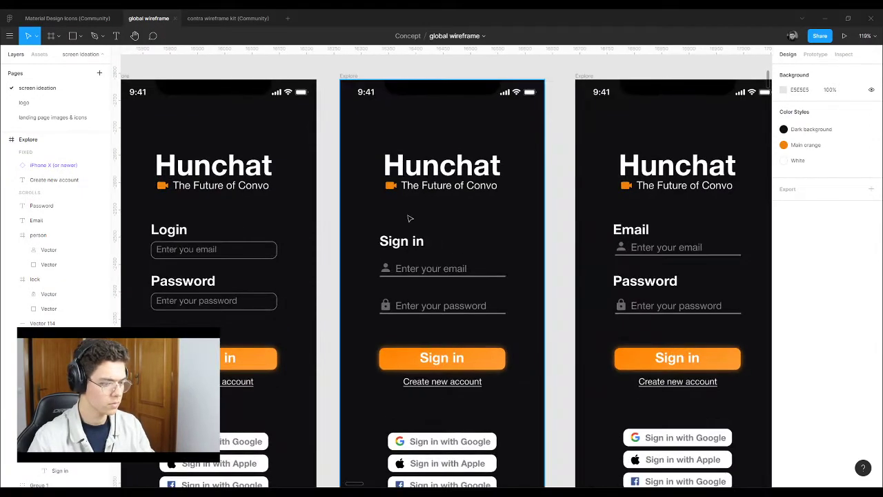
scroll(409, 218, "down", 3)
left_click(426, 237)
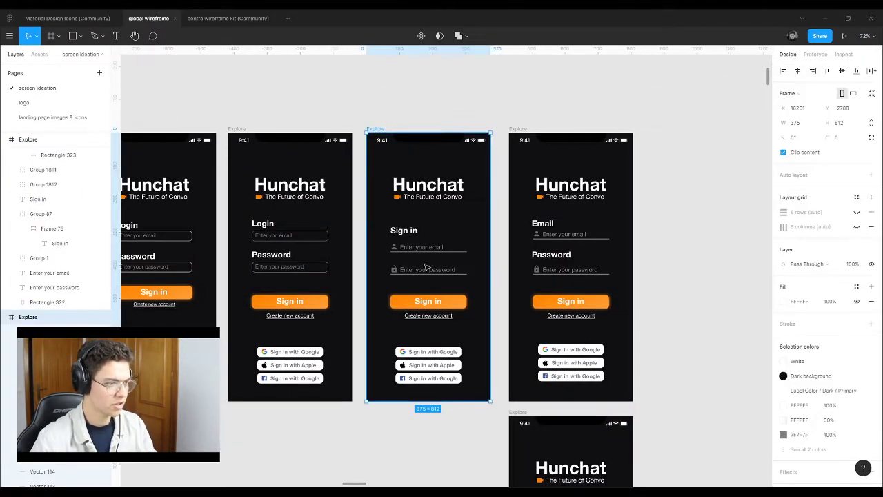
scroll(288, 255, "down", 3)
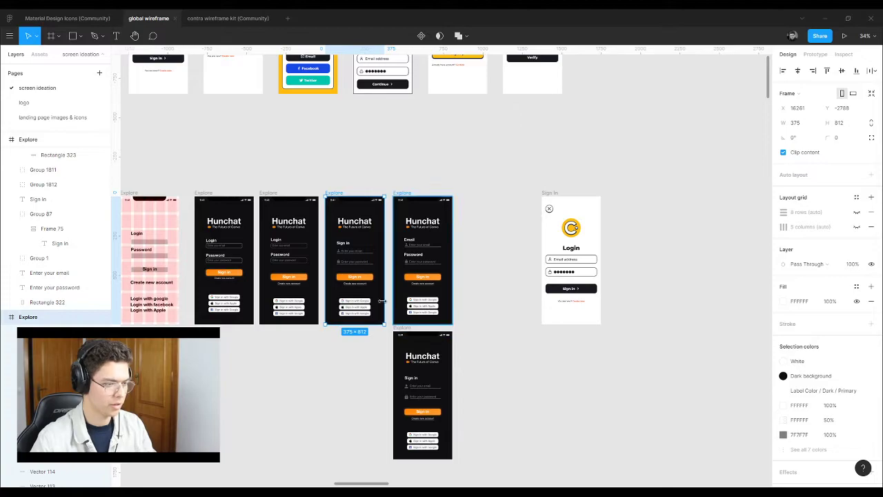
scroll(338, 193, "down", 2)
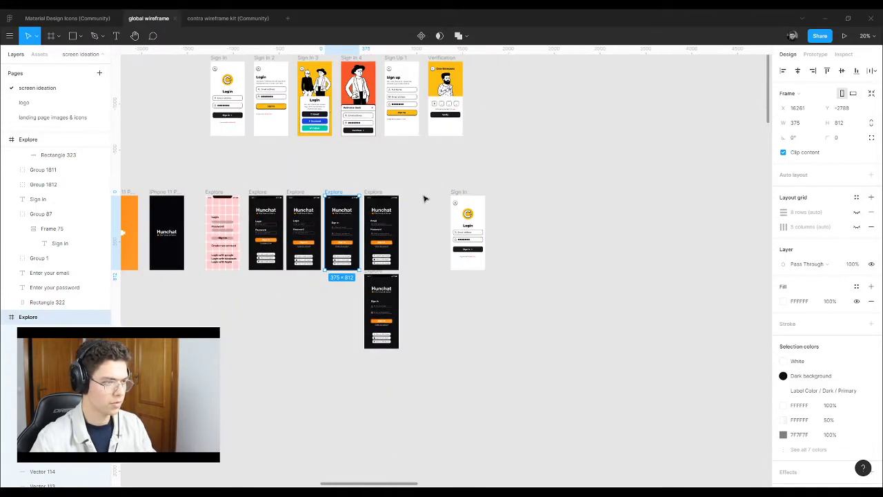
left_click(464, 193)
key("Delete")
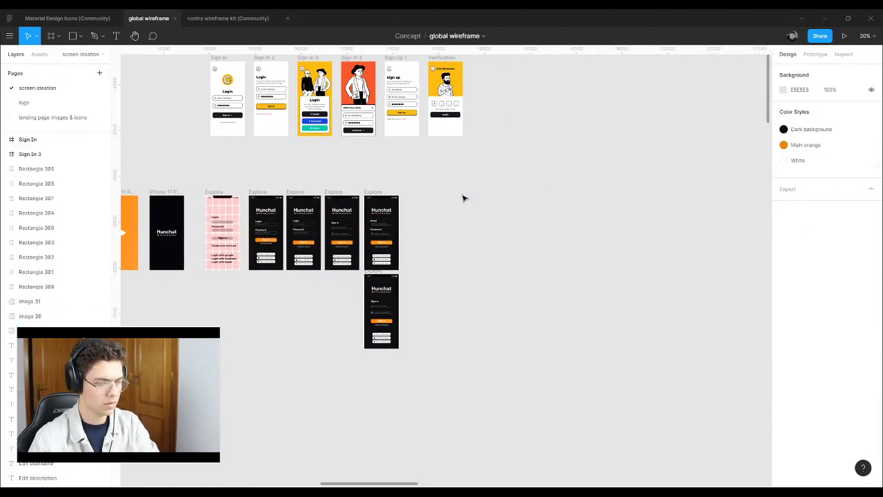
Step: Move the row of reference sign-in, sign-up and verification wireframes further up, away from the login variants
scroll(471, 256, "up", 2)
left_click_drag(485, 289, 184, 188)
left_click_drag(271, 240, 273, 193)
left_click(364, 256)
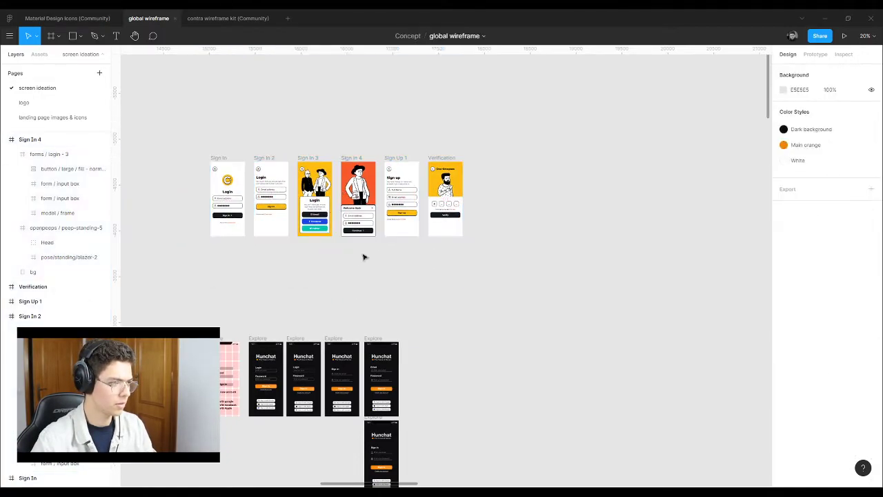
Step: Place a copy of the Email/Password frame beneath the first reference "Sign In" wireframe and move the reference row and copy further up
left_click(377, 341)
left_click_drag(378, 341, 222, 240)
left_click_drag(160, 112, 479, 330)
left_click(365, 278)
left_click_drag(164, 146, 485, 331)
left_click_drag(407, 229, 407, 198)
left_click(416, 426)
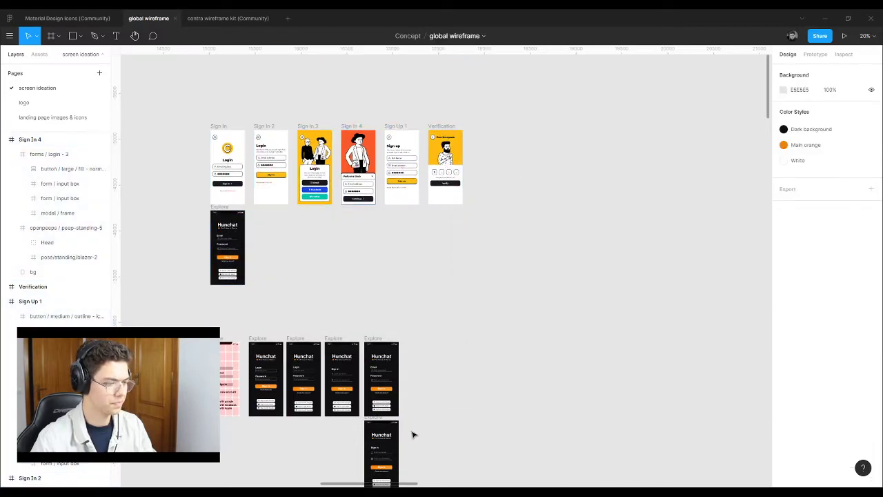
Step: Duplicate the "Create new account" link just below itself in the Email/Password frame and change the copy's text to "Forgot you password"
scroll(386, 386, "up", 10)
scroll(387, 387, "up", 4)
scroll(387, 346, "down", 4)
left_click(343, 228)
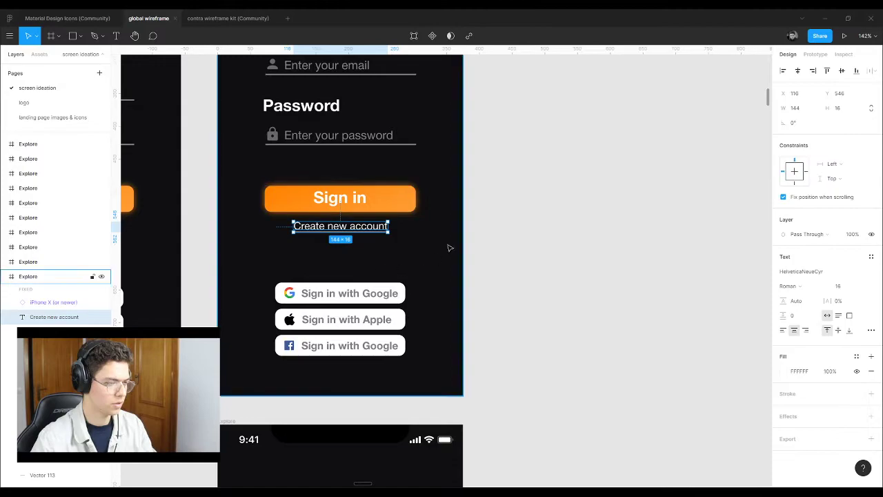
scroll(473, 315, "down", 4)
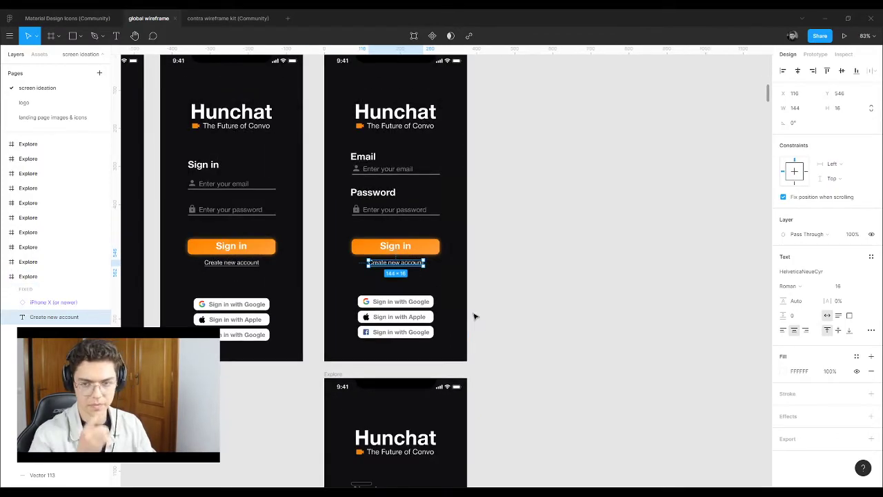
scroll(387, 257, "up", 5)
left_click_drag(391, 276, 391, 298)
double_click(390, 293)
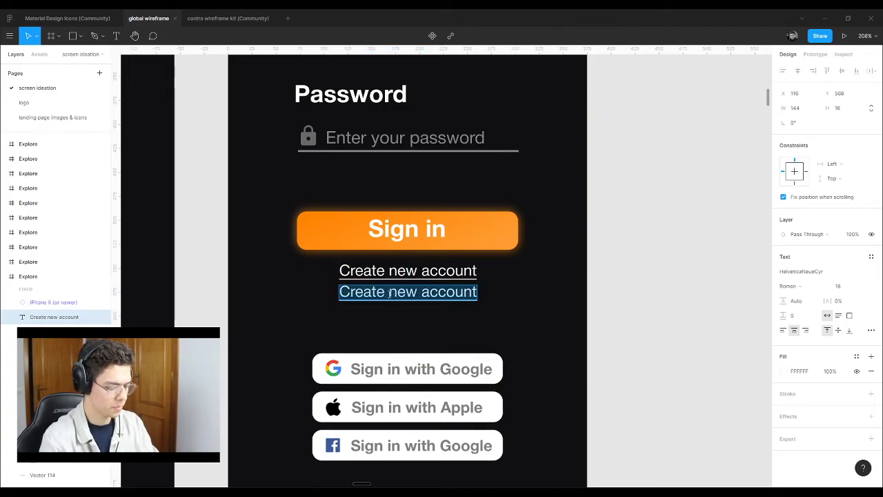
type("Forgot ")
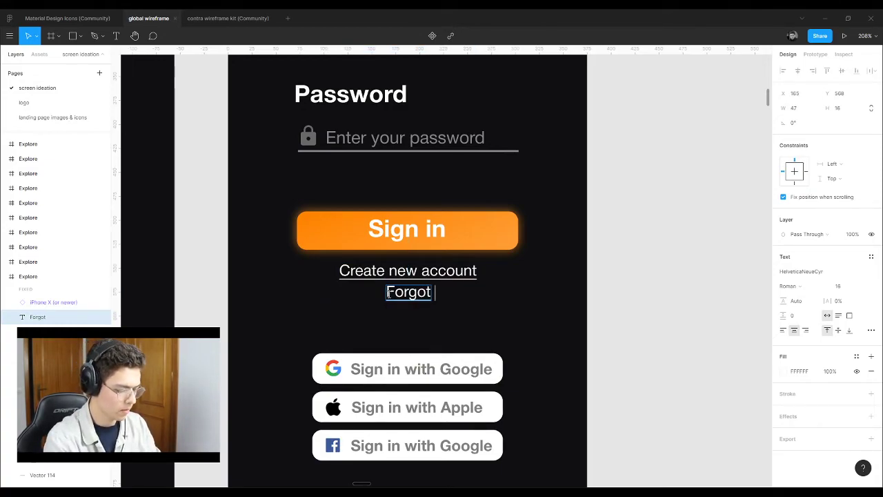
type("you password")
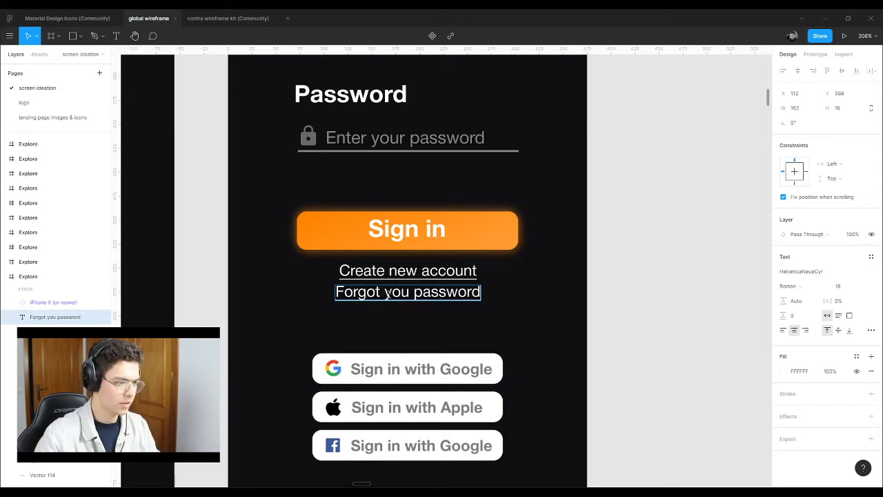
key("Escape")
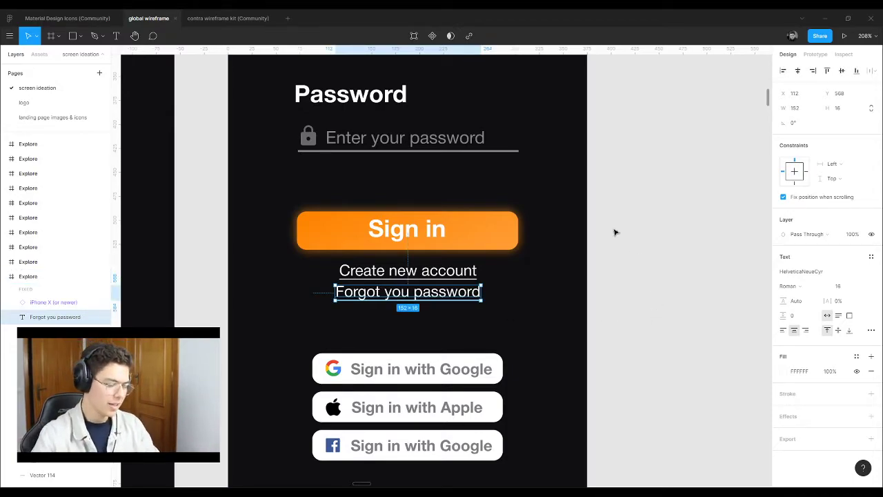
Step: Examine the earlier light Explore screen variants, comparing their search fields, topic tabs and navigation buttons
scroll(366, 238, "down", 10)
scroll(365, 232, "down", 3)
left_click_drag(457, 316, 387, 85)
left_click_drag(526, 296, 363, 189)
left_click_drag(492, 163, 600, 142)
left_click_drag(643, 197, 412, 213)
scroll(411, 213, "up", 3)
scroll(411, 213, "up", 3)
left_click_drag(636, 195, 855, 236)
left_click_drag(325, 120, 542, 237)
scroll(542, 237, "up", 3)
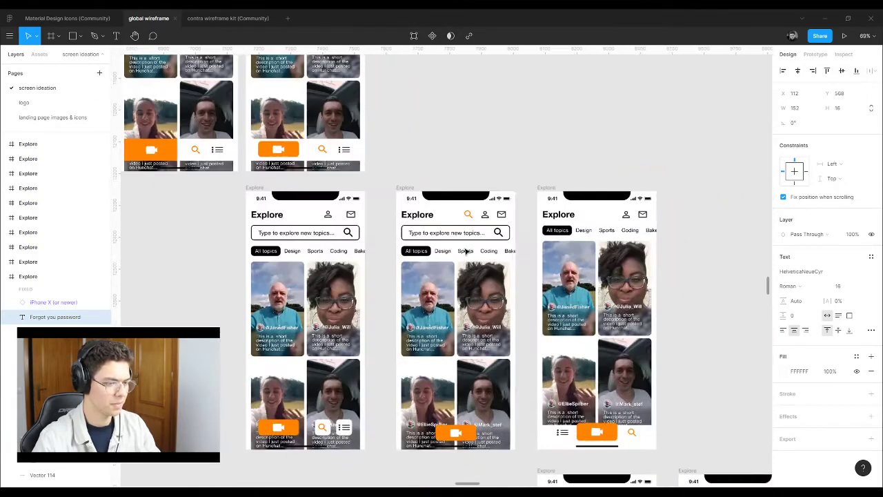
left_click_drag(426, 184, 536, 172)
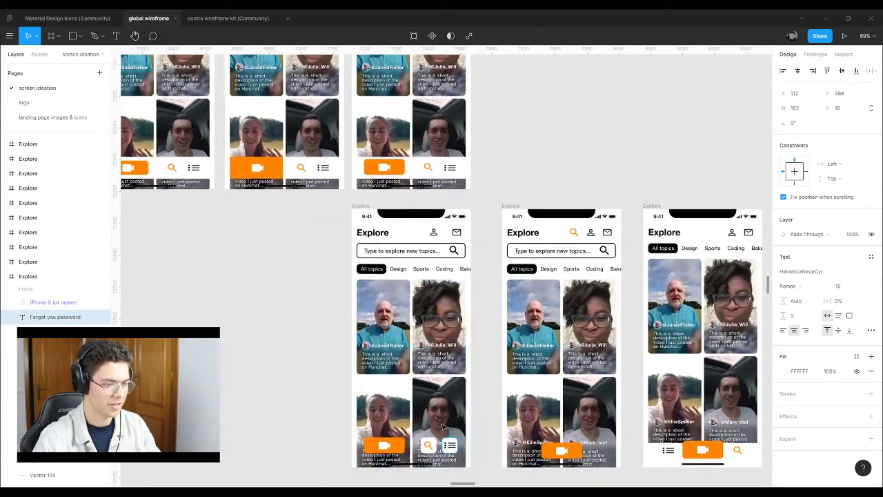
left_click_drag(543, 212, 537, 377)
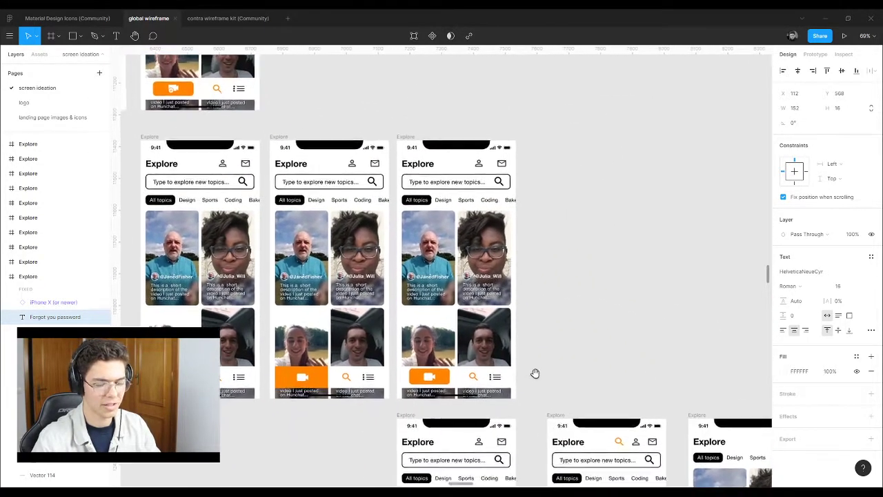
Step: Review the annotated "Consume content" screen, the "Your lists" screen and the dark Explore screen within the overall wireframe layout
scroll(511, 366, "down", 6)
scroll(350, 335, "down", 5)
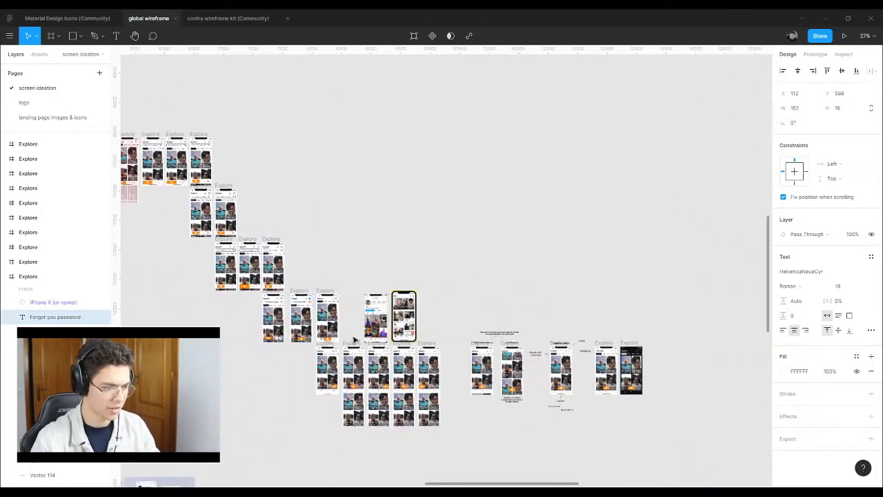
scroll(349, 336, "up", 5)
scroll(621, 311, "up", 6)
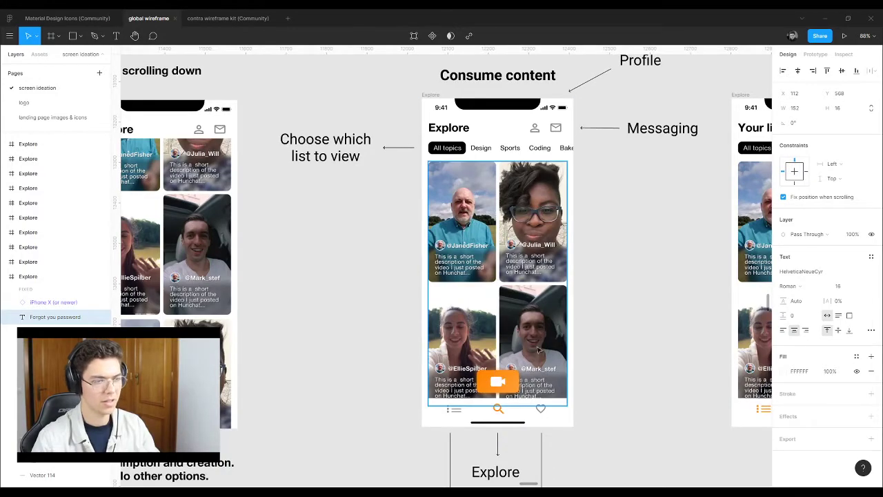
scroll(469, 252, "down", 3)
scroll(640, 249, "up", 5)
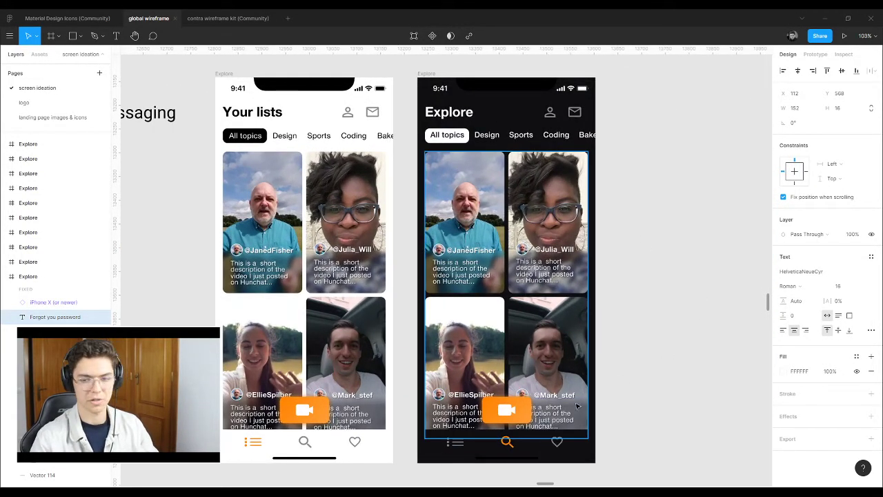
scroll(619, 328, "down", 12)
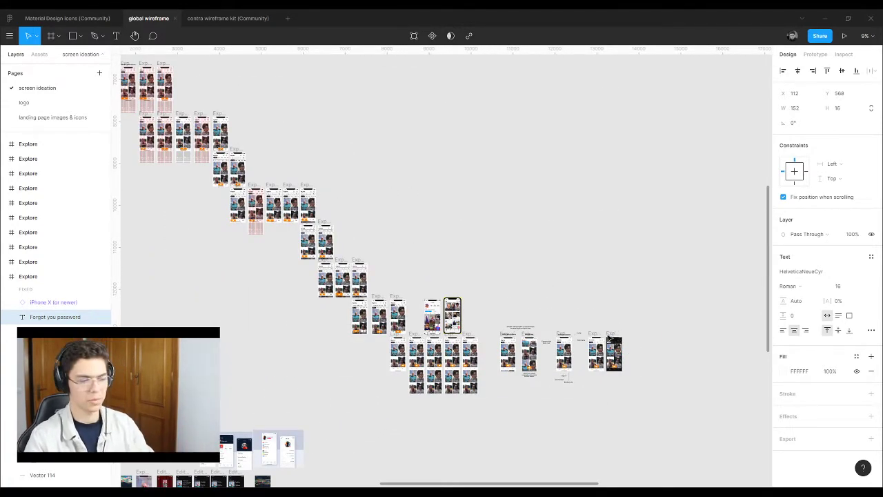
scroll(446, 189, "up", 10)
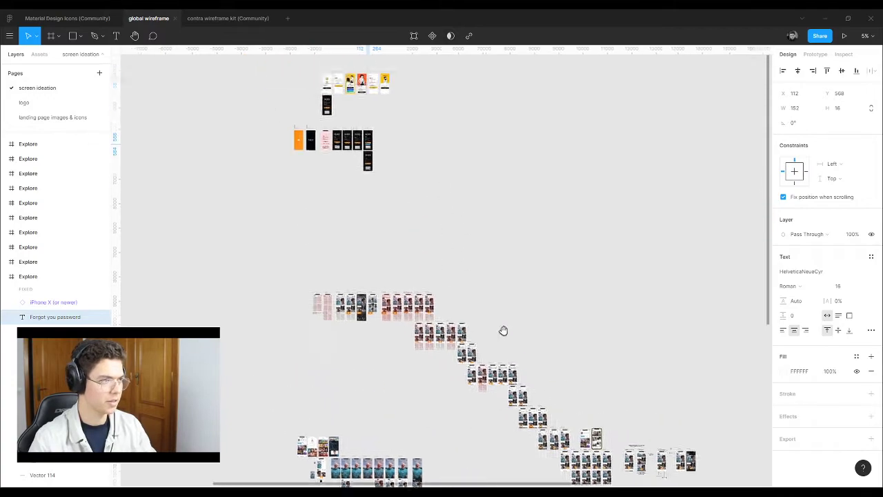
Step: Add a question mark to the forgotten-password link in the Email/Password frame so it reads "Forgot you password?"
scroll(488, 347, "up", 3)
scroll(311, 174, "up", 6)
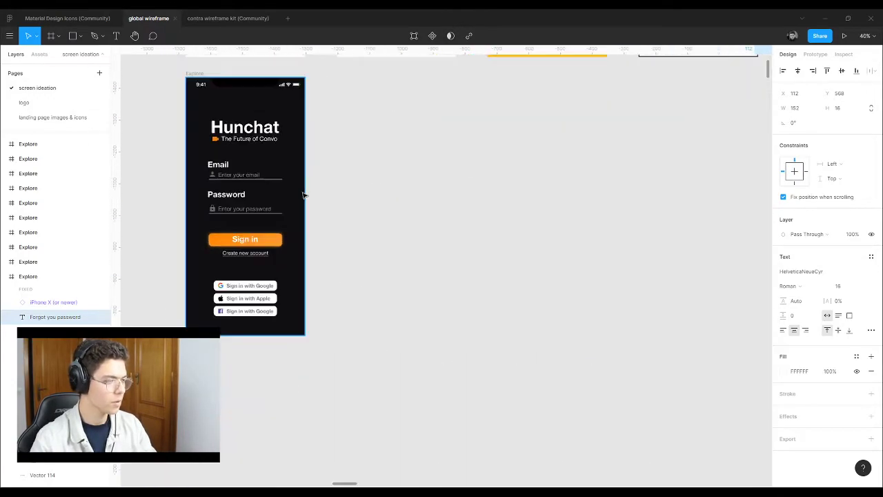
scroll(426, 328, "down", 3)
scroll(424, 361, "up", 8)
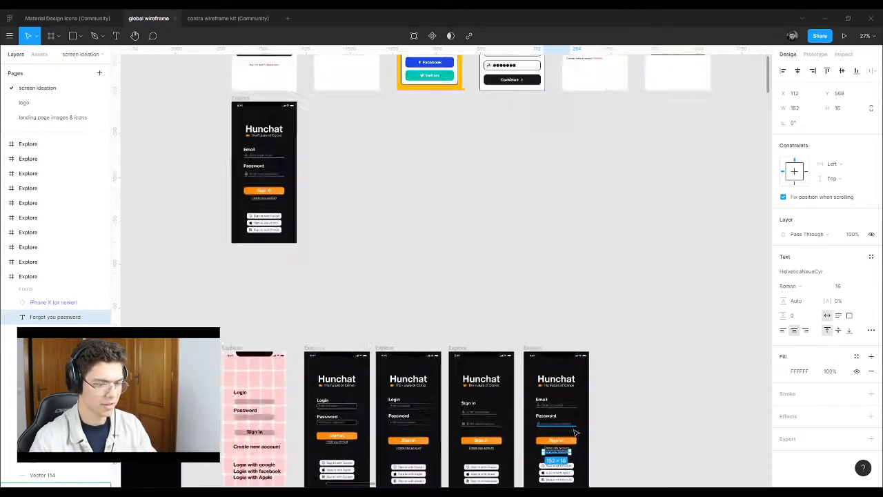
scroll(603, 356, "up", 5)
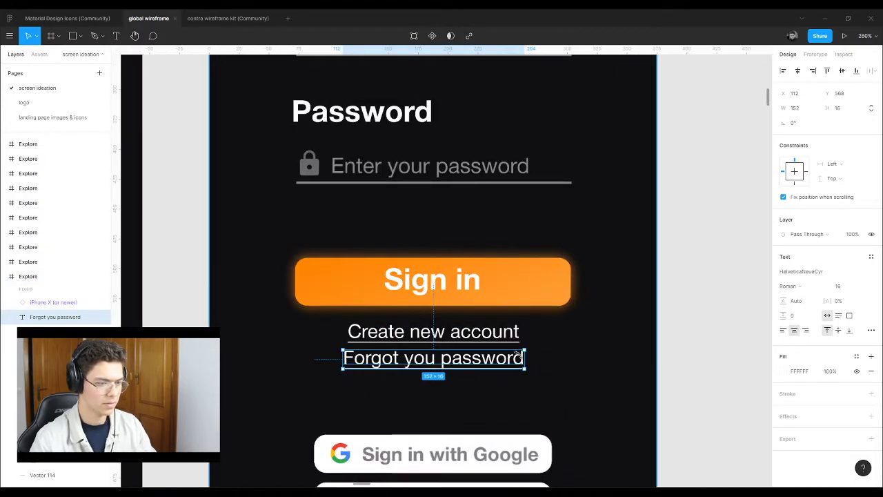
double_click(517, 361)
left_click(524, 359)
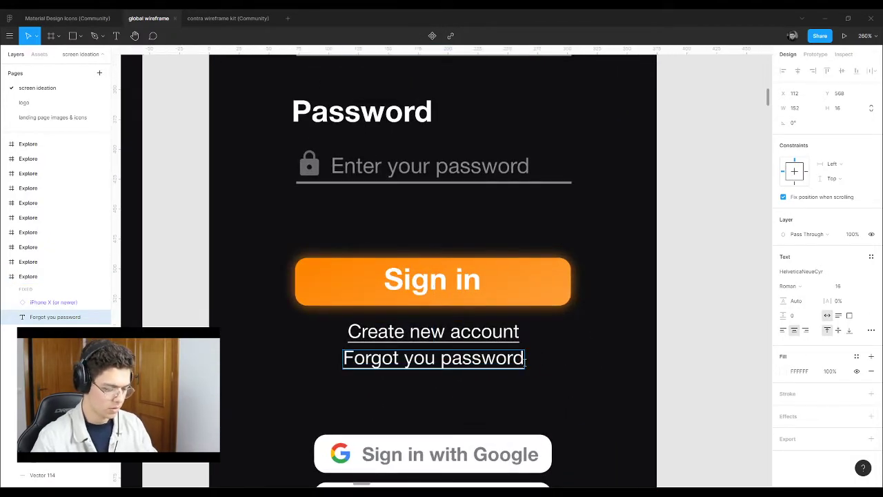
type("?")
key("Escape")
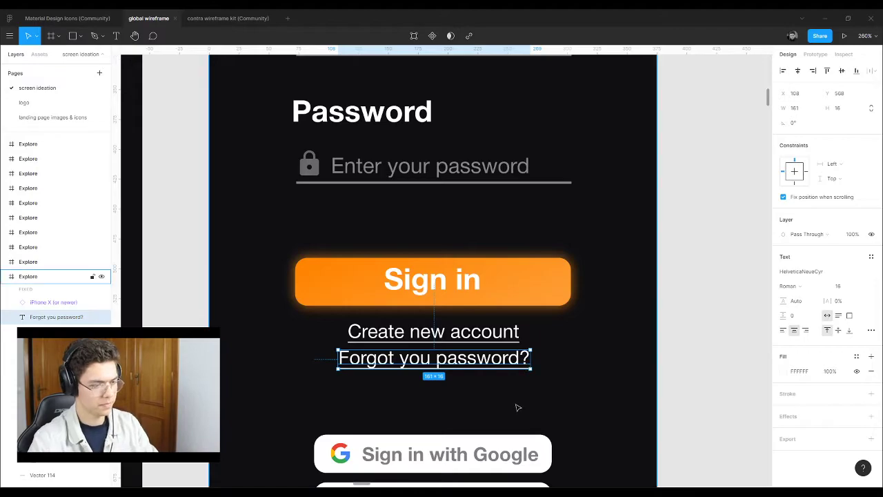
left_click(724, 314)
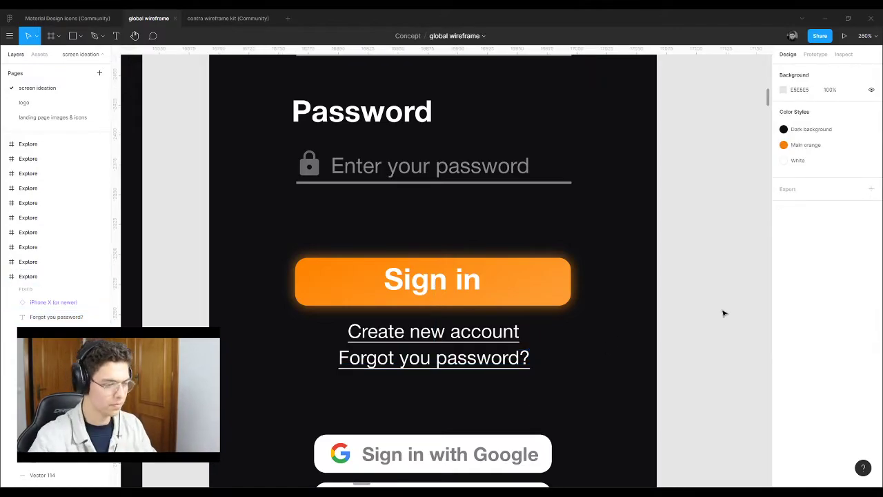
Step: Move the "Forgot you password?" and "Create new account" links down, placing the account link at about Y 587 to make room beneath "Sign in"
left_click(419, 364)
left_click_drag(446, 371, 446, 413)
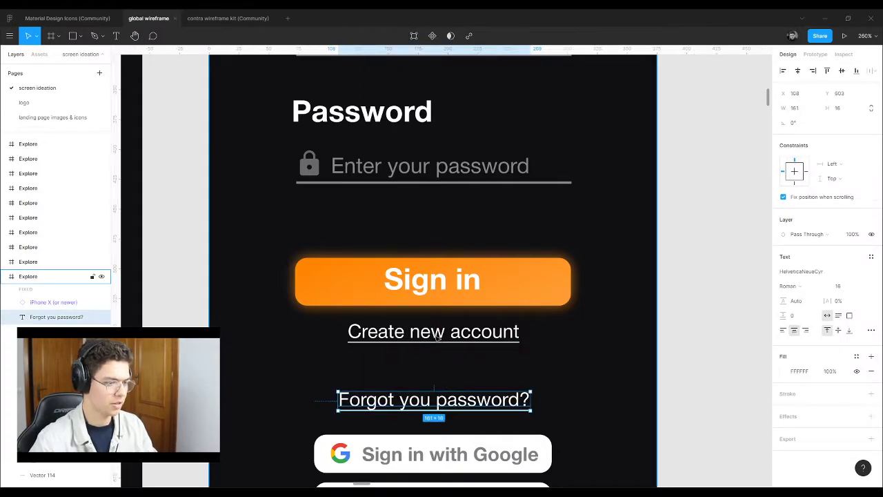
left_click(449, 334)
left_click_drag(466, 338, 466, 376)
scroll(466, 366, "down", 2)
left_click_drag(463, 312, 464, 323)
left_click_drag(455, 277, 456, 289)
Step: Duplicate the orange "Sign in" button directly beneath itself at Y 539
left_click(493, 191)
left_click_drag(500, 194, 495, 250)
left_click(649, 241)
left_click(466, 250)
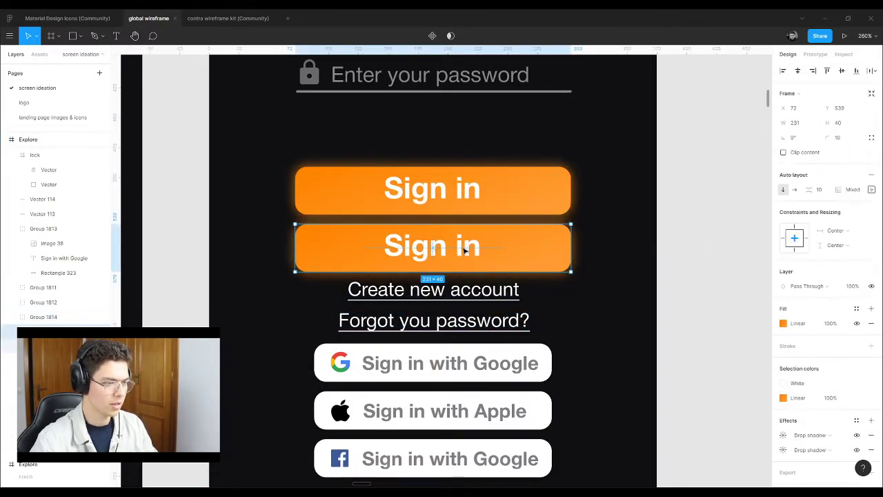
Step: Set the duplicate button's label to Roman weight and change its text to "Create a new account"
double_click(466, 250)
left_click(814, 255)
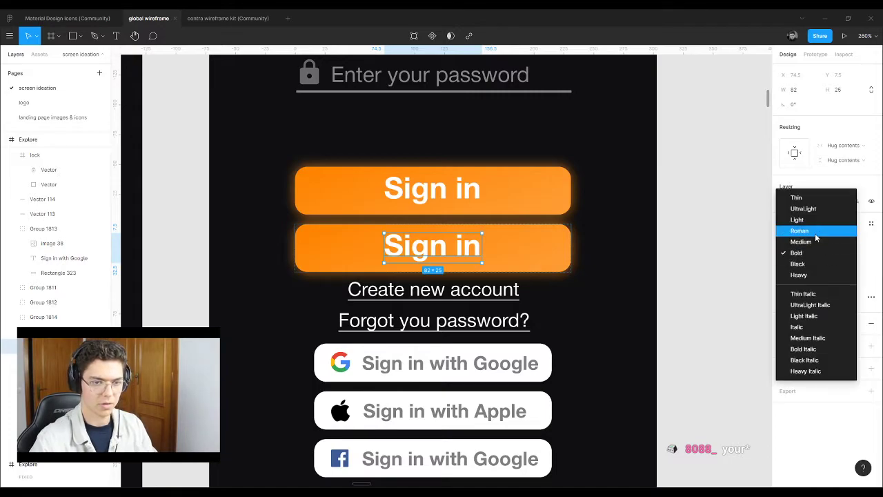
left_click(802, 234)
double_click(433, 248)
type("Create a new acoun")
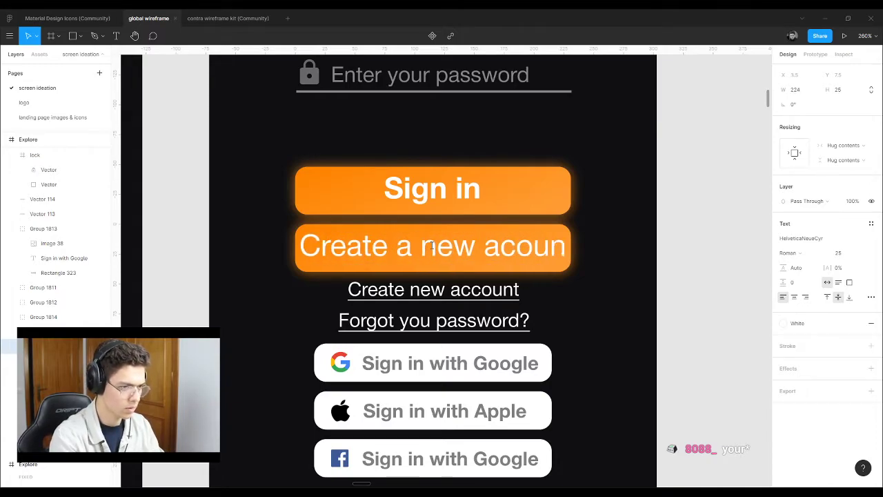
key("BackSpace")
key("BackSpace")
key("BackSpace")
type("count")
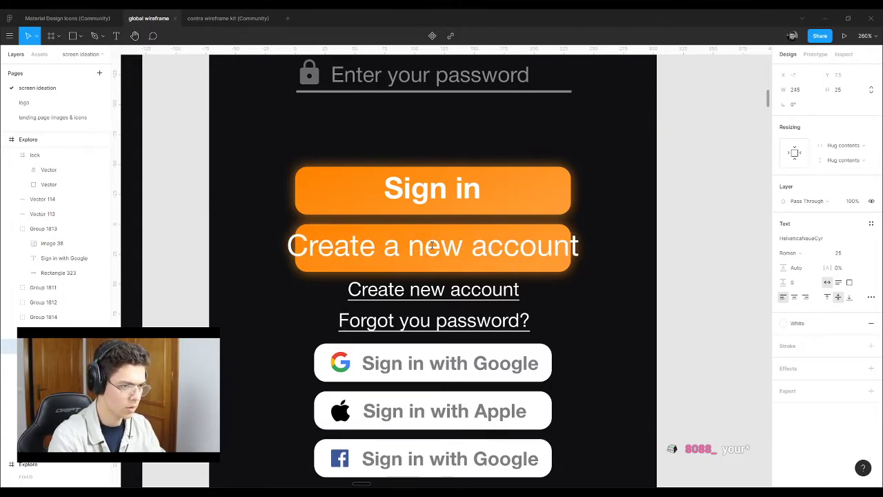
key("Escape")
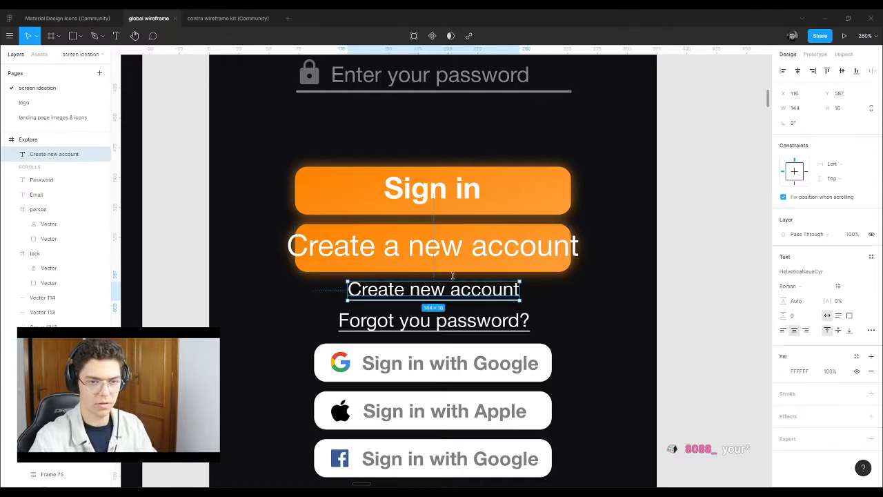
Step: Set the font size of the "Create a new account" button label to 16
key("Escape")
left_click(475, 245)
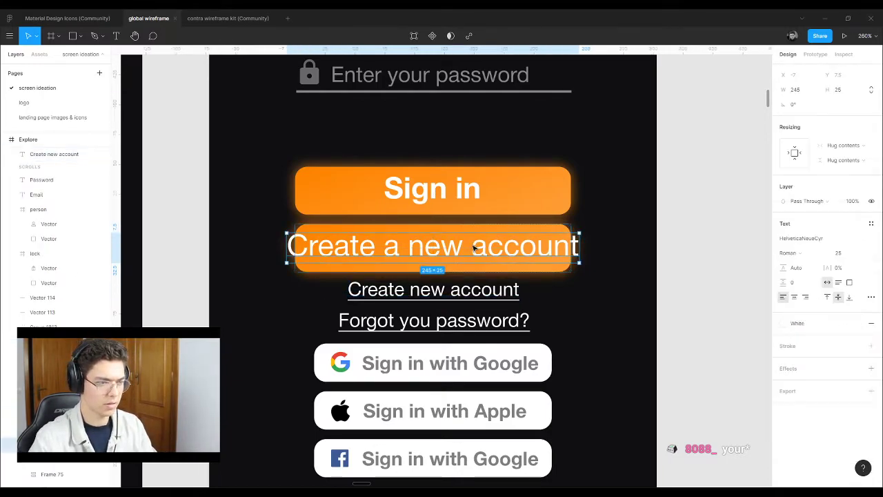
left_click(868, 254)
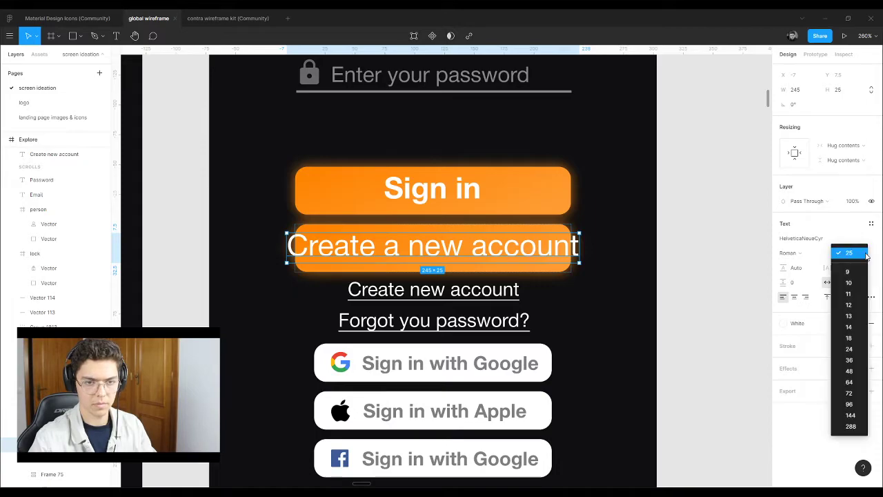
left_click(857, 328)
type("16")
key("Return")
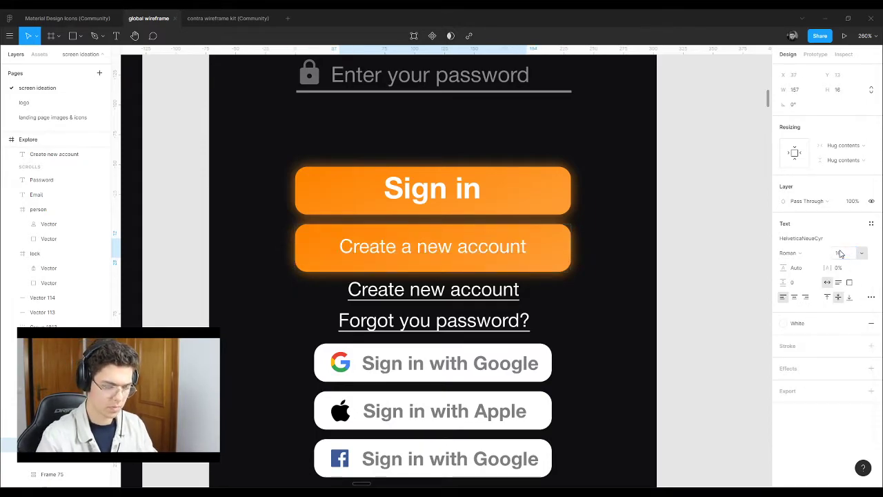
Step: Set the height of the "Create a new account" button to 25
left_click(443, 266)
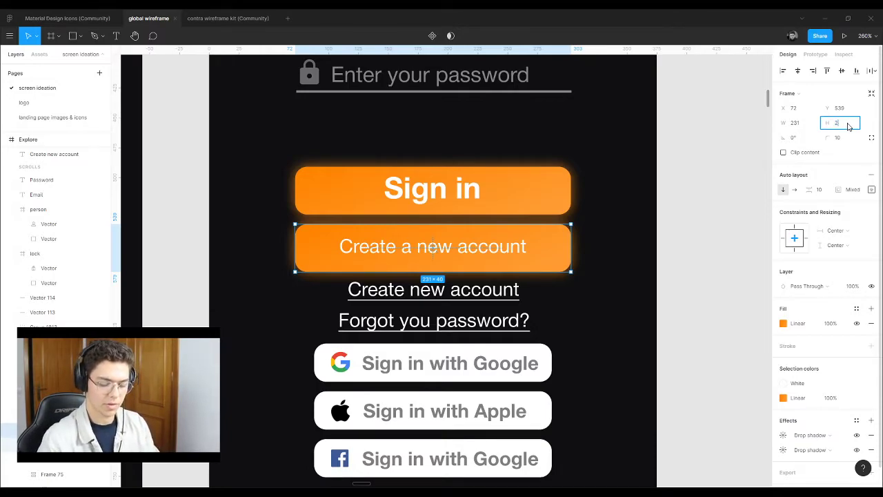
type("5")
key("Return")
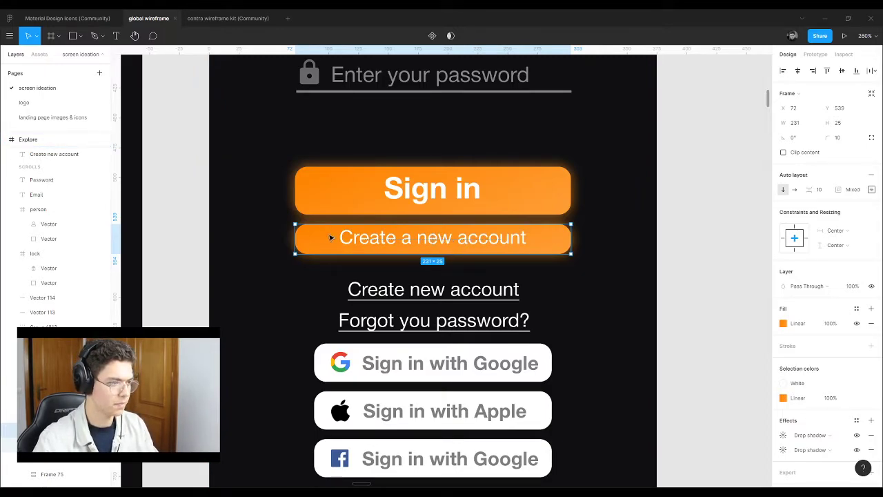
Step: Narrow the "Create a new account" button to 211 wide and centre it horizontally in the screen
left_click_drag(295, 230, 319, 237)
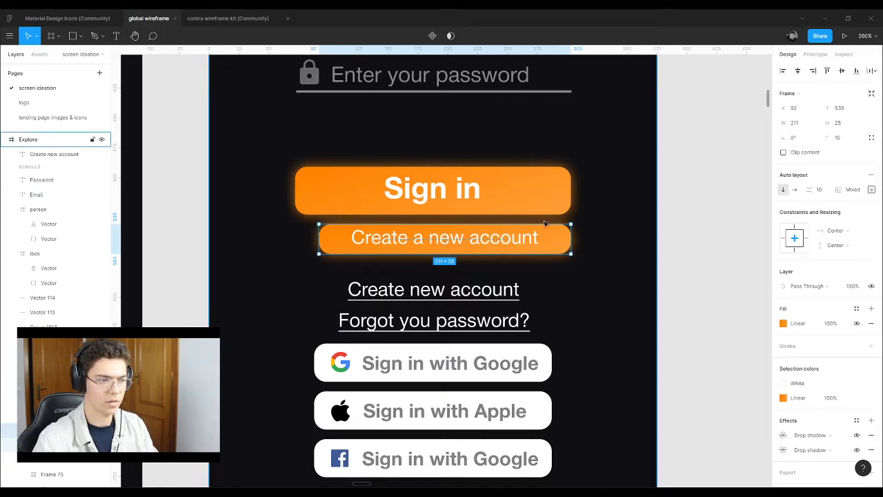
left_click(752, 118)
left_click(558, 238)
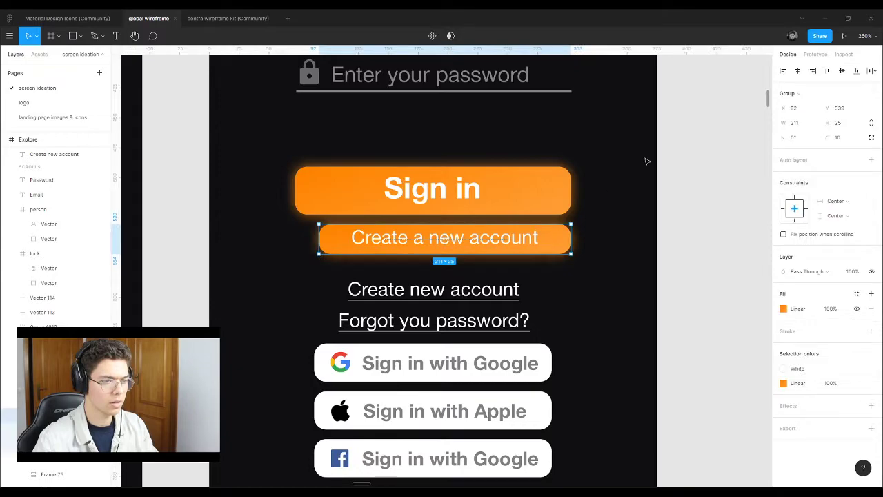
left_click(798, 71)
left_click(565, 229)
left_click(545, 242)
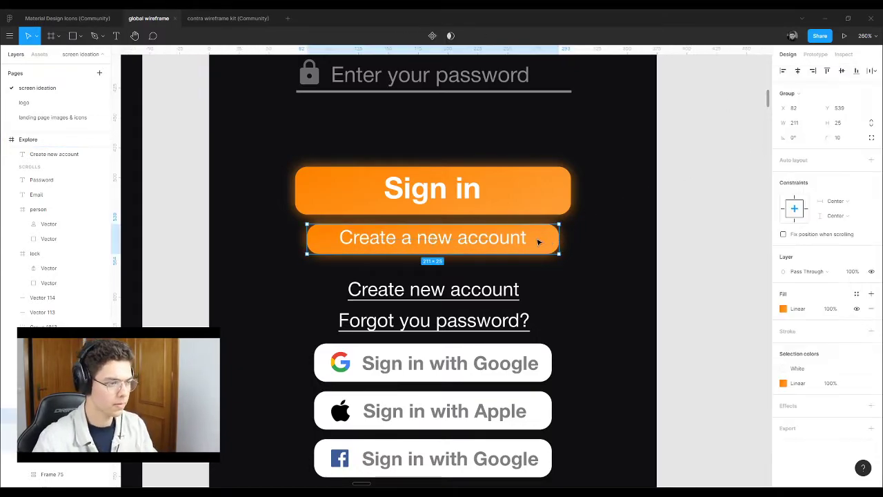
Step: Reduce the height of the text box inside the "Create a new account" button to 9
double_click(474, 241)
double_click(472, 241)
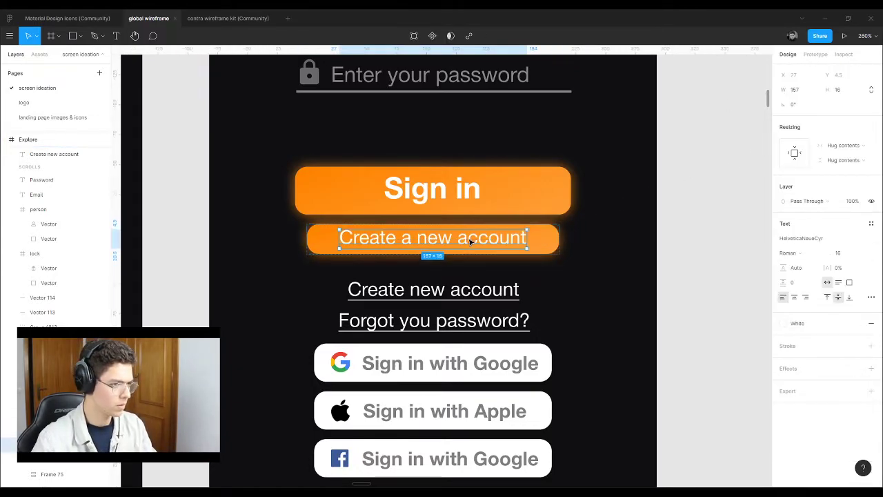
scroll(465, 221, "up", 6)
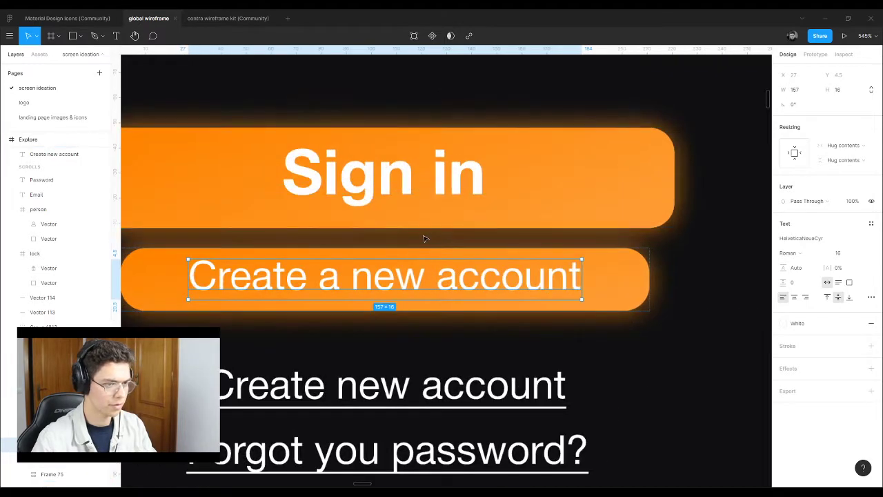
left_click_drag(321, 325, 321, 299)
scroll(515, 280, "down", 5)
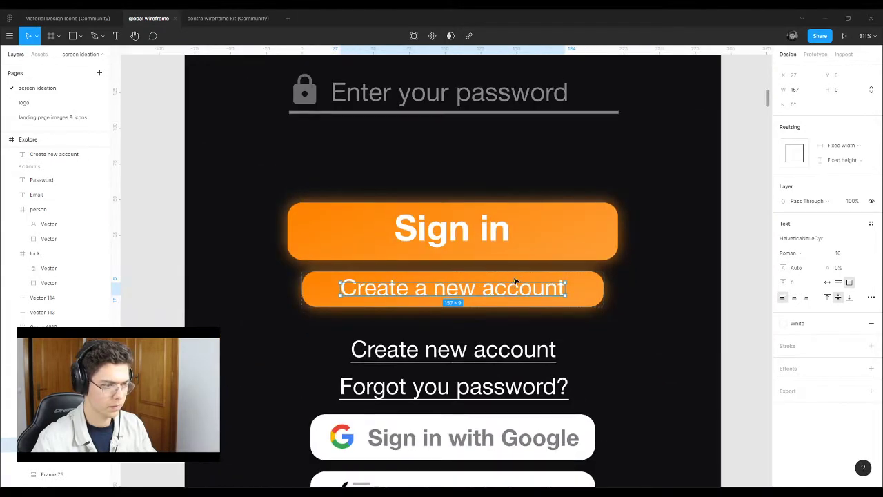
Step: Remove the "Create a new account" button's gradient fill and give it a 1-pixel outside stroke in Main orange
left_click(593, 293)
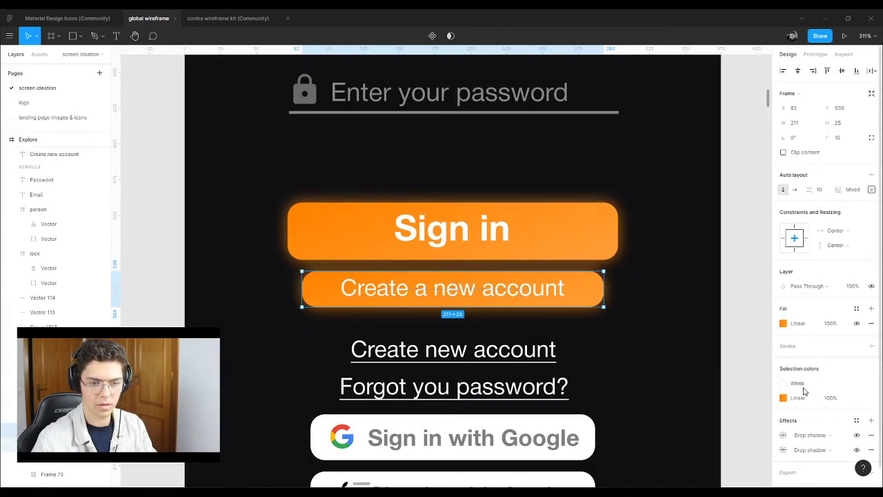
scroll(880, 329, "down", 1)
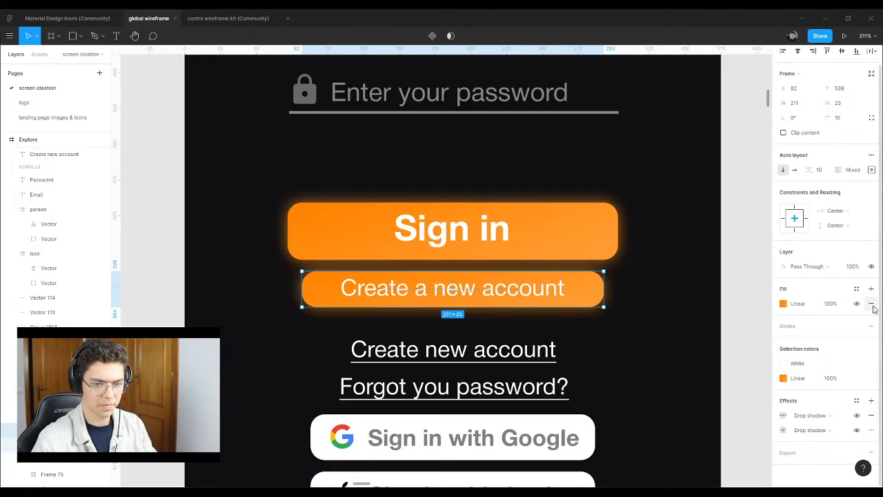
left_click(872, 304)
key("ctrl+z")
left_click(872, 326)
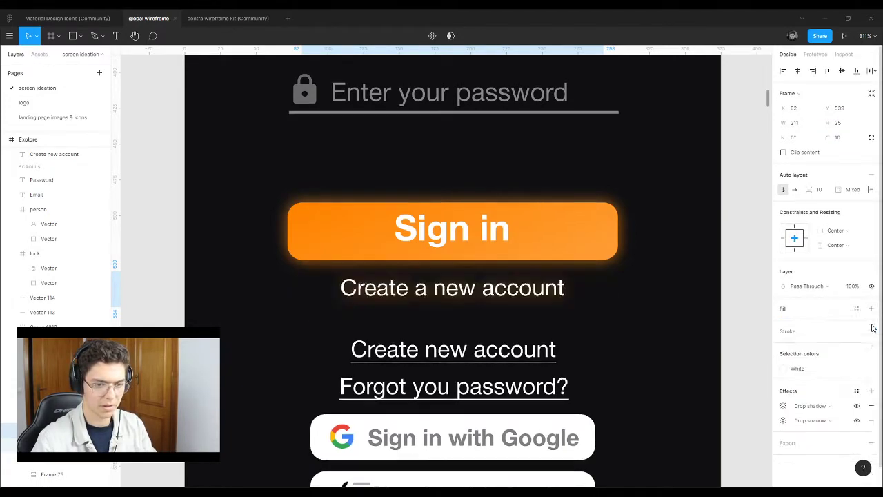
left_click(871, 331)
left_click(857, 331)
left_click(805, 387)
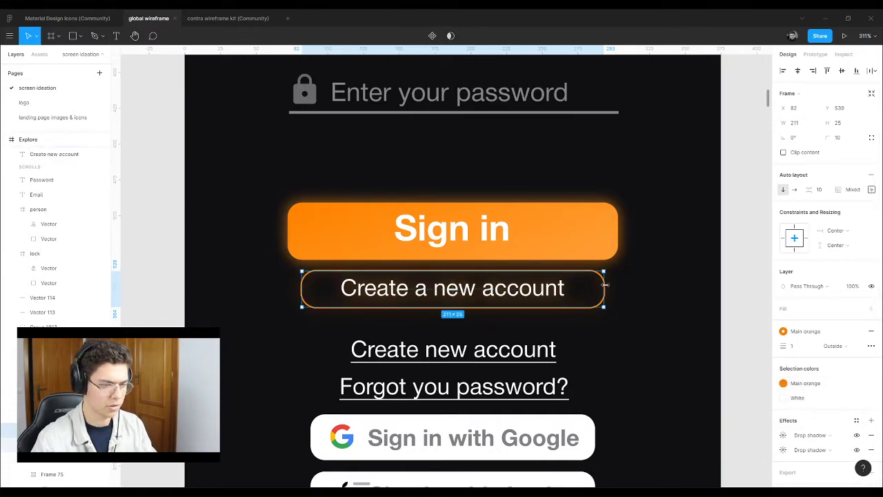
Step: Narrow the outlined "Create a new account" button to 177 wide with a corner radius of 5 and centre it horizontally
left_click_drag(602, 288, 561, 287)
left_click(846, 138)
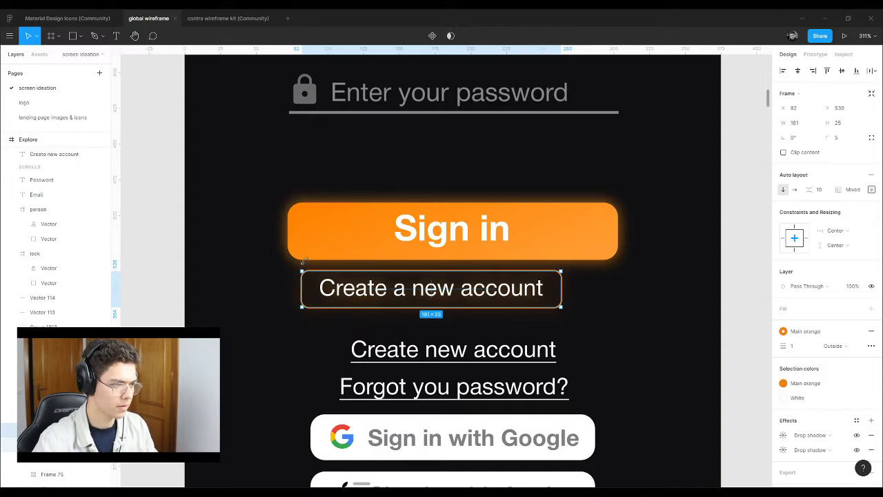
left_click_drag(301, 285, 306, 285)
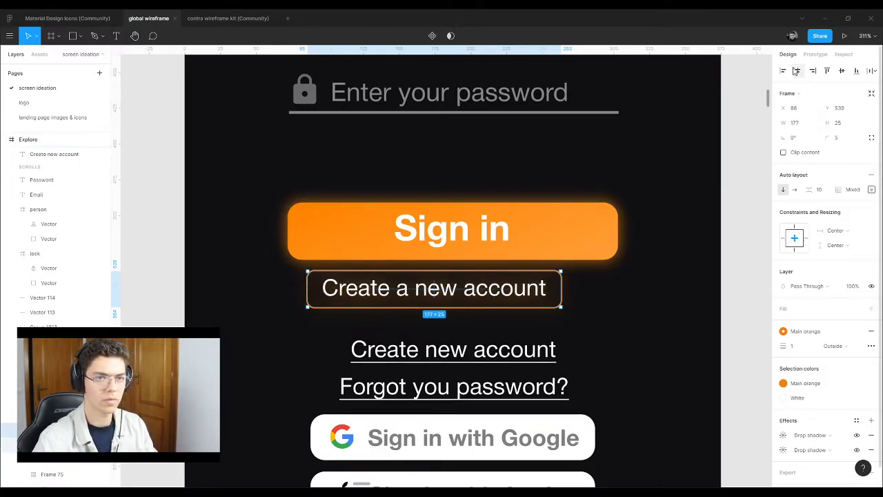
left_click(736, 183)
left_click(535, 296)
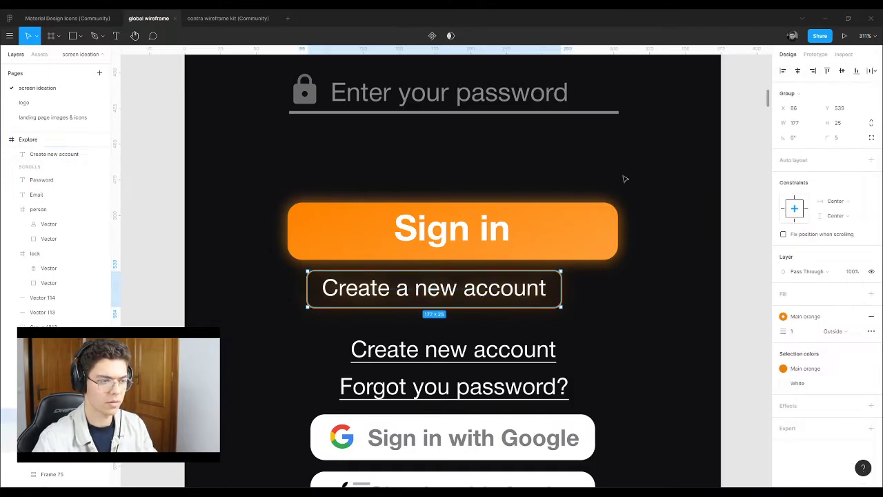
left_click(797, 70)
left_click(755, 220)
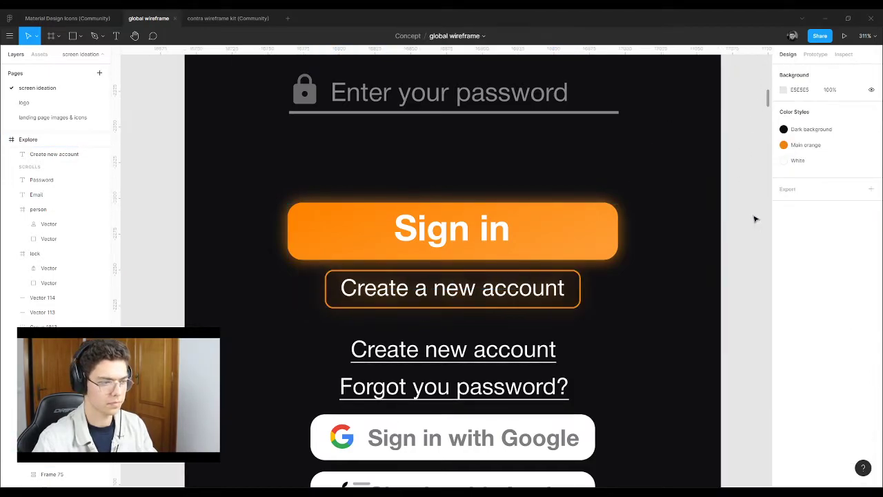
Step: Delete the underlined "Create new account" link beneath the outlined button
left_click(493, 300)
left_click(473, 354)
key("Delete")
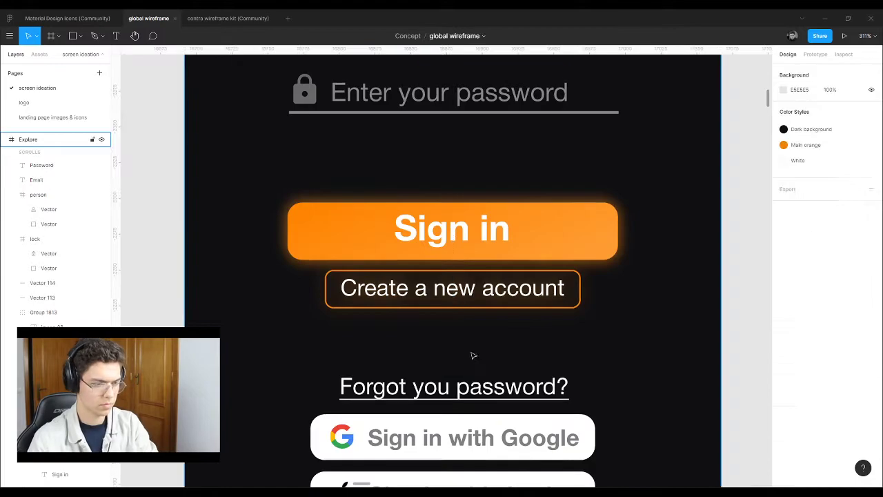
Step: Move "Forgot you password?" below the three social sign-in buttons and raise those buttons to 45 beneath the "Create a new account" button
scroll(474, 332, "down", 5)
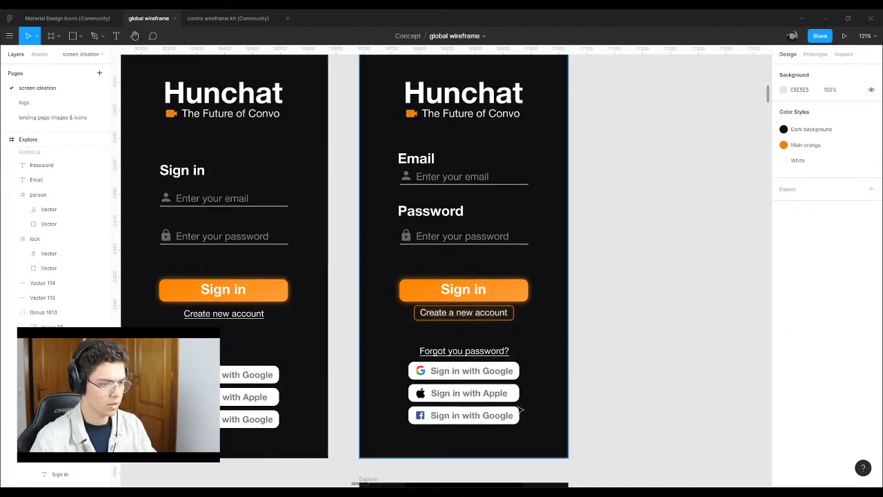
scroll(472, 356, "up", 4)
left_click_drag(491, 332, 491, 469)
left_click_drag(655, 335, 439, 455)
left_click_drag(528, 357, 499, 331)
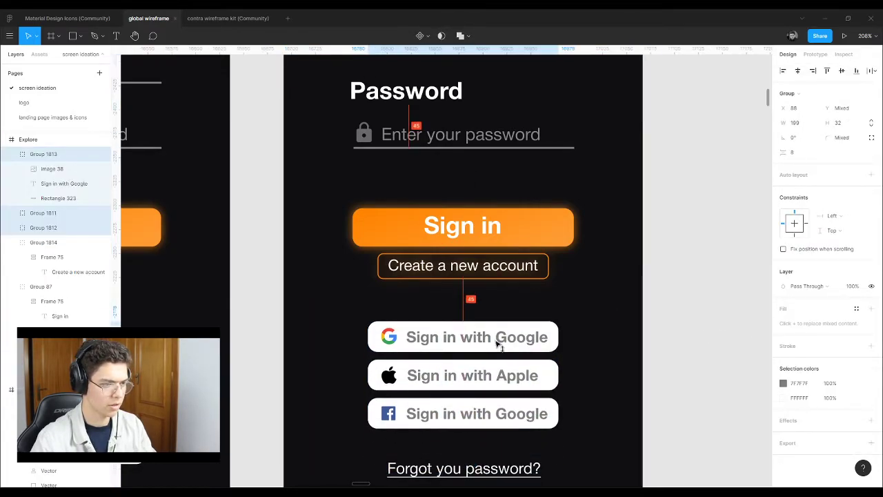
left_click(561, 285)
scroll(561, 285, "down", 5)
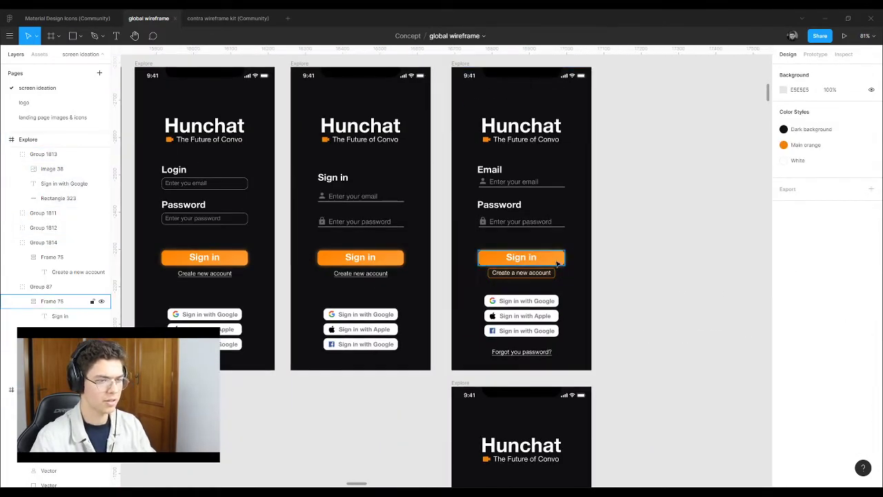
Step: Show the row layout grid on the variant with the outlined create-account button and raise its Hunchat logo slightly to fit the rows
scroll(537, 145, "up", 1)
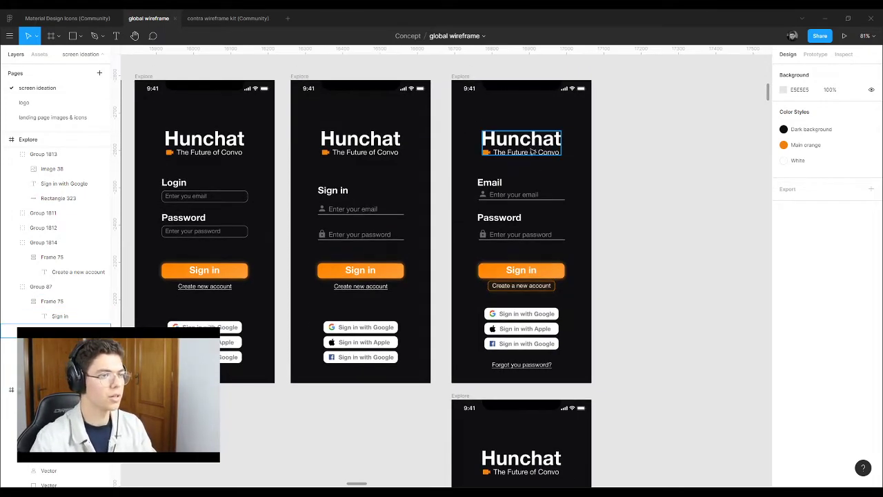
left_click(461, 77)
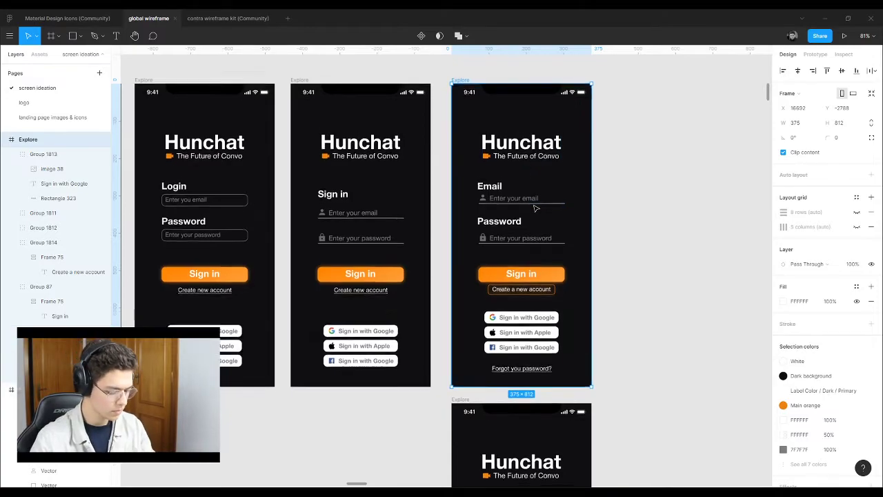
scroll(536, 207, "up", 1)
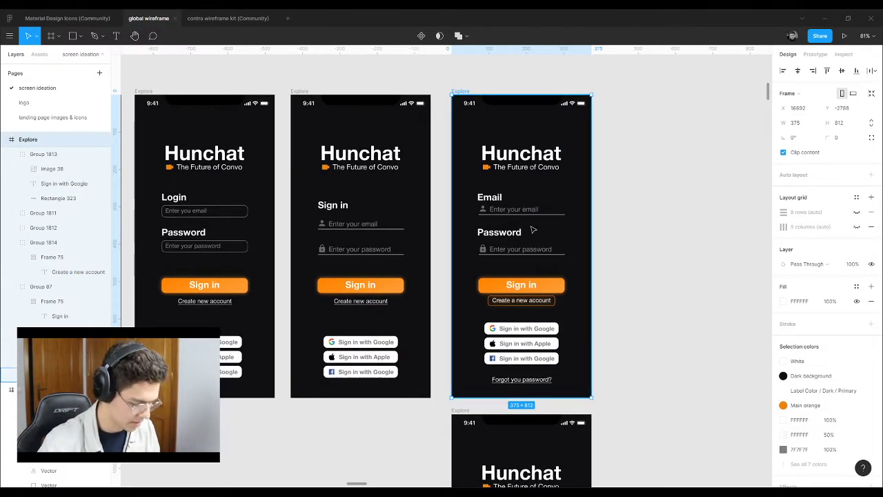
scroll(532, 256, "up", 2)
left_click(856, 214)
scroll(594, 200, "up", 1)
left_click_drag(533, 161, 518, 145)
key("ctrl+z")
left_click(518, 152)
left_click(617, 211)
mouse_move(426, 185)
left_mouse_down()
mouse_move(504, 222)
mouse_move(427, 184)
left_mouse_up()
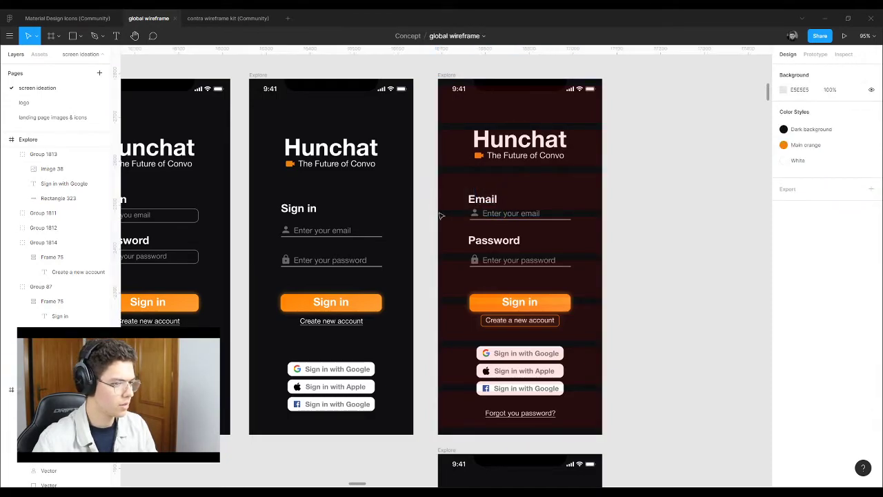
Step: Delete the "Email" and "Password" labels above the underlined fields in the gridded variant
left_click(506, 243)
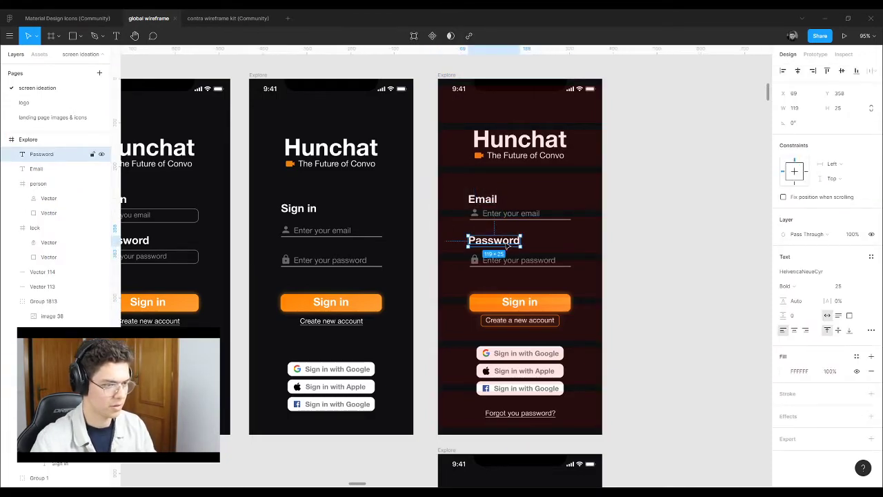
key("Delete")
left_click(484, 200)
key("Delete")
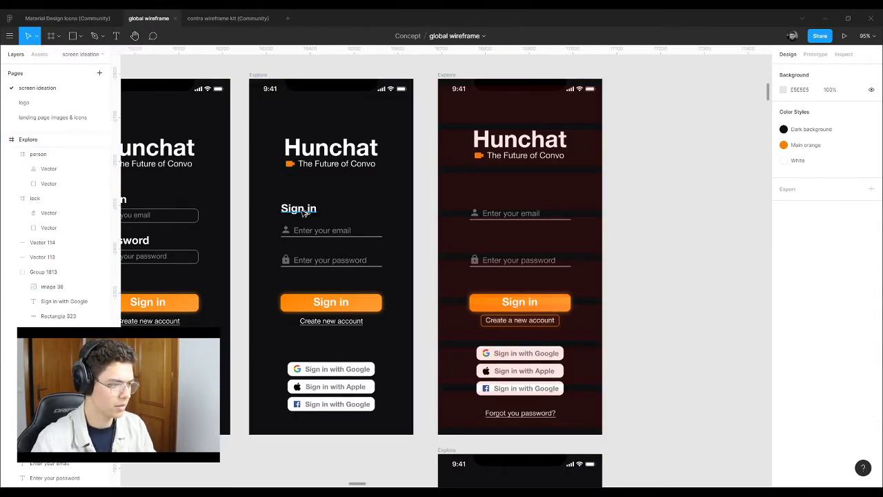
Step: Copy the "Sign in" heading from the neighbouring variant into the gridded frame beneath the logo
scroll(590, 226, "down", 4)
scroll(580, 225, "up", 3)
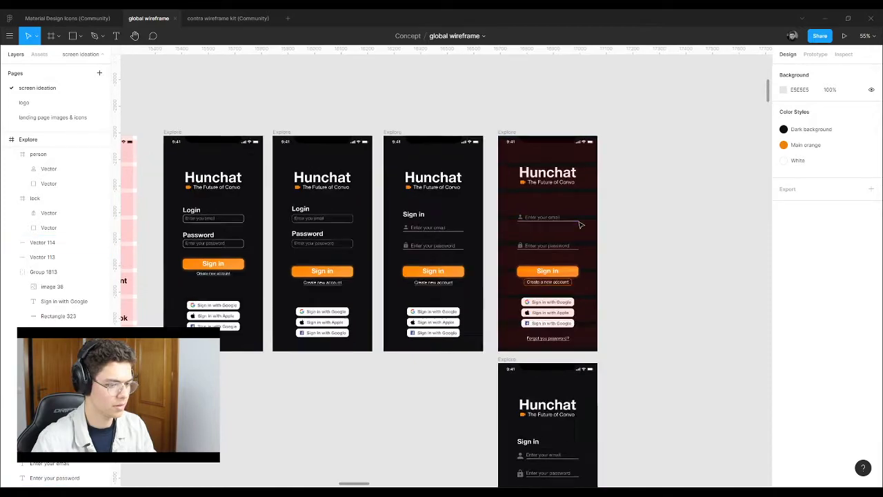
left_click_drag(339, 211, 511, 188)
Step: Raise the email and password fields beneath the copied "Sign in" heading and align the heading with their left edge at X 73
scroll(627, 193, "up", 4)
left_click_drag(322, 223, 457, 210)
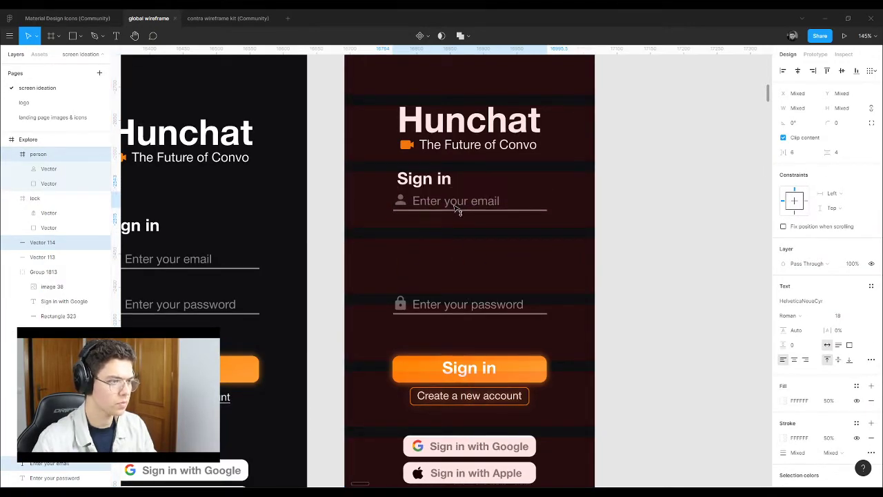
left_click(418, 181)
left_click_drag(419, 182, 416, 180)
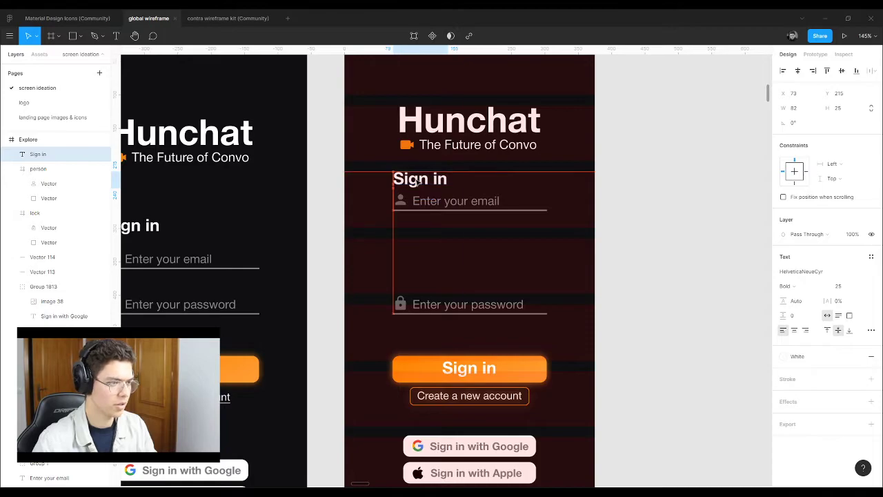
left_click_drag(321, 280, 455, 249)
left_click(635, 242)
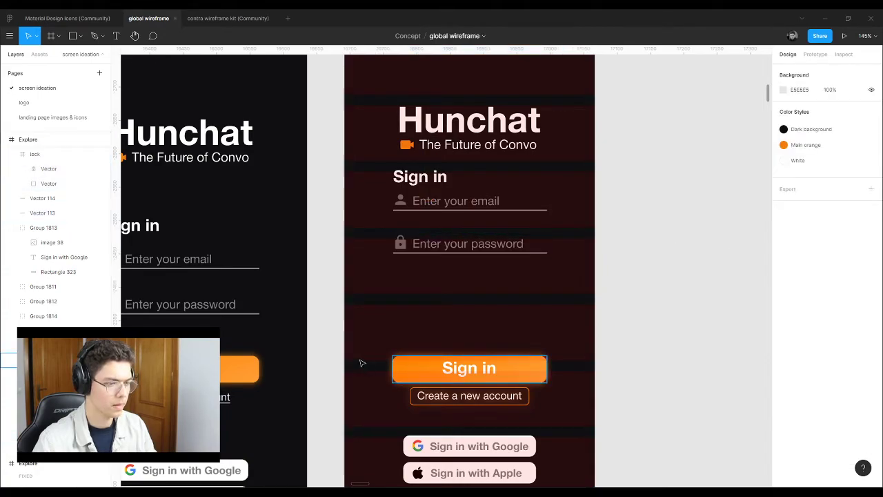
Step: Raise the "Sign in" and "Create a new account" buttons together beneath the password field and delete the copied "Sign in" heading
left_click_drag(361, 355, 546, 407)
left_click_drag(523, 369, 521, 307)
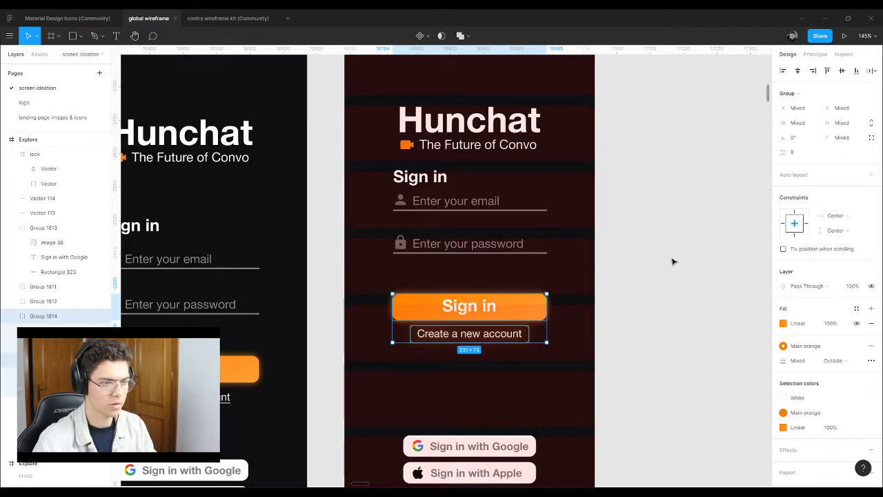
left_click(419, 179)
key("Delete")
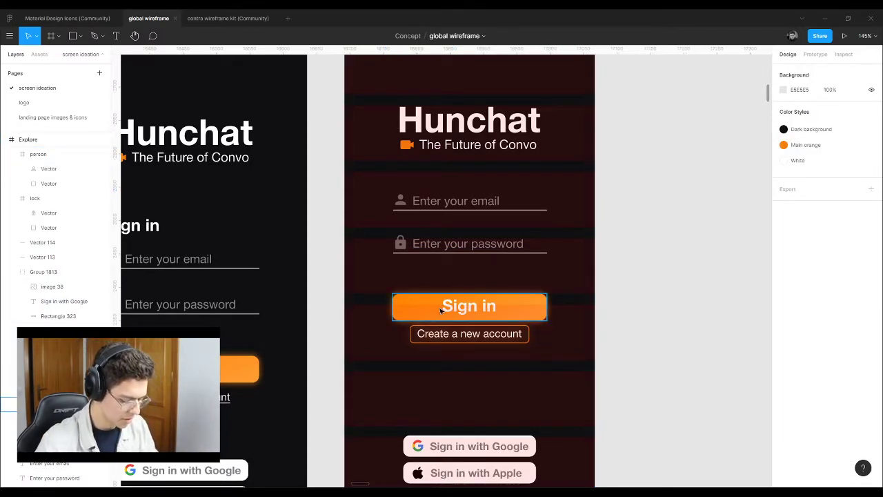
Step: Move the three social sign-in buttons slightly up and raise "Forgot you password?" closer beneath them
scroll(504, 340, "down", 3)
left_click_drag(316, 330, 486, 386)
mouse_move(495, 355)
left_mouse_down()
mouse_move(495, 317)
mouse_move(495, 338)
left_mouse_up()
left_click(474, 446)
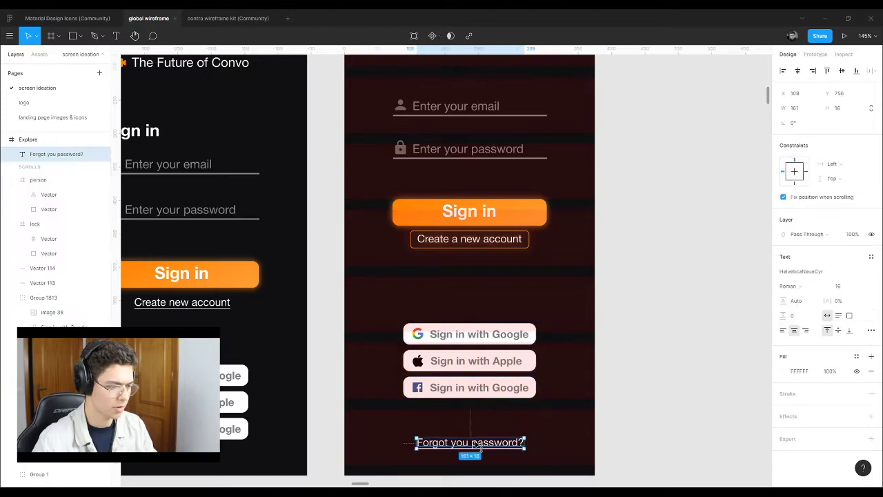
left_click_drag(475, 445, 474, 426)
left_click(695, 362)
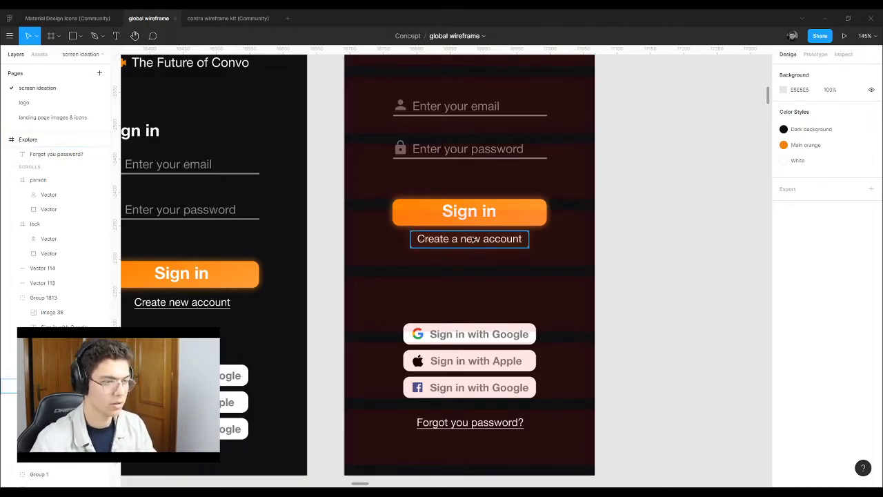
Step: Lower the outlined "Create a new account" button to Y 453, leaving more space beneath the "Sign in" button
scroll(430, 256, "down", 3)
scroll(483, 235, "up", 8)
left_click(484, 236)
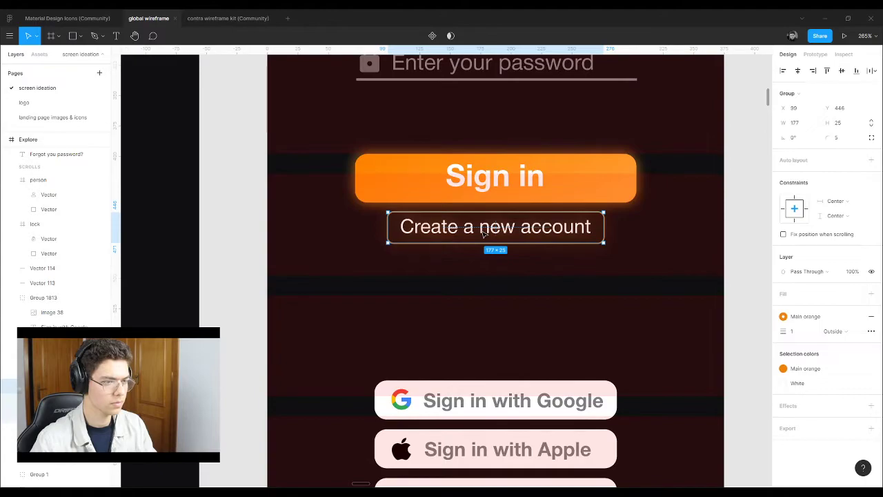
left_click_drag(487, 232, 494, 245)
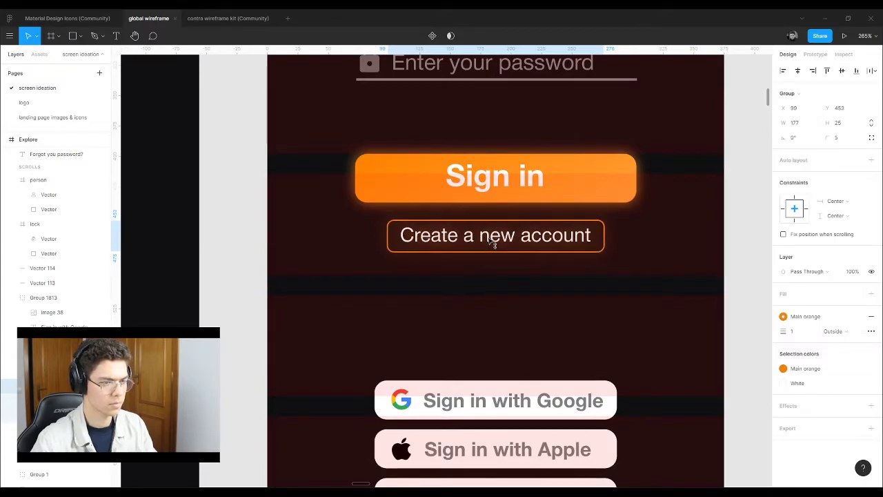
scroll(406, 234, "down", 6)
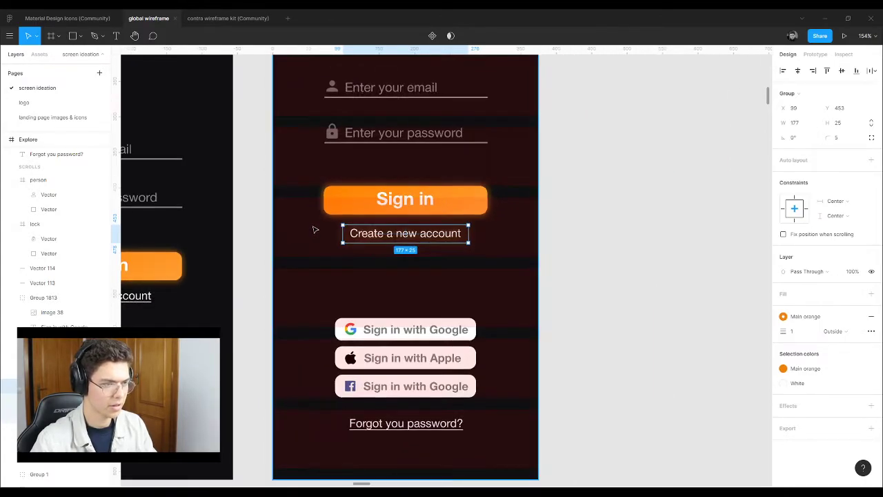
key("Escape")
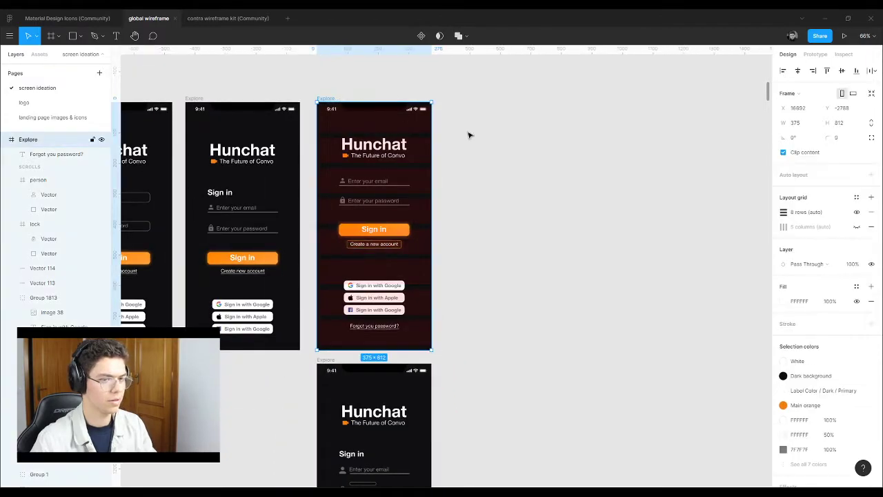
Step: Hide the row layout grid and duplicate the finished login frame to its right
left_click(857, 212)
left_click(442, 254)
scroll(386, 193, "up", 1)
left_click(328, 131)
left_click_drag(328, 132, 461, 136)
key("Escape")
left_click(481, 94)
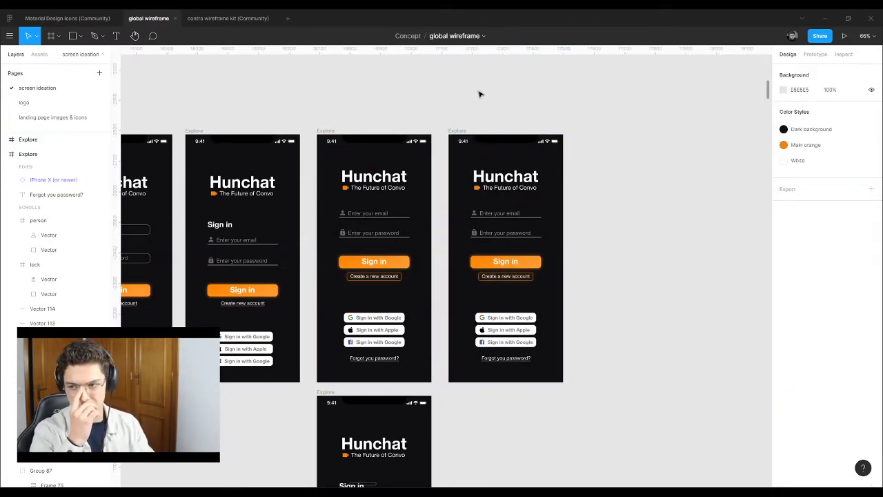
Step: Remove the orange stroke and the drop shadow from "Create a new account" in the duplicated frame
scroll(497, 270, "up", 5)
left_click(538, 291)
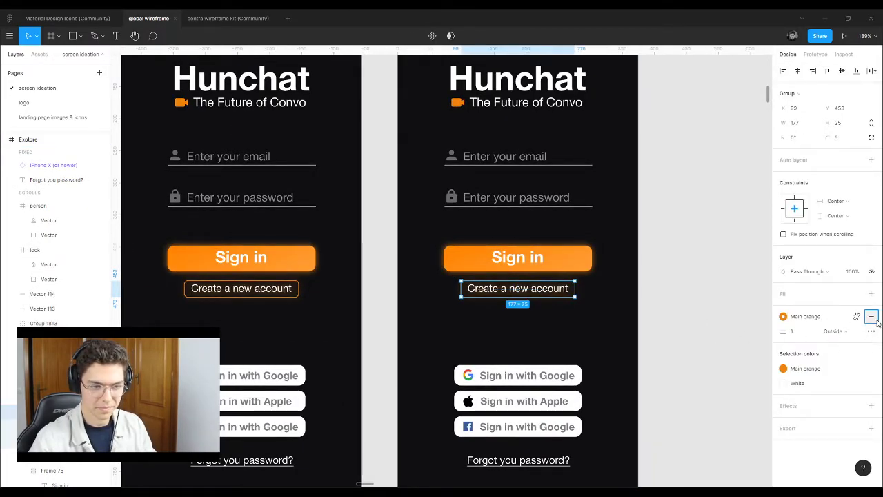
left_click(872, 316)
left_click(714, 268)
scroll(551, 295, "up", 8)
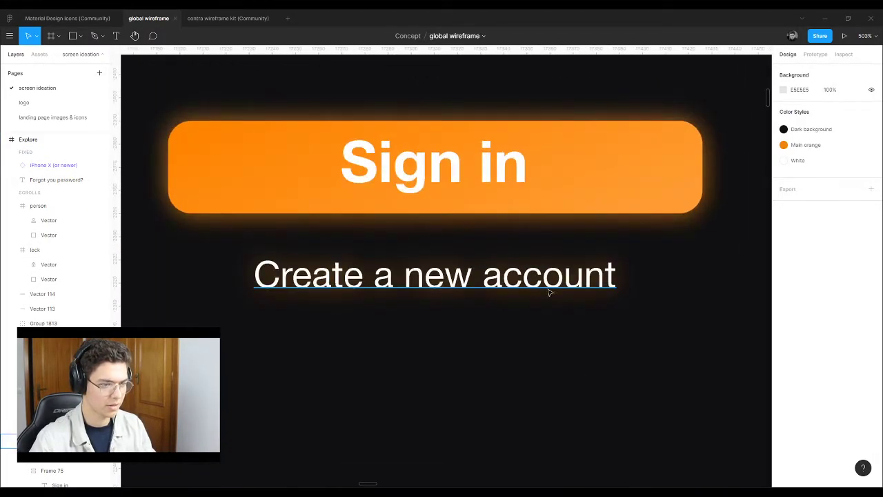
left_click(545, 284)
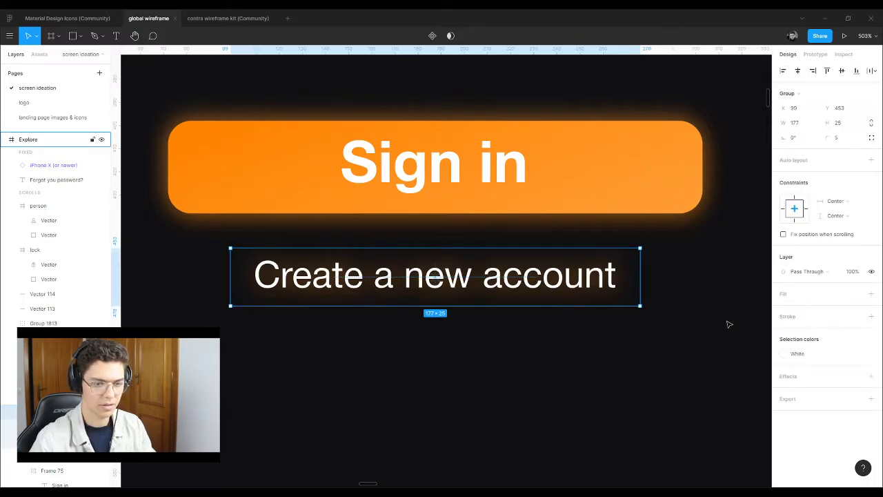
double_click(576, 282)
left_click(872, 407)
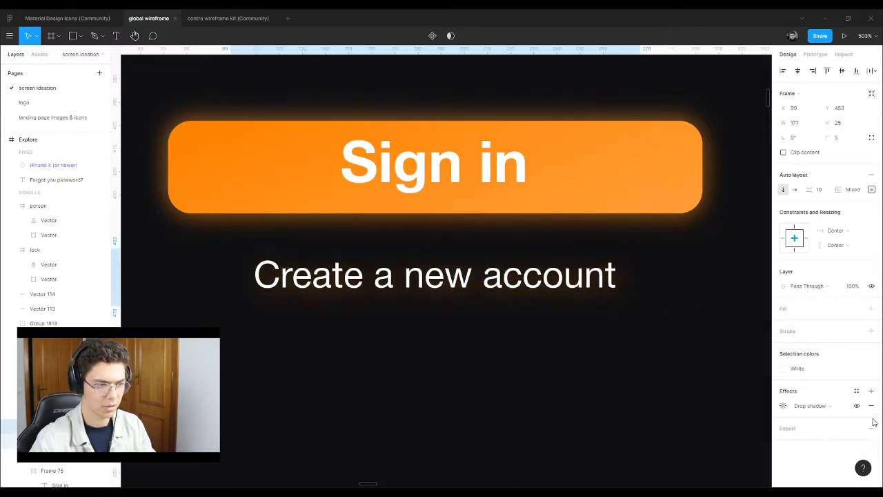
left_click(872, 406)
Step: Remove the drop shadow from the outlined "Create a new account" button in the original frame
scroll(672, 355, "up", 1)
scroll(672, 355, "down", 5)
scroll(372, 333, "up", 3)
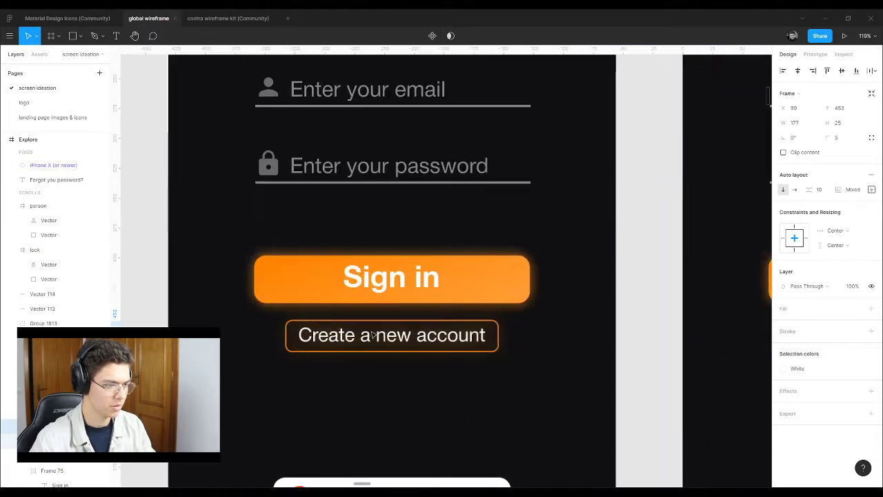
left_click(378, 335)
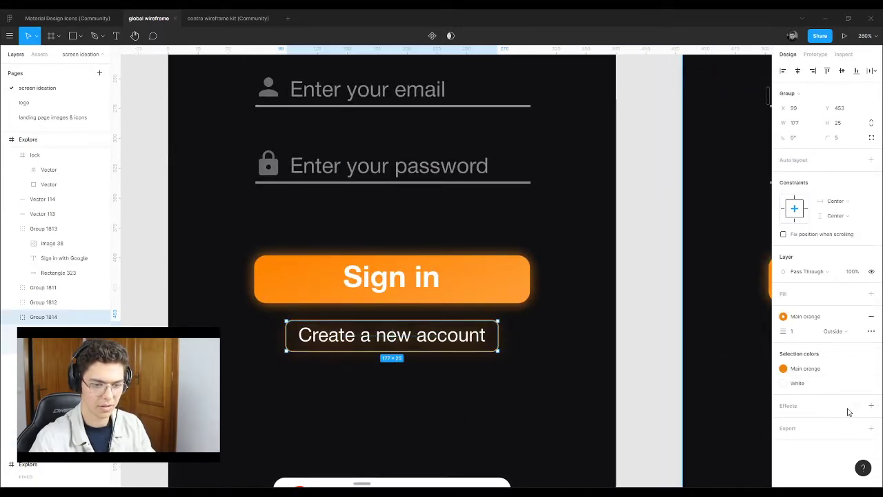
key("shift+a")
left_click(870, 421)
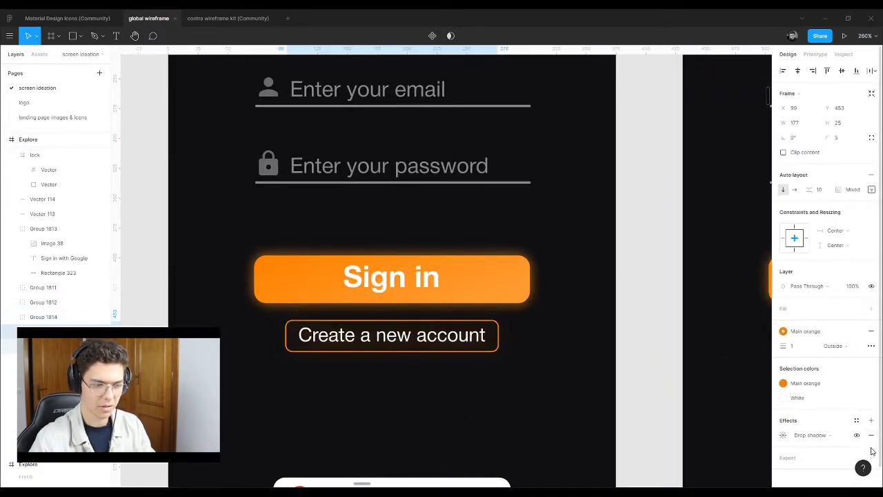
left_click(871, 435)
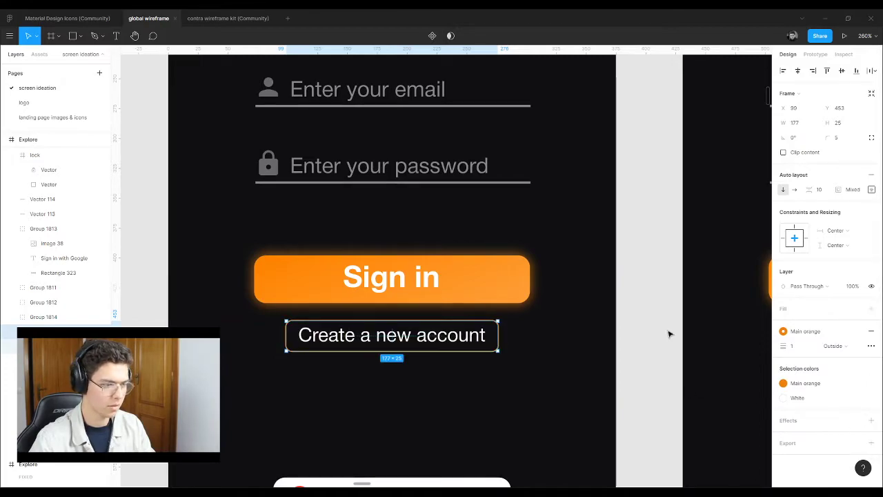
left_click(649, 327)
Step: Recolour the borderless "Create a new account" text in the duplicated frame to Main orange
scroll(483, 300, "down", 5)
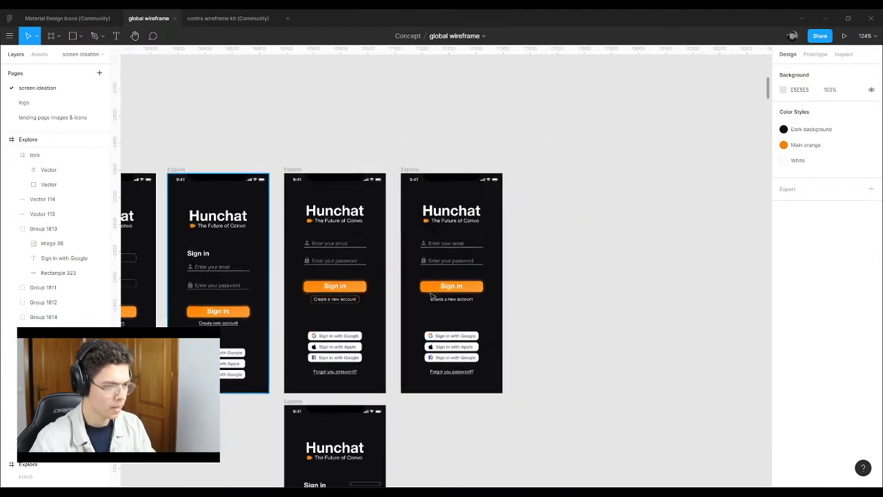
scroll(405, 291, "up", 5)
left_click(401, 288)
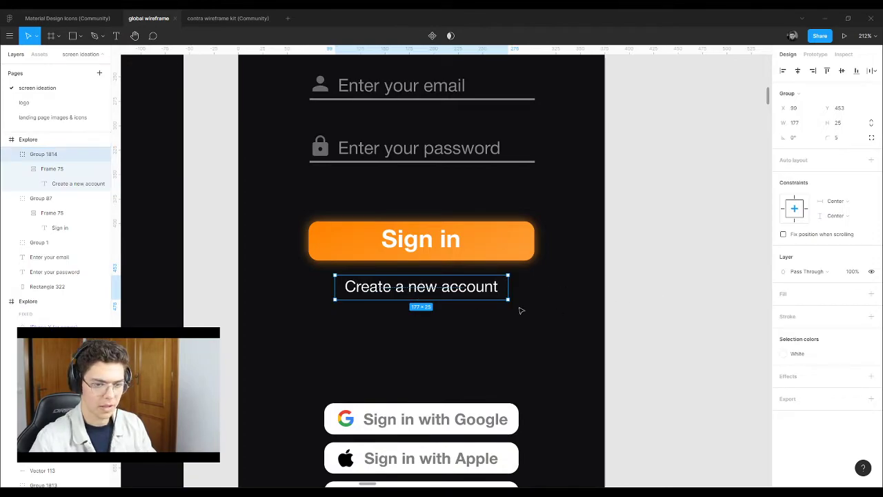
left_click(785, 355)
left_click(706, 394)
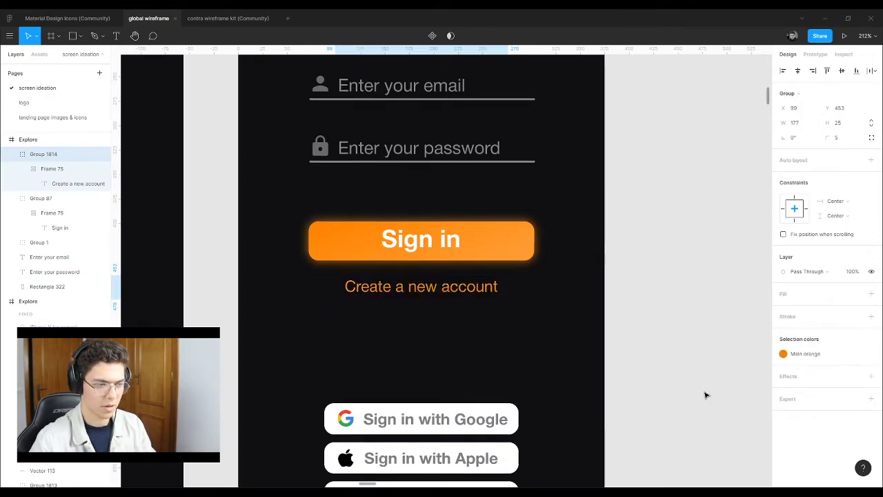
left_click(681, 272)
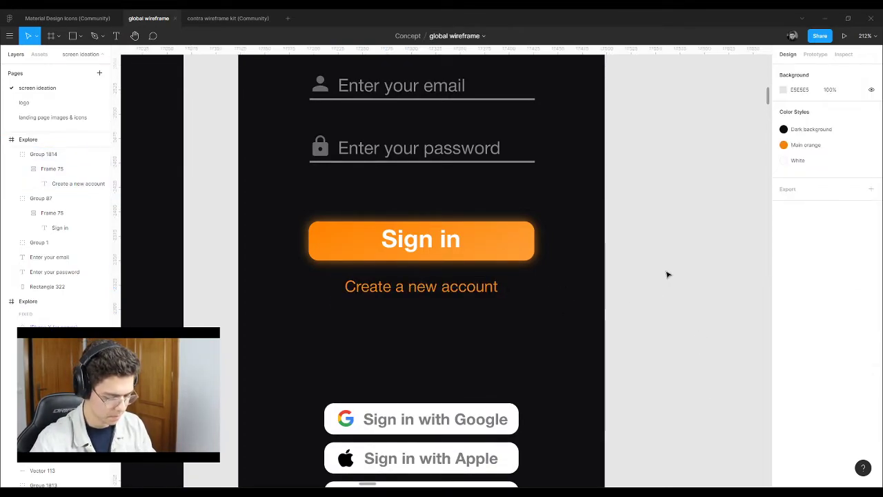
Step: Move the email and password underlines in the duplicated frame down together by about 2 pixels
scroll(667, 274, "down", 8)
scroll(563, 224, "up", 3)
scroll(335, 254, "down", 4)
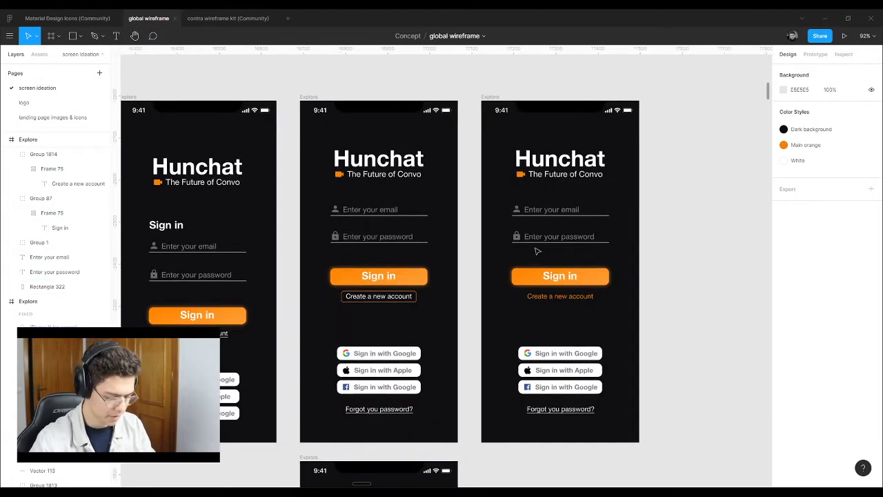
scroll(580, 211, "up", 5)
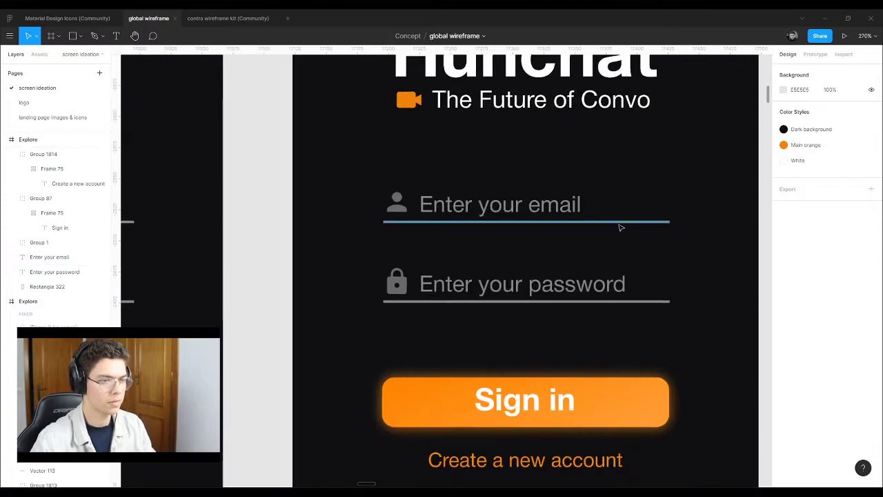
left_click(593, 214)
left_click(637, 301, "shift")
left_click_drag(637, 301, 639, 305)
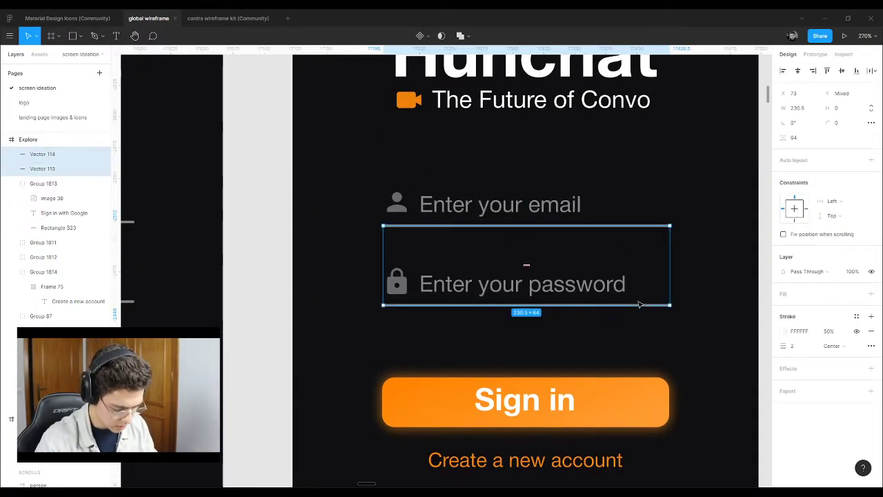
Step: Reduce the fill opacity of the "Enter your email" and "Enter your password" placeholder texts to 35%
left_click(578, 293)
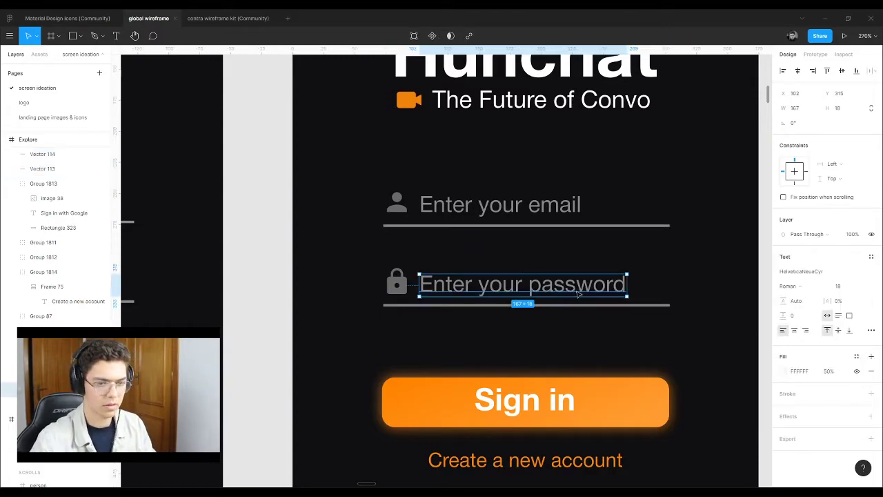
left_click(532, 203, "shift")
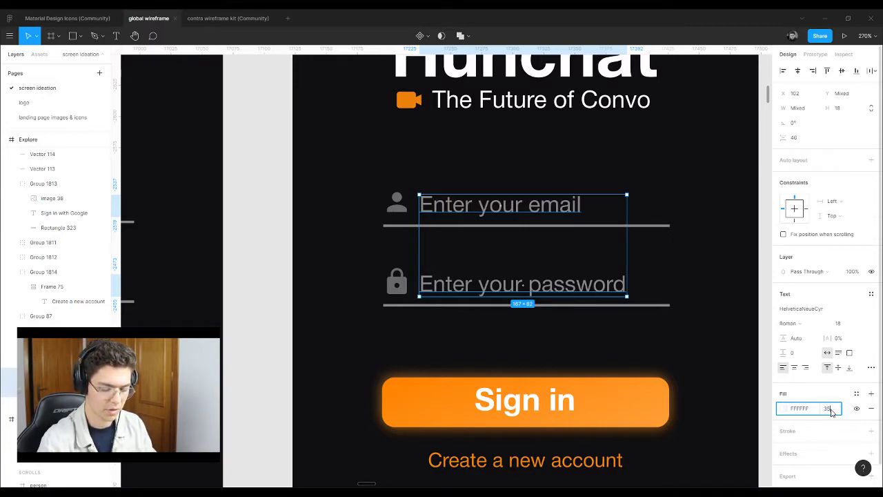
key("Return")
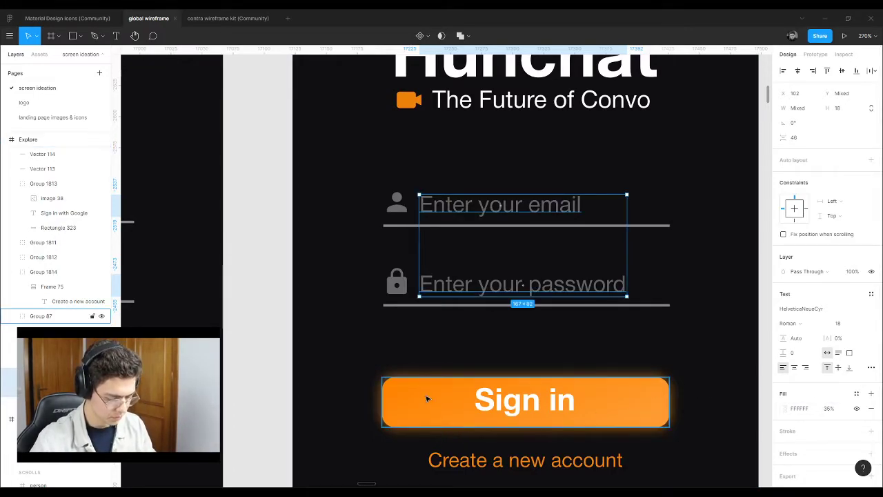
Step: Move the password row, with its lock icon, placeholder text and underline, farther down from the email row in the duplicated frame
scroll(430, 399, "down", 3)
scroll(439, 432, "up", 2)
left_click(373, 287)
left_click_drag(280, 271, 492, 312)
left_click_drag(450, 288, 454, 316)
left_click(288, 239)
scroll(619, 404, "down", 3)
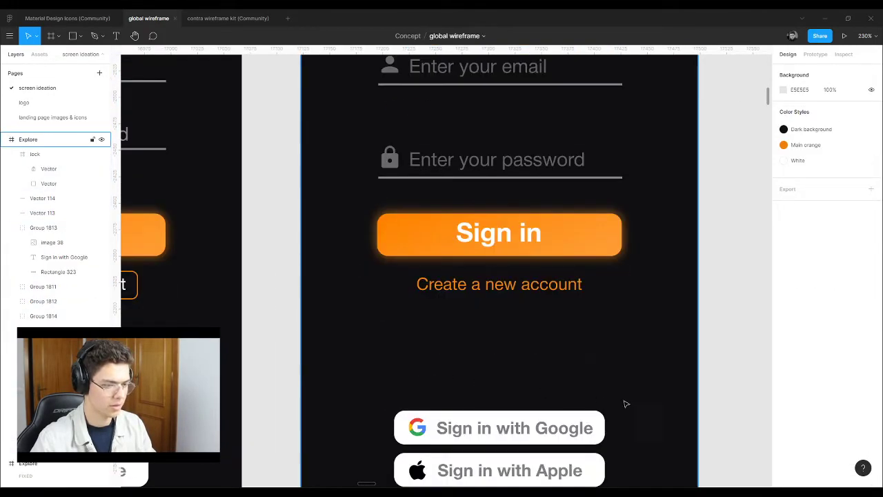
Step: Move the "Sign in" button and "Create a new account" text down together, closer to the social sign-in buttons
left_click_drag(727, 233, 481, 287)
left_click_drag(529, 262, 530, 293)
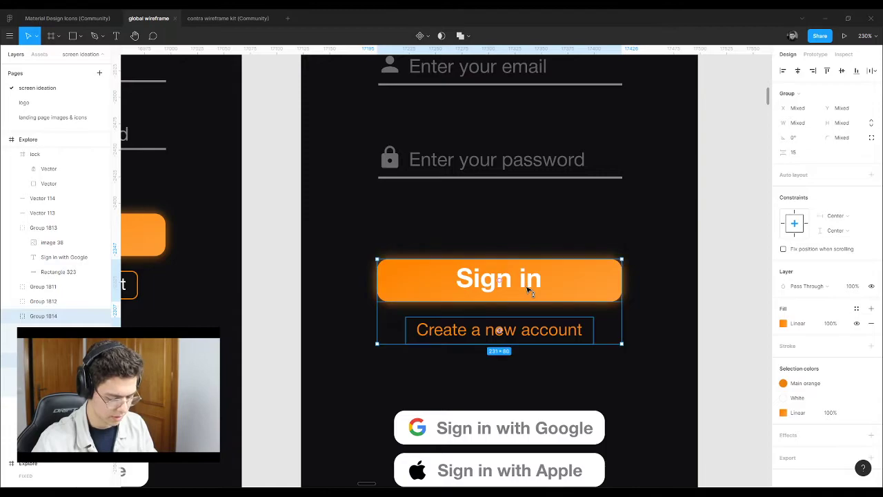
scroll(529, 290, "up", 5)
left_click(737, 227)
scroll(459, 259, "down", 5)
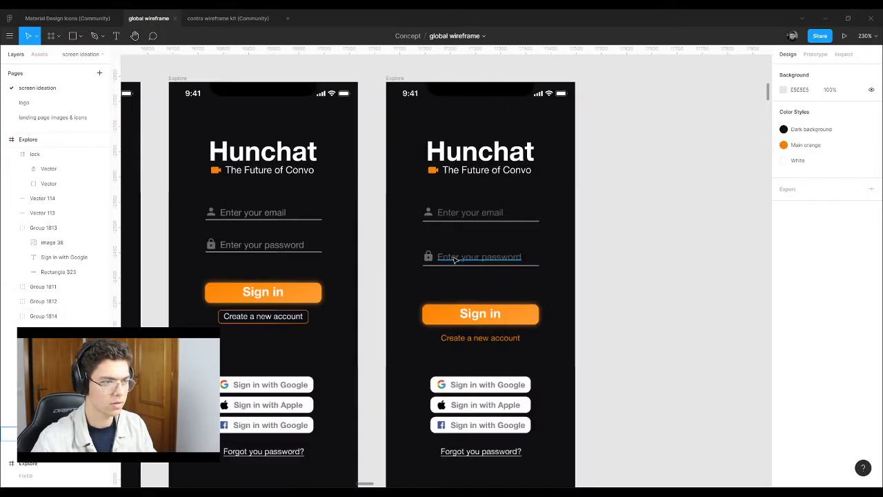
left_click(418, 129)
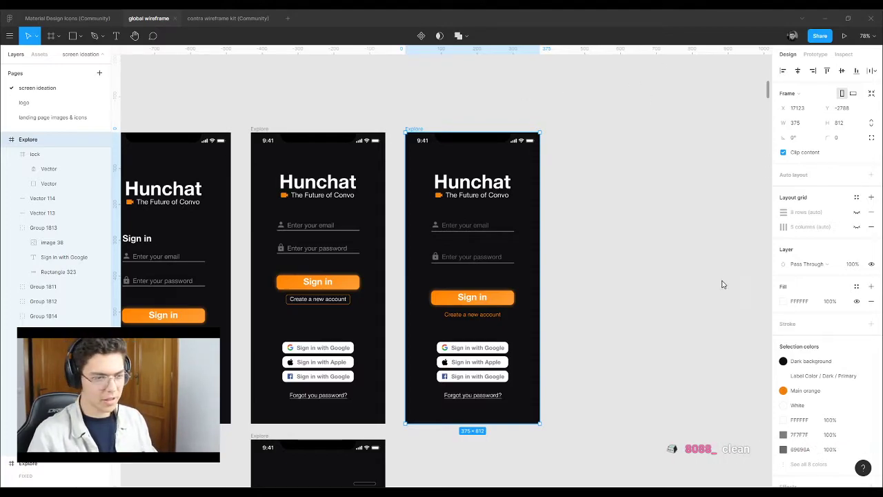
left_click(645, 256)
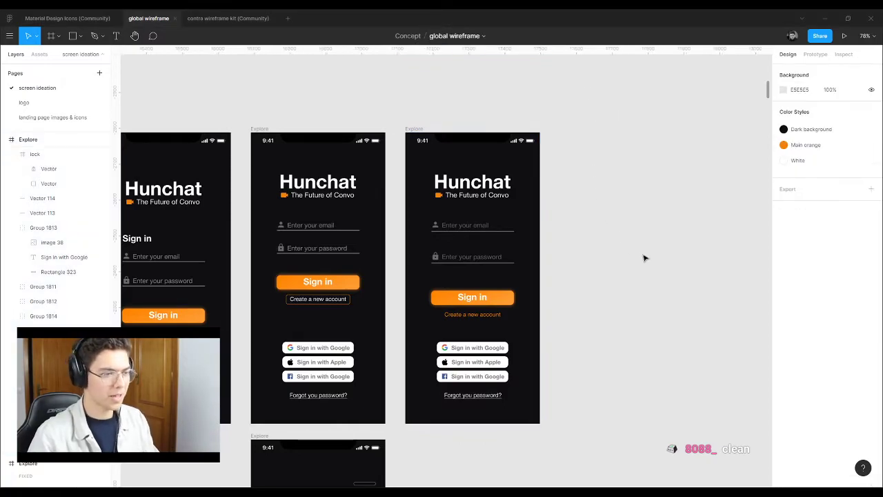
scroll(601, 260, "down", 3)
scroll(549, 289, "up", 3)
scroll(545, 290, "down", 3)
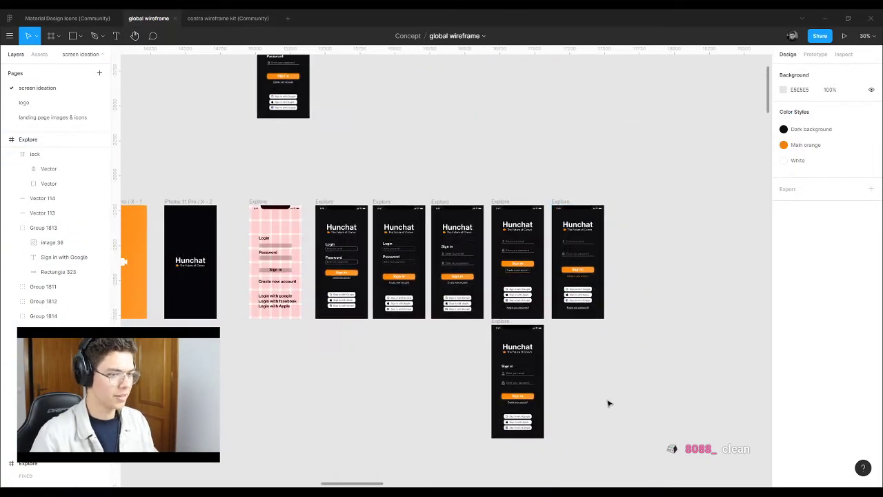
Step: Remove the dark login frame beneath the Sign In wireframe, above the row of Hunchat login variants
scroll(607, 402, "up", 6)
left_click(333, 100)
key("Delete")
left_click_drag(224, 84, 200, 124)
left_click(265, 222)
key("ctrl+x")
scroll(269, 224, "down", 3)
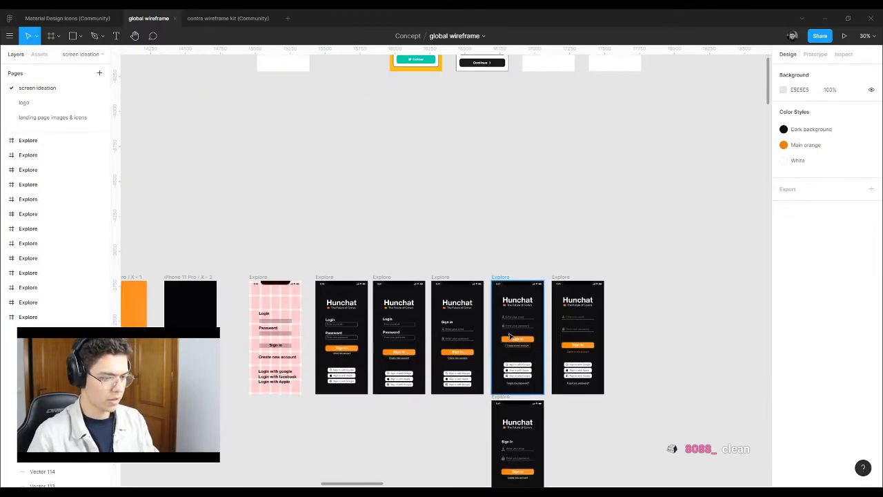
key("ctrl+v")
scroll(647, 304, "up", 1)
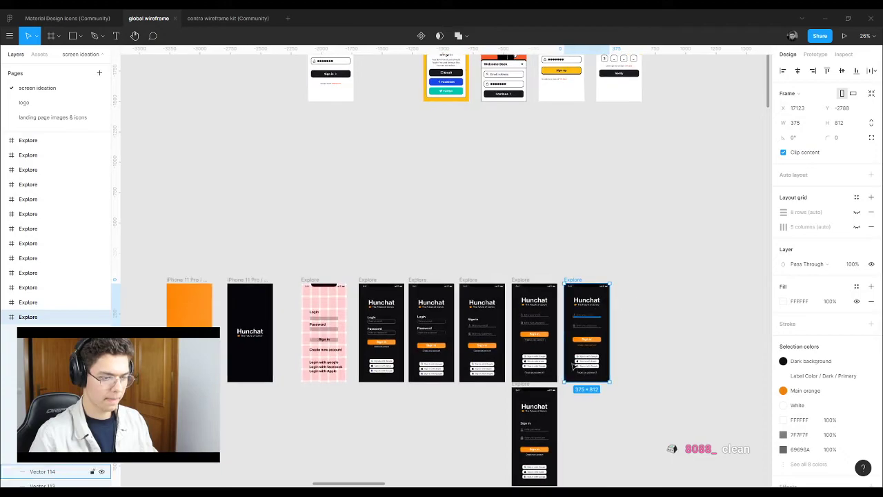
Step: Shift the variant with the plain orange "Create a new account" text to the right, leaving a frame-wide gap in the row
left_click(530, 377)
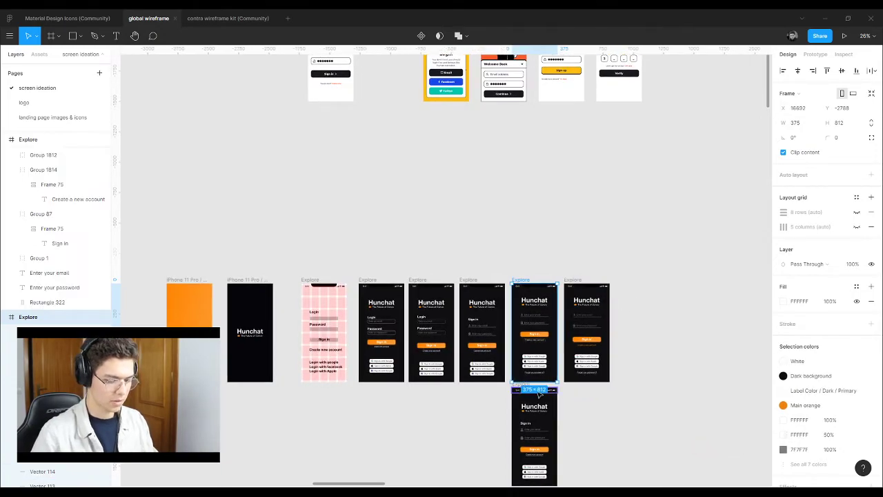
left_click(531, 392)
scroll(580, 468, "up", 5)
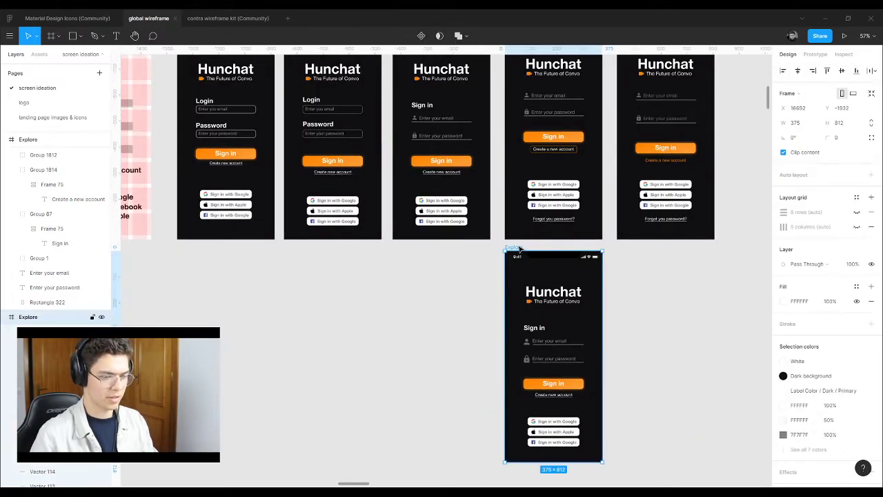
scroll(567, 253, "down", 3)
left_click_drag(701, 102, 595, 248)
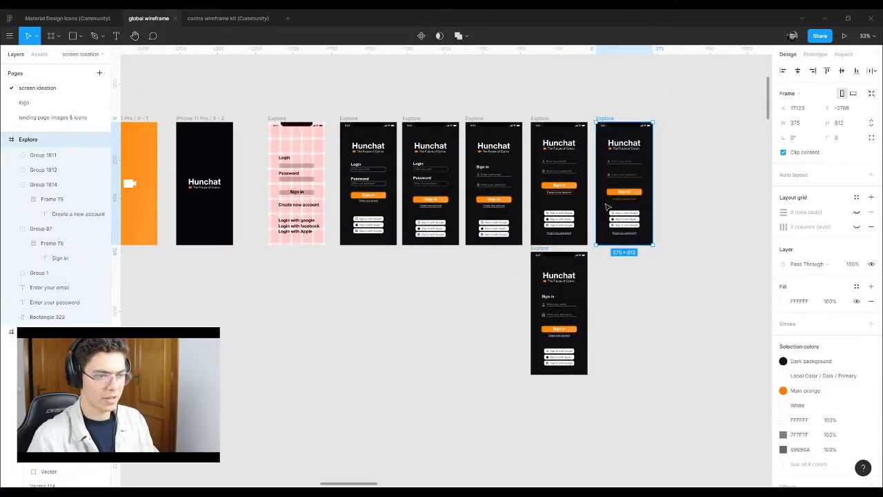
left_click_drag(598, 211, 658, 212)
Step: Move the "Sign in" heading variant from below the row into the gap between the last two login frames
left_click(543, 247)
left_click_drag(542, 253, 604, 119)
left_click(596, 93)
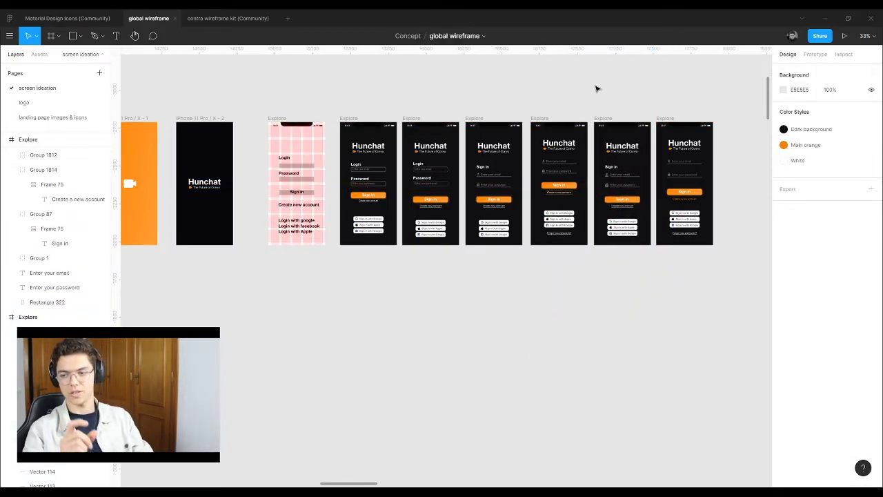
Step: Place a dark underlined-field Hunchat login frame beneath the Sign In wireframe and bring both closer to the yellow wireframe beside it
scroll(421, 152, "up", 3)
left_click_drag(480, 234, 432, 233)
scroll(432, 233, "right", 10)
scroll(432, 232, "up", 2)
scroll(481, 265, "left", 5)
scroll(673, 262, "down", 3)
scroll(673, 262, "down", 2)
scroll(657, 329, "up", 3)
left_click_drag(630, 416, 358, 267)
left_click_drag(296, 136, 420, 369)
left_click_drag(361, 233, 410, 232)
left_click(449, 301)
Step: Examine the yellow wireframe's login card with its Email, Facebook and Twitter buttons
scroll(415, 302, "up", 4)
scroll(468, 324, "up", 3)
left_click_drag(469, 89, 578, 310)
left_click(577, 310)
scroll(563, 261, "up", 5)
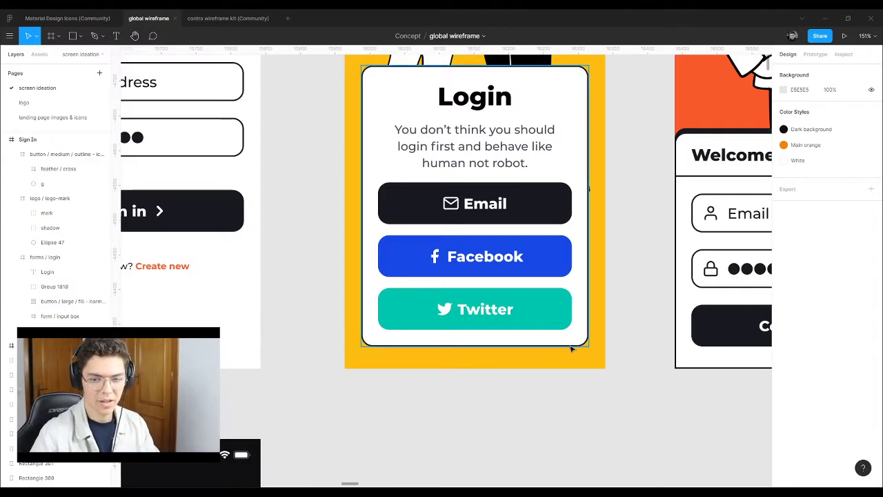
scroll(571, 348, "down", 5)
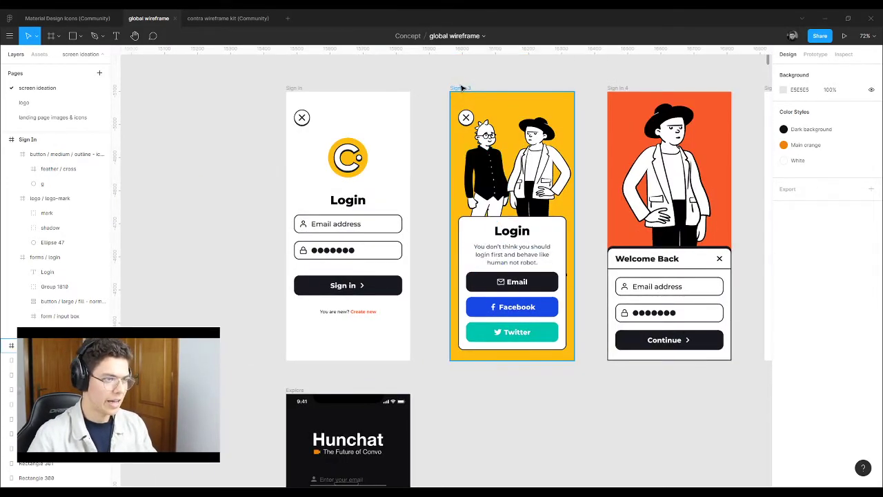
Step: Delete the yellow illustrated login frame and the orange Welcome Back frame, shifting the Sign In and Explore column along the canvas
left_click(462, 88)
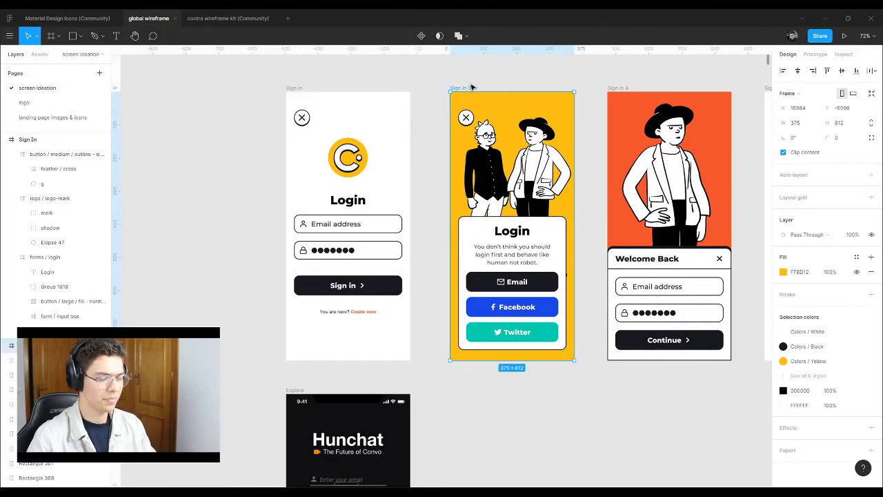
key("Delete")
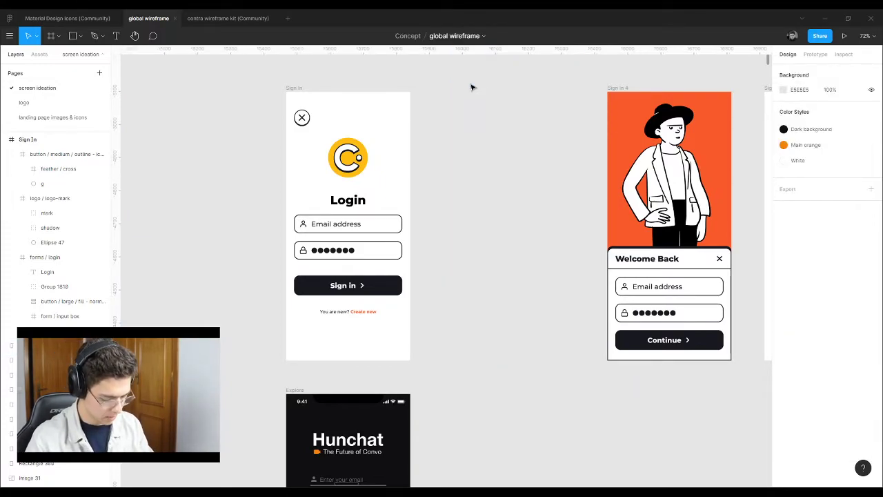
scroll(297, 227, "down", 5)
left_click_drag(244, 123, 393, 469)
left_click_drag(323, 264, 383, 265)
left_click(455, 164)
key("Delete")
Step: Move the Sign In frame and the dark Explore frame beneath it next to the Sign Up 1 frame
left_click_drag(331, 130, 431, 445)
left_click_drag(394, 246, 484, 243)
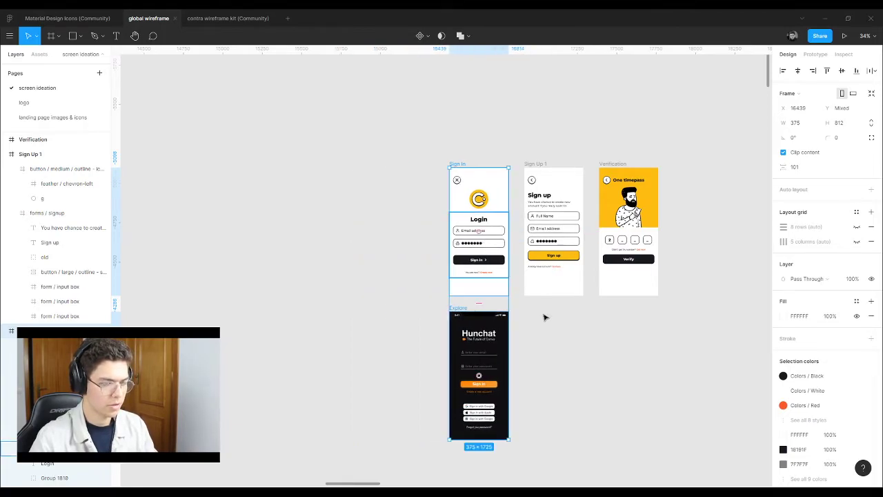
left_click(437, 283)
Step: Duplicate the Sign Up 1 frame and place the copy below the last dark Explore frame in the lower row
scroll(391, 256, "down", 4)
scroll(441, 324, "down", 3)
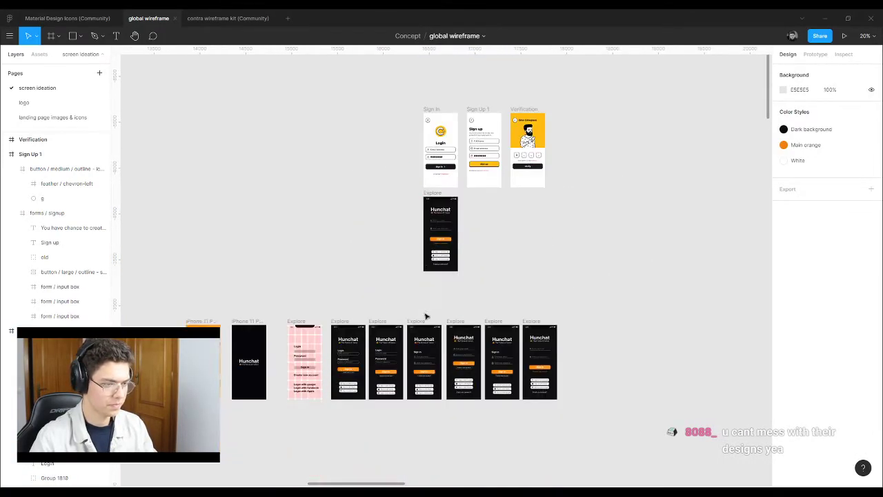
scroll(448, 160, "up", 6)
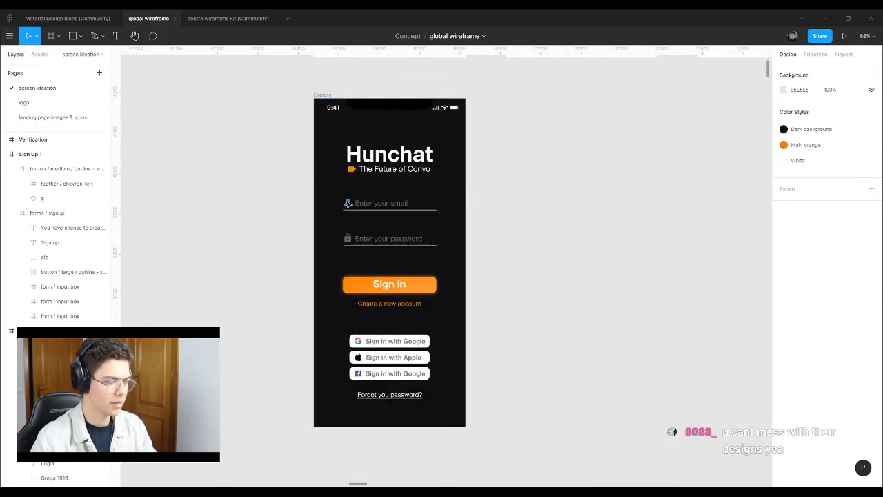
scroll(305, 207, "down", 10)
scroll(305, 207, "down", 3)
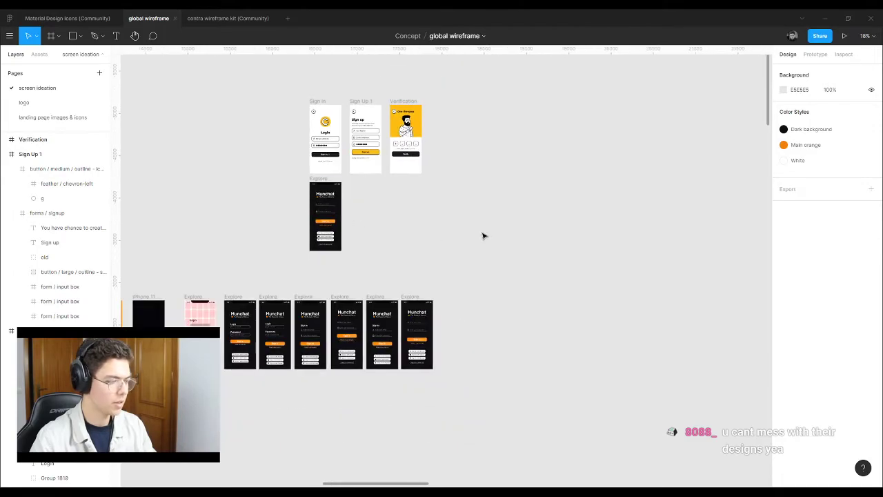
scroll(552, 167, "down", 3)
left_click_drag(416, 121, 453, 324)
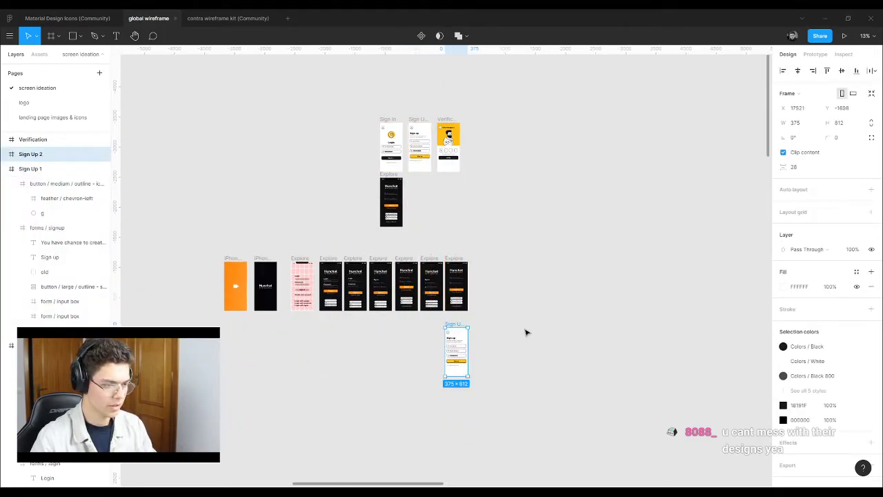
left_click(521, 333)
Step: Duplicate the last dark Explore frame of the row and place the copy directly below the Sign Up 2 frame
scroll(479, 357, "up", 5)
scroll(452, 258, "down", 2)
left_click(421, 67)
left_click_drag(421, 67, 422, 320)
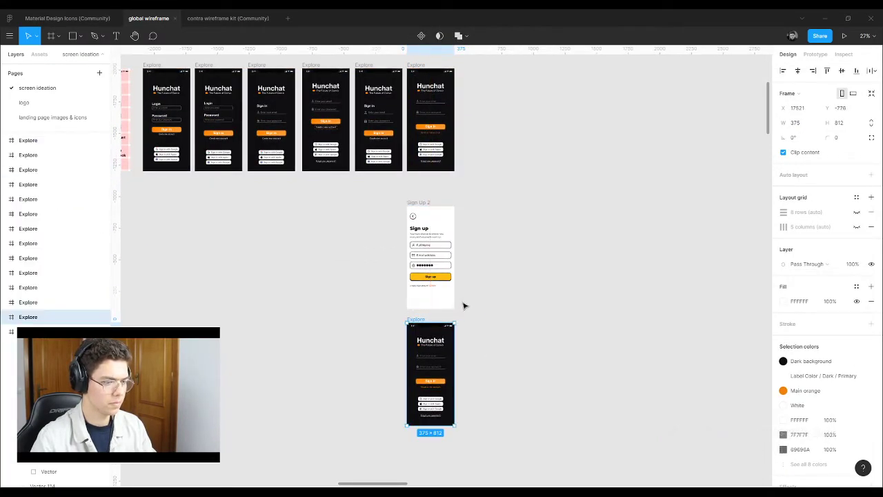
left_click(438, 315)
scroll(438, 317, "up", 3)
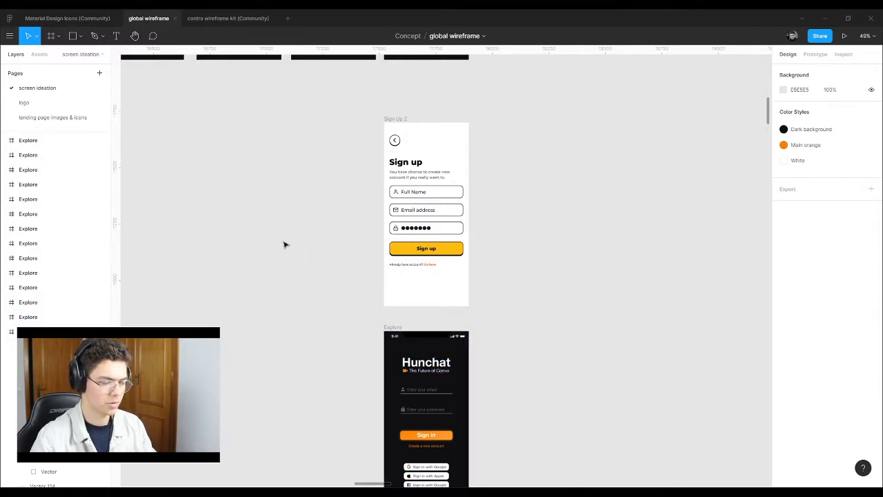
Step: Copy the white back arrow from the last dark thread view frame
scroll(340, 303, "down", 10)
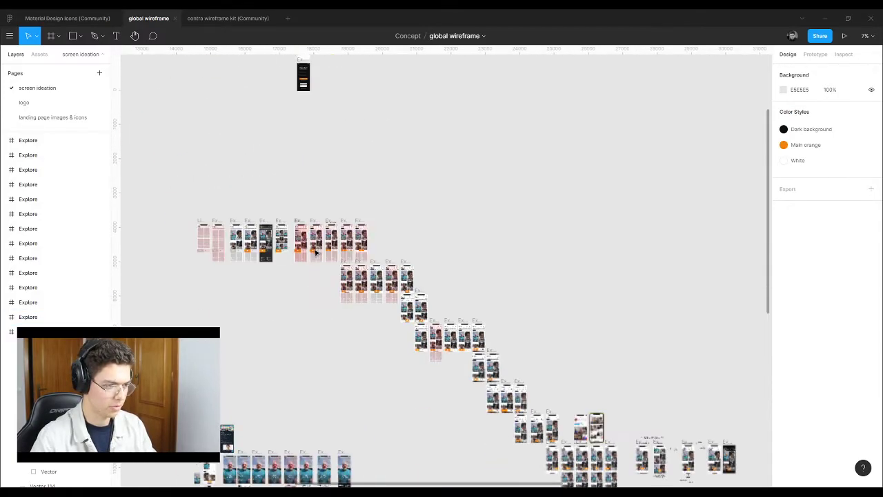
scroll(310, 250, "down", 4)
scroll(475, 330, "up", 10)
scroll(308, 260, "down", 7)
scroll(310, 256, "down", 2)
scroll(603, 280, "up", 12)
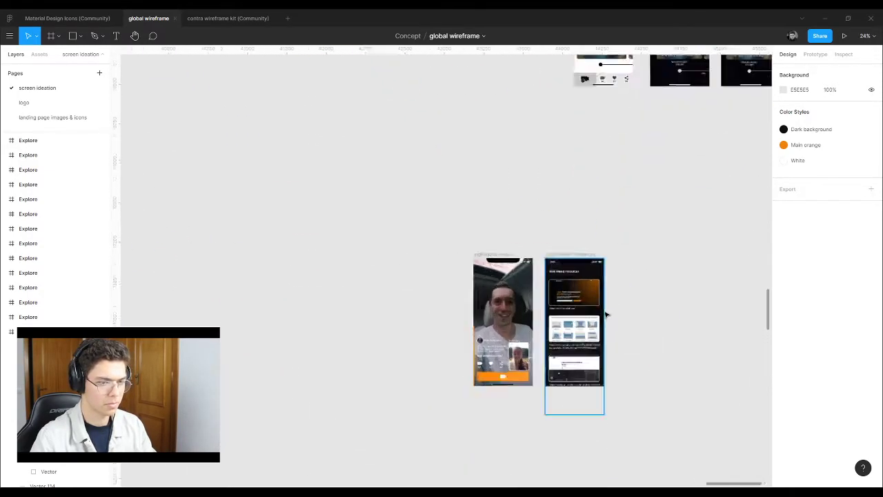
scroll(466, 285, "down", 5)
scroll(552, 200, "up", 8)
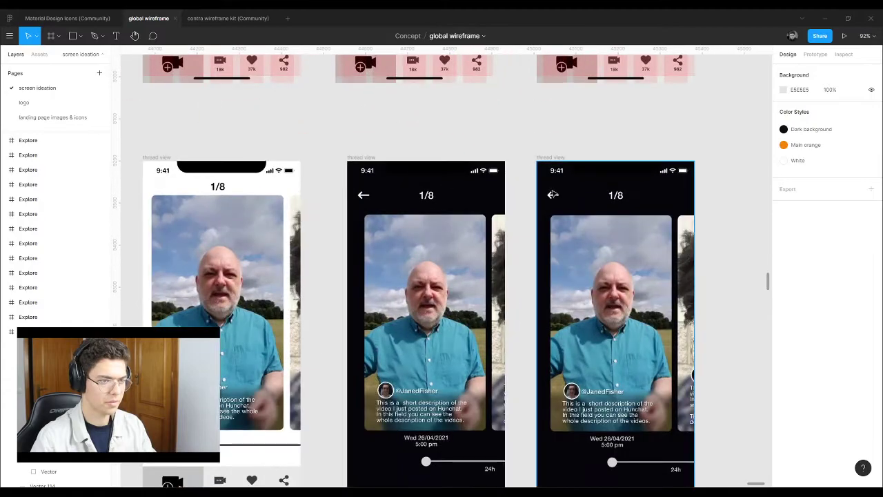
left_click(553, 198)
left_click(588, 140)
left_click(554, 197)
key("Escape")
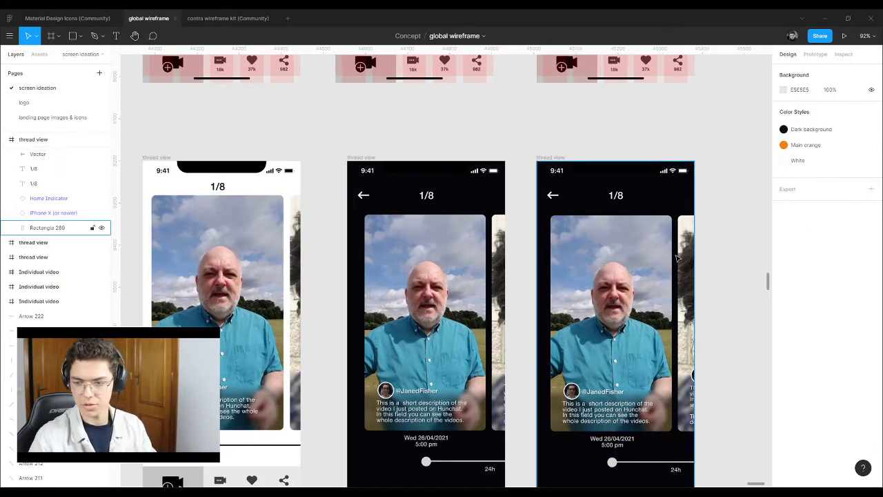
Step: Paste the back arrow into the upper corner of the Explore copy below the Sign Up 2 frame
scroll(676, 255, "down", 5)
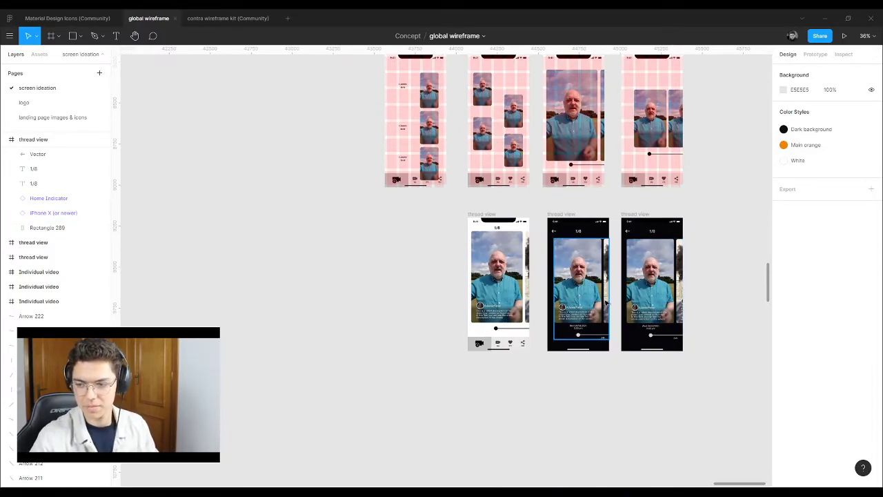
scroll(606, 302, "down", 15)
scroll(372, 222, "up", 15)
scroll(445, 201, "up", 5)
left_click(371, 154)
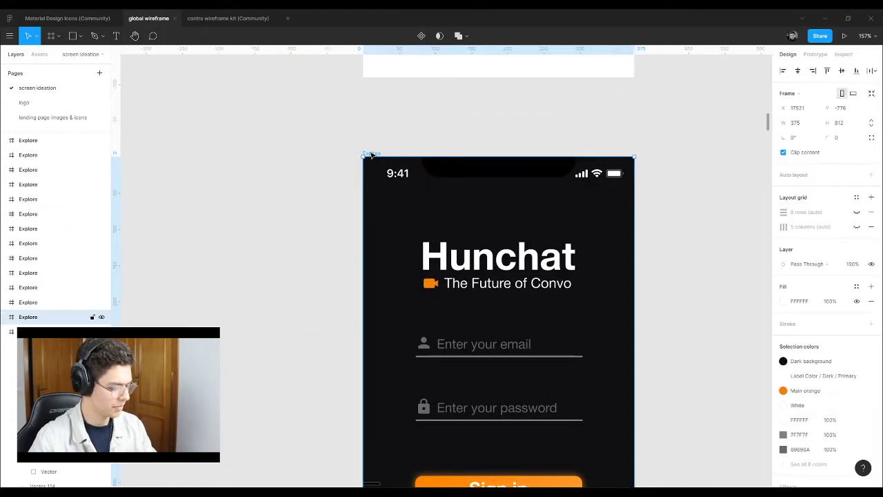
key("ctrl+v")
left_click(842, 180)
left_click(835, 180)
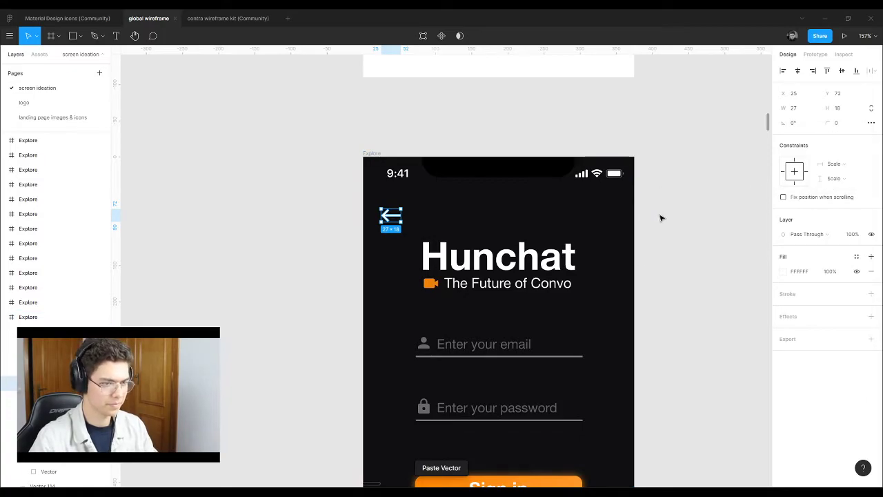
left_click(659, 217)
Step: Compare the Sign Up 2 wireframe's layout with the dark Explore frame below it
scroll(556, 302, "up", 1)
scroll(385, 262, "up", 3)
scroll(384, 259, "down", 5)
left_click(433, 334)
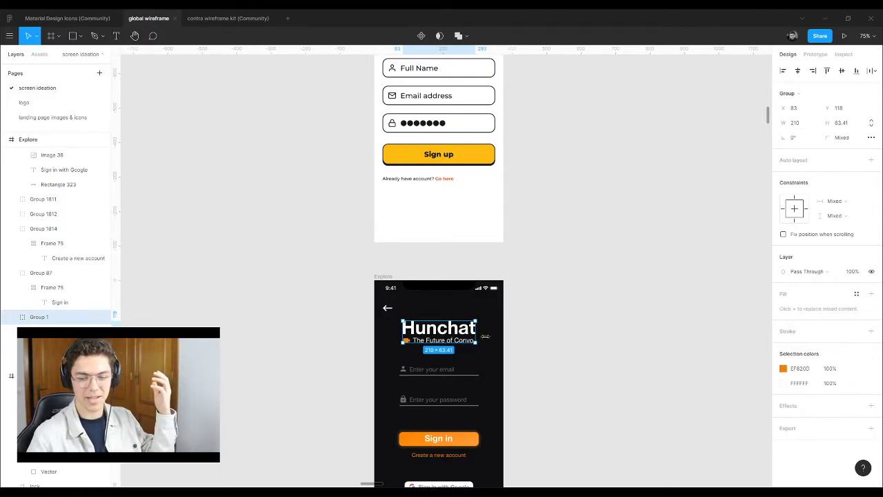
scroll(531, 329, "up", 1)
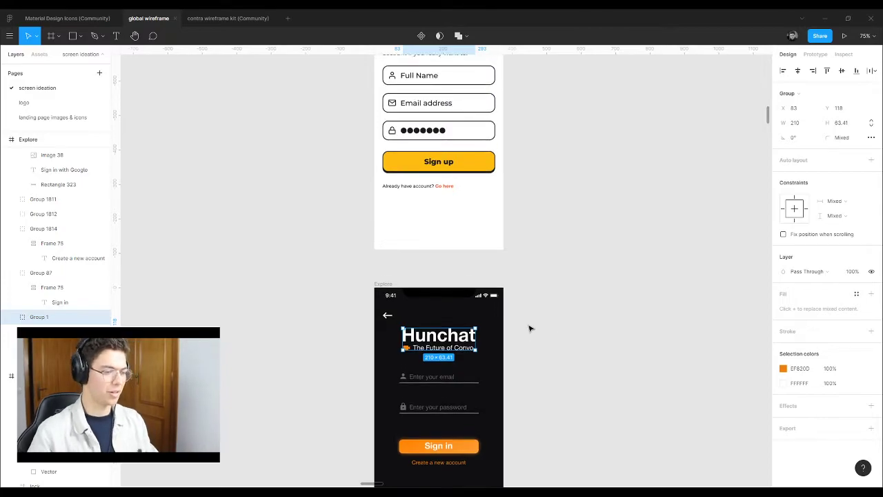
scroll(530, 328, "up", 5)
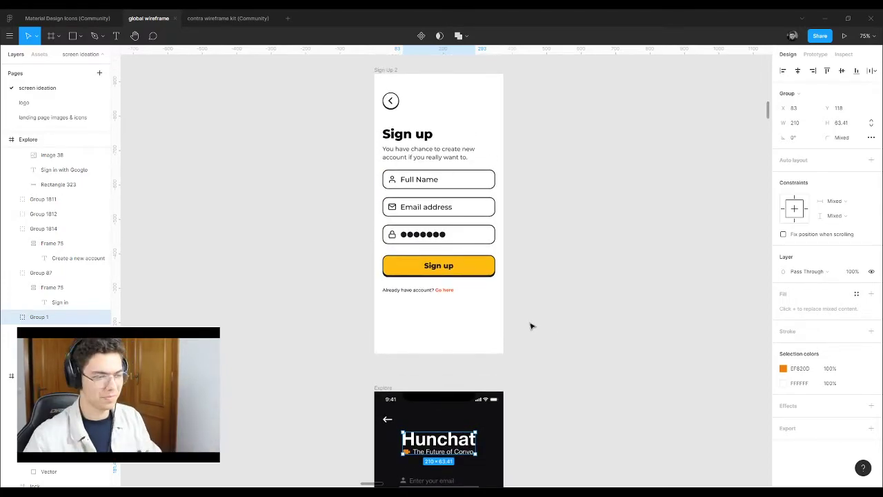
scroll(545, 299, "down", 4)
scroll(478, 345, "up", 2)
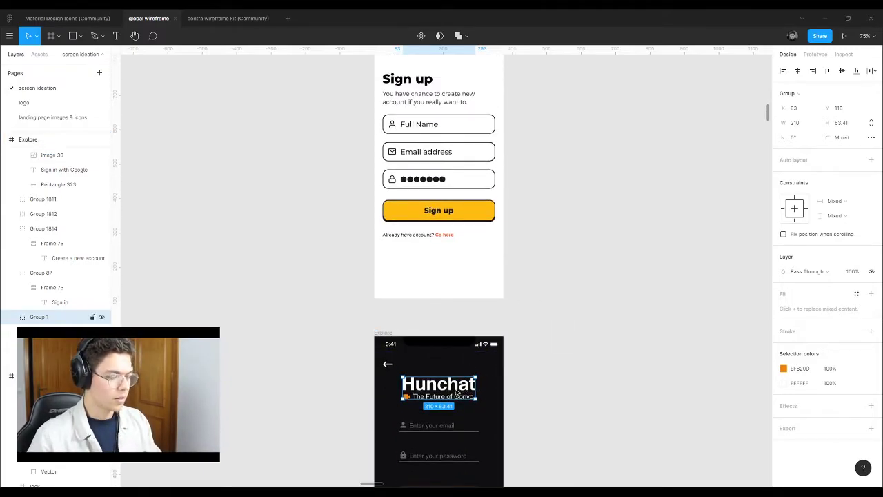
scroll(477, 362, "down", 5)
scroll(449, 369, "down", 1)
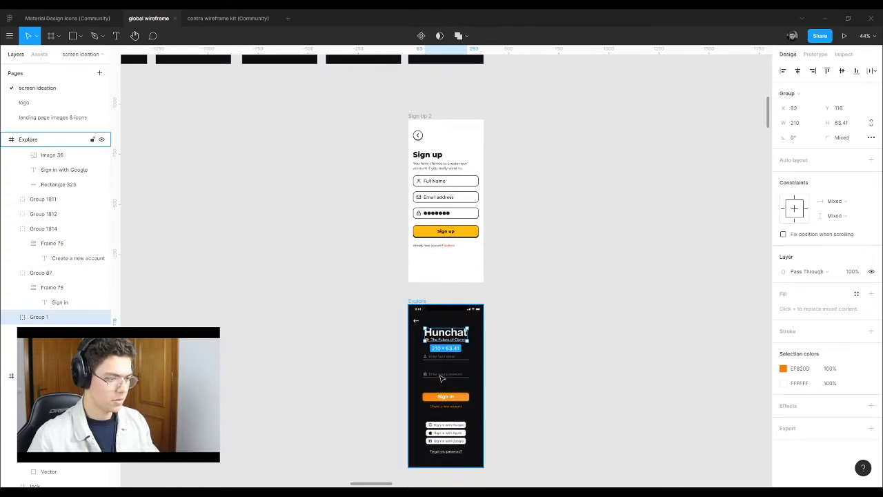
Step: Copy the "Sign in" heading from an Explore frame in the row above and paste it into the new Explore frame
scroll(442, 372, "up", 1)
scroll(439, 373, "up", 4)
left_click(354, 145)
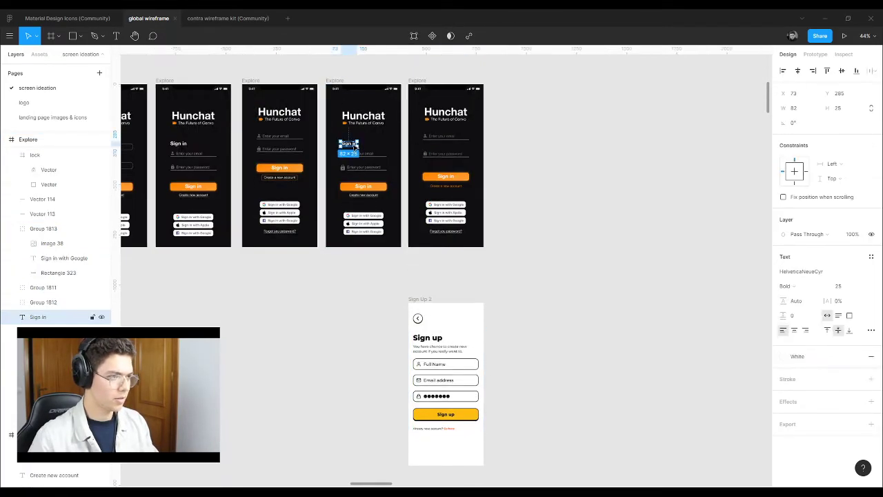
scroll(481, 254, "down", 3)
left_click(481, 253)
scroll(390, 217, "up", 3)
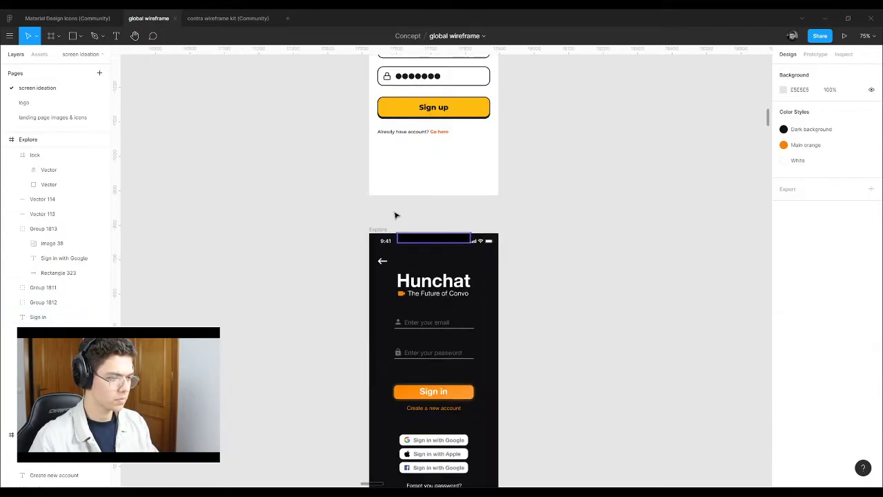
key("ctrl+v")
left_click(627, 328)
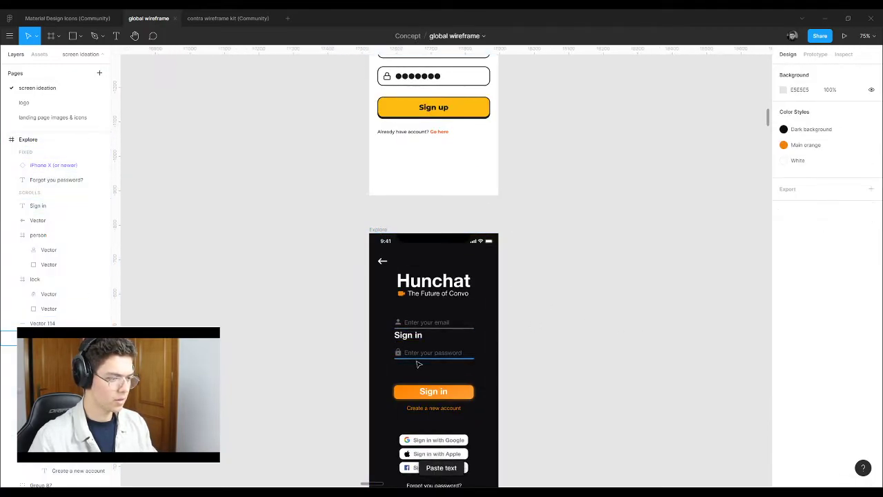
Step: Change the pasted heading's text to "Sign up"
scroll(418, 363, "up", 4)
double_click(416, 309)
left_click_drag(414, 308, 433, 310)
type("up")
key("Escape")
key("Escape")
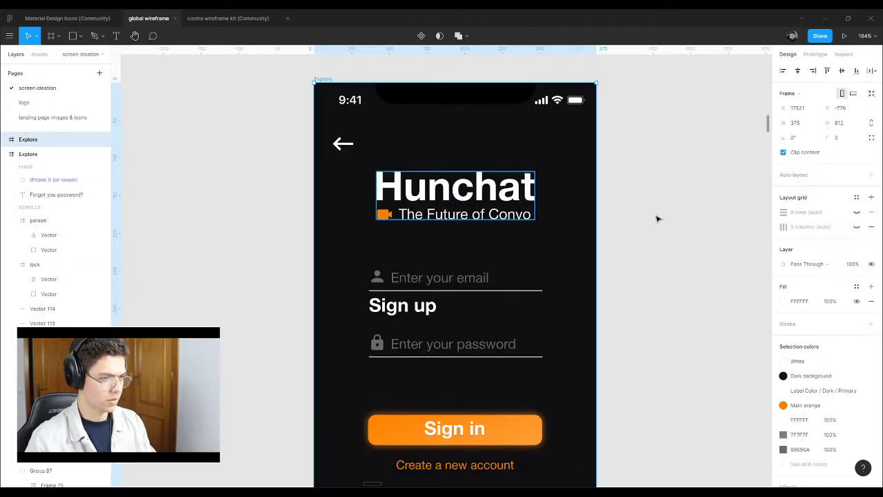
Step: Delete the Hunchat logo group and move the "Sign up" heading just above the email field
left_click(439, 189)
key("Delete")
left_click_drag(424, 312, 428, 250)
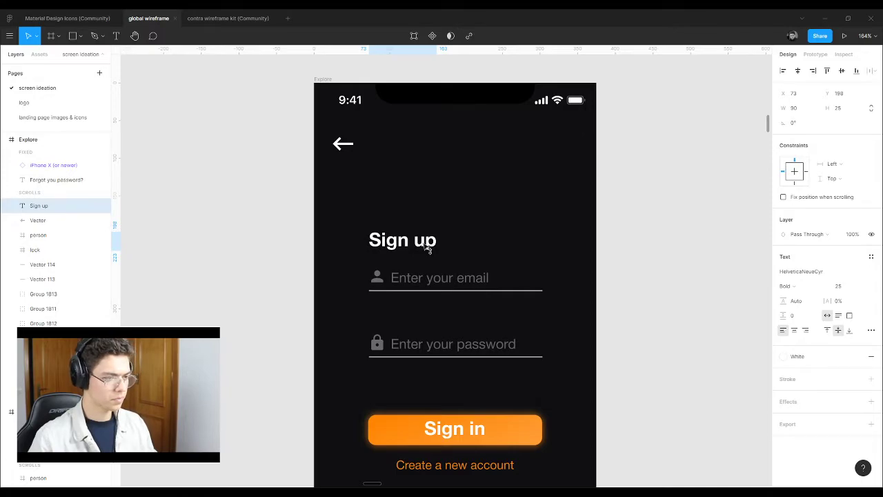
Step: Change the field placeholders to "Enter an email" and "Enter a password"
left_click(452, 278)
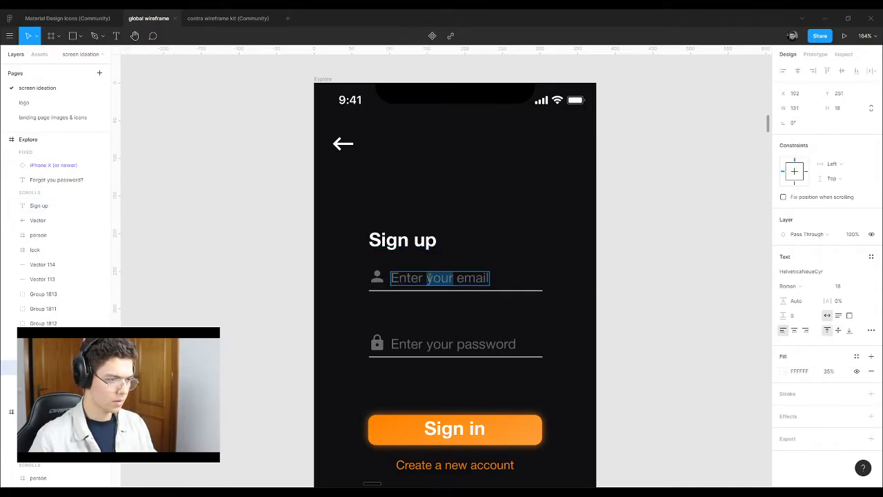
type("an")
double_click(452, 344)
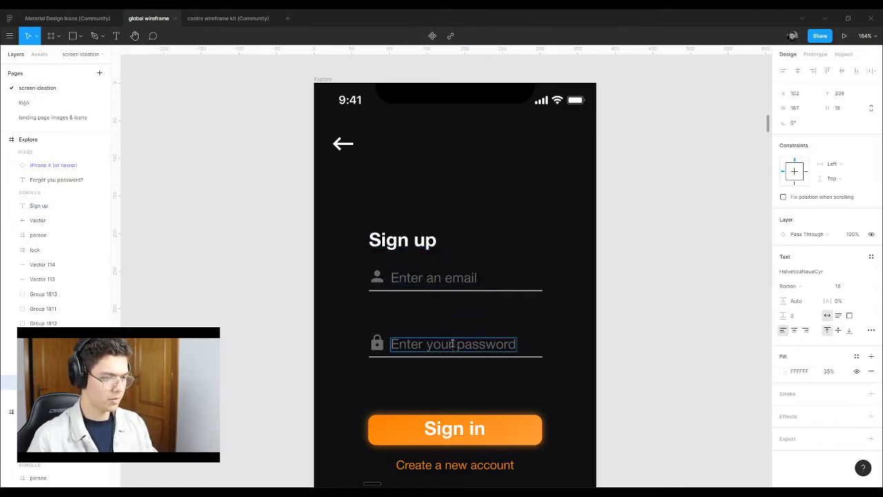
type("a")
left_click(656, 310)
scroll(401, 294, "down", 5)
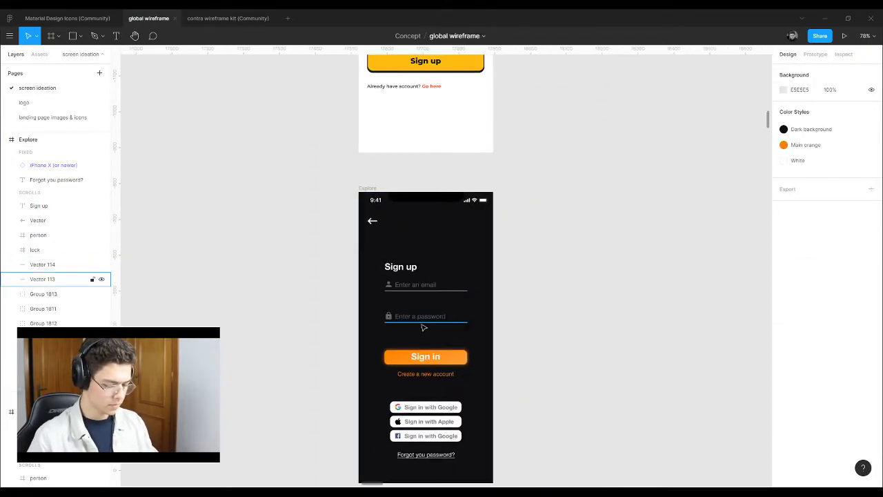
Step: Change the Google button's label to "Sign up with Google", trying left alignment before setting the text back to right-aligned
scroll(417, 337, "up", 5)
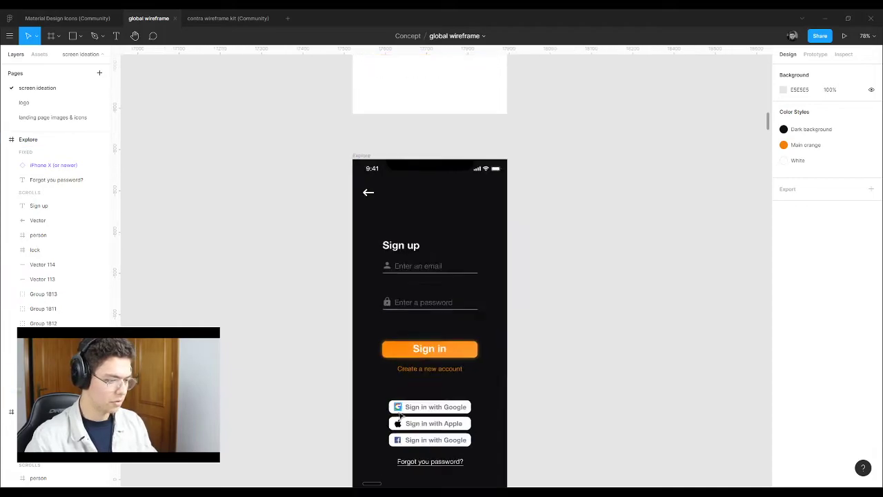
scroll(440, 419, "up", 4)
double_click(439, 402)
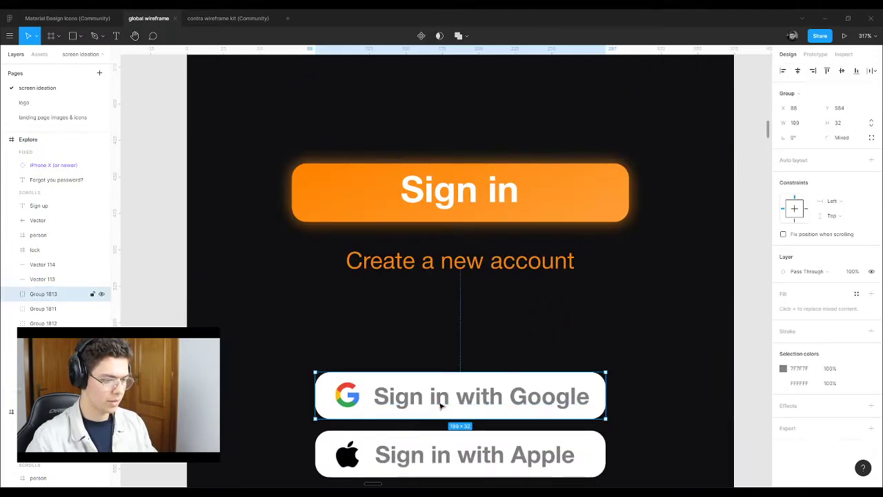
double_click(440, 404)
left_click(436, 401)
left_click(431, 398)
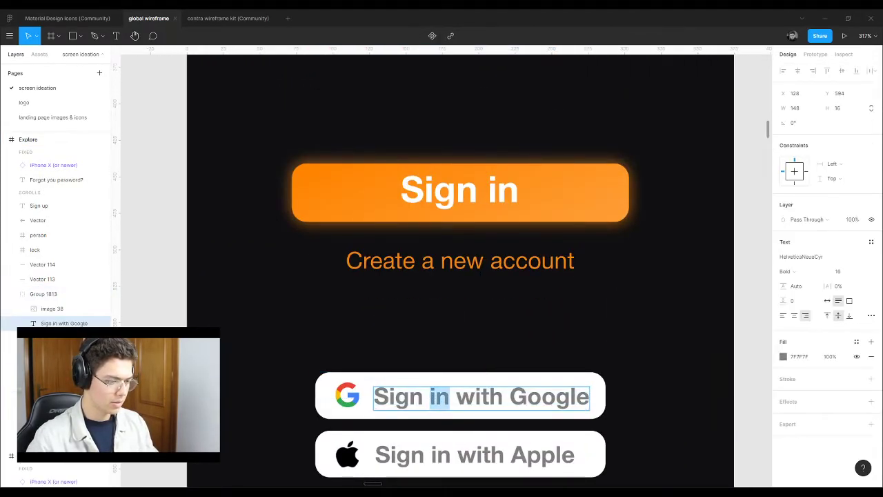
type("up")
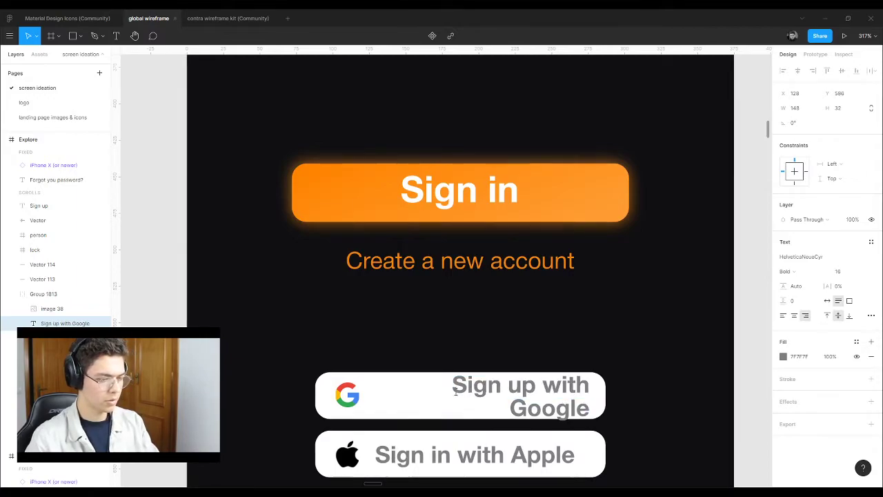
key("Escape")
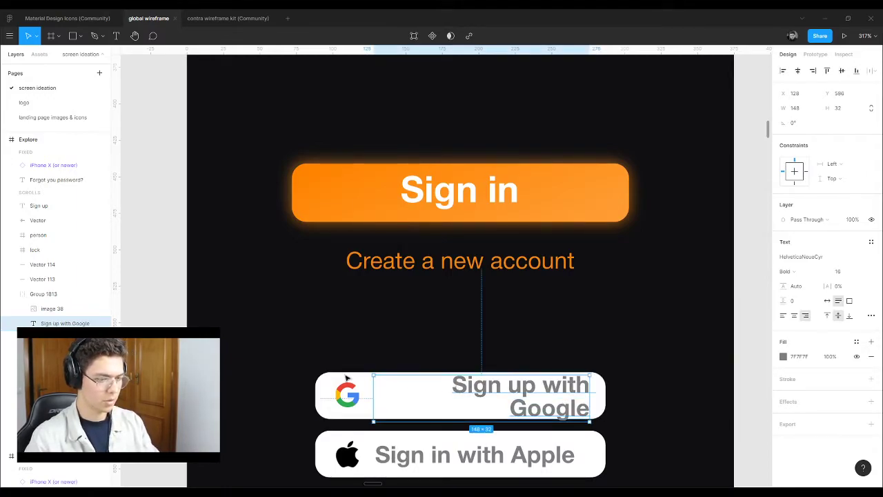
left_click(783, 315)
left_click(805, 315)
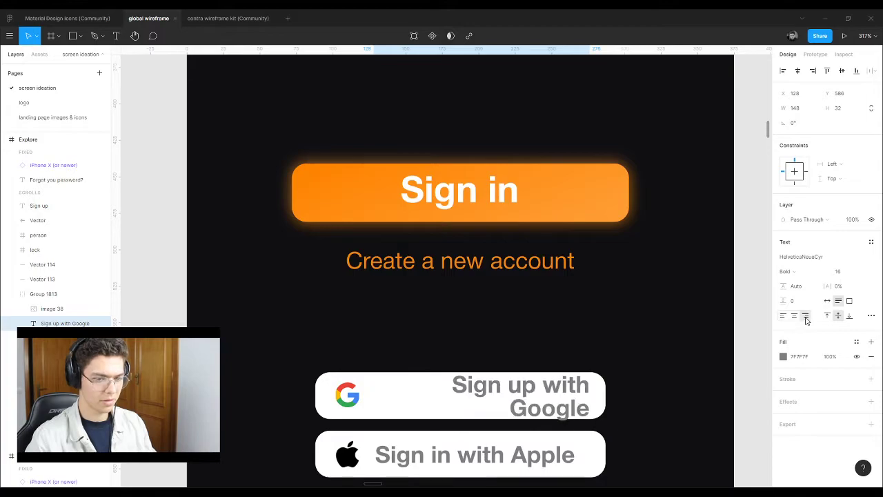
Step: Widen the Google button's label so it fits on one line and move it down to sit vertically centred in the button
left_click_drag(593, 396, 597, 398)
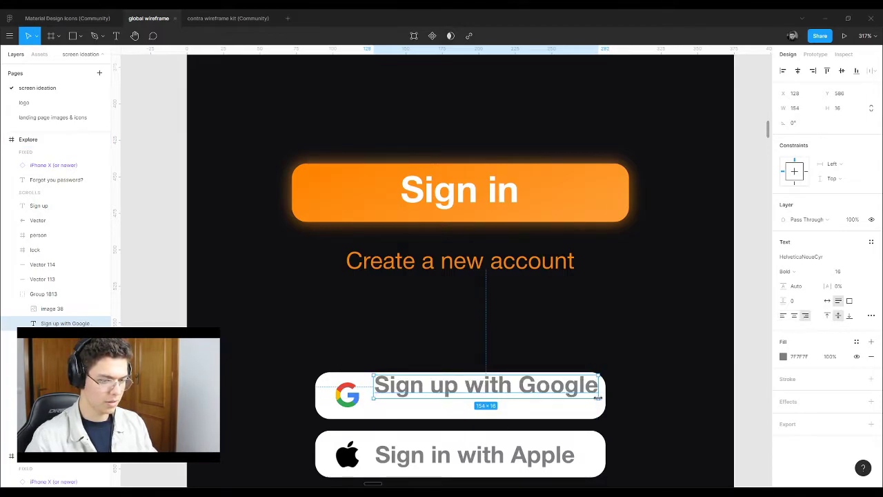
left_click_drag(544, 396, 528, 409)
Step: Change the Apple button's label to "Sign up with Apple"
scroll(527, 369, "down", 3)
left_click(449, 311)
double_click(449, 312)
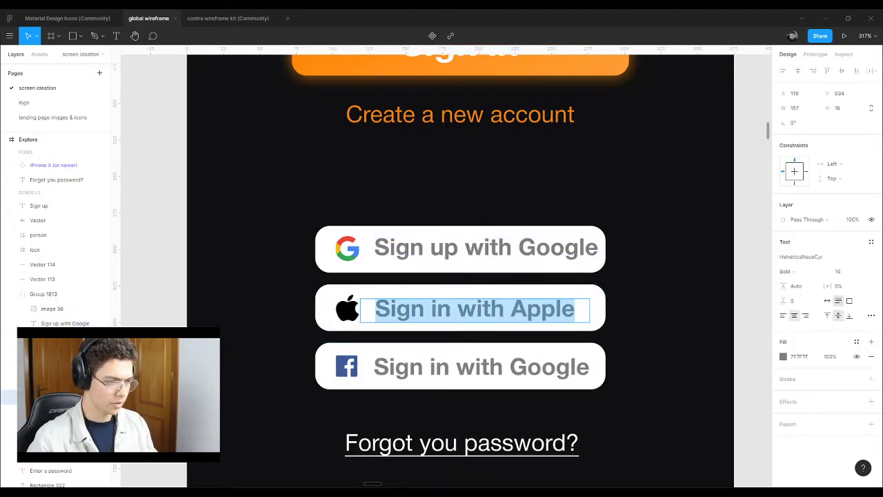
double_click(445, 312)
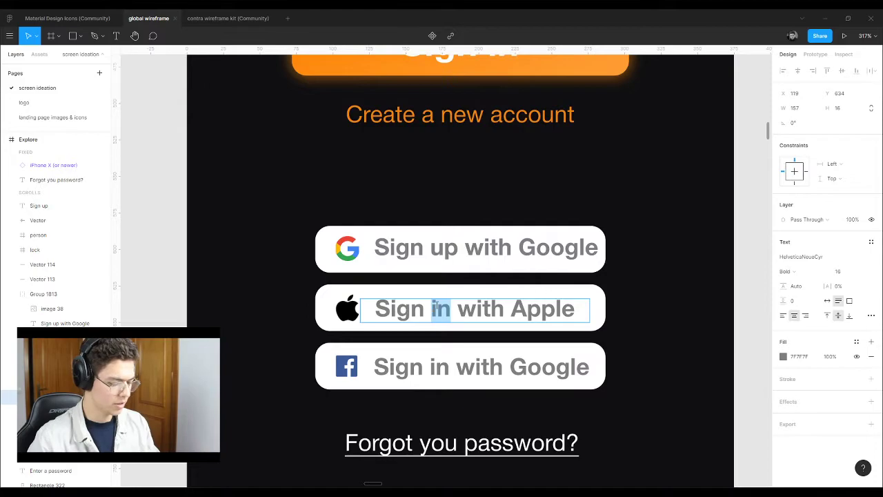
type("up")
Step: Change the Facebook button's label to "Sign up with Google" and line it up with the Google button's label
left_click(452, 367)
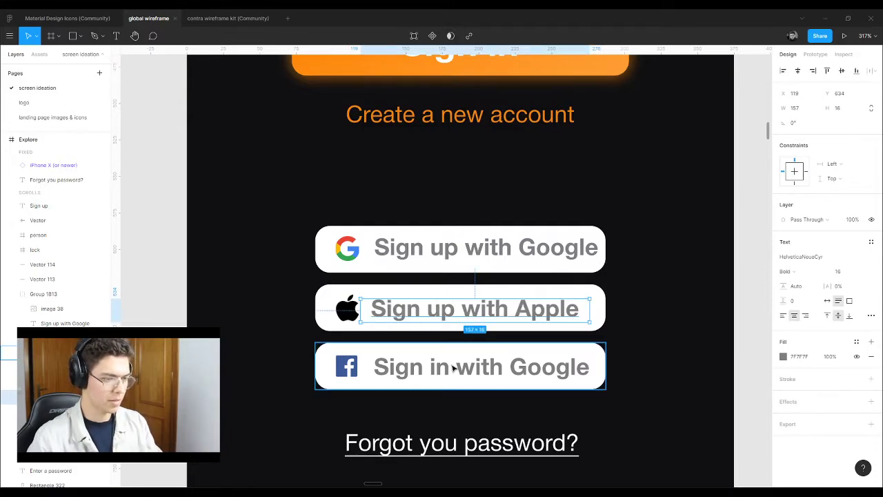
double_click(445, 369)
left_click(449, 368)
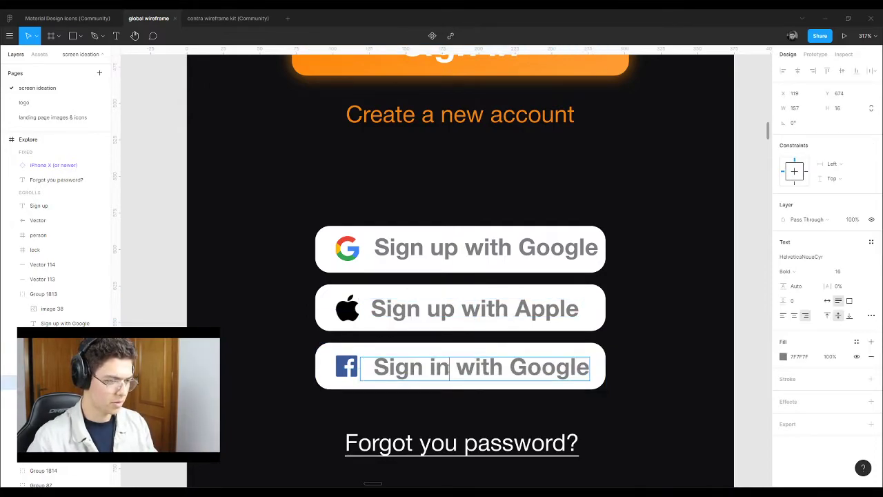
type("up")
key("Escape")
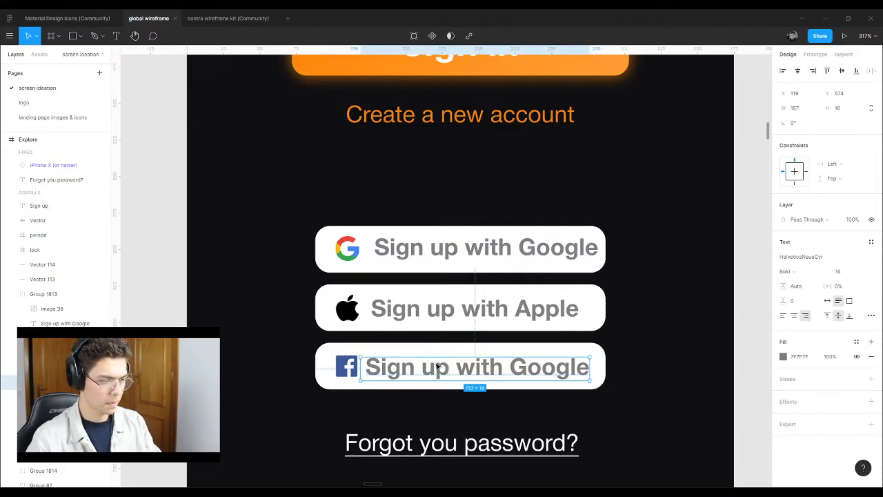
left_click(651, 369)
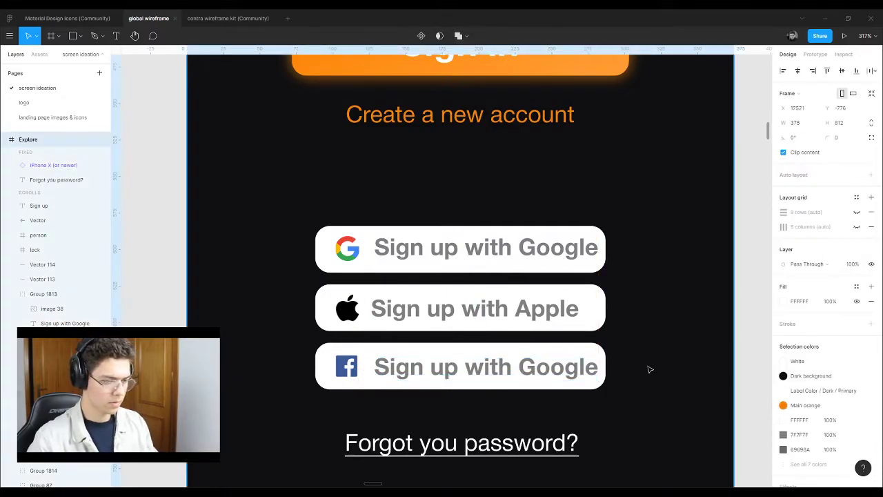
Step: Delete the "Forgot you password?" link below the social buttons
scroll(536, 331, "down", 5, "ctrl")
scroll(532, 337, "down", 6, "ctrl")
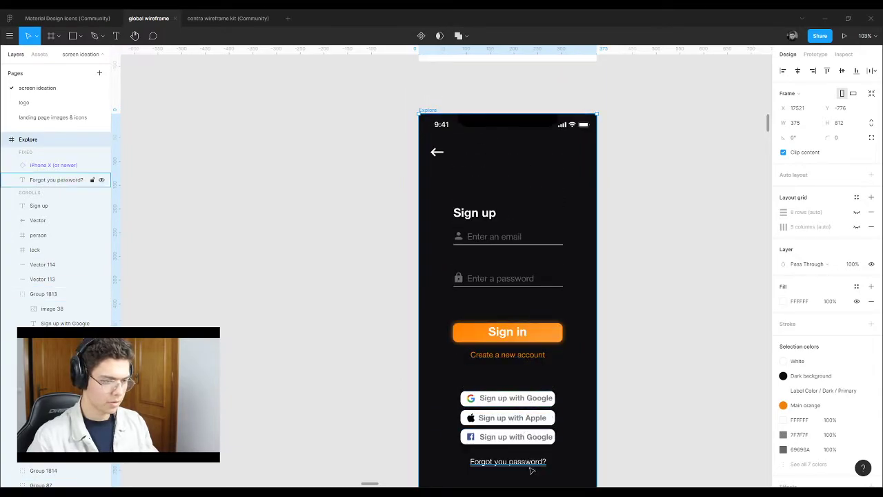
left_click(528, 469)
key("Delete")
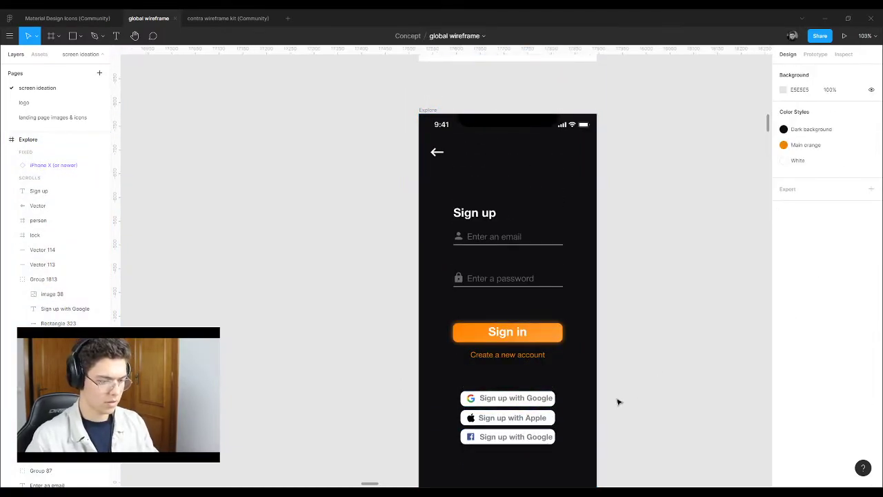
Step: Move the three social sign-up buttons together a little further down the screen design
left_click_drag(617, 399, 475, 459)
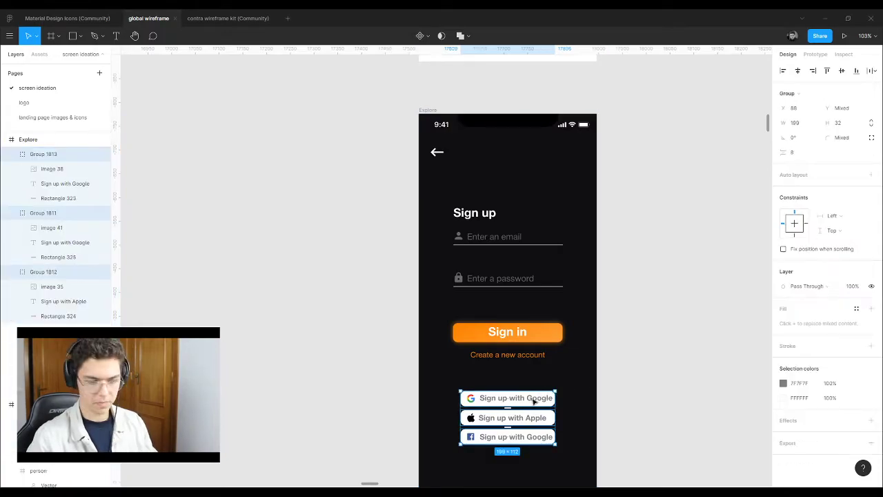
left_click_drag(532, 403, 533, 424)
scroll(492, 374, "down", 1)
scroll(491, 366, "down", 3)
scroll(510, 349, "up", 2)
left_click_drag(533, 339, 530, 343)
left_click(718, 288)
Step: Duplicate the password field with its lock icon and underline directly below the original, above the orange button
scroll(516, 357, "up", 3)
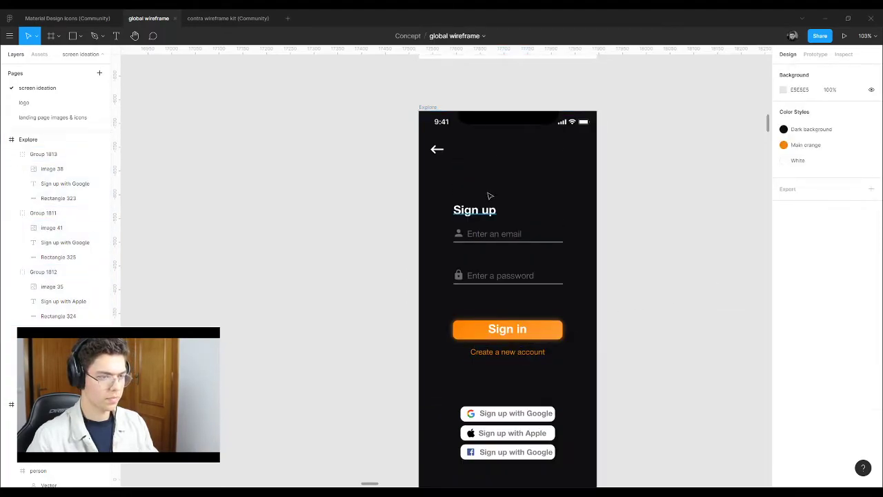
scroll(510, 273, "up", 3)
left_click_drag(292, 257, 513, 311)
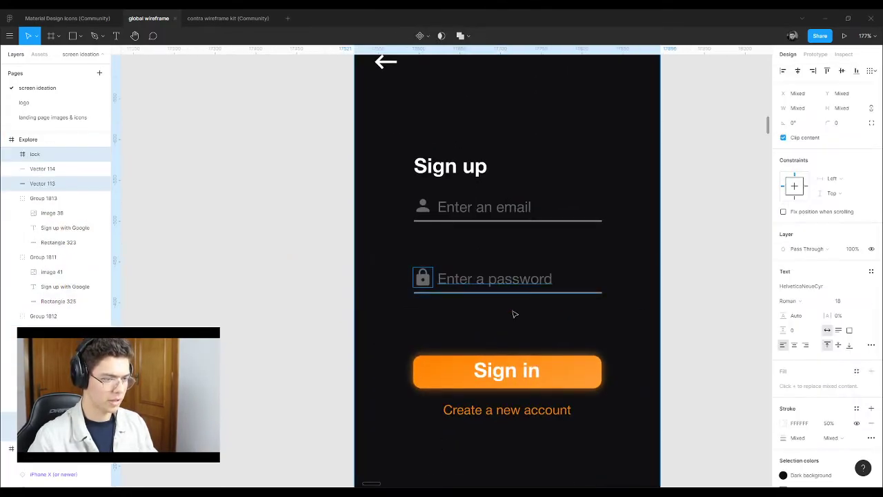
left_click_drag(486, 281, 485, 315)
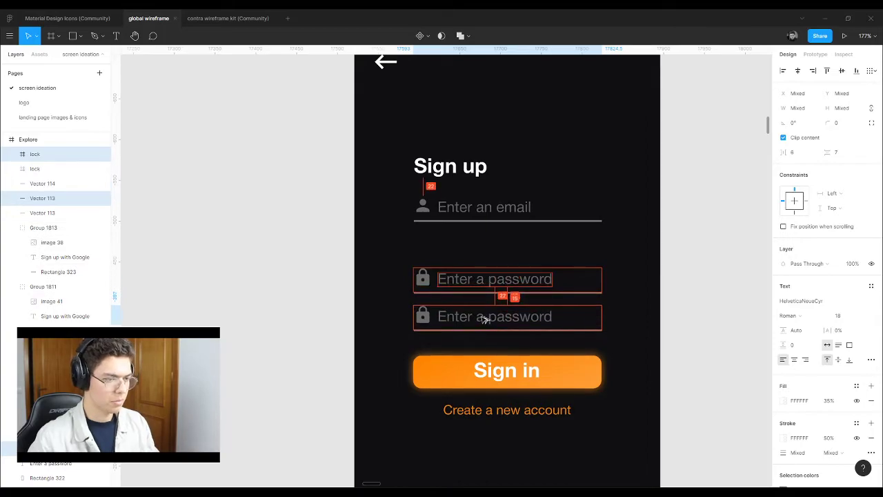
Step: Change the duplicated field's placeholder to "Repeat your password"
left_click(701, 295)
double_click(485, 319)
type("Repeat you")
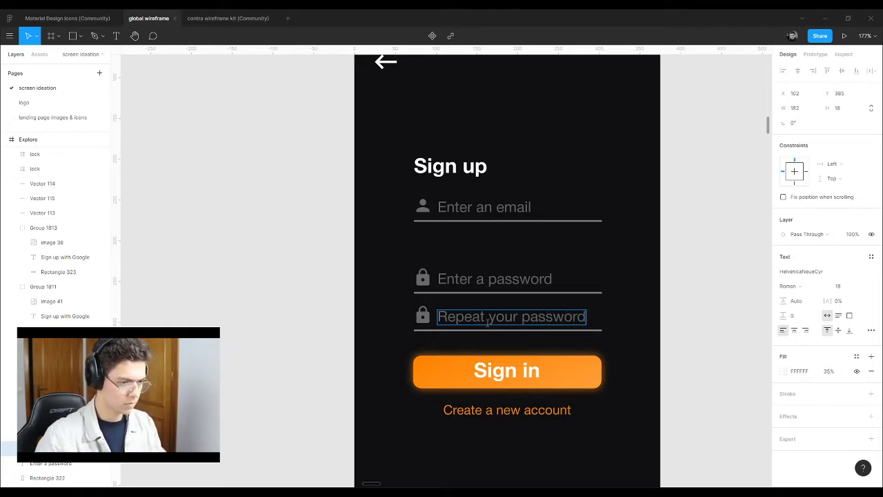
key("Escape")
key("Escape")
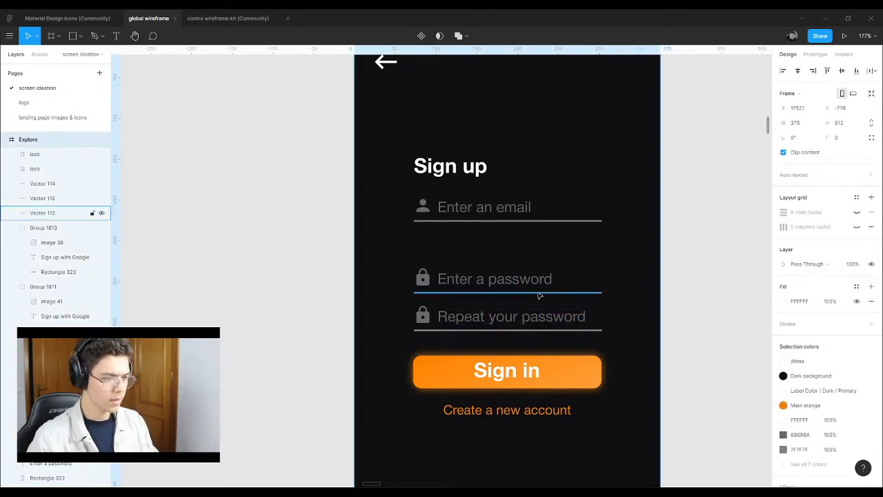
Step: Replace "Repeat" in the second password placeholder so that it reads "Coinfirm your password"
double_click(488, 318)
left_click(487, 319)
left_click_drag(488, 319, 423, 318)
type("Coinfirm")
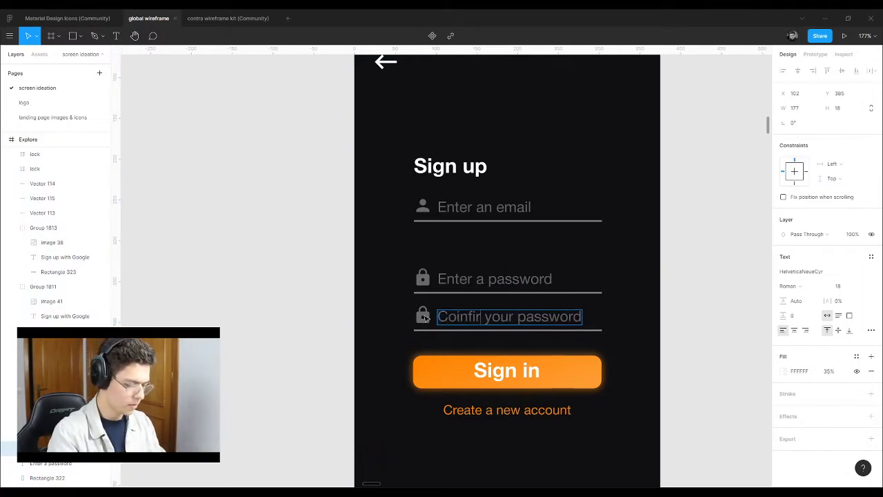
key("Escape")
left_click(680, 281)
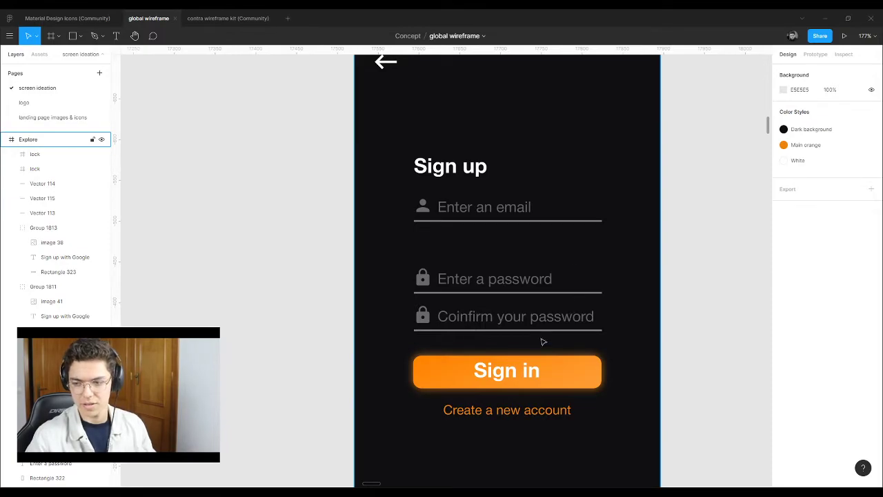
Step: Change the orange button's label to "Sign up"
scroll(444, 351, "down", 2)
scroll(483, 362, "up", 4)
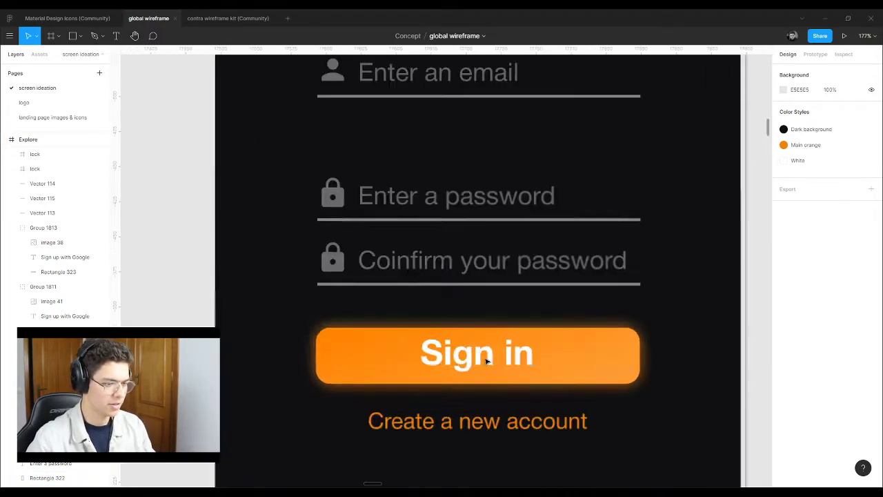
left_click(485, 361)
double_click(511, 361)
key("Return")
left_click(508, 354)
left_click_drag(530, 355, 534, 354)
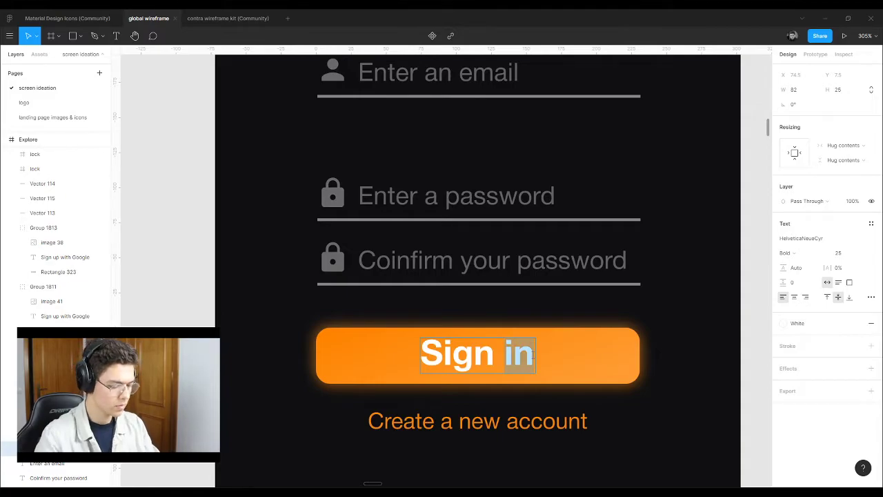
type("up")
key("Escape")
Step: Replace the "Create a new account" link text with "Already have an account? Sign up"
scroll(521, 324, "down", 5)
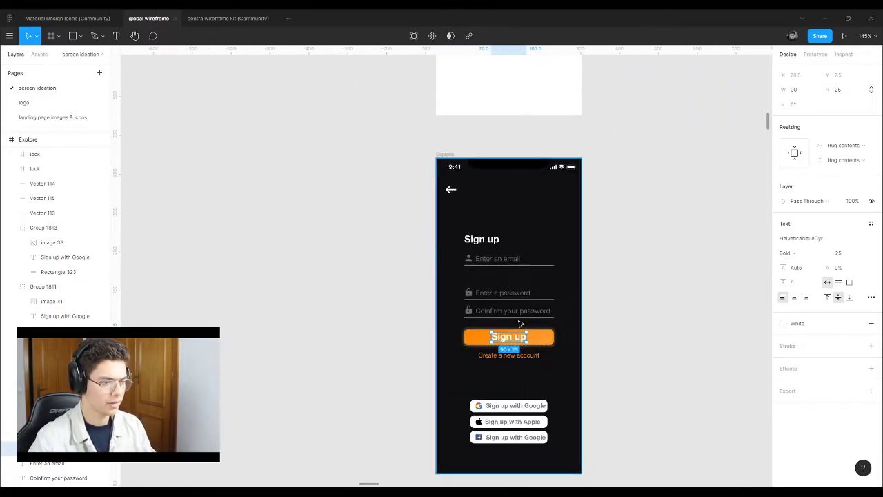
left_click(454, 191)
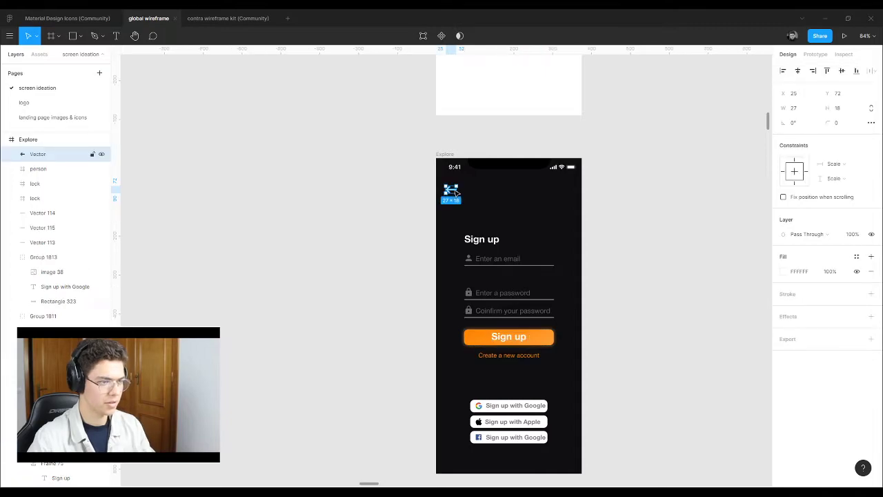
left_click(545, 356)
scroll(526, 356, "up", 5)
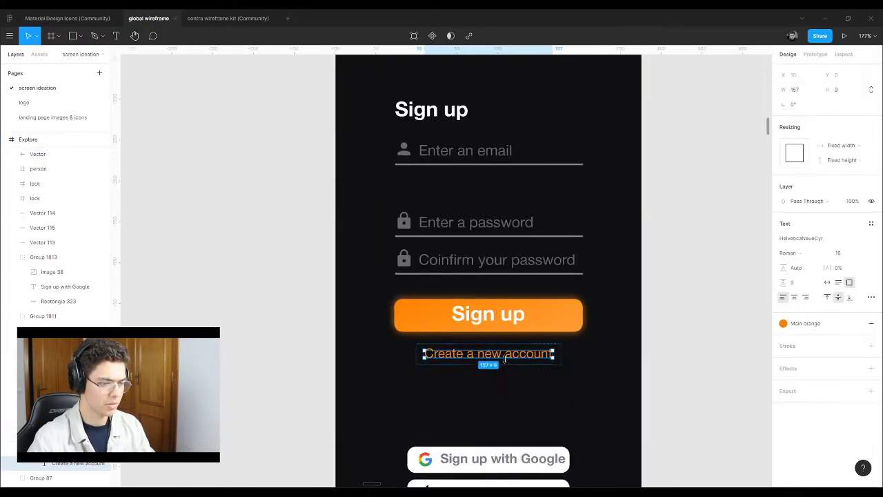
double_click(507, 360)
type("Already have")
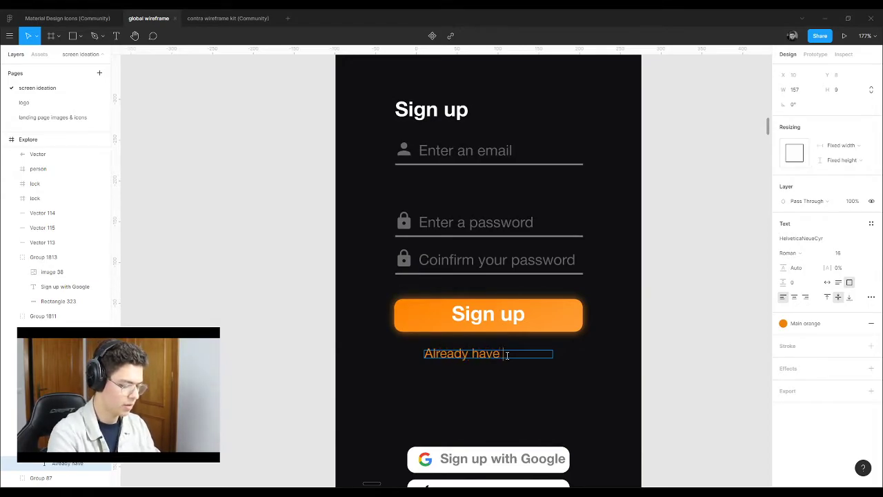
type(" an account? Sign up")
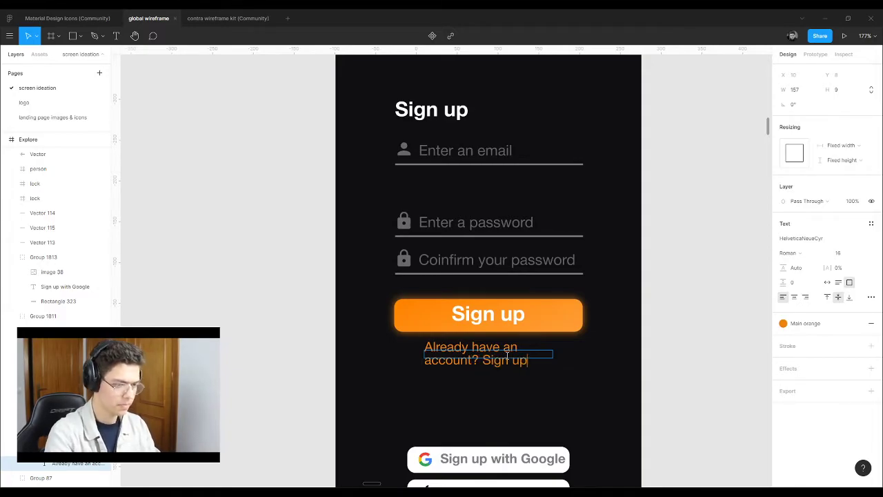
key("Escape")
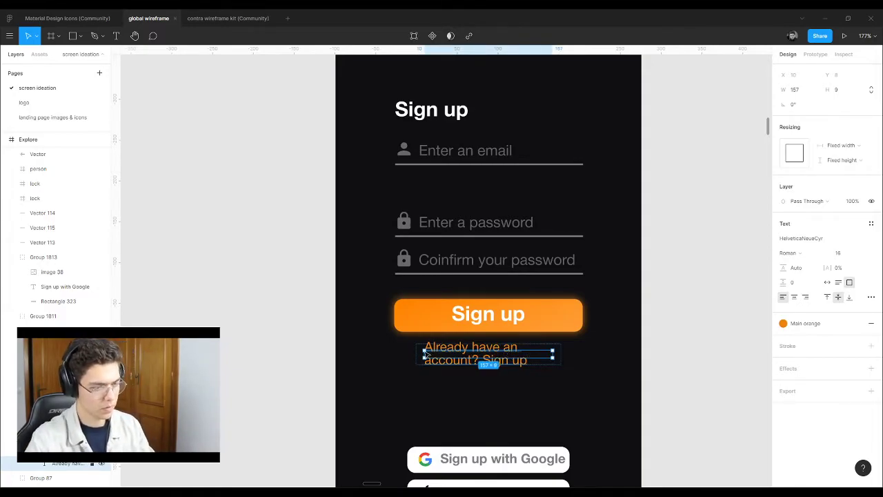
Step: Remove the frame around the account link text and widen its text box to about 250 so it fits on one line
key("shift+a")
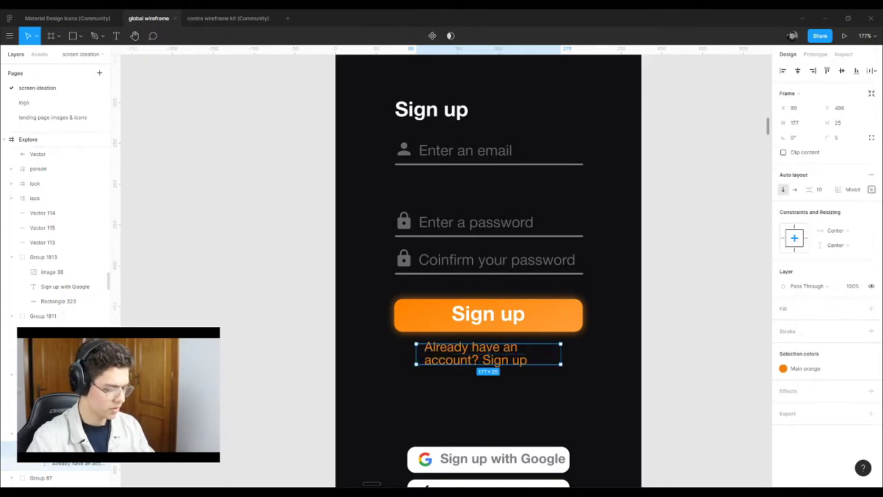
key("ctrl+z")
left_click_drag(421, 353, 394, 353)
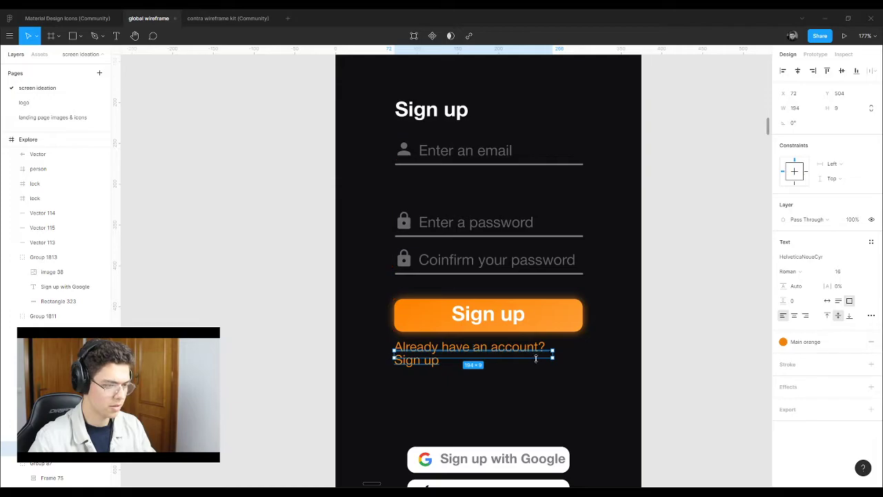
left_click_drag(553, 352, 583, 352)
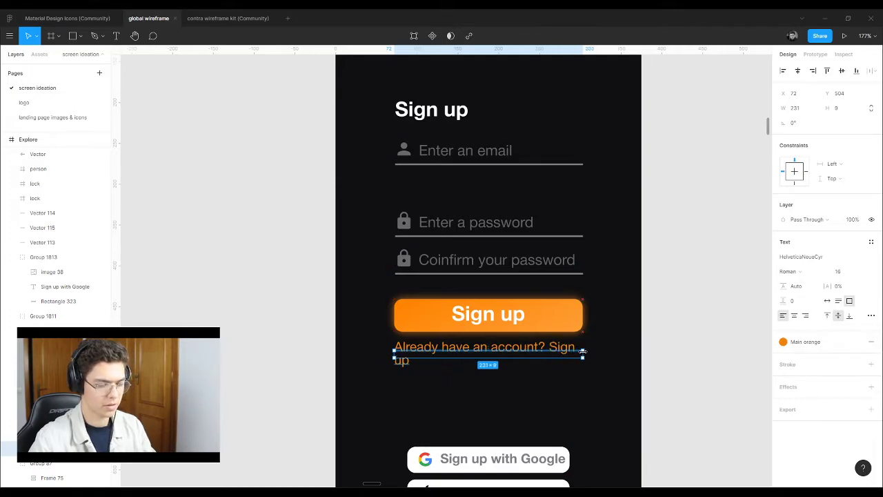
left_click_drag(583, 352, 598, 352)
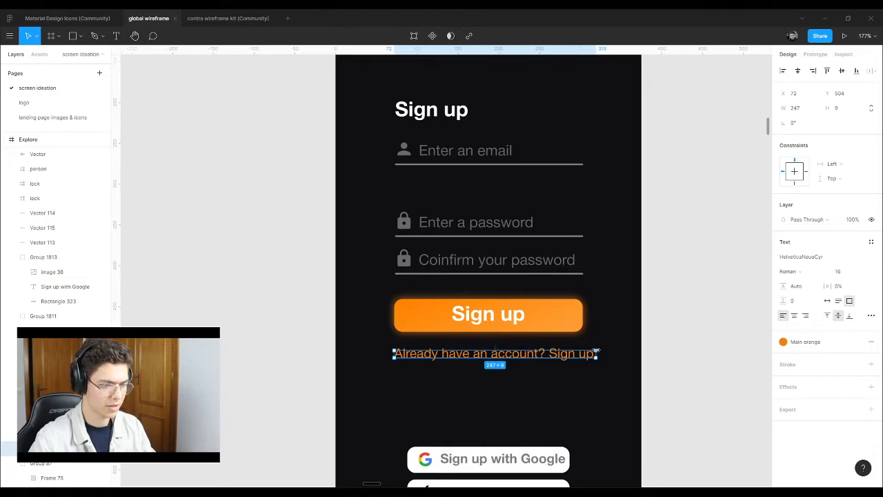
Step: Apply the White colour style to the words "Already have an account?", leaving "Sign up" in orange
double_click(550, 353)
left_click_drag(546, 353, 350, 360)
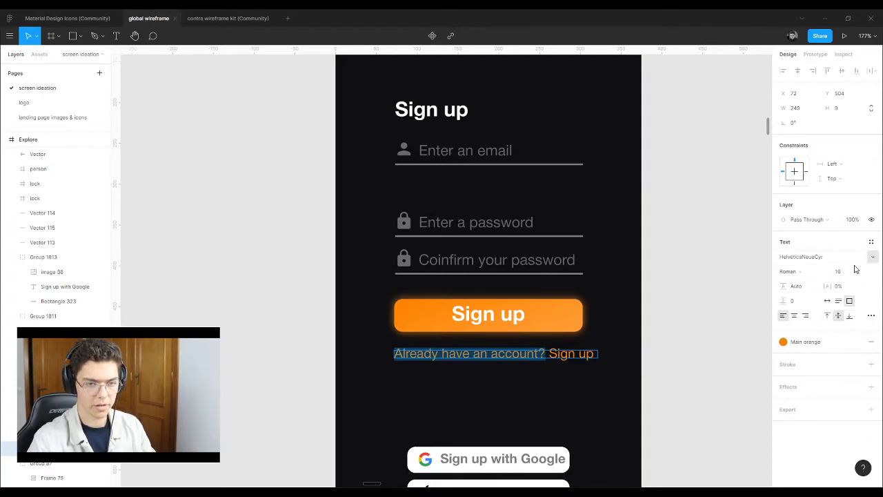
left_click(785, 344)
left_click(821, 398)
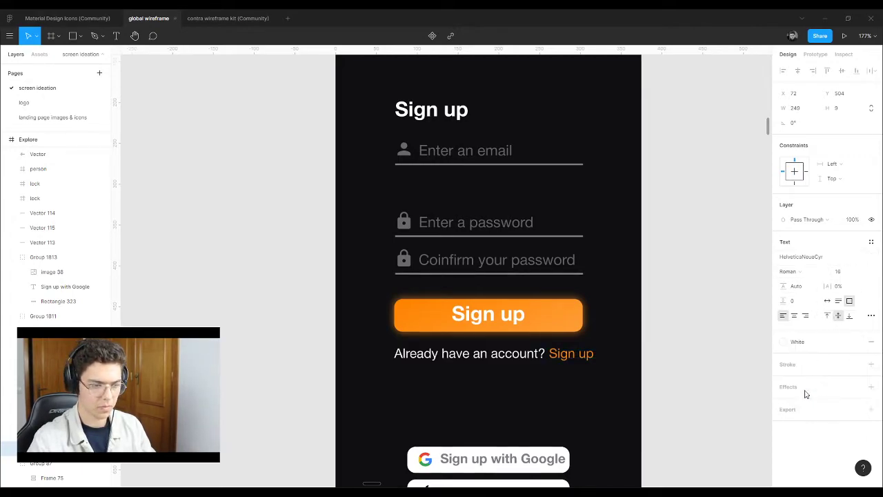
key("Escape")
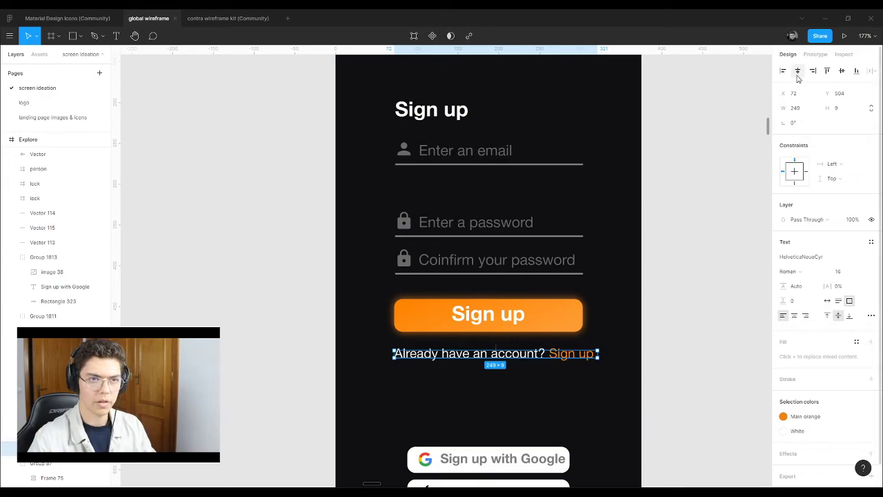
Step: Group the account link text and centre it horizontally in the Explore frame
left_click(718, 209)
left_click(572, 354)
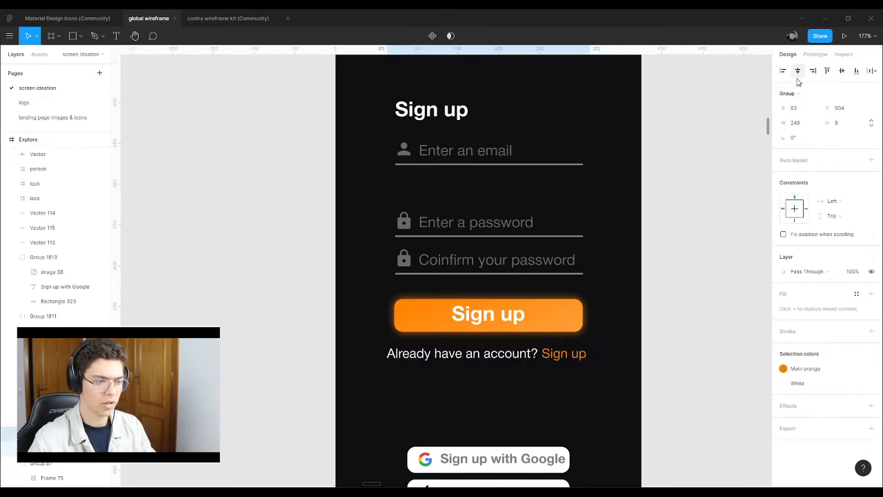
left_click(633, 353)
scroll(542, 373, "up", 5)
scroll(516, 371, "up", 6)
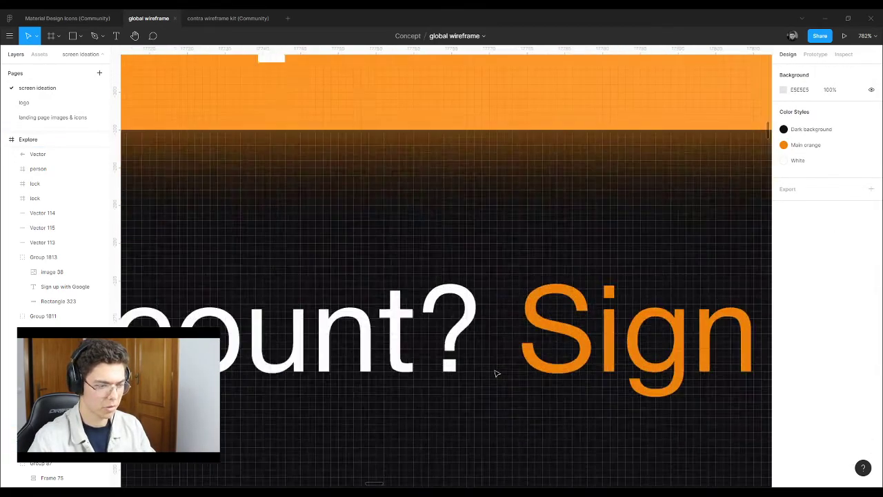
scroll(511, 369, "down", 12)
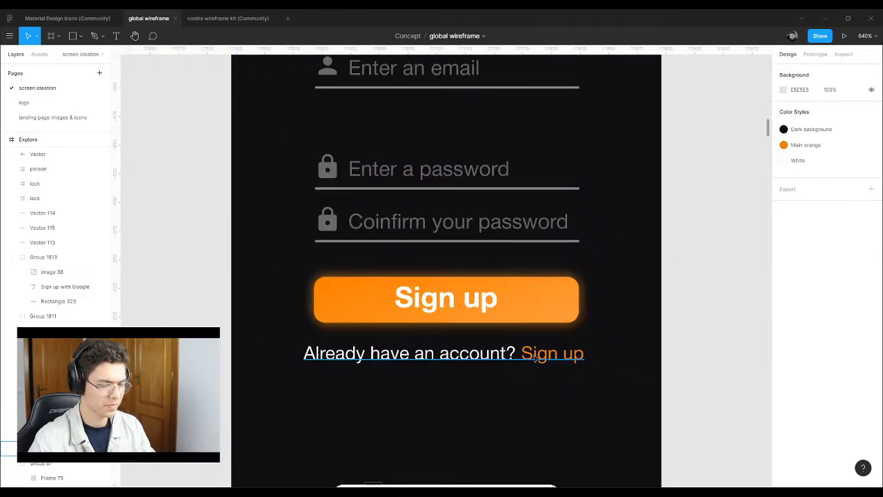
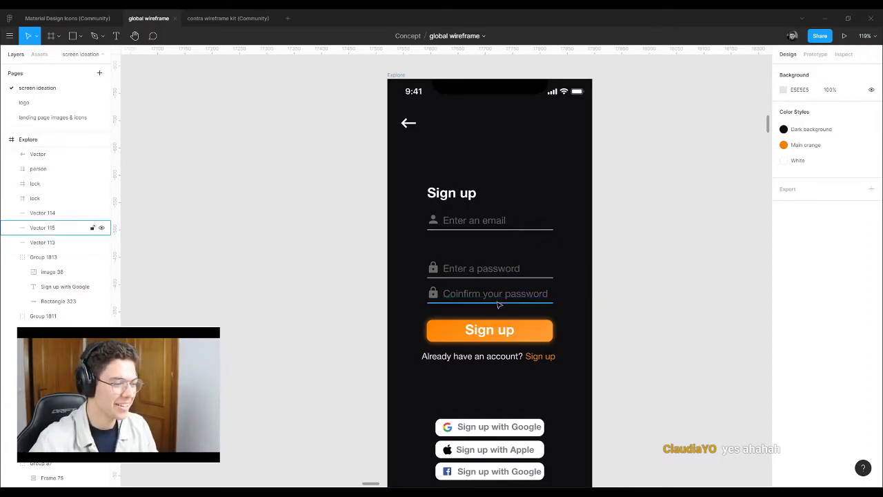
Step: Check the existing-account link text and its right edge against the Sign up button
scroll(503, 282, "down", 5)
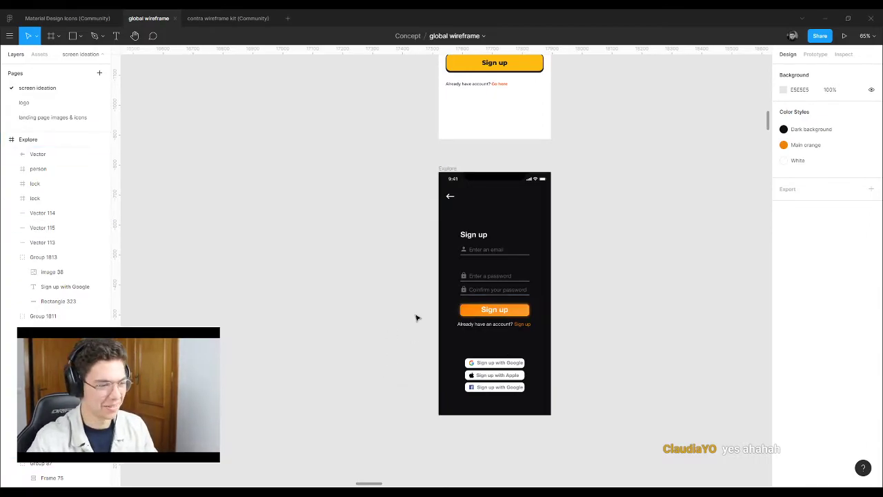
scroll(502, 249, "up", 1)
scroll(489, 311, "up", 5)
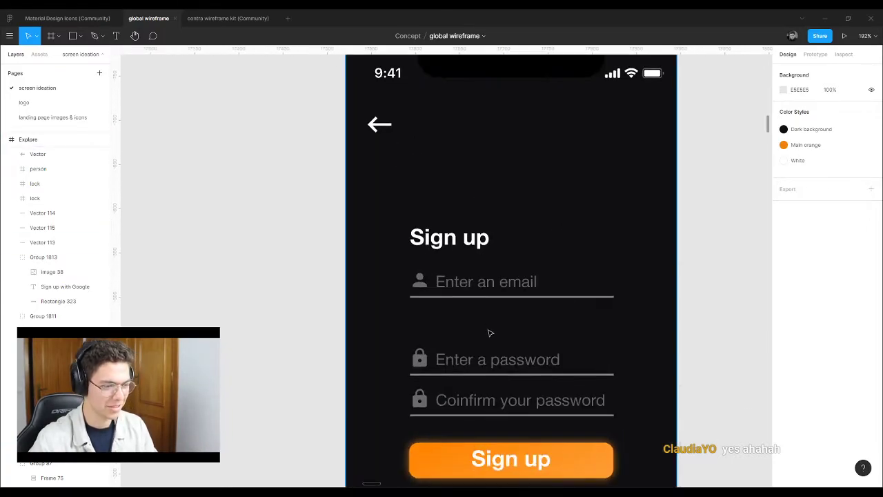
scroll(435, 321, "down", 2)
scroll(433, 321, "down", 4)
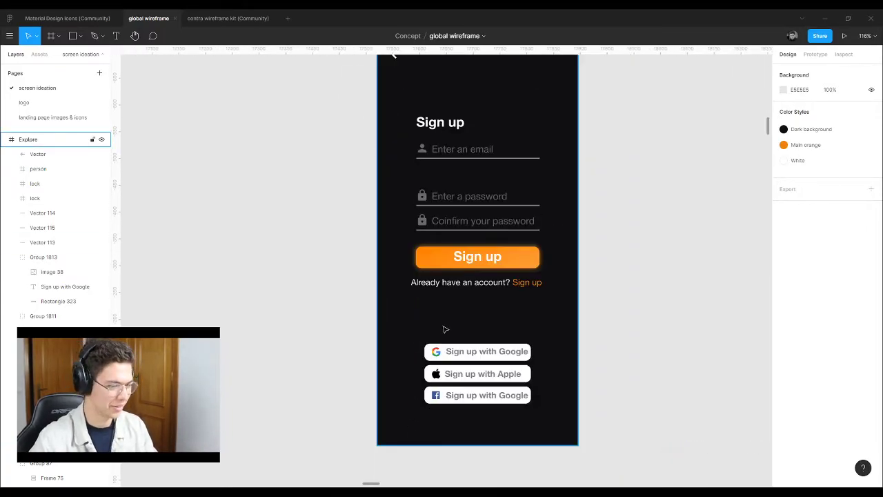
left_click(490, 287)
scroll(558, 286, "up", 5)
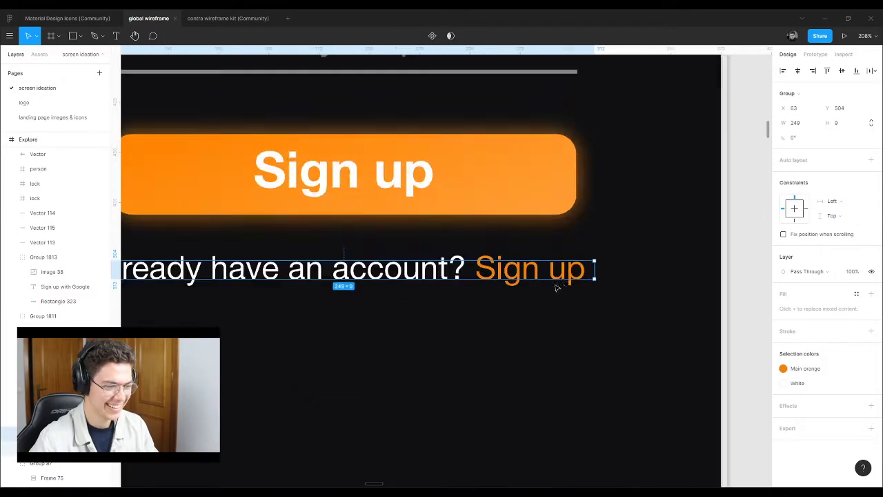
double_click(586, 276)
left_click(585, 272)
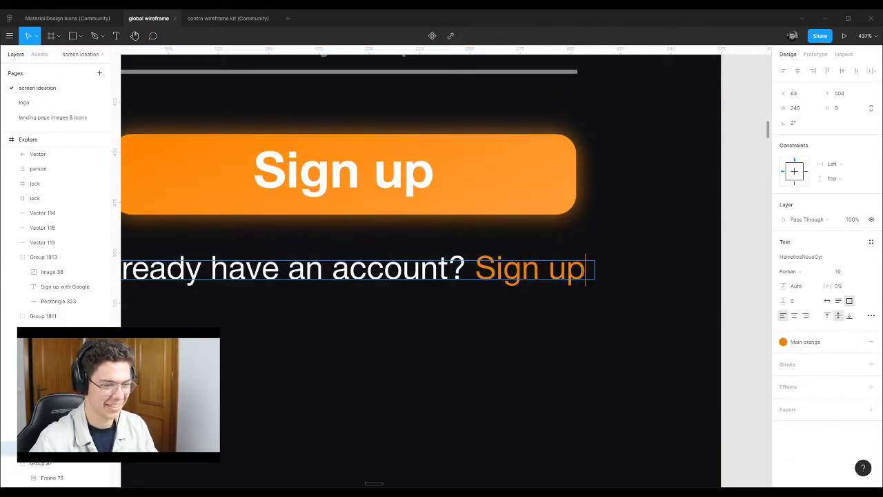
scroll(588, 268, "down", 5)
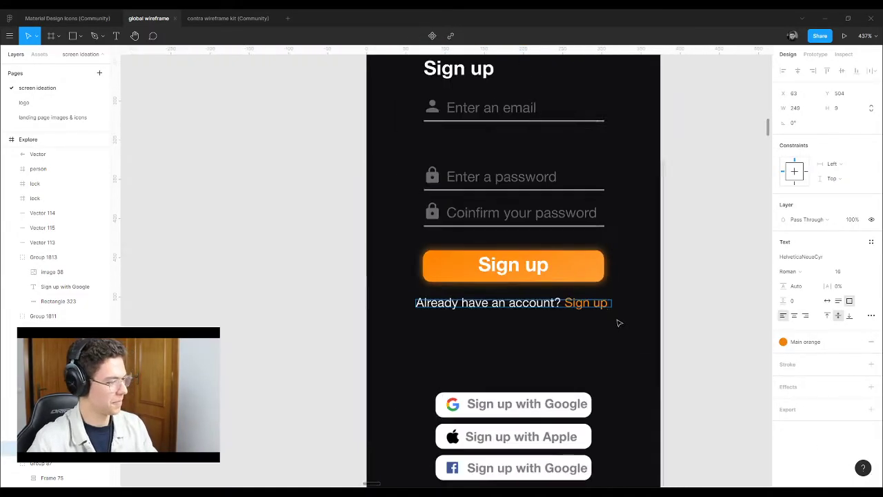
key("Escape")
key("Escape")
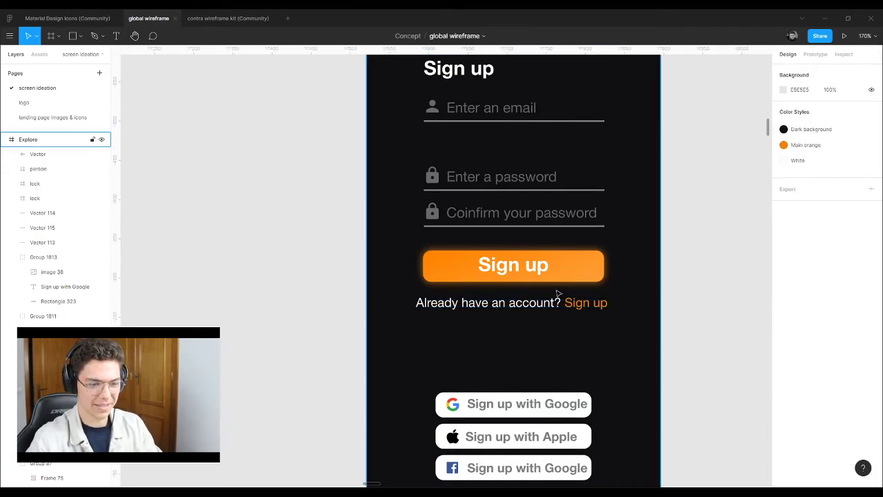
Step: Ungroup the existing-account link text and centre-align it within its text box
left_click(558, 301)
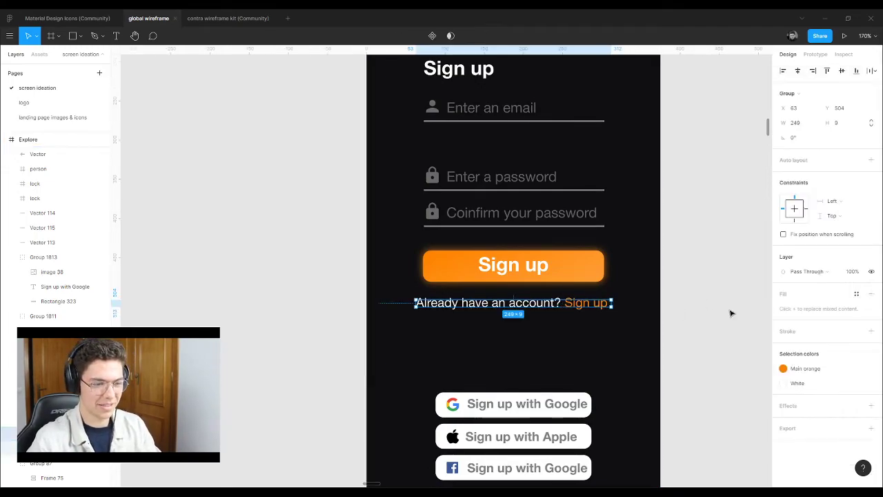
double_click(593, 305)
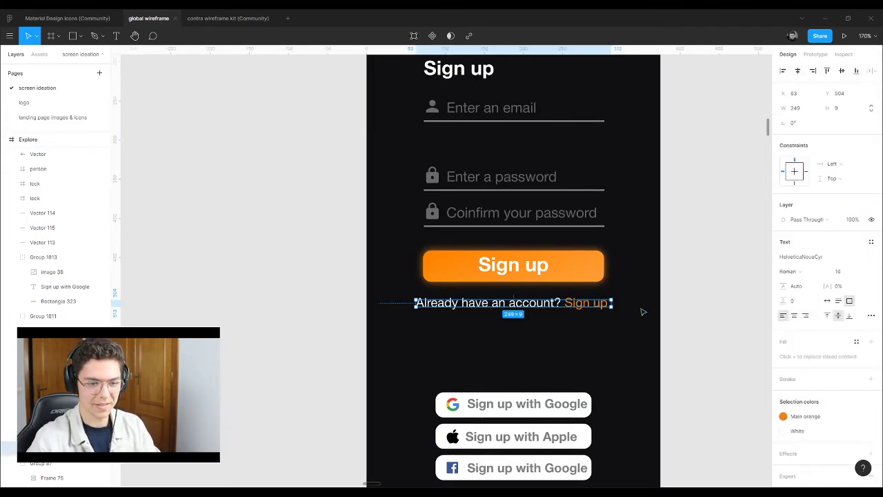
left_click(713, 278)
left_click(585, 304)
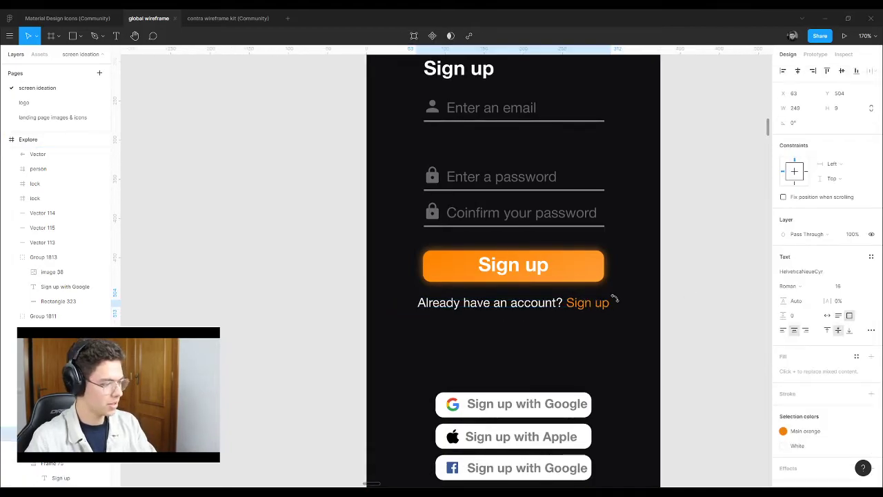
left_click(537, 322)
Step: Move the Sign up button and the account link together slightly down, away from the confirm-password field
scroll(494, 338, "down", 1)
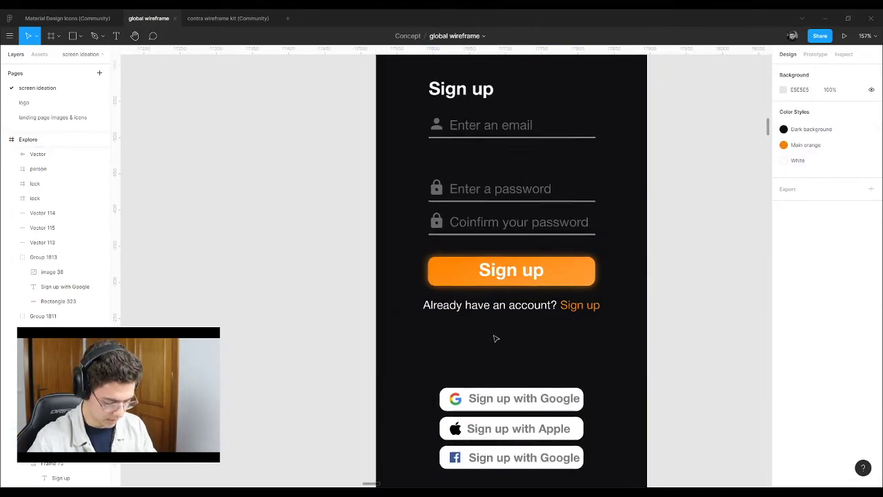
scroll(495, 339, "down", 1)
scroll(494, 338, "up", 3)
left_click_drag(736, 327, 460, 262)
left_click_drag(562, 267, 563, 292)
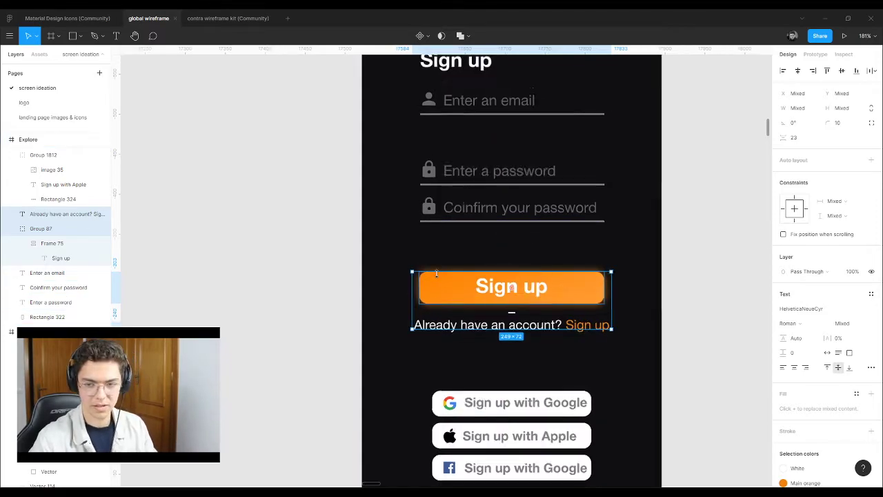
Step: Move the Sign up title up and place a duplicate of it directly beneath, above the email field
scroll(436, 274, "down", 10)
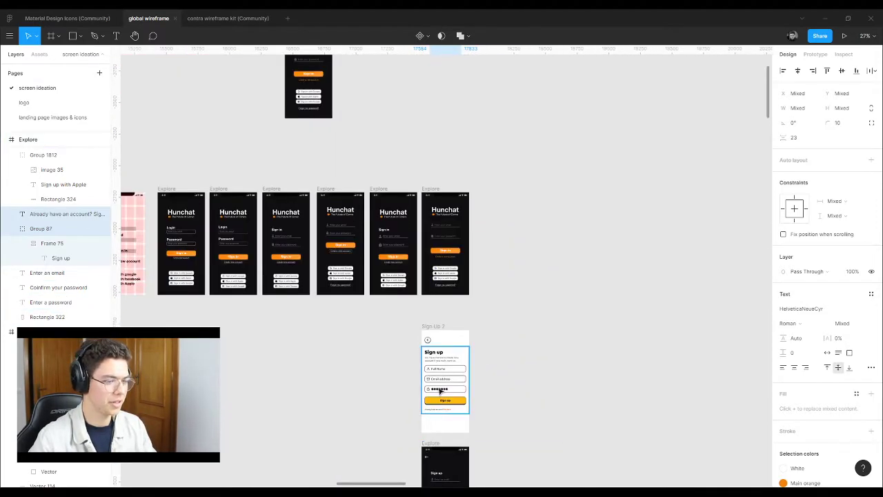
scroll(441, 383, "up", 8)
scroll(436, 399, "down", 2)
scroll(435, 394, "down", 5)
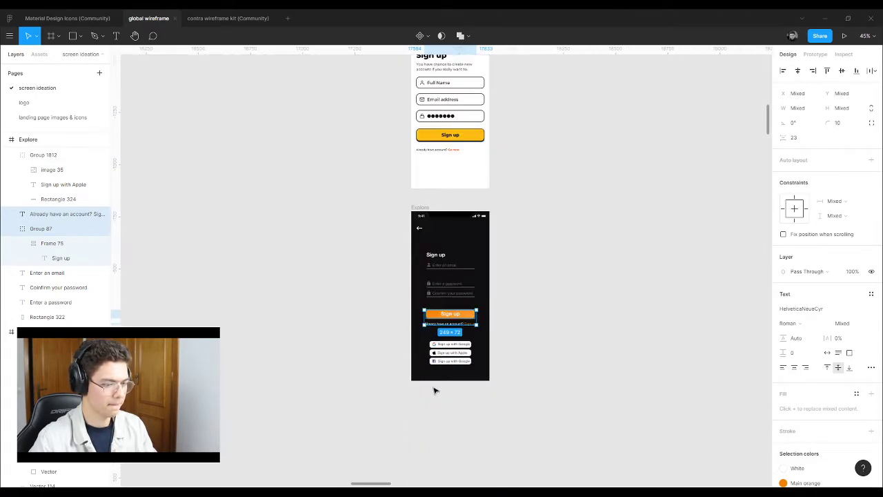
scroll(441, 254, "up", 8)
left_click(421, 255)
left_click_drag(424, 231, 419, 253)
double_click(417, 254)
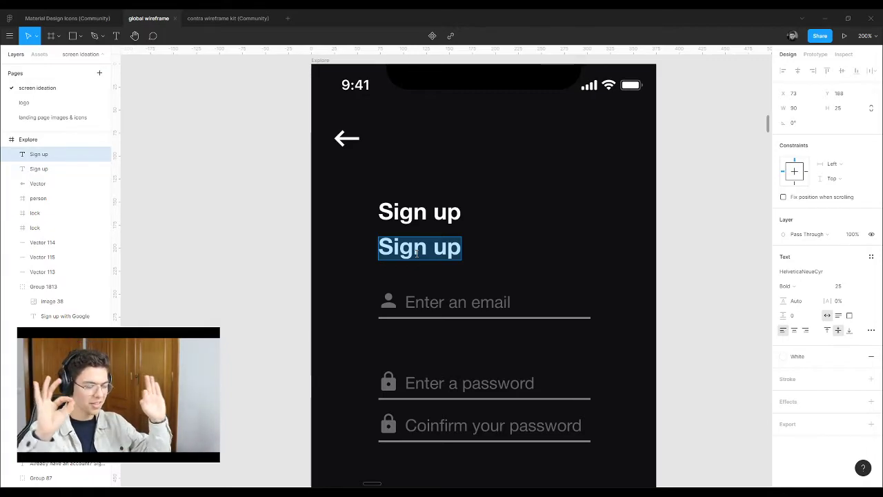
Step: Replace the duplicated title's text with "Join the future of online conversations"
left_click(441, 215)
left_click(437, 250)
triple_click(437, 251)
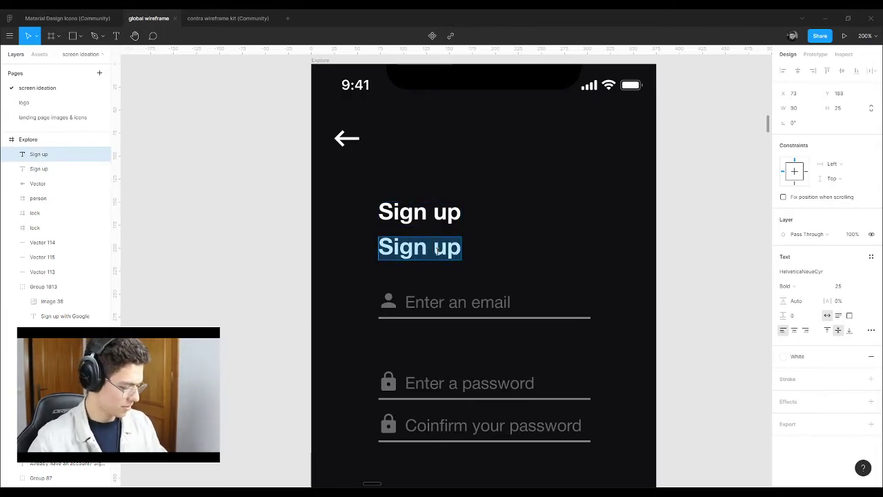
key("BackSpace")
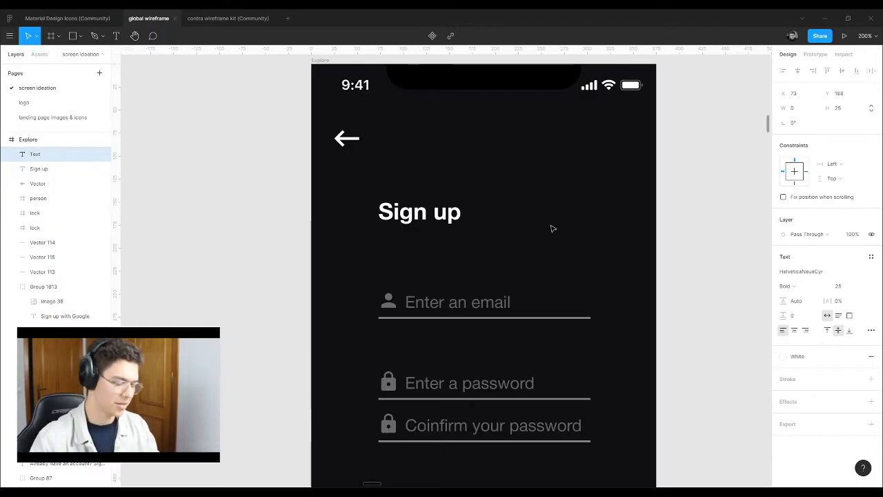
type("Joi")
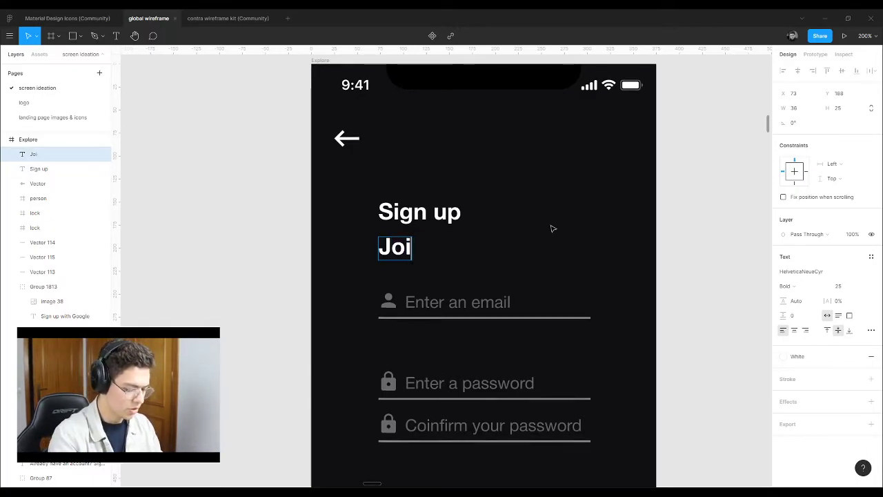
type("n the future")
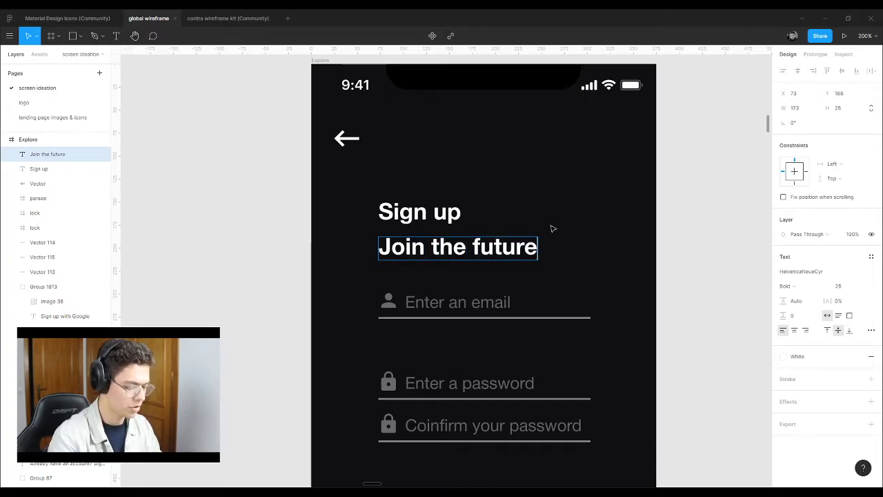
type(" of ")
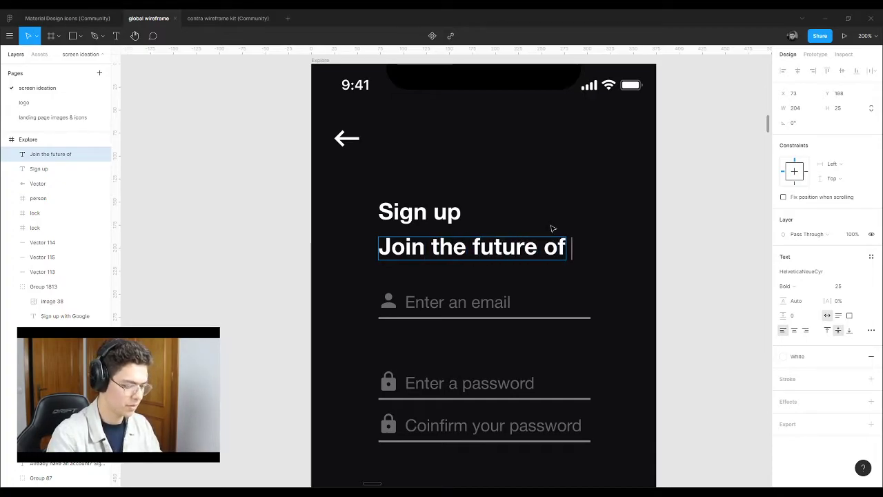
type("conversations")
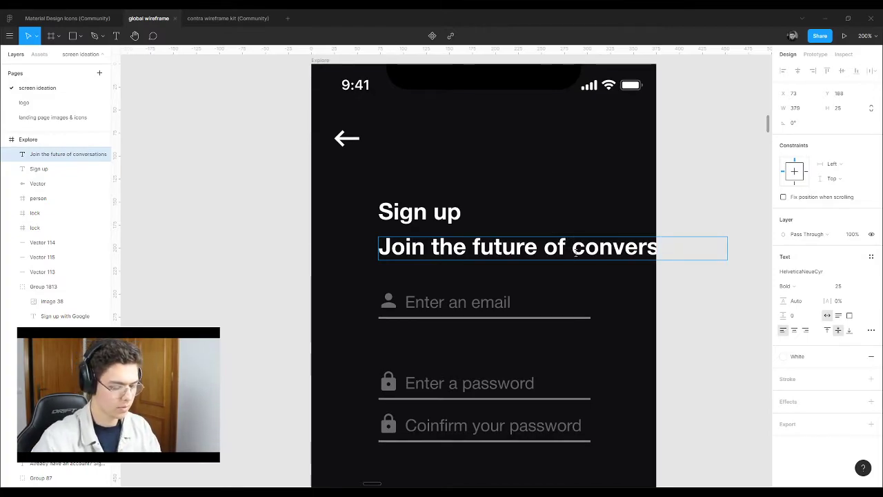
type("online c")
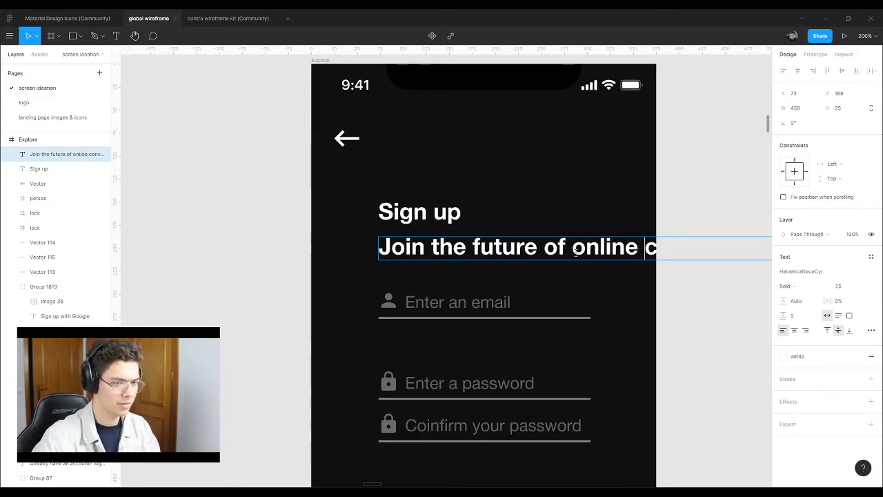
key("Escape")
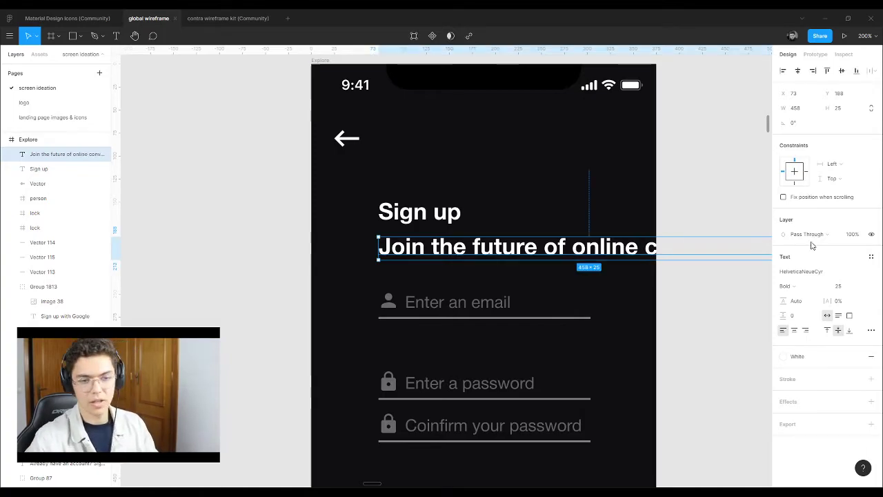
Step: Set the subtitle's font size to 18 and its weight to Roman
left_click(863, 287)
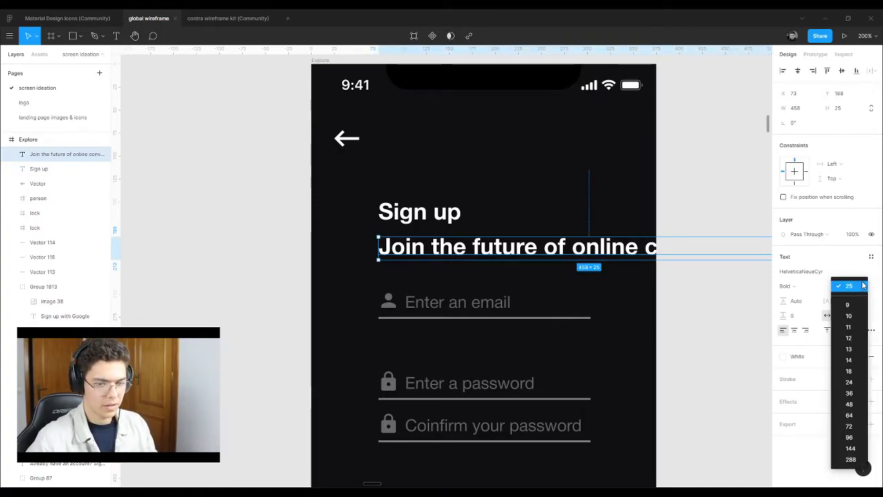
left_click(851, 381)
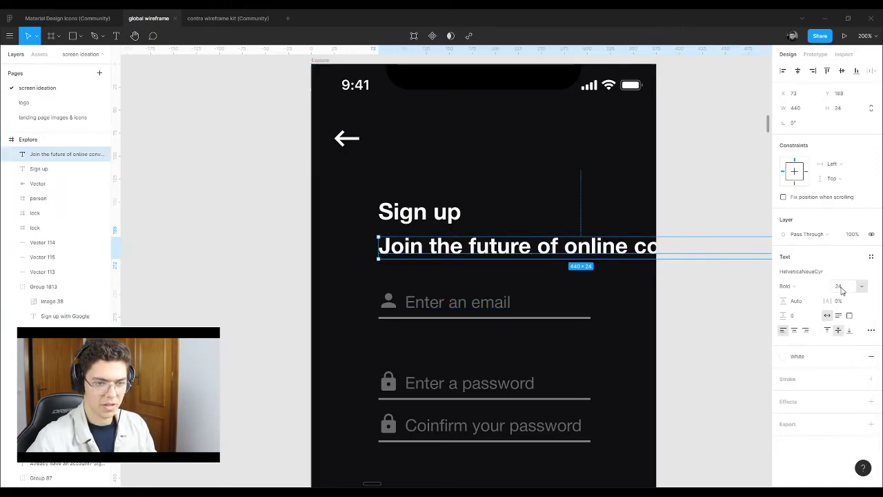
left_click(866, 288)
left_click(855, 275)
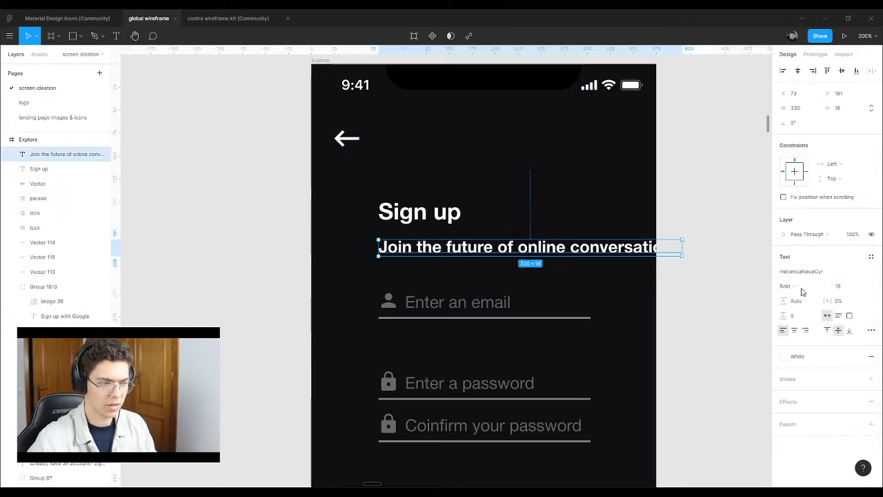
left_click(826, 287)
left_click(825, 276)
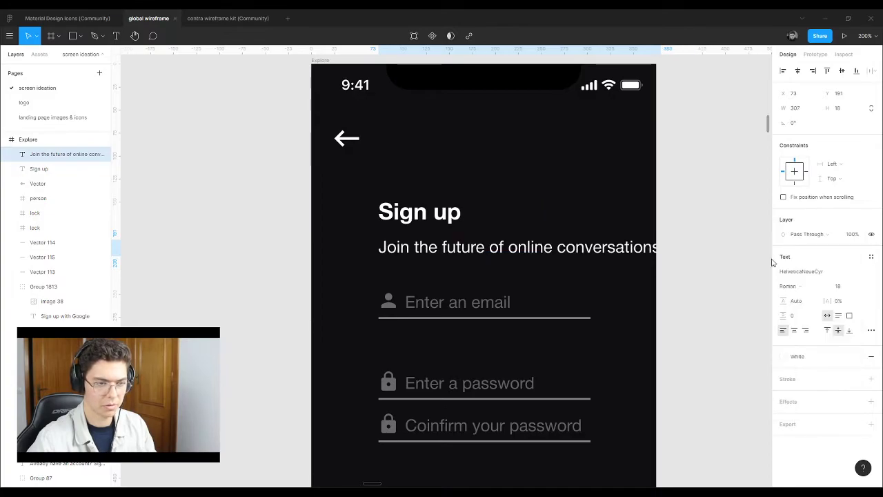
Step: Break the subtitle onto a second line before "conversations" and end it with a full stop
double_click(562, 248)
left_click(558, 249)
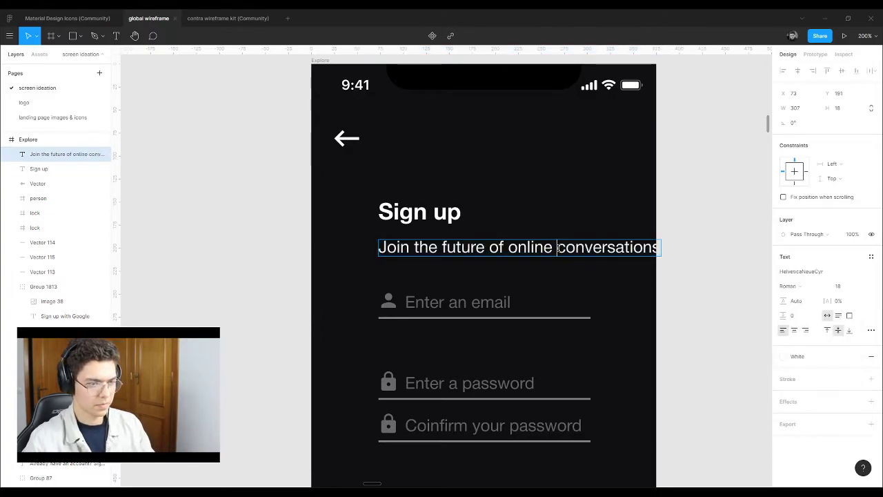
key("Return")
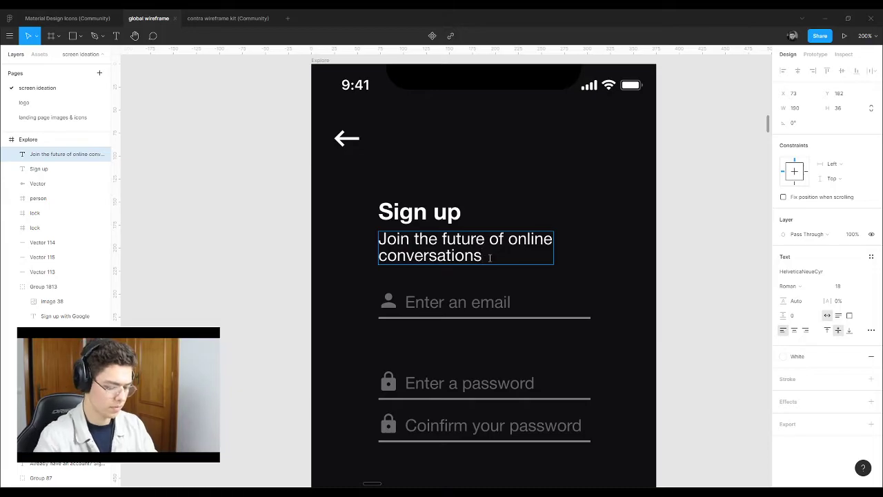
key("Escape")
left_click(660, 217)
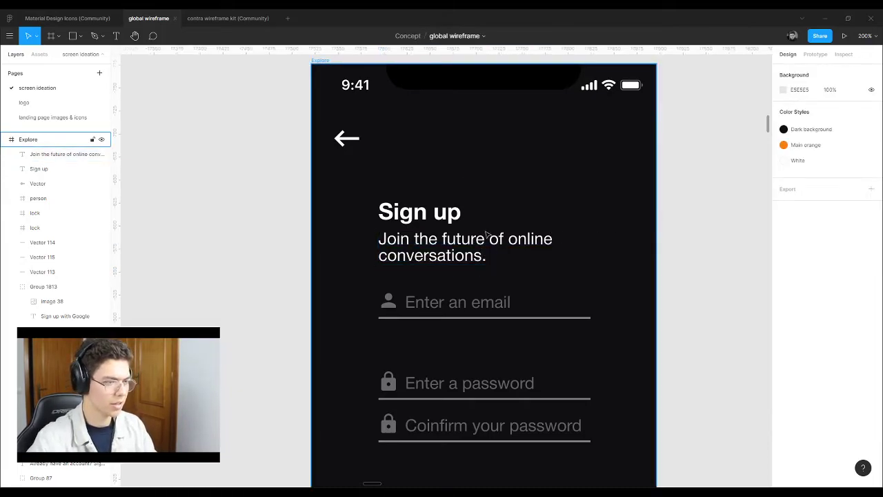
Step: Move the Sign up title and its subtitle up together to leave more space above the email field
left_click(430, 220)
left_click(421, 243, "shift")
left_click_drag(414, 220, 415, 193)
left_click(404, 256)
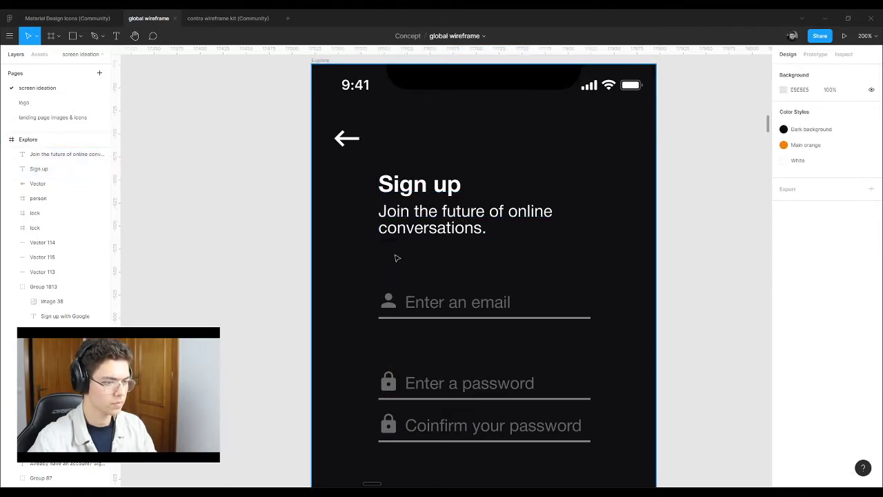
Step: Show the Explore frame's row and column layout grids
scroll(394, 252, "down", 4)
left_click(353, 140)
left_click(353, 140)
left_click(856, 212)
left_click(857, 227)
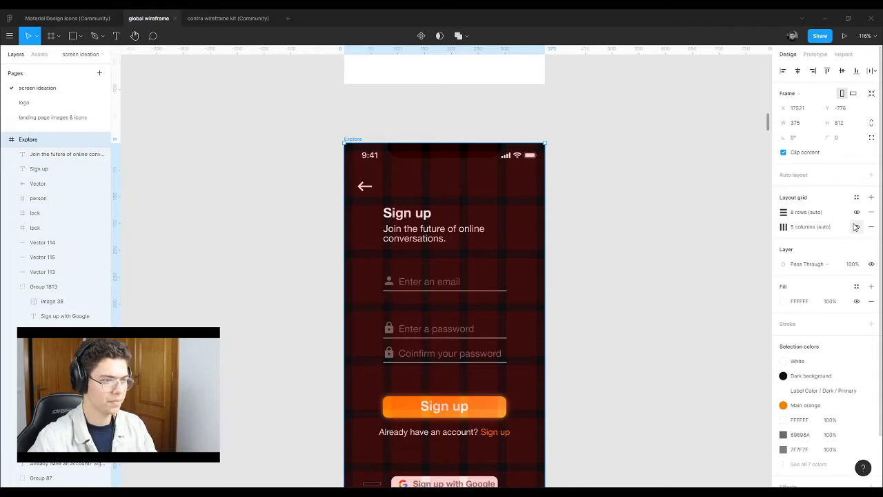
Step: Nudge the title and subtitle together slightly higher against the layout grid rows
scroll(418, 263, "up", 5)
left_click(410, 204)
left_click(397, 164, "shift")
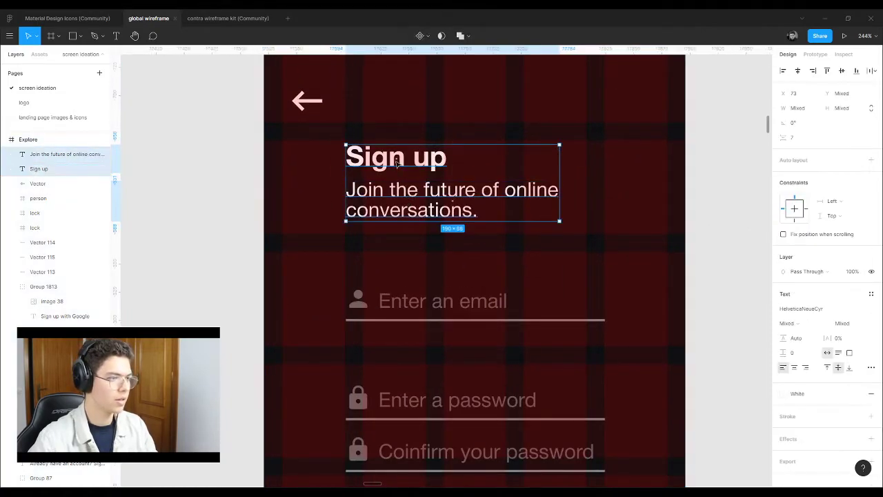
left_click_drag(380, 165, 380, 158)
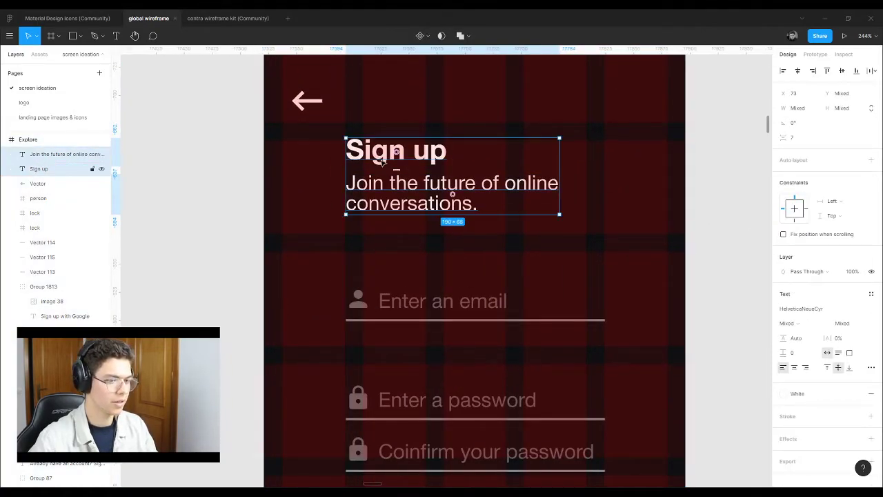
Step: Resize the underline below the email field to start at X 72 with a width of 231, matching the grid columns
left_click(410, 319)
scroll(375, 329, "up", 6)
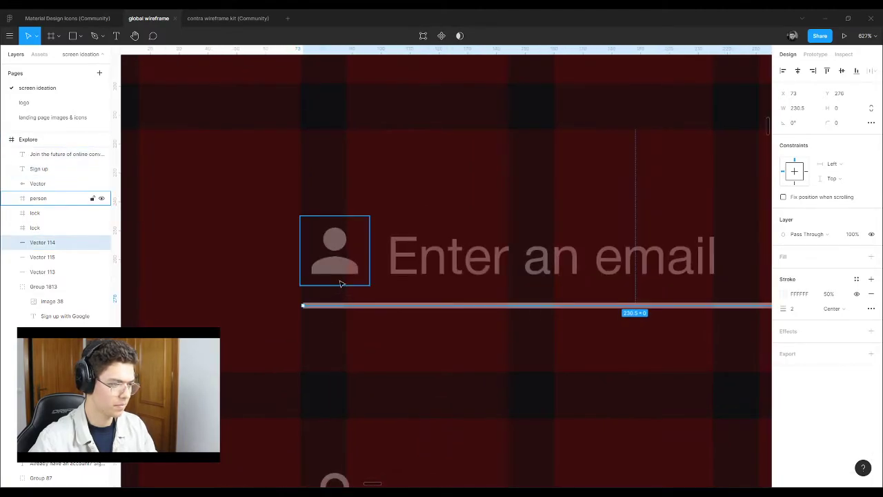
left_click_drag(300, 304, 293, 304)
scroll(444, 325, "down", 5)
scroll(492, 282, "up", 4)
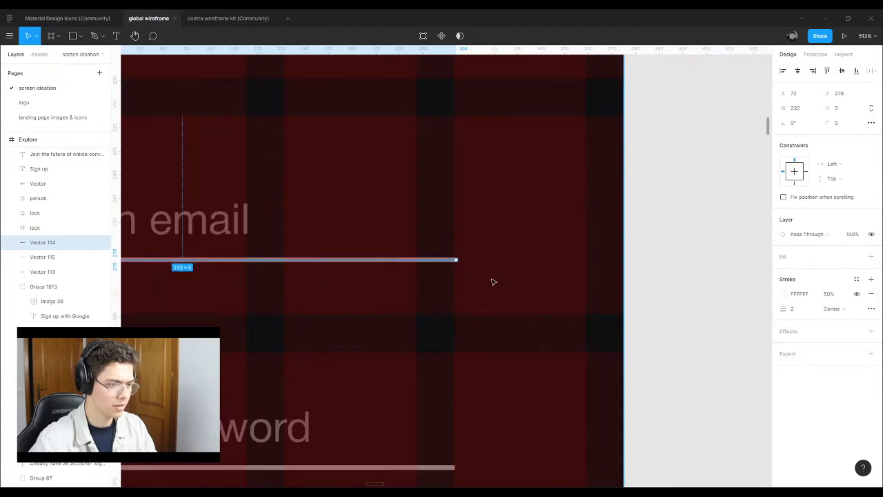
scroll(476, 271, "up", 4)
left_click_drag(420, 241, 411, 240)
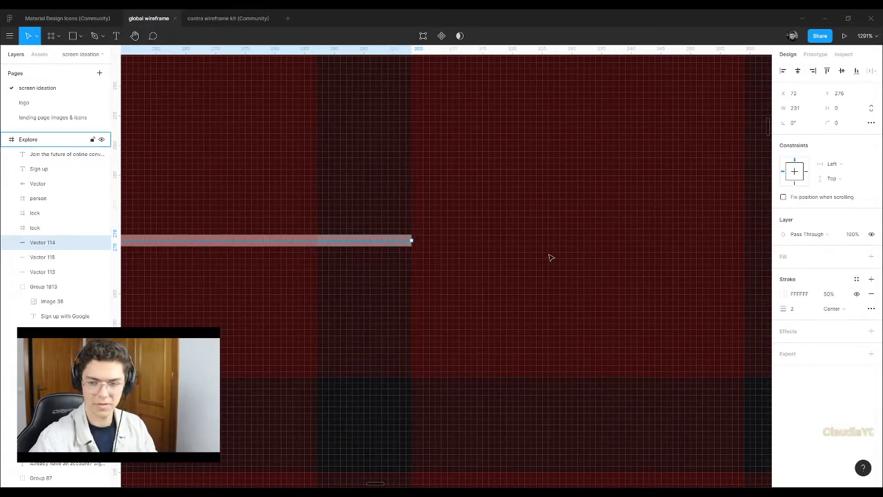
scroll(627, 275, "down", 1)
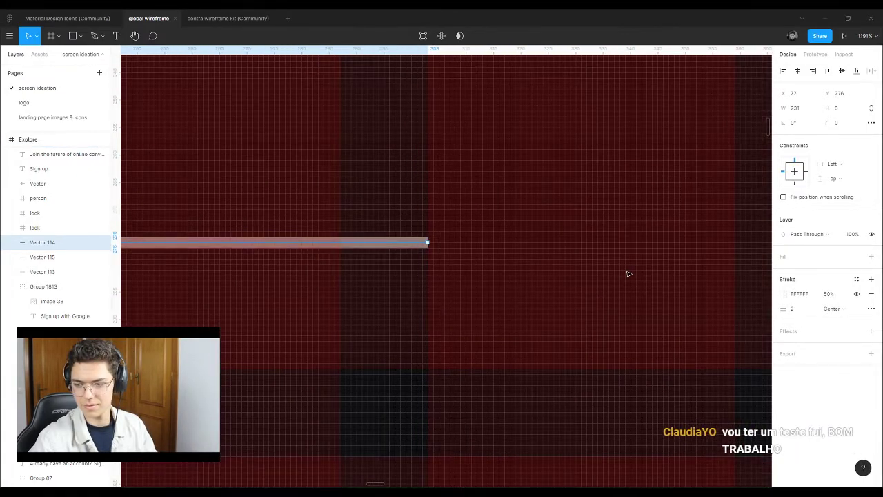
scroll(628, 274, "down", 10)
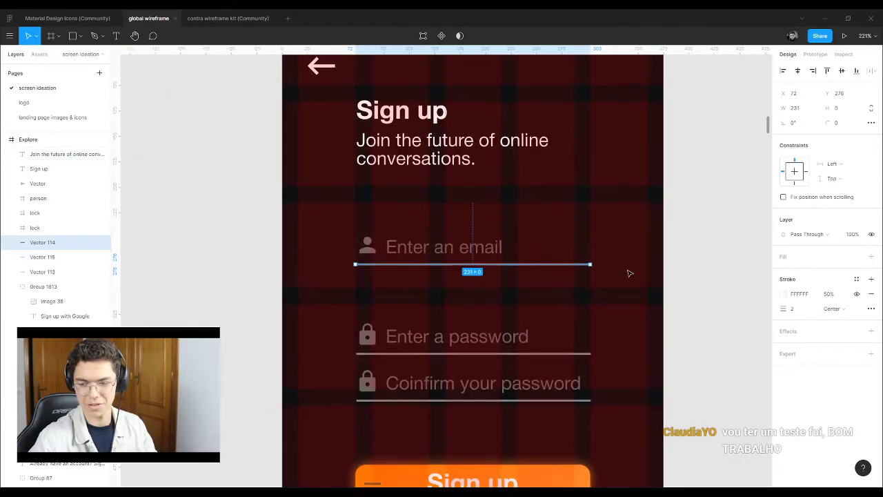
scroll(630, 274, "down", 2)
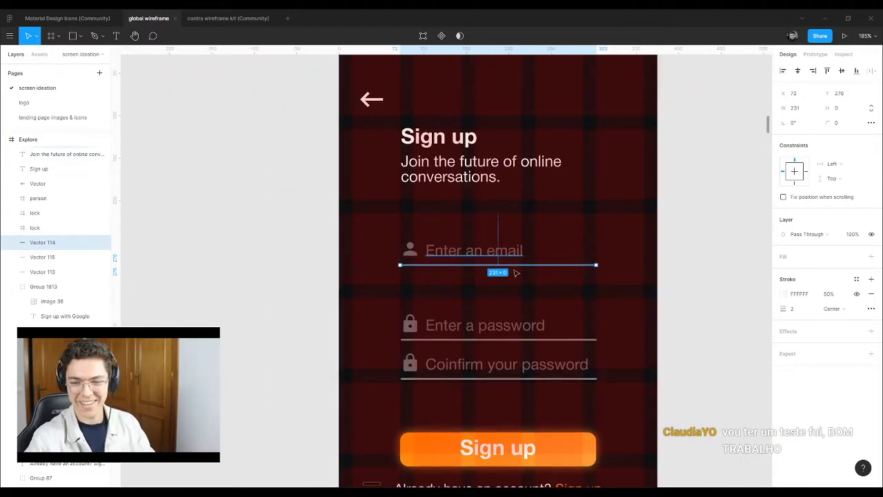
Step: Try moving the person icon and email placeholder together down closer to their underline
scroll(432, 265, "up", 8)
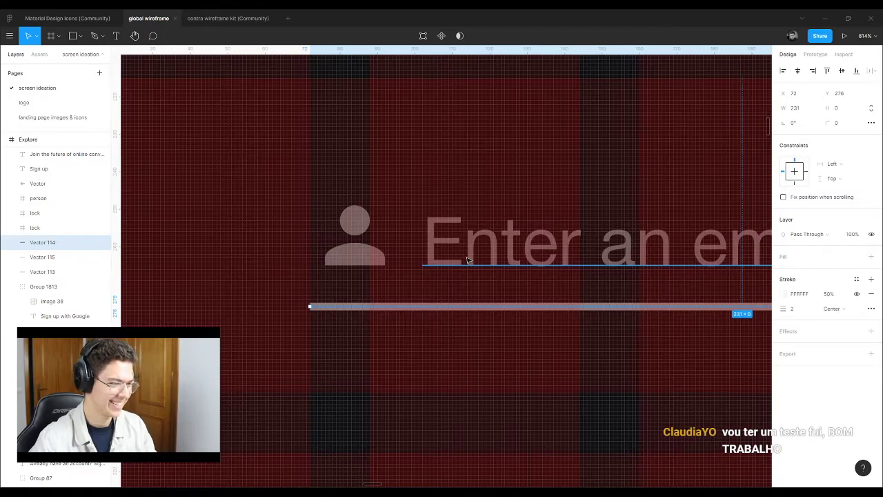
left_click(467, 261)
left_click(354, 242, "shift")
left_click_drag(492, 254, 494, 273)
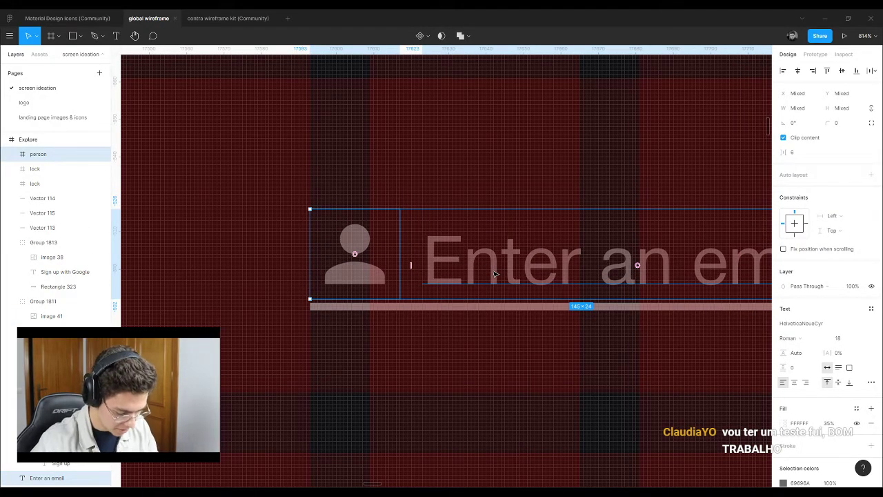
key("ctrl+z")
scroll(395, 243, "down", 5)
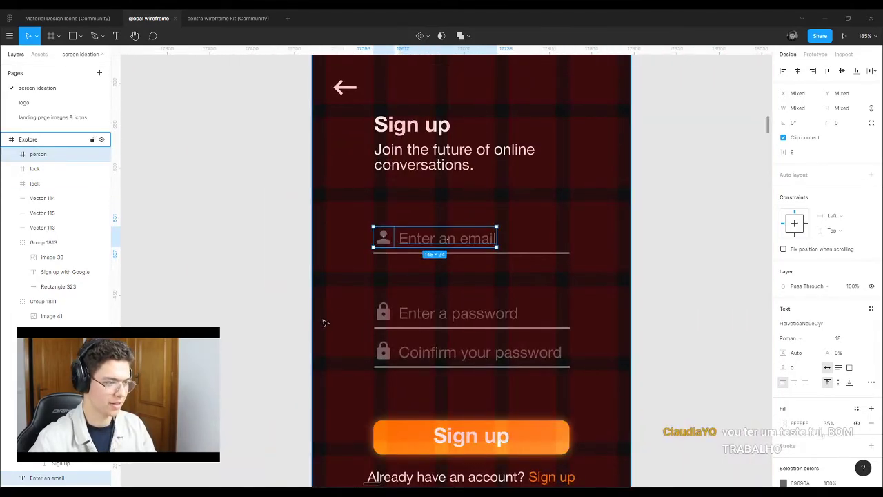
Step: Extend the password and confirm-password underlines together to X 72 with a width of 231, matching the grid columns
scroll(369, 319, "up", 5)
left_click(369, 318)
scroll(367, 320, "down", 3)
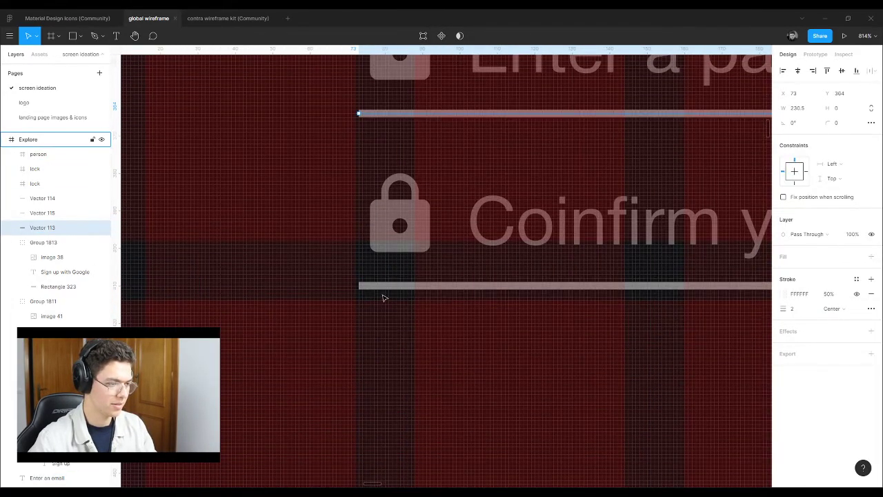
left_click(361, 288, "shift")
scroll(359, 291, "up", 3)
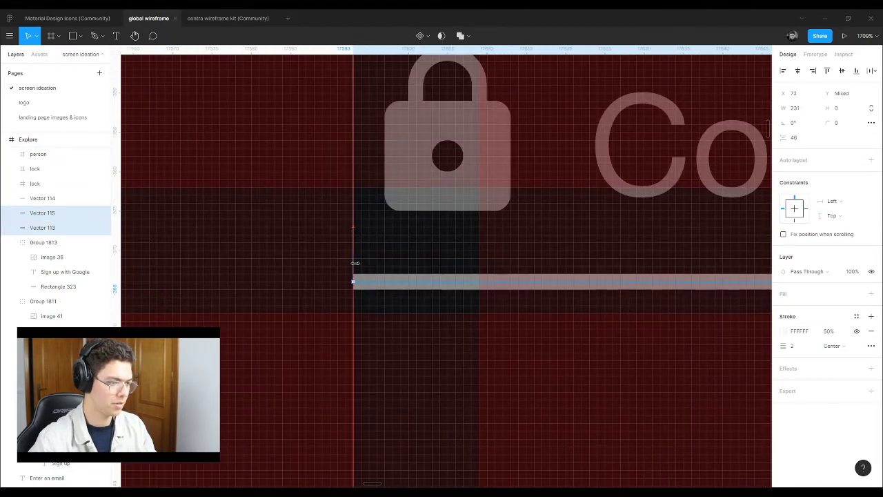
scroll(296, 258, "down", 6)
scroll(610, 235, "up", 2)
scroll(561, 240, "up", 2)
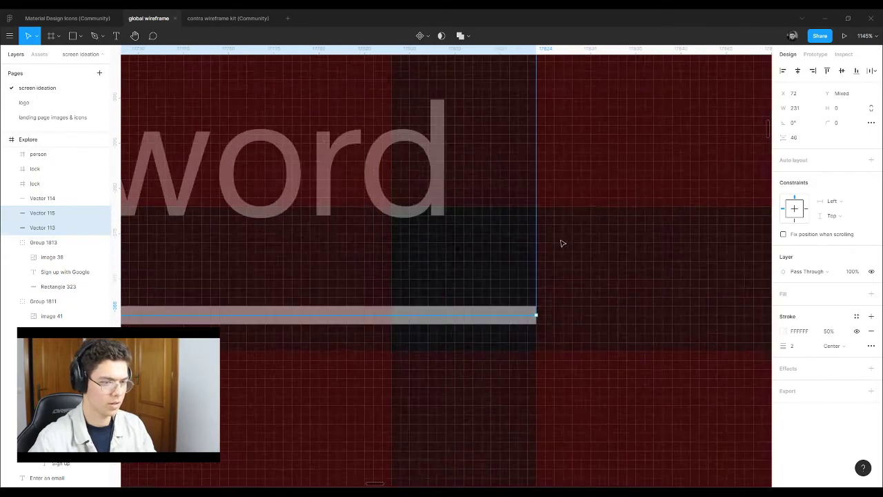
scroll(558, 269, "down", 4)
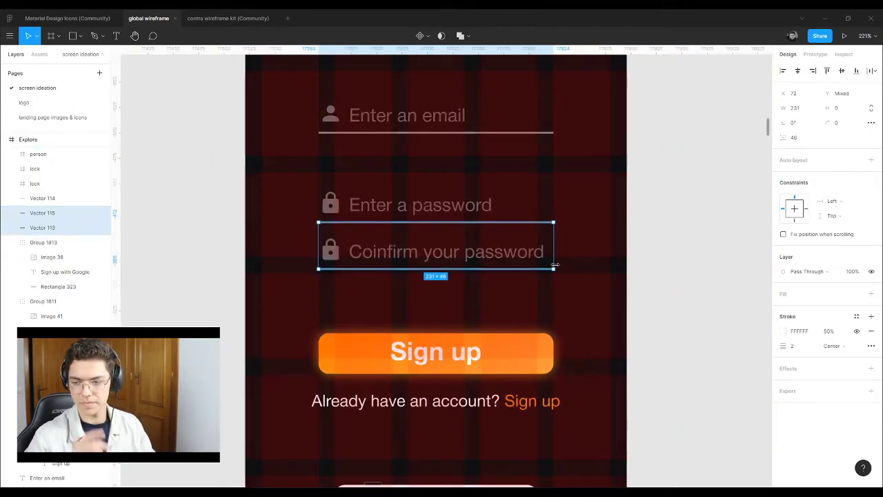
Step: Move the password field's lock icon, placeholder and underline up together to widen the gap above the confirm-password field
left_click(636, 235)
left_click(334, 206)
left_click(373, 207, "shift")
left_click(380, 223, "shift")
left_click_drag(383, 212, 383, 203)
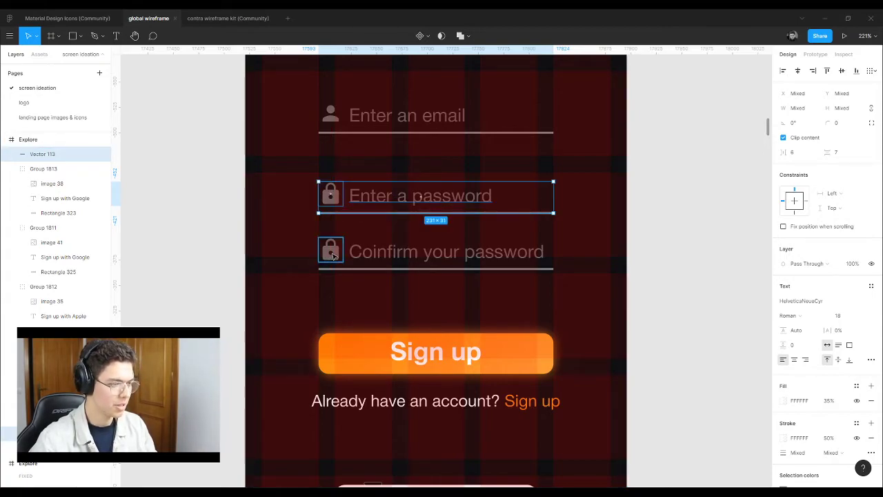
Step: Look through the lock search results in the Material Design Icons file and return to the global wireframe file
left_click(87, 19)
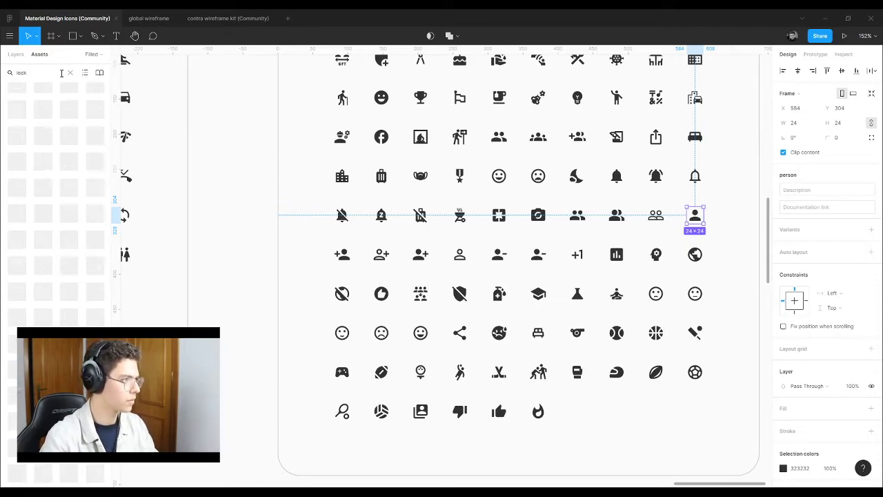
scroll(58, 228, "up", 7)
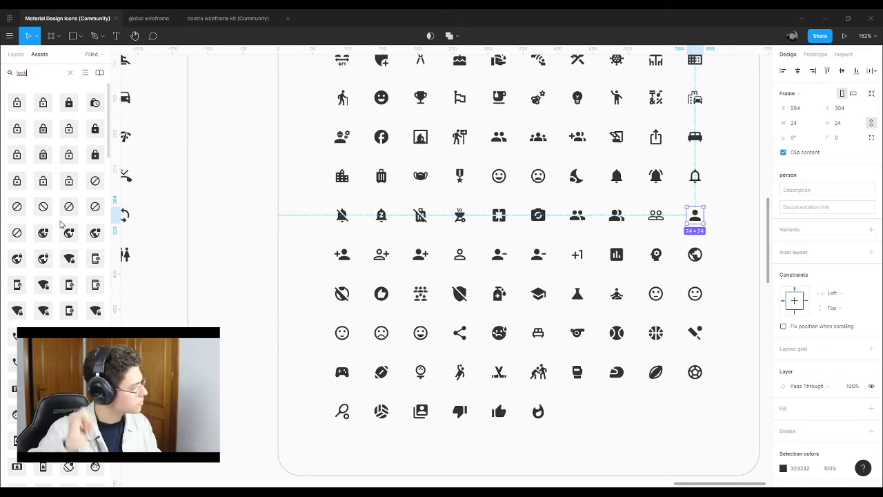
scroll(65, 224, "down", 8)
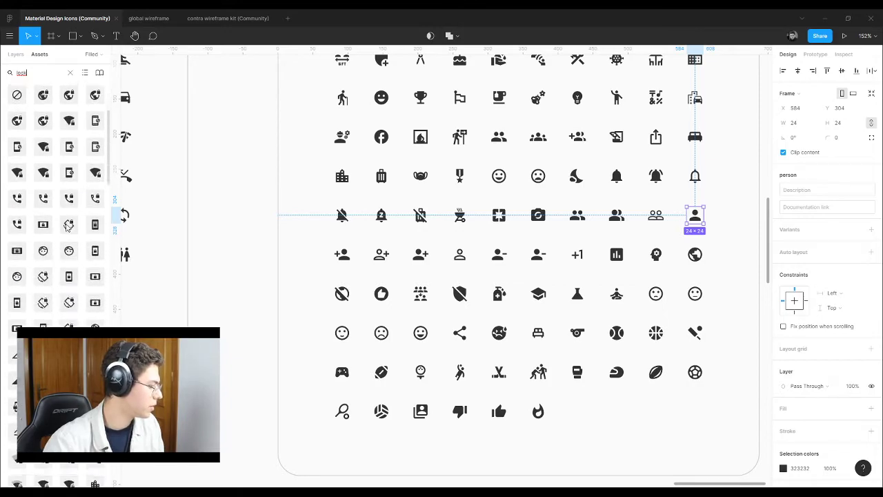
scroll(66, 227, "down", 10)
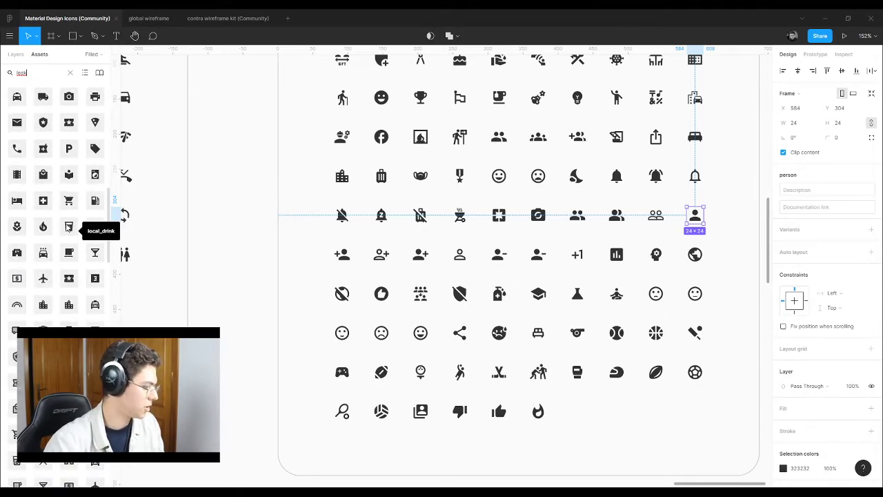
left_click(148, 20)
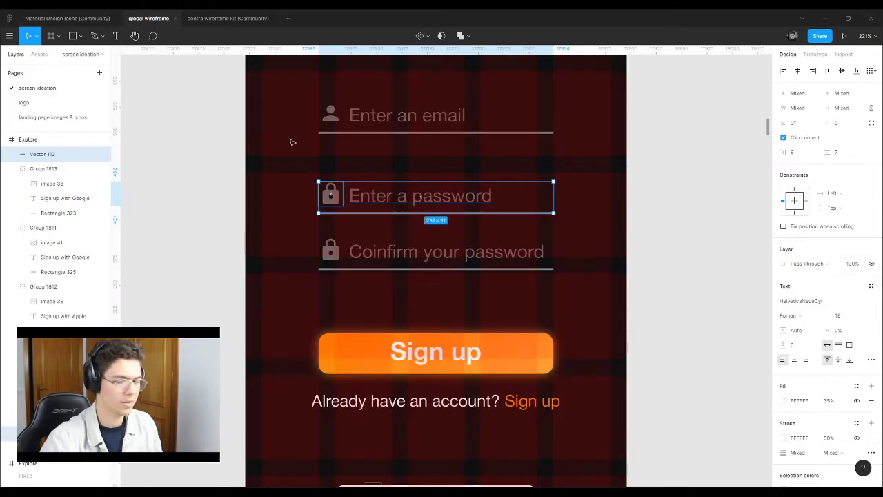
left_click(644, 256)
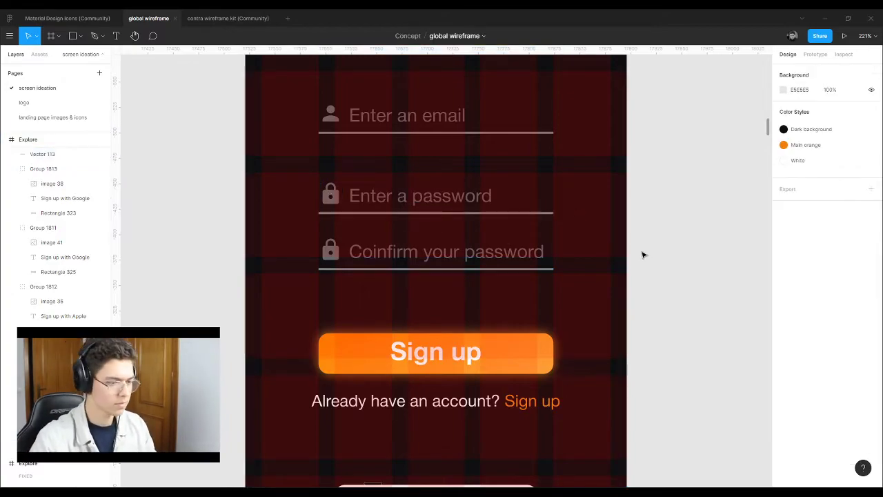
Step: Hide the Explore frame's row and column layout grids
scroll(558, 279, "down", 5)
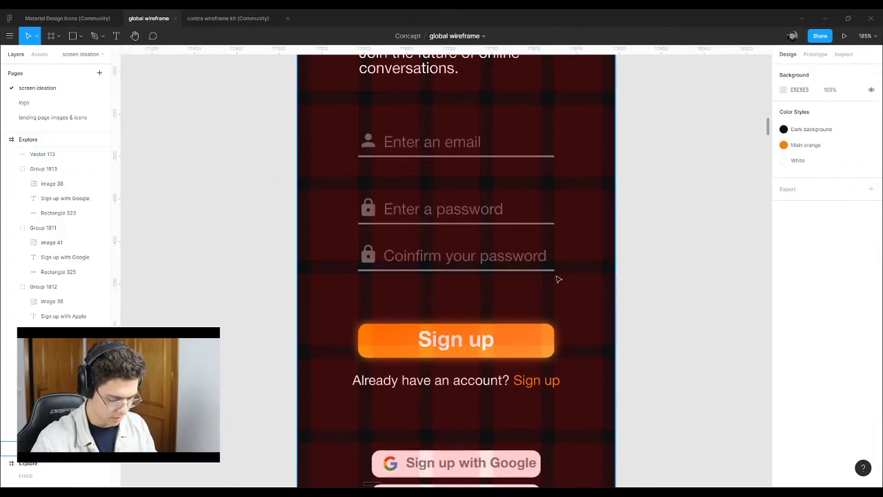
scroll(546, 276, "down", 5)
scroll(550, 311, "up", 1)
left_click(438, 116)
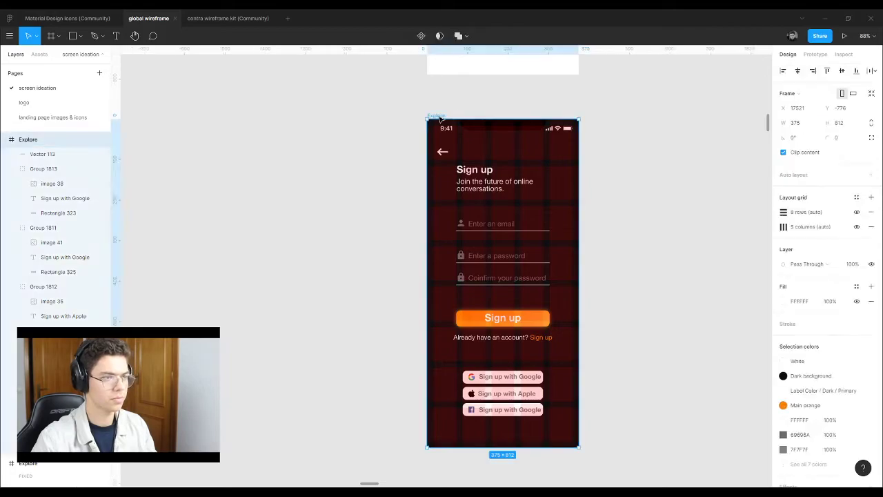
left_click(857, 227)
left_click(857, 212)
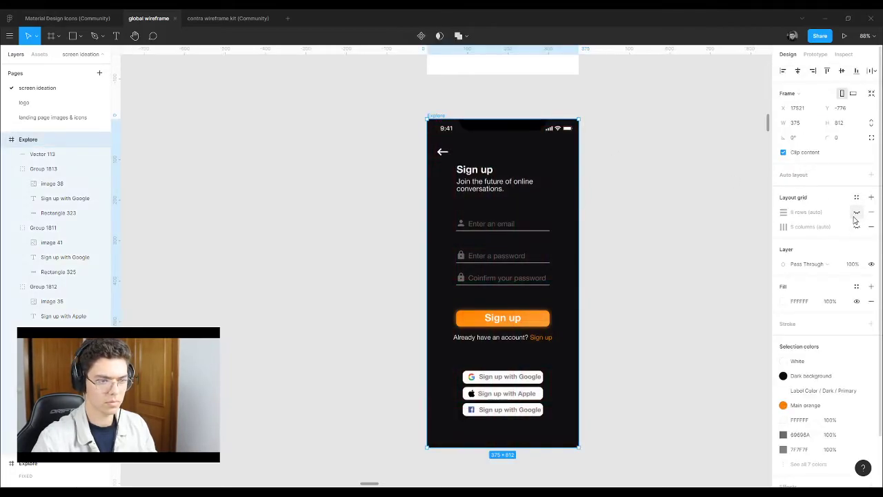
left_click(656, 276)
Step: Change the label of the button with the Facebook logo to "Sign up with Facebook"
scroll(345, 314, "down", 4)
scroll(432, 383, "up", 4)
scroll(434, 385, "up", 6)
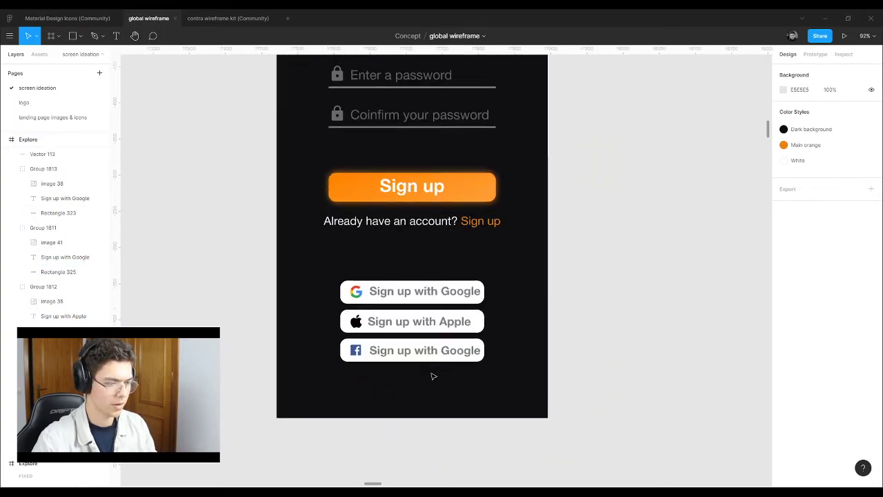
double_click(455, 343)
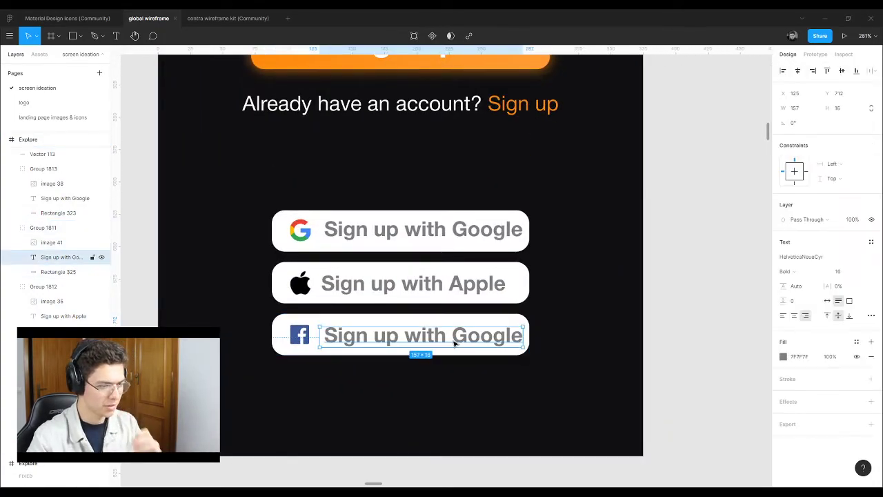
double_click(458, 340)
left_click_drag(453, 336, 529, 338)
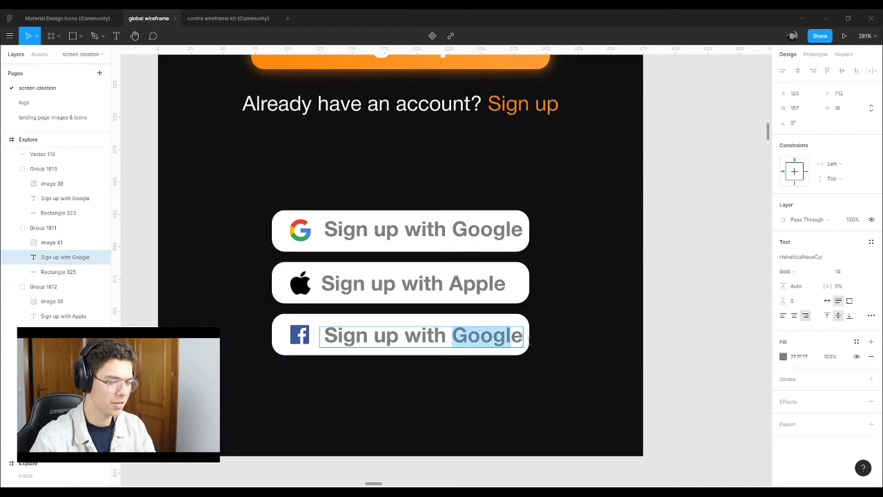
type("Fa")
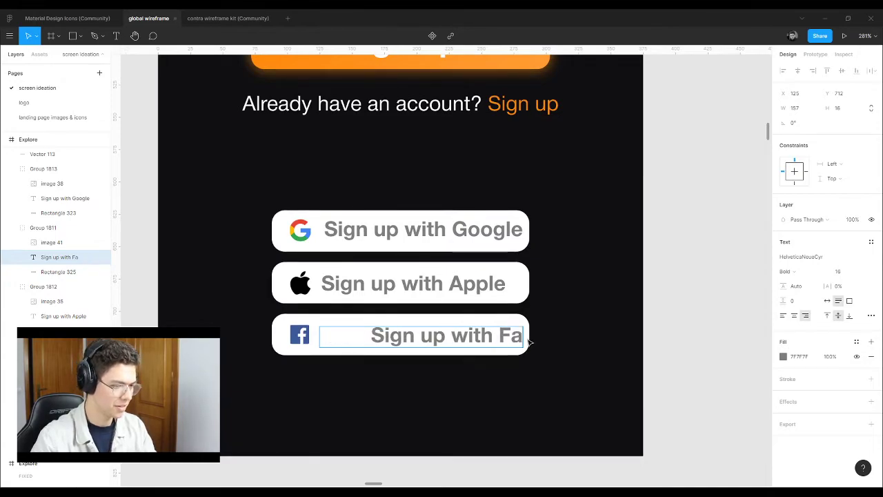
type("cebook")
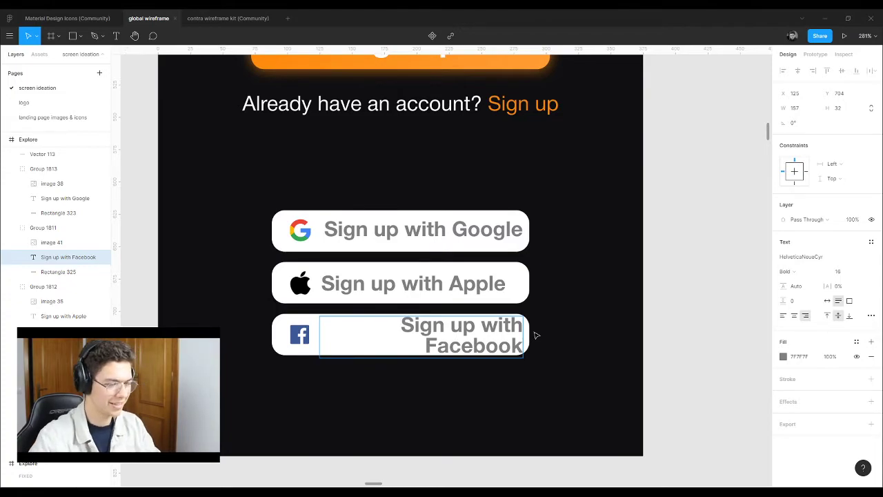
key("Escape")
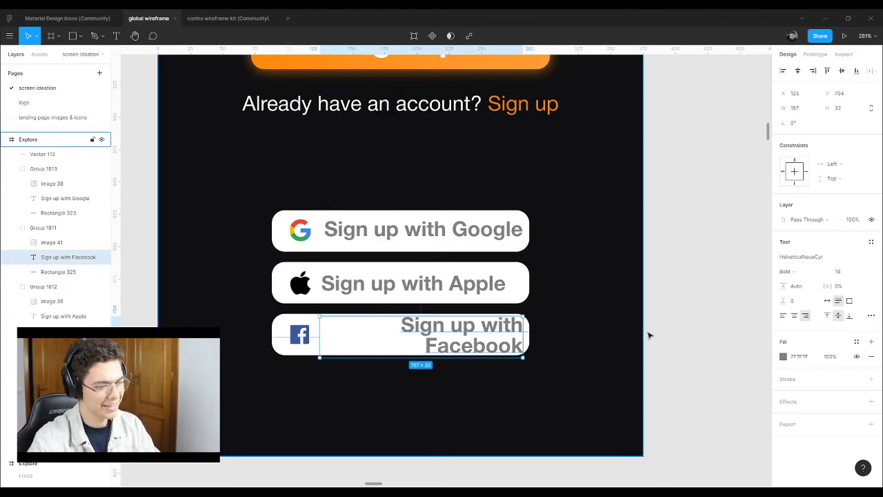
Step: Reduce the Facebook button label to font size 14 and left-align it with the Apple label above
type("14")
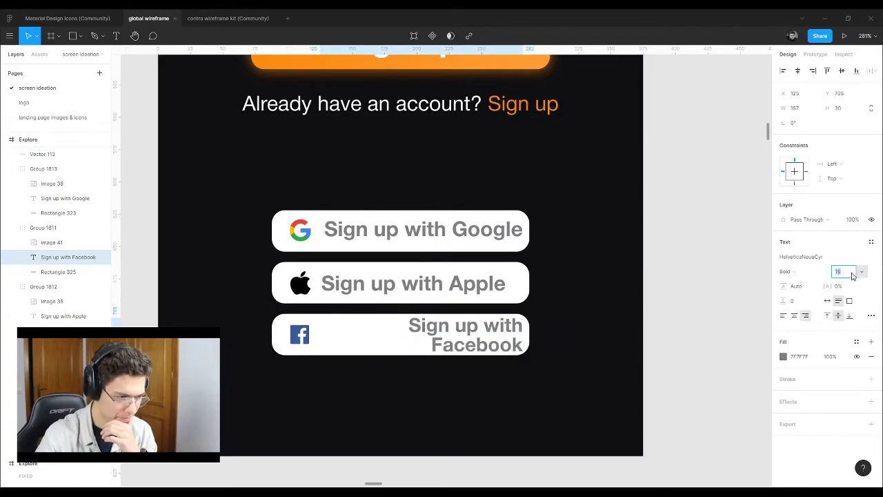
key("Return")
key("Up")
key("Down")
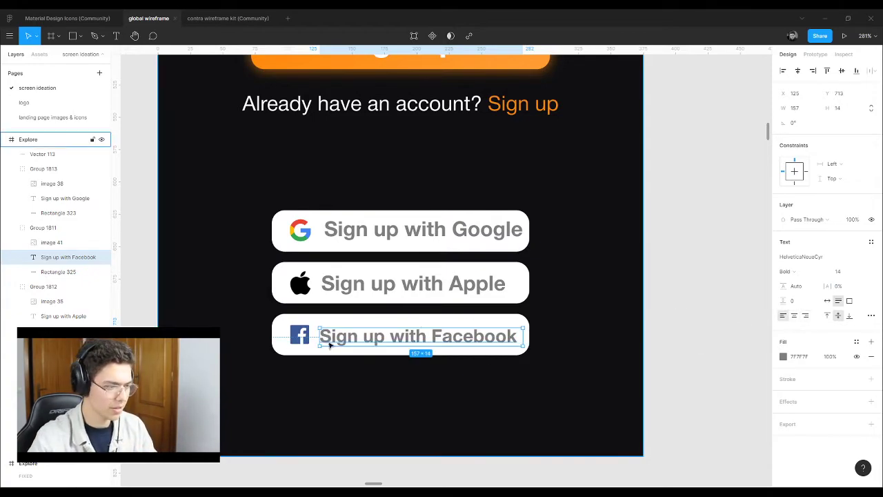
scroll(336, 338, "up", 5)
left_click_drag(335, 336, 340, 334)
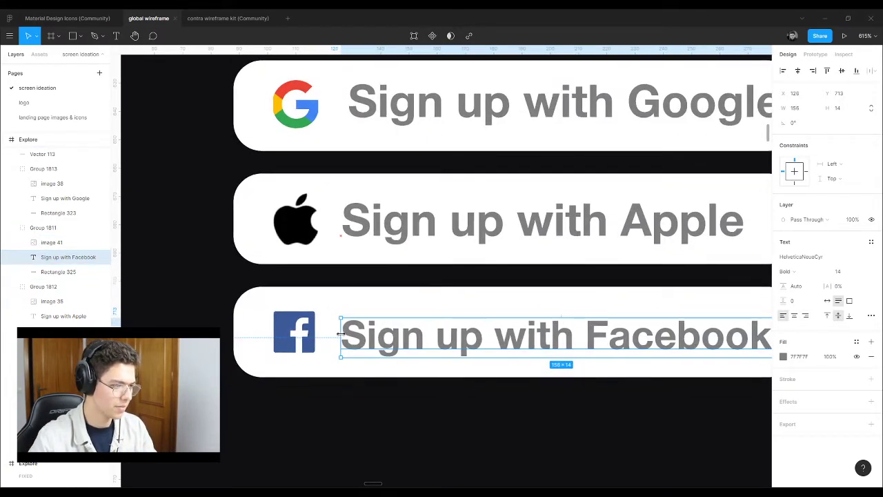
scroll(331, 334, "down", 5)
left_click(517, 325)
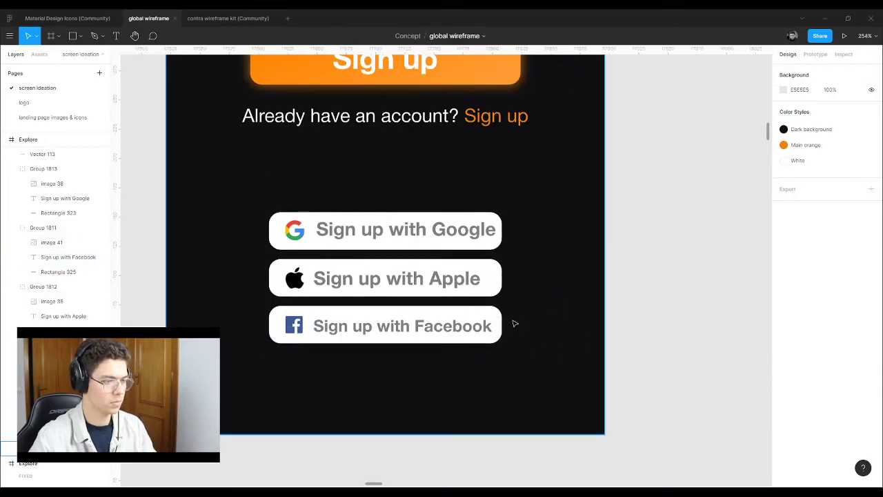
scroll(462, 296, "down", 3)
scroll(493, 363, "up", 4)
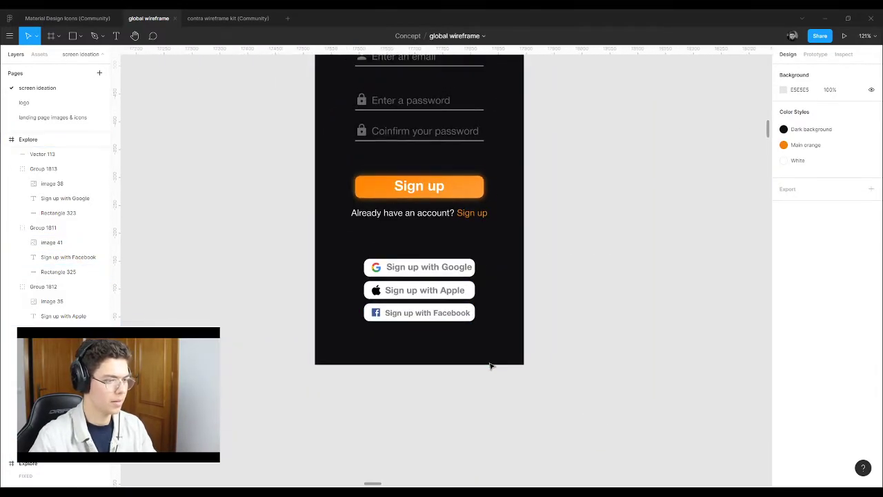
scroll(483, 369, "down", 1)
scroll(445, 379, "up", 3)
scroll(410, 396, "down", 2)
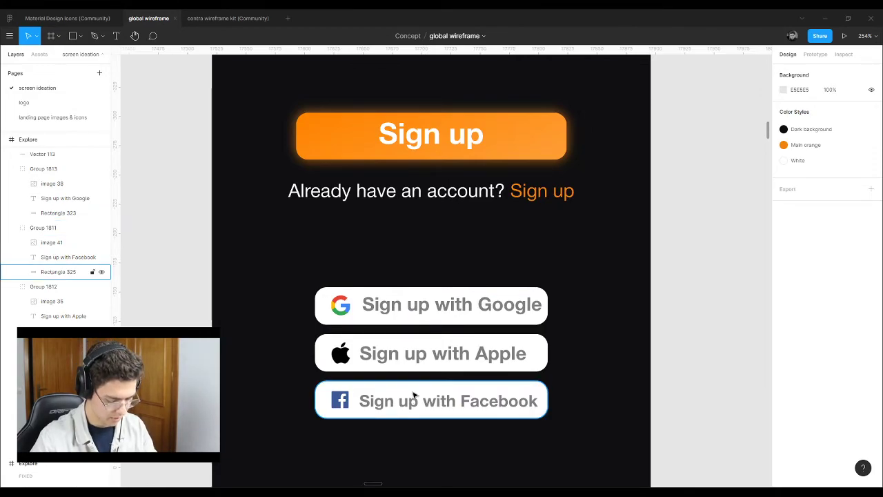
Step: Reduce the Google button label to font size 15 and left-align its text
scroll(412, 399, "down", 2)
scroll(483, 331, "up", 2)
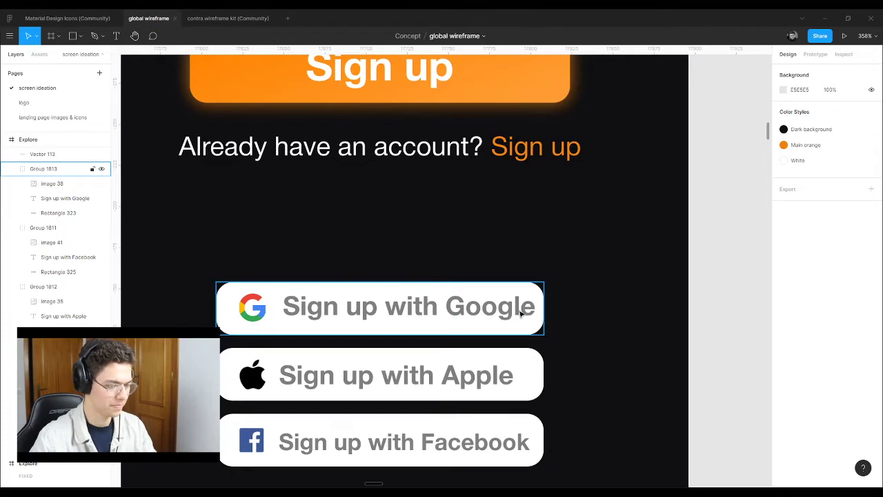
left_click(508, 311)
left_click(506, 312)
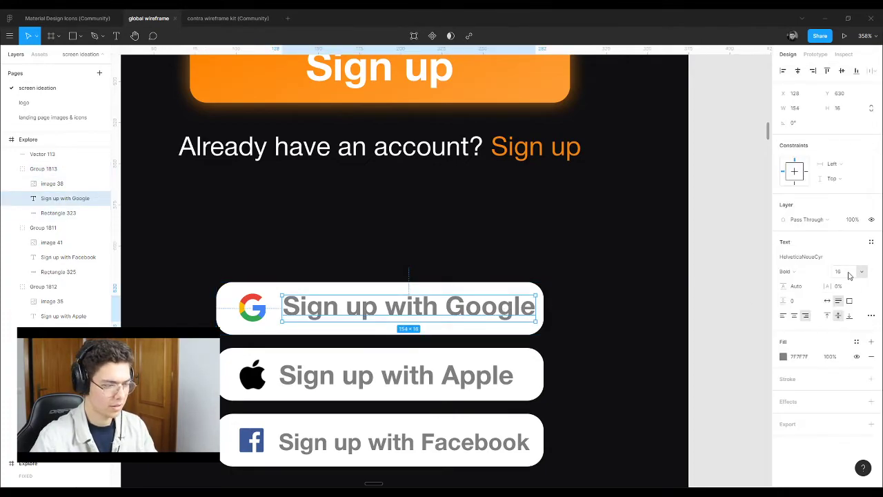
key("Down")
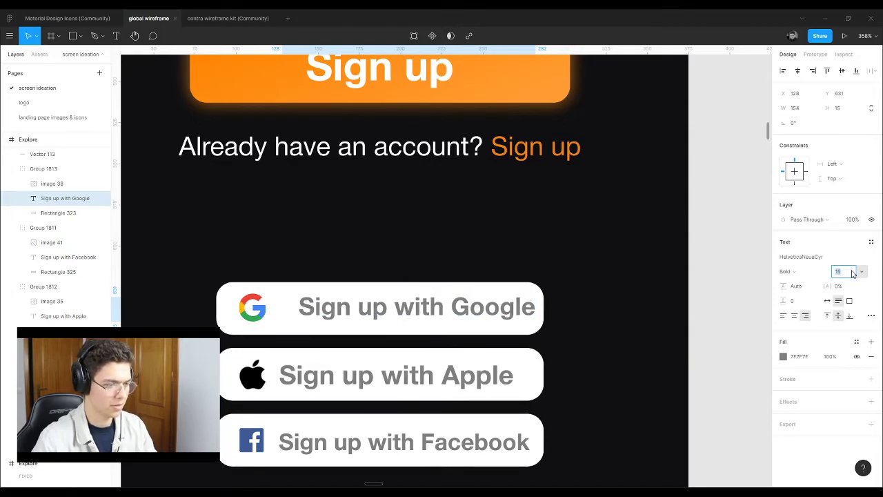
left_click(797, 316)
left_click(784, 317)
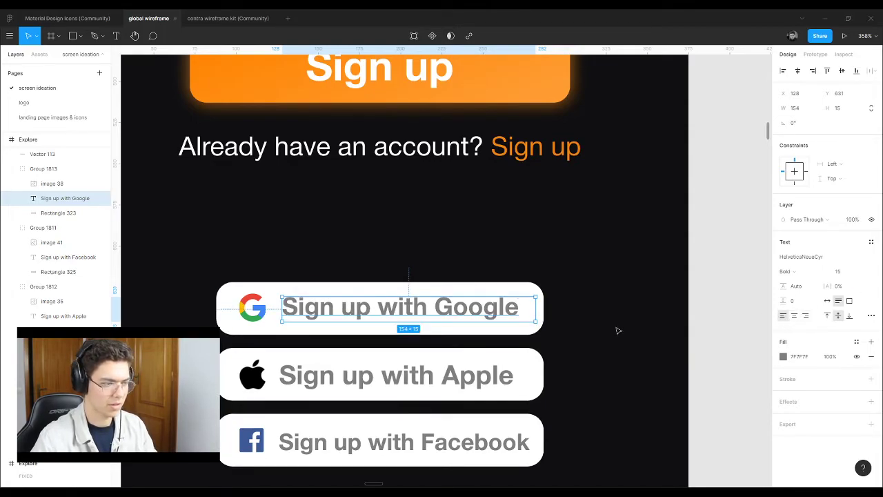
left_click(673, 301)
Step: Widen the Google, Apple and Facebook buttons together on both sides to 231 px, matching the orange Sign up button
scroll(483, 275, "down", 5)
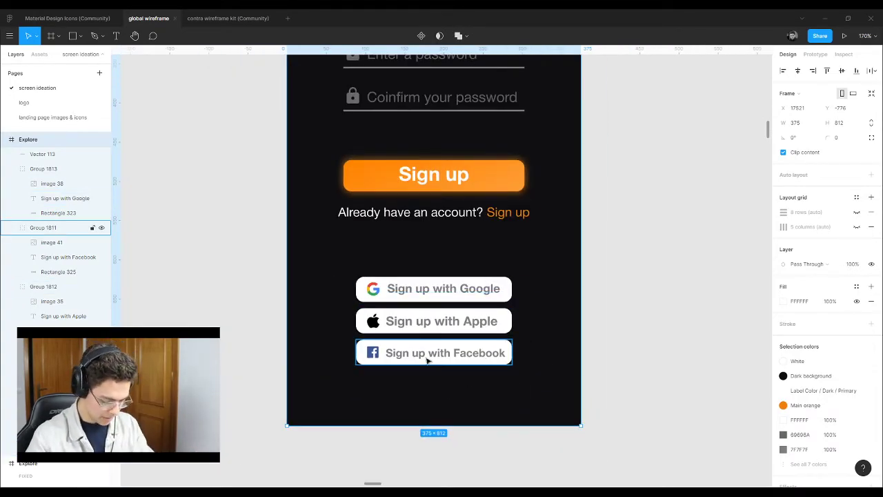
scroll(393, 290, "up", 5)
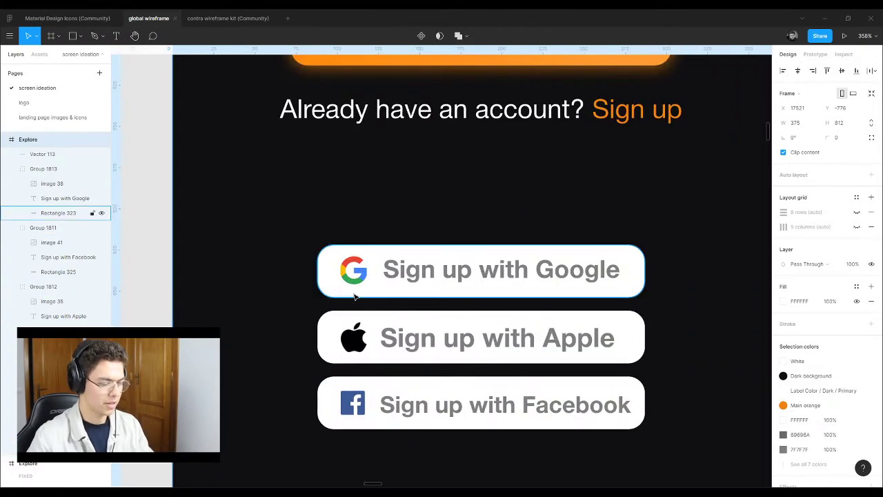
left_click(330, 282)
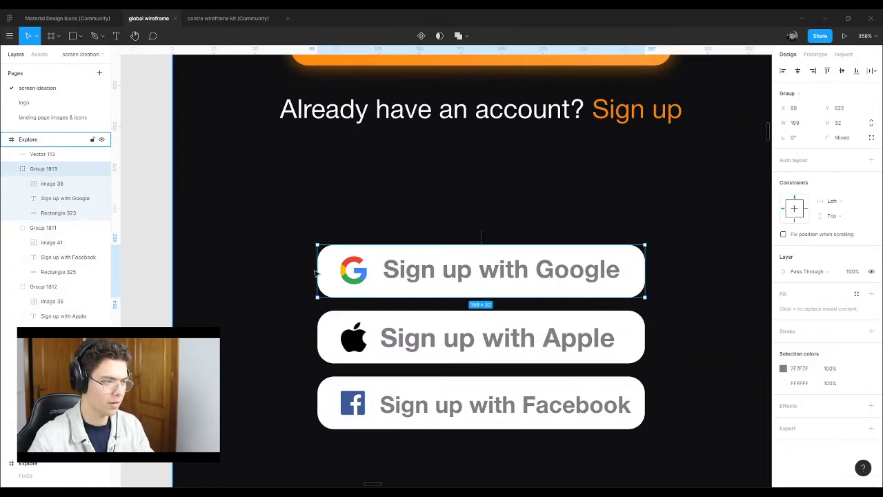
left_click(328, 343, "shift")
left_click(325, 402, "shift")
left_click_drag(317, 338, 291, 343)
left_click_drag(645, 334, 672, 335)
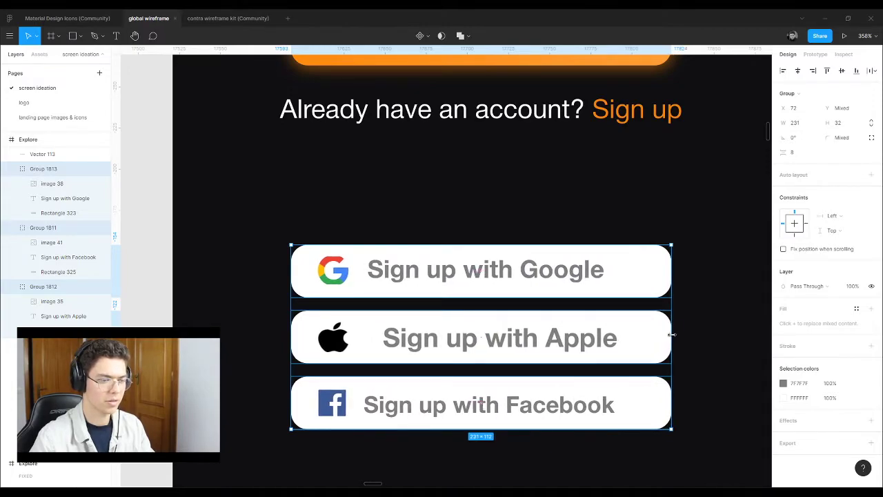
Step: Pull in the Facebook label's left edge to X 125 so the text starts farther from the logo
left_click(502, 408)
left_click(500, 409)
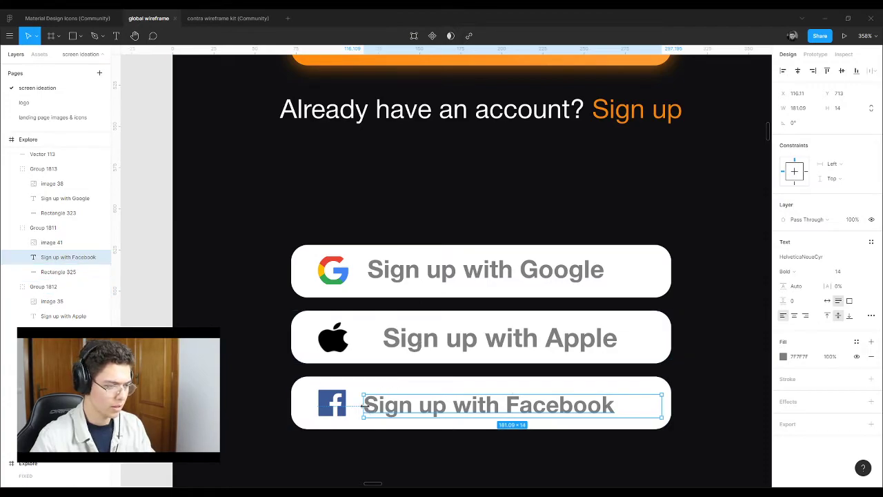
left_click_drag(360, 405, 376, 406)
Step: Resize the Apple logo to a width and height of 20
left_click(343, 348)
left_click(340, 347)
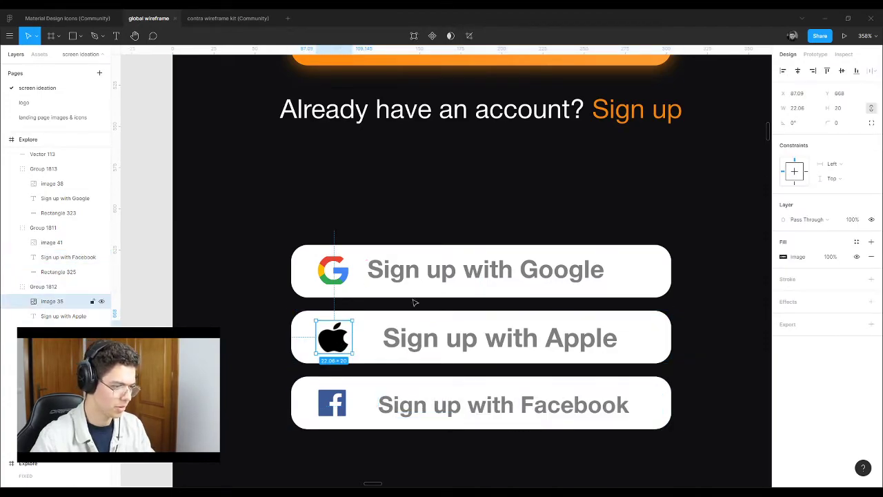
type("20")
key("Return")
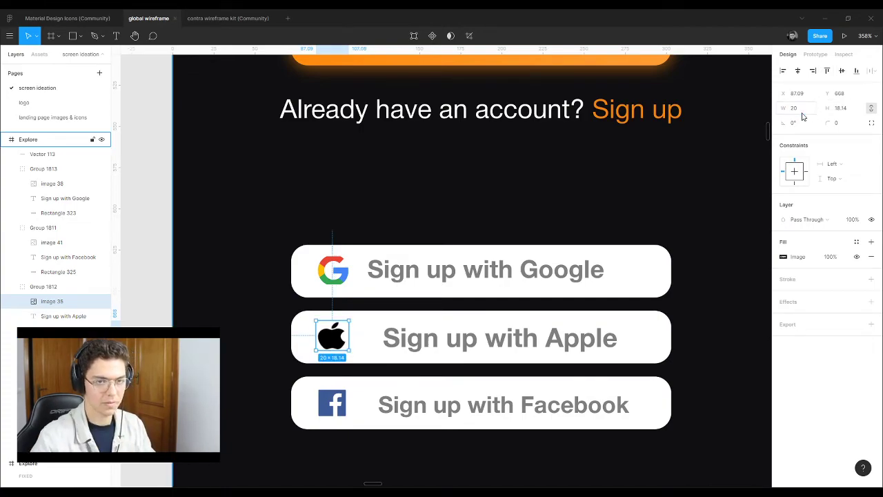
left_click(845, 111)
type("20")
key("Return")
Step: Set the Google logo's width to 17 so that it is square
left_click(333, 271)
left_click(336, 280)
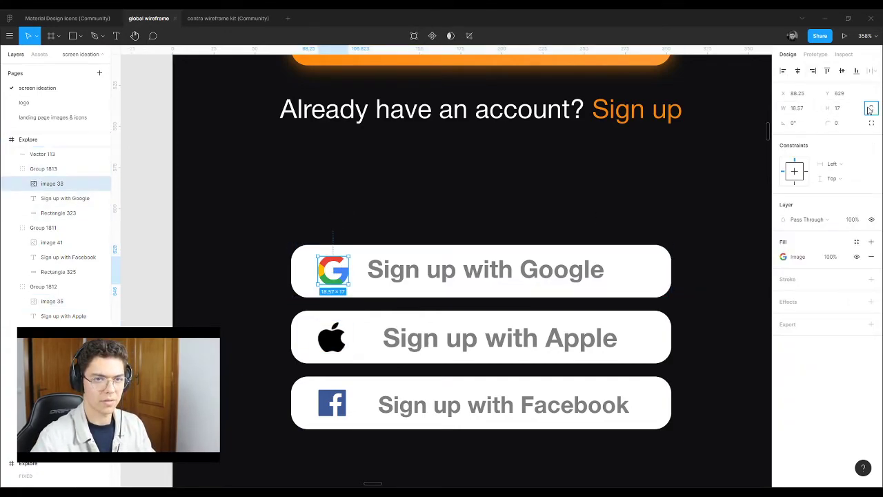
left_click(799, 116)
type("17")
key("Return")
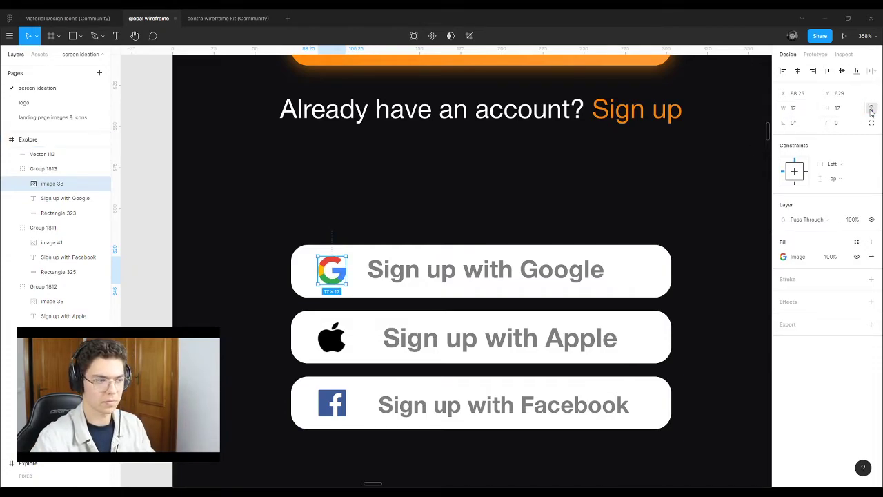
Step: Left-align the Apple label's text and start both the Google and Apple label boxes at X 123
left_click(529, 269)
mouse_move(364, 269)
left_mouse_down()
mouse_move(382, 269)
mouse_move(375, 272)
left_mouse_up()
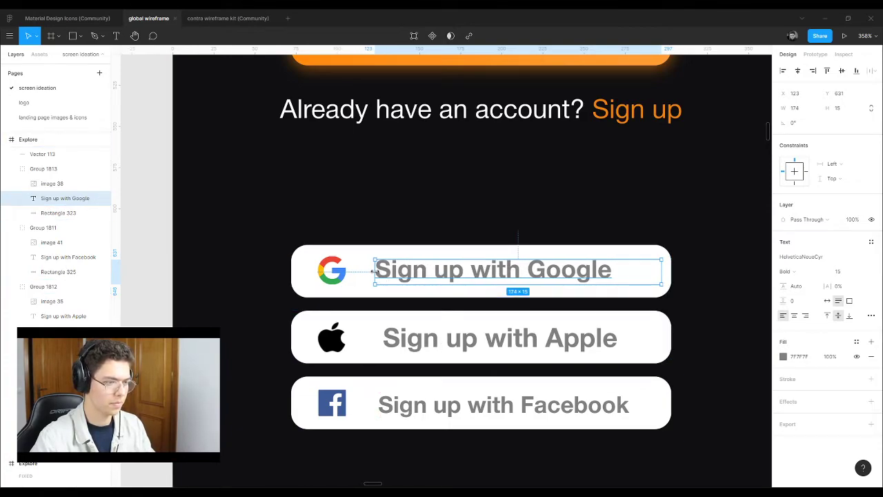
left_click(394, 336)
double_click(372, 337)
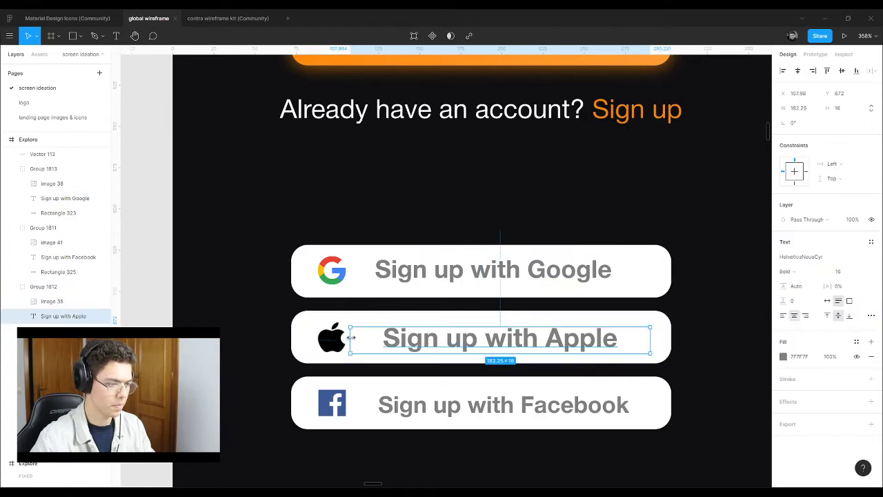
key("ctrl+alt+l")
left_click_drag(351, 338, 373, 340)
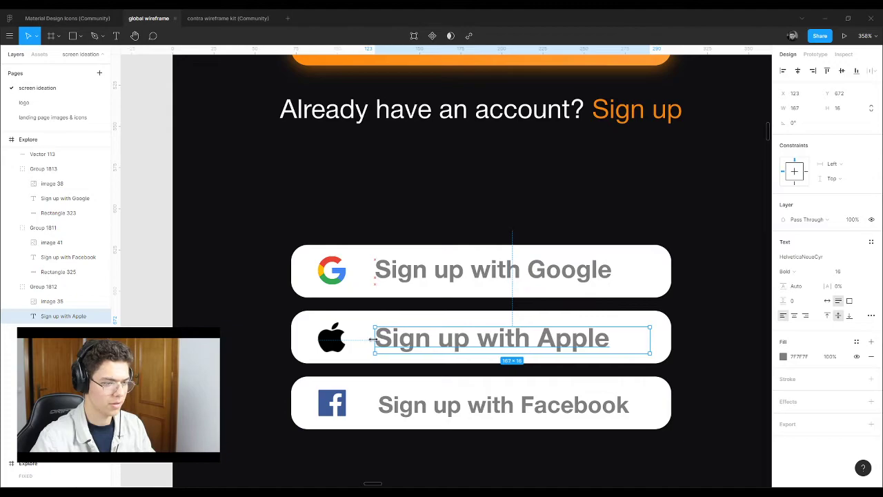
Step: Examine how the three social button labels line up with each other and with the rest of the sign-up screen
left_click(494, 405)
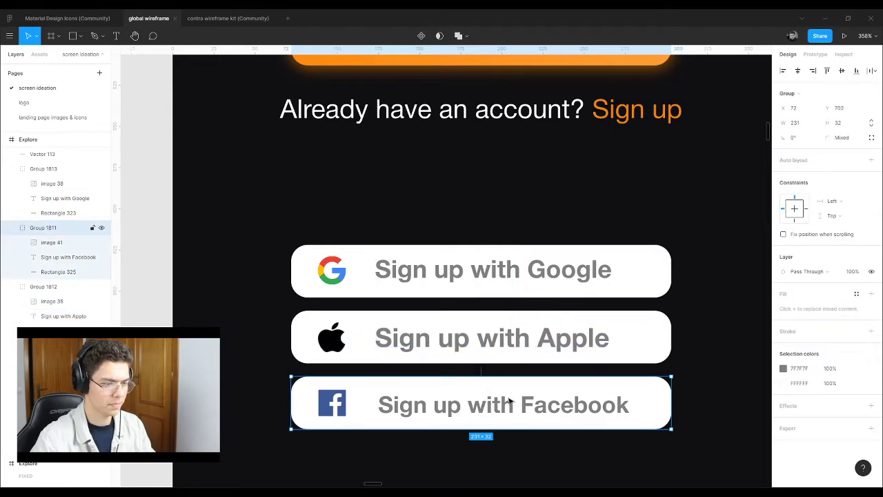
double_click(573, 409)
left_click(739, 308)
scroll(628, 331, "down", 3)
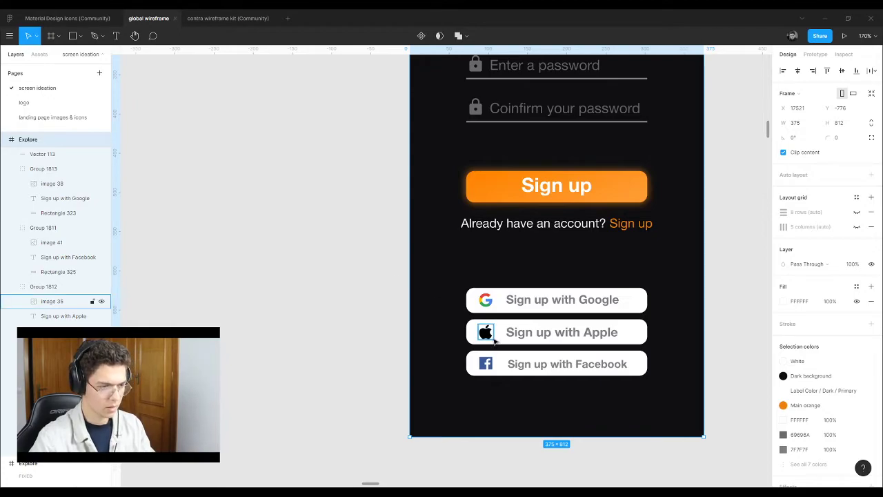
scroll(491, 331, "up", 5)
scroll(378, 291, "down", 4)
scroll(378, 291, "down", 4)
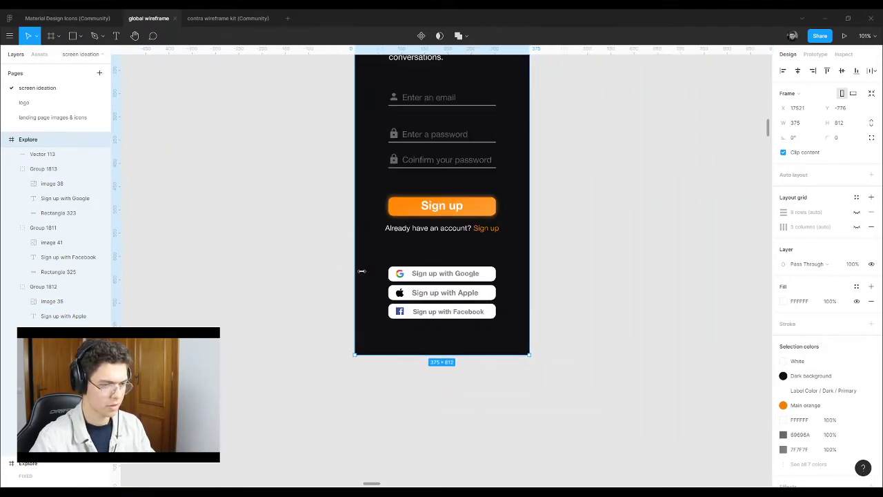
scroll(414, 304, "up", 1)
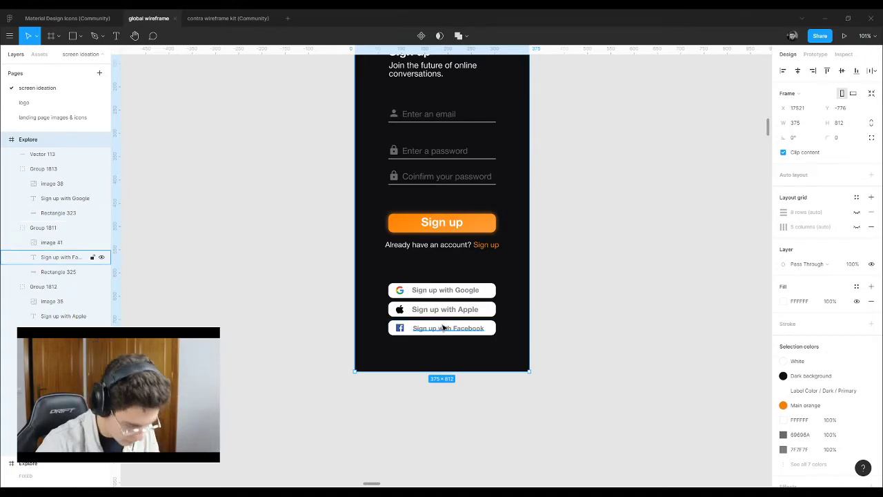
Step: Set the Facebook and Apple button labels to font size 15
scroll(439, 328, "up", 5)
left_click(452, 292)
left_click(452, 291)
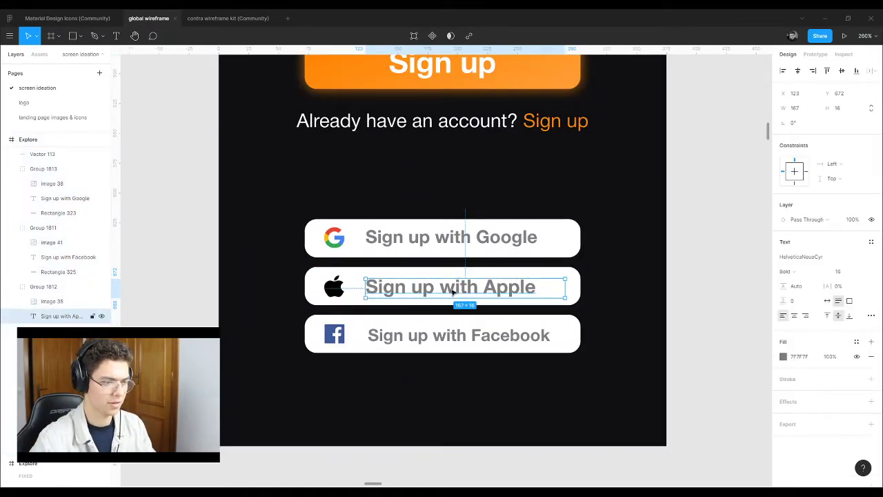
left_click(466, 338)
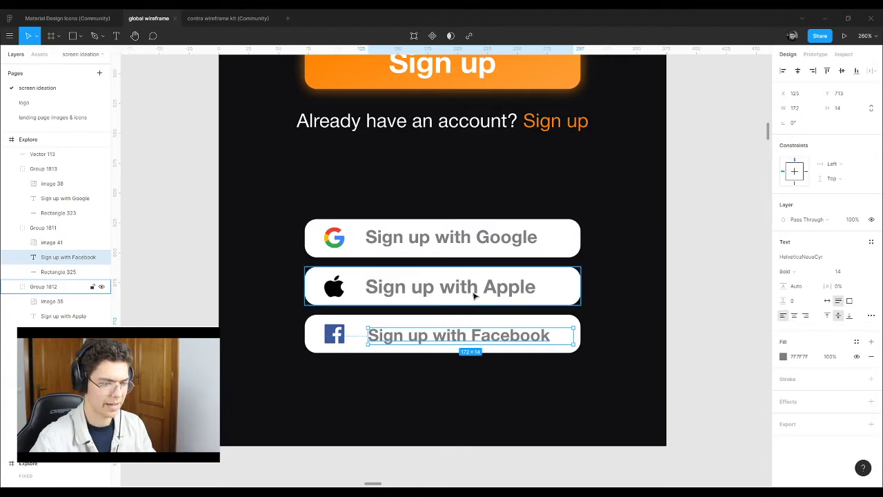
key("Up")
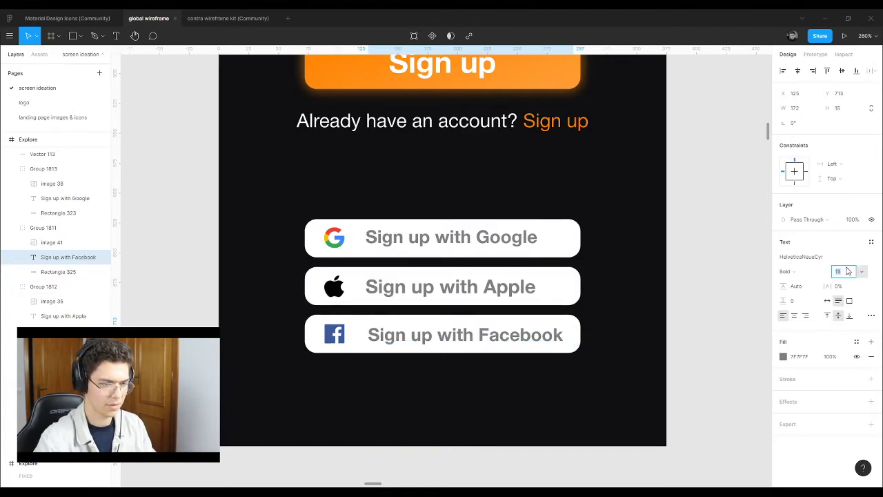
left_click(458, 286)
left_click(458, 286)
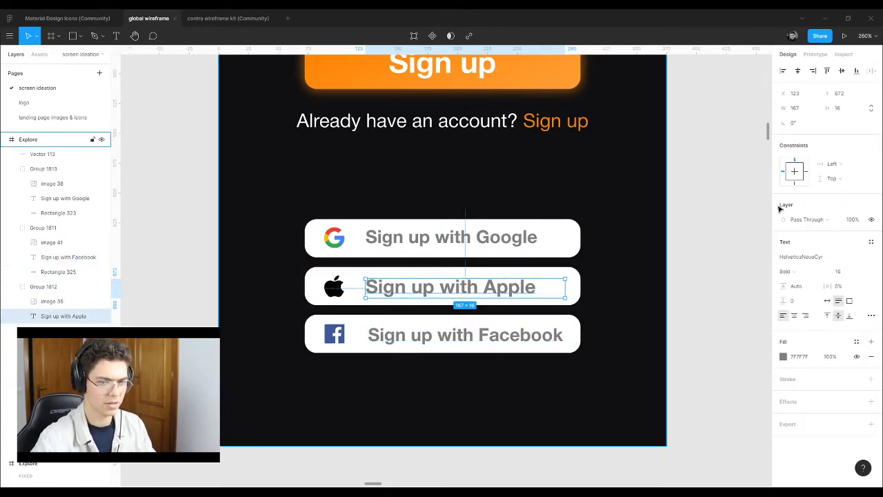
key("Down")
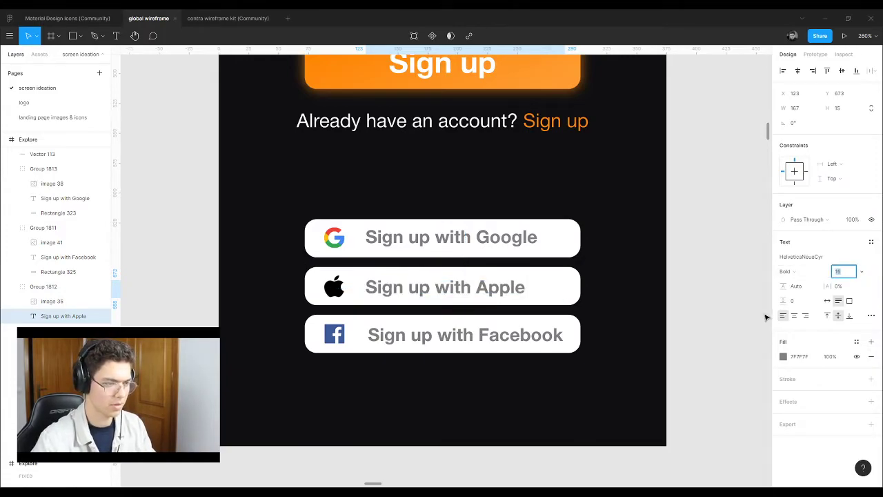
left_click(759, 305)
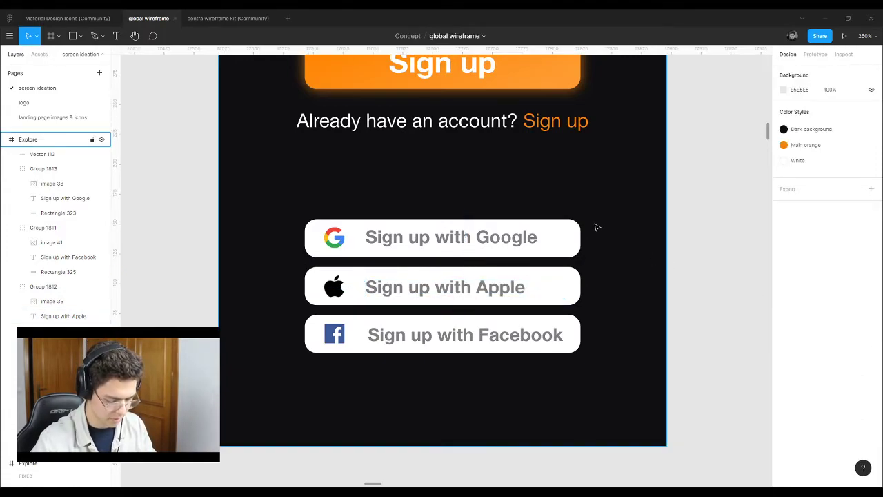
Step: Select the Google, Apple and Facebook labels together and nudge them 4 px left, closer to their logos
double_click(414, 336)
left_click(416, 292, "shift")
left_click(416, 292, "shift")
double_click(420, 238, "shift")
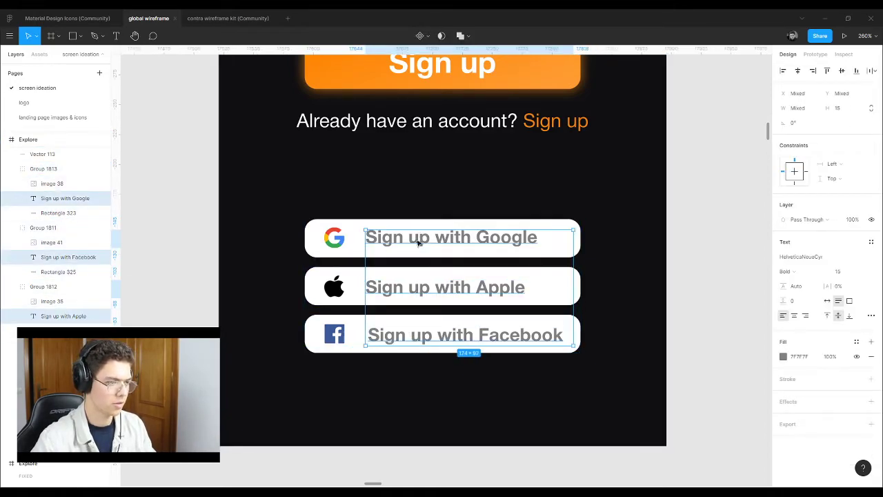
scroll(394, 285, "up", 3)
key("Left")
key("Left")
key("Left")
key("Left")
key("Left")
key("Left")
key("Left")
key("Left")
key("Left")
key("Right")
key("Right")
key("Right")
key("Right")
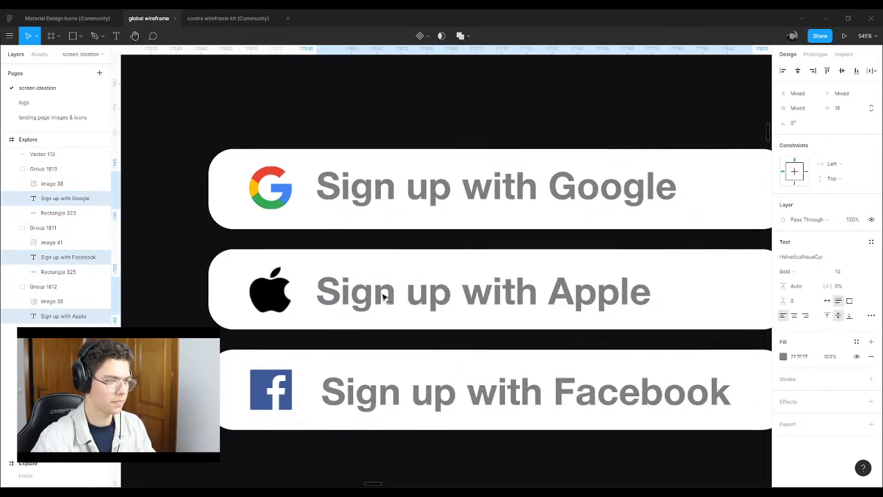
key("Right")
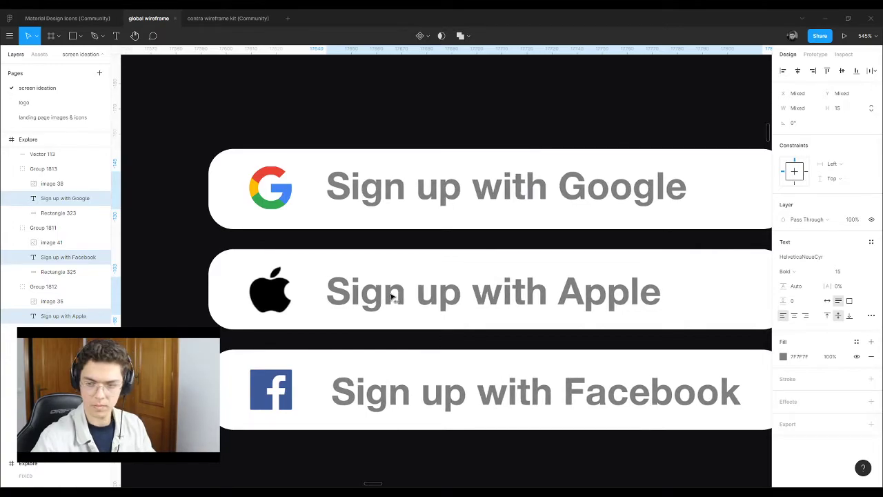
Step: Select and copy the three social button groups on the sign-up screen
scroll(387, 254, "down", 10)
left_click(467, 357)
left_click_drag(468, 357, 376, 216)
Step: Duplicate the last Hunchat sign-in frame in the row, placing the copy to its right with a 56 px gap
scroll(436, 301, "up", 5)
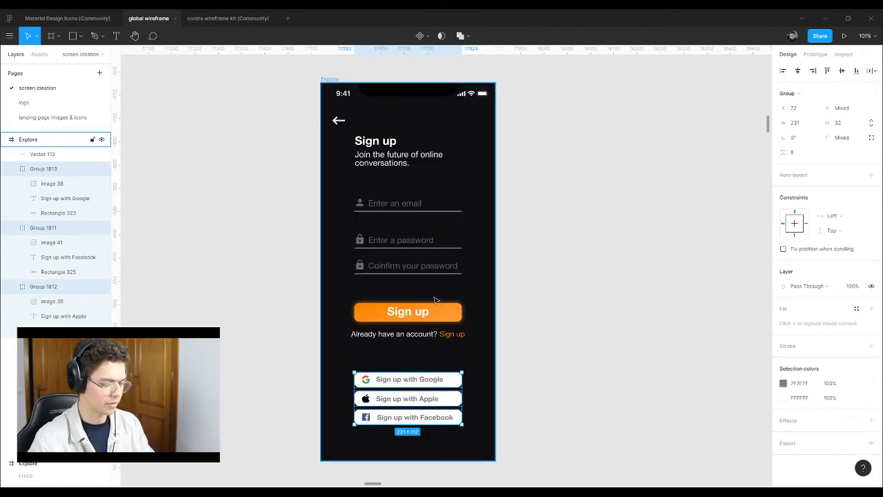
scroll(438, 298, "up", 3)
scroll(438, 296, "down", 10)
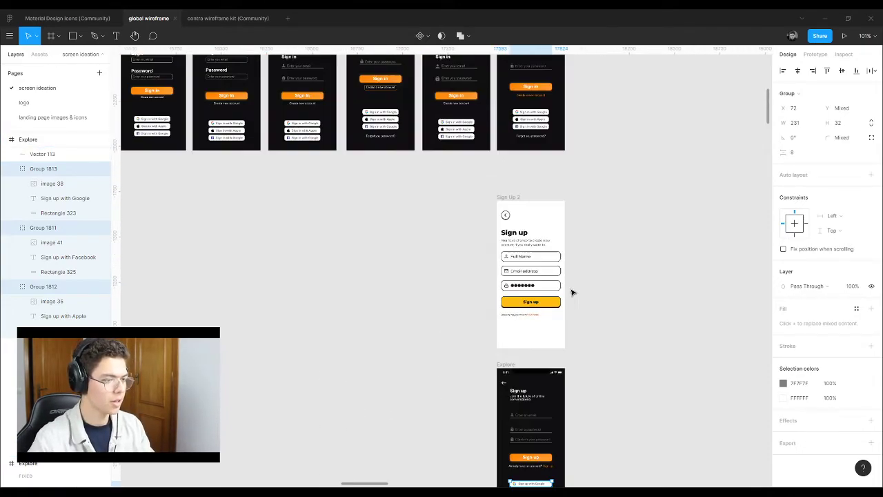
scroll(566, 205, "up", 5)
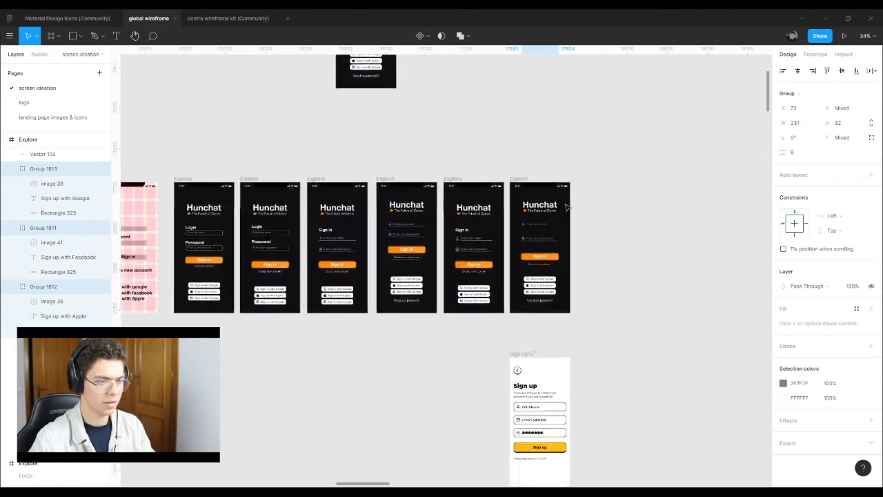
left_click_drag(483, 169, 594, 170)
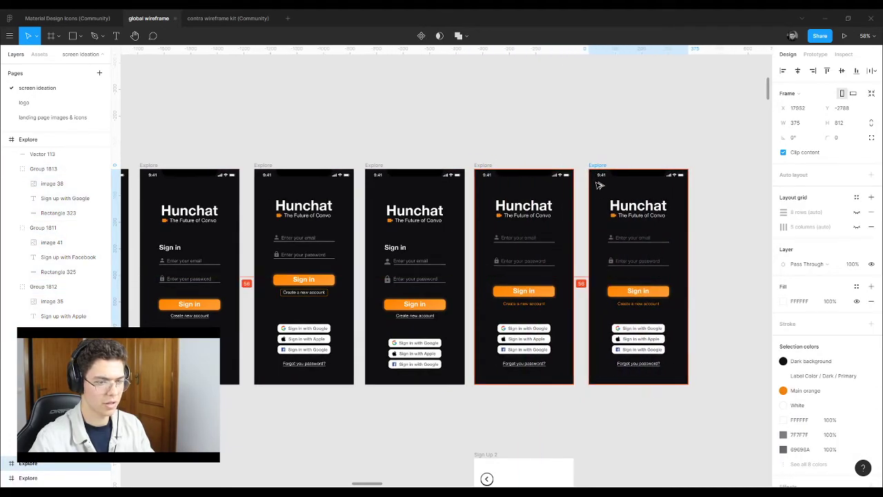
key("Escape")
Step: Delete the three social buttons from the duplicated sign-in frame and paste the copied sign-up buttons into it
scroll(540, 248, "down", 2)
scroll(541, 248, "up", 5)
left_click_drag(521, 256, 369, 331)
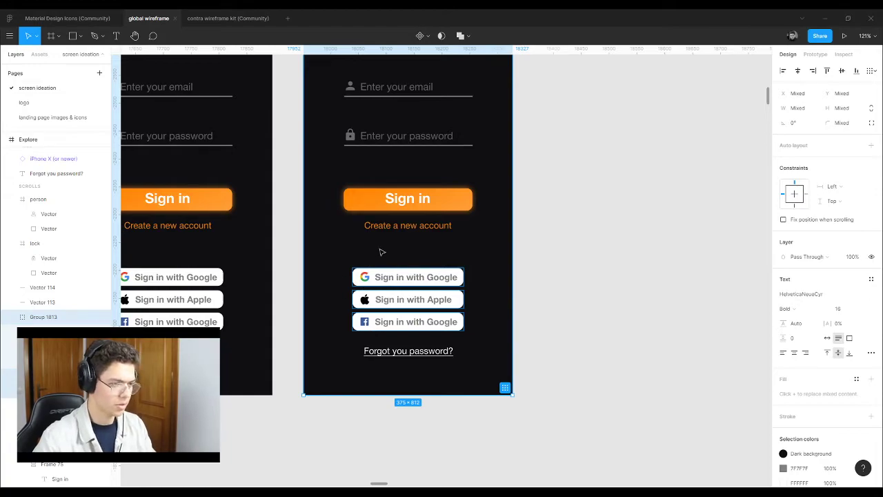
key("Delete")
key("ctrl+v")
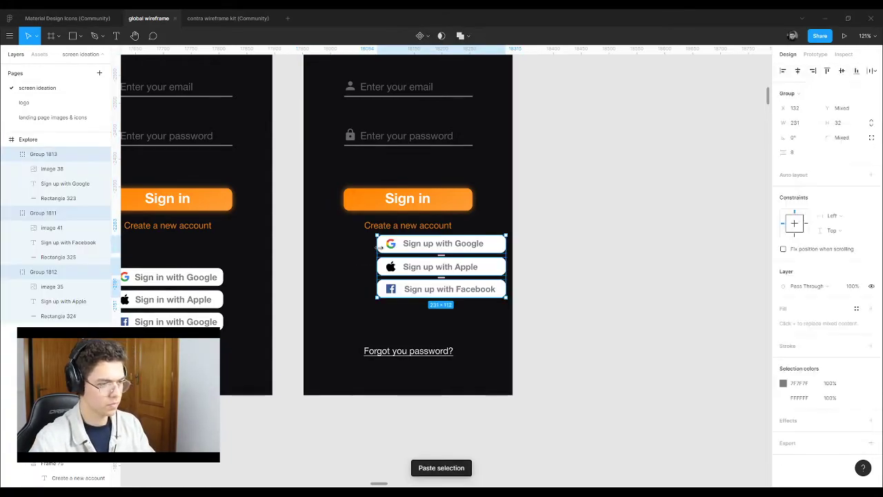
Step: Move the three pasted social buttons between "Create a new account" and "Forgot you password?", aligned with the Sign in button's edges
left_click_drag(422, 248, 388, 282)
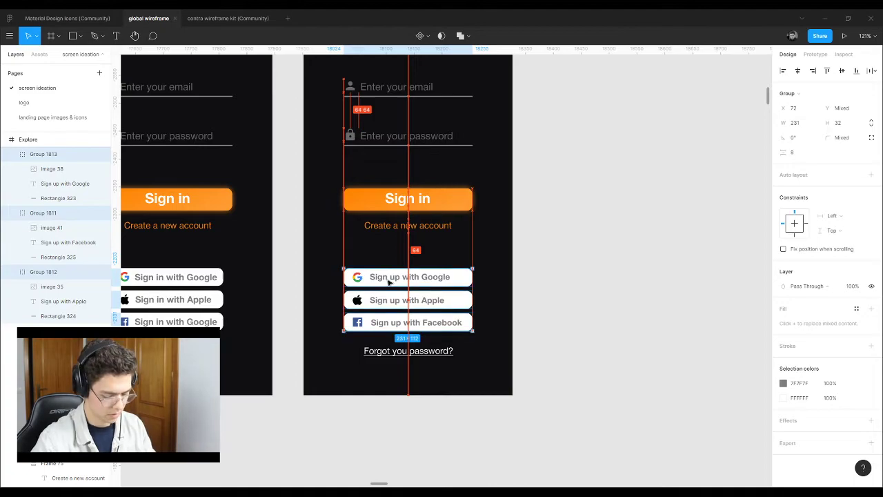
left_click(560, 288)
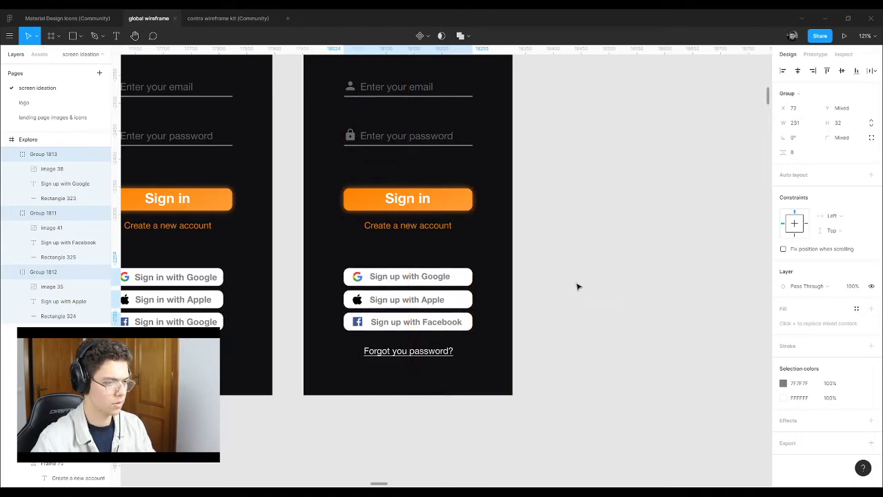
Step: Change the three social button labels to "Sign in with Google", "Sign in with Apple" and "Sign in with Facebook"
scroll(401, 314, "up", 5)
scroll(402, 312, "up", 1)
double_click(394, 220)
double_click(394, 221)
double_click(387, 221)
type("in")
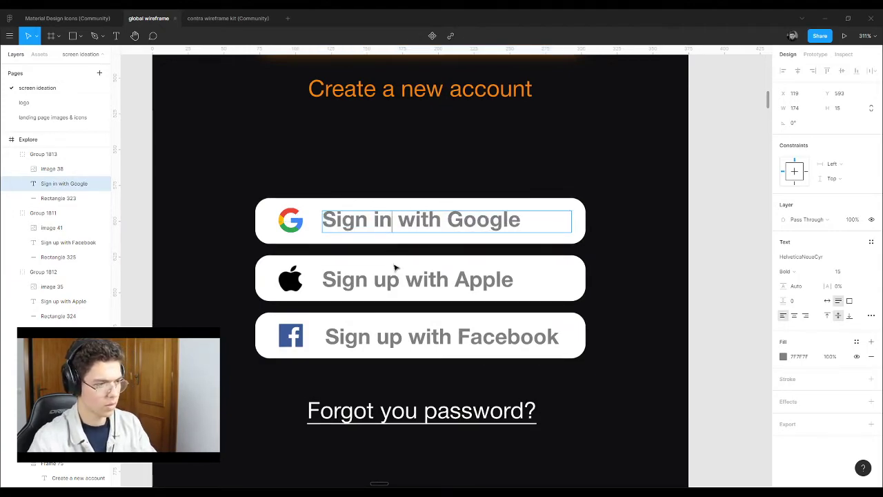
left_click(394, 279)
double_click(387, 279)
type("in")
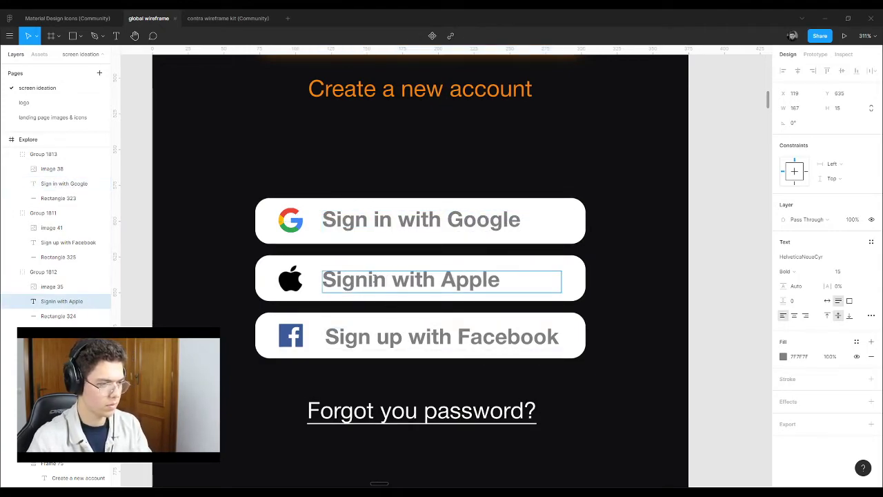
left_click(377, 337)
double_click(377, 337)
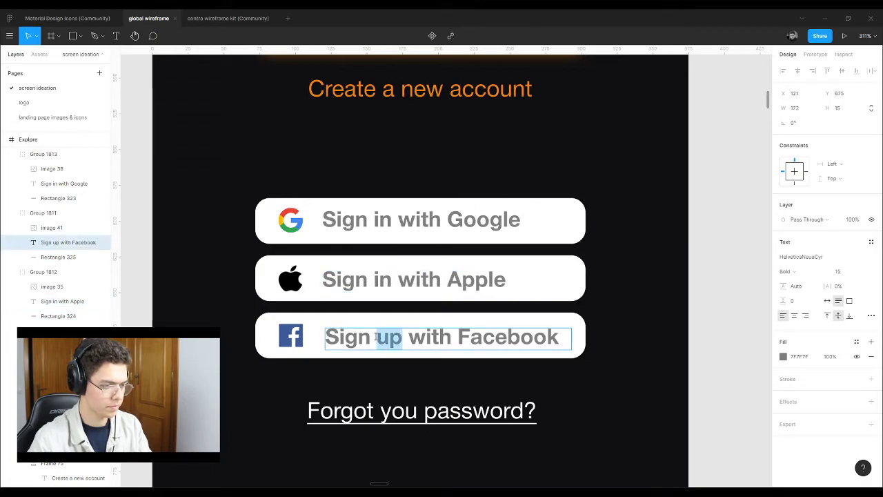
type("in")
key("Escape")
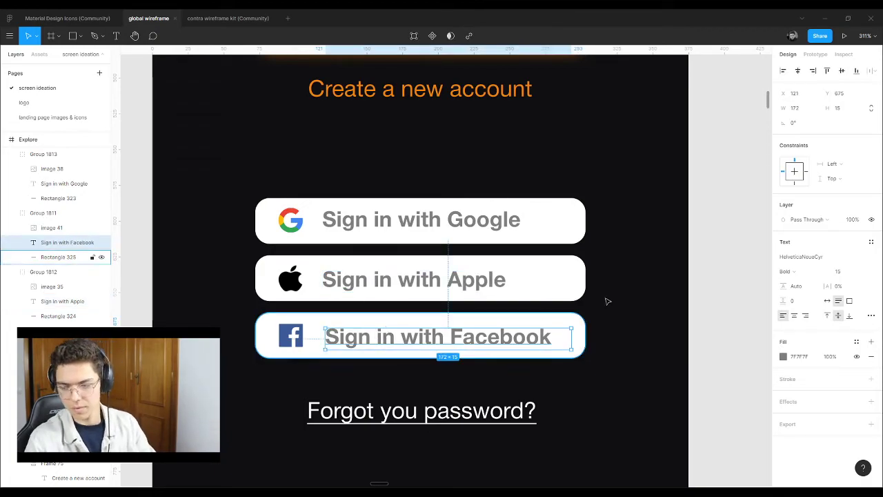
left_click(720, 274)
Step: Delete the older dark Hunchat sign-in frame beneath the white Sign In wireframe
scroll(475, 288, "down", 3)
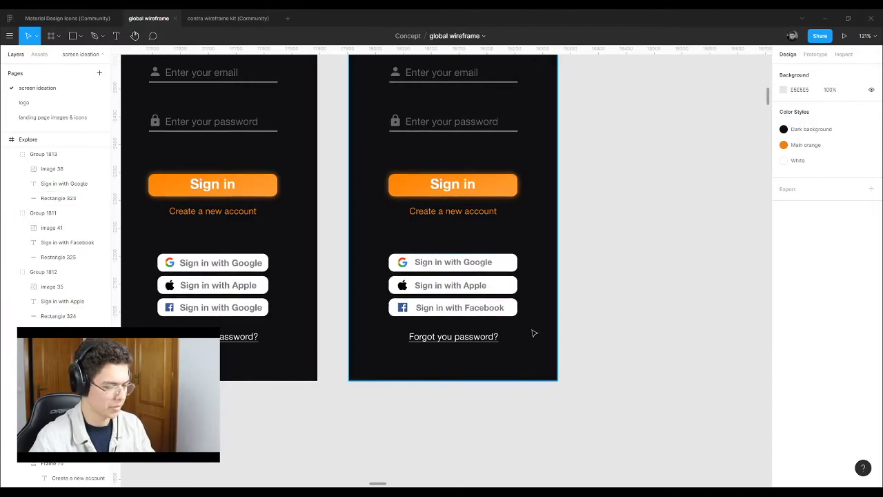
scroll(466, 312, "down", 6)
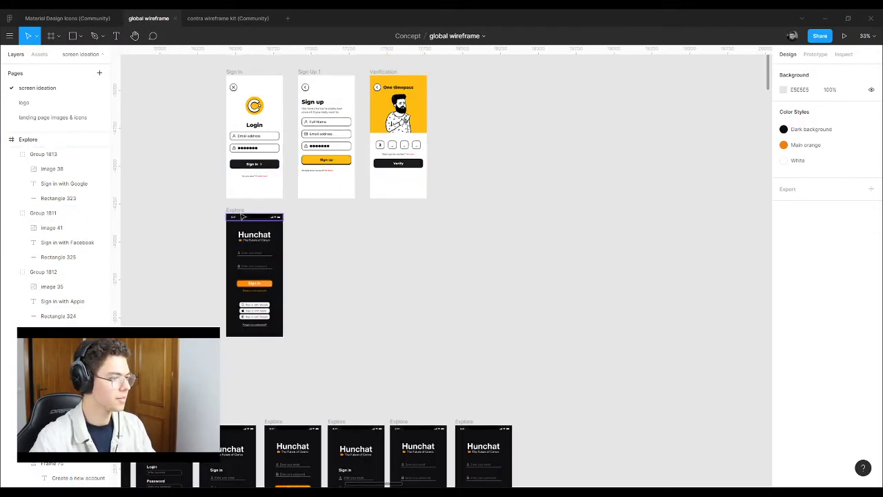
left_click(236, 211)
key("Delete")
Step: Move the last Hunchat sign-in frame out of the row to just beneath the white Sign In wireframe, left-aligned with it
scroll(529, 316, "down", 3)
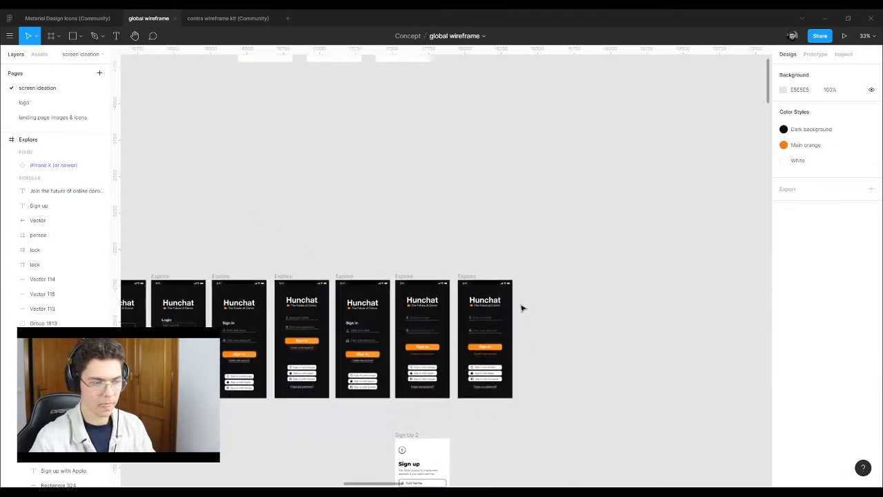
scroll(523, 306, "down", 3)
left_click_drag(485, 284, 325, 146)
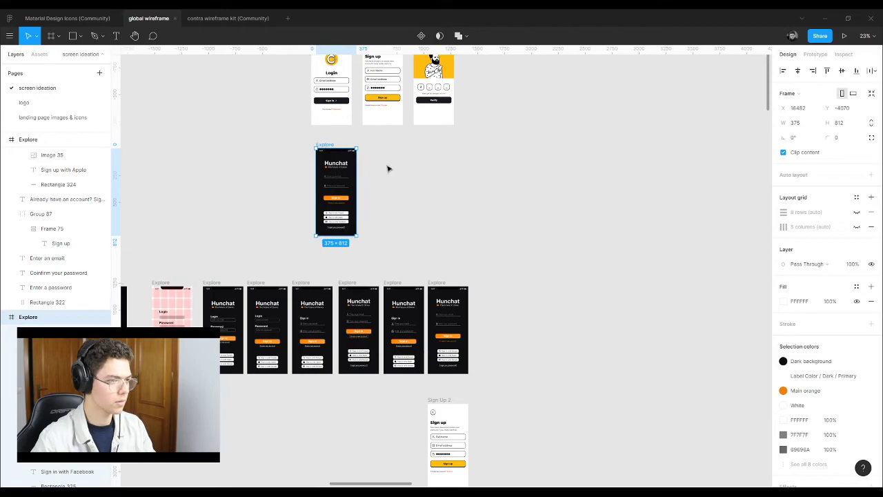
scroll(320, 144, "up", 5)
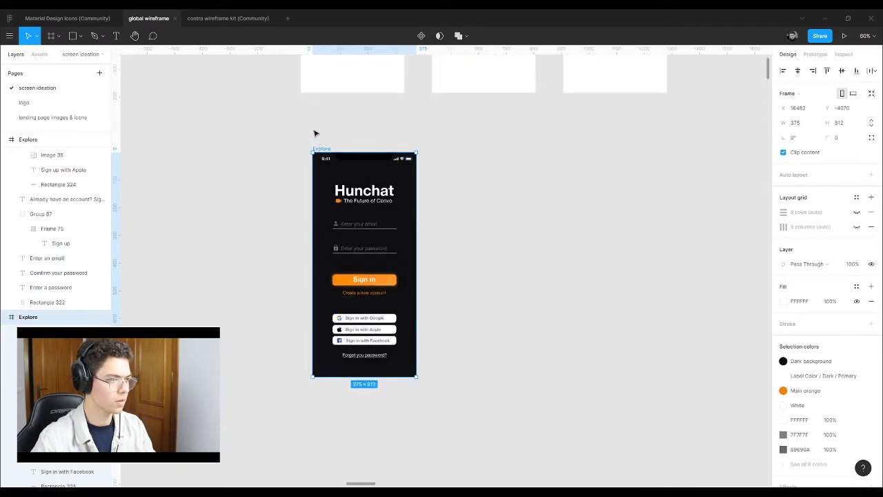
left_click_drag(323, 149, 310, 123)
left_click(346, 215)
Step: Duplicate the dark sign-up frame and place the copy beneath the Sign Up 1 wireframe, beside the dark sign-in frame
scroll(318, 205, "down", 6)
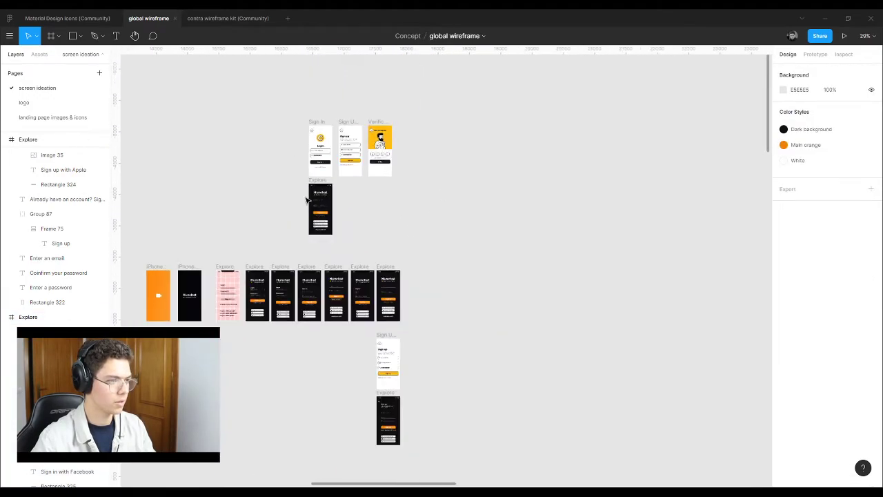
scroll(343, 248, "down", 1)
left_click_drag(391, 357, 352, 145)
left_click(336, 142)
Step: Set the font size of the "Sign up" heading on the copied dark frame to 36
scroll(338, 132, "up", 3)
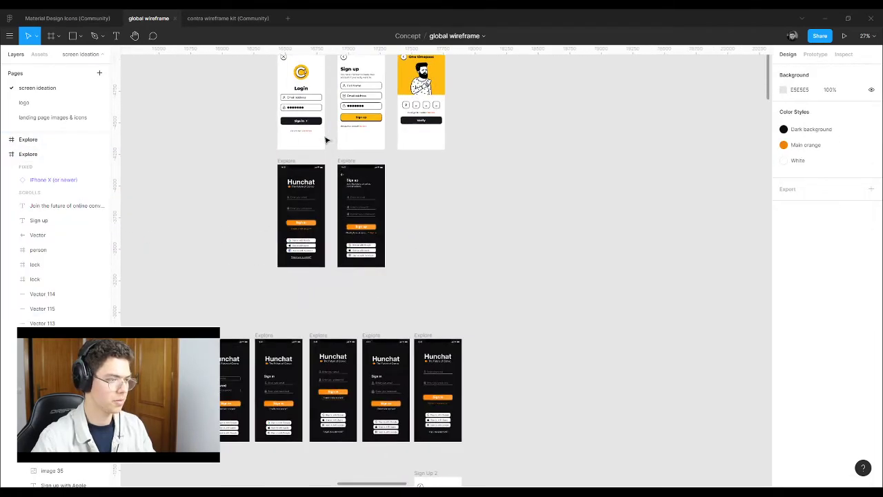
scroll(327, 140, "up", 5)
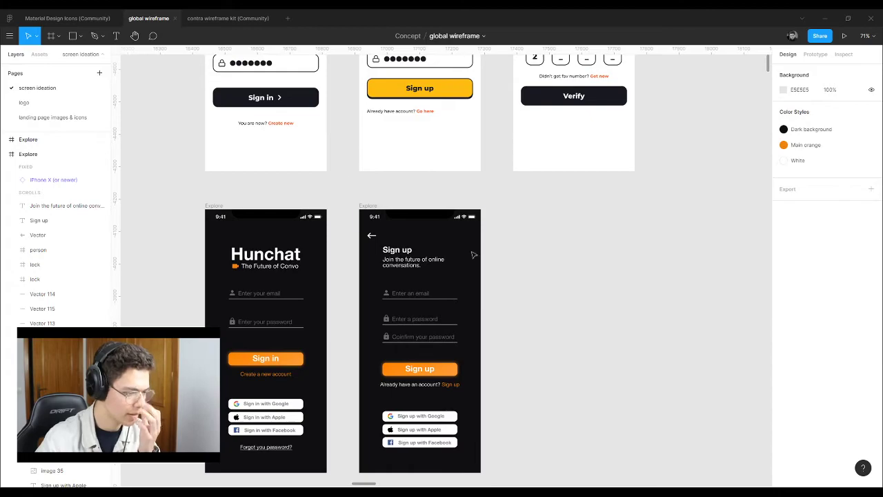
left_click(400, 252)
left_click(402, 251)
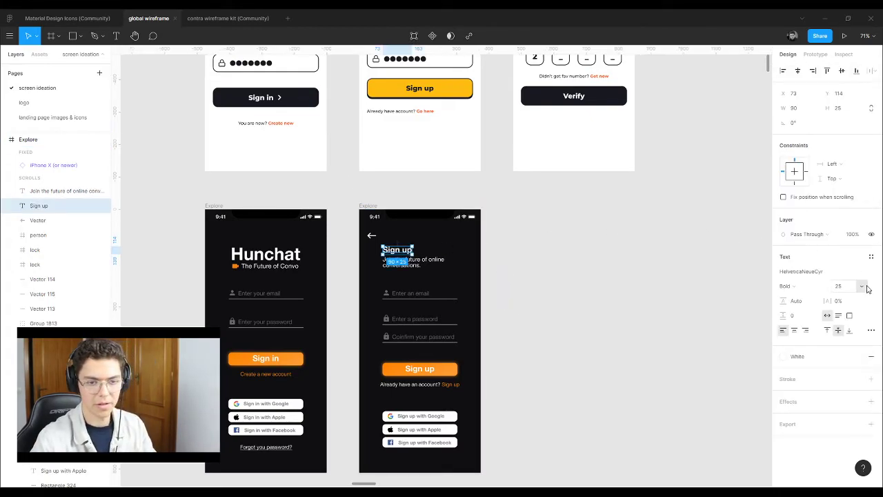
left_click(861, 286)
left_click(853, 399)
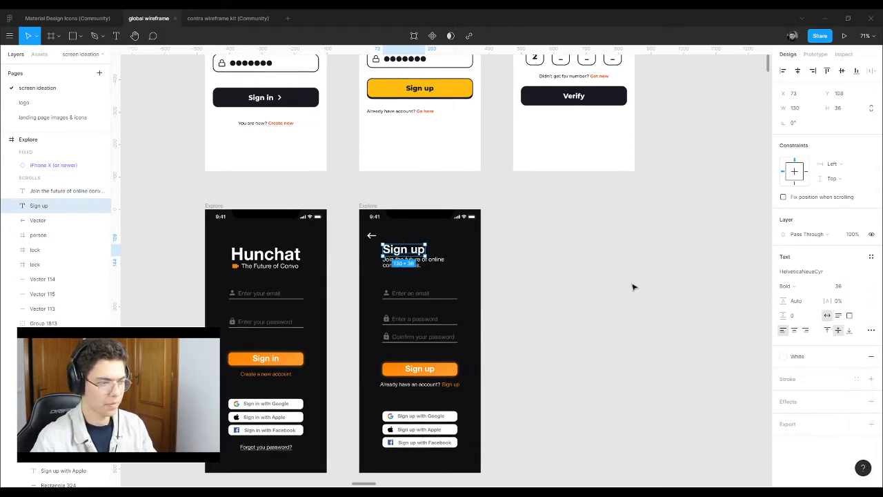
left_click(637, 293)
Step: Space the "Join the future of online conversations." text below the enlarged "Sign up" heading and lower both on the frame
scroll(400, 261, "up", 4)
left_click(407, 262)
mouse_move(398, 245)
left_mouse_down()
mouse_move(424, 270)
mouse_move(399, 259)
left_mouse_up()
left_click(429, 271)
left_click(401, 247, "shift")
left_click(651, 230)
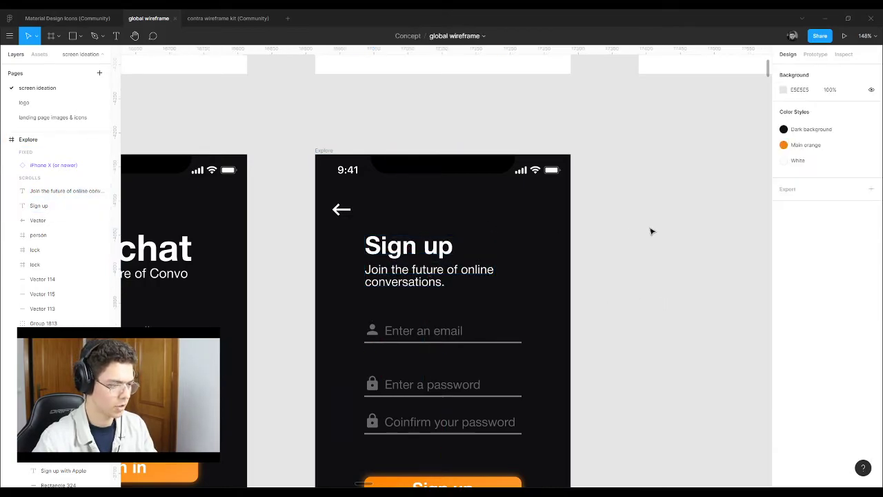
Step: Compare the dark sign-in and sign-up screens side by side, checking headings, fields and social buttons
left_click(542, 262)
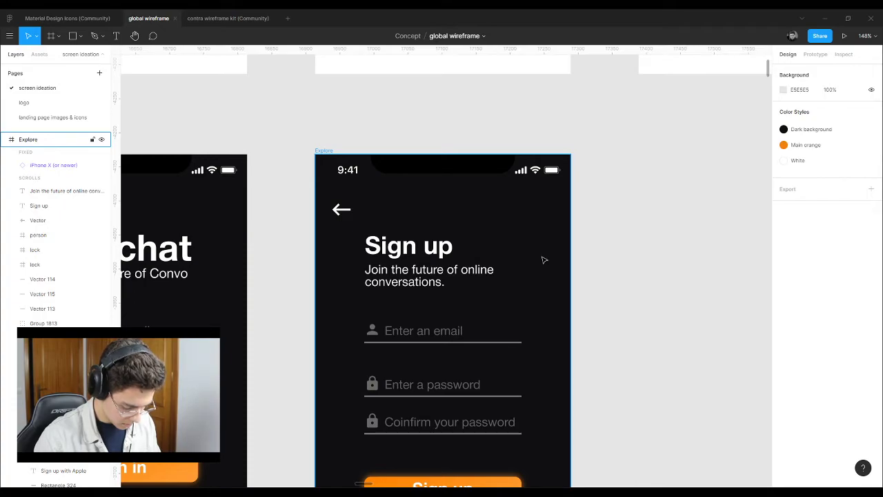
left_click(728, 198)
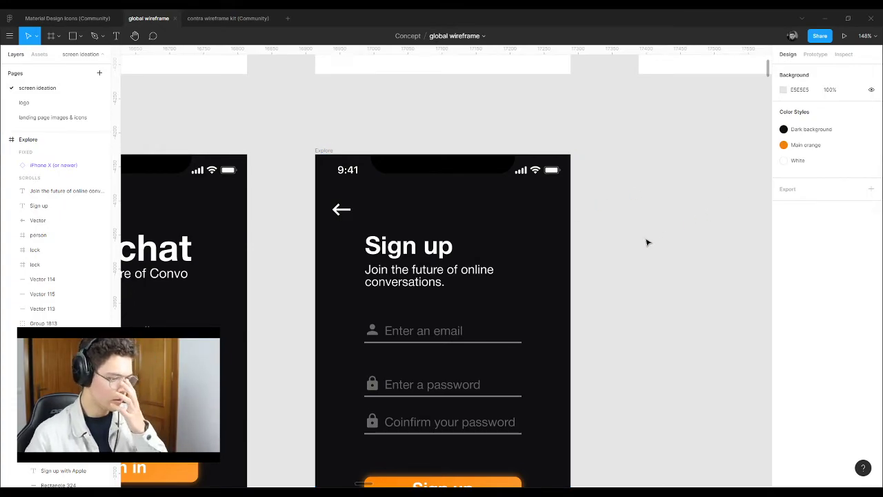
scroll(645, 245, "down", 3)
scroll(622, 254, "down", 5)
scroll(619, 245, "left", 3)
scroll(619, 245, "up", 1)
left_click(483, 214)
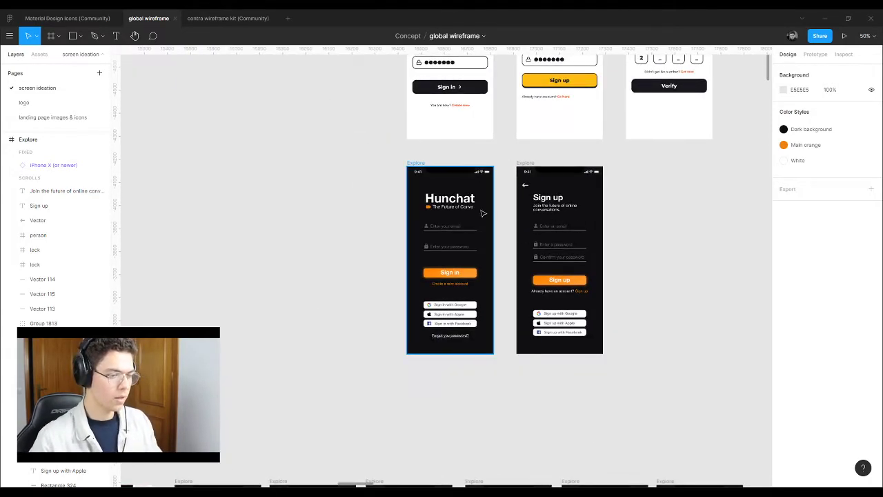
scroll(495, 330, "up", 3)
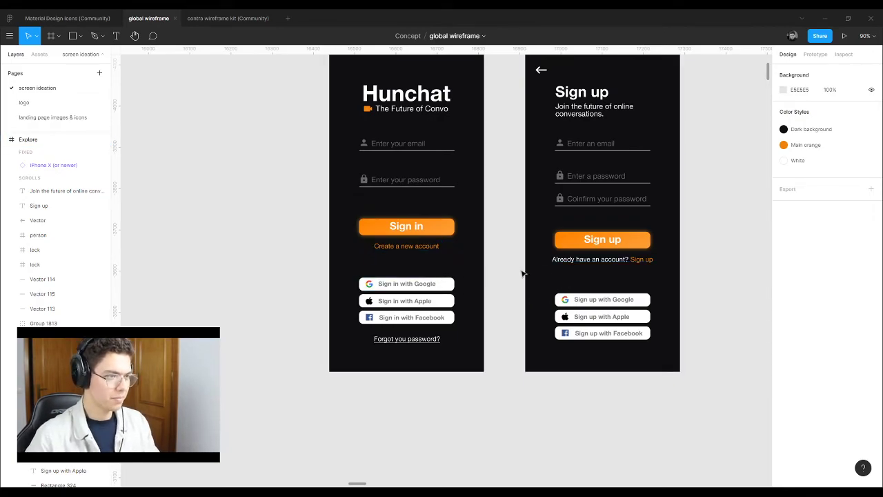
Step: Delete the white Sign Up 2 wireframe below the row of Hunchat frames
scroll(404, 224, "down", 5)
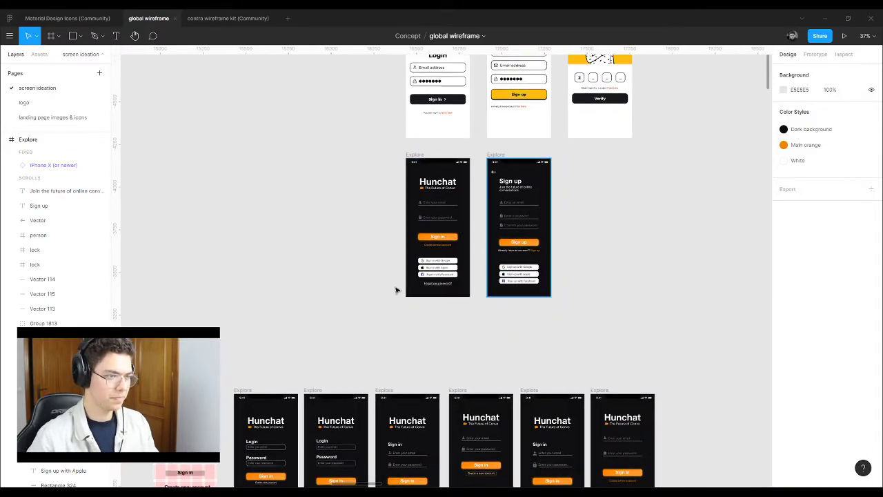
scroll(385, 261, "down", 8)
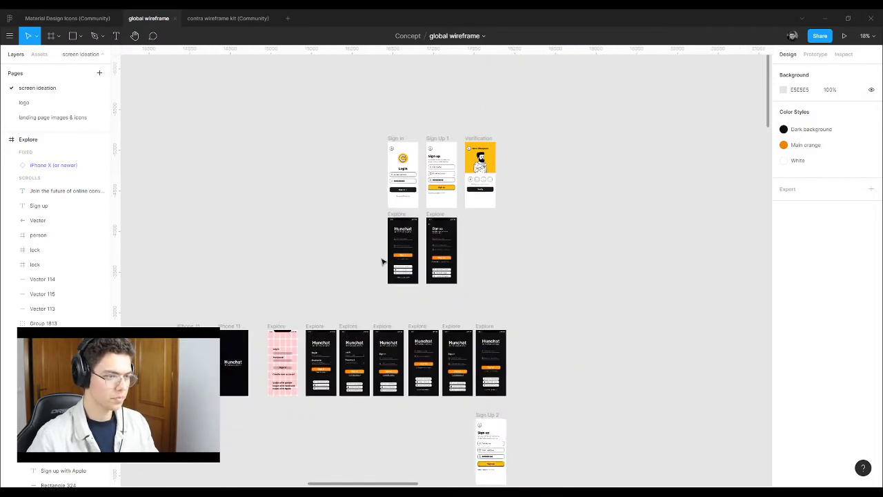
left_click(497, 415)
key("Escape")
Step: Delete the yellow Verification wireframe next to Sign Up 1
scroll(459, 158, "up", 5)
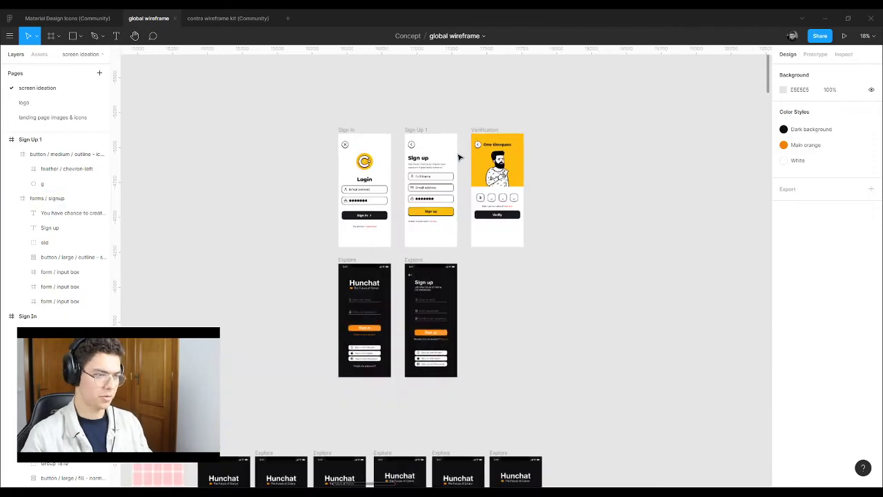
scroll(459, 158, "up", 3)
scroll(460, 156, "down", 3)
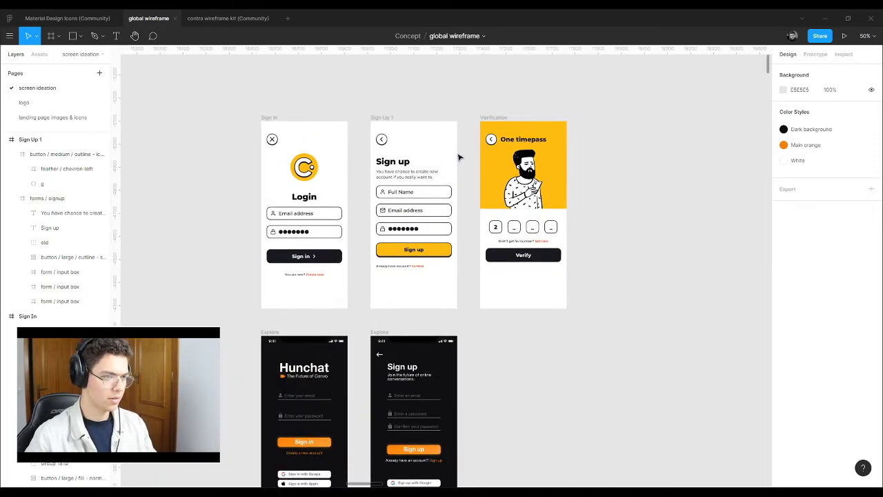
left_click(486, 124)
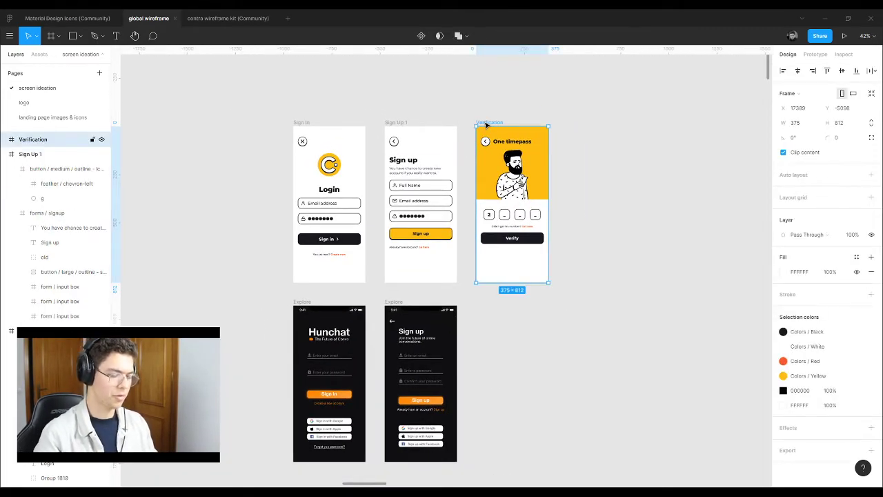
key("Delete")
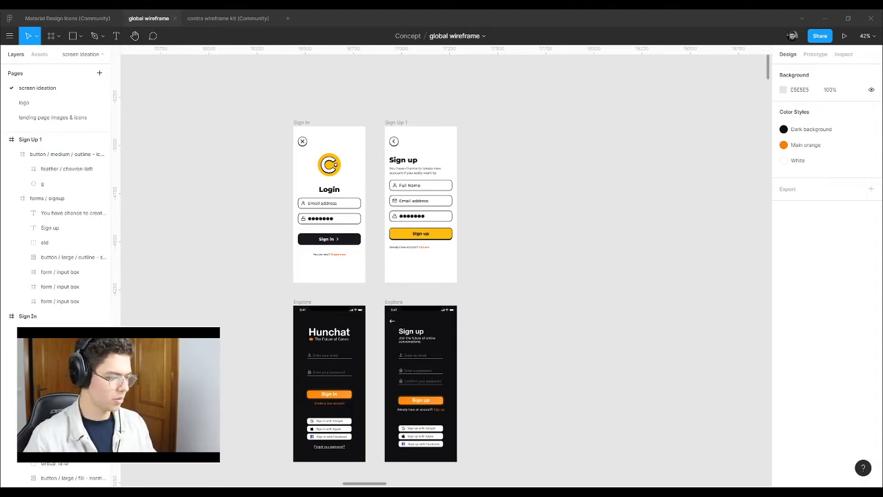
Step: Paste the copied 800 × 600 reference image of the forgot-password screens and place it beyond the right end of the Hunchat row
key("ctrl+v")
scroll(300, 275, "down", 5)
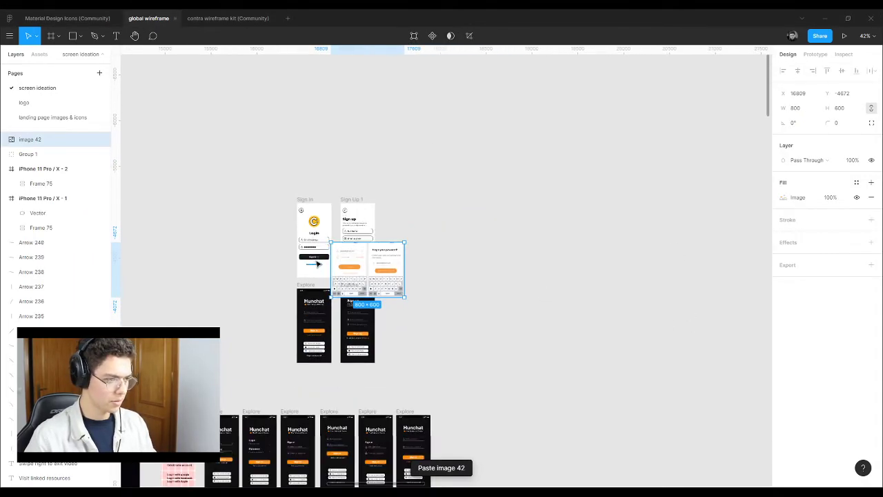
left_click_drag(376, 267, 491, 428)
Step: Move the dark sign-up frame below the Hunchat row to a spot beneath the pink wireframe
scroll(483, 345, "down", 3)
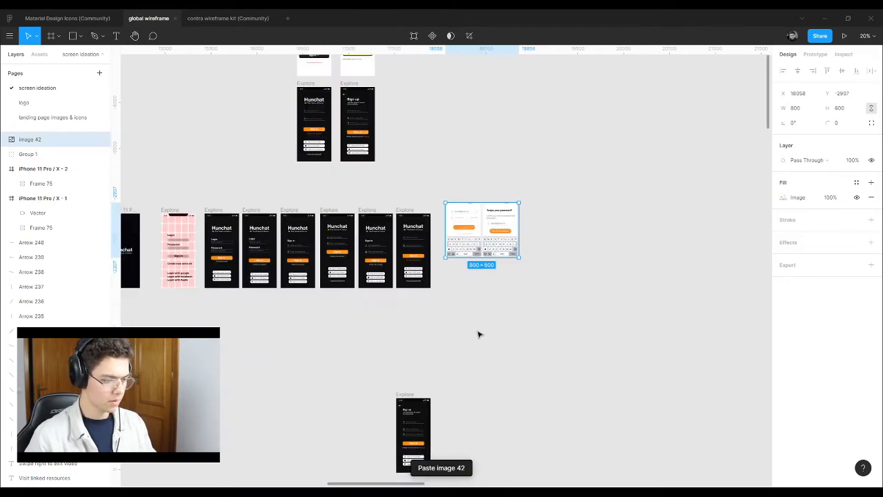
left_click_drag(407, 399, 289, 339)
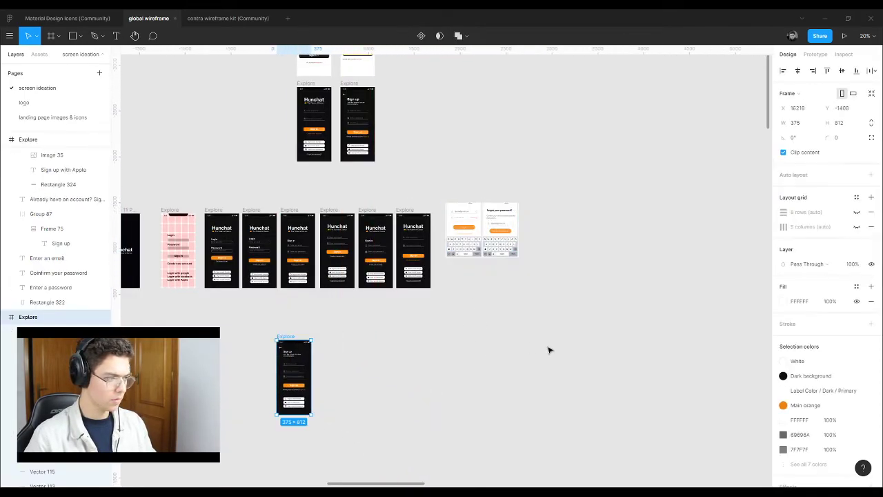
scroll(545, 349, "down", 3)
scroll(361, 349, "up", 2)
left_click_drag(411, 338, 313, 315)
Step: Rename the last frame in the Hunchat row "sign in" and copy that name
scroll(312, 290, "up", 2)
scroll(536, 227, "down", 1)
scroll(570, 238, "up", 2)
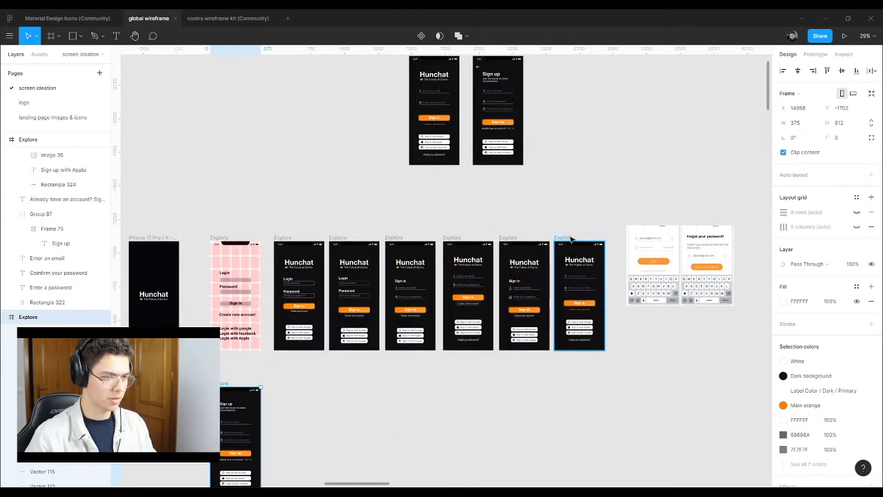
double_click(570, 238)
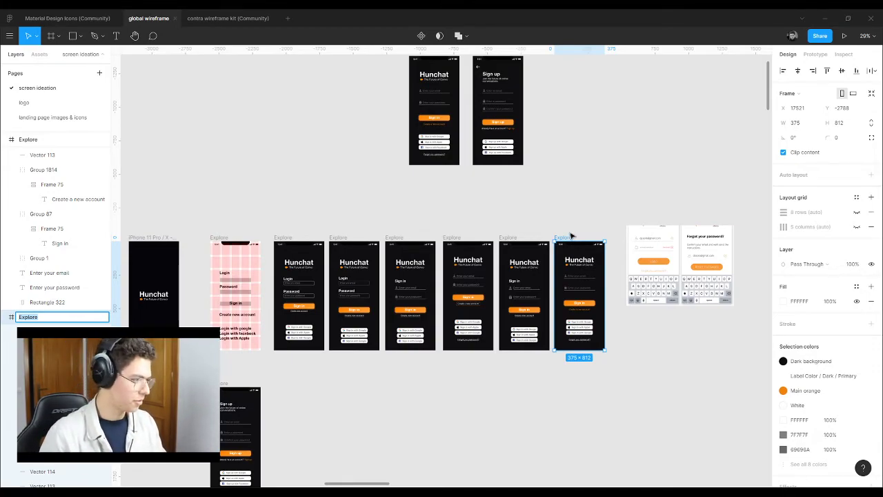
type("sign in")
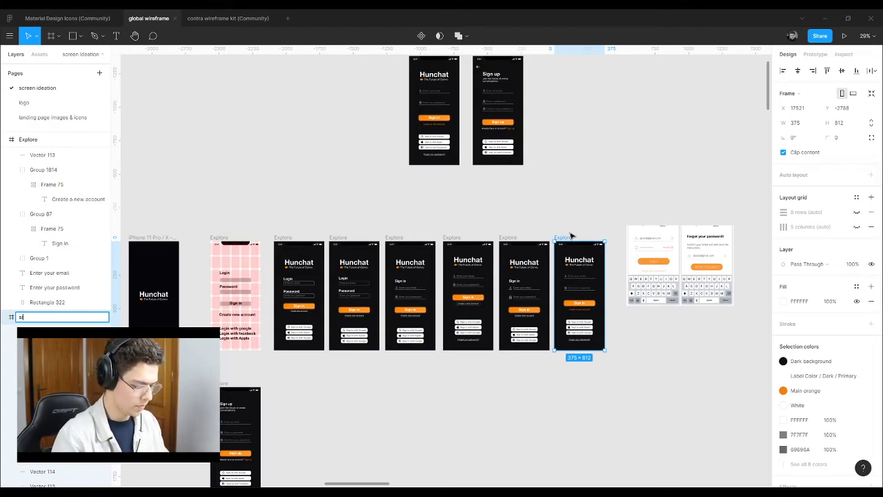
triple_click(32, 319)
key("ctrl+c")
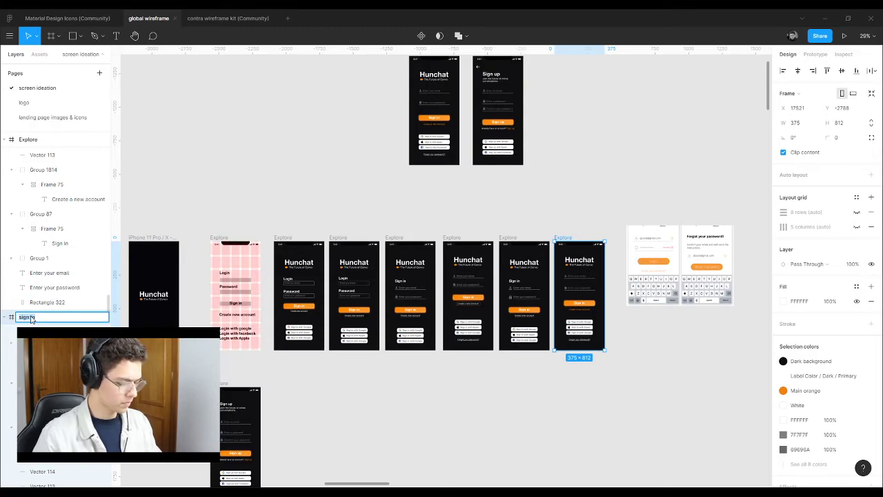
Step: Rename the second- and third-to-last dark Hunchat frames in the row "sign in" using the copied name
left_click(512, 230)
left_click(506, 240)
key("ctrl+v")
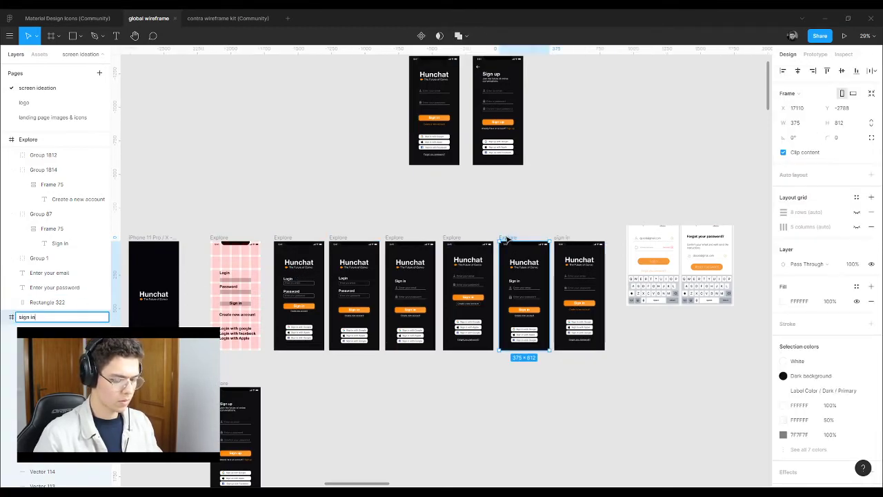
key("Return")
left_click(453, 238)
key("ctrl+r")
key("ctrl+v")
key("Return")
Step: Apply the copied name "sign in" to the second and third dark login frames after the pink wireframe
left_click(394, 238)
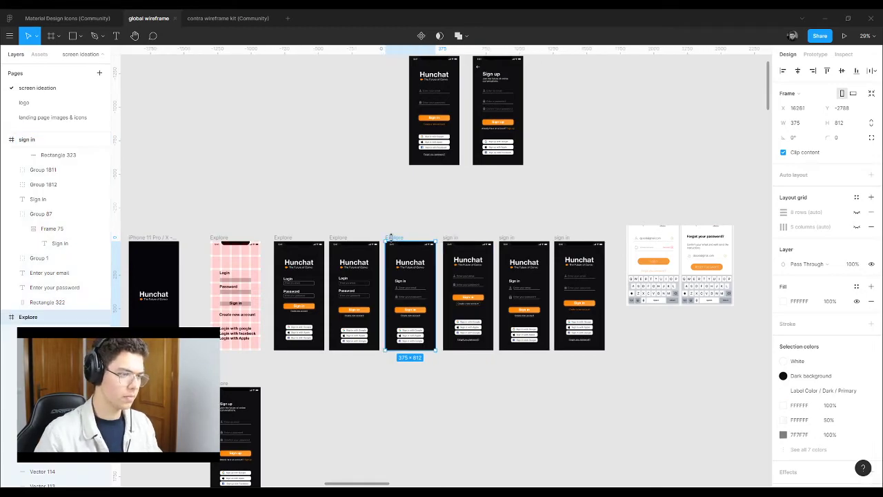
key("ctrl+r")
key("ctrl+v")
key("Return")
left_click(342, 238)
key("ctrl+r")
key("ctrl+v")
key("Return")
Step: Rename the first dark login frame and the pink login wireframe "sign in" as well
left_click(284, 239)
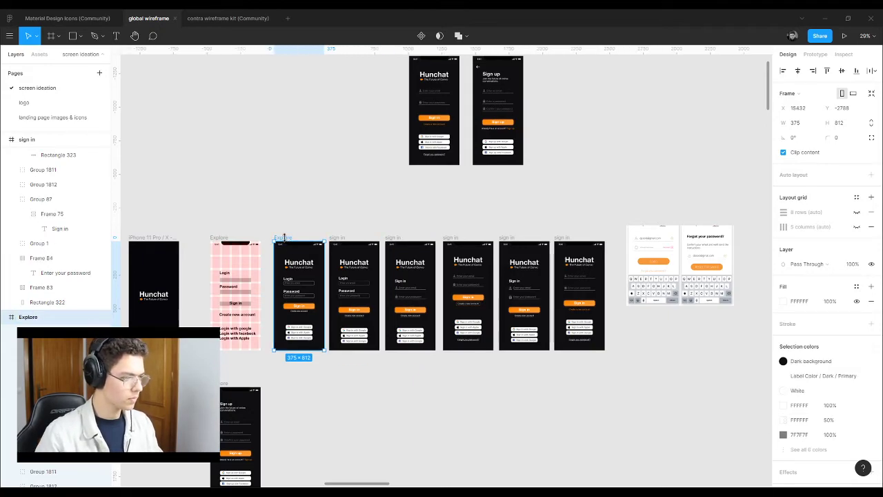
key("ctrl+v")
key("ctrl+z")
key("ctrl+r")
key("ctrl+v")
key("Return")
left_click(218, 237)
key("ctrl+r")
key("ctrl+v")
key("Return")
Step: Rename the black frame with the Hunchat logo "splashscreen"
scroll(302, 344, "left", 6)
left_click(399, 243)
key("ctrl+r")
type("spl")
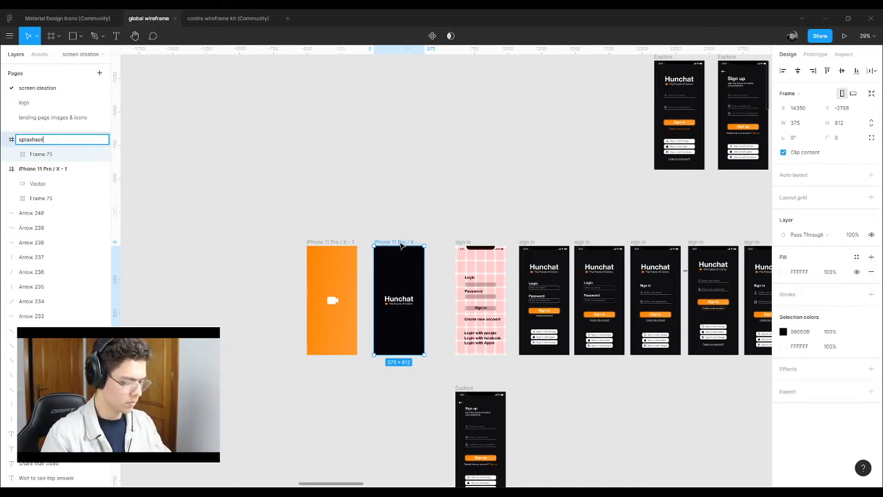
key("Return")
left_click(329, 243)
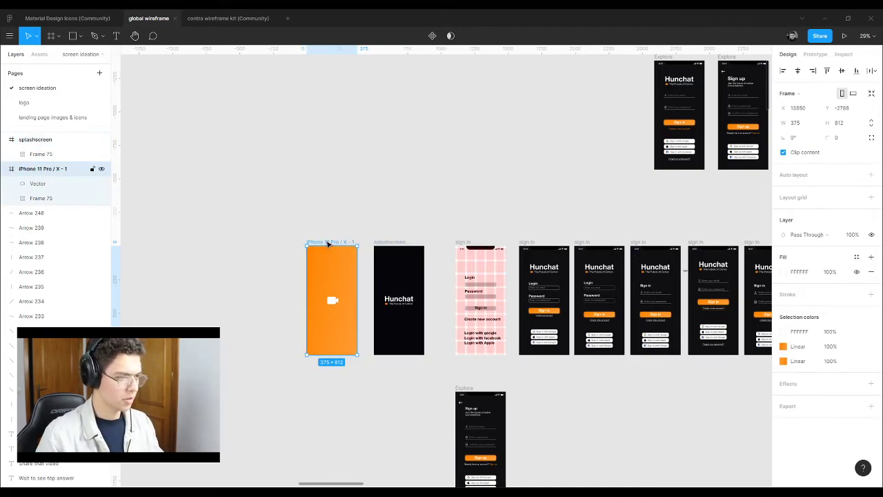
key("s")
key("p")
key("l")
key("a")
key("s")
key("h")
key("s")
key("c")
key("r")
key("n")
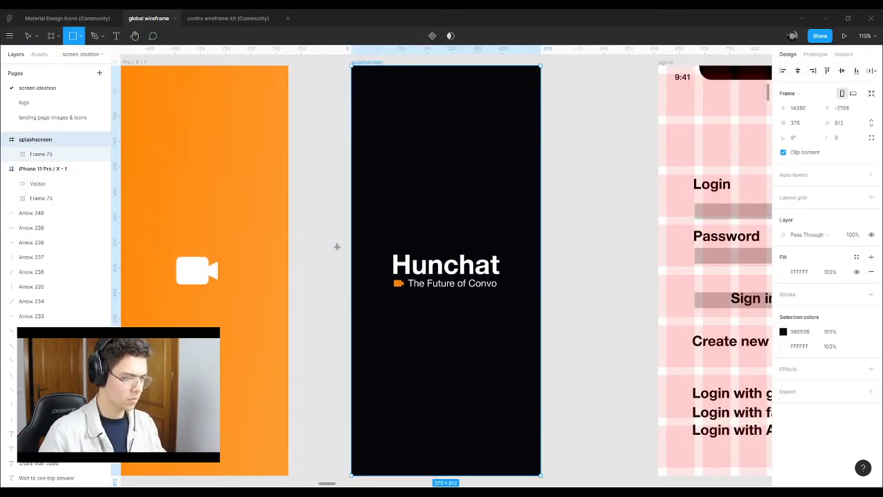
key("v")
Step: Rename the orange frame with the camera icon "splashscreen"
scroll(380, 260, "down", 5)
left_click(352, 168)
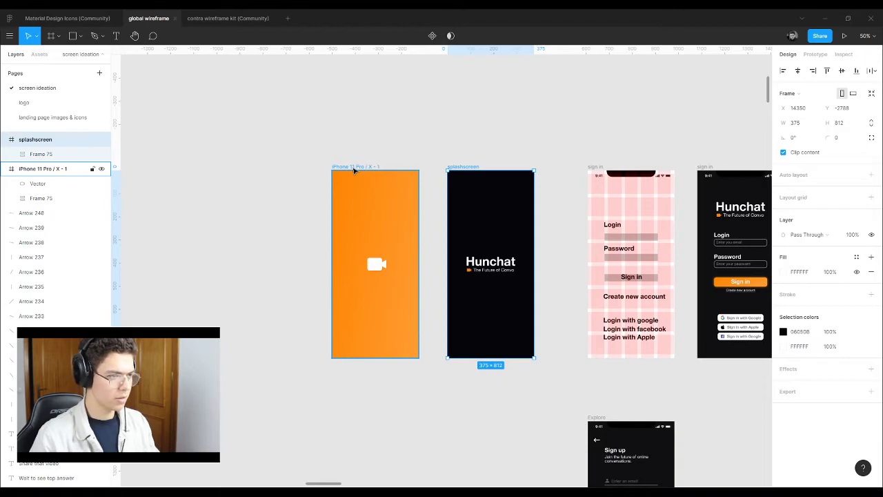
key("ctrl+r")
type("spl")
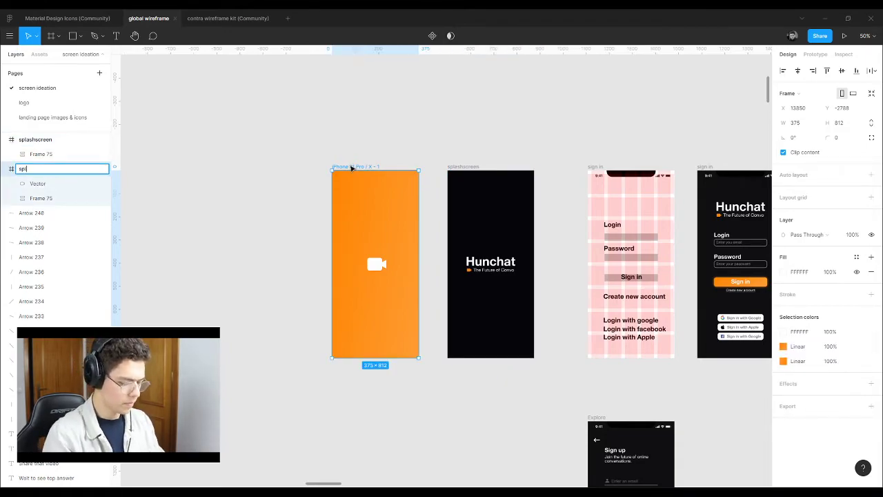
type("ashscreen")
key("Return")
left_click(292, 169)
Step: Rename the dark sign-up frame beneath the pink wireframe "sign up"
scroll(295, 176, "down", 5)
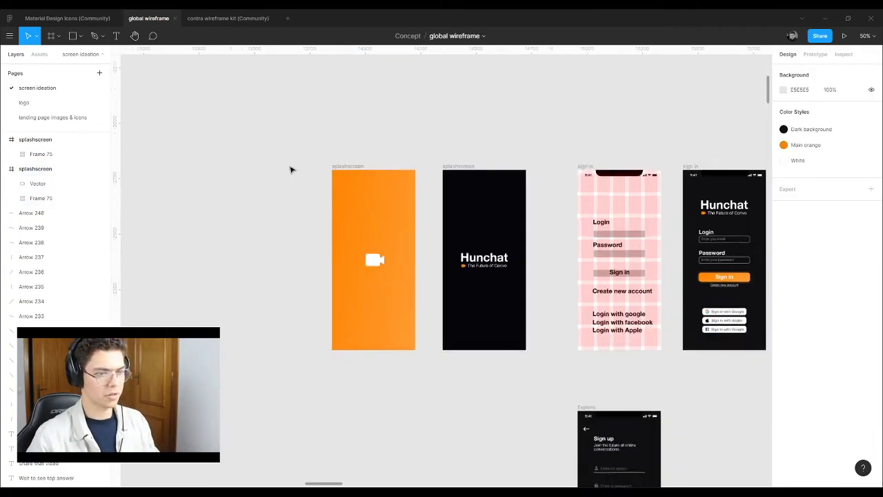
scroll(394, 258, "up", 3)
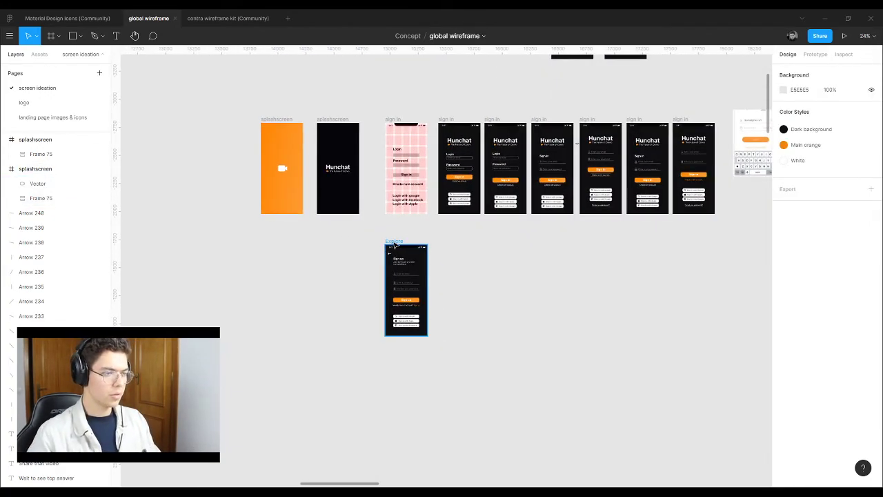
left_click(392, 242)
key("ctrl+r")
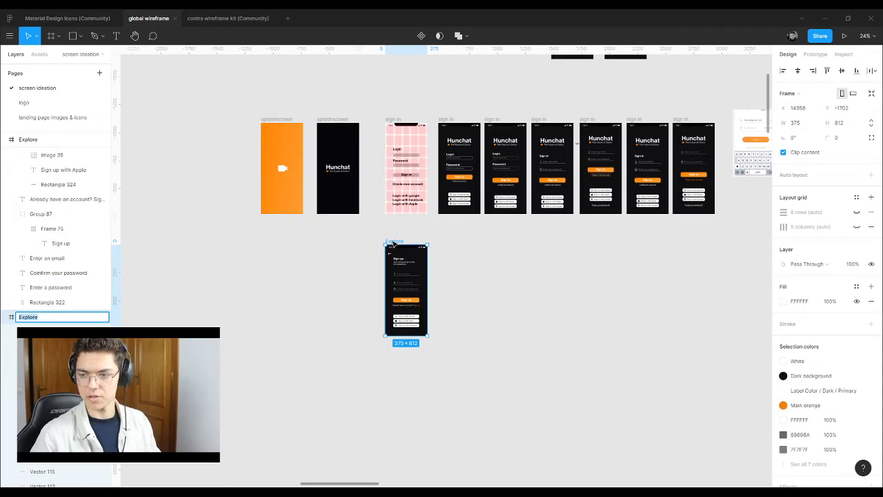
type("sig")
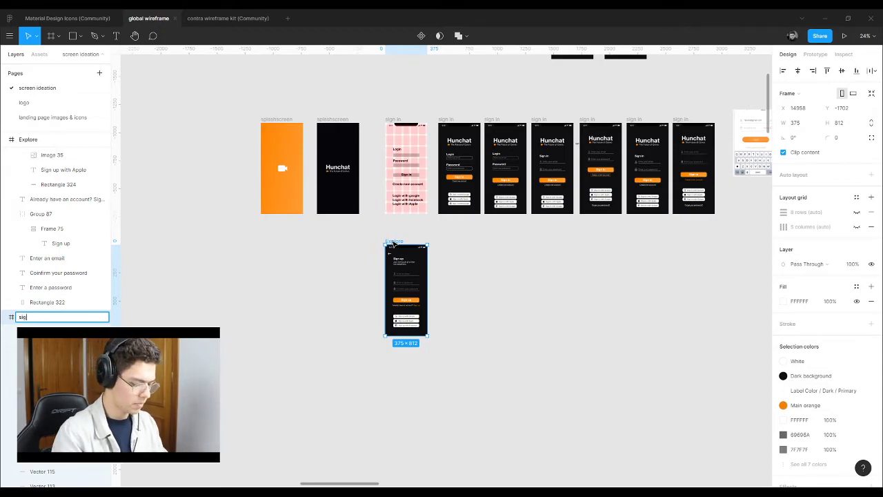
key("Return")
left_click(486, 274)
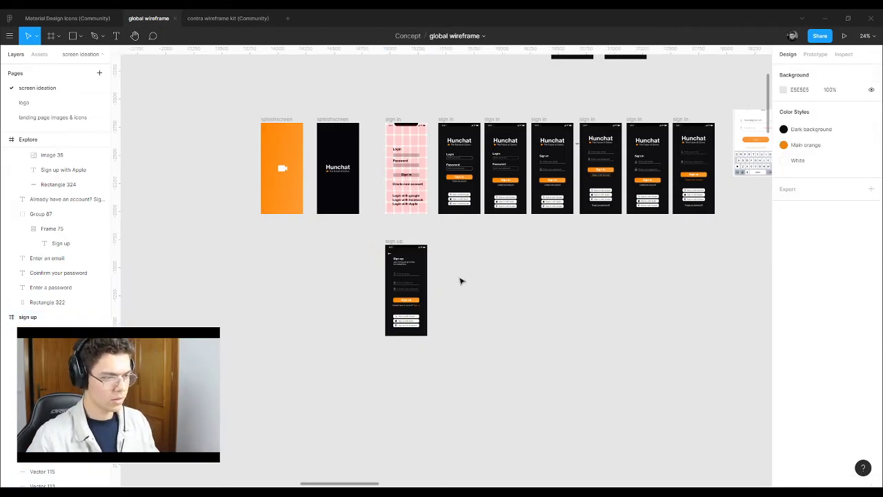
Step: Duplicate the last sign-in frame of the row and place the copy directly beneath the sign-up frame, aligned with it
scroll(317, 247, "down", 2)
scroll(317, 247, "up", 4)
scroll(302, 250, "down", 3)
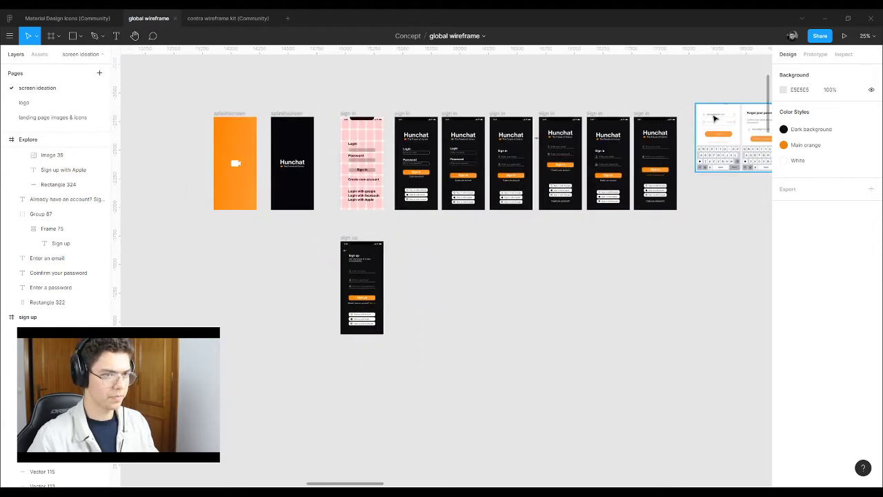
left_click_drag(642, 114, 354, 351)
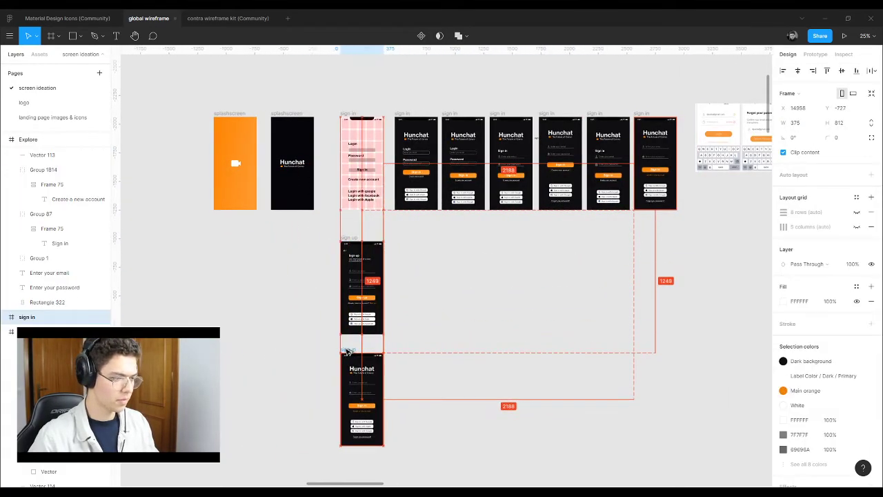
key("Escape")
Step: Rename the duplicated sign-in frame "forgotten password"
left_click(354, 352)
key("ctrl+r")
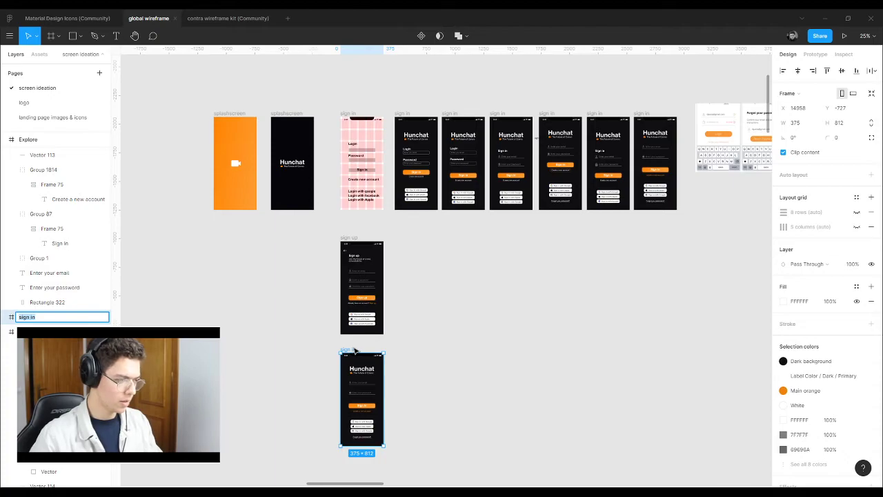
type("forgott")
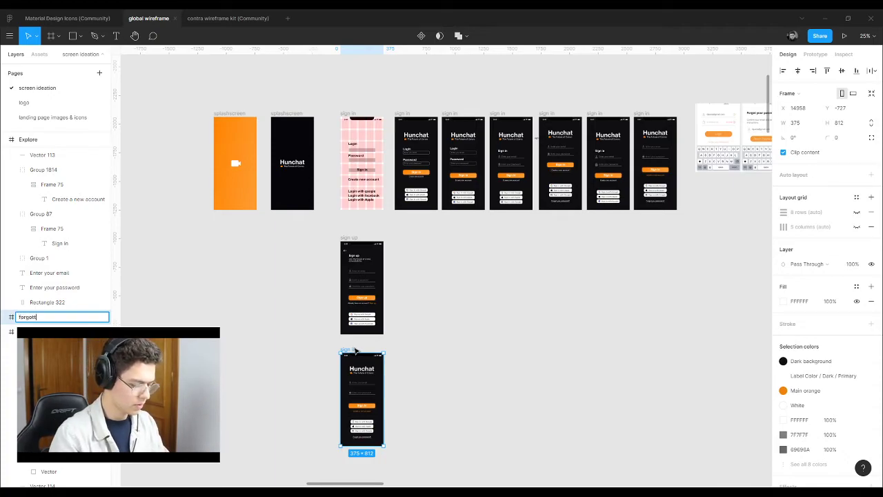
key("Return")
left_click(477, 372)
Step: Move the forgot-password reference image beside the forgotten password frame and inspect its layout up close
scroll(211, 308, "down", 3)
left_click_drag(578, 202, 352, 377)
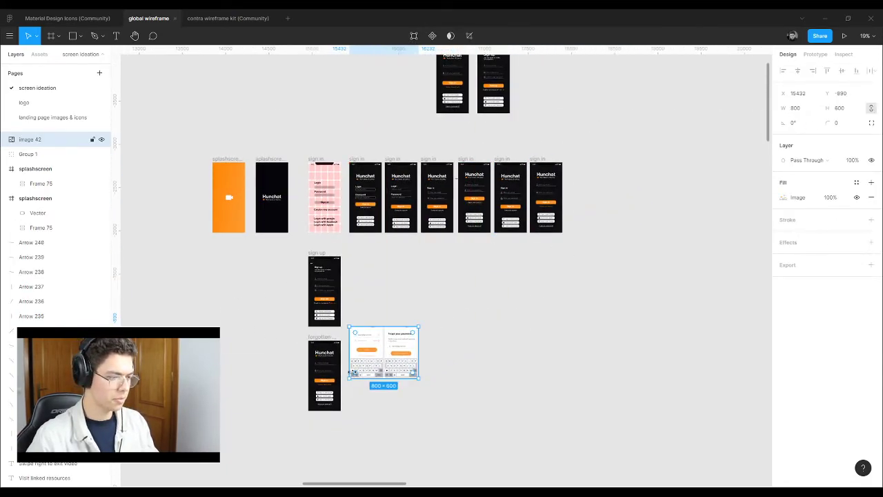
scroll(360, 350, "up", 10)
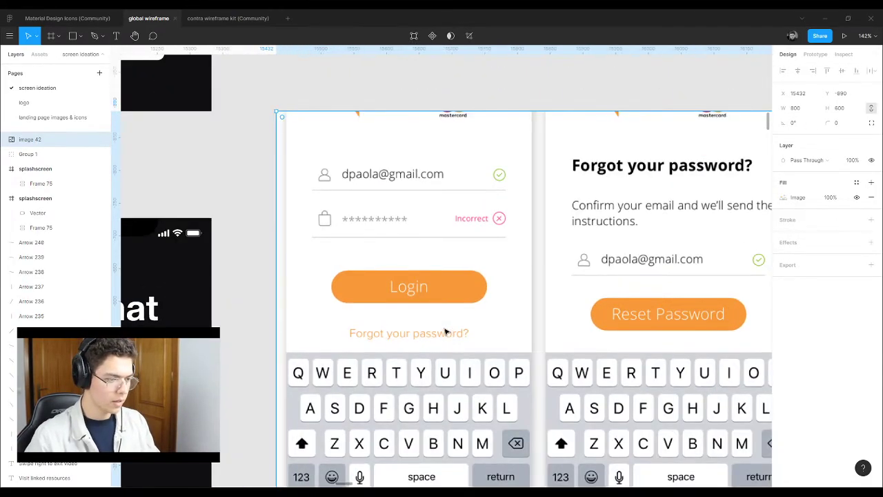
scroll(445, 270, "down", 5)
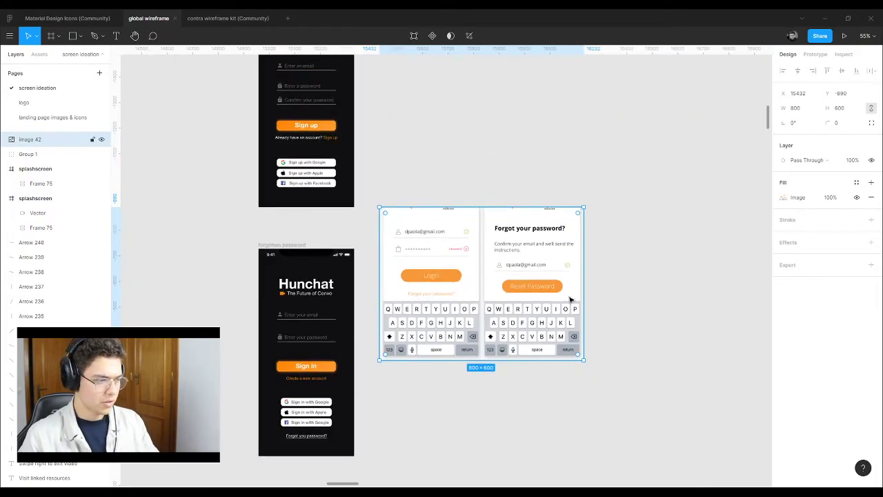
scroll(304, 286, "down", 4)
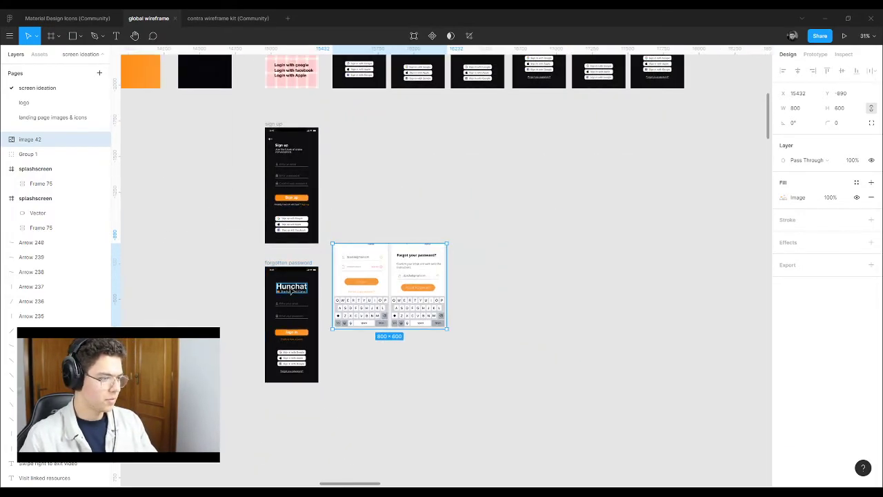
Step: Replace the Hunchat logo in the forgotten password frame with copies of the sign-up frame's heading and subtitle
left_click(290, 290)
key("Delete")
left_click(286, 149)
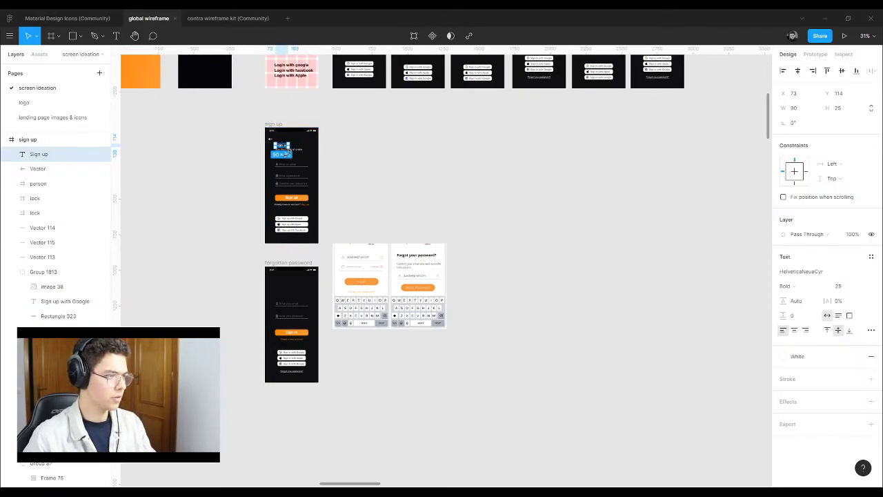
left_click(302, 151, "shift")
key("ctrl+c")
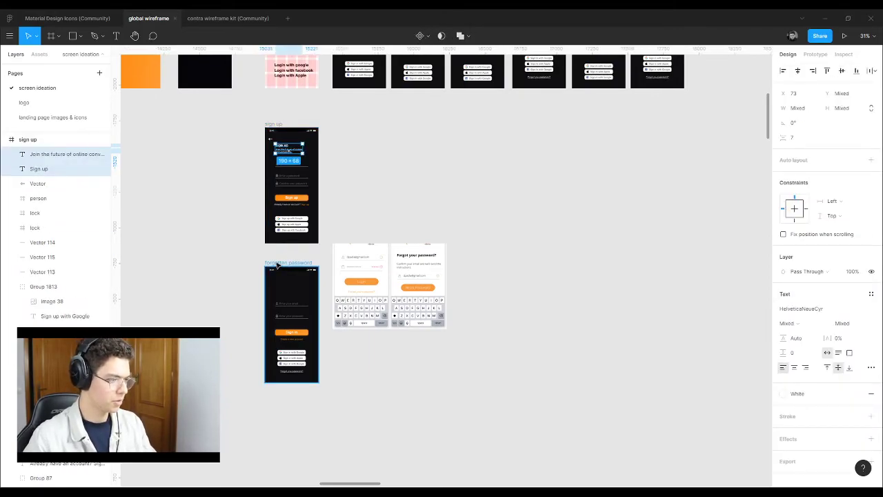
left_click(282, 263)
key("ctrl+v")
left_click(383, 203)
Step: Remove the back arrow from the sign-up frame
scroll(279, 145, "up", 5)
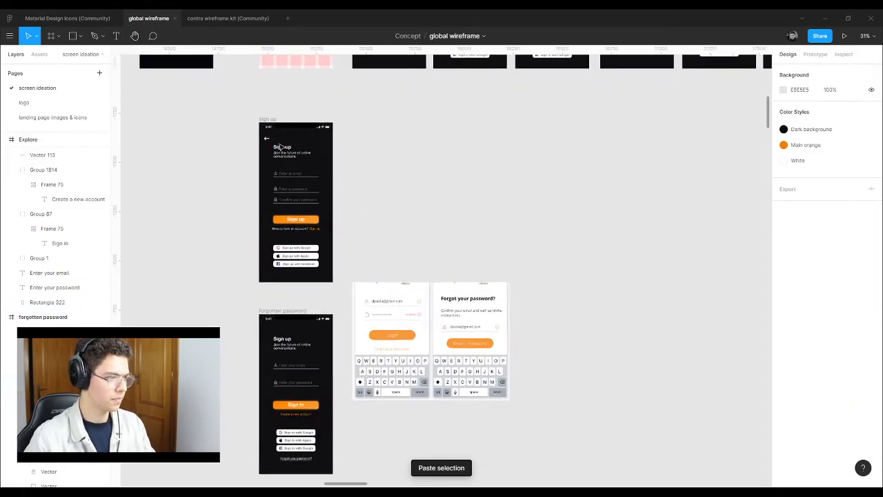
left_click(280, 156)
left_click(390, 107)
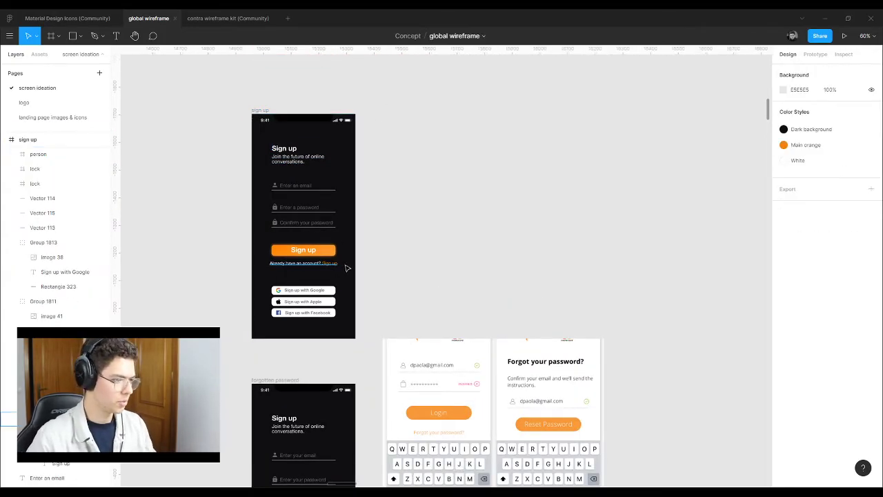
Step: Change the heading in the forgotten password frame to "Forgot your password?"
scroll(414, 221, "down", 3)
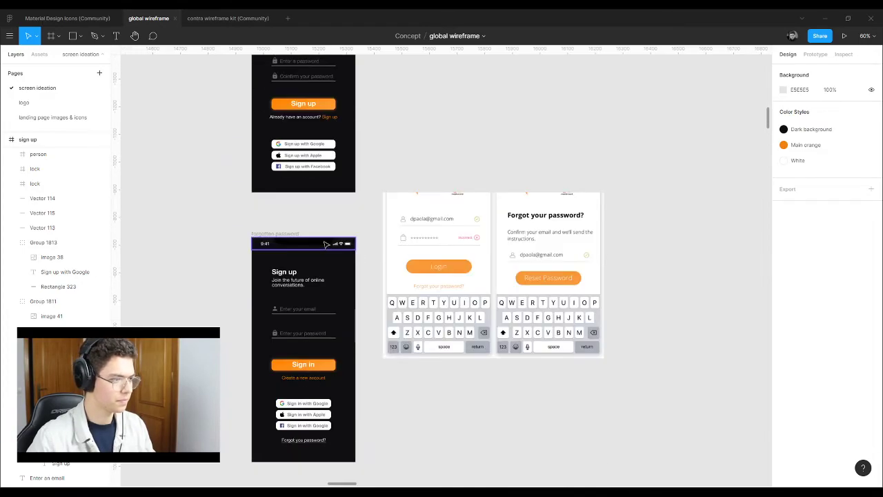
scroll(322, 233, "down", 1)
scroll(304, 283, "up", 2)
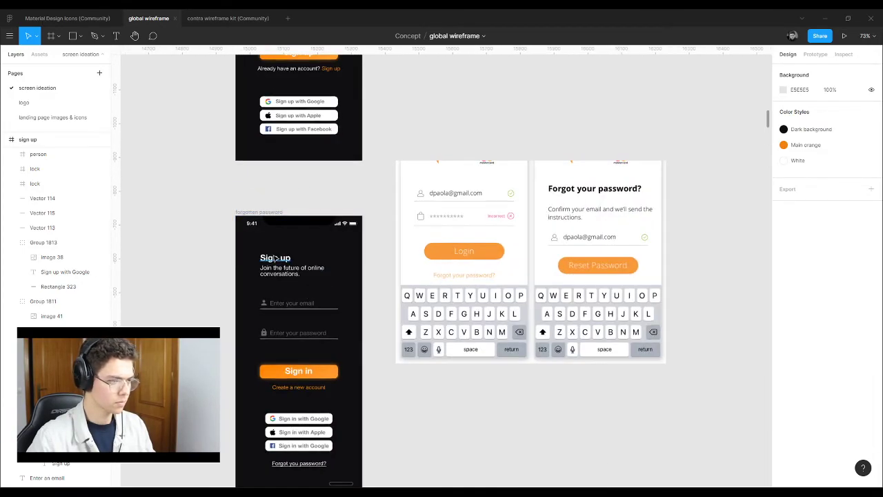
double_click(288, 272)
type("Forgot")
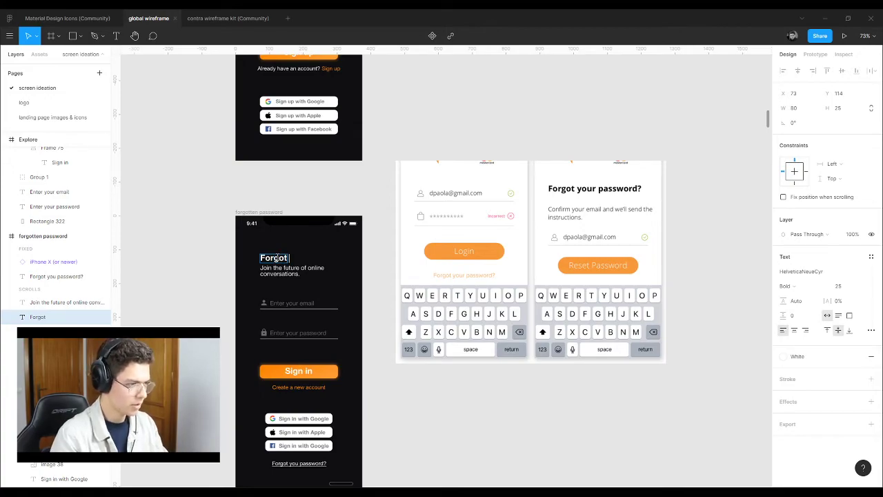
type(" your")
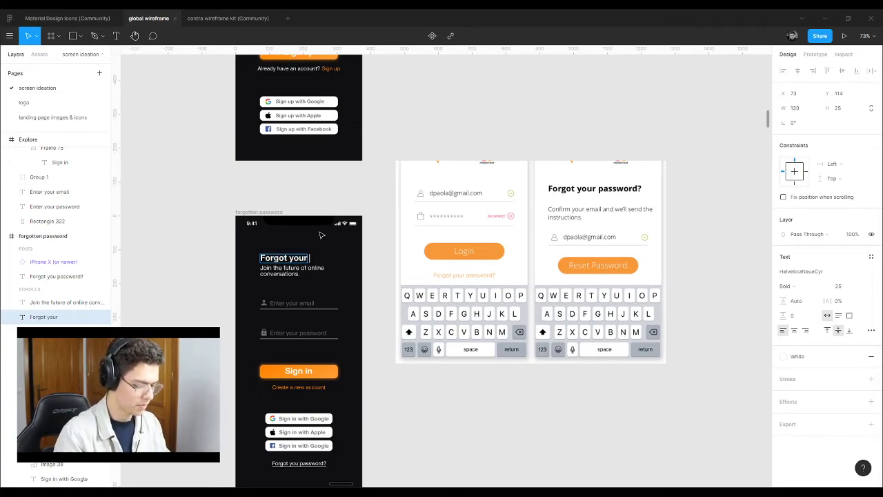
type(" password")
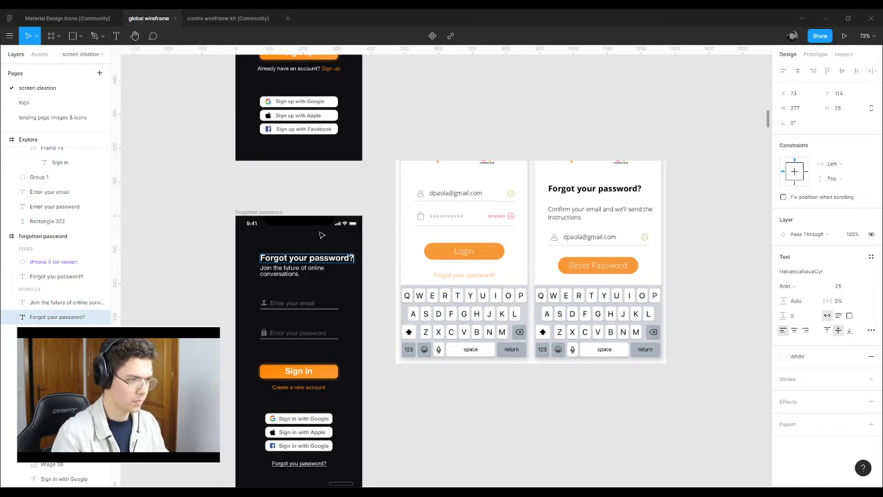
type("?")
key("Escape")
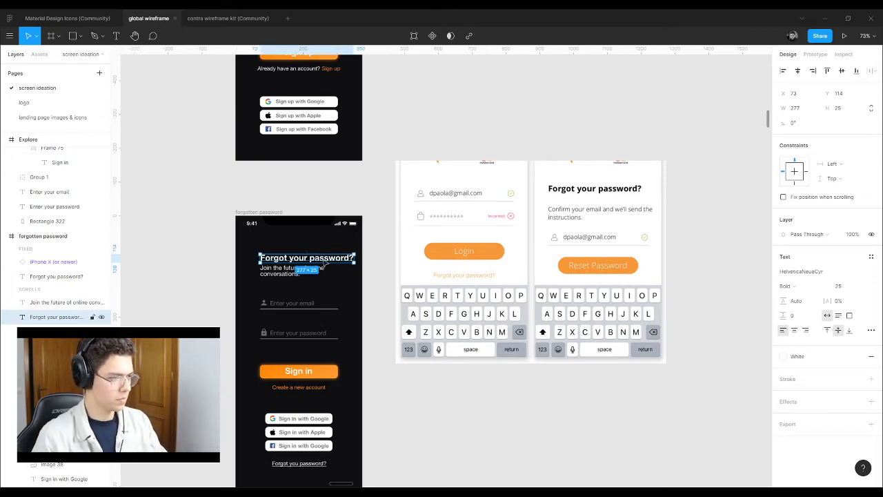
Step: Try breaking the heading onto two lines before "password?" and aligning its text to the bottom
double_click(310, 258)
left_click(310, 258)
key("BackSpace")
key("Return")
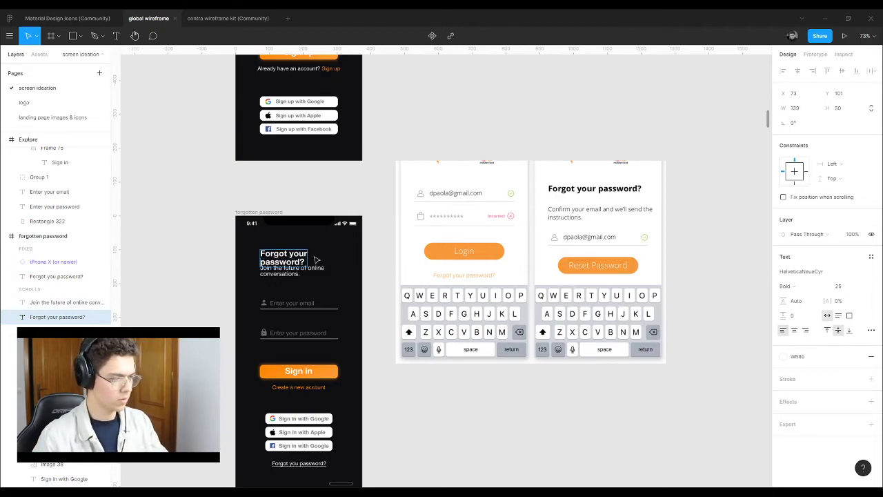
key("Escape")
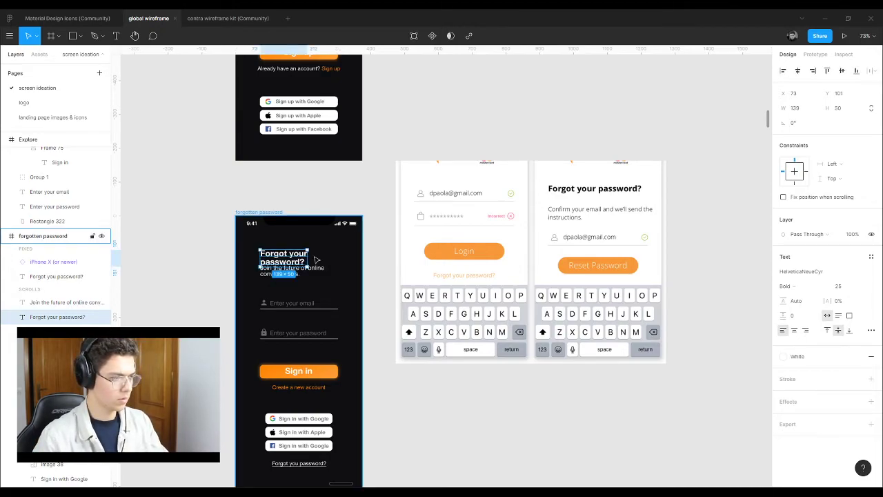
left_click(849, 331)
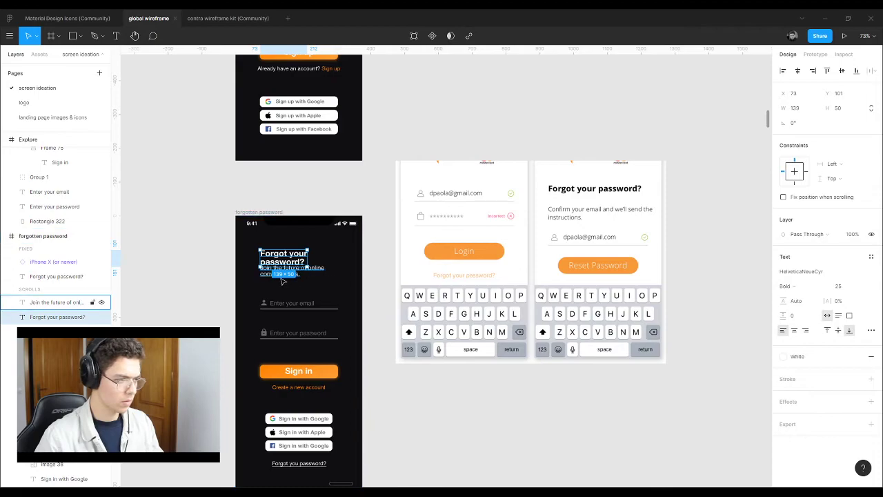
Step: Undo the heading's bottom alignment and its line break
scroll(279, 282, "up", 5)
key("ctrl+z")
key("ctrl+z")
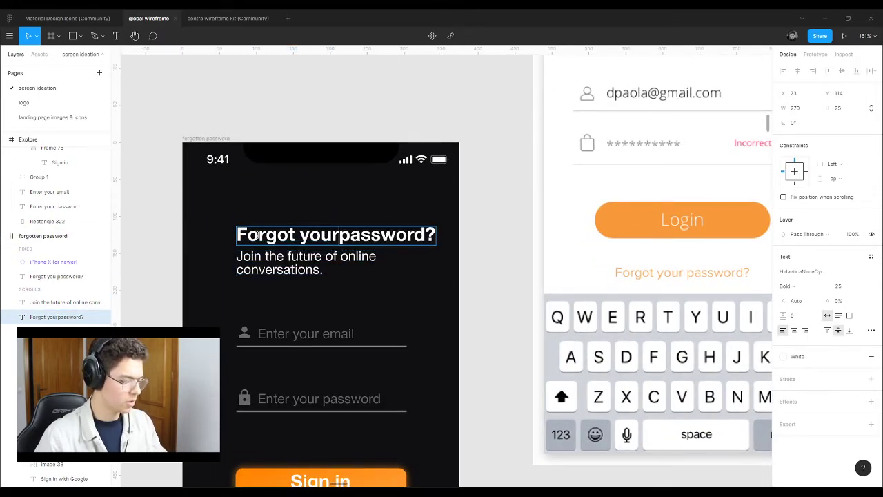
Step: Move the subtitle under the forgotten password heading down to Y 189
key("Escape")
left_click_drag(289, 271, 292, 303)
Step: Try aligning the heading's text to the bottom and breaking it before "password?", and undo the line break
left_click(304, 237)
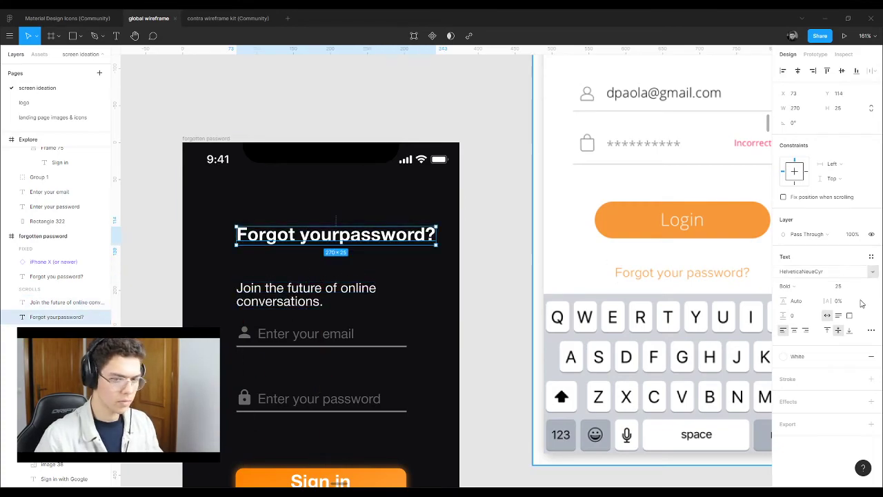
double_click(341, 242)
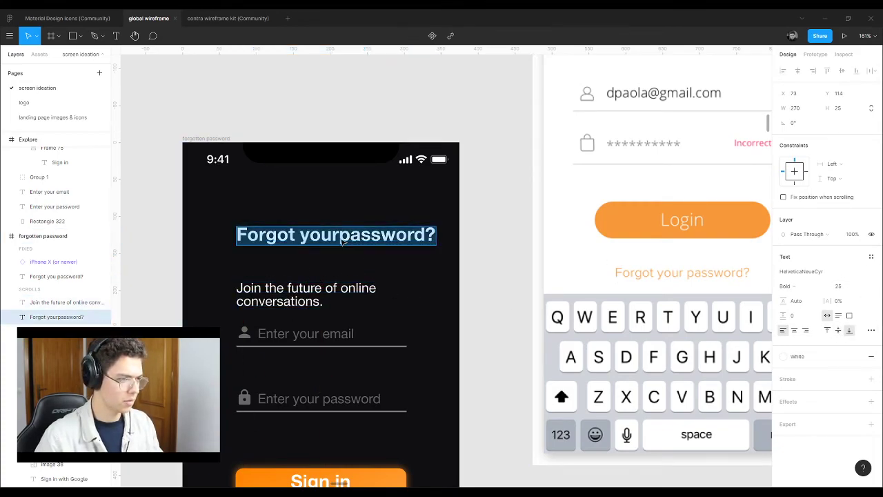
left_click(339, 237)
key("Return")
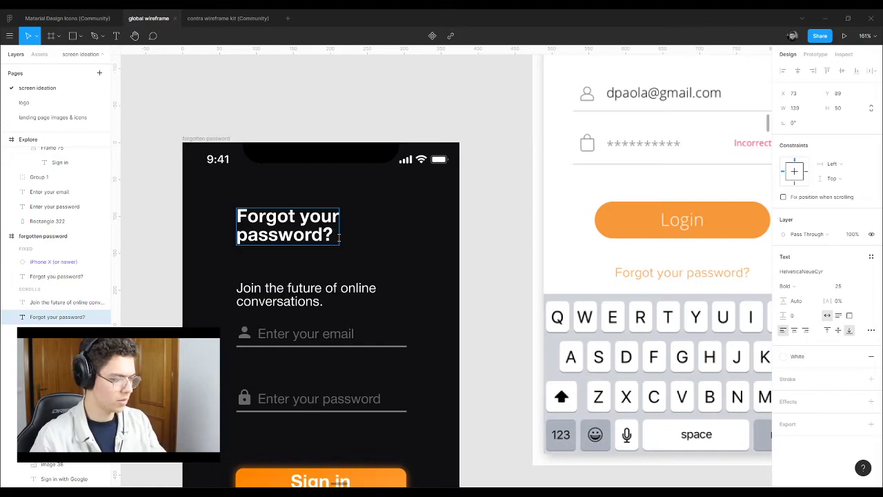
key("ctrl+z")
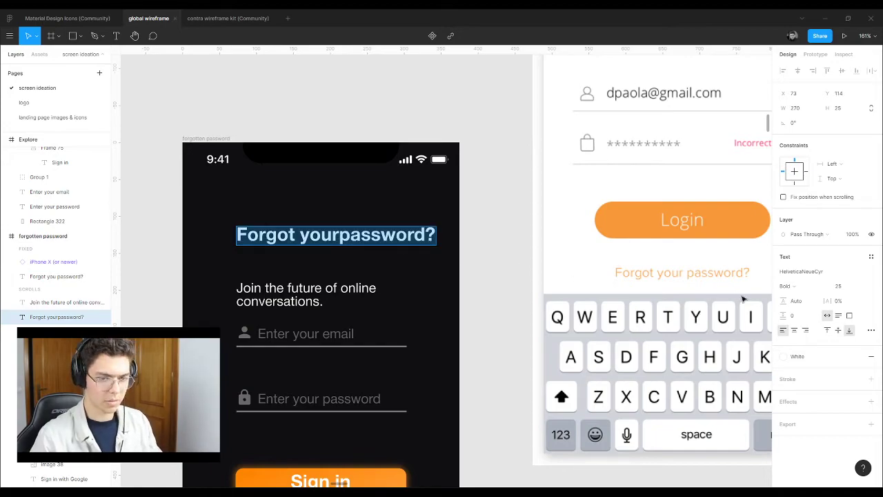
Step: Align the heading's text to the top and break it onto two lines before "password?"
key("Escape")
double_click(341, 240)
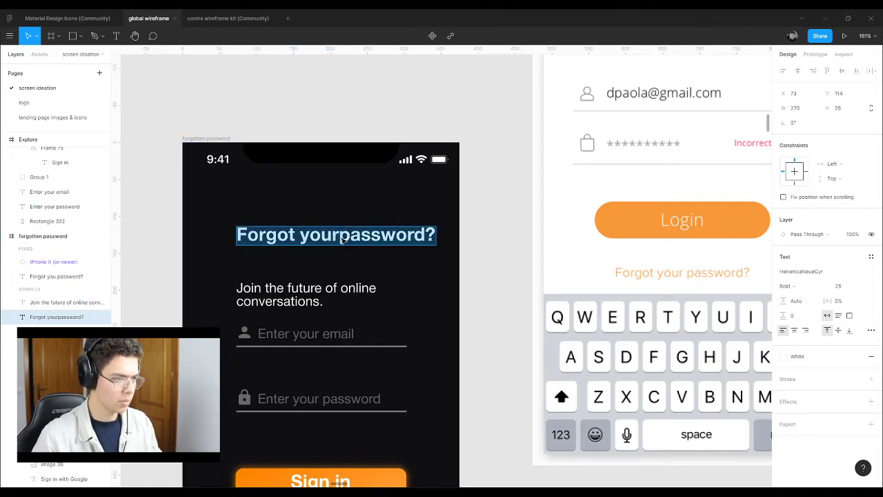
left_click(340, 237)
key("Return")
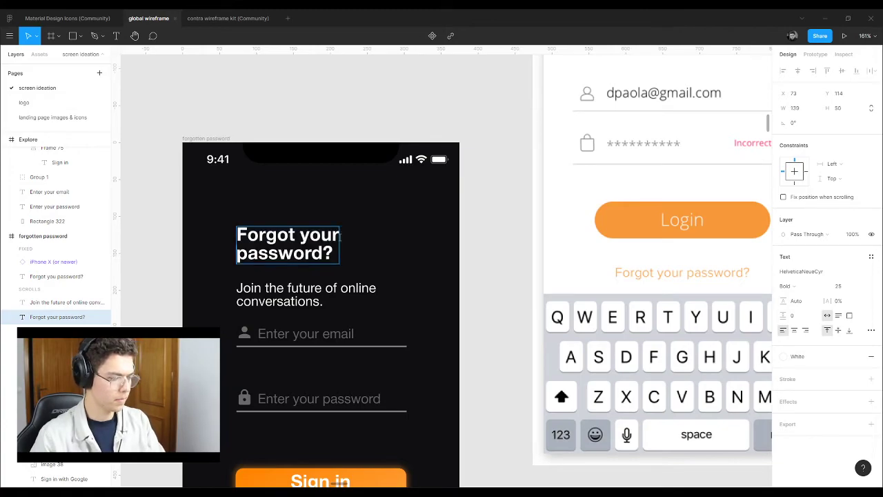
key("Escape")
Step: Replace the "Join the future of online conversations." subtitle in the forgotten password frame with "Enter your email to recieve"
left_click(296, 295)
scroll(207, 304, "down", 5)
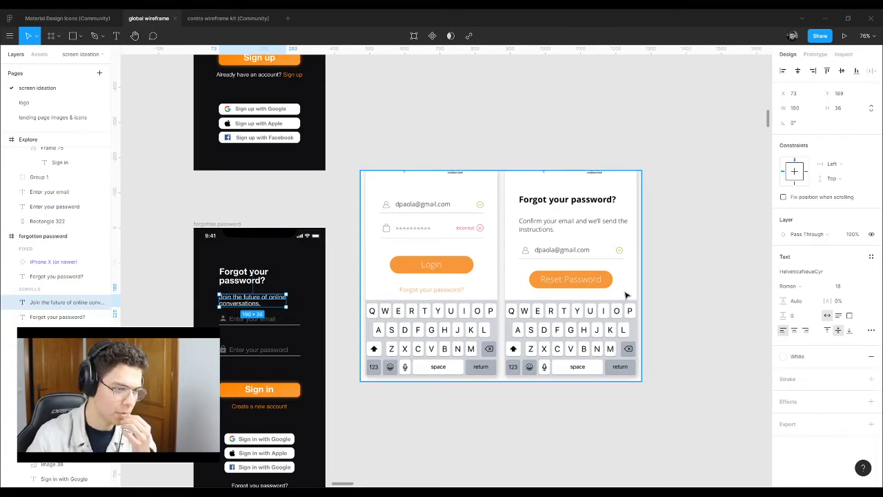
scroll(221, 298, "up", 6)
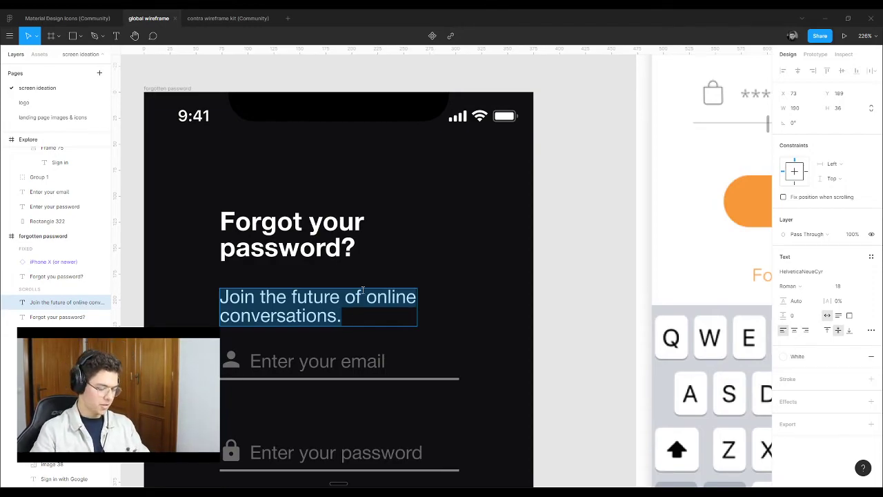
type("Enter you")
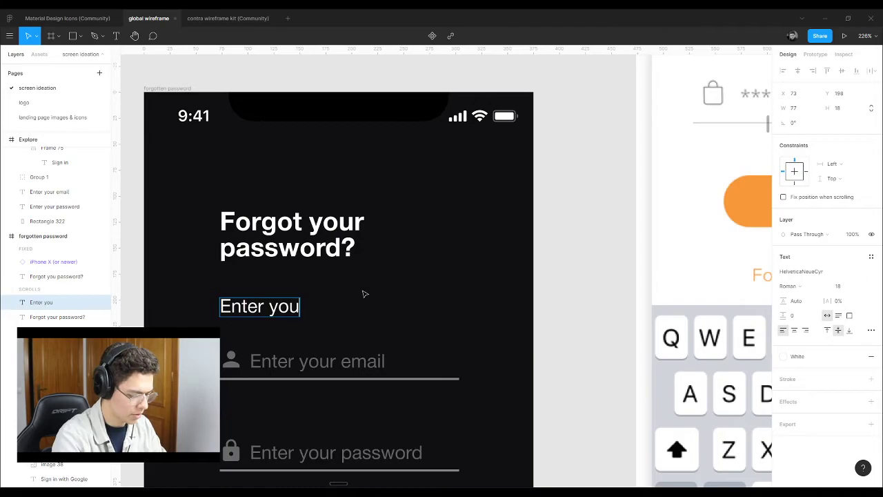
type(" email ro re")
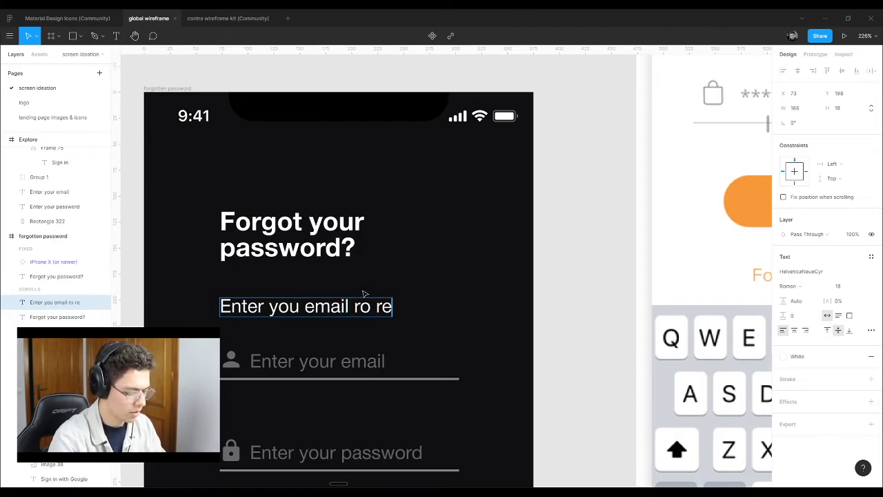
type("cieve")
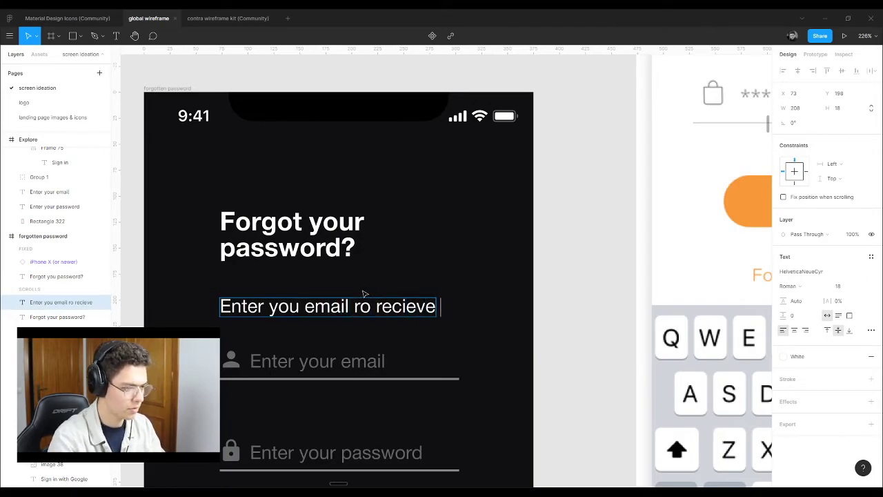
key("Left")
key("Left")
key("Left")
key("Left")
key("Left")
key("Left")
key("Left")
key("Left")
key("Left")
key("Left")
key("Left")
key("Left")
key("Left")
key("Left")
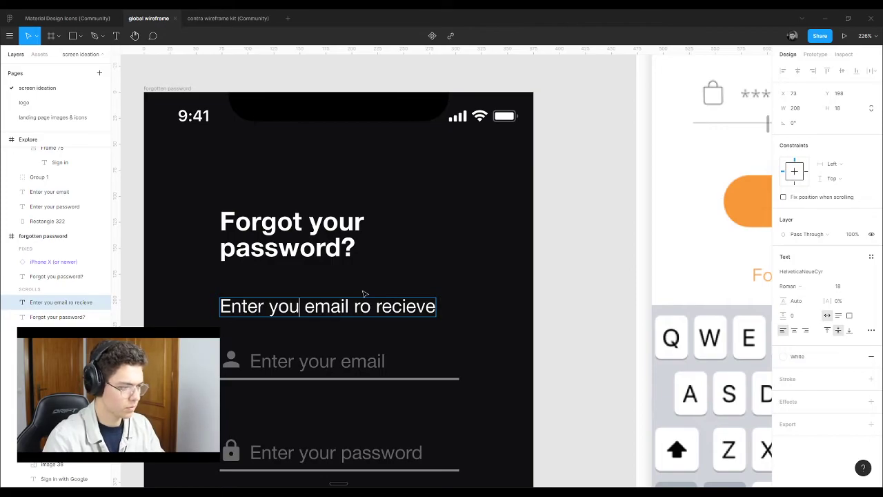
type("r")
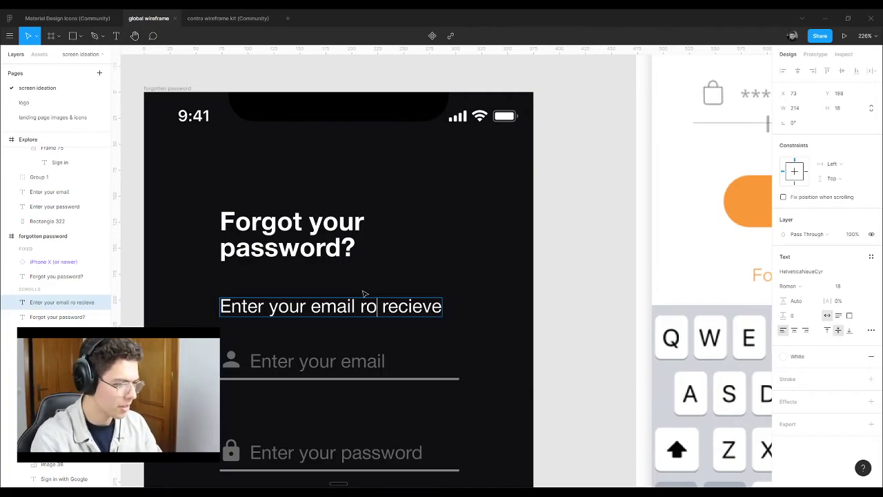
key("BackSpace")
key("BackSpace")
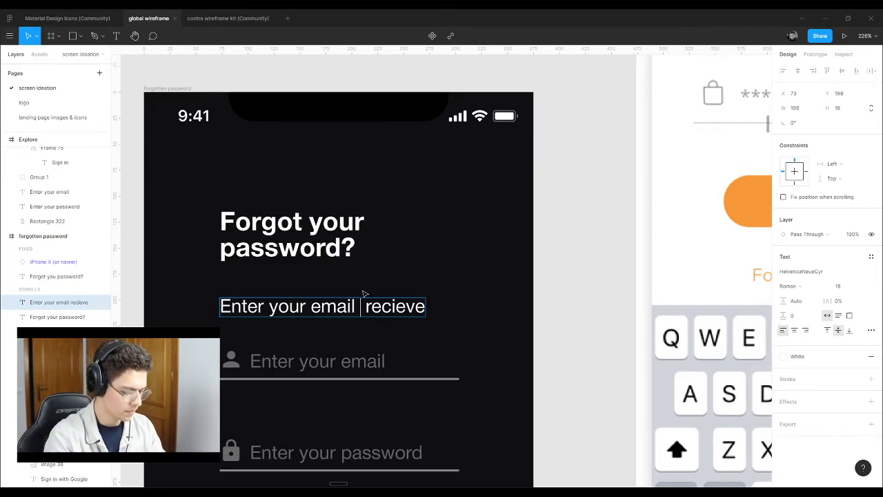
type("to")
Step: Extend the subtitle with "instructions on how to retreive it"
key("Right")
key("Right")
key("Right")
key("Right")
key("Right")
key("Right")
key("Right")
key("Right")
type("instr")
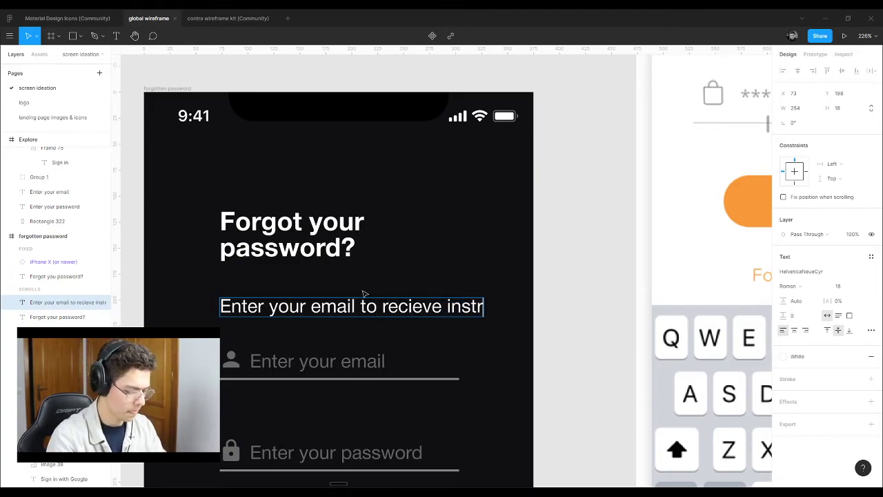
type("uction")
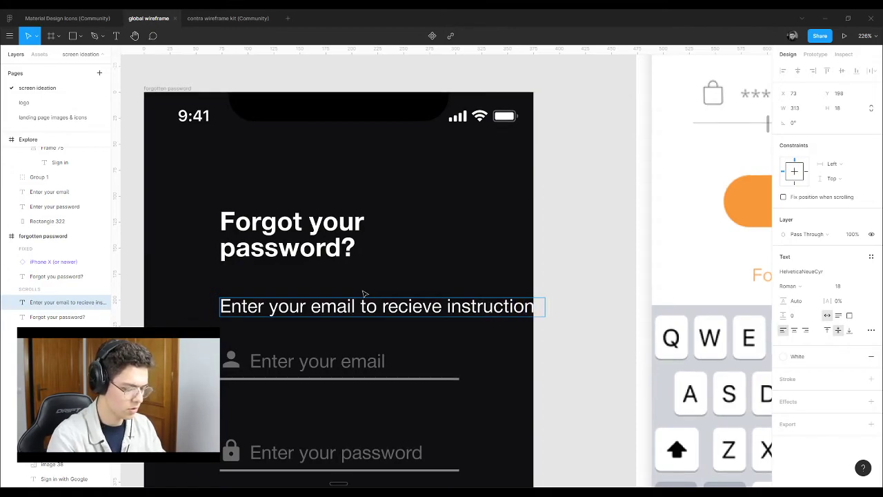
type("s to reset your p")
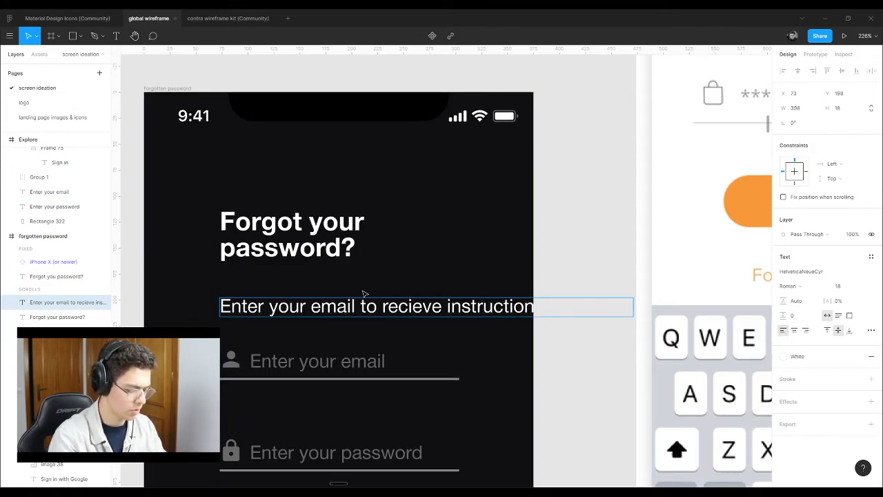
type("asswo")
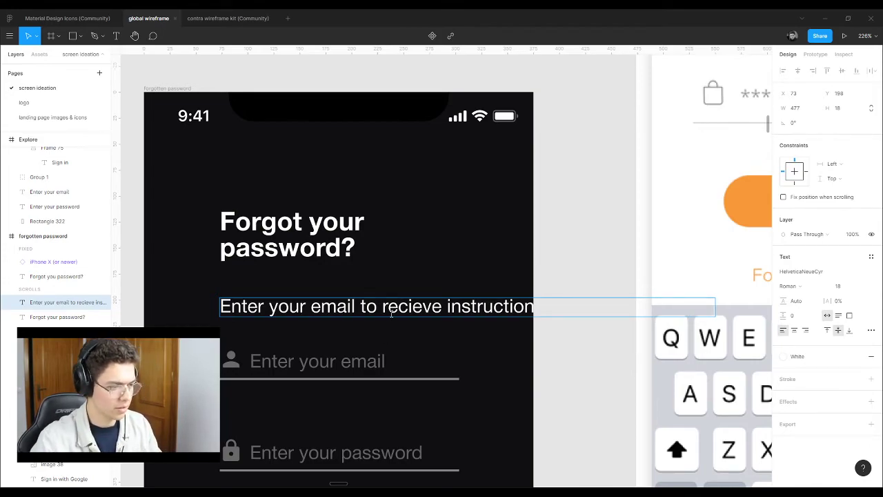
key("ctrl+a")
key("BackSpace")
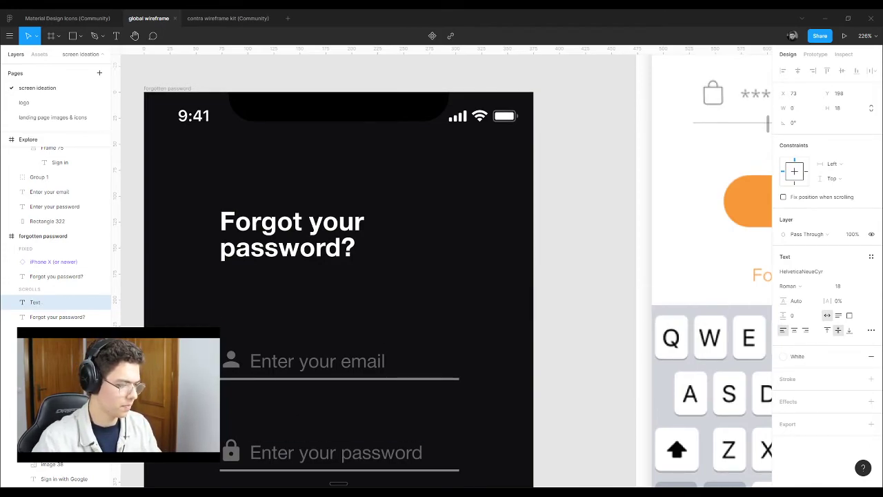
key("ctrl+z")
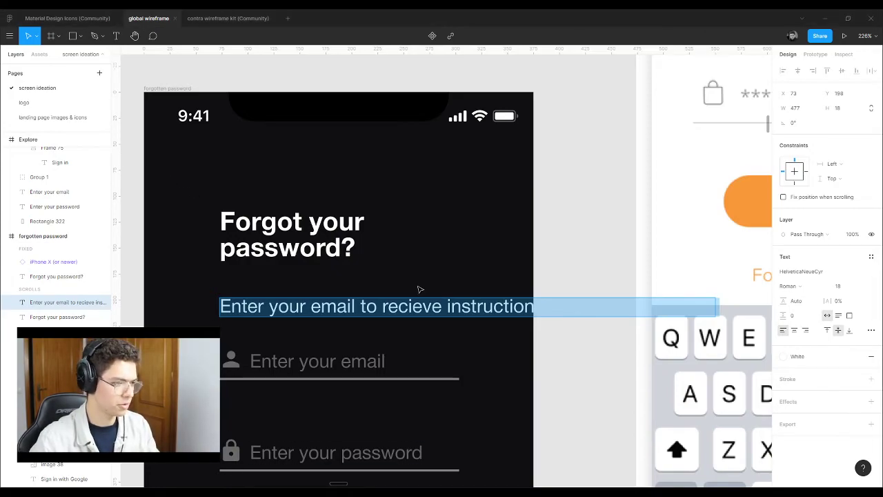
Step: Break the subtitle onto a second line after "instruction" and correct "retreive" to "retrieve"
left_click(536, 306)
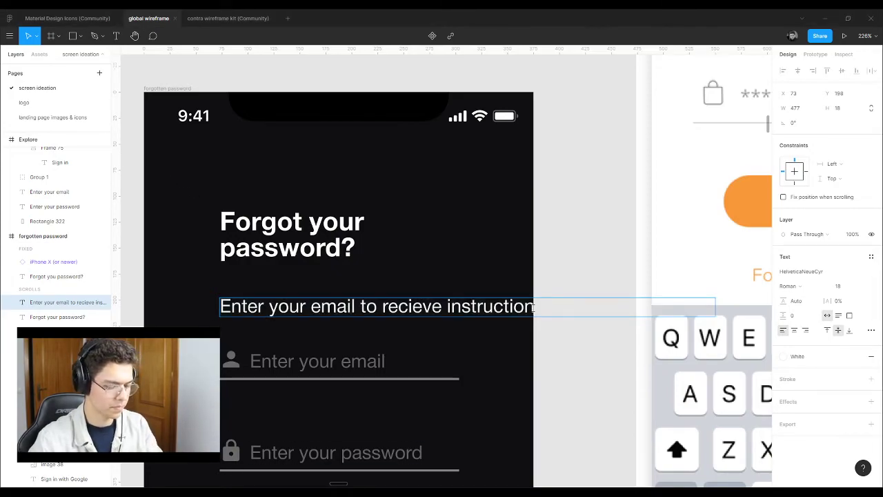
key("Return")
double_click(345, 315)
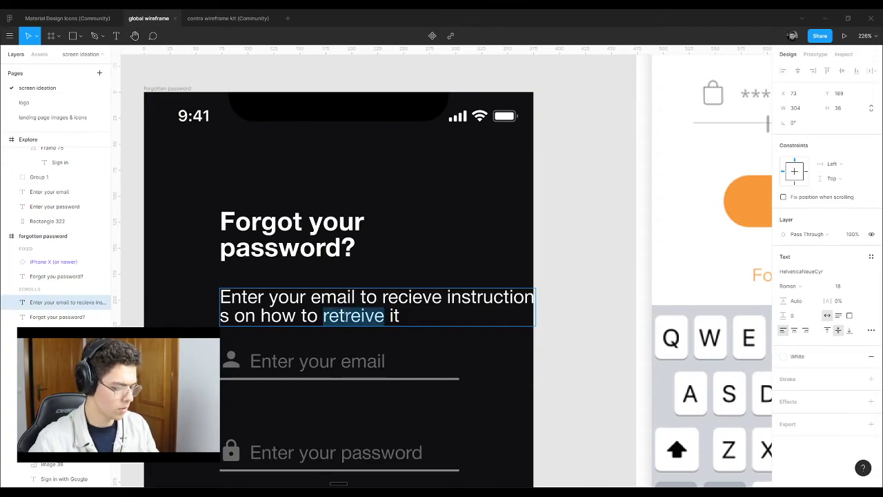
type("retrieve")
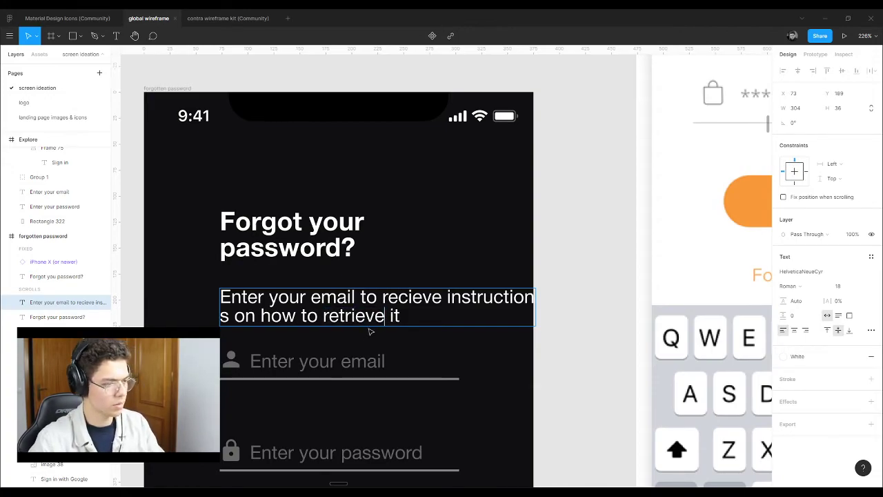
Step: Narrow the subtitle's text box to a width of 234 and remove the line break inside "instructions"
key("Escape")
left_click_drag(538, 322, 463, 319)
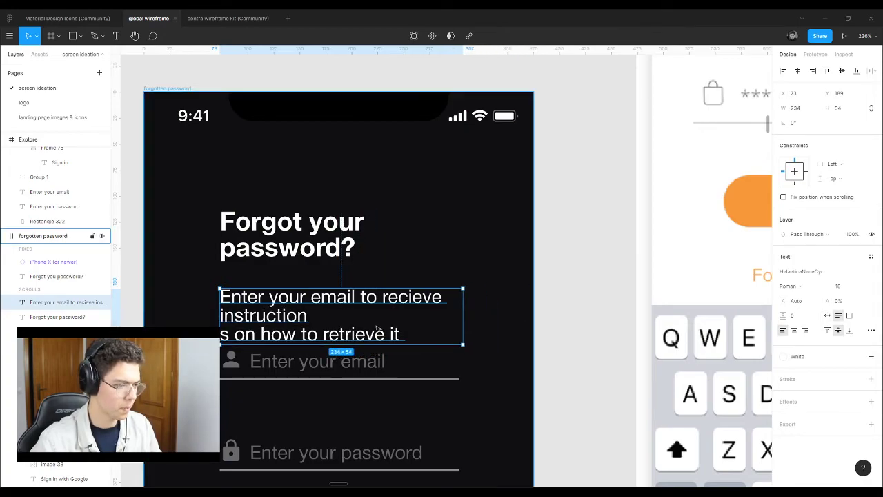
double_click(228, 335)
left_click(224, 334)
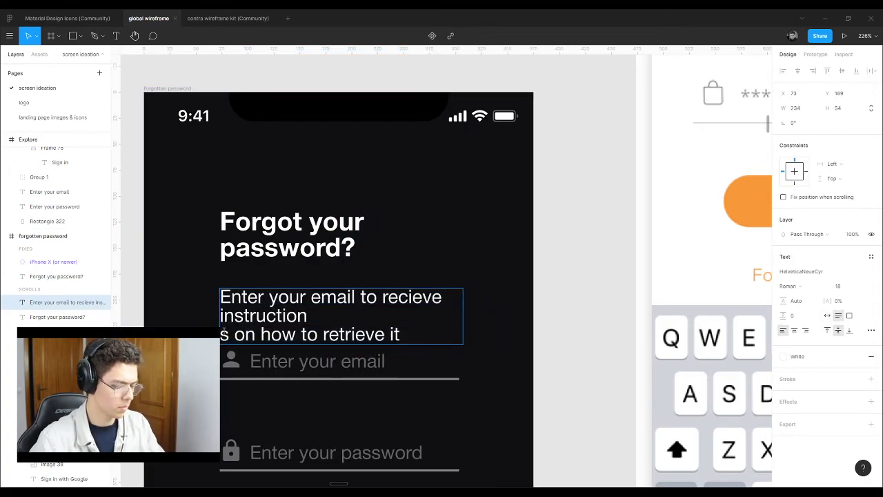
key("BackSpace")
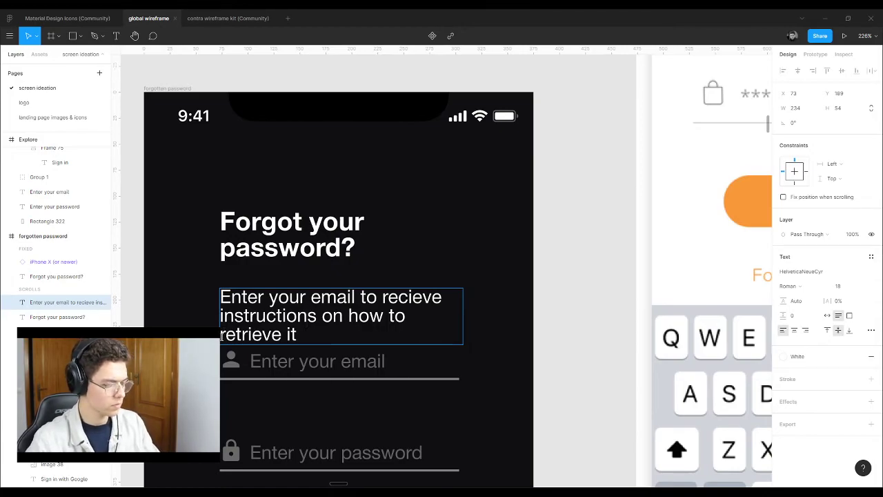
key("BackSpace")
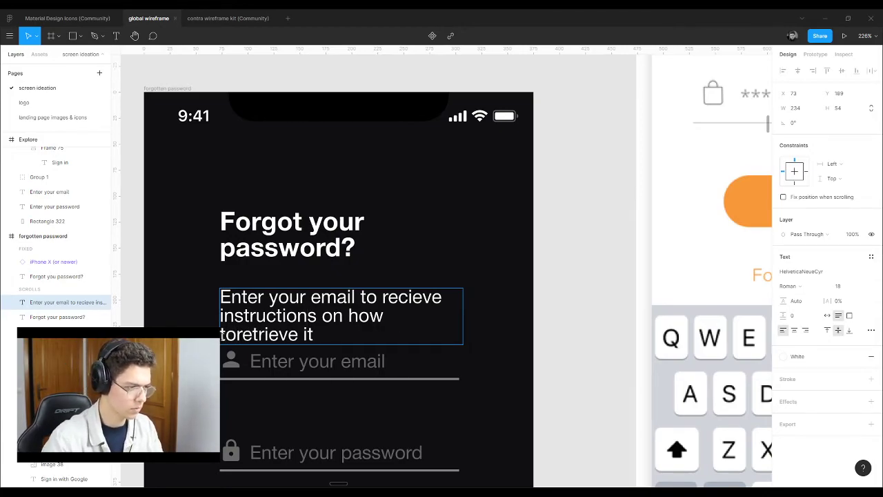
key("Escape")
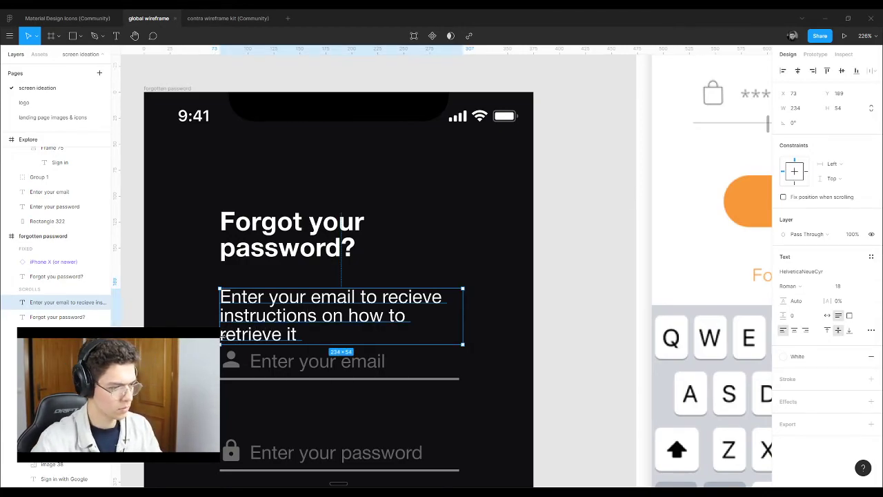
Step: Add a full stop after "retrieve it" at the end of the subtitle
double_click(301, 335)
left_click(299, 336)
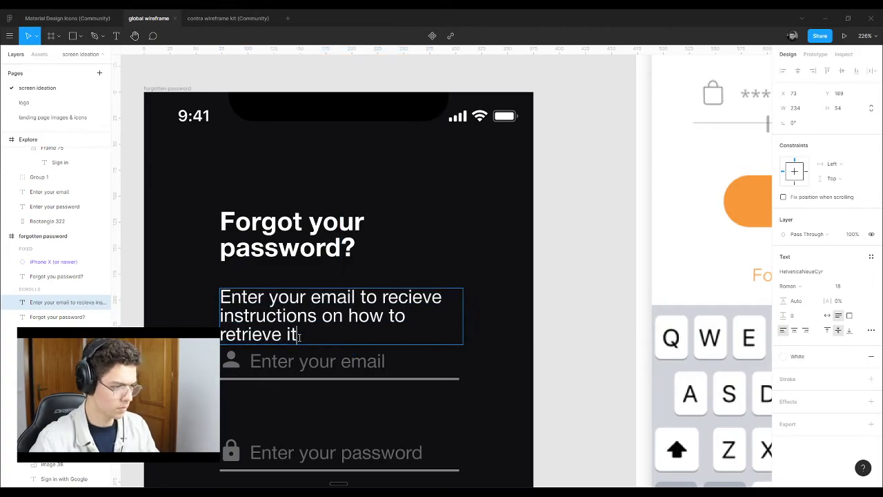
left_click(507, 306)
Step: Delete the password field's placeholder text, lock icon and underline from the forgotten password frame
scroll(296, 235, "down", 5)
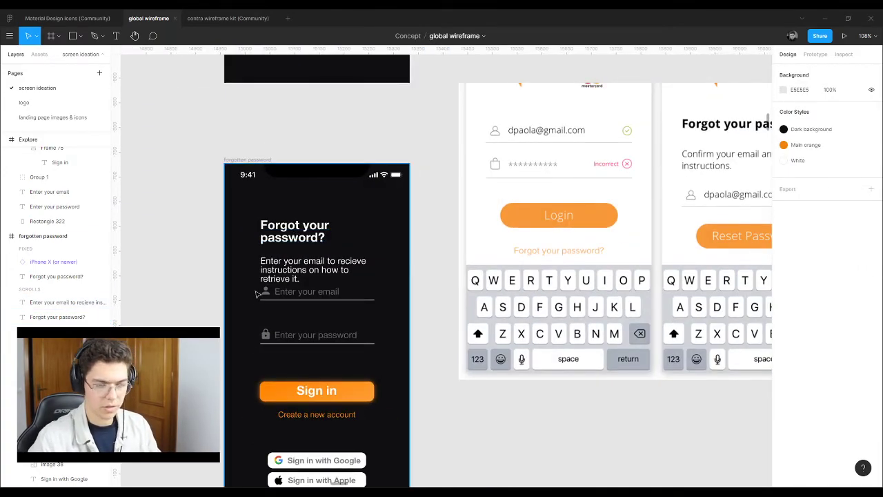
scroll(256, 294, "up", 5)
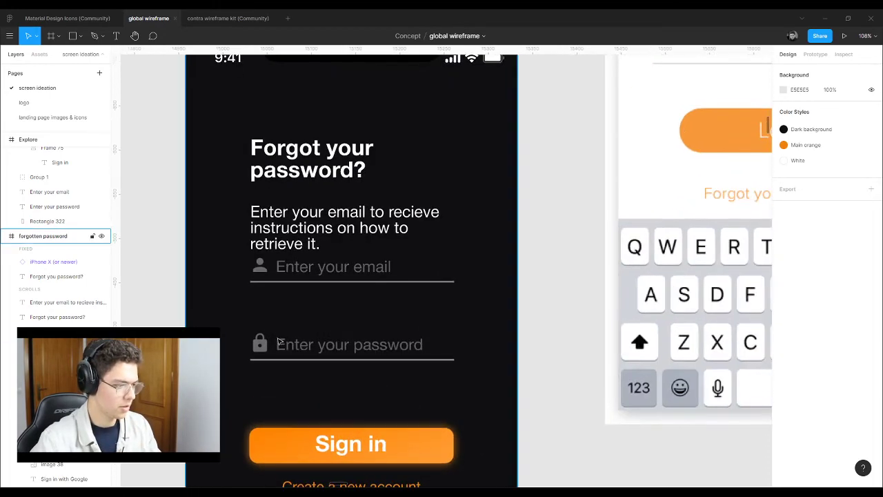
left_click(290, 343)
key("Delete")
left_click(261, 343)
key("Delete")
left_click(278, 359)
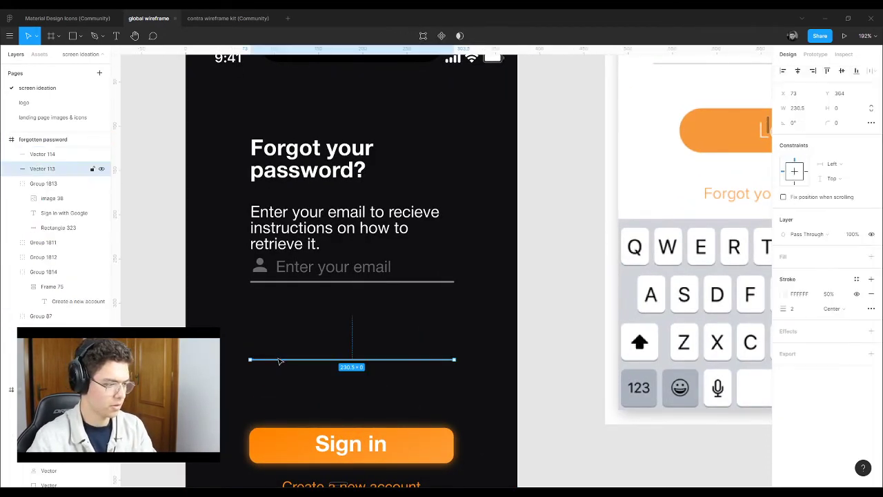
key("Delete")
Step: Move the email field's icon, placeholder and underline together further down, leaving a gap below the subtitle
left_click_drag(145, 254, 290, 302)
left_click_drag(297, 271, 298, 305)
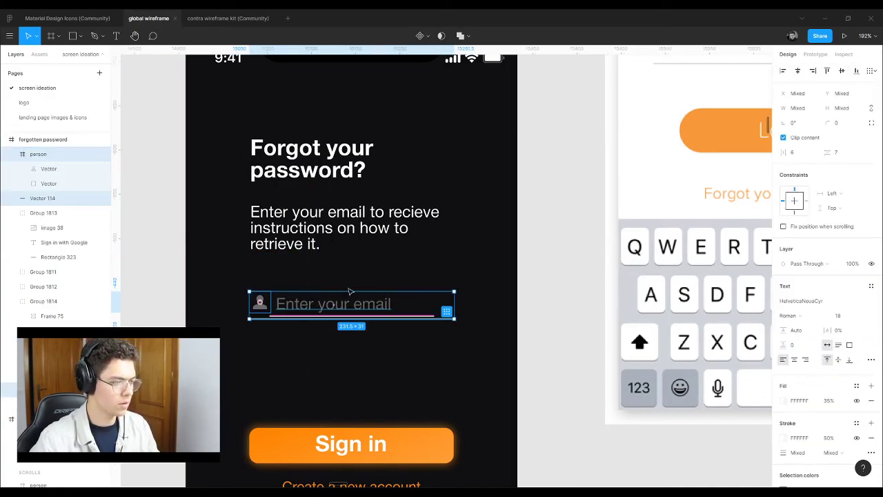
left_click(267, 268)
Step: Copy the sign up heading and subtitle into the forgotten password frame and place the copy beside its heading as a spacing guide
scroll(265, 272, "down", 3)
scroll(280, 287, "up", 5)
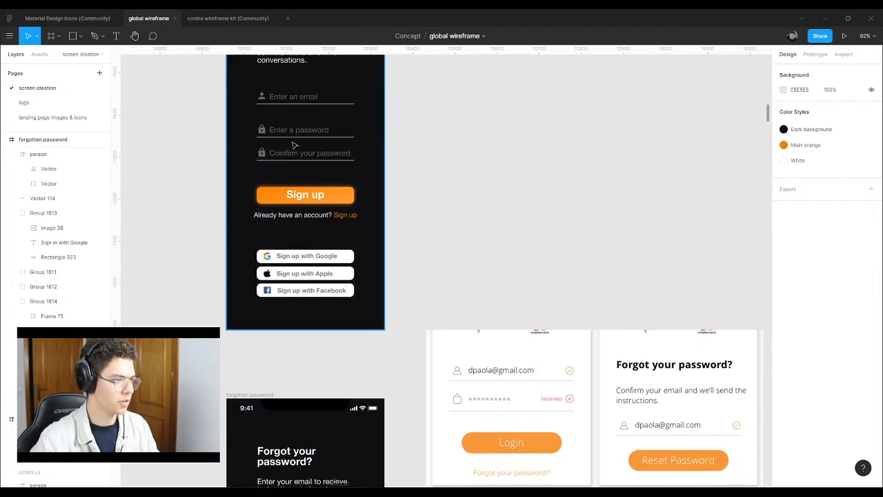
left_click(271, 109)
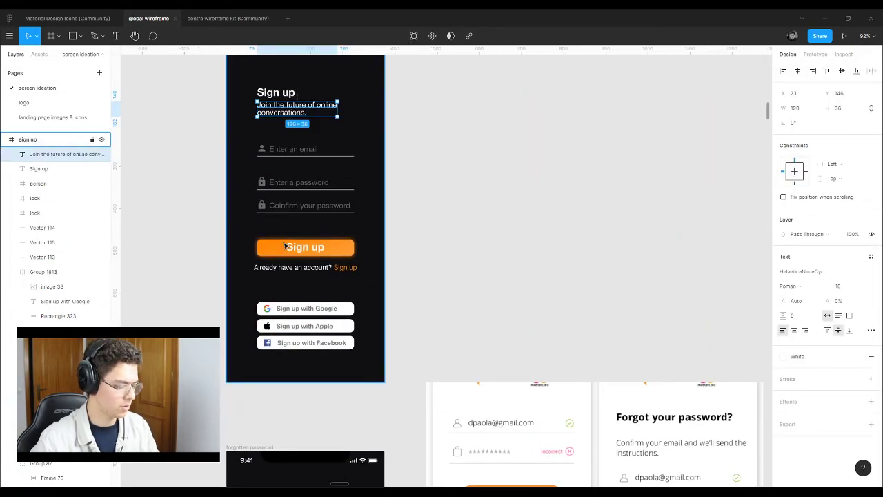
scroll(273, 94, "up", 3)
left_click(273, 94, "shift")
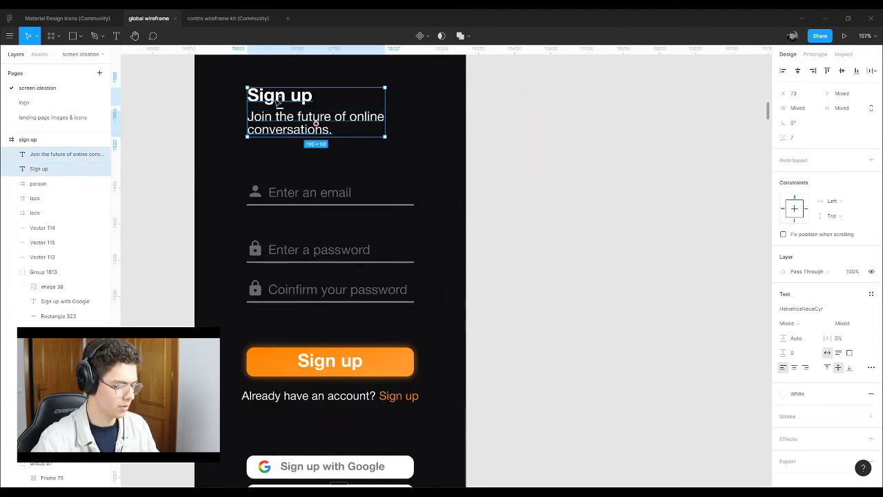
scroll(298, 172, "down", 6)
scroll(317, 219, "down", 2)
left_click(207, 155)
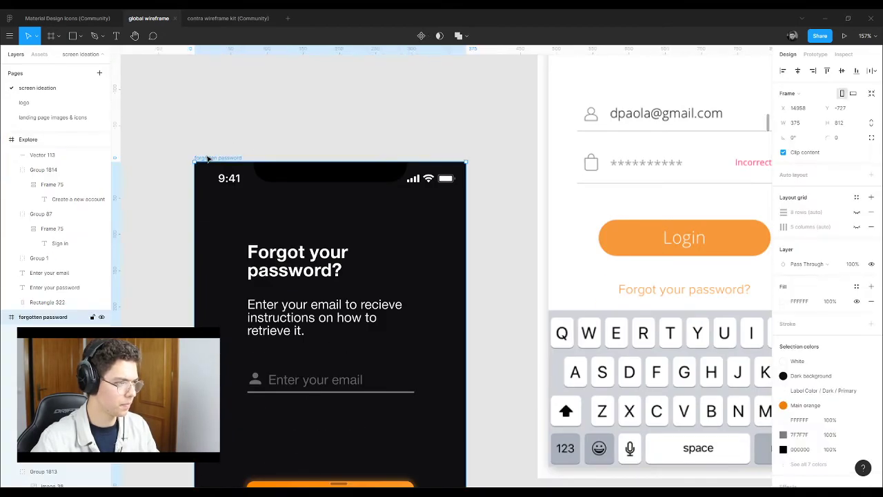
key("ctrl+v")
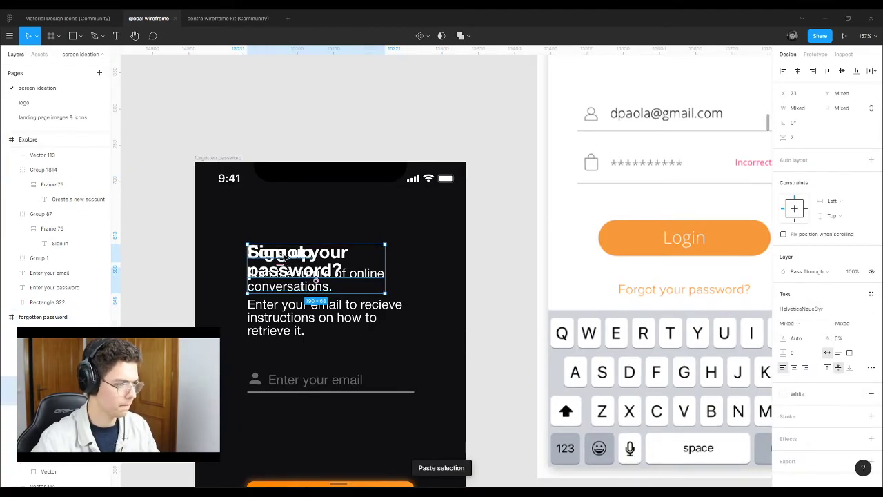
left_click_drag(282, 256, 394, 275)
Step: Move the instructions up directly beneath the "Forgot your password?" heading to match the copied text's spacing, and delete the copy
left_click(293, 316)
left_click_drag(294, 317, 295, 306)
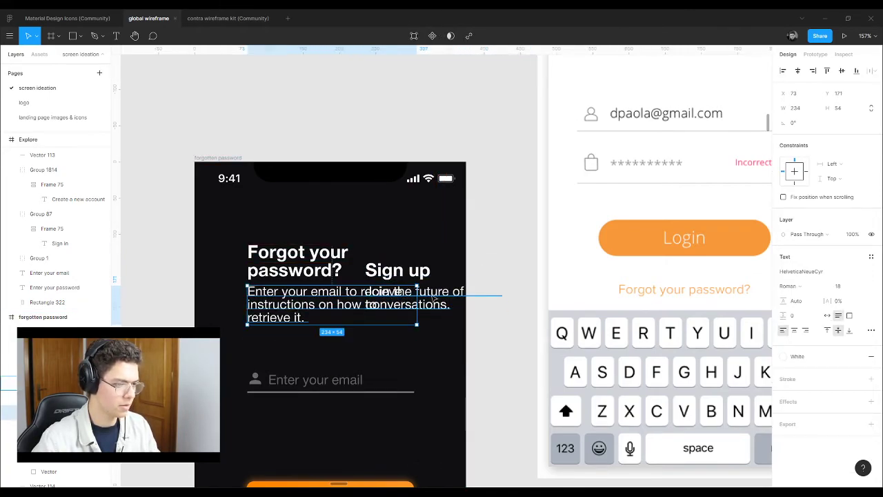
left_click(415, 280)
key("Delete")
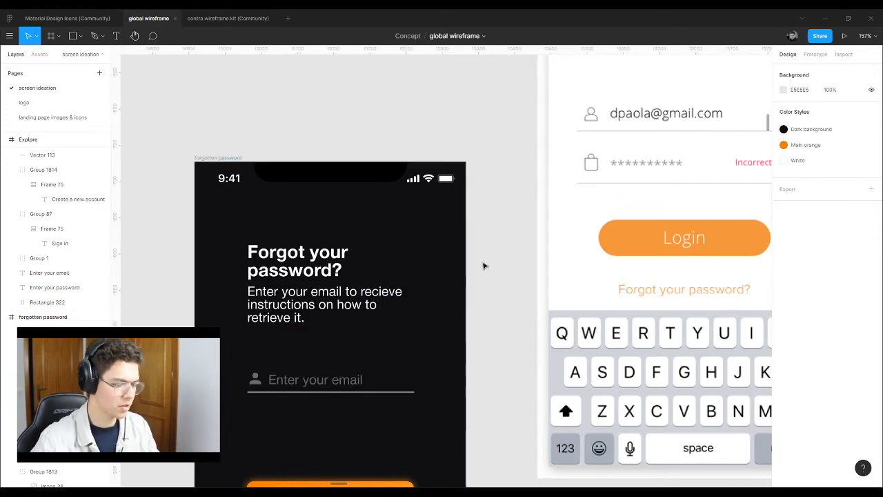
Step: Examine the button wording on the reference forgot-password screen for the forgotten password frame's main button label
scroll(282, 312, "down", 3)
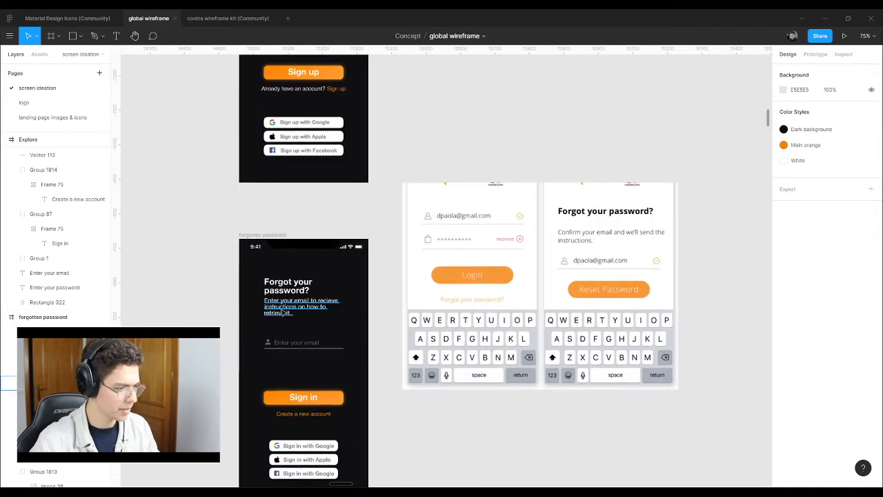
scroll(301, 411, "up", 3)
left_click(316, 387)
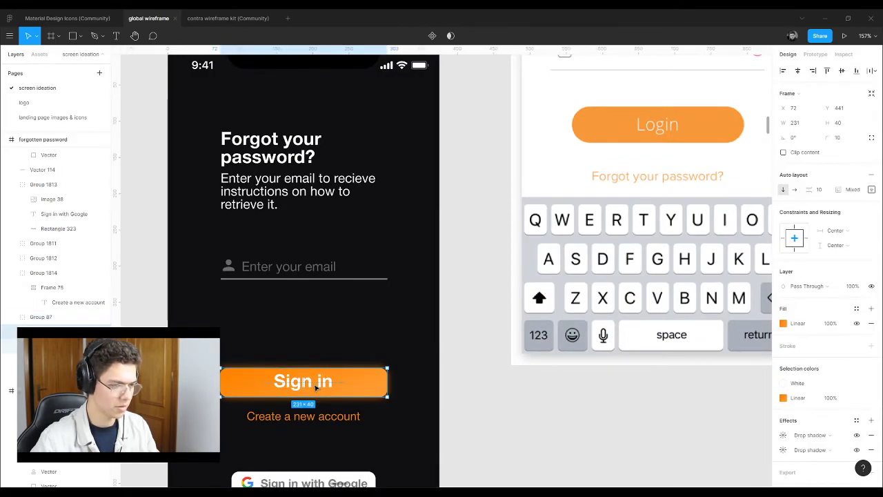
double_click(314, 385)
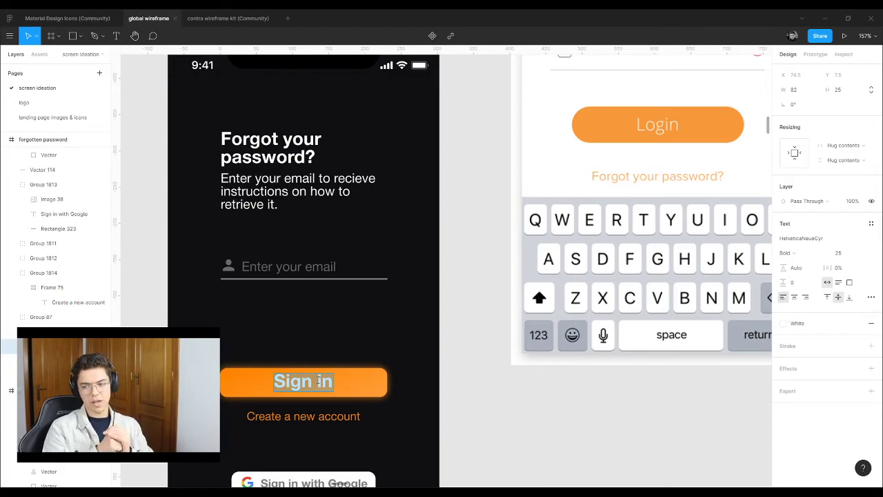
scroll(673, 239, "down", 2)
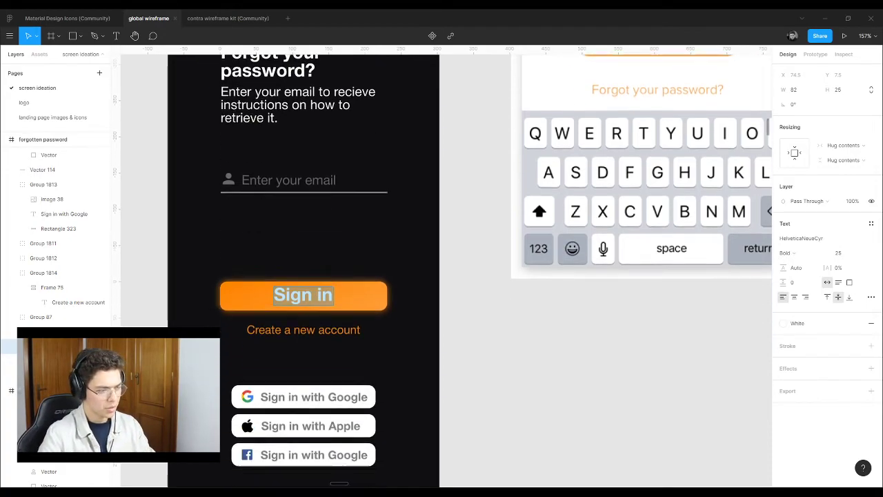
scroll(673, 240, "down", 5)
scroll(673, 239, "up", 5)
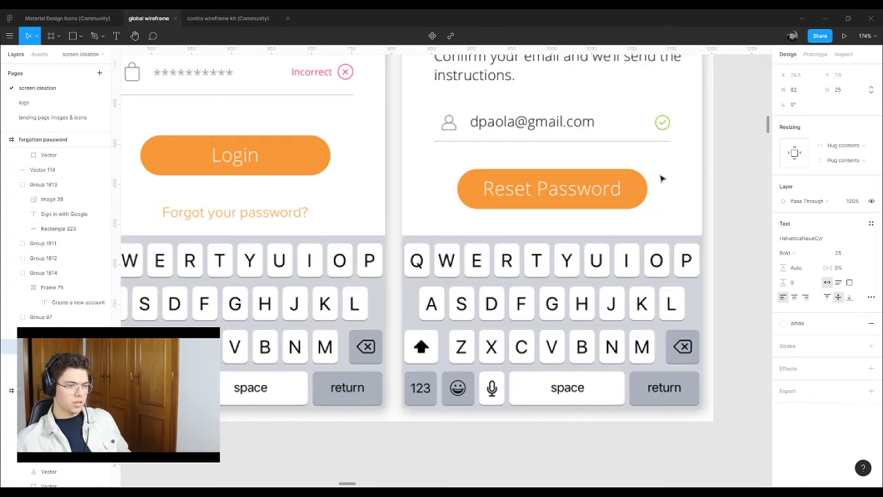
left_click_drag(457, 203, 729, 192)
left_click_drag(139, 234, 458, 205)
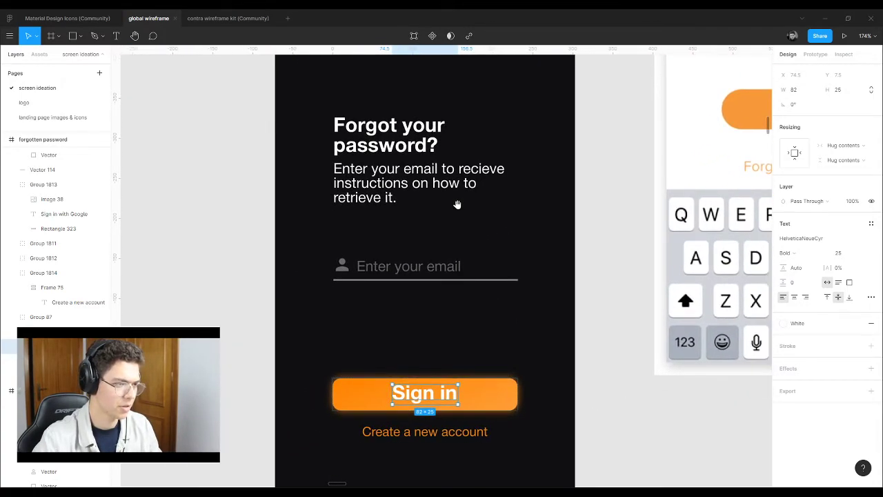
Step: Copy the word "retrieve" from the instructions text in the forgotten password frame
left_click(453, 177)
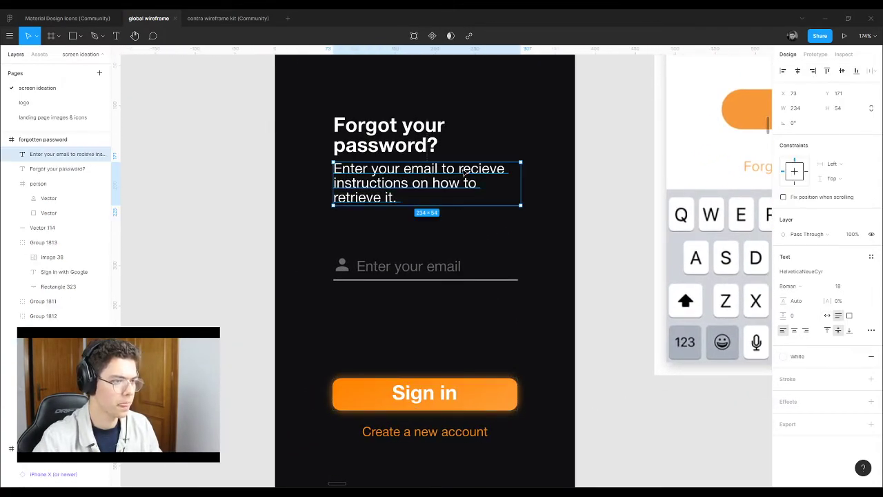
double_click(372, 172)
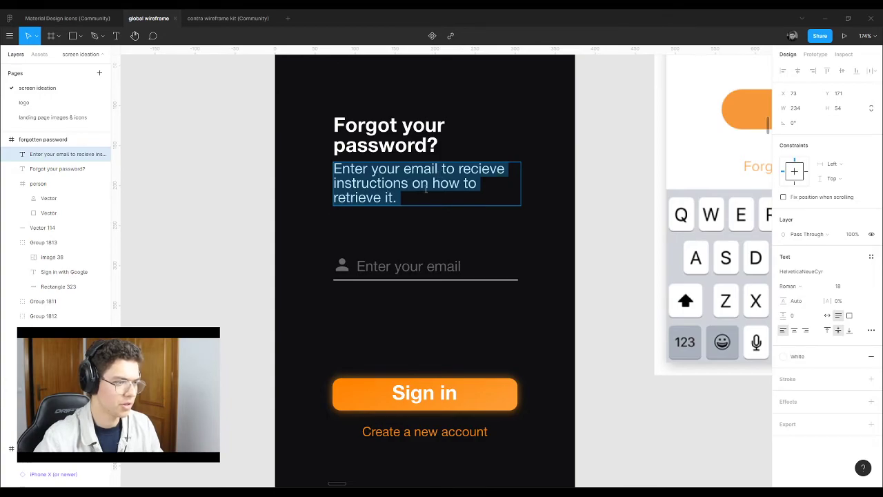
left_click(419, 183)
left_click(395, 200, "shift")
left_click(393, 197)
left_click(412, 393)
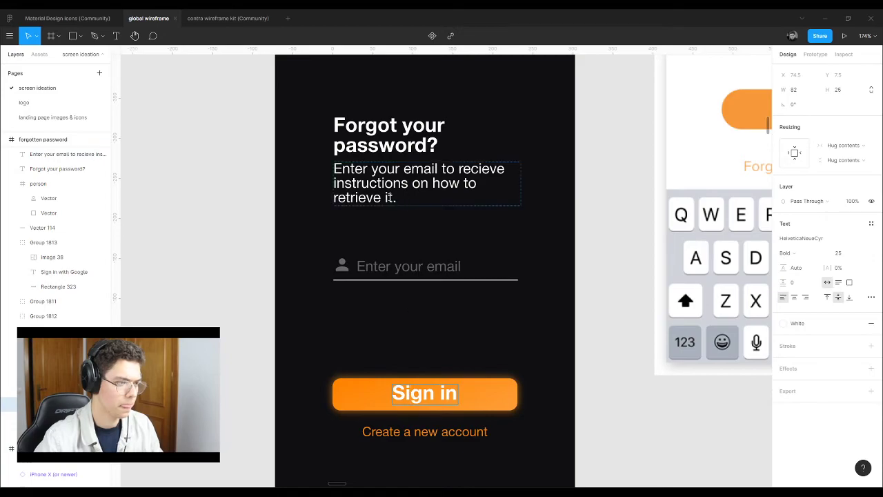
left_click(357, 198)
double_click(357, 197)
key("ctrl+c")
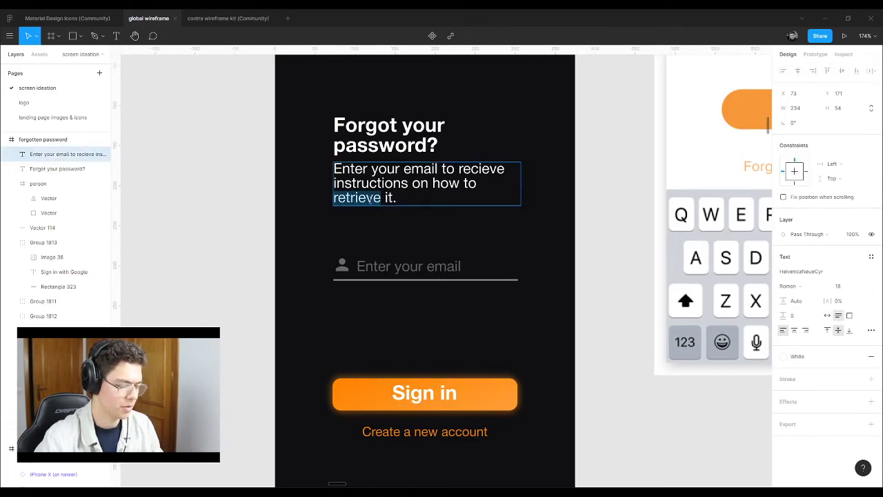
Step: Replace the orange button's "Sign in" label with "Retrieve password"
left_click(424, 394)
key("Return")
key("ctrl+v")
key("ctrl+z")
key("ctrl+shift+v")
key("Return")
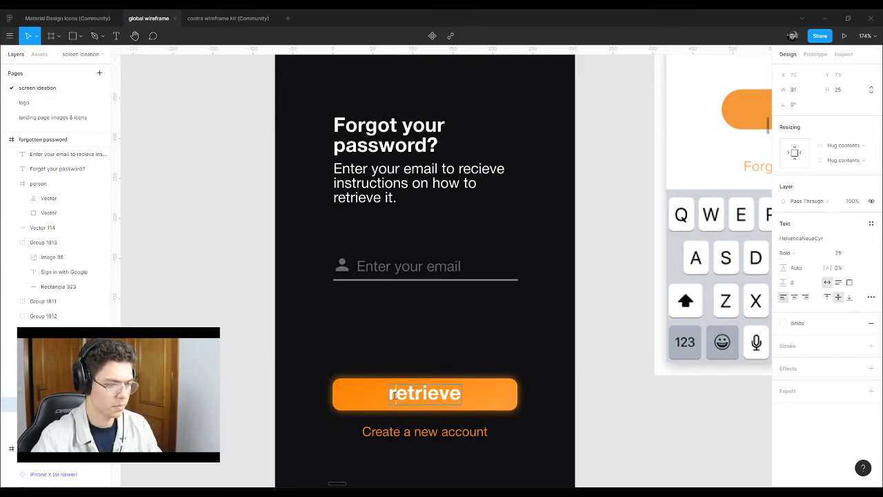
key("Delete")
type("Retrieve")
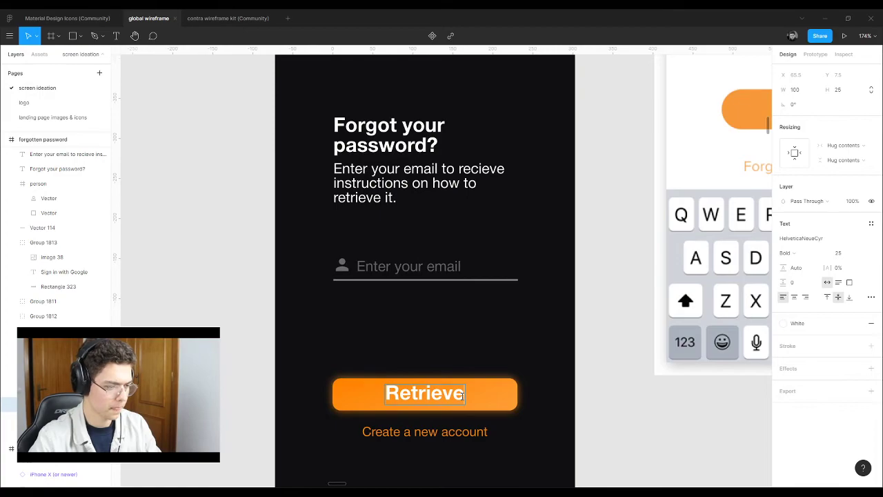
type(" password")
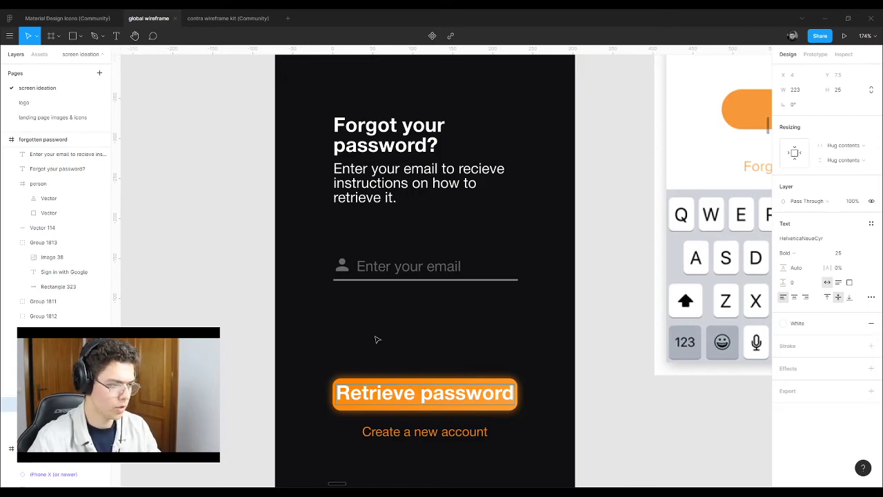
Step: Change the orange button's label in the forgotten password frame to "Send email"
scroll(370, 338, "down", 5)
scroll(376, 349, "up", 3)
double_click(396, 372)
key("ctrl+a")
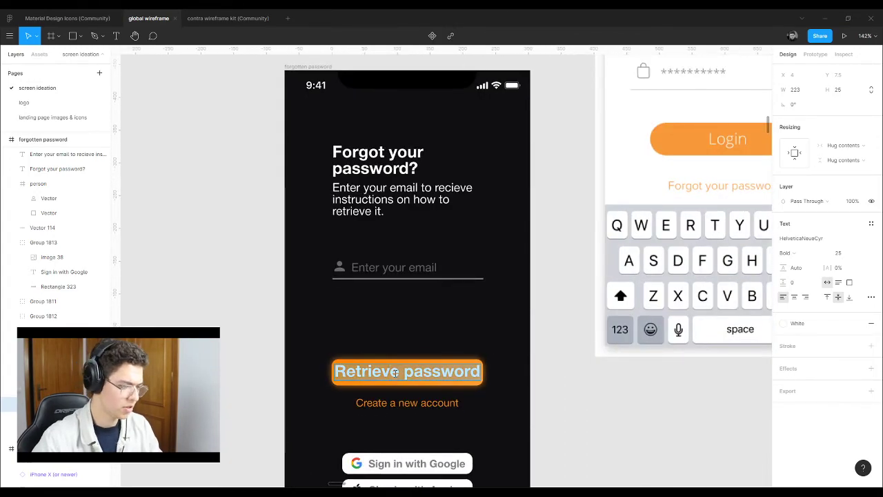
type("Send email")
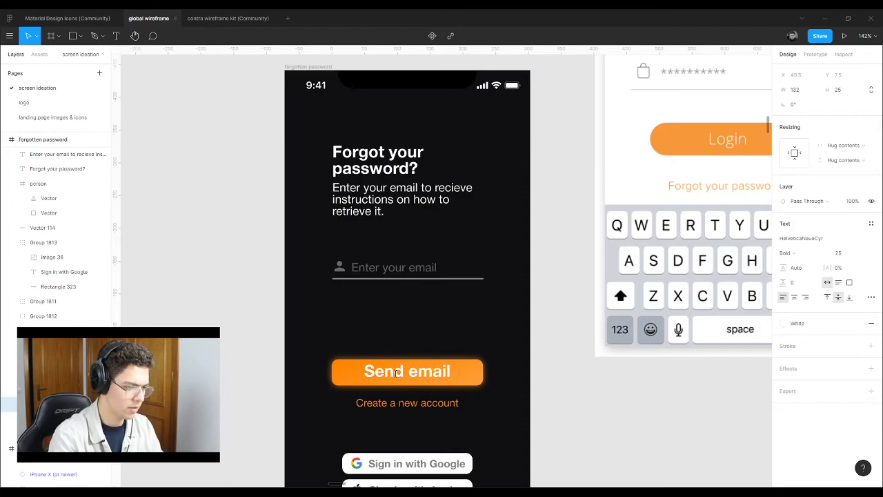
Step: Move the whole Send email button up, closer to the email field
left_click(536, 375)
left_click(404, 373)
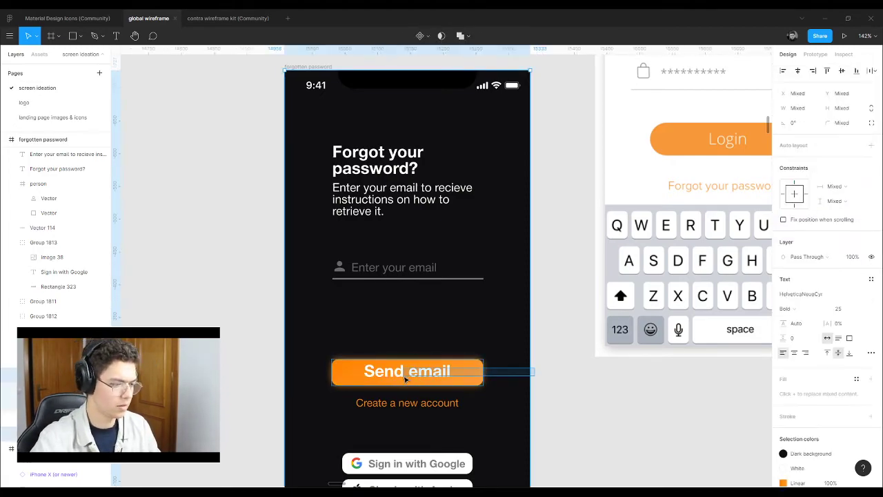
left_click_drag(431, 370, 432, 340)
Step: Delete the create account link, the three social sign-in buttons and the "Forgot you password?" link from the forgotten password frame
scroll(410, 409, "down", 4)
scroll(410, 429, "down", 3)
left_click_drag(487, 350, 375, 254)
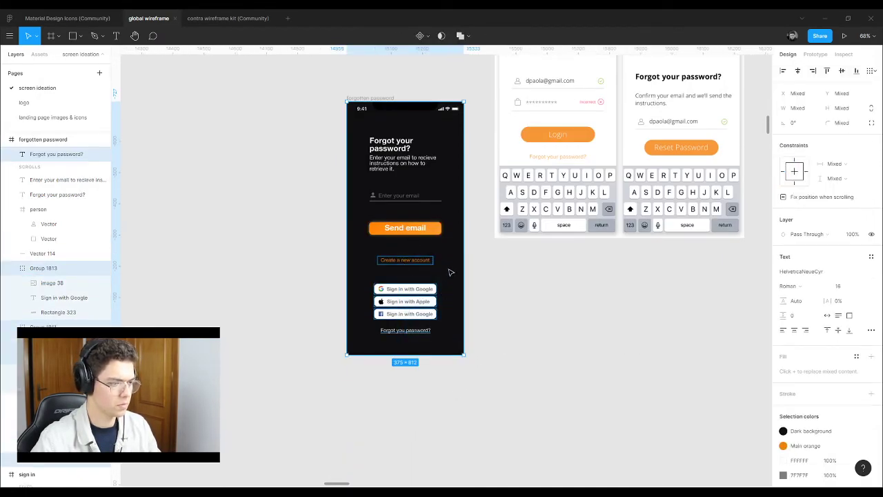
left_click(451, 271, "shift")
key("Delete")
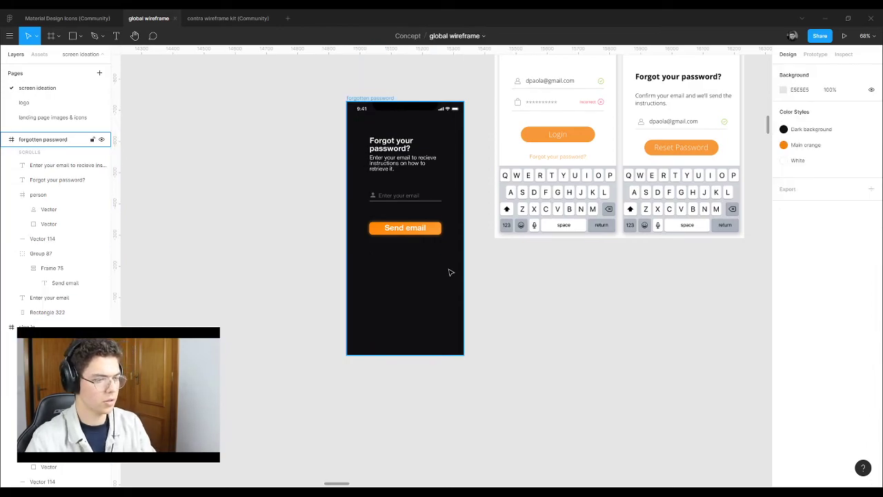
Step: Compare the layout of the forgotten password frame with the sign up frame above it and the reference screens
scroll(414, 363, "up", 3)
left_click(373, 188)
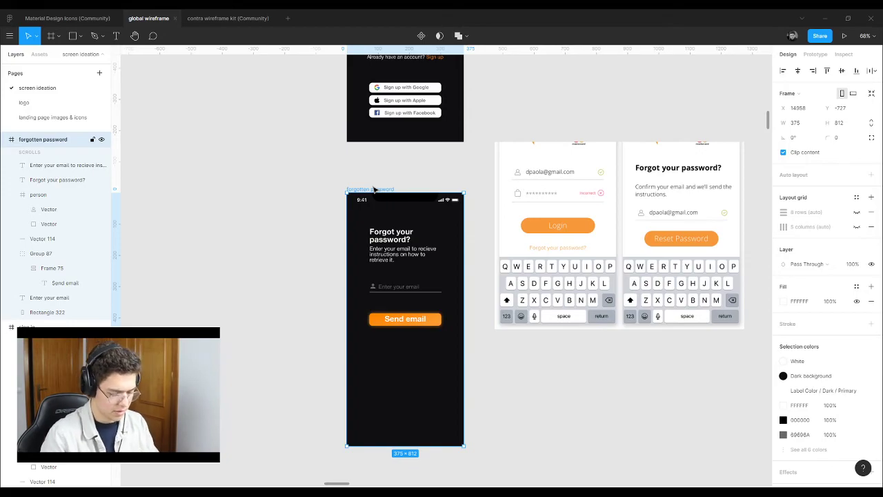
scroll(375, 189, "up", 3)
left_click(357, 180)
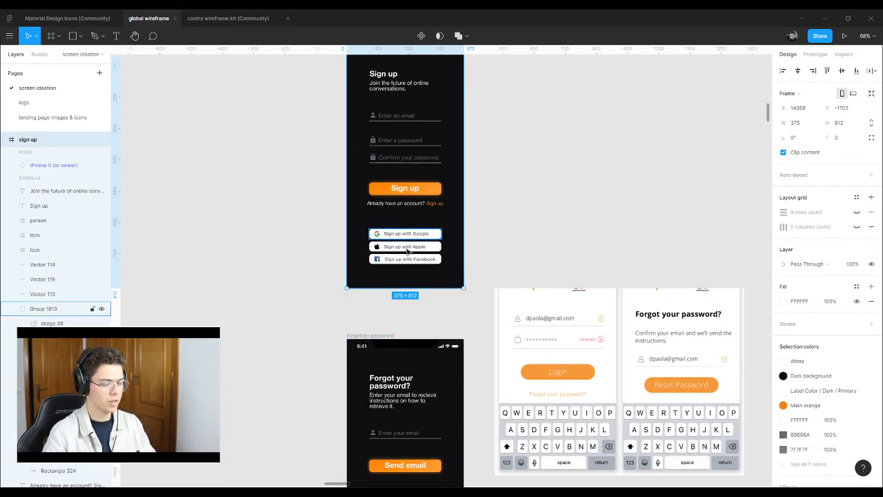
scroll(409, 252, "up", 2)
scroll(572, 247, "down", 3)
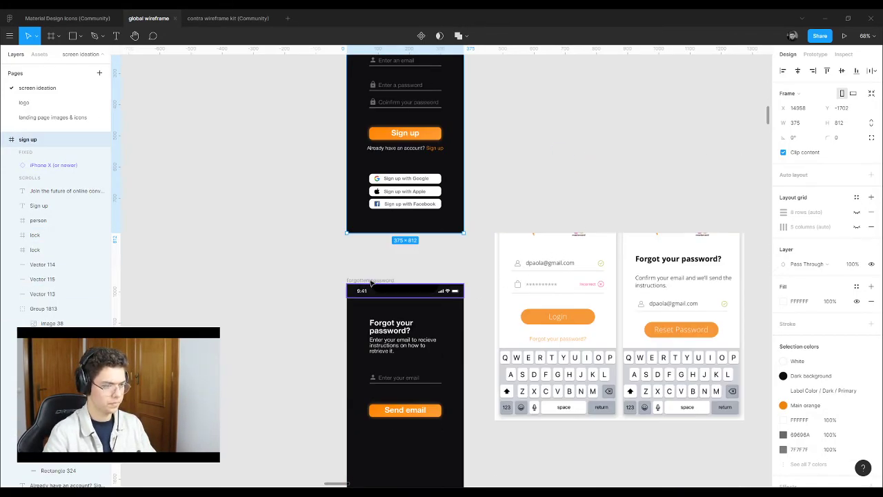
left_click(371, 281)
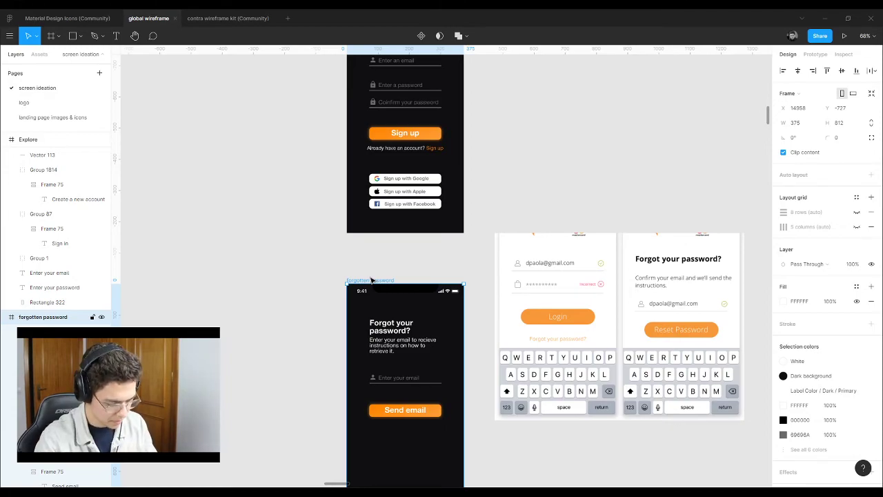
scroll(388, 258, "down", 3)
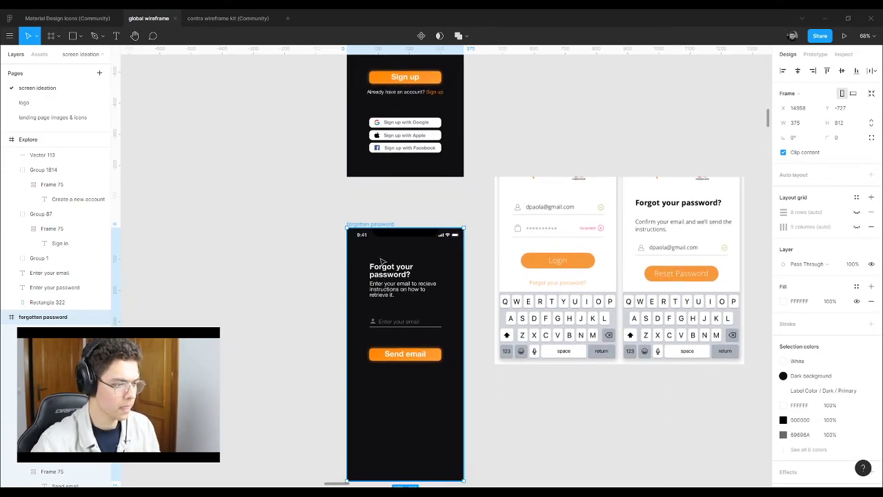
scroll(403, 331, "up", 5)
scroll(393, 312, "down", 3)
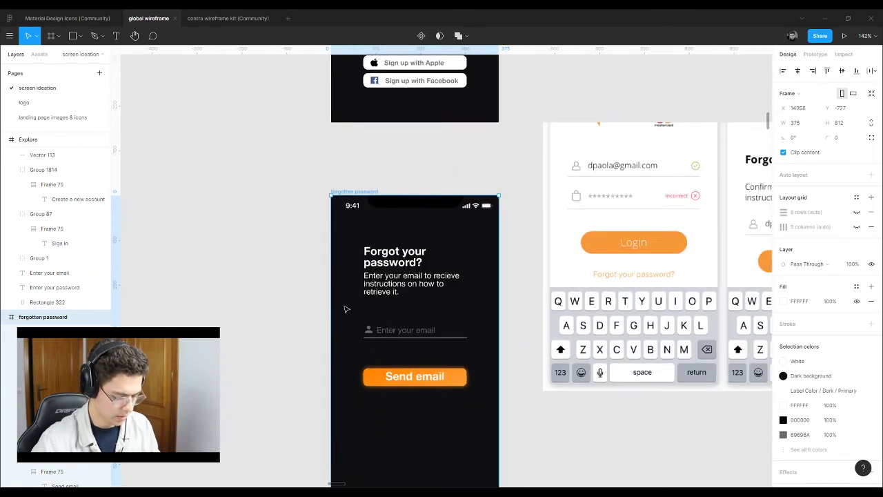
scroll(319, 285, "down", 3)
scroll(310, 284, "up", 2)
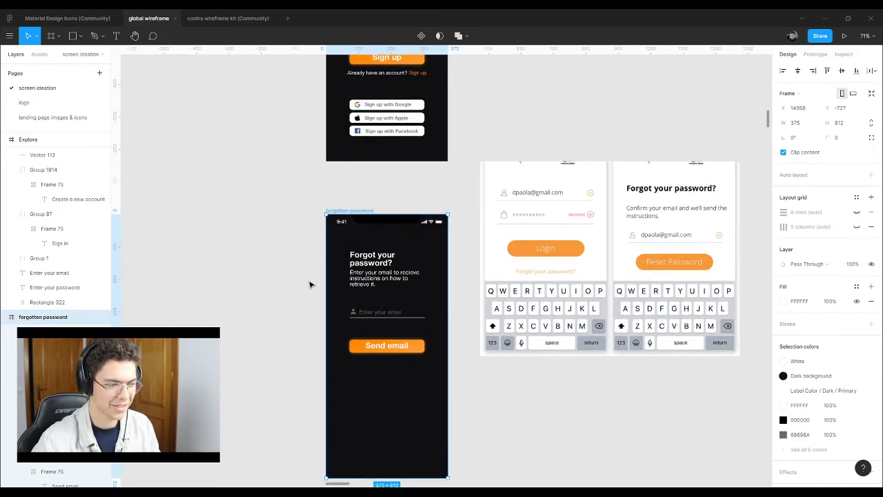
Step: Group the heading, instructions, email field and Send email button, and centre the group vertically and horizontally in the forgotten password frame
left_click(301, 290)
left_click_drag(293, 270, 404, 356)
key("Return")
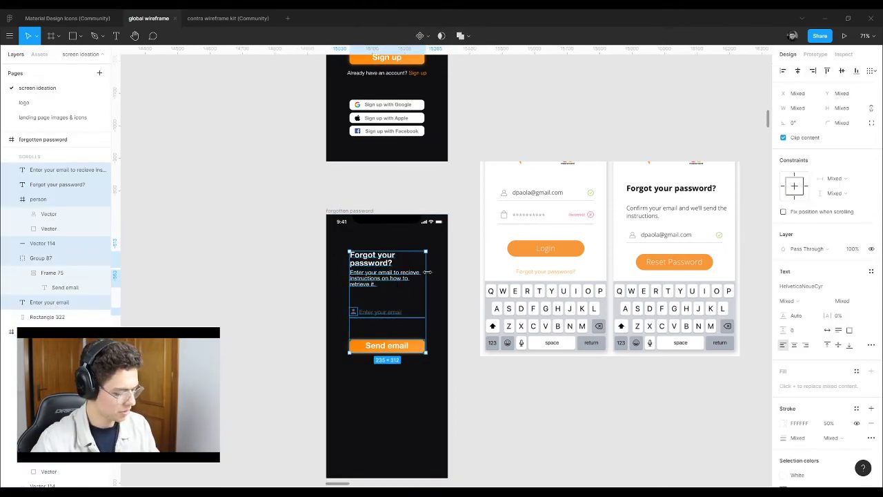
key("ctrl+g")
left_click(842, 71)
left_click(799, 72)
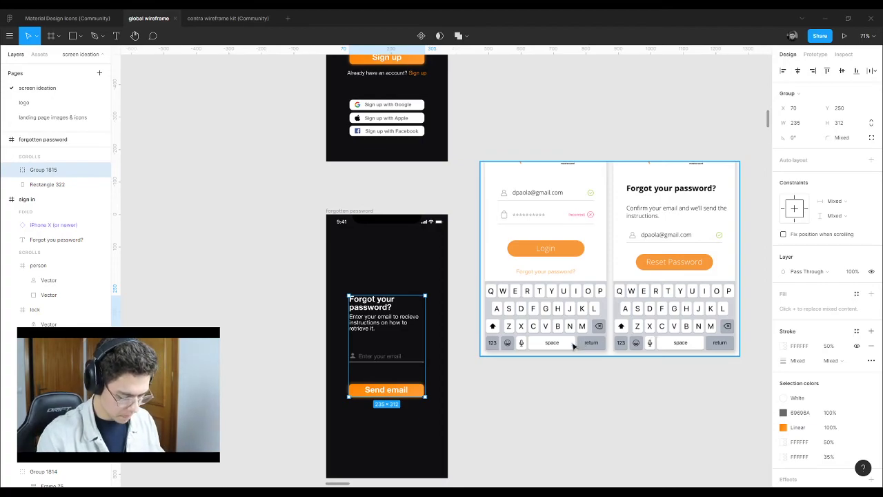
scroll(435, 352, "up", 5)
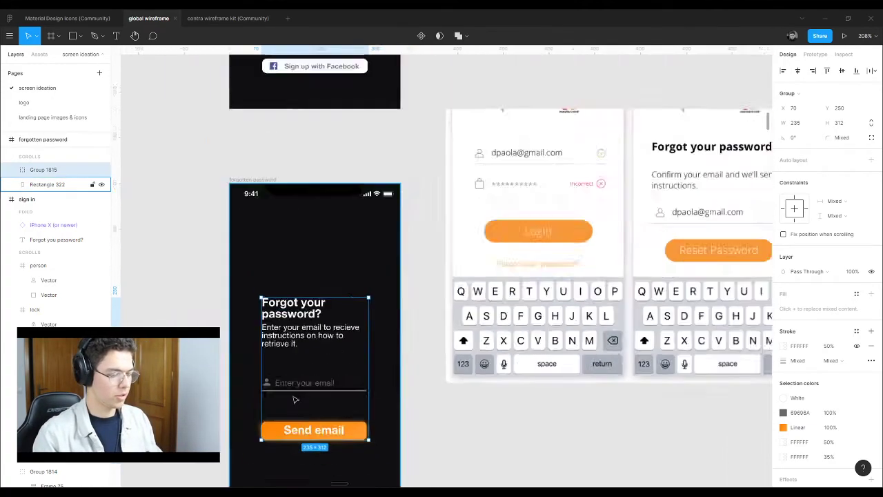
Step: Replace the Send email button's label with "Recieve instructions", reusing the wording of the instructions text
scroll(276, 428, "up", 4)
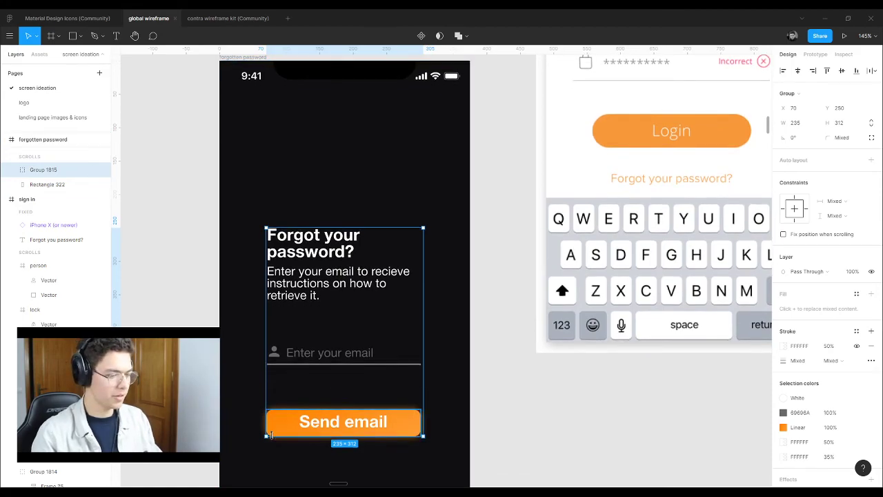
double_click(359, 423)
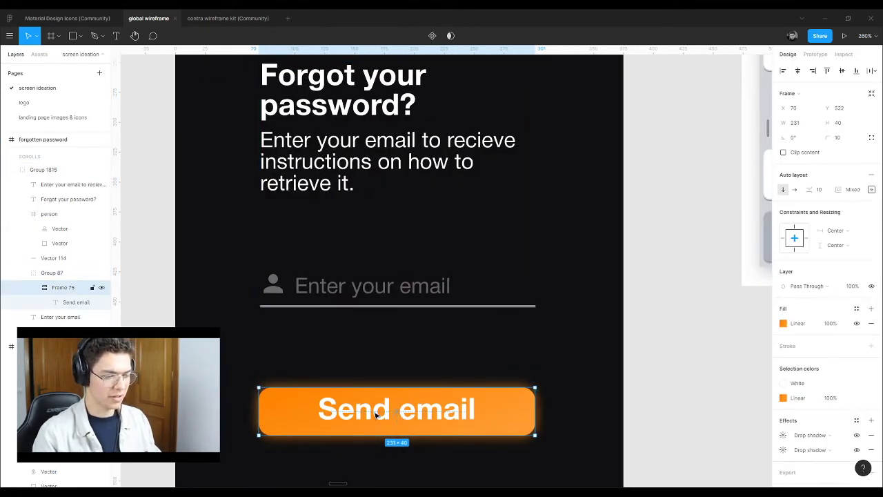
double_click(376, 412)
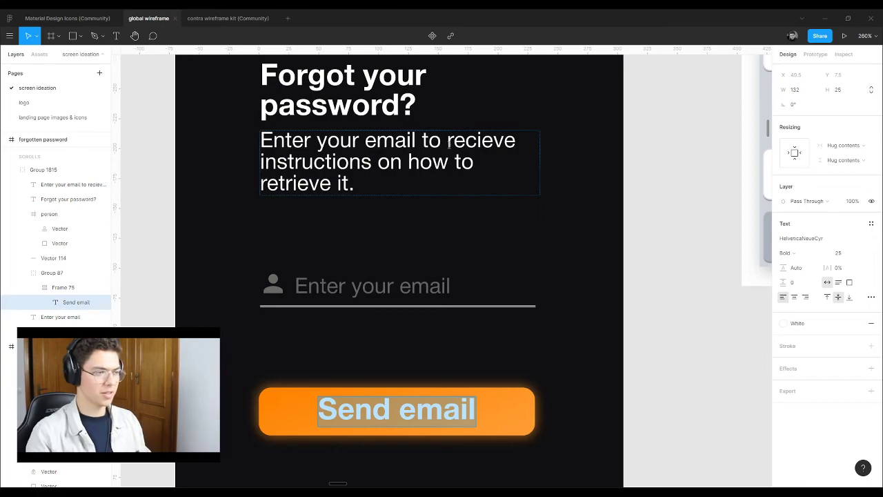
left_click_drag(448, 141, 372, 162)
key("ctrl+c")
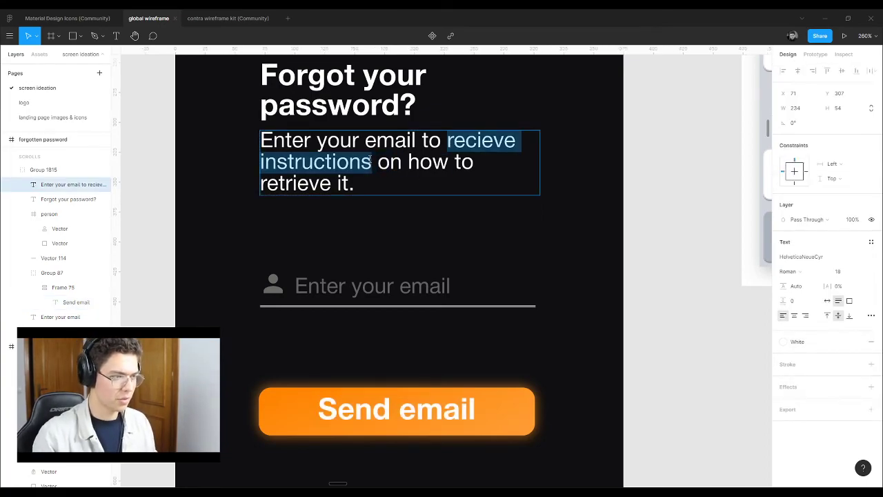
double_click(370, 412)
key("ctrl+a")
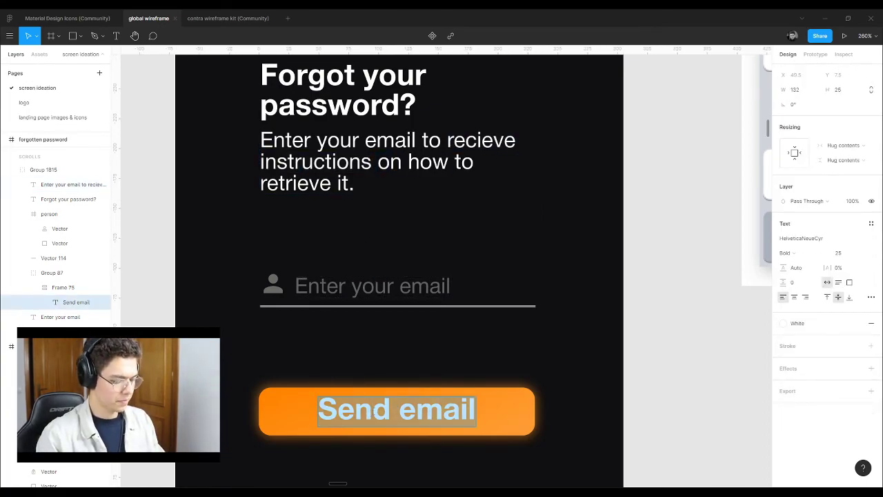
key("ctrl+v")
key("Escape")
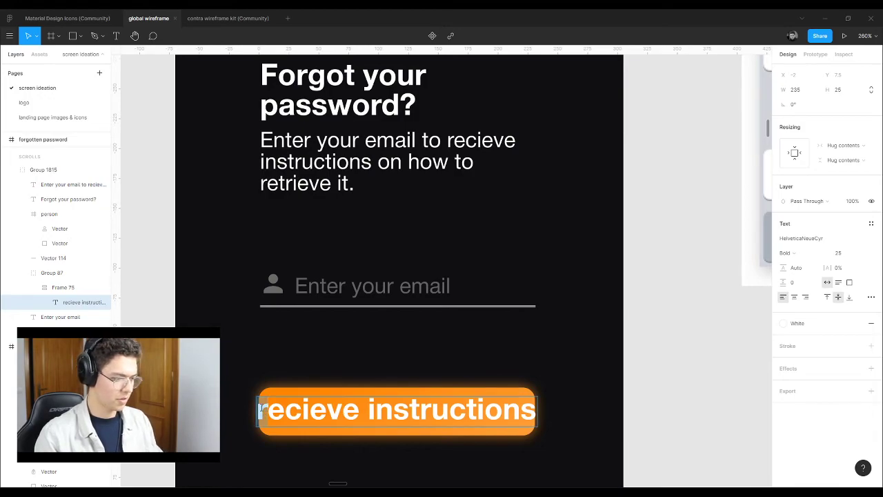
type("R")
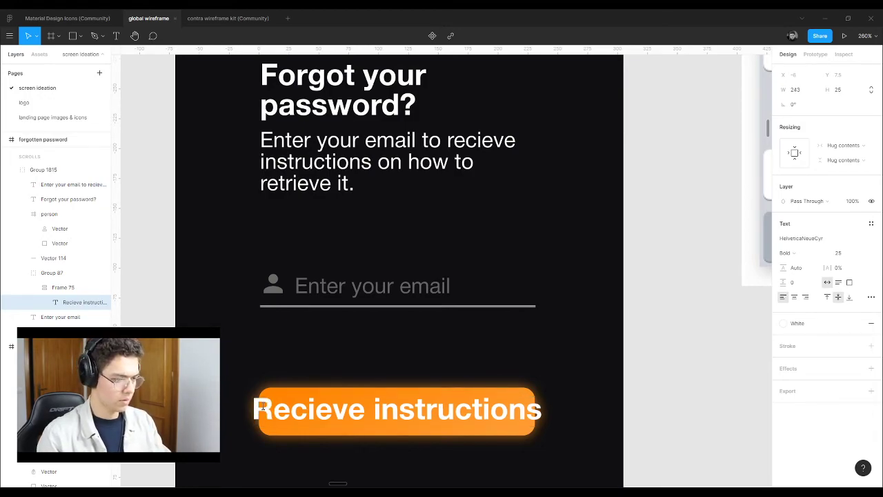
key("Escape")
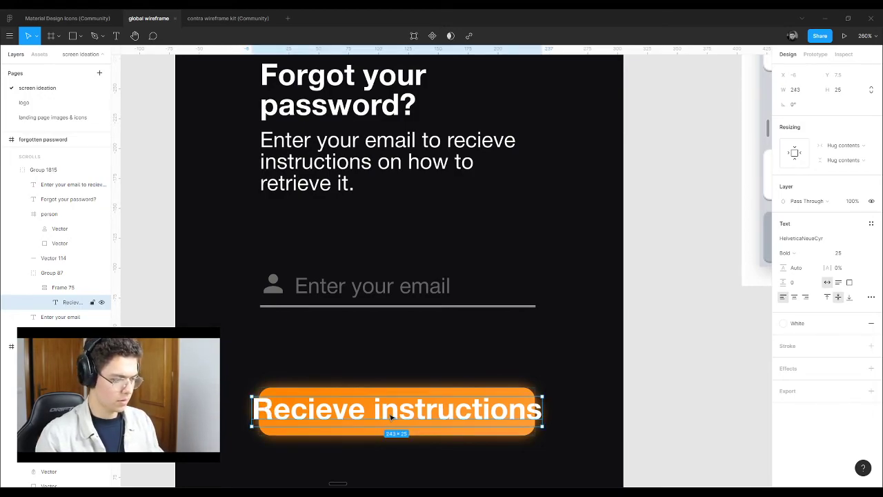
Step: Set the orange button label's font size to 18 so that it fits inside the button
left_click(861, 253)
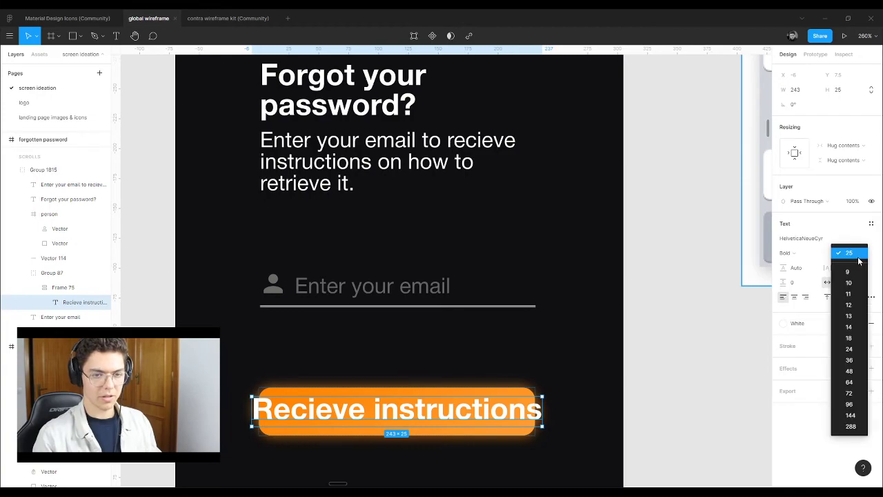
left_click(855, 340)
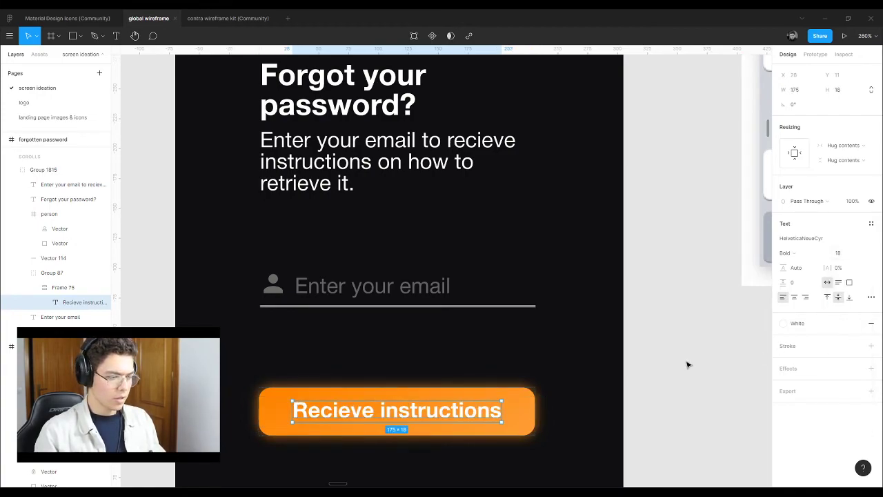
left_click(687, 365)
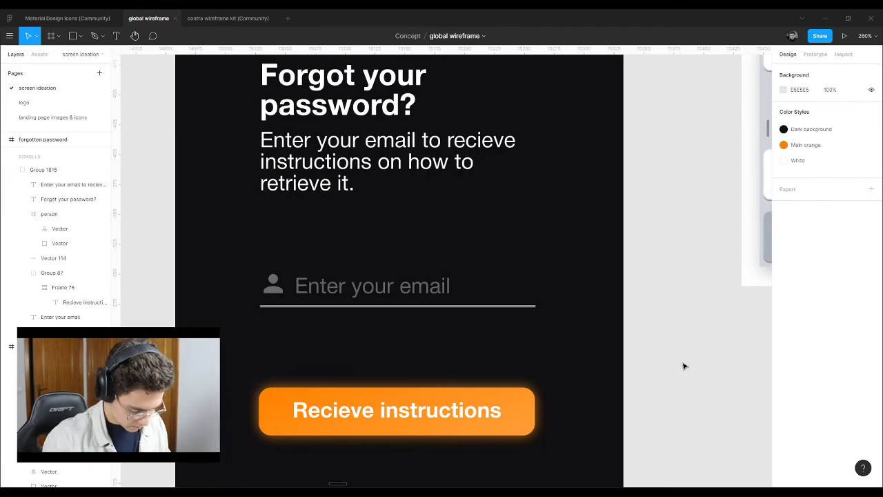
scroll(423, 339, "down", 5)
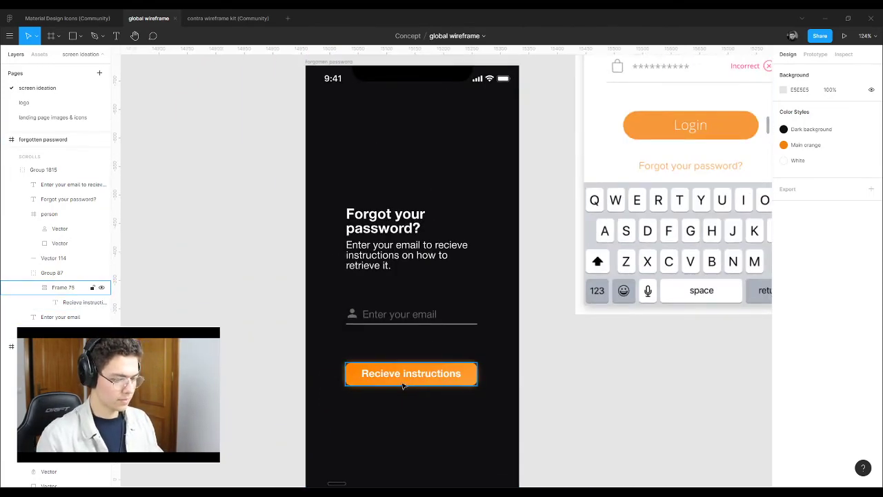
scroll(404, 380, "up", 3)
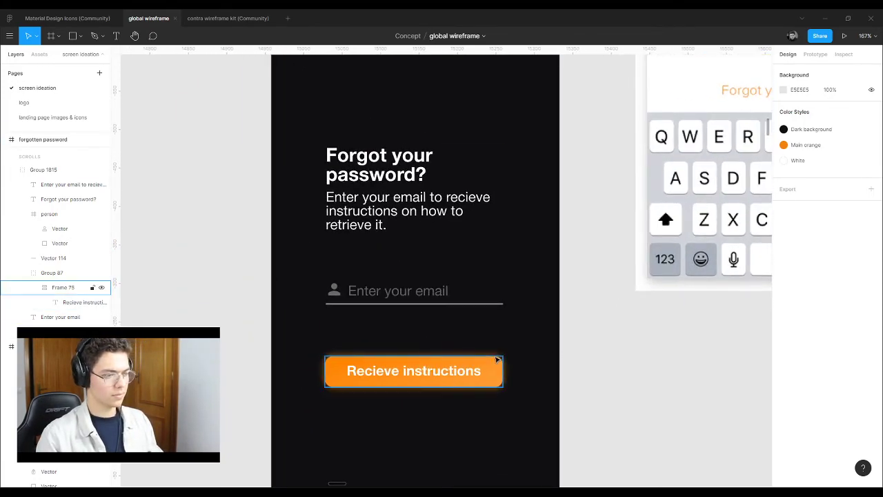
Step: Copy the white back arrow from the dark thread view frame into the forgotten password frame
scroll(497, 360, "down", 5)
scroll(351, 142, "down", 5)
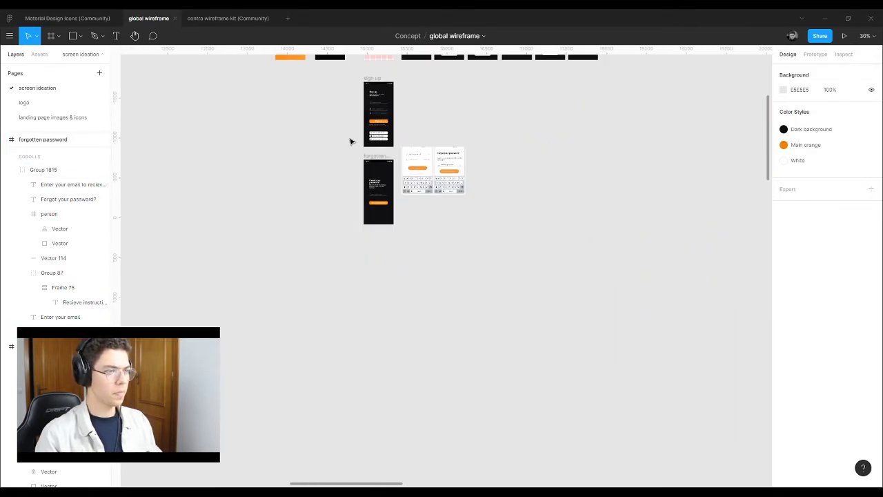
scroll(351, 141, "up", 6)
scroll(331, 269, "down", 2)
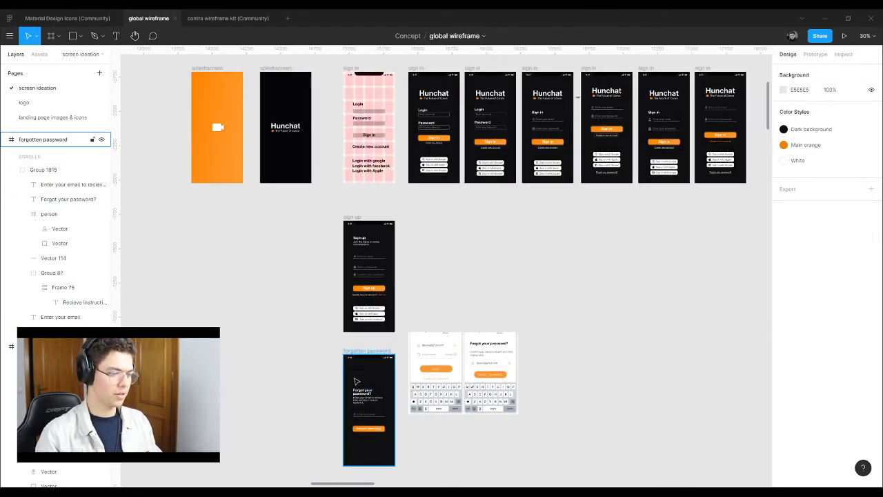
scroll(268, 276, "down", 8)
scroll(283, 266, "up", 10)
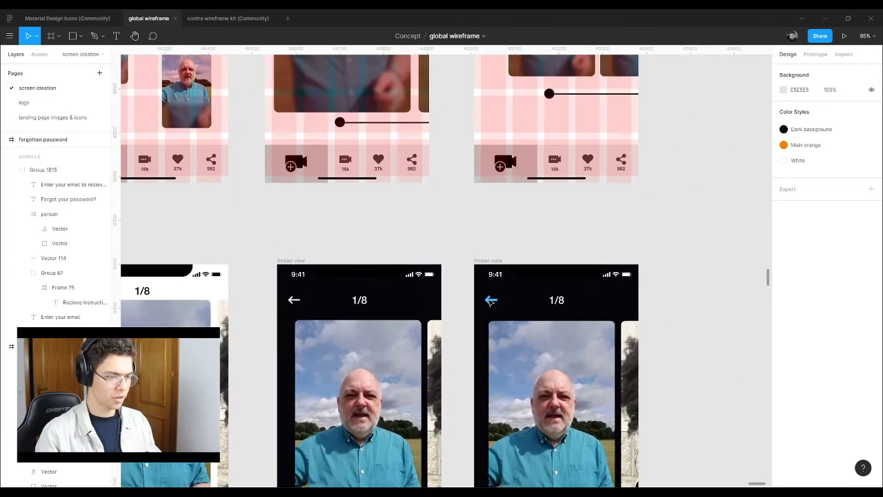
left_click(491, 301)
scroll(656, 343, "down", 10)
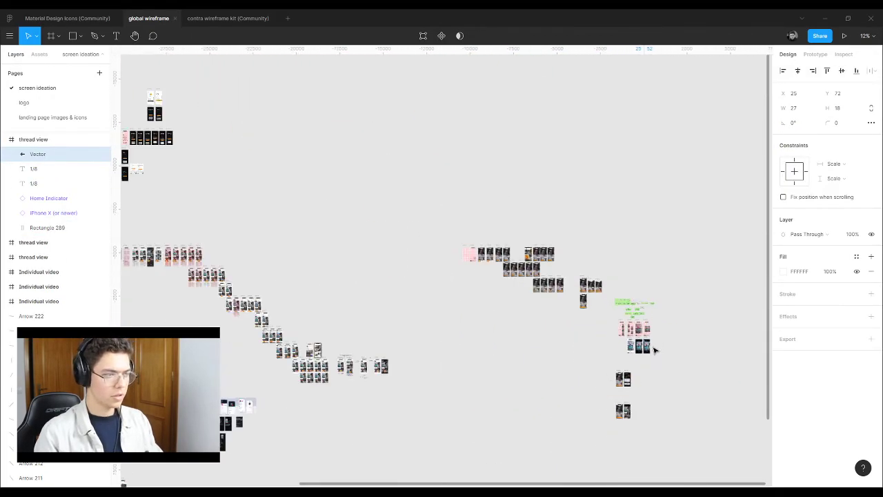
scroll(283, 274, "up", 10)
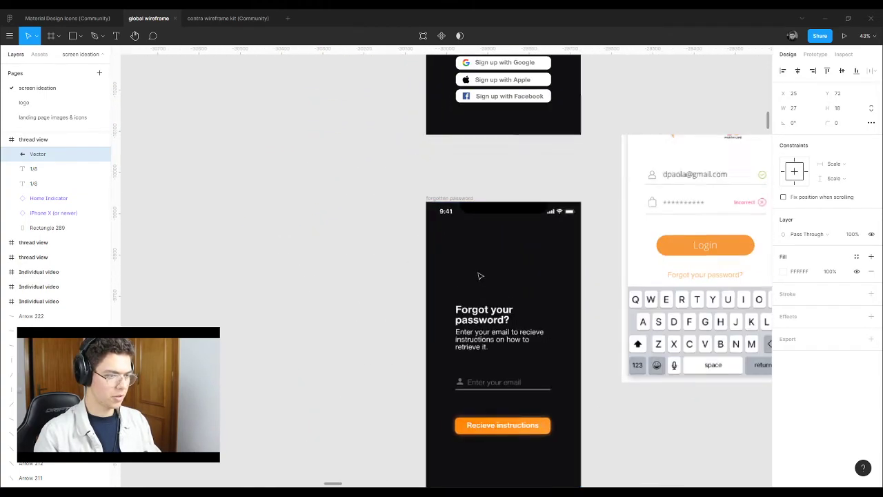
left_click(445, 199)
key("ctrl+v")
left_click(412, 231)
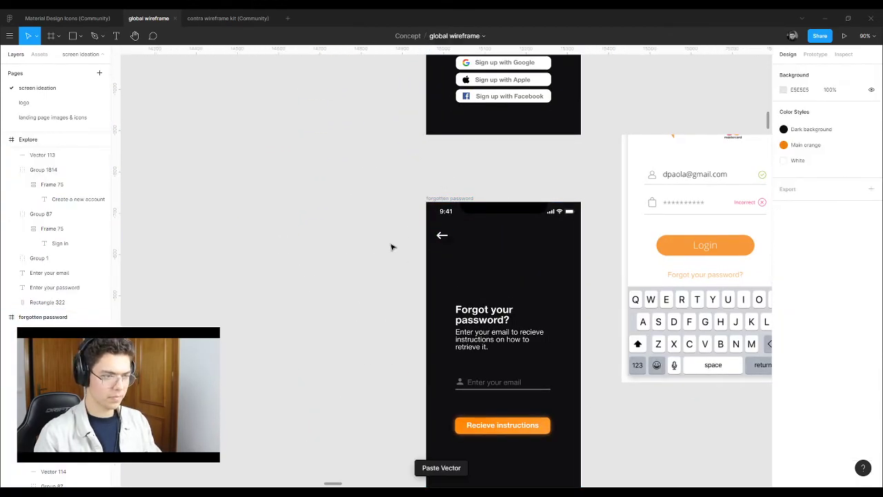
Step: Delete the reference screenshot beside the forgotten password frame and the four reference sign-in and sign-up frames above the sign-in row
scroll(408, 262, "down", 3)
scroll(411, 283, "up", 1)
left_click(447, 247)
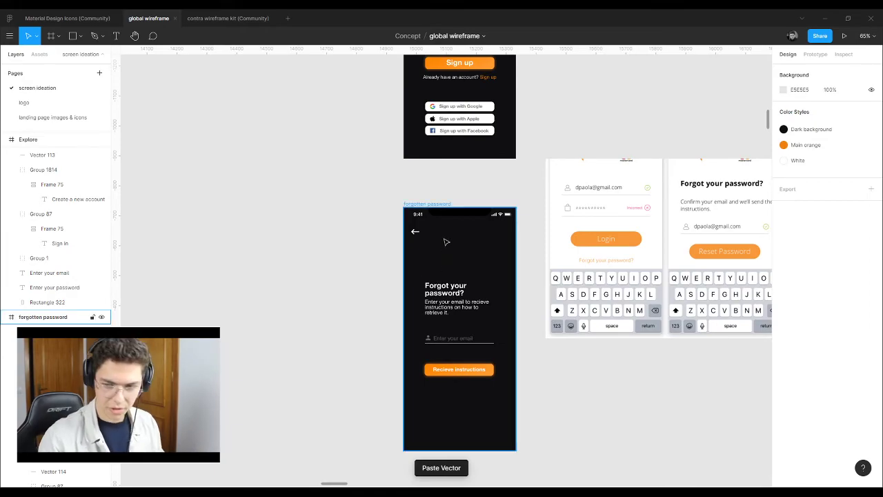
left_click(396, 299)
scroll(318, 285, "down", 2)
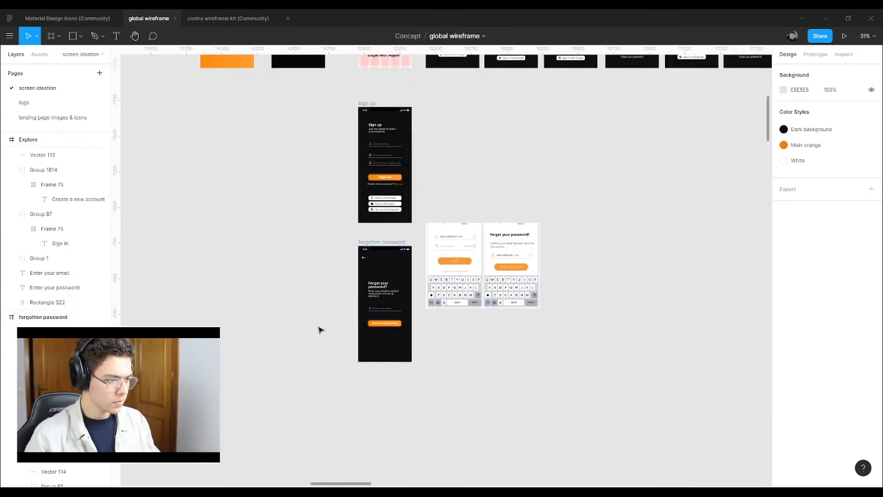
scroll(324, 332, "up", 3)
scroll(327, 333, "down", 2)
scroll(328, 333, "down", 5)
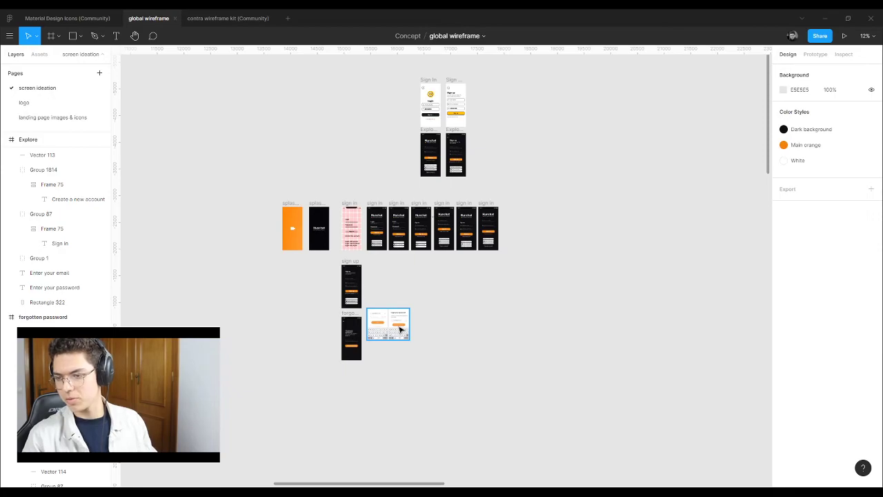
left_click(400, 330)
key("Delete")
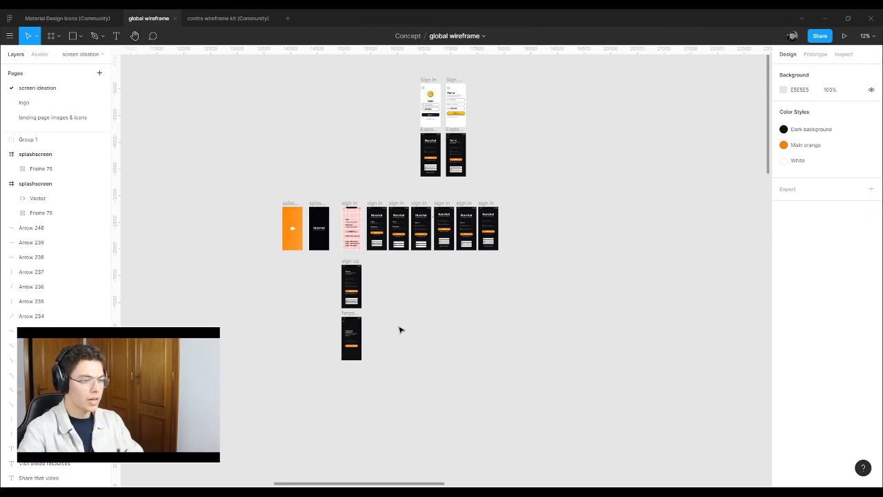
left_click_drag(486, 74, 401, 185)
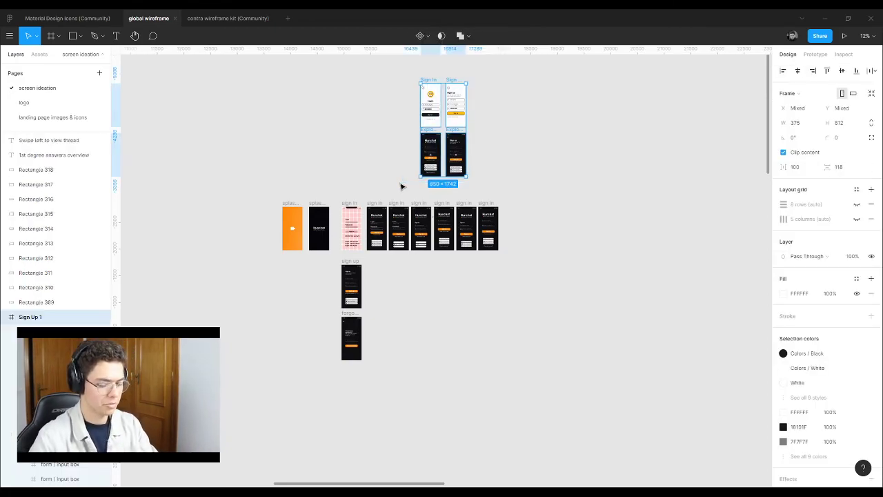
key("Delete")
Step: Look over the profile and edit profile screens with their reference images elsewhere on the canvas
scroll(318, 221, "up", 2)
scroll(278, 243, "down", 3)
scroll(280, 242, "down", 16)
scroll(279, 240, "down", 3)
scroll(306, 255, "up", 8)
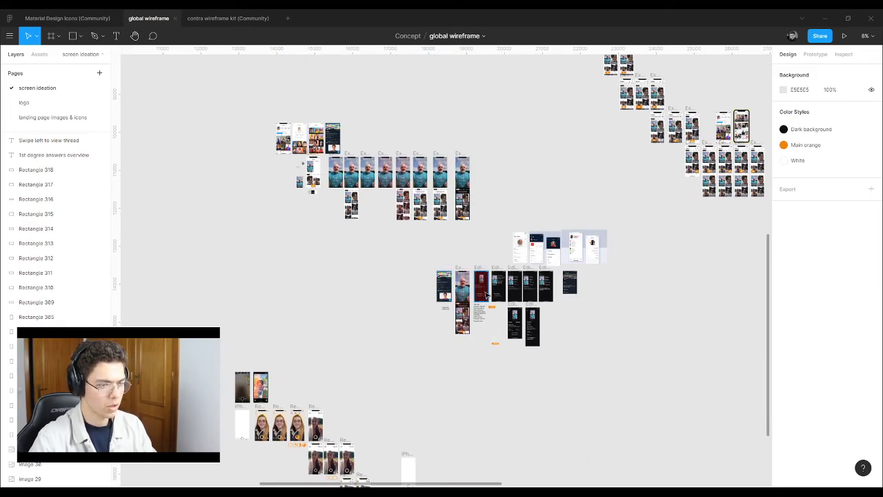
scroll(487, 296, "up", 10)
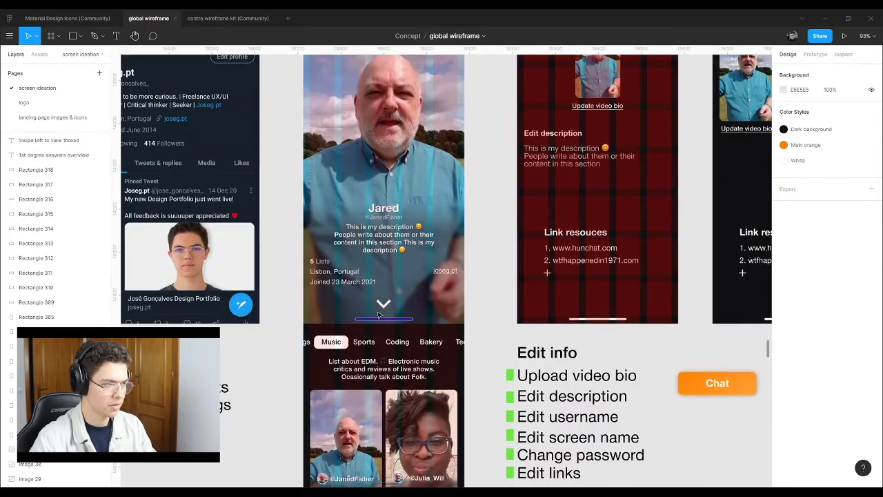
scroll(379, 314, "down", 8)
scroll(416, 205, "up", 4)
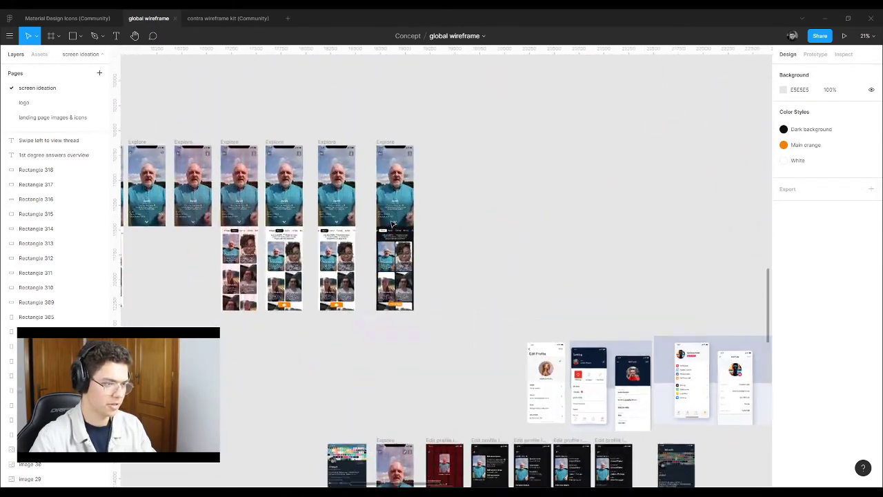
Step: Examine the dark Explore profile frame: its bio details, website link, category lists, Following button and options menu
scroll(393, 225, "up", 6)
scroll(447, 321, "down", 2)
scroll(412, 313, "up", 2)
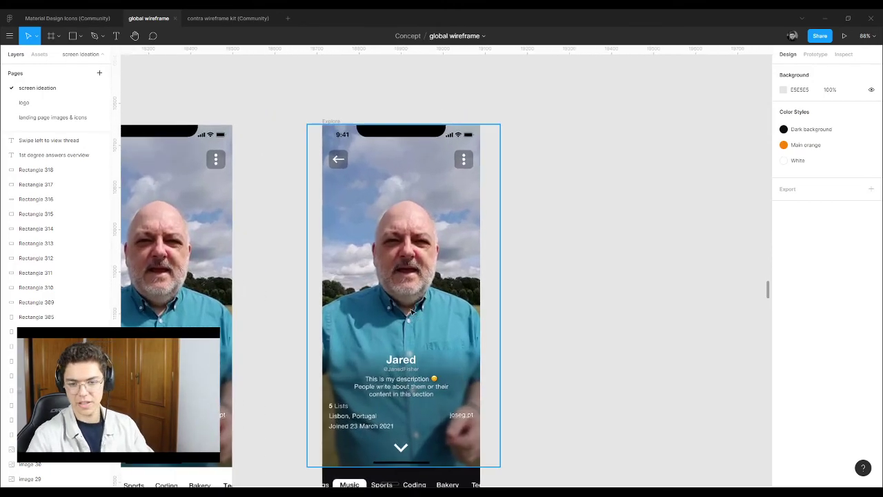
scroll(412, 313, "down", 1)
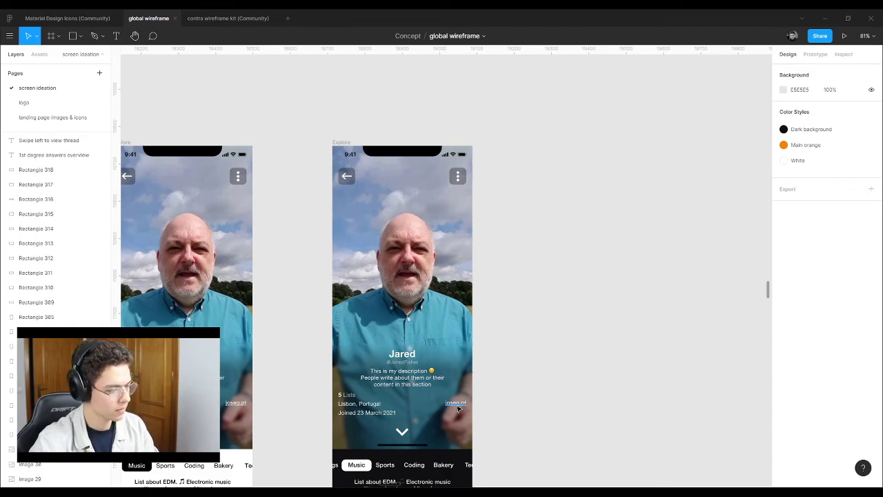
scroll(503, 351, "down", 4)
scroll(455, 383, "up", 3)
scroll(452, 376, "up", 3)
scroll(451, 358, "down", 7)
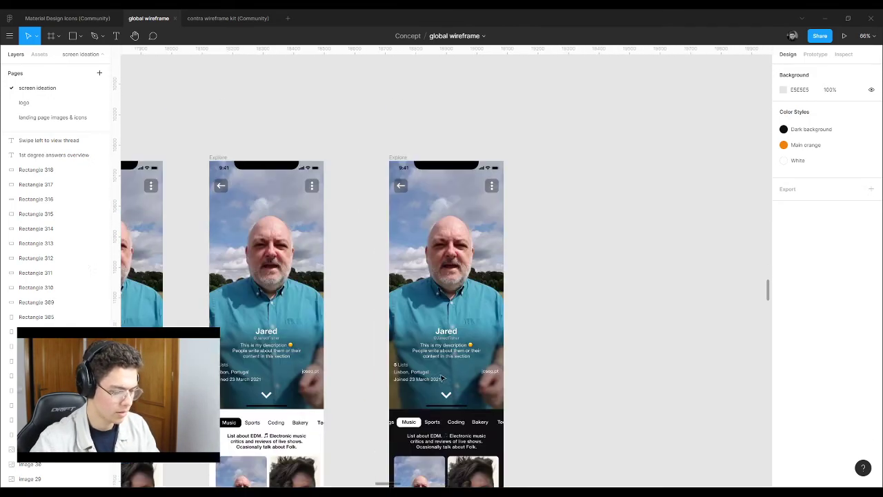
scroll(452, 359, "up", 4)
scroll(456, 414, "down", 3)
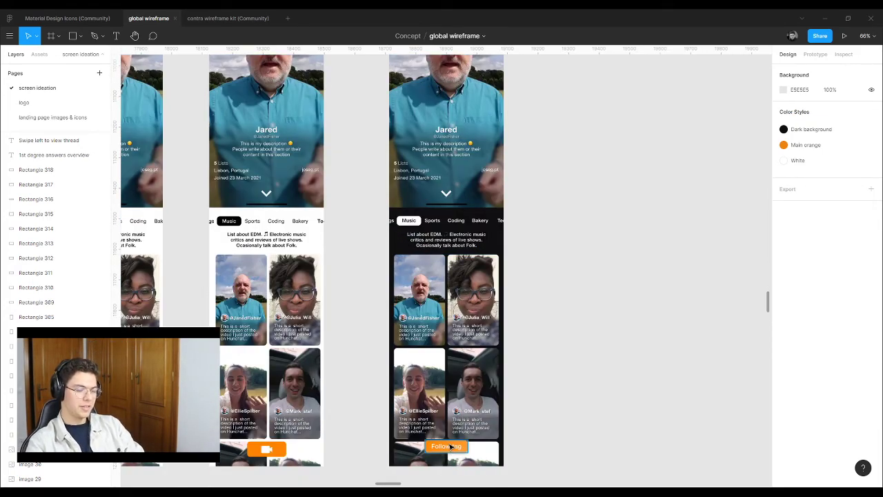
scroll(336, 259, "down", 3, "ctrl")
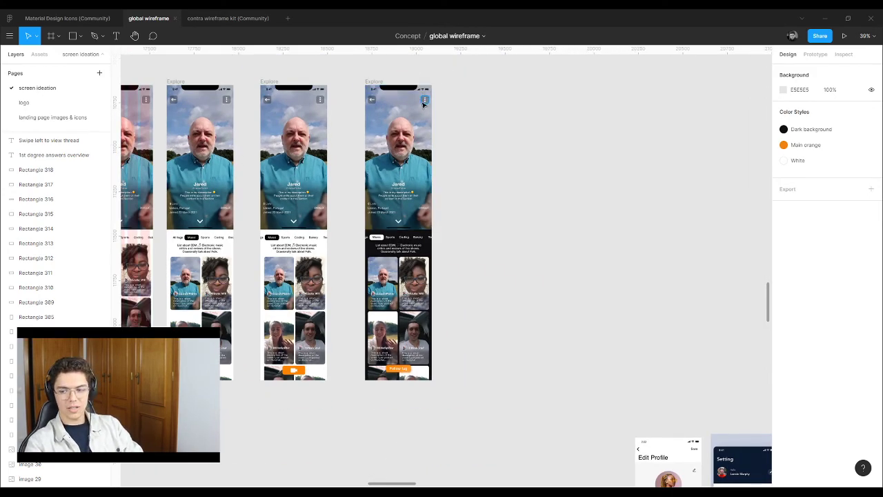
Step: Move the Twitter profile reference screenshot next to the dark Explore profile frame
scroll(463, 274, "down", 3, "ctrl")
scroll(408, 373, "down", 1)
left_click_drag(406, 409, 470, 200)
scroll(469, 201, "up", 10, "ctrl")
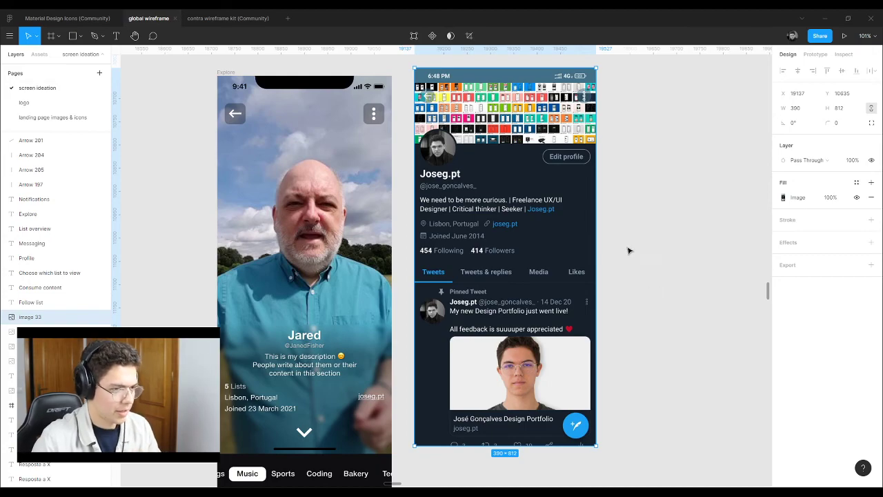
Step: Compare the dark Explore profile's website link with the Twitter reference, and look over the Edit profile info frames elsewhere on the canvas
scroll(624, 238, "down", 5, "ctrl")
scroll(625, 239, "up", 3, "ctrl")
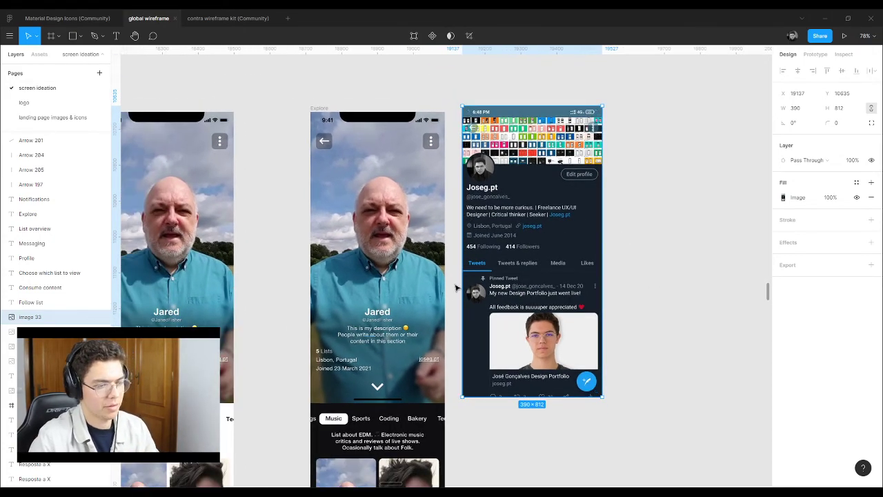
left_click(428, 358)
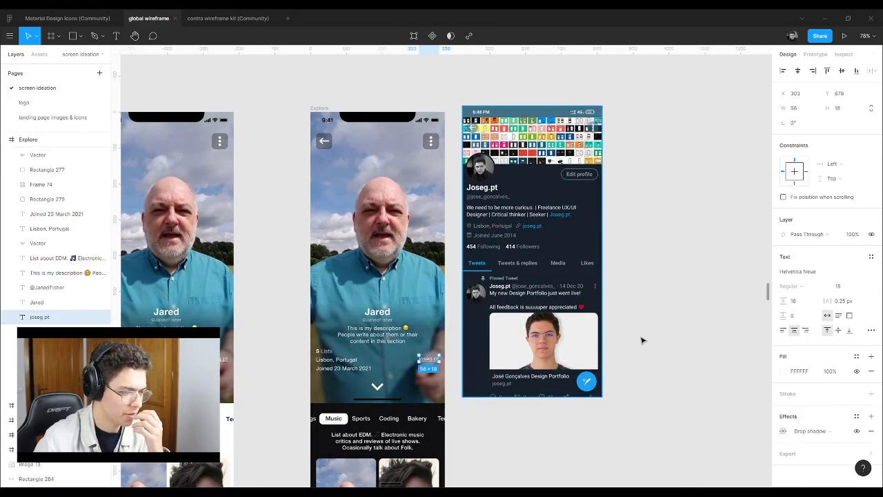
left_click(639, 327)
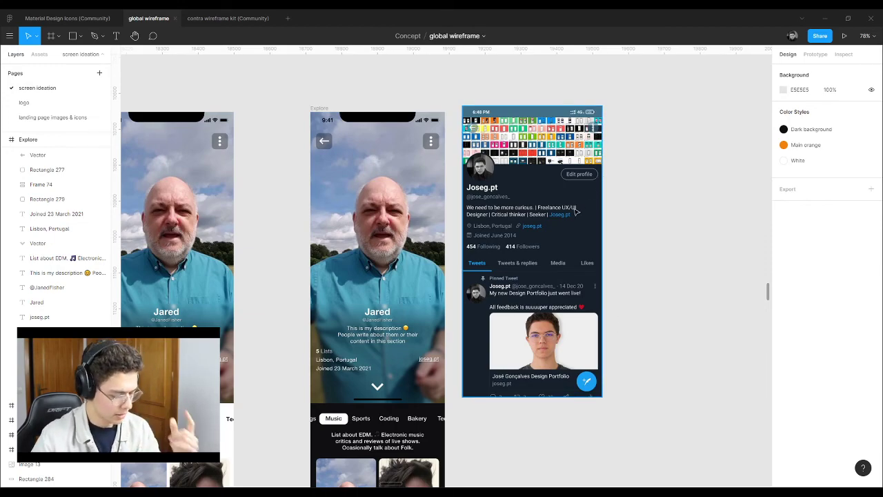
scroll(500, 266, "down", 10)
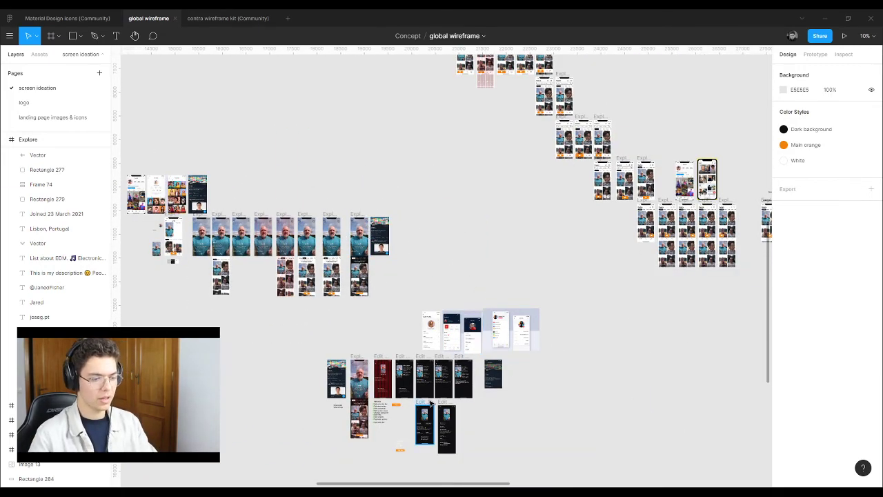
scroll(468, 395, "up", 3)
scroll(468, 394, "up", 5)
scroll(448, 384, "down", 3)
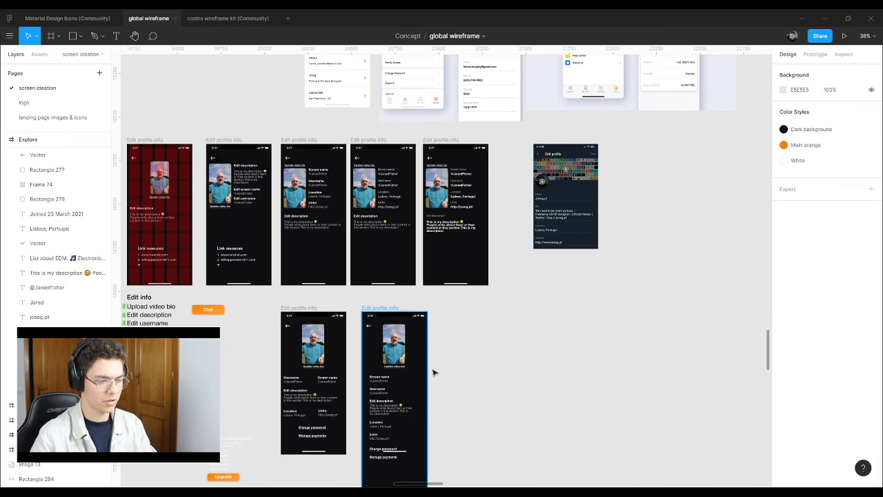
scroll(569, 336, "down", 3)
scroll(569, 336, "down", 3)
scroll(529, 327, "up", 4)
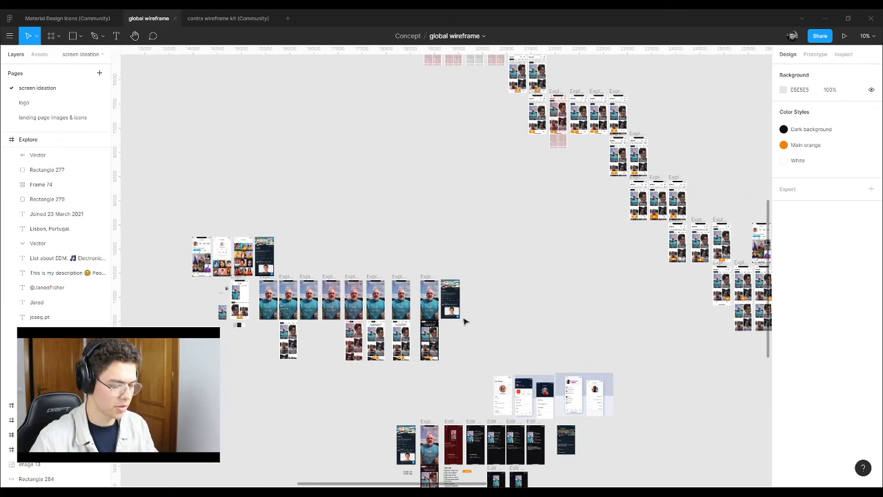
scroll(471, 318, "up", 10)
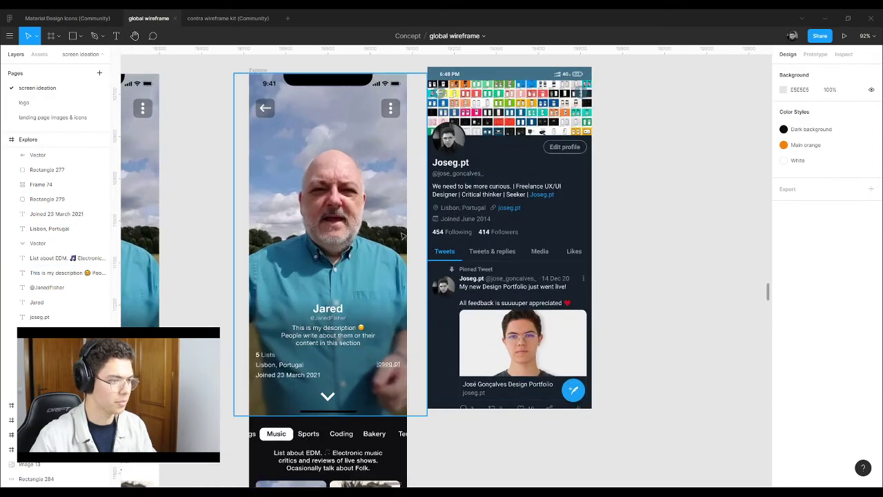
scroll(403, 236, "down", 2)
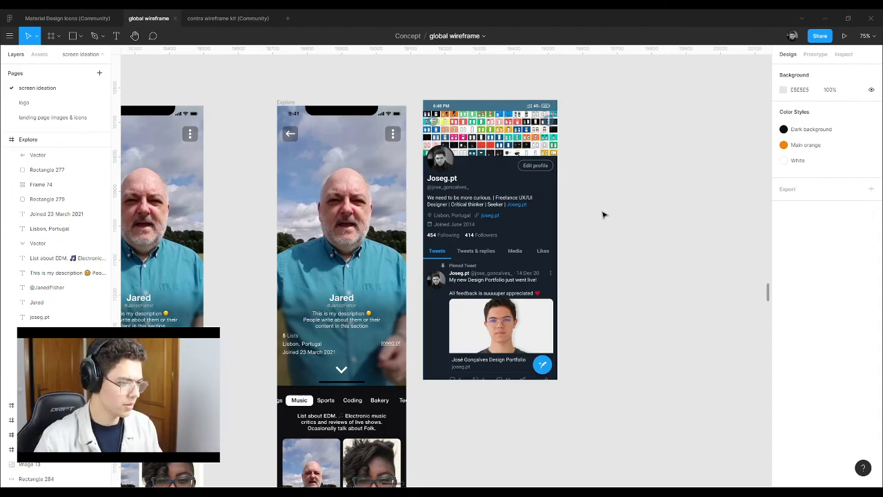
Step: Place a copy of the last sign in frame in free space below its row, with the sign up and forgotten password frames side by side
scroll(428, 261, "down", 2)
scroll(397, 269, "down", 3)
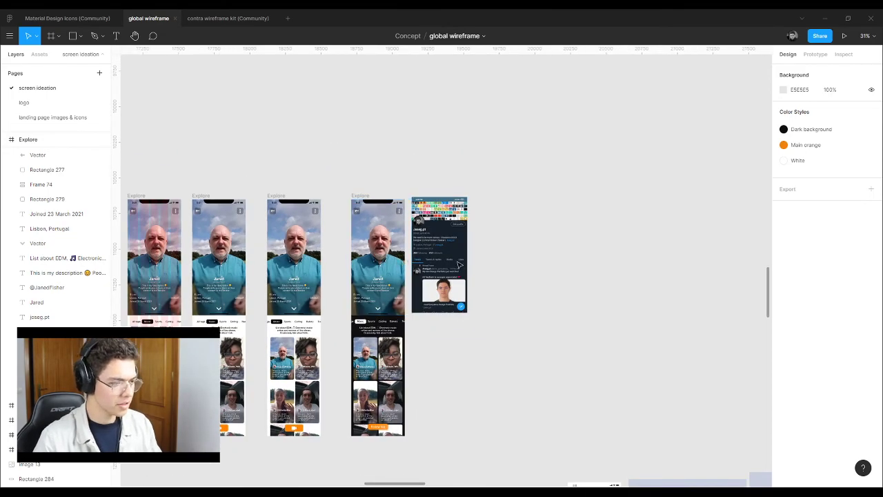
scroll(466, 334, "down", 8)
scroll(467, 332, "up", 4)
scroll(365, 191, "up", 5)
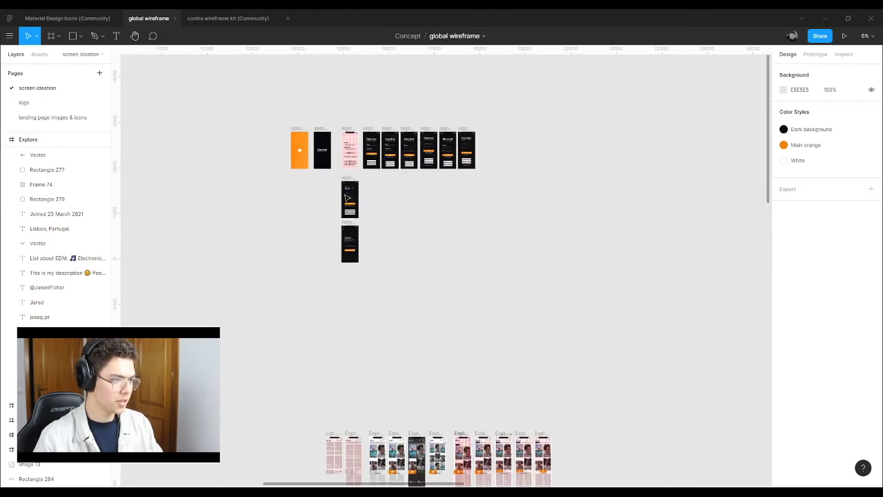
scroll(367, 190, "down", 4)
scroll(378, 236, "up", 3)
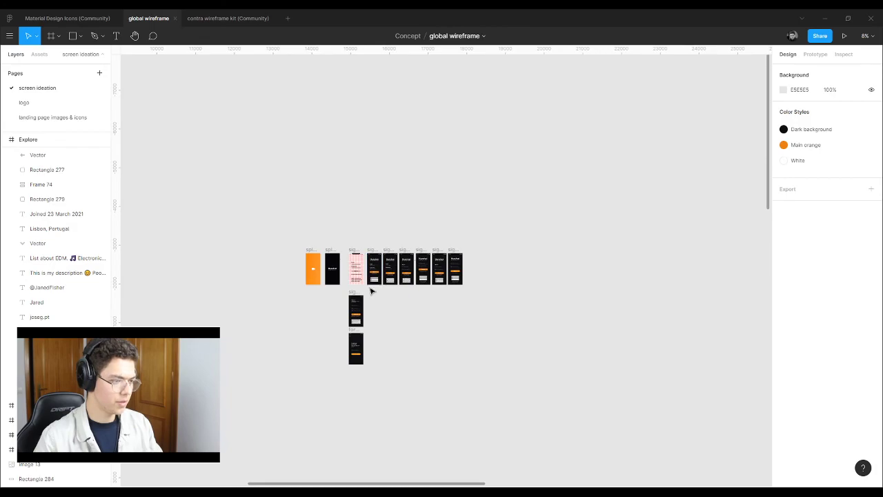
scroll(370, 290, "up", 2)
left_click_drag(495, 236, 472, 374)
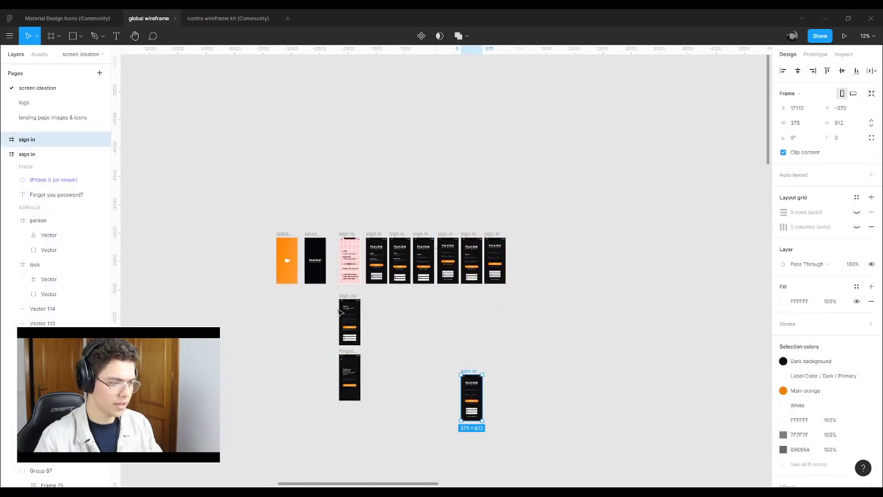
left_click_drag(349, 297, 492, 372)
left_click_drag(347, 364, 513, 373)
key("Escape")
scroll(504, 414, "up", 10)
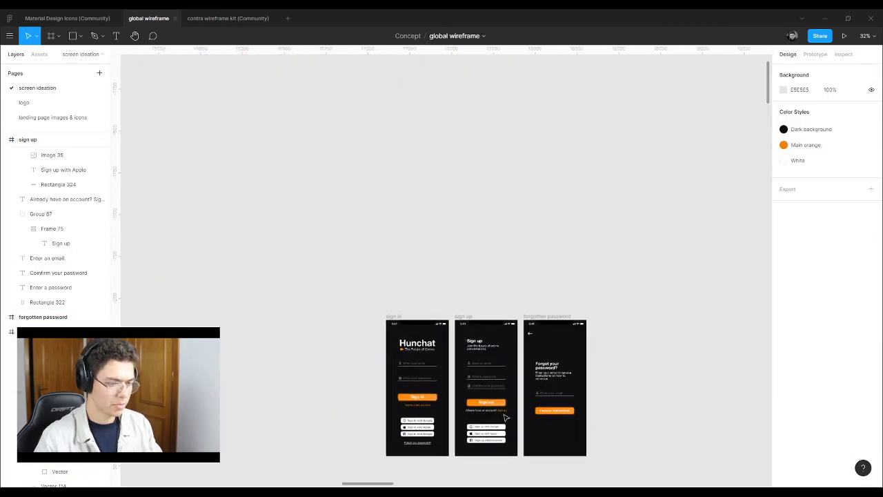
scroll(323, 254, "up", 3)
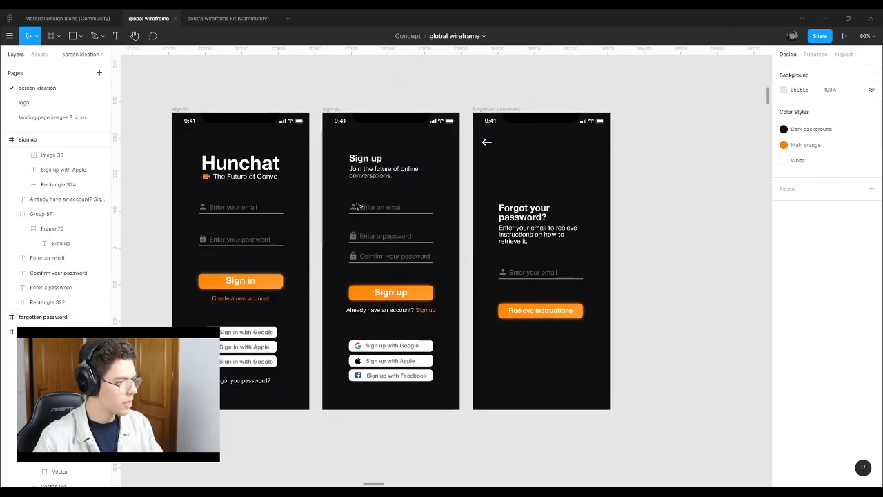
scroll(580, 275, "up", 2)
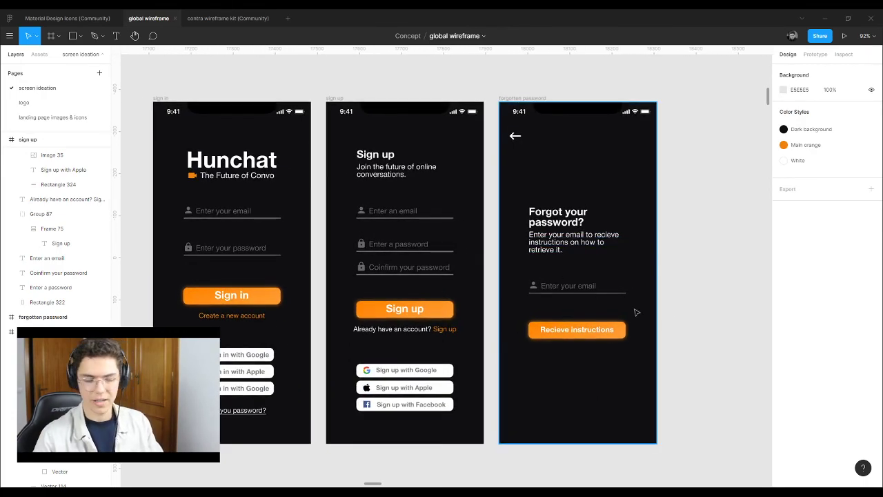